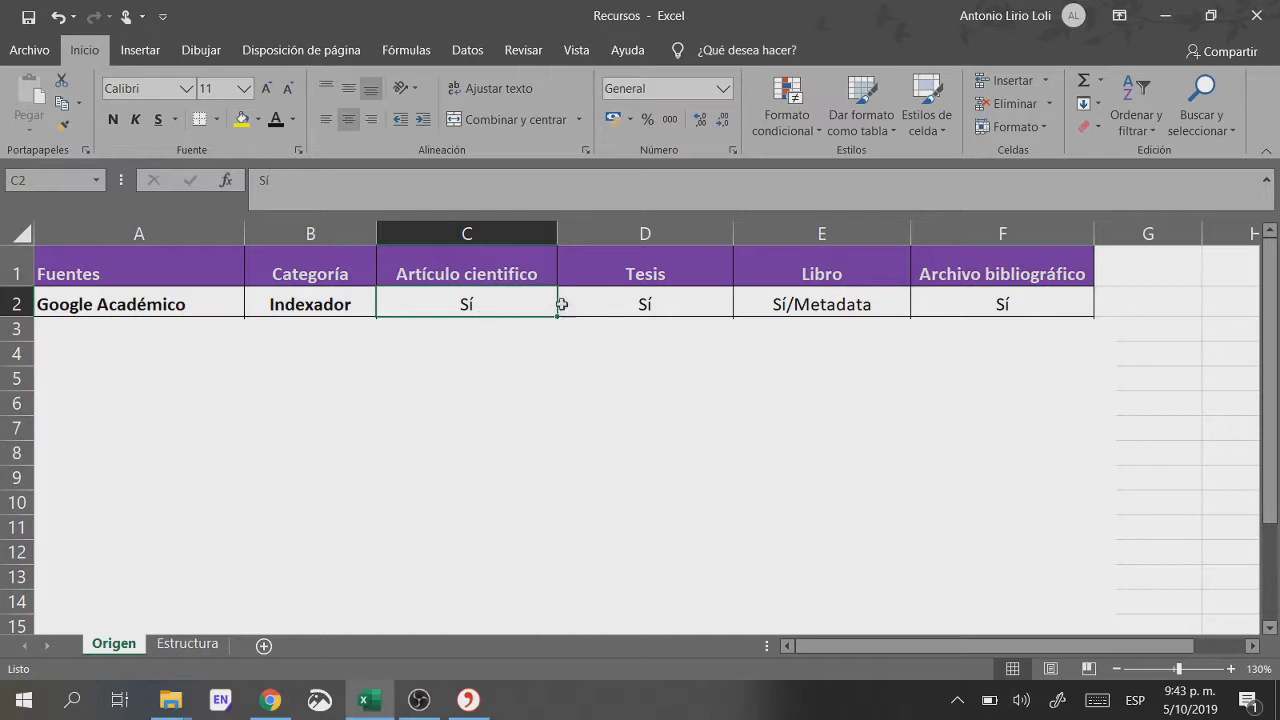
Step: Review the Libro and Archivo bibliográfico entries for Google Académico in the Origen sheet
click(838, 304)
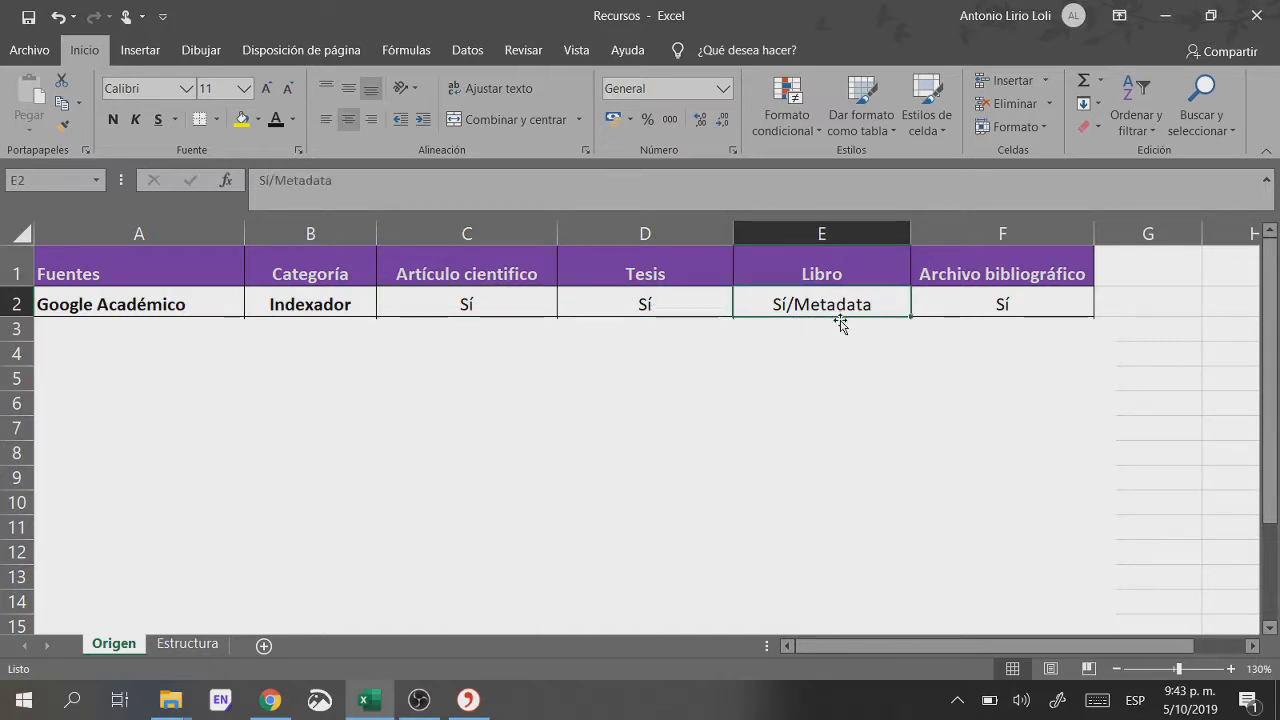
click(948, 308)
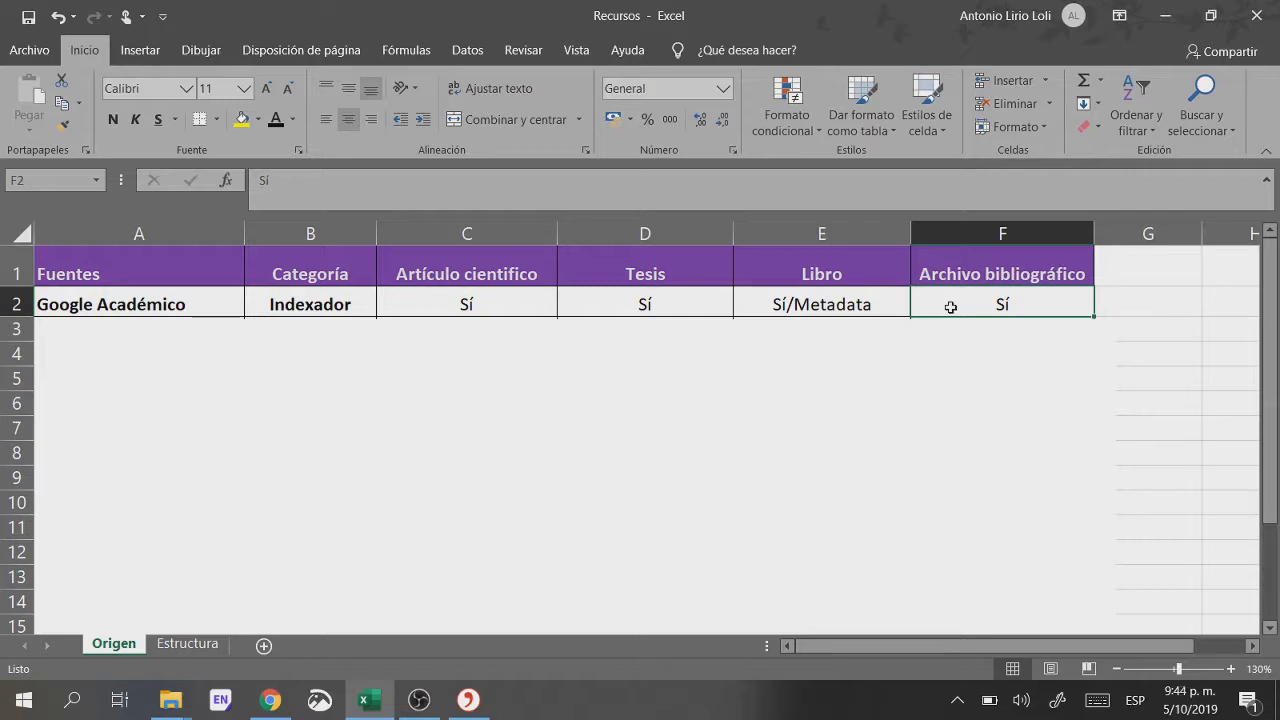
Step: Switch to Google Académico in Chrome, search for "valor de marca" and look through the results
click(271, 700)
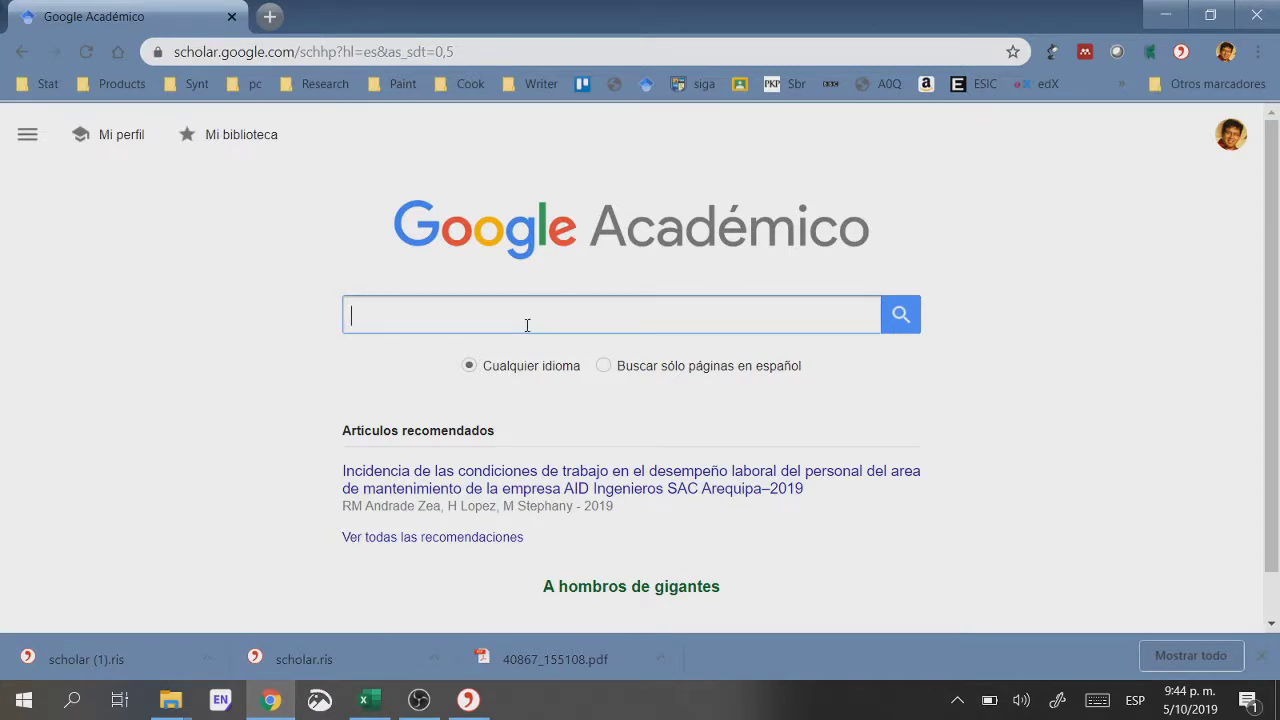
text(valor de marca)
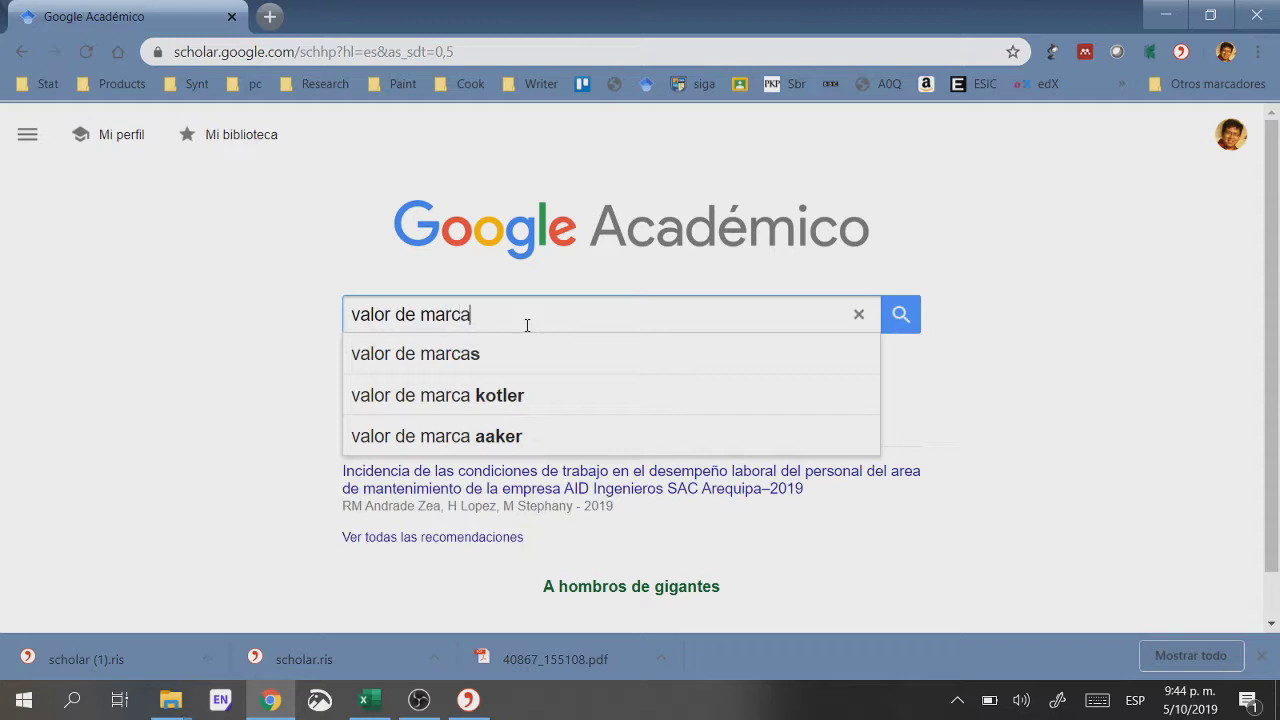
key(Return)
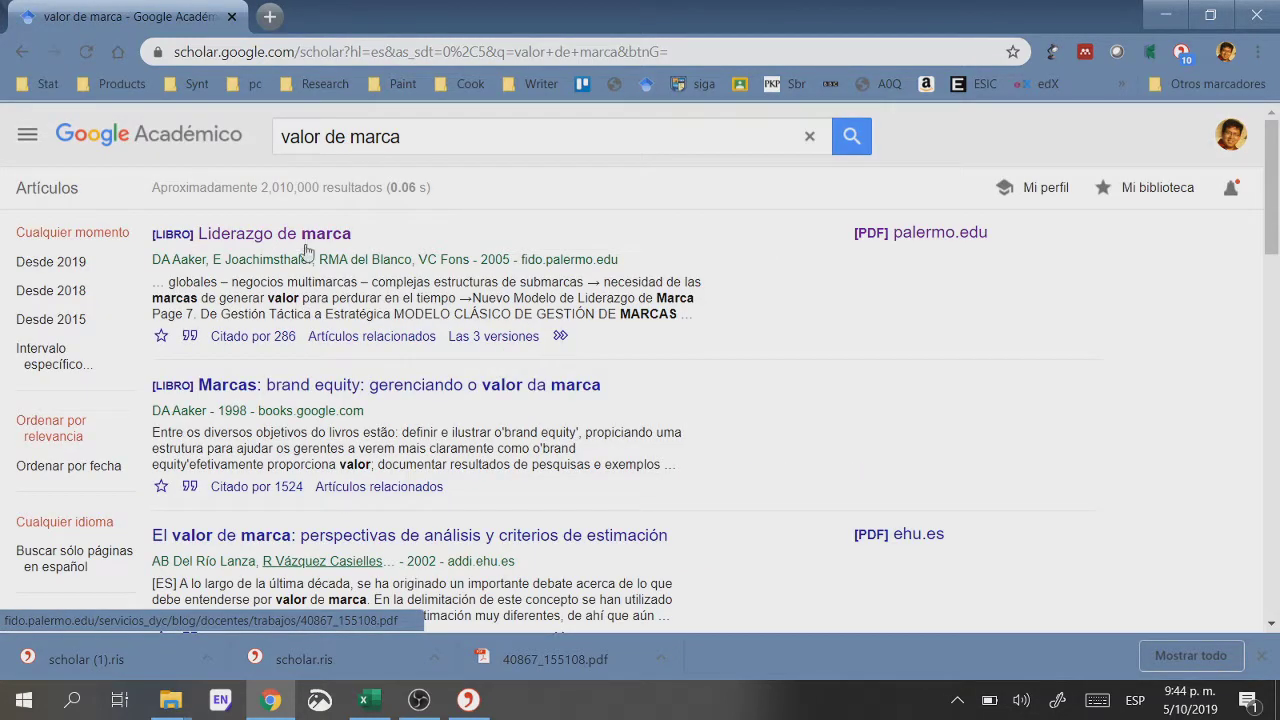
scroll(307, 250, down, 3)
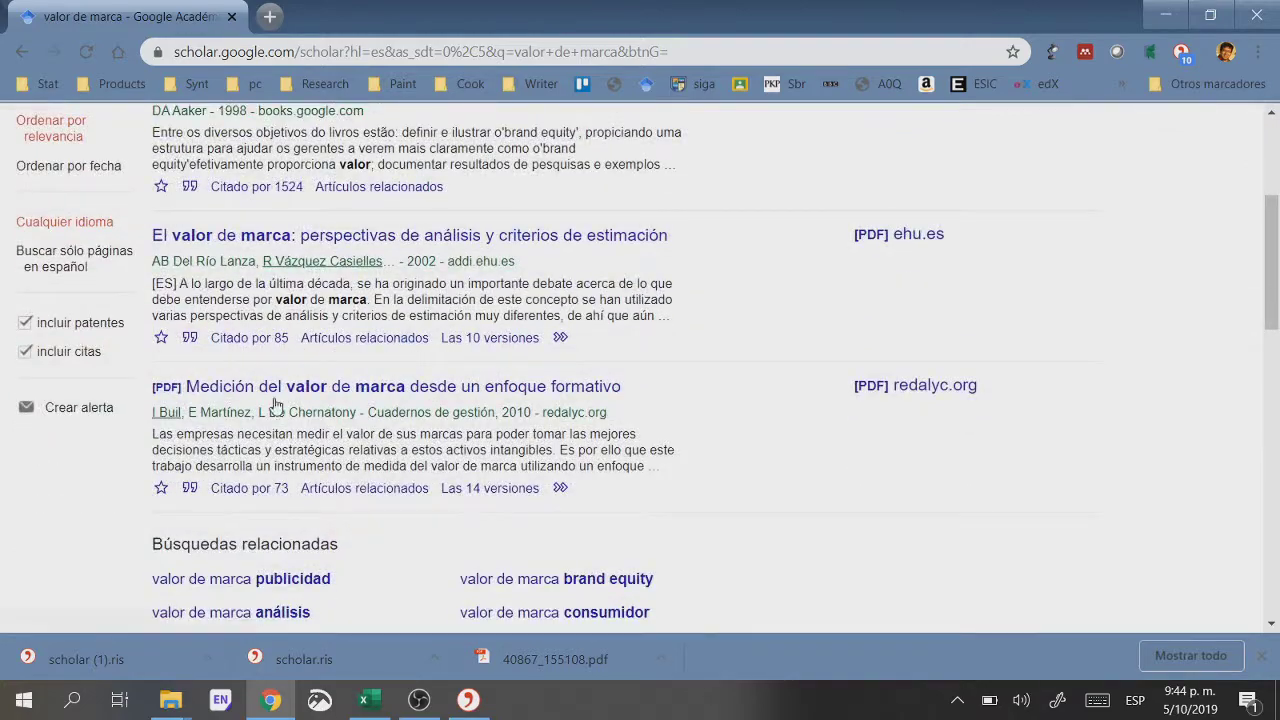
scroll(340, 380, down, 4)
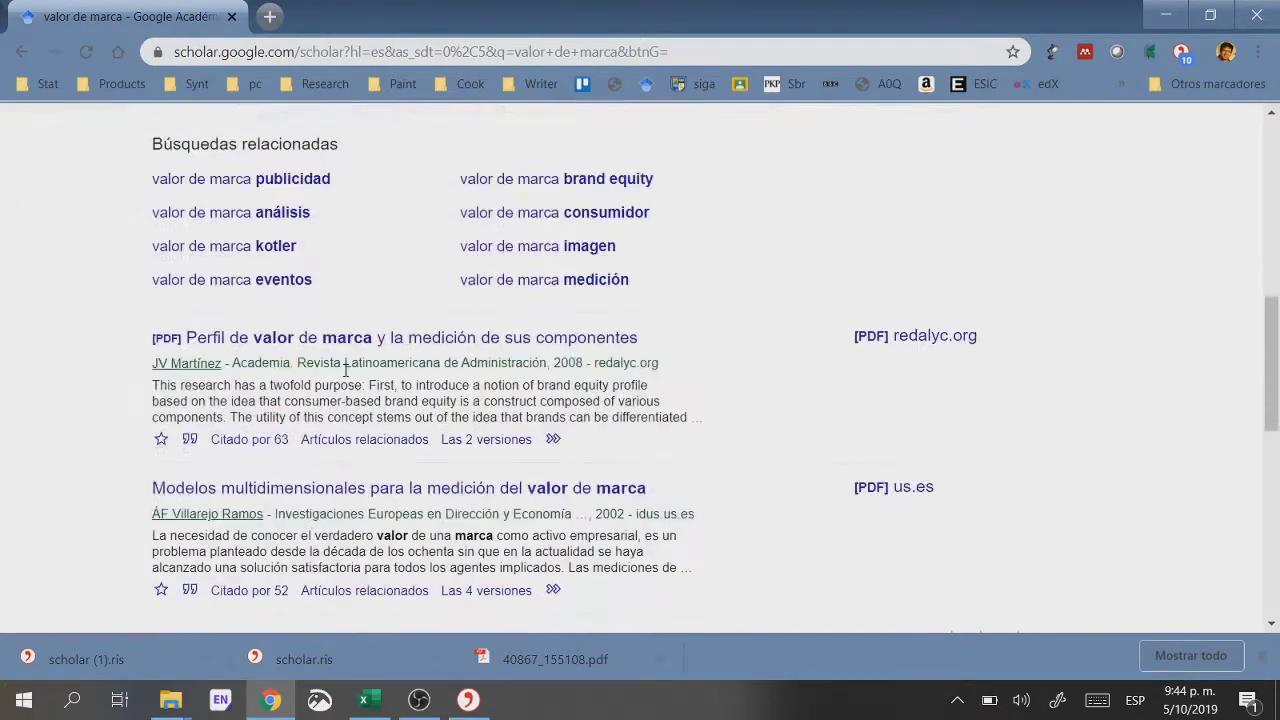
scroll(345, 370, up, 7)
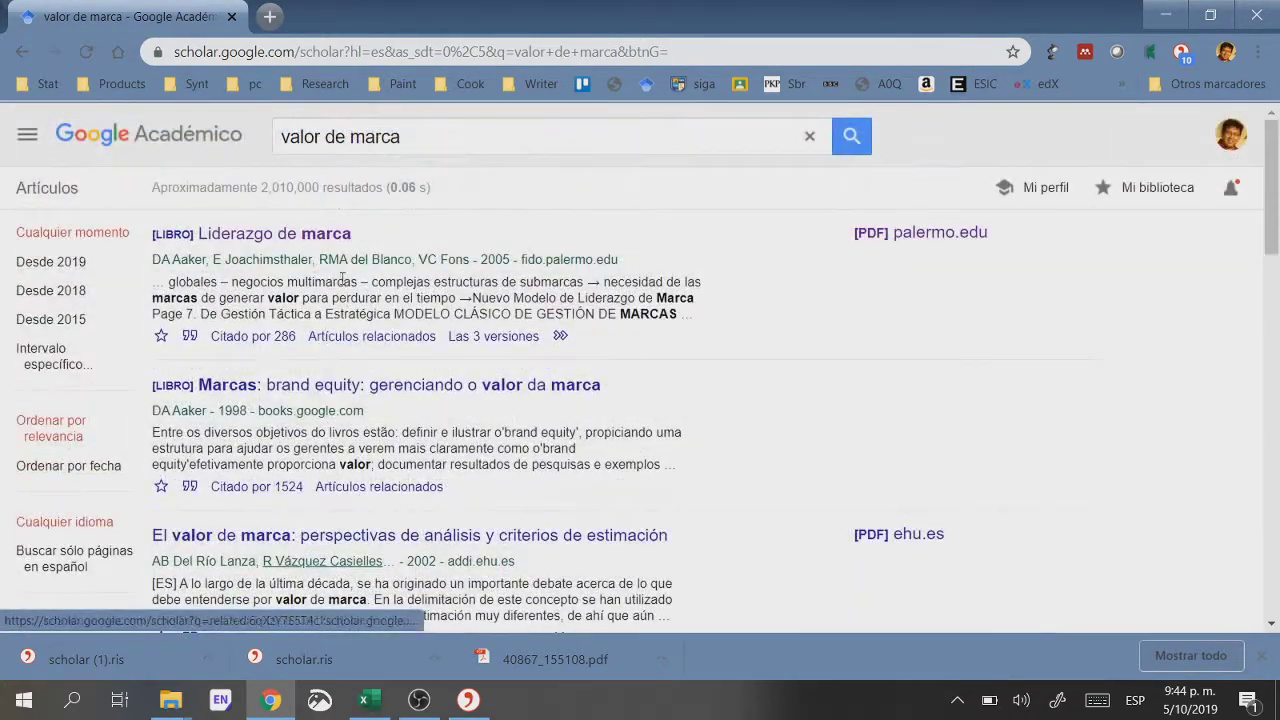
Step: Open the book result "Liderazgo de marca" in a new tab and dismiss the list of earlier downloads
right_click(309, 240)
click(330, 248)
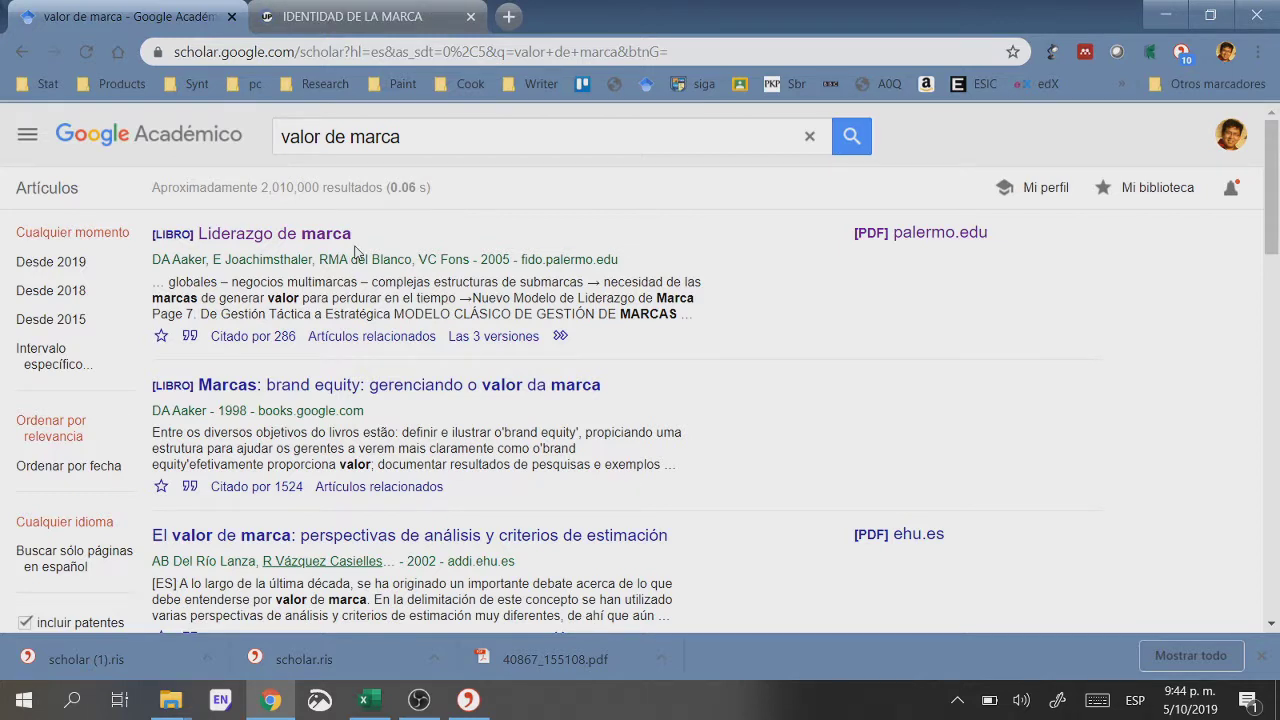
click(390, 16)
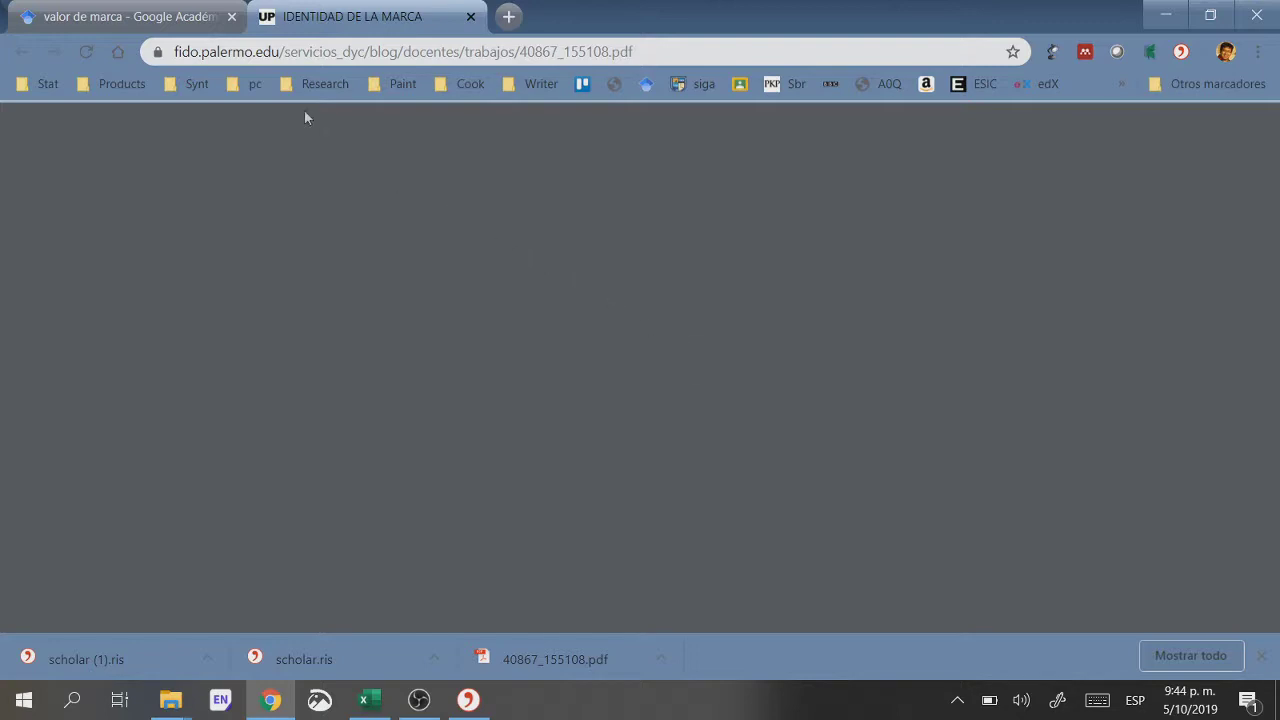
click(191, 20)
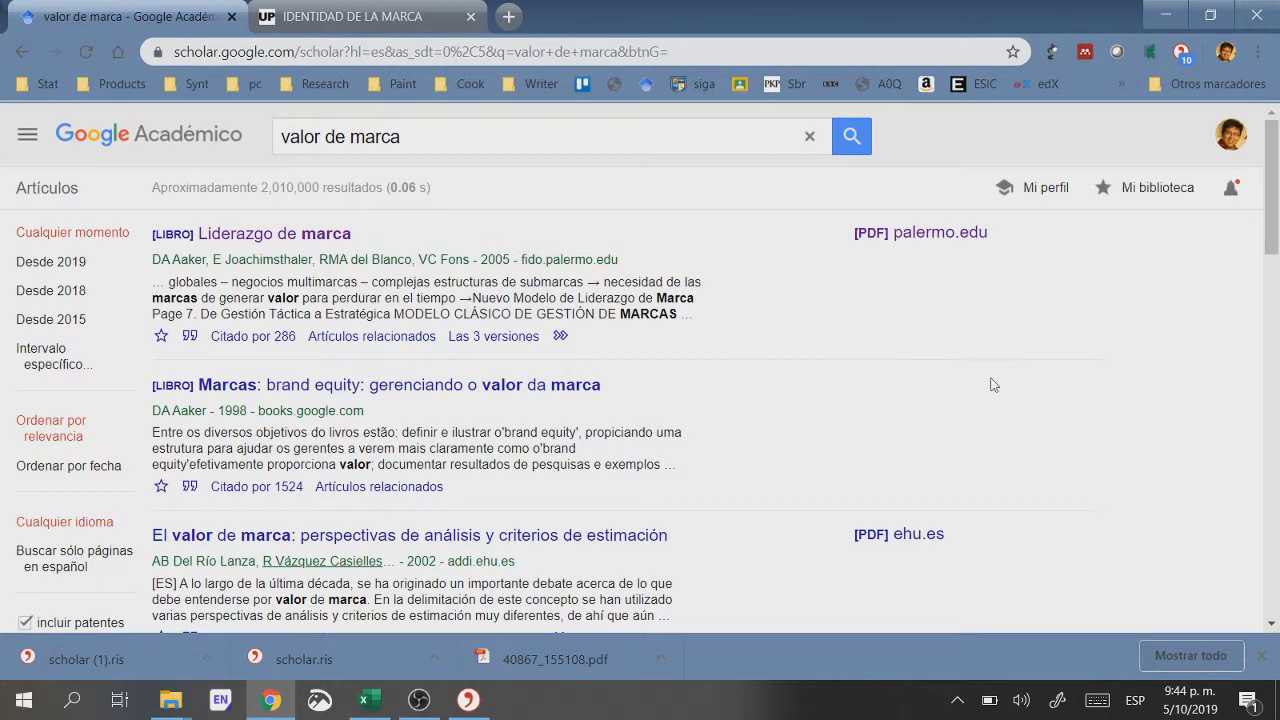
click(1262, 655)
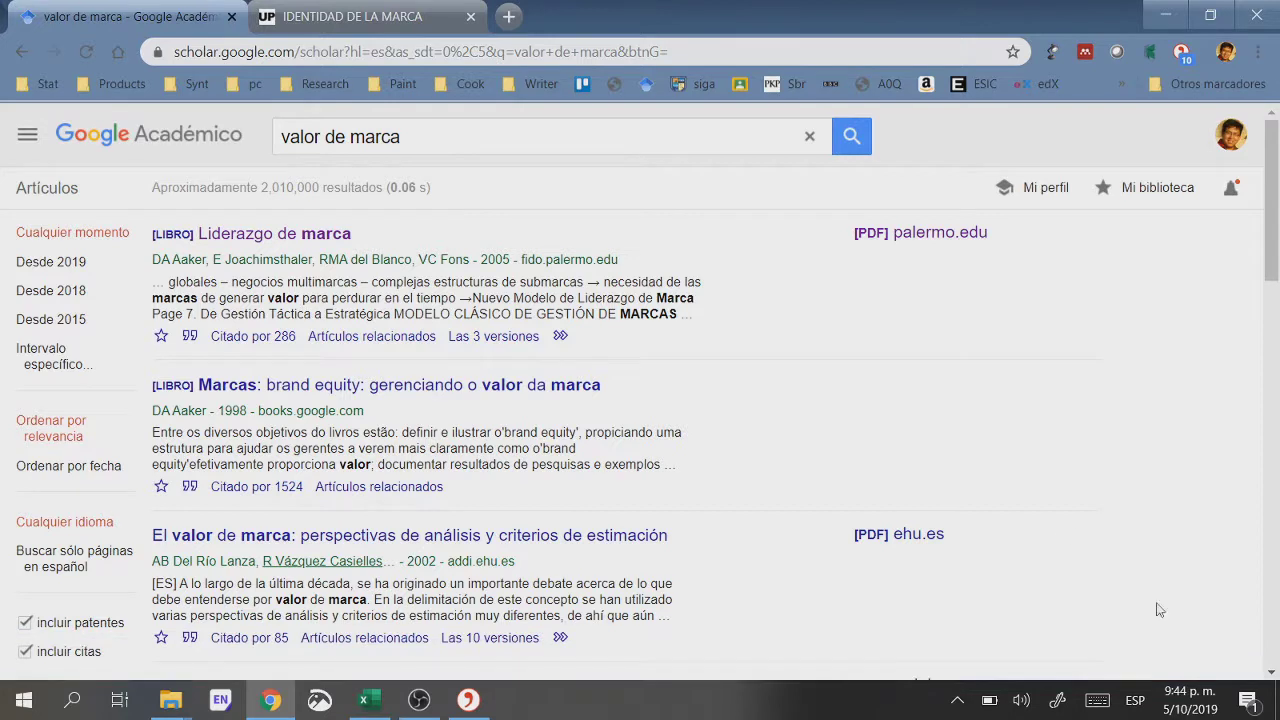
Step: Save the "Liderazgo de marca" PDF to the Descargas folder as 40867_155108
click(425, 28)
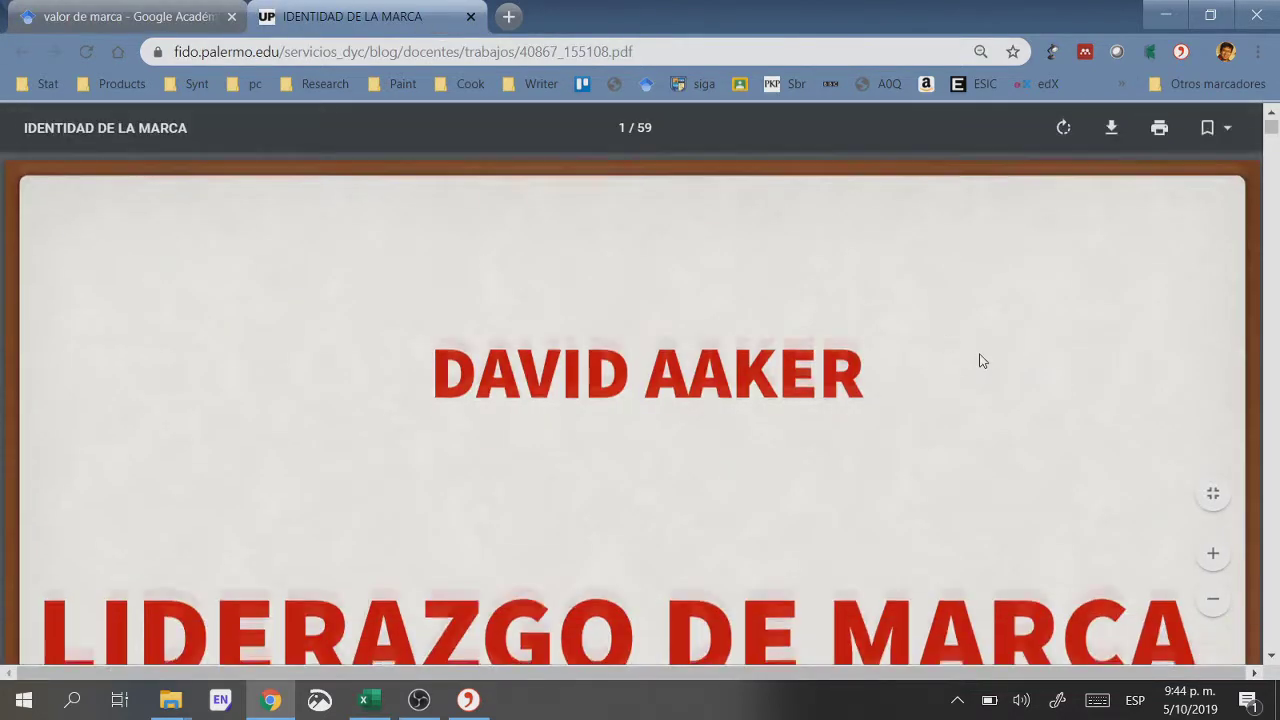
scroll(979, 356, down, 3)
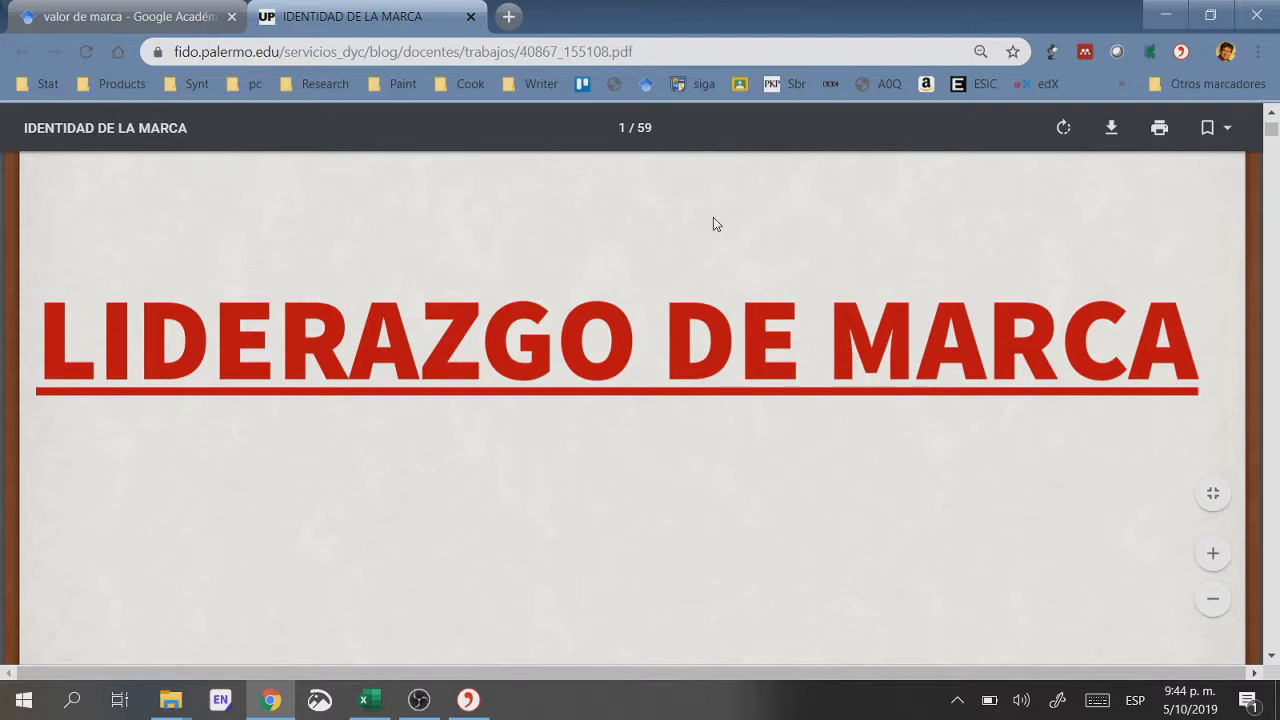
click(1113, 128)
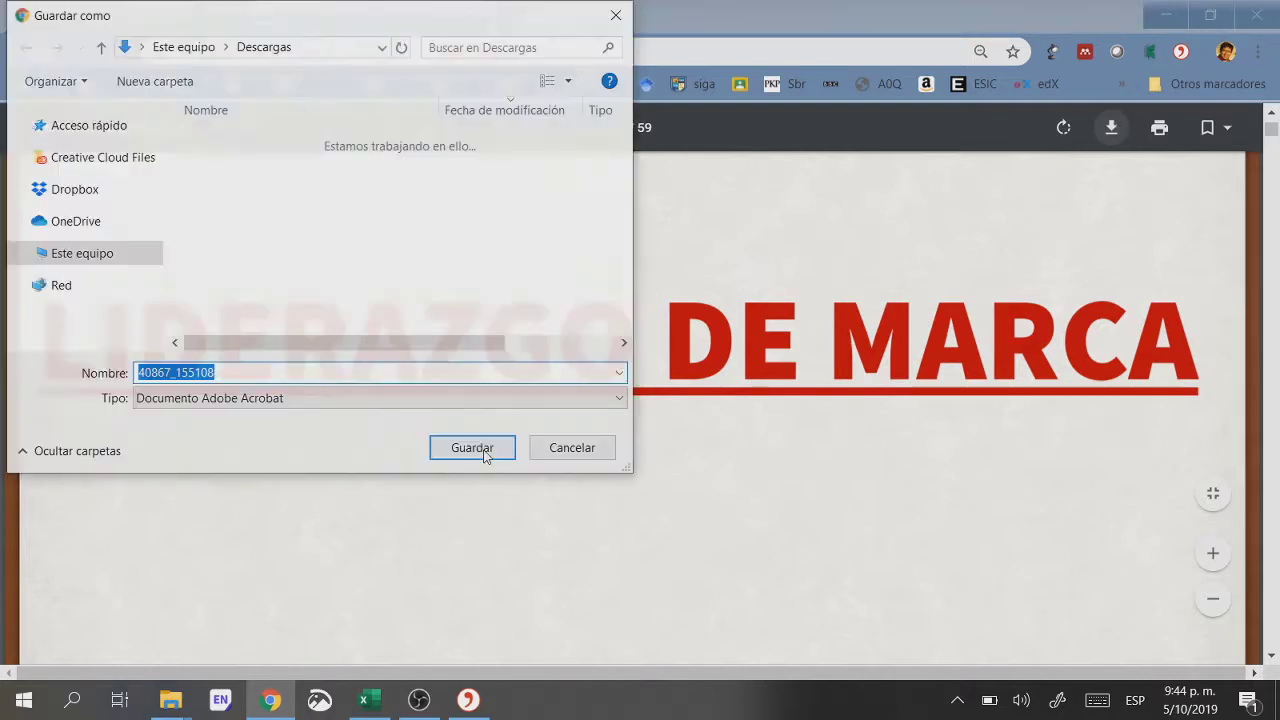
click(480, 449)
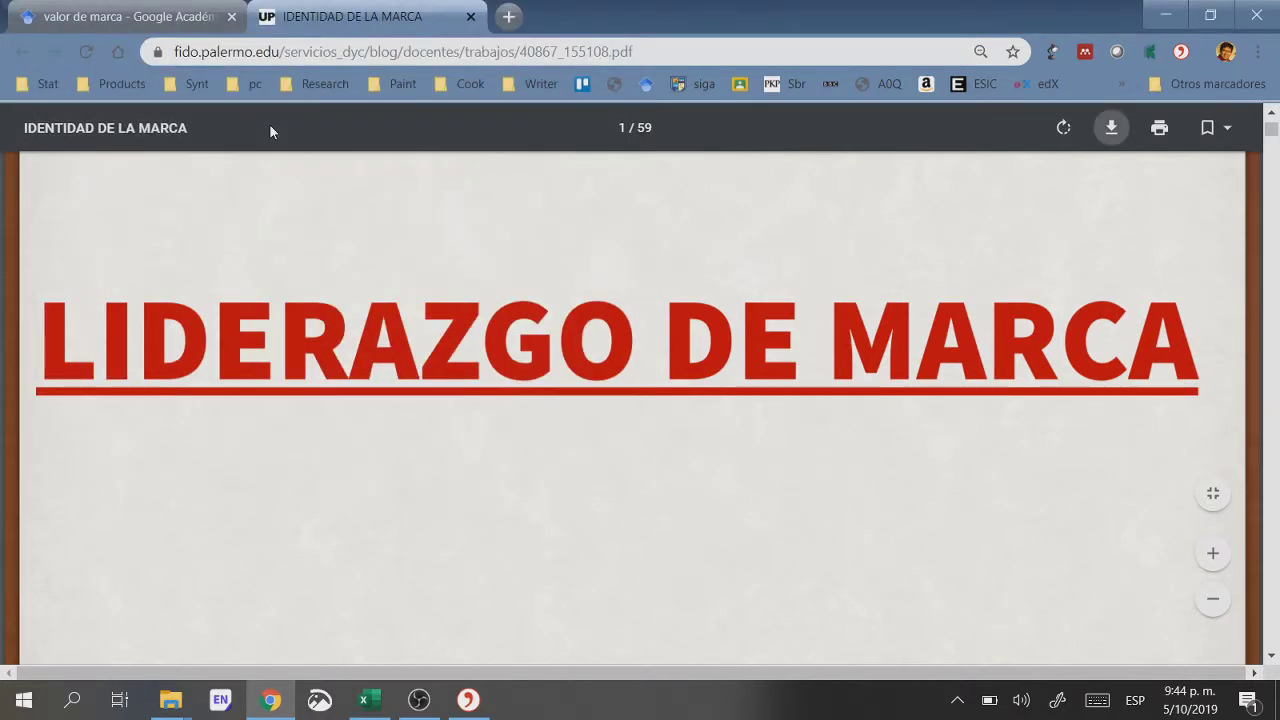
Step: Export the citation of "Liderazgo de marca" from the search results in RefMan format
key(ctrl+shift+Tab)
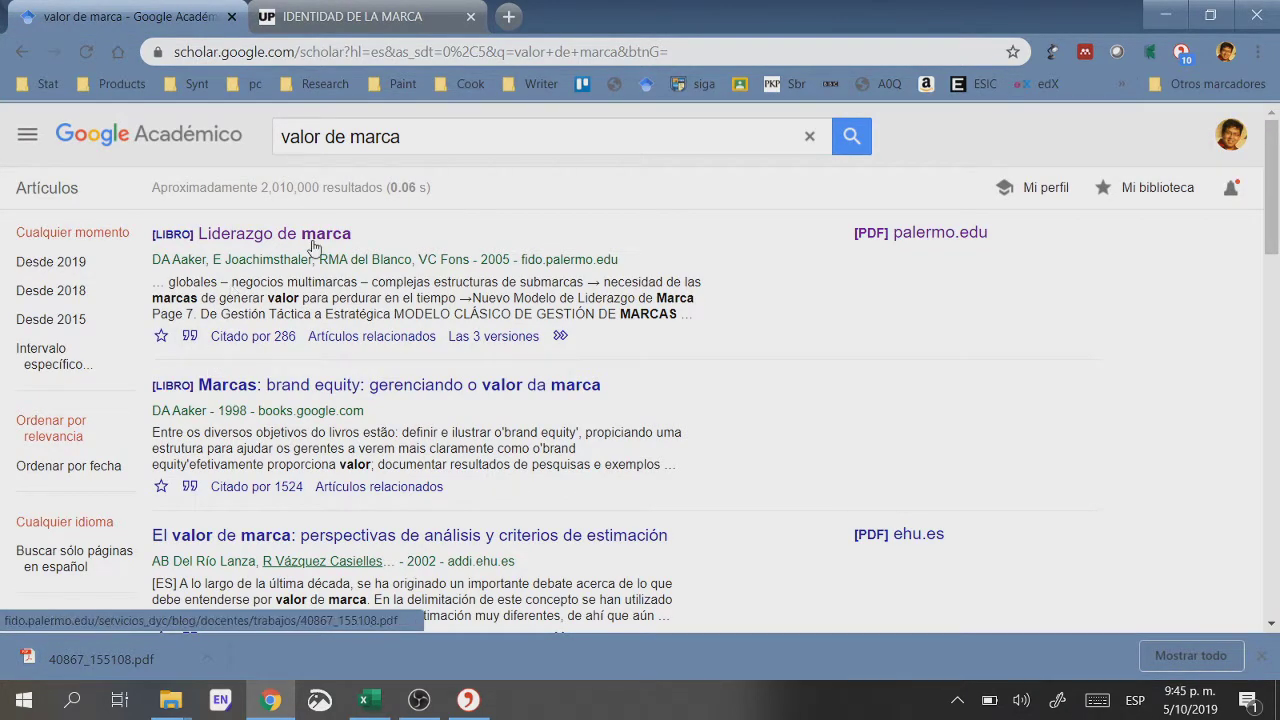
click(189, 337)
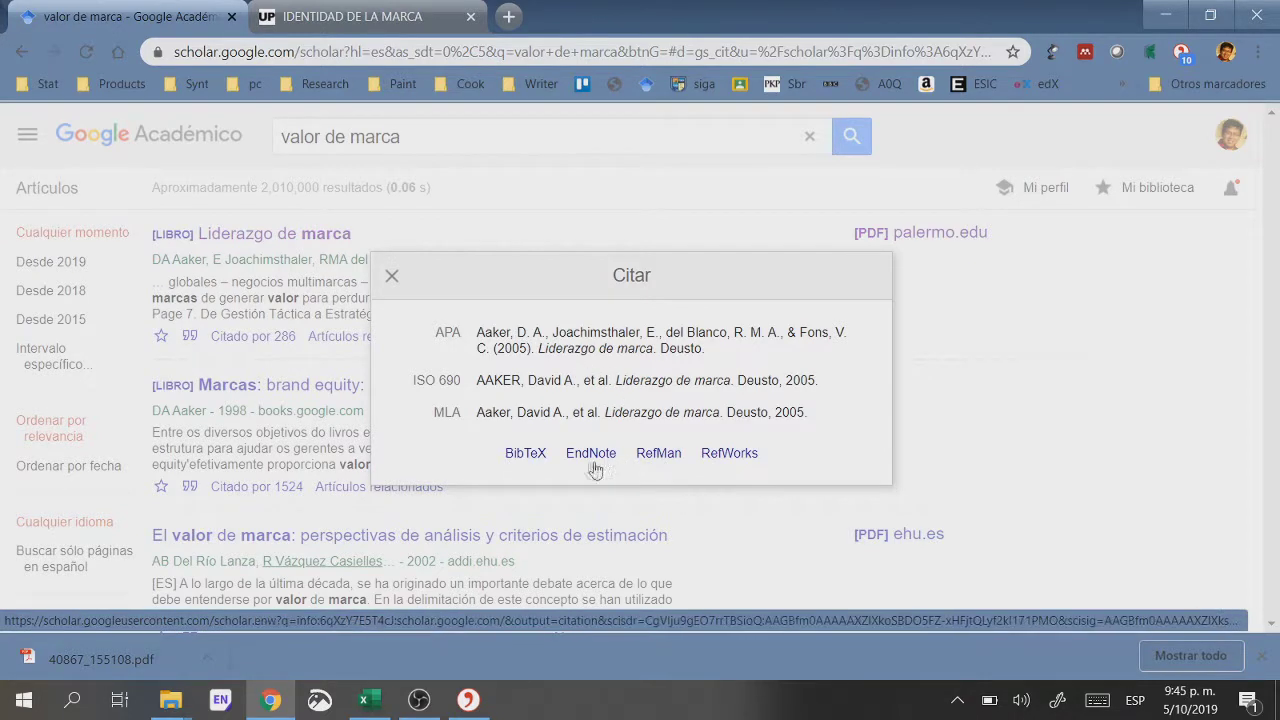
click(659, 455)
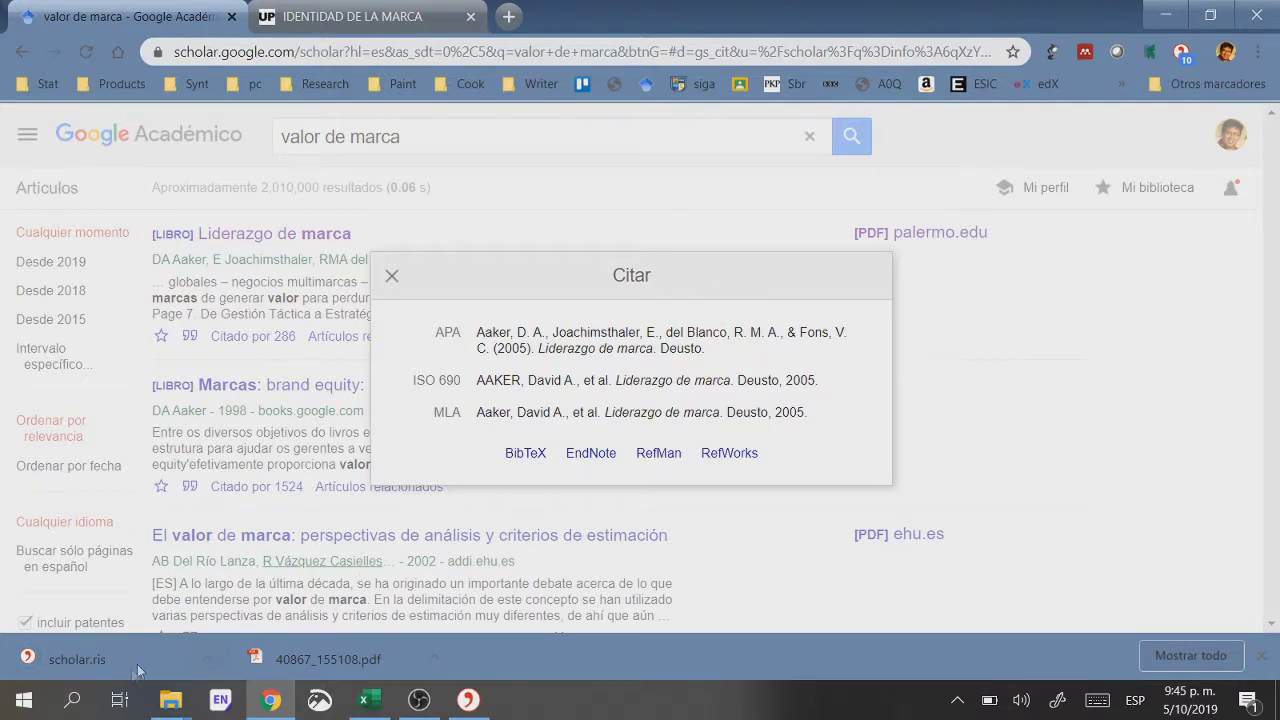
Step: Open the downloaded scholar.ris file in Citavi and add its "Liderazgo de marca" title to the project
click(73, 655)
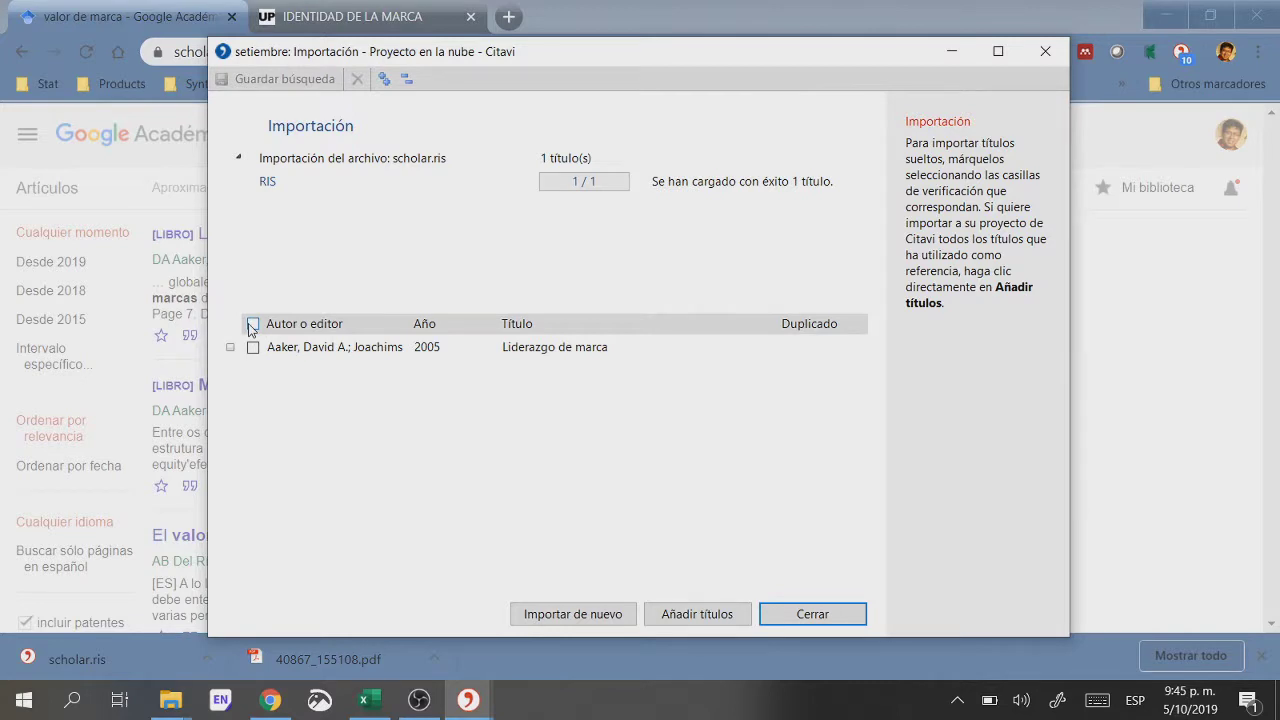
click(253, 325)
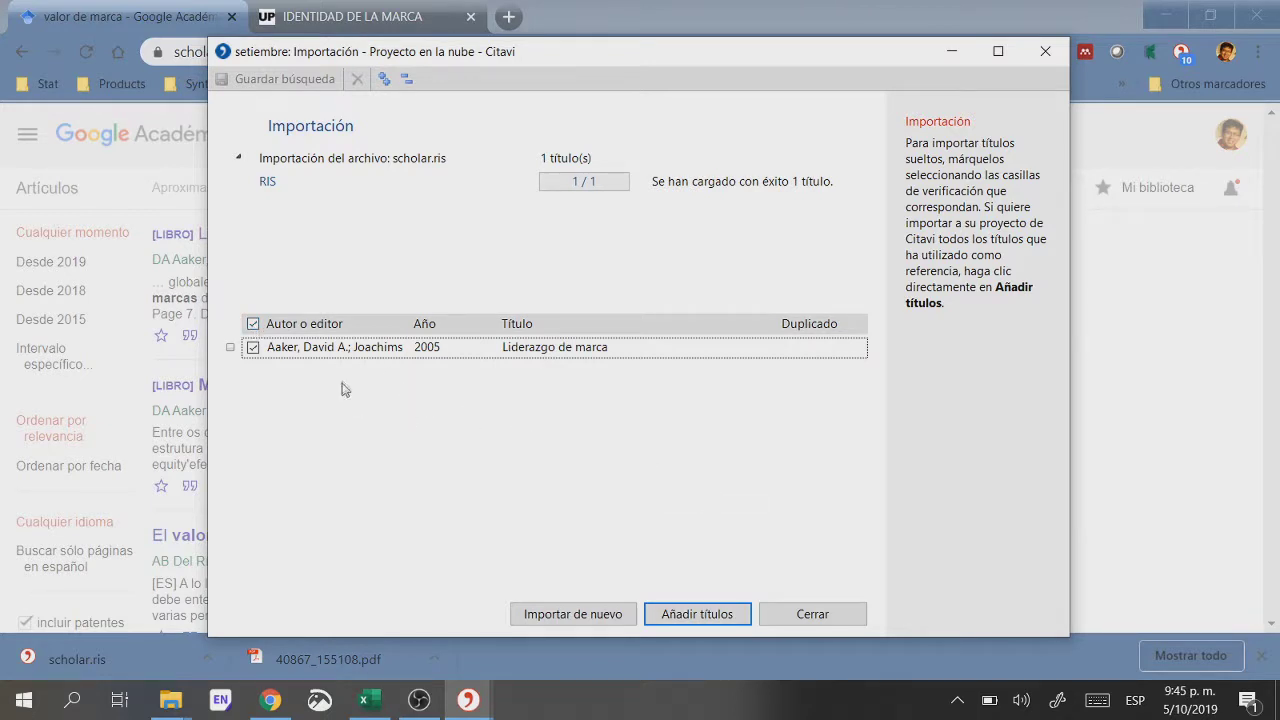
click(707, 618)
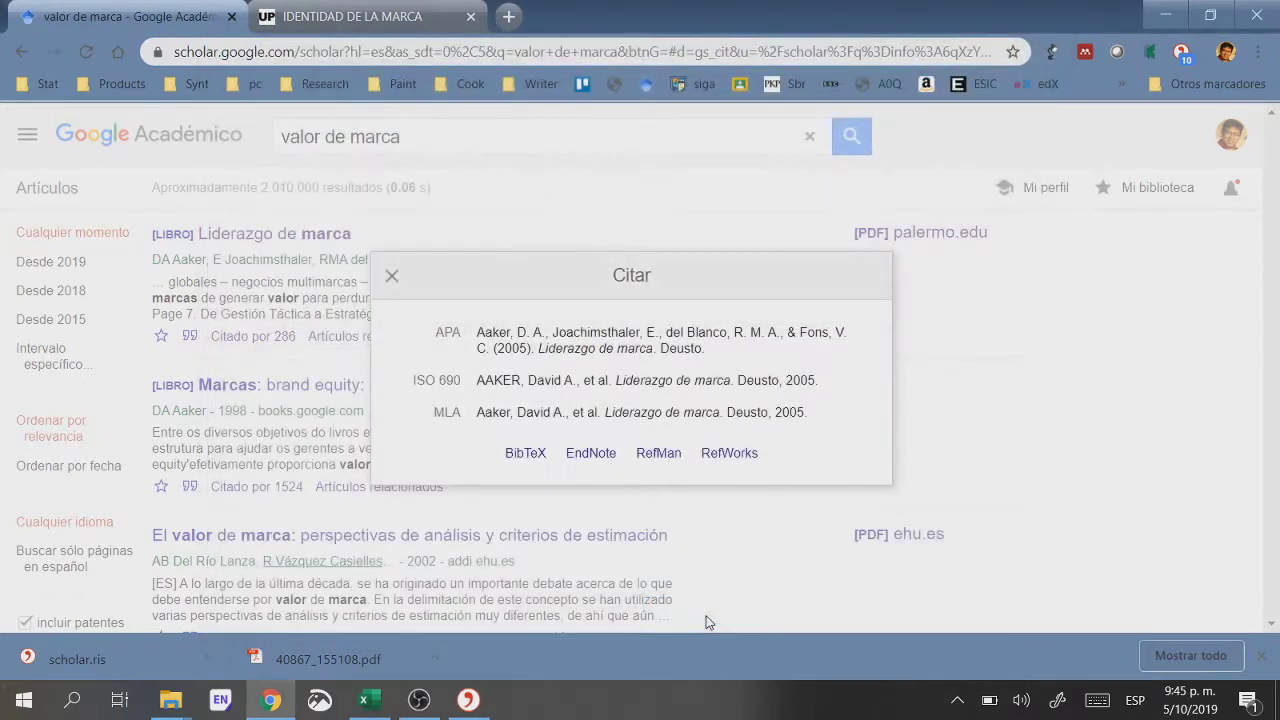
Step: Switch to the Citavi project and review the imported reference's general overview and bibliographic fields, including its publisher
click(469, 700)
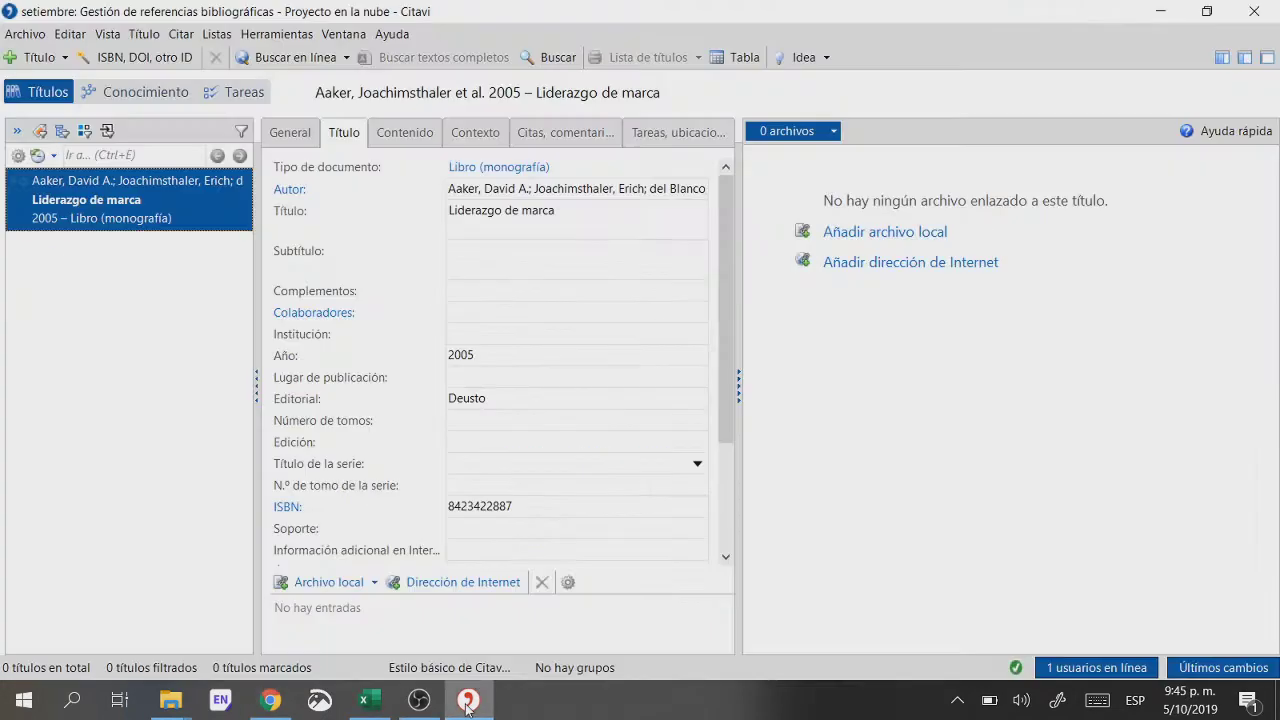
scroll(591, 369, down, 3)
scroll(592, 369, up, 3)
scroll(558, 312, down, 3)
scroll(561, 316, up, 3)
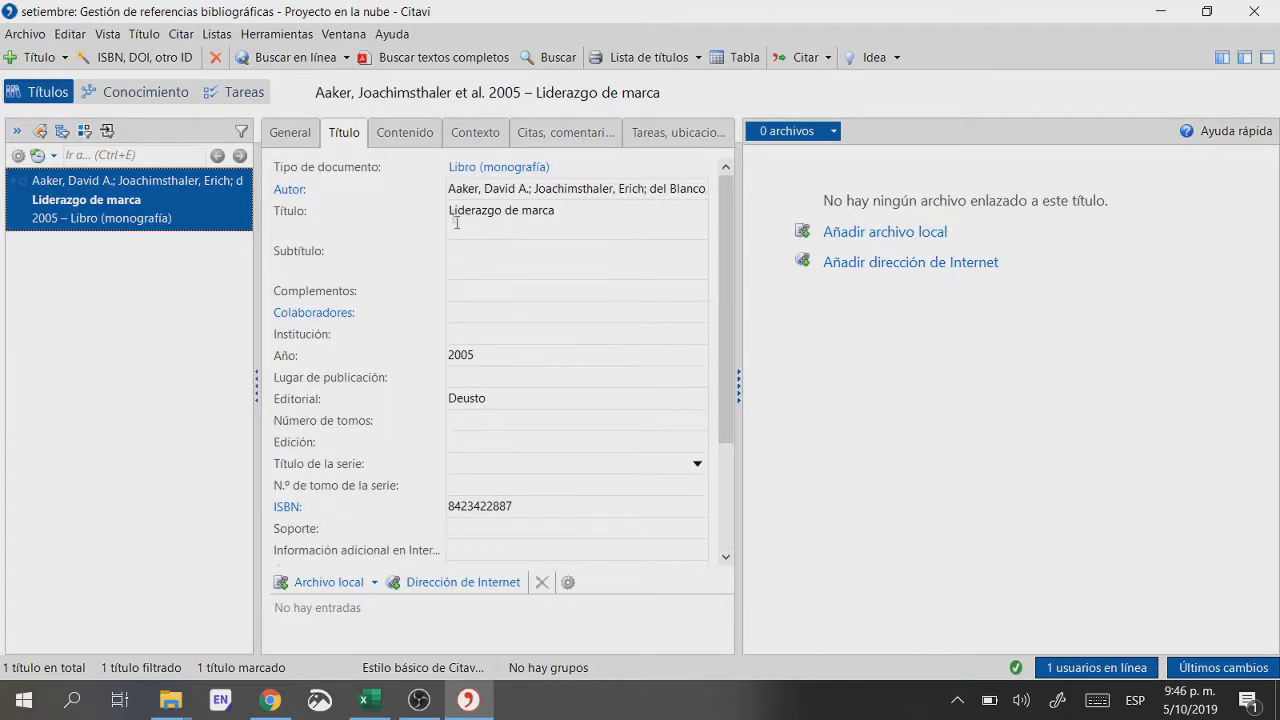
click(293, 137)
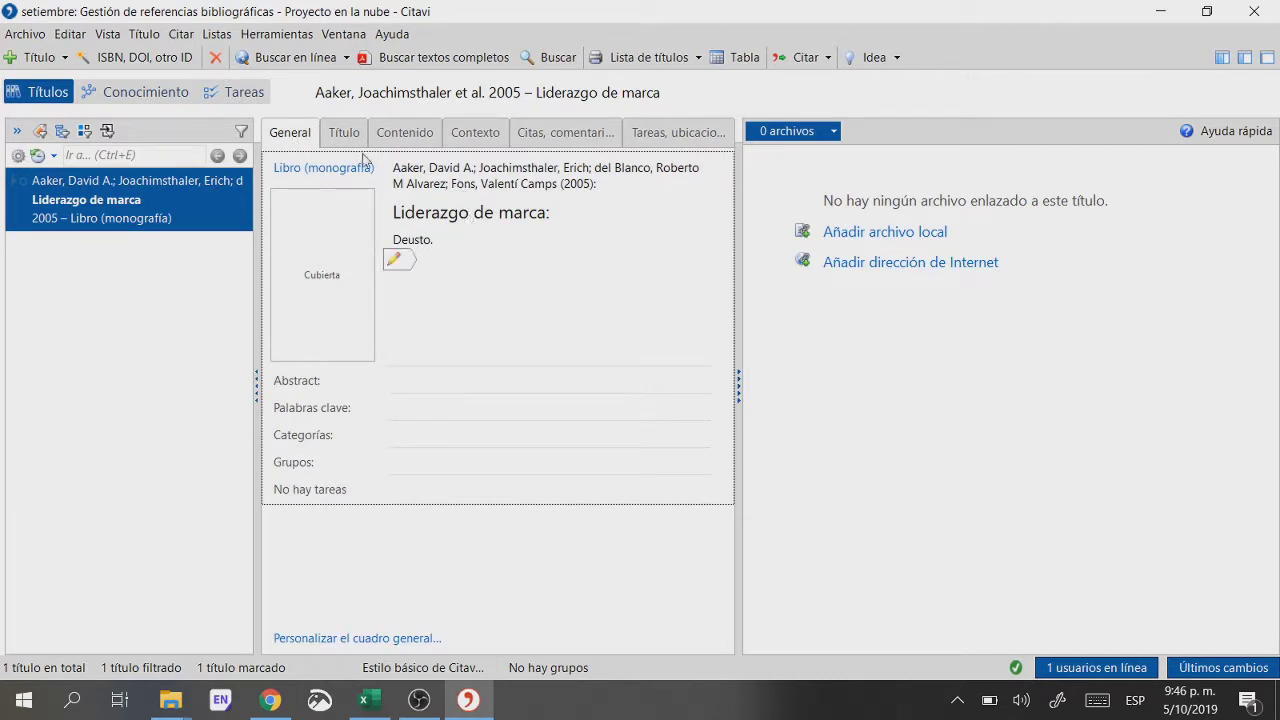
click(347, 136)
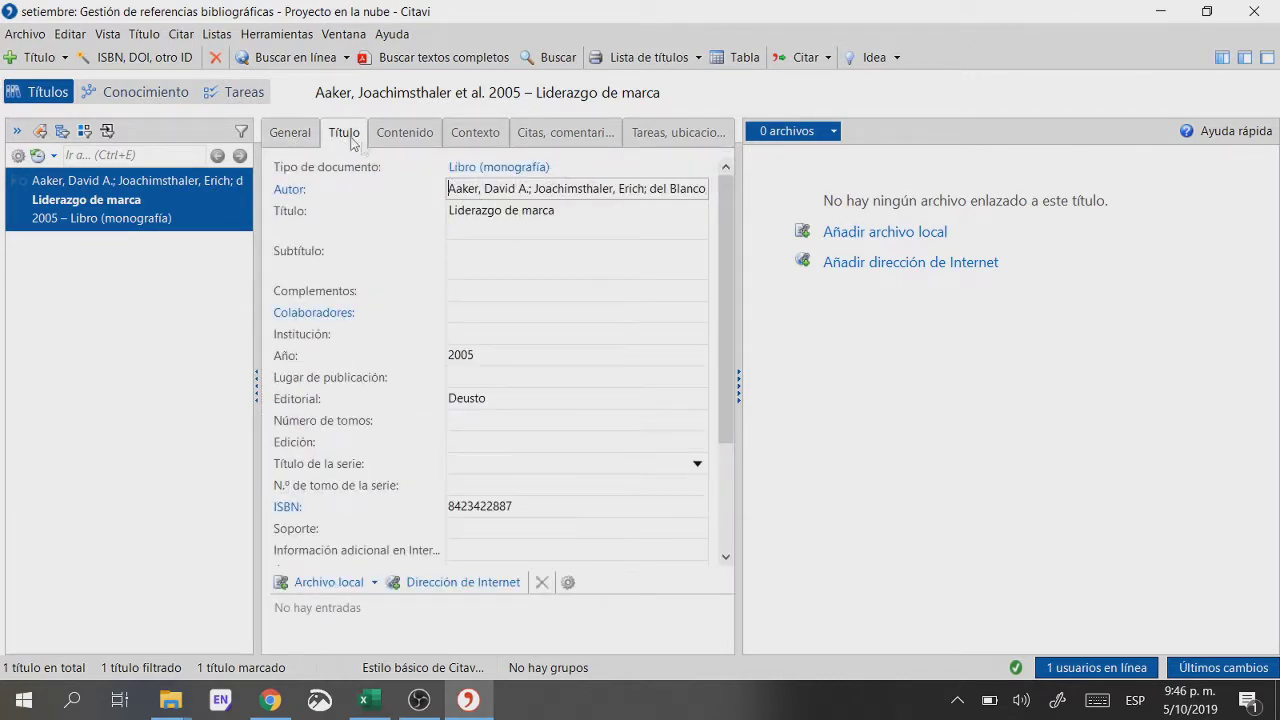
click(497, 399)
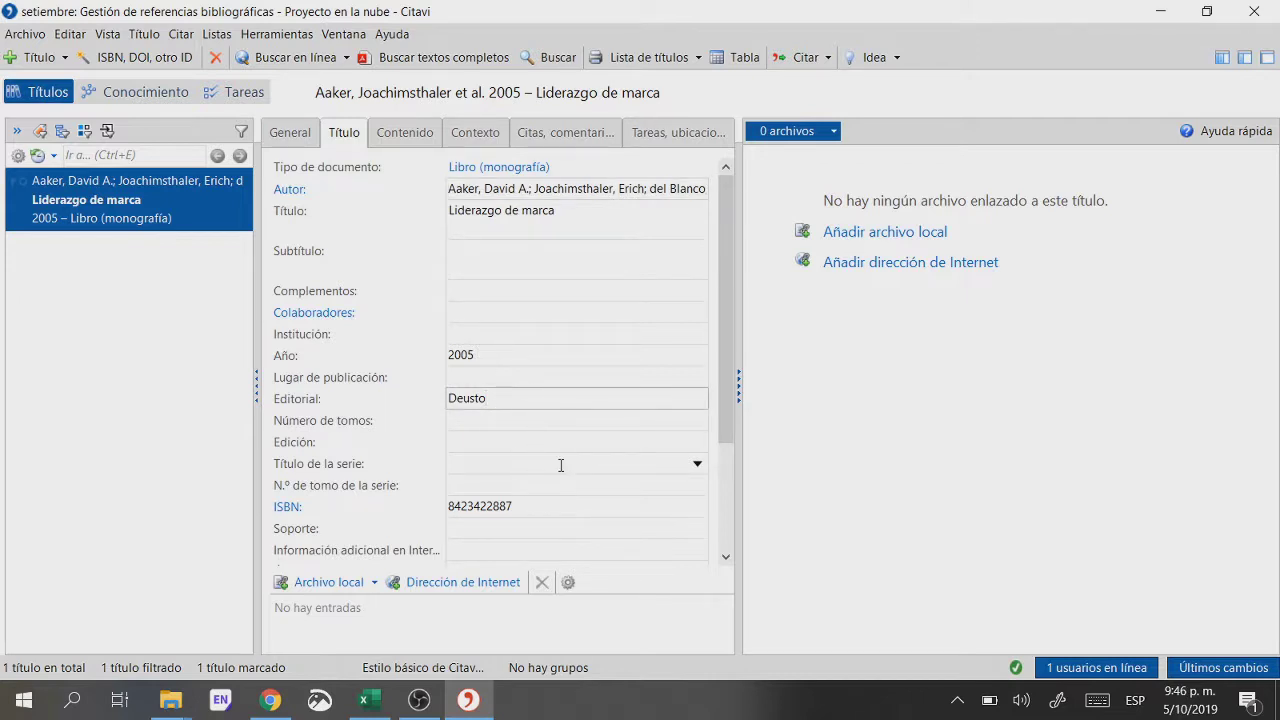
scroll(572, 440, down, 3)
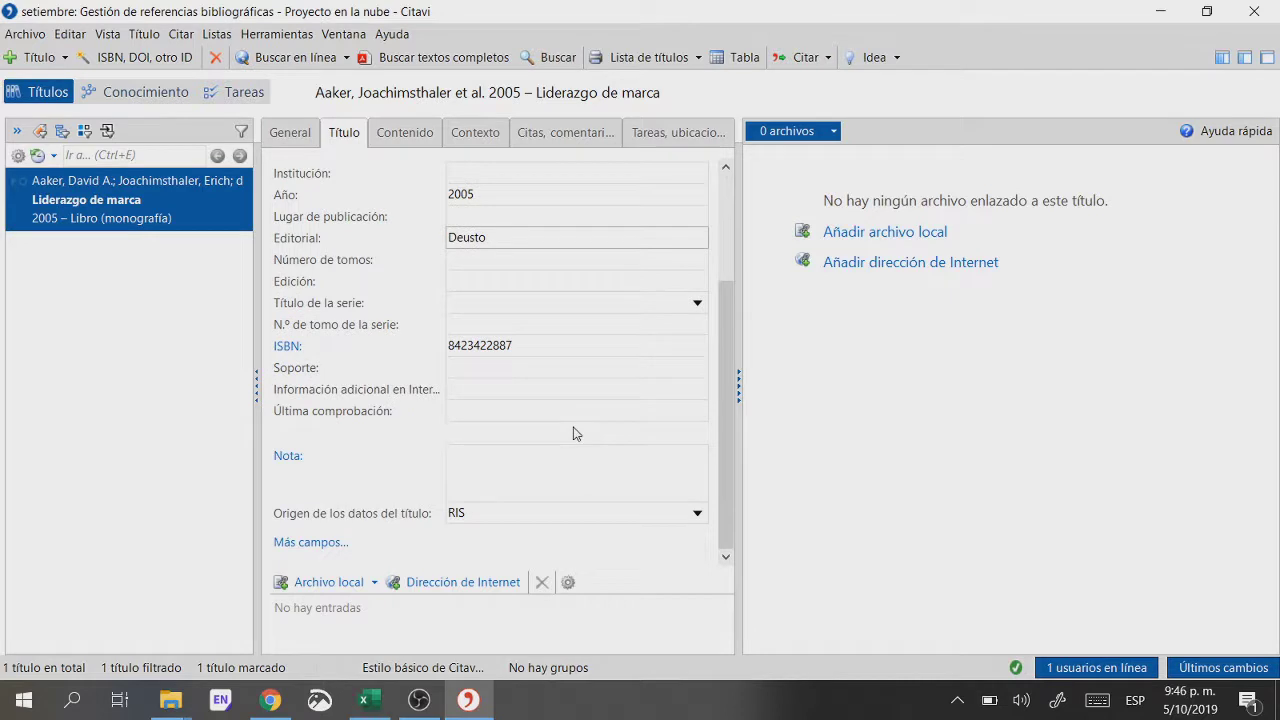
scroll(573, 433, up, 3)
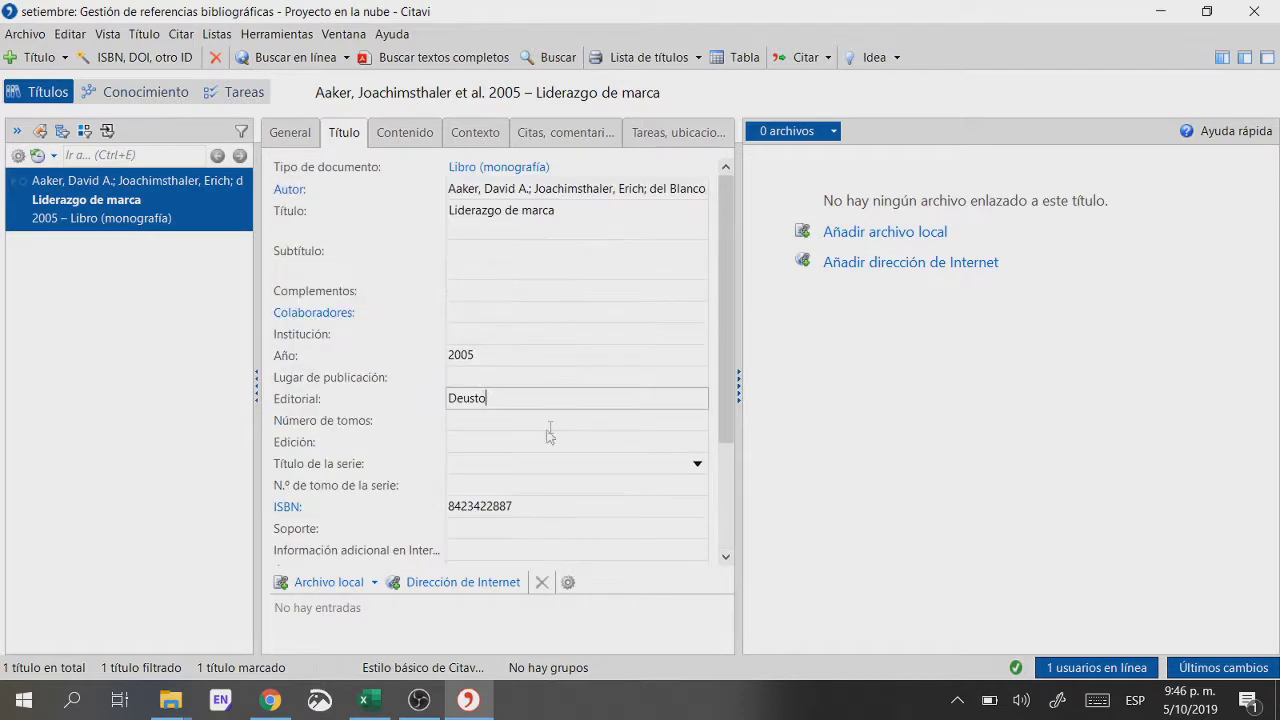
Step: Attach a copy of the local PDF 40867_155108 from Descargas to the "Liderazgo de marca" reference
click(347, 588)
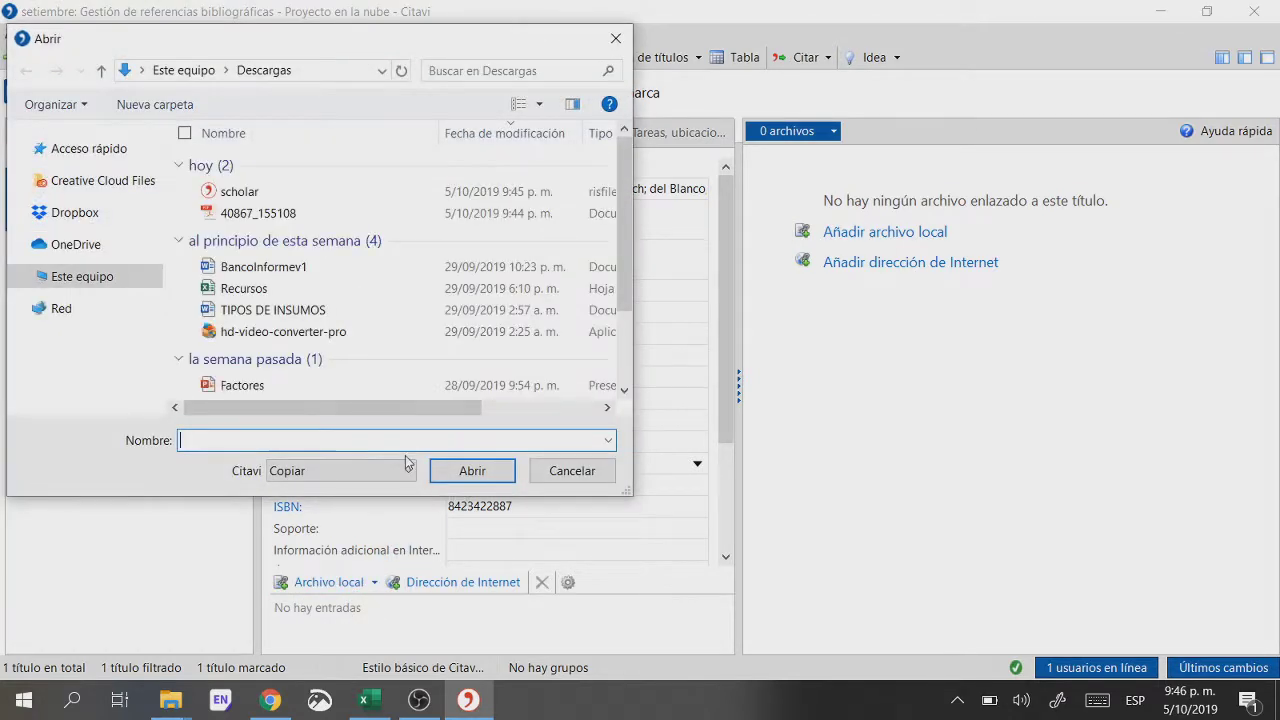
double_click(280, 213)
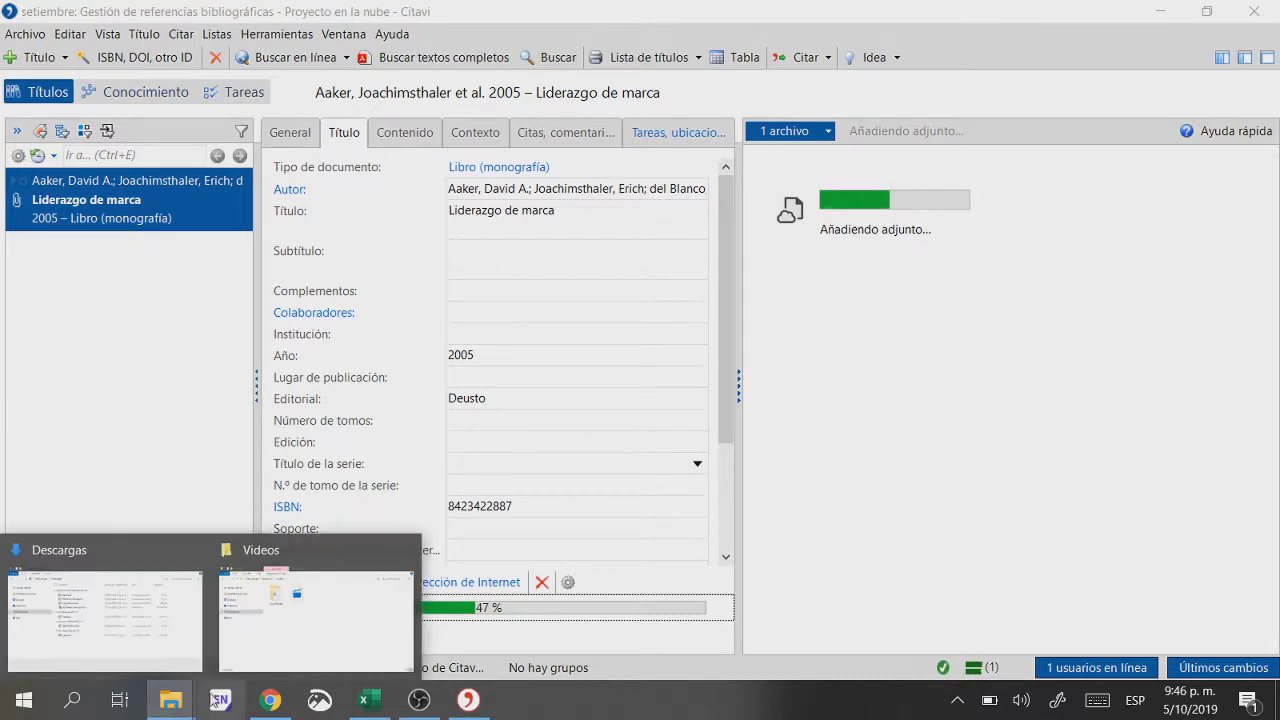
Step: Switch back to Chrome and examine the full cover slide of the "Liderazgo de marca" PDF
click(270, 699)
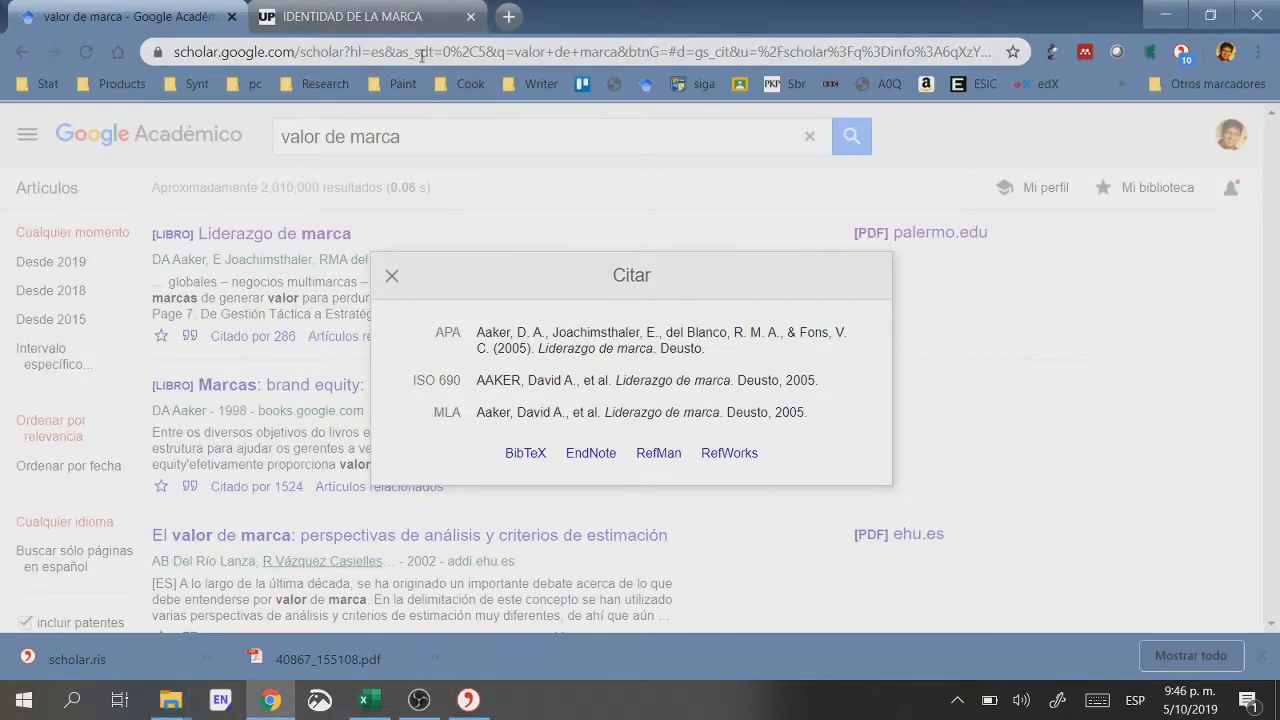
click(422, 24)
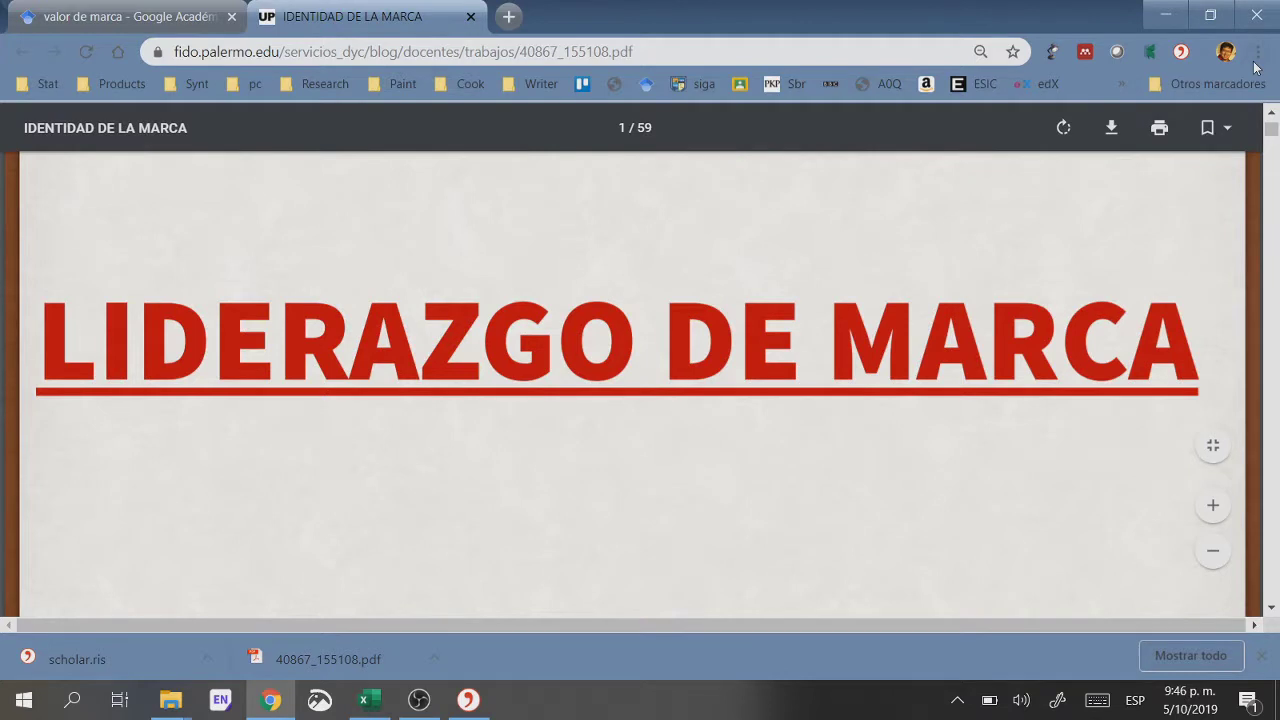
scroll(929, 307, down, 3)
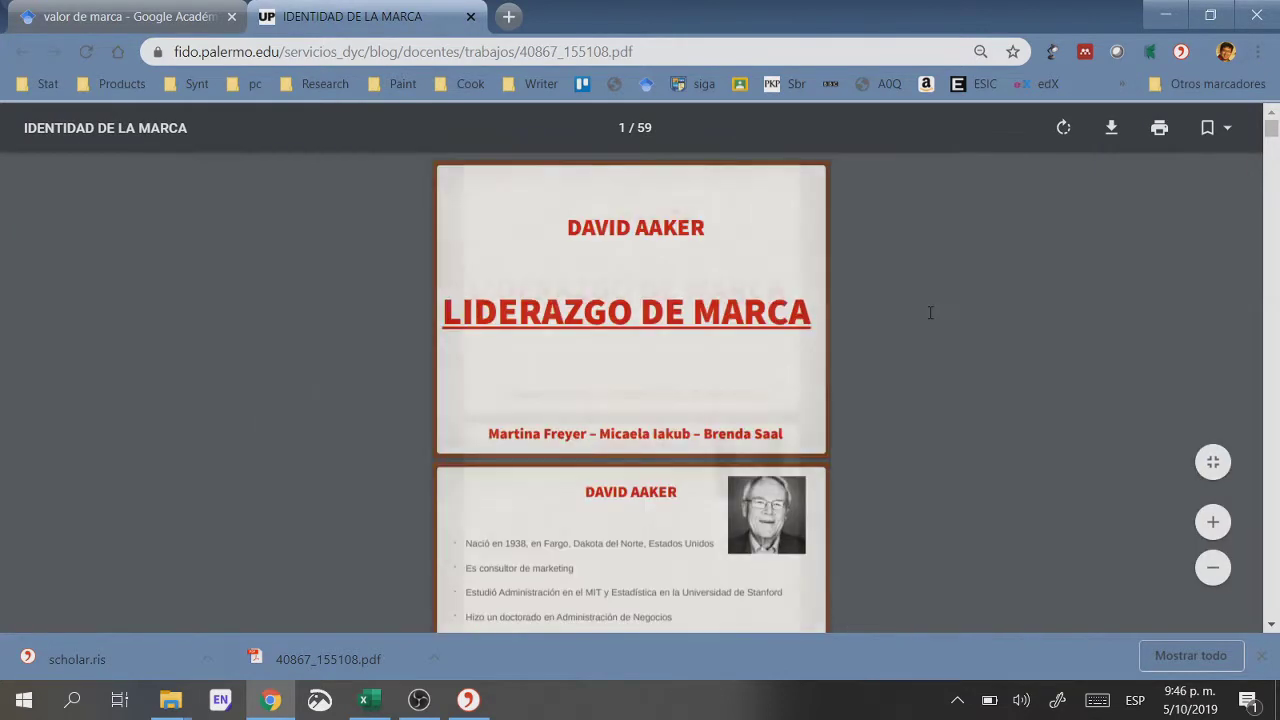
scroll(930, 269, up, 1)
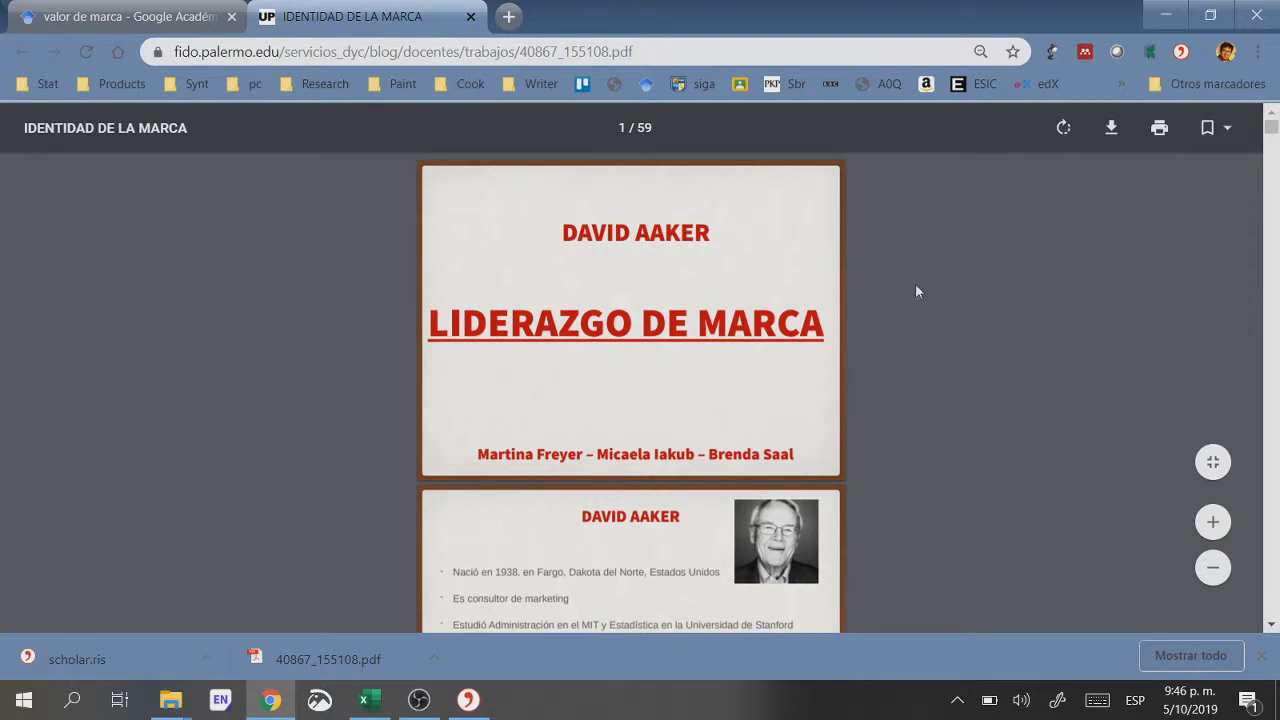
Step: Capture the PDF's cover slide as a rectangular snip and save it as the JPG "aaker" in Descargas
click(320, 704)
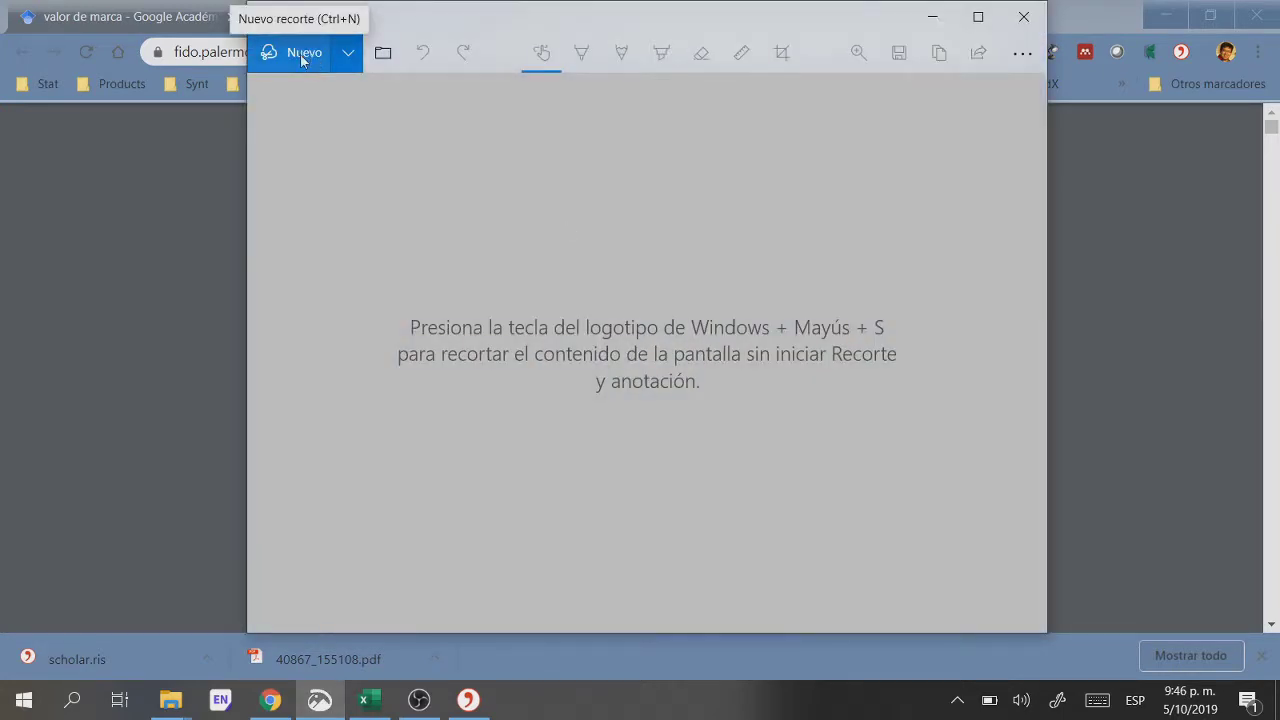
click(301, 55)
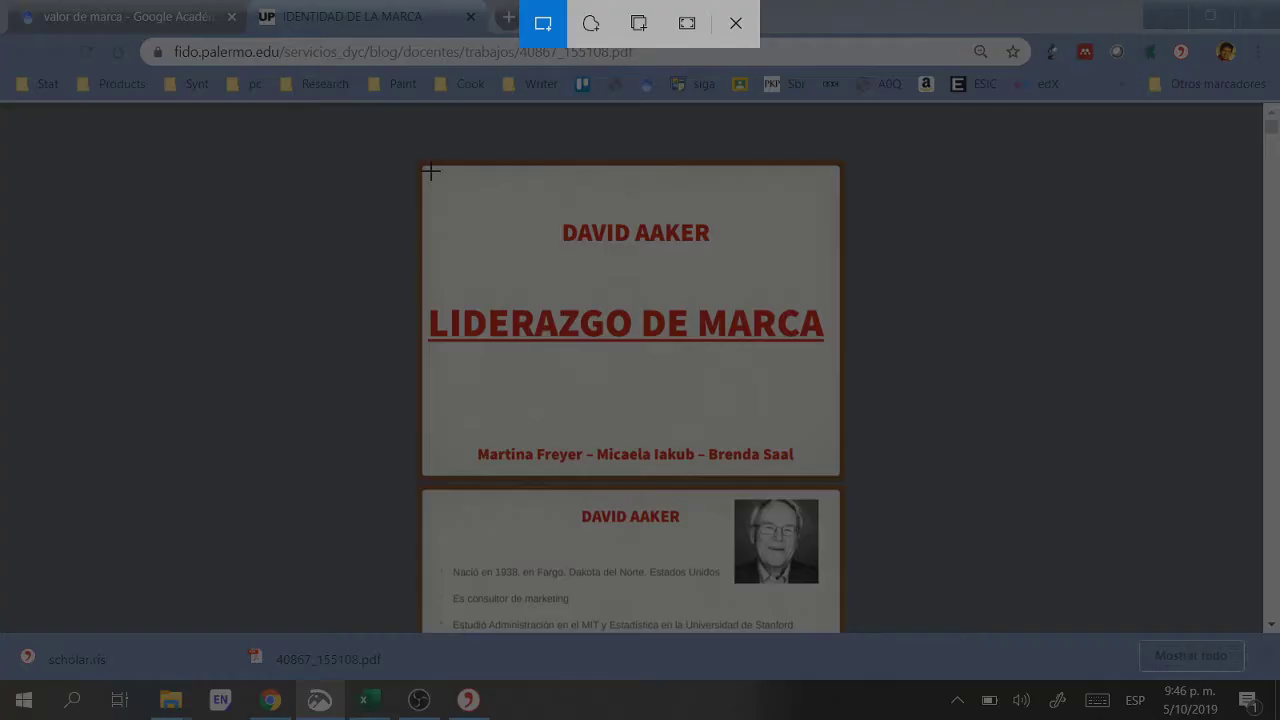
drag(430, 171, 834, 471)
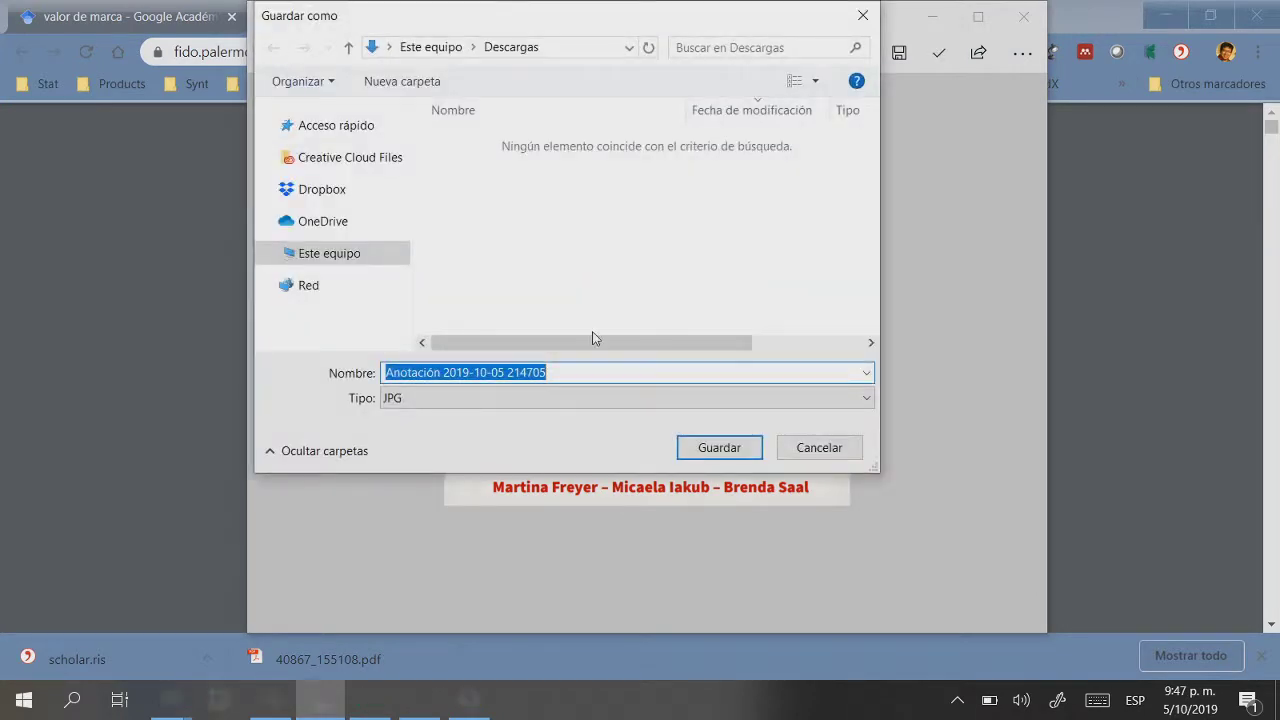
text(aaker)
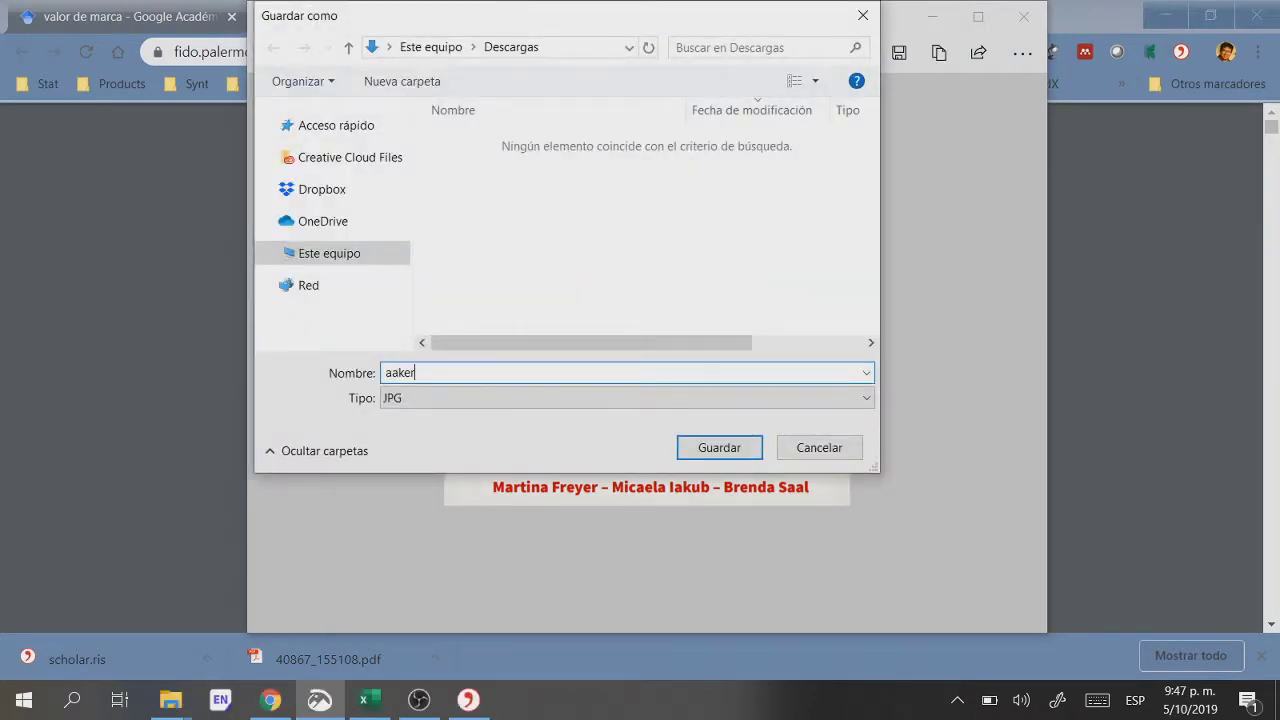
key(Return)
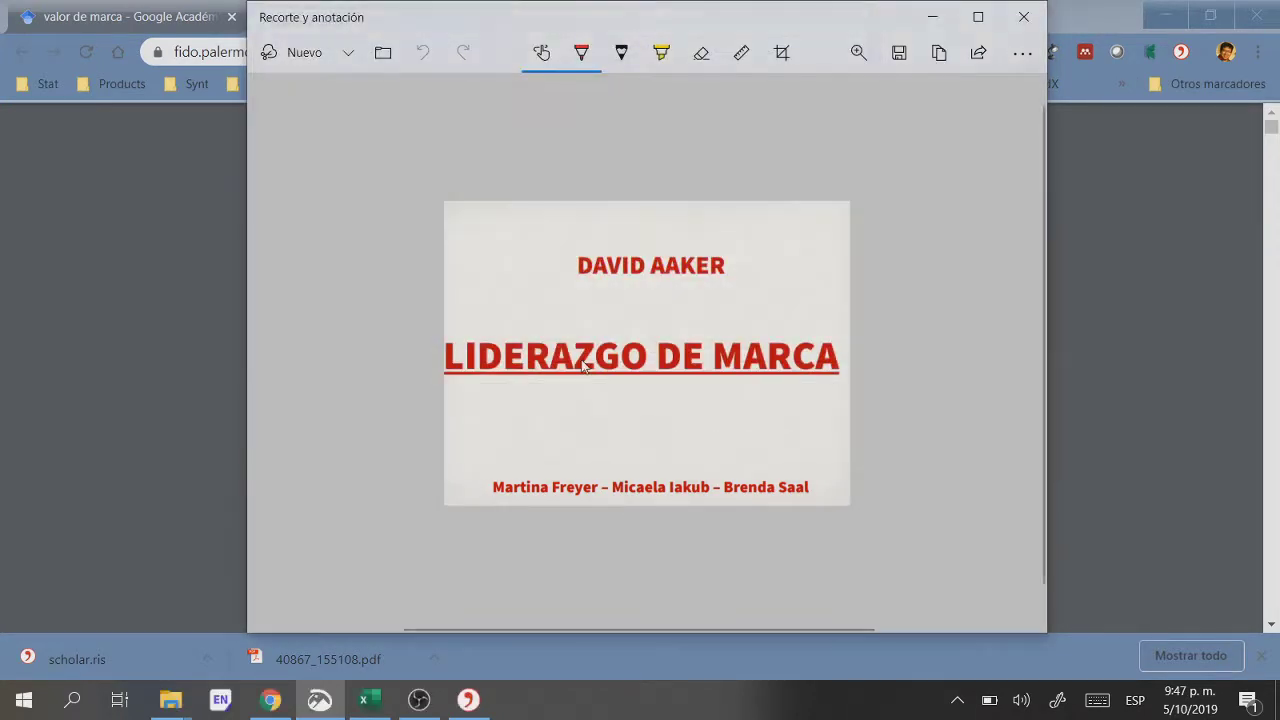
click(935, 18)
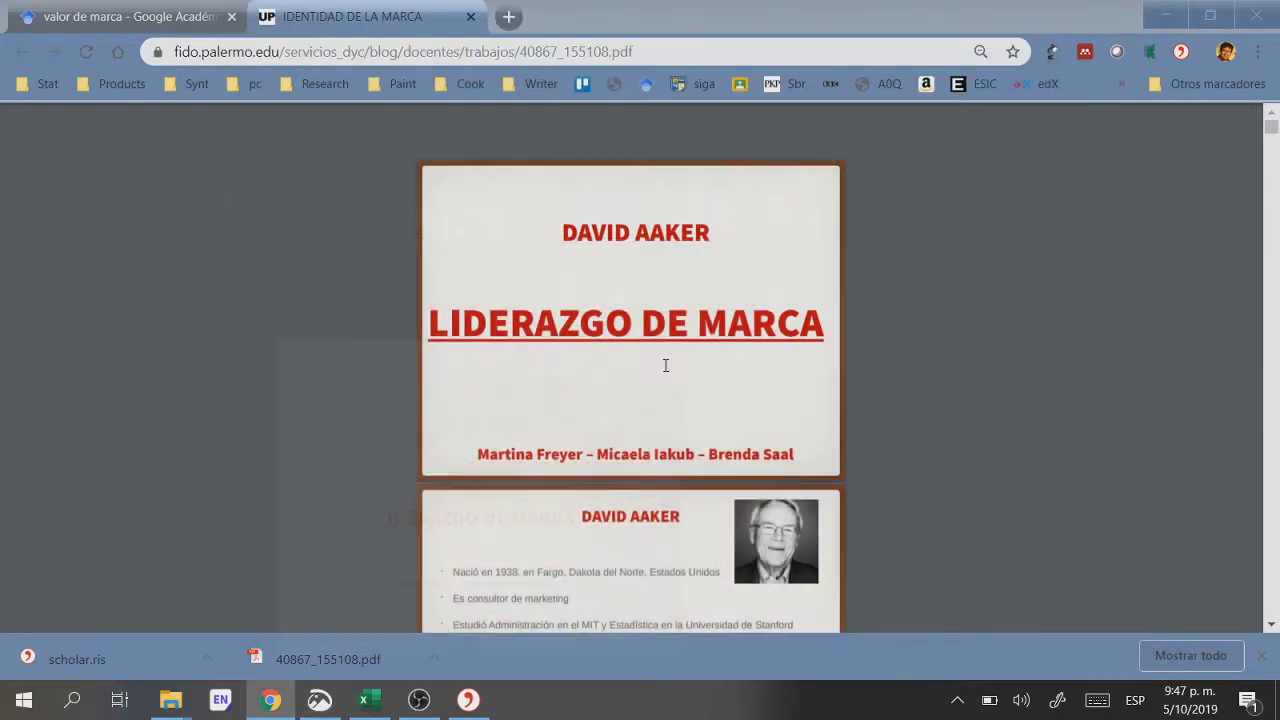
Step: Switch to Citavi, set the citation style to APA American Psychological Association, 6th ed. (Spanish), and show the reference's general overview
click(469, 702)
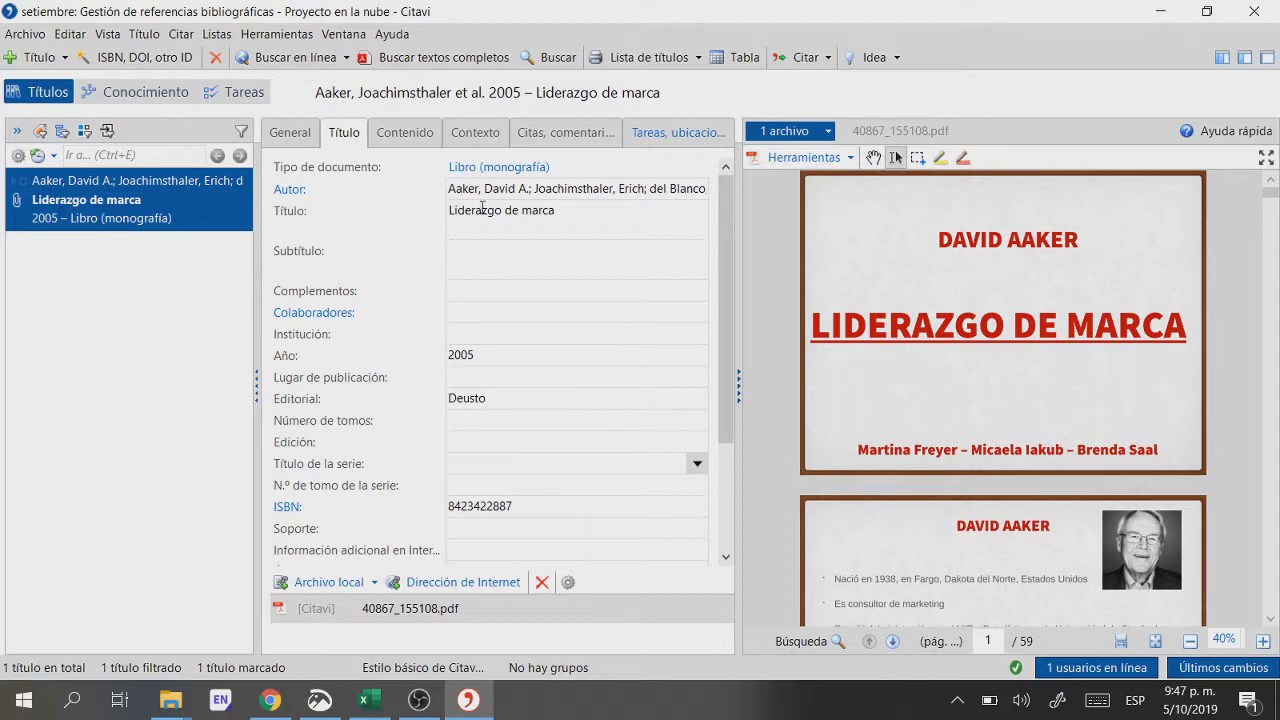
scroll(491, 223, down, 3)
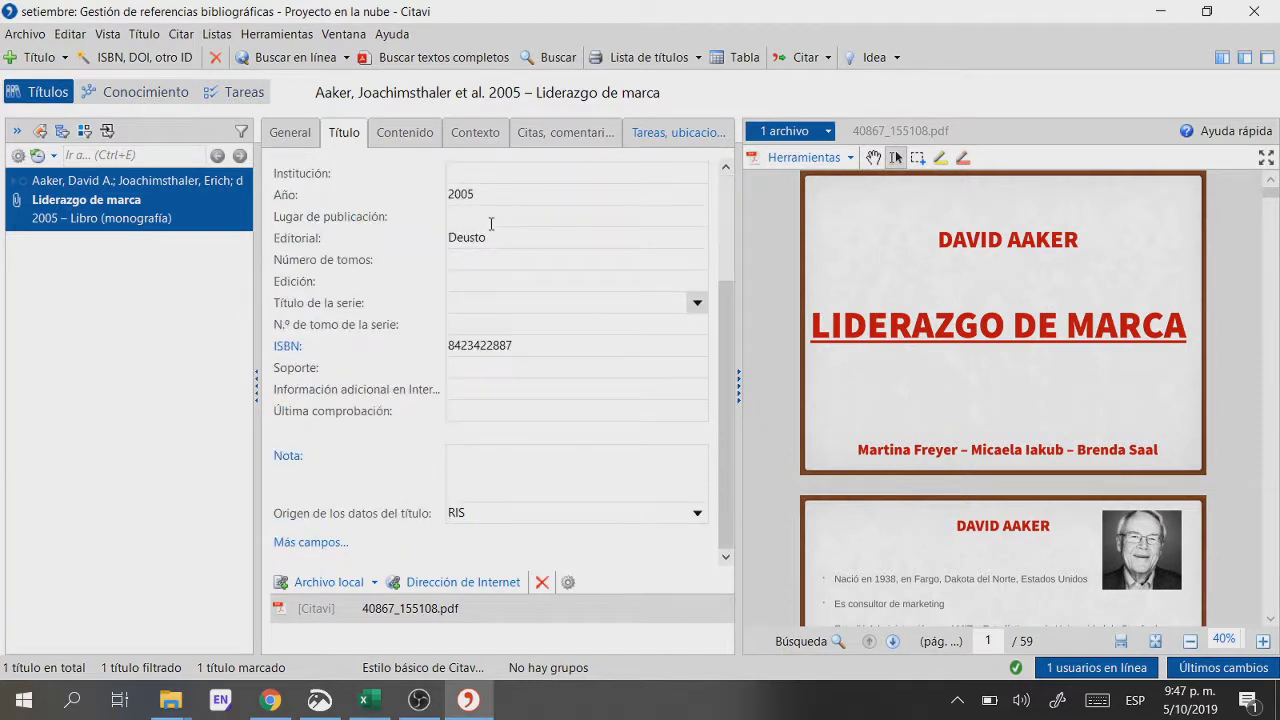
scroll(489, 297, up, 3)
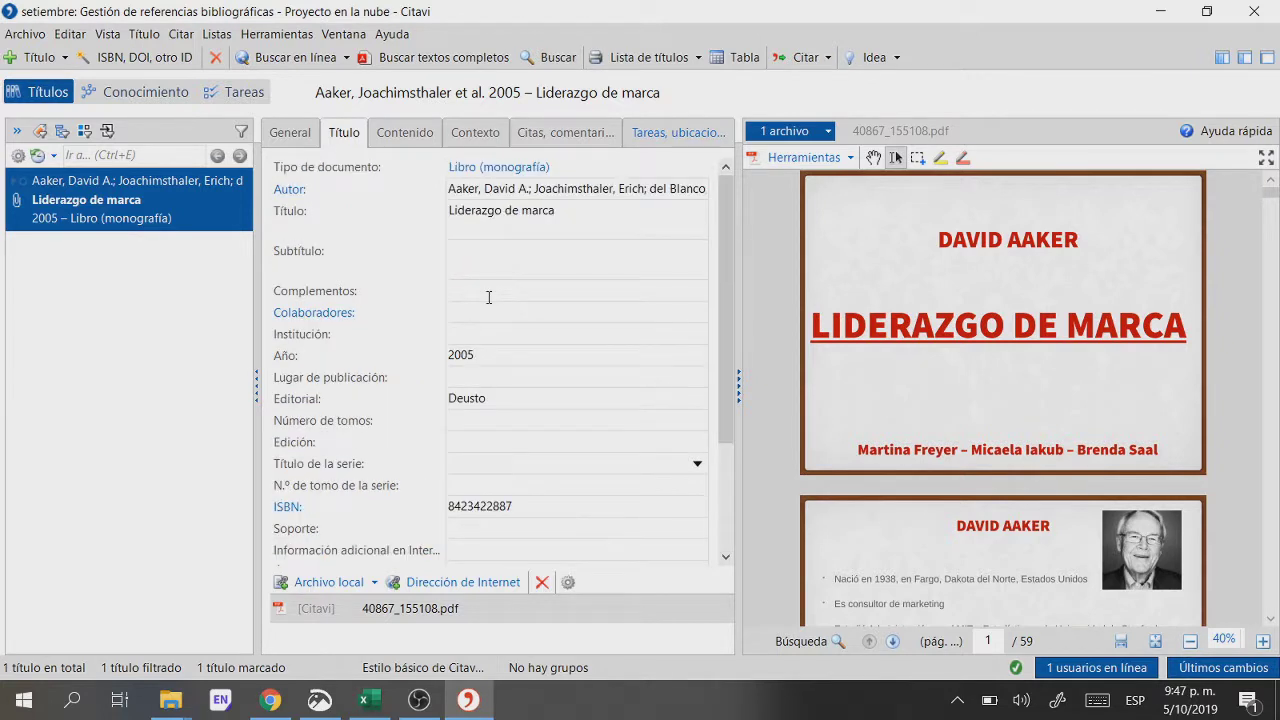
click(181, 34)
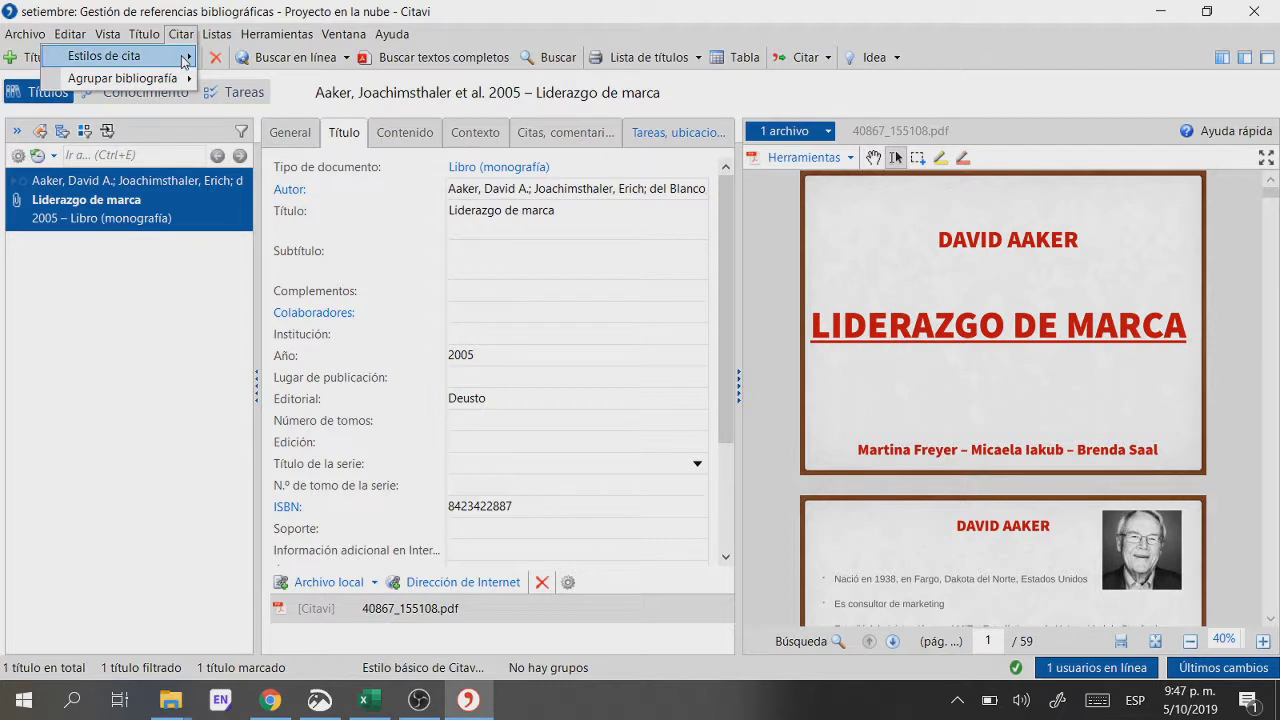
mouse_move(185, 62)
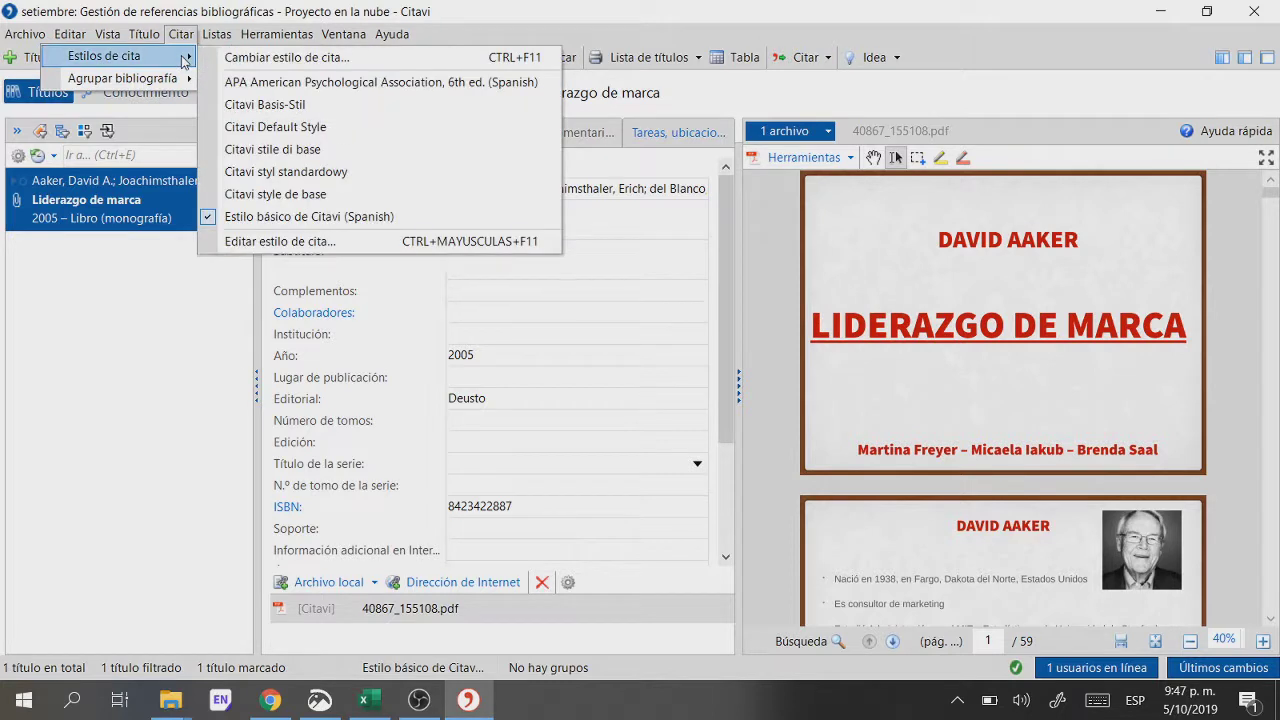
click(291, 92)
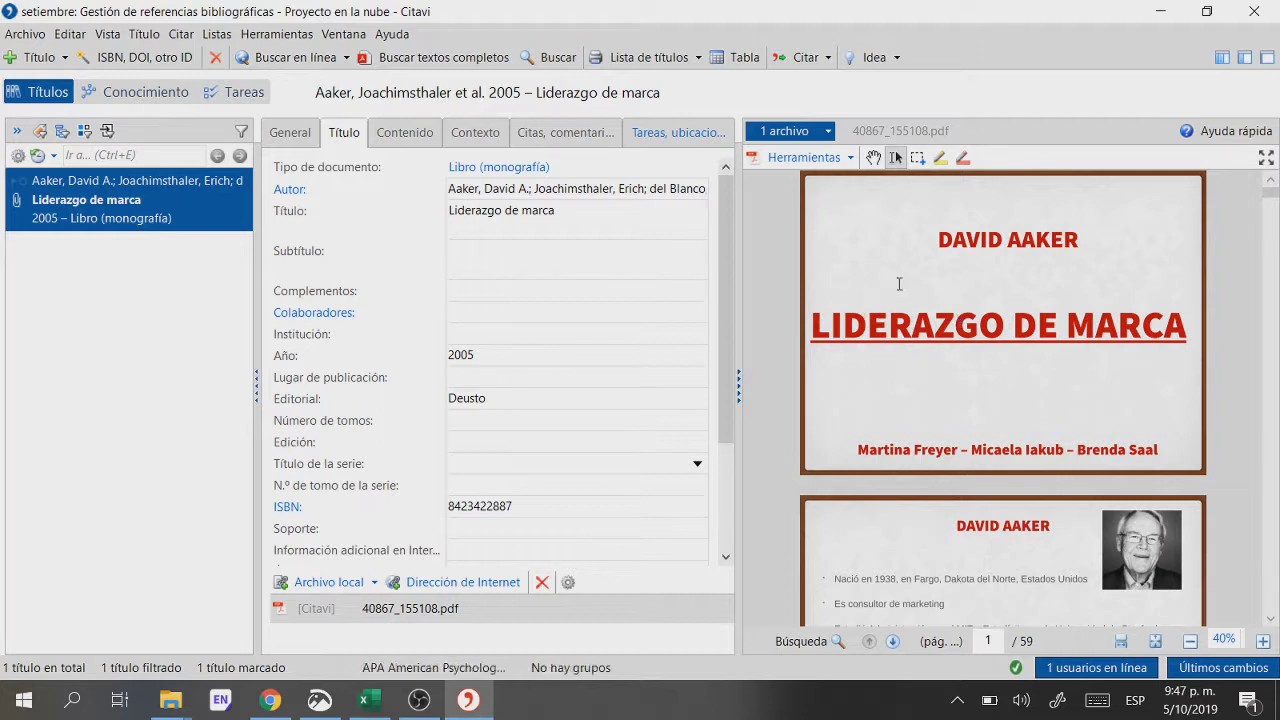
scroll(927, 284, down, 10)
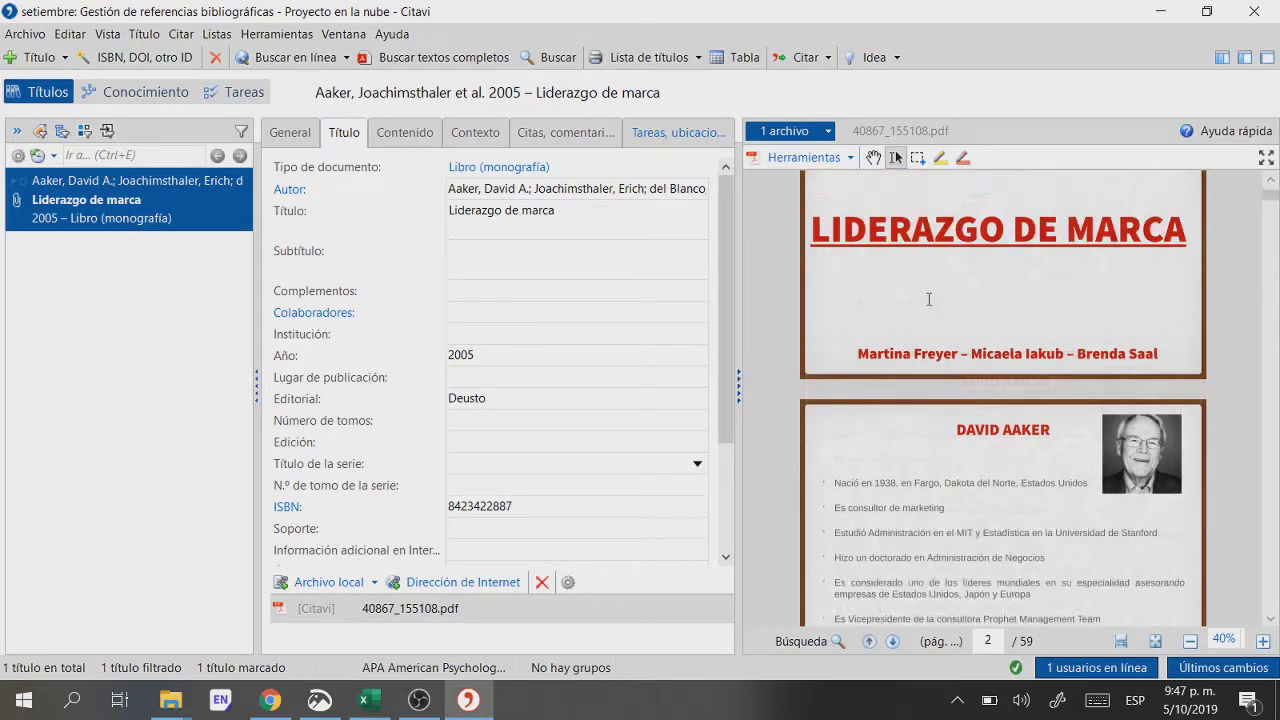
scroll(960, 344, down, 15)
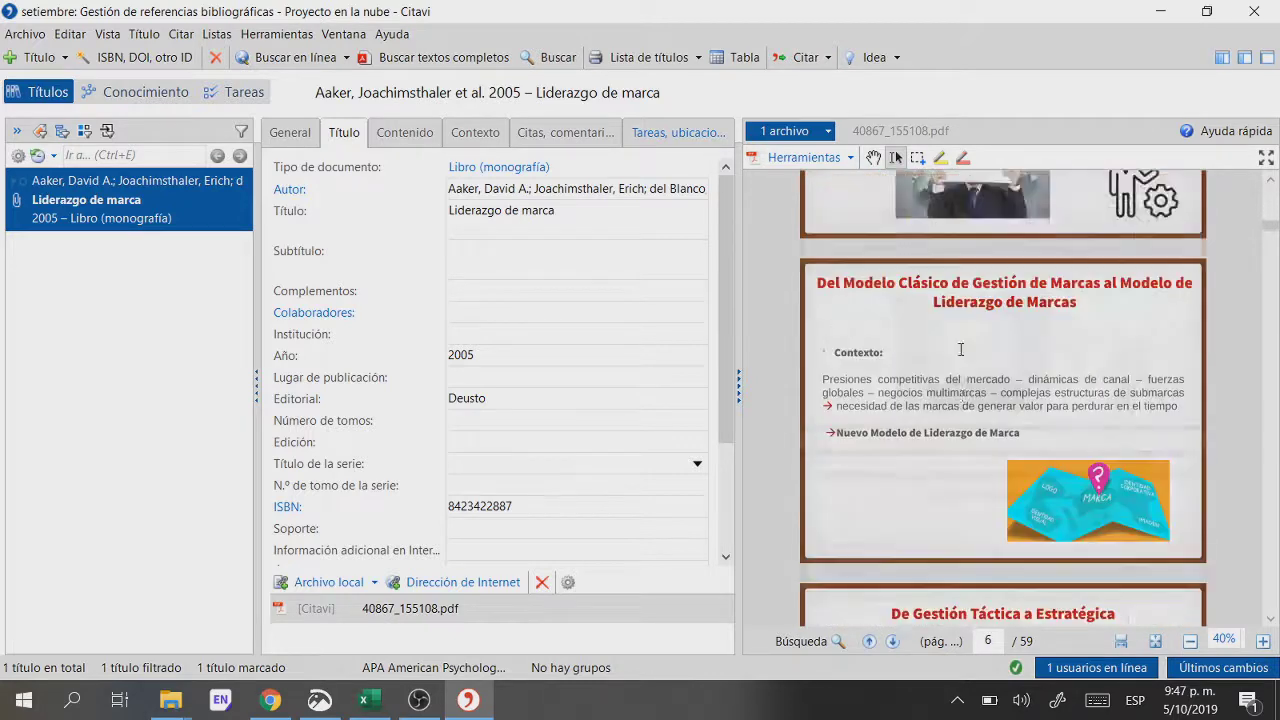
scroll(960, 349, up, 3)
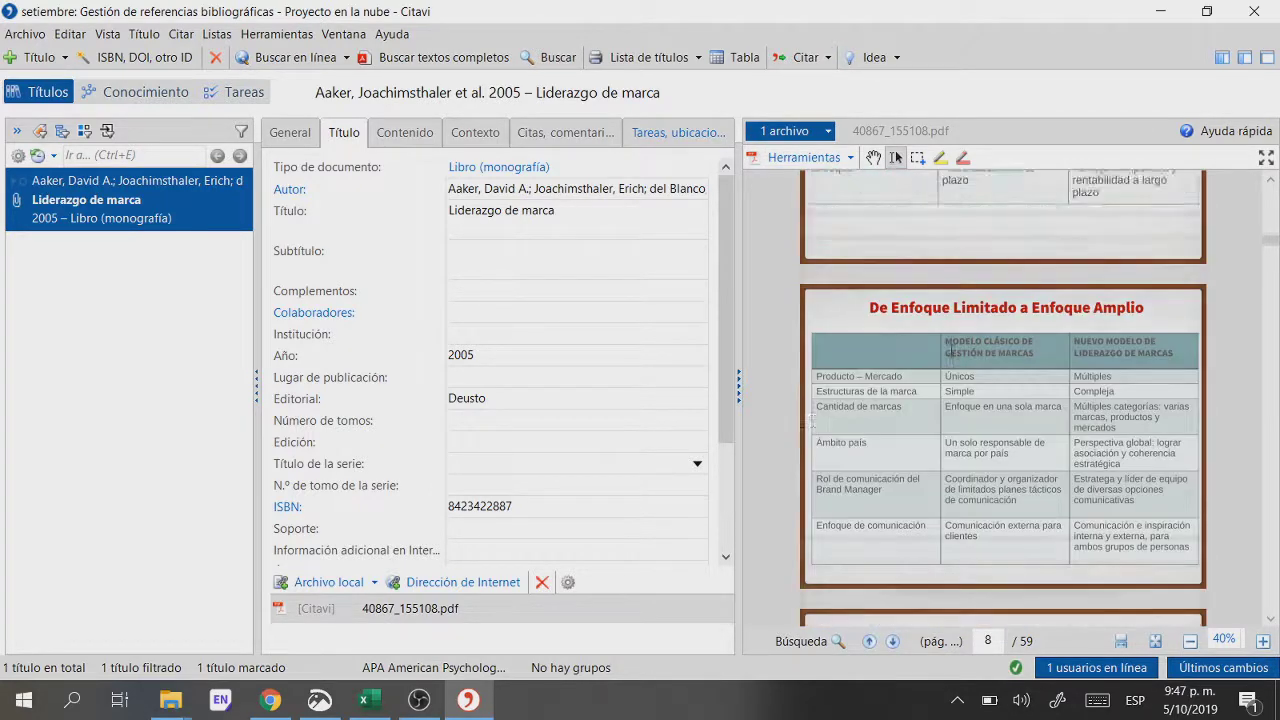
click(290, 133)
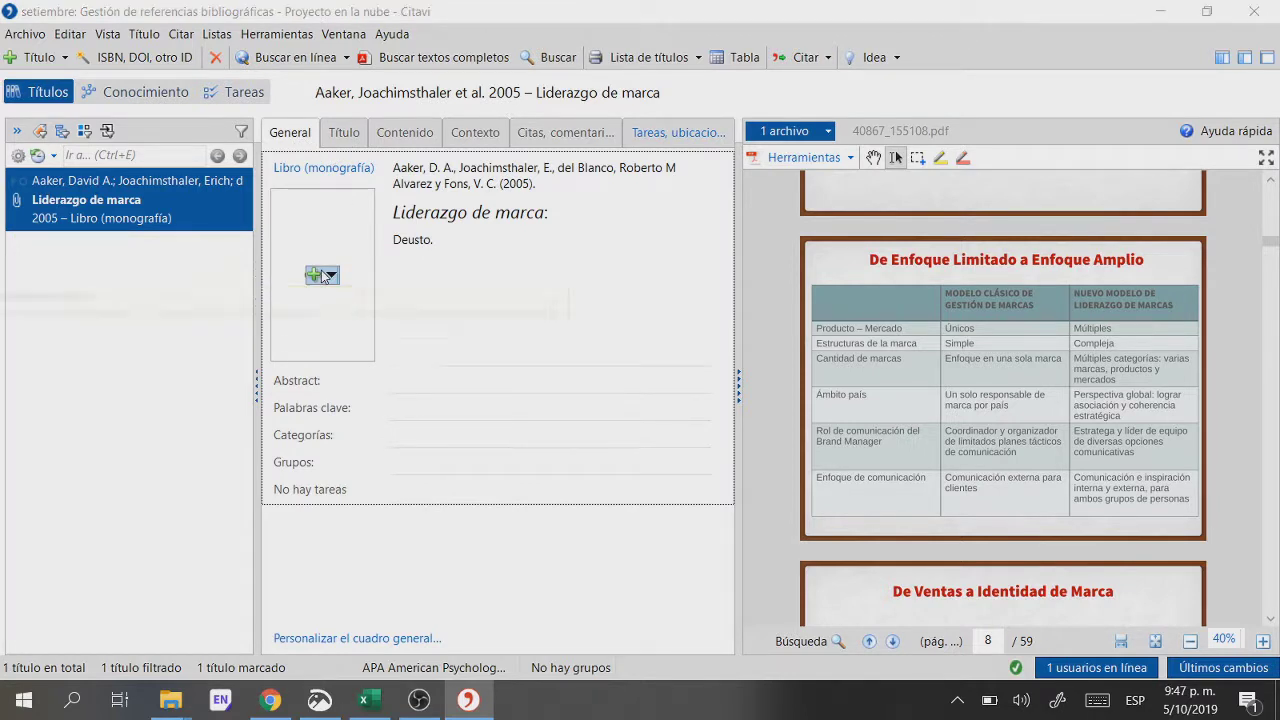
click(326, 277)
click(258, 296)
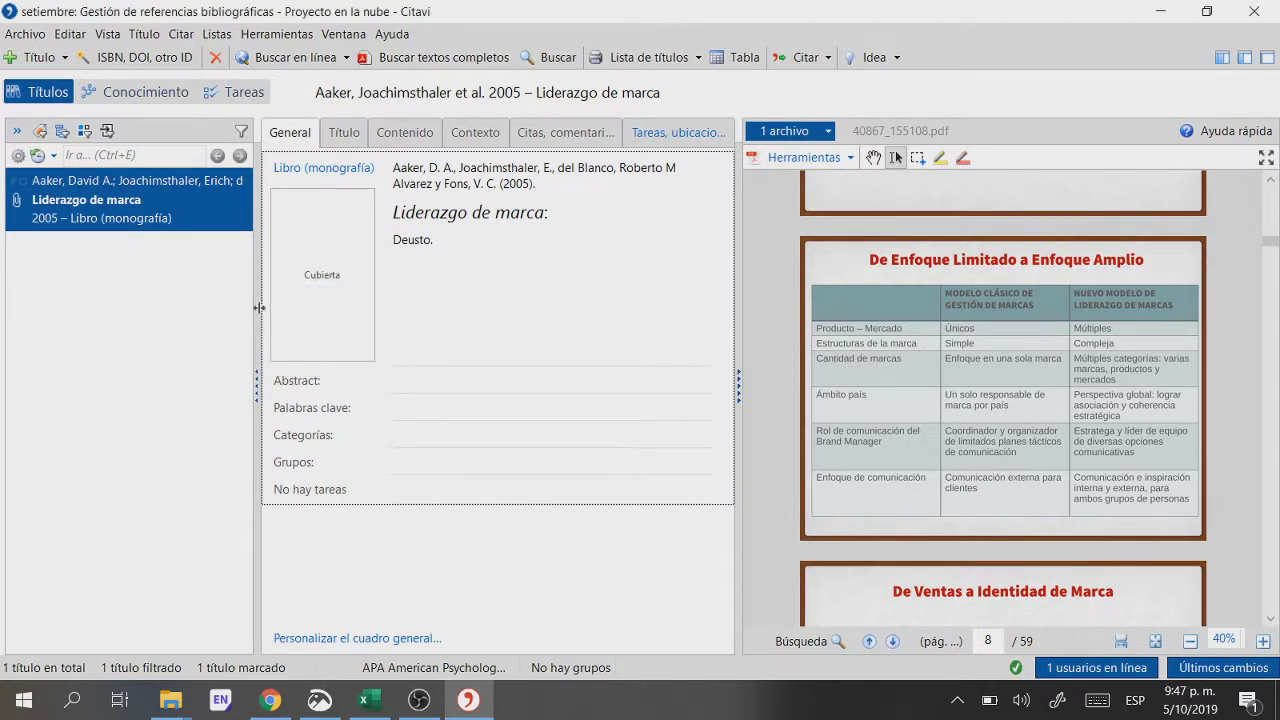
click(313, 274)
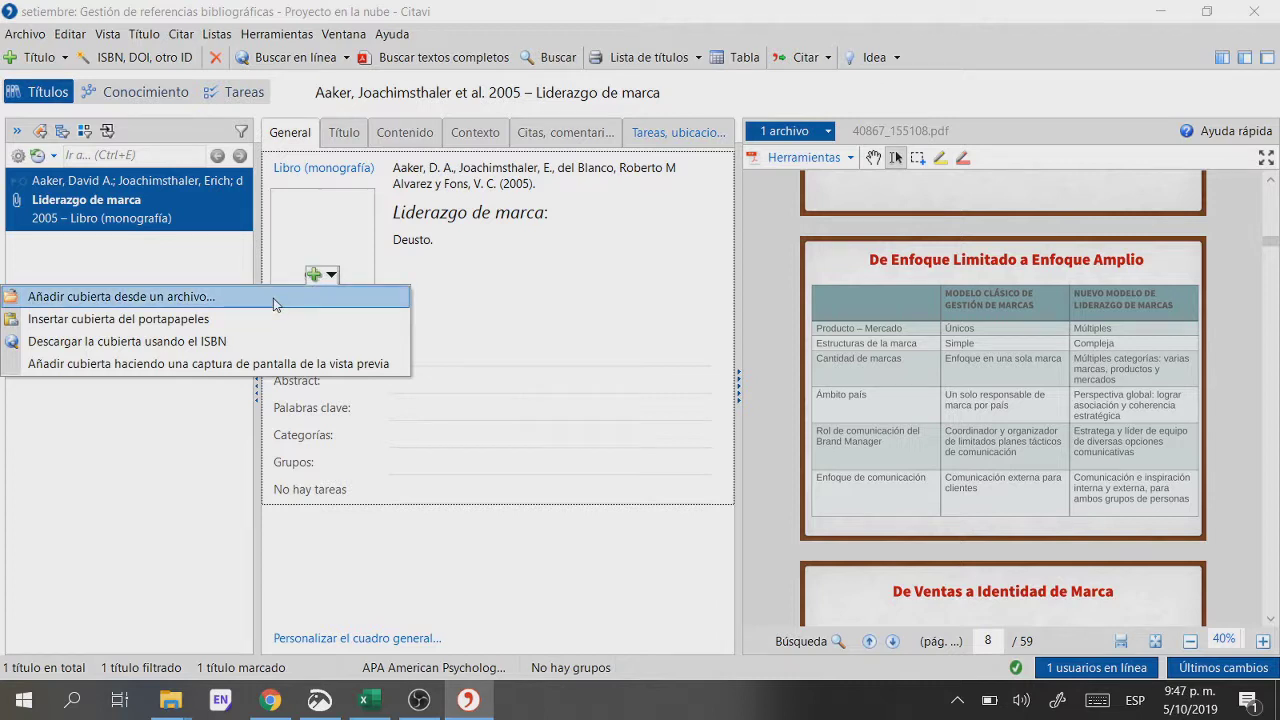
click(340, 298)
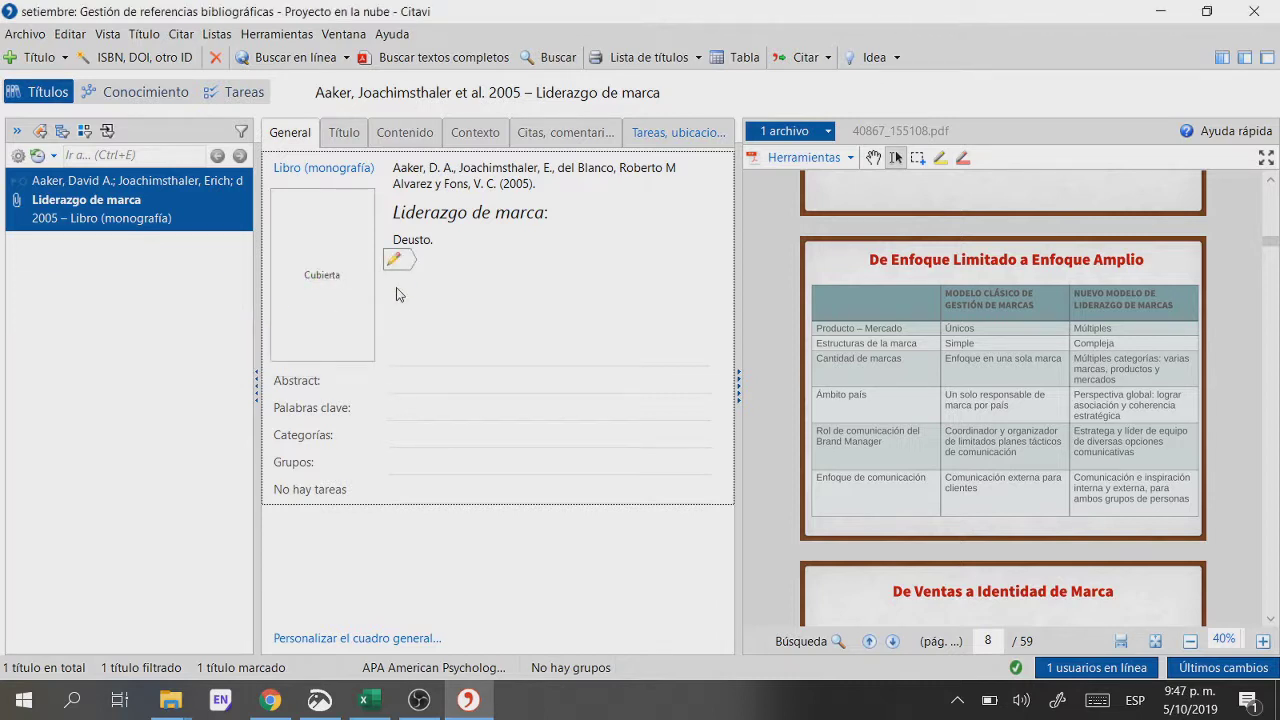
Step: Add the "aaker" image from Descargas as the cover of the "Liderazgo de marca" reference
click(330, 276)
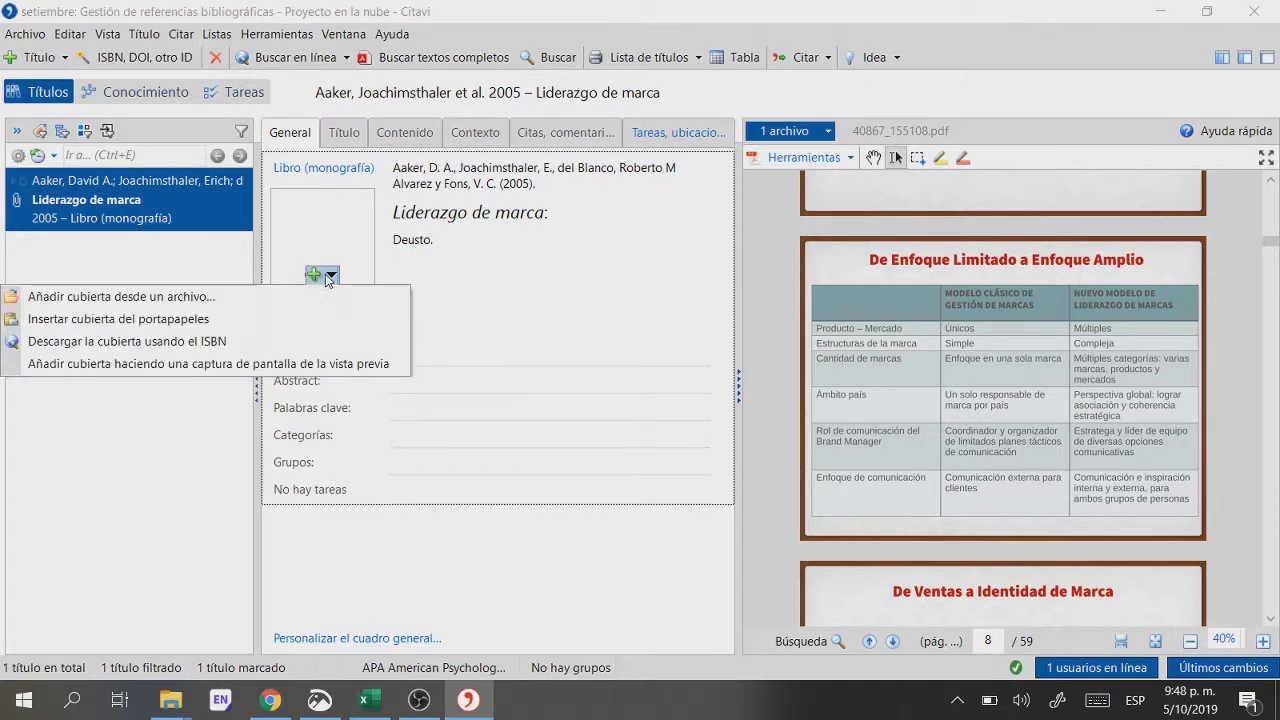
click(310, 295)
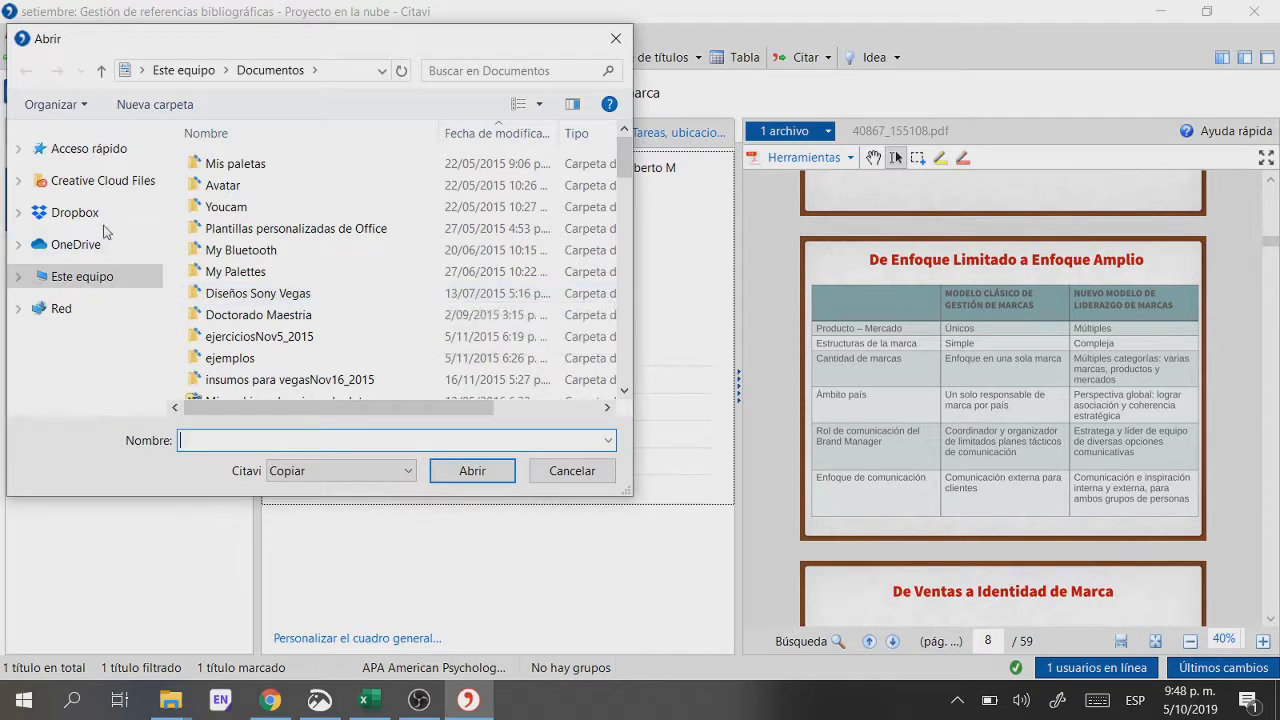
click(112, 150)
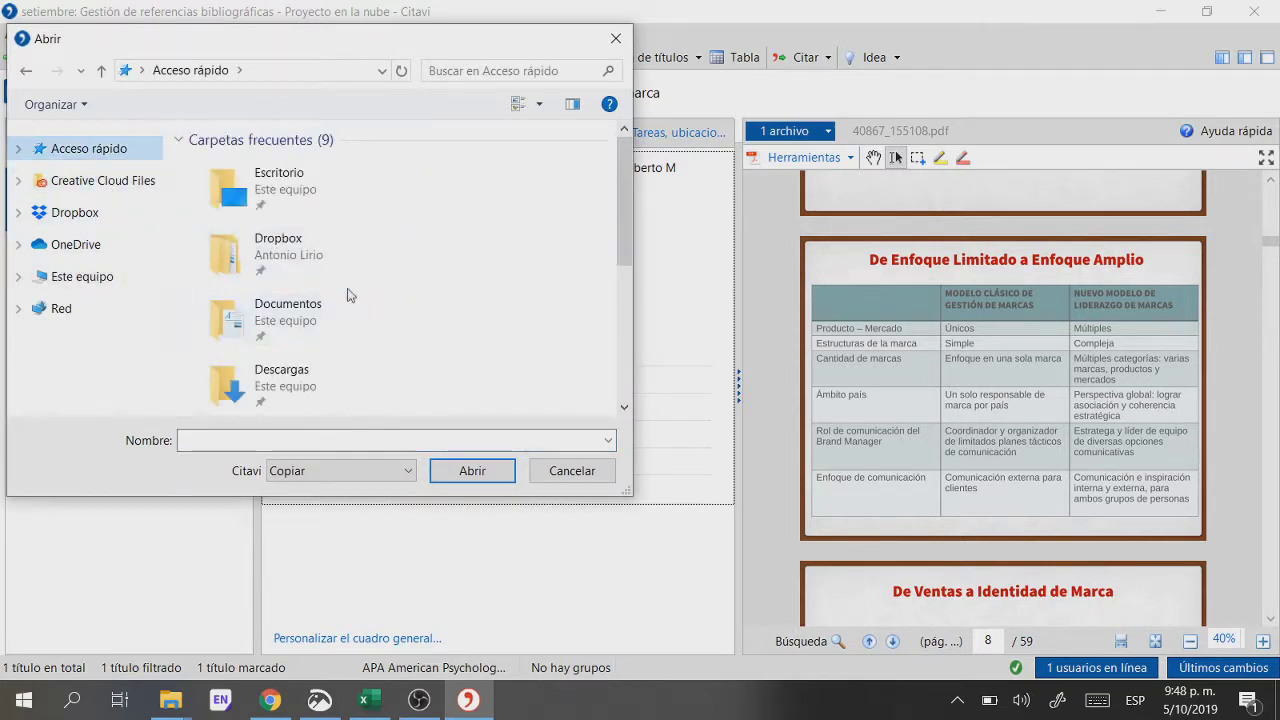
double_click(323, 367)
double_click(283, 193)
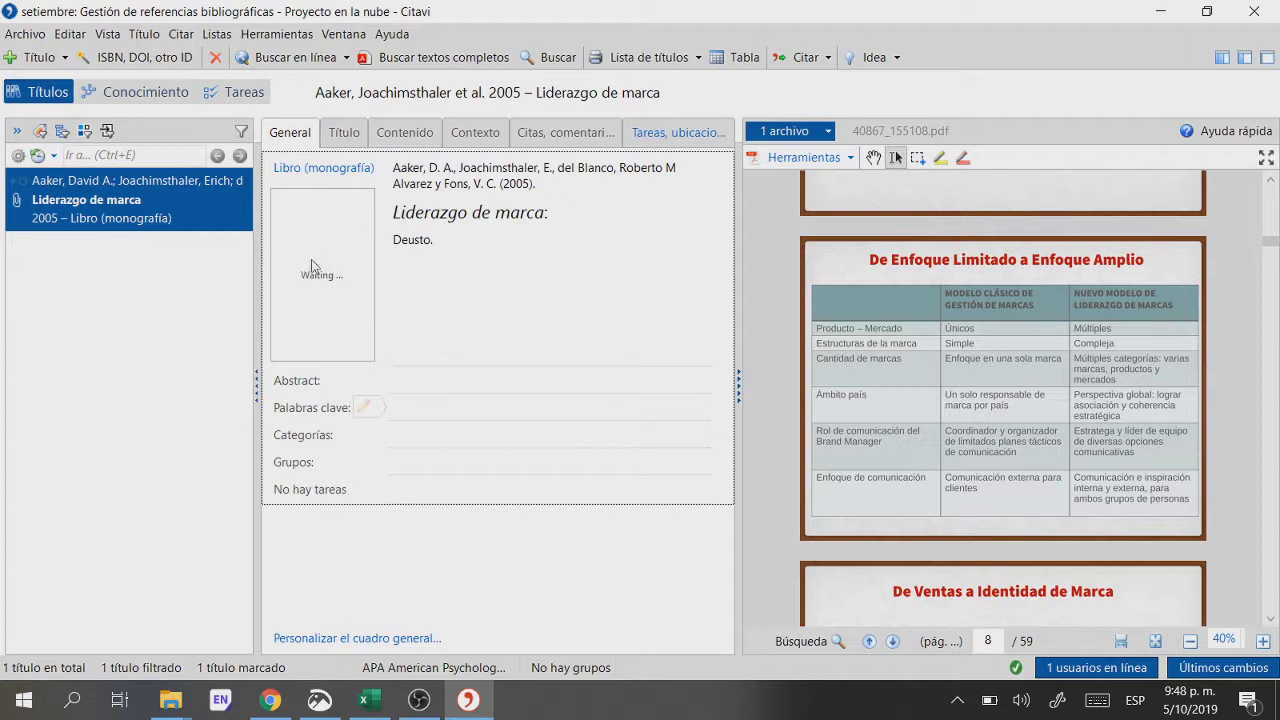
mouse_move(295, 297)
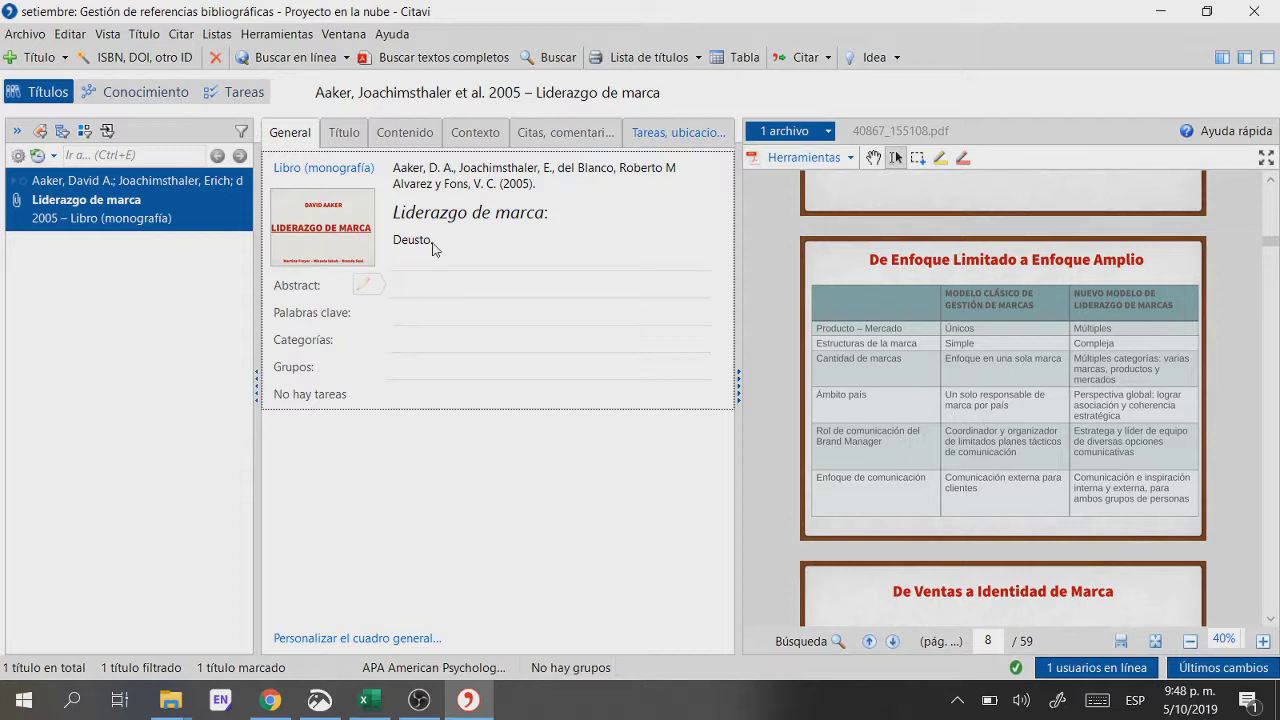
Step: Return to the Google Académico results in Chrome and open the PDF "Perfil de valor de marca y la medición de sus componentes" in a new tab
click(270, 700)
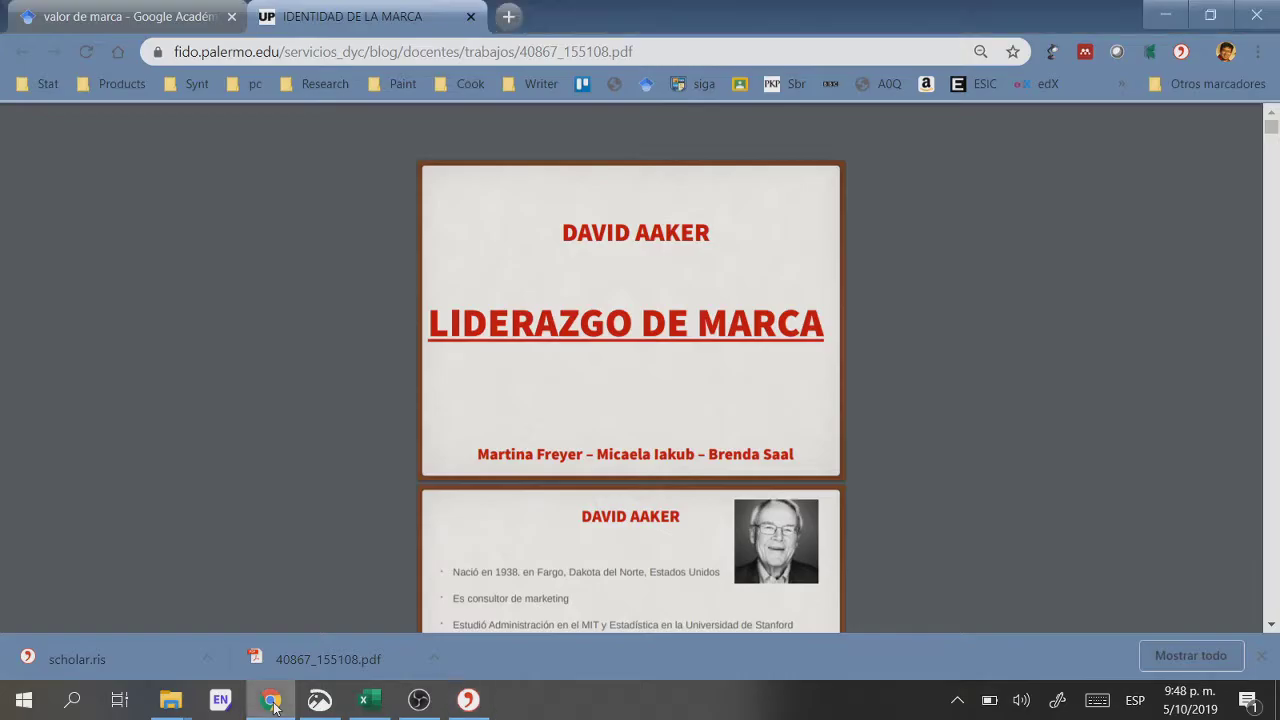
click(190, 20)
click(393, 277)
scroll(598, 362, down, 3)
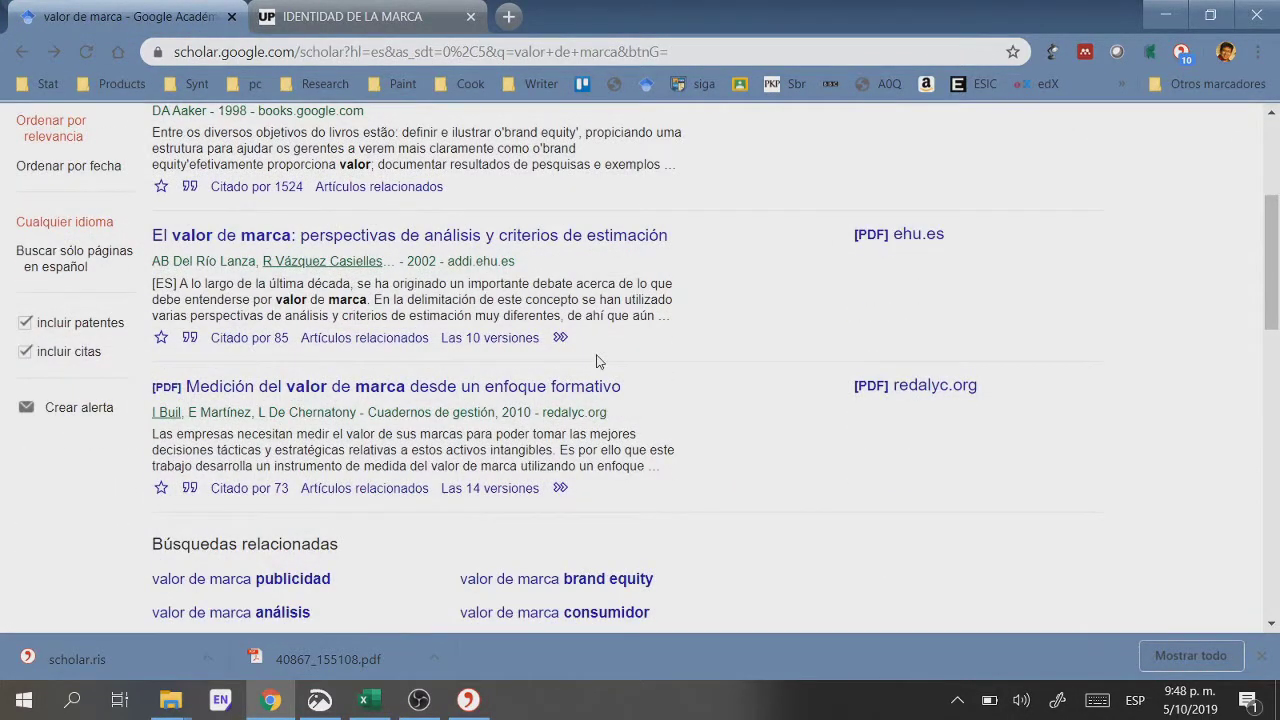
scroll(598, 362, down, 3)
scroll(598, 364, down, 1)
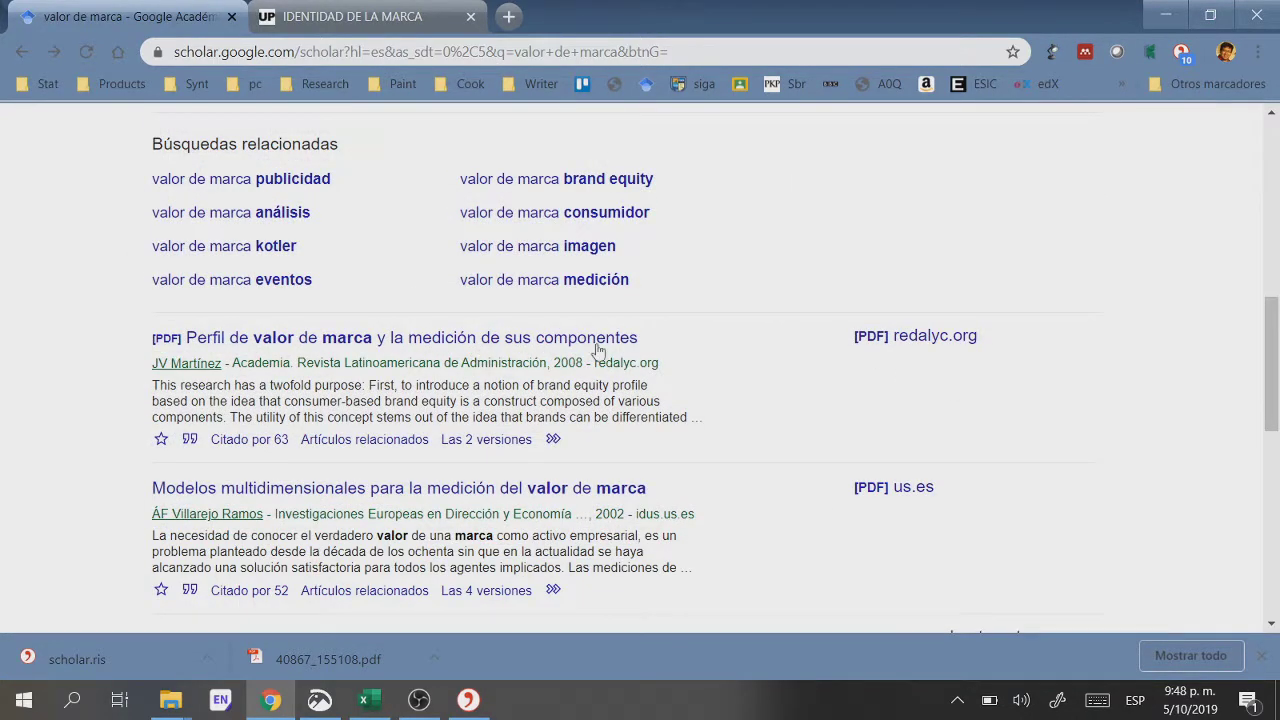
right_click(510, 340)
click(560, 348)
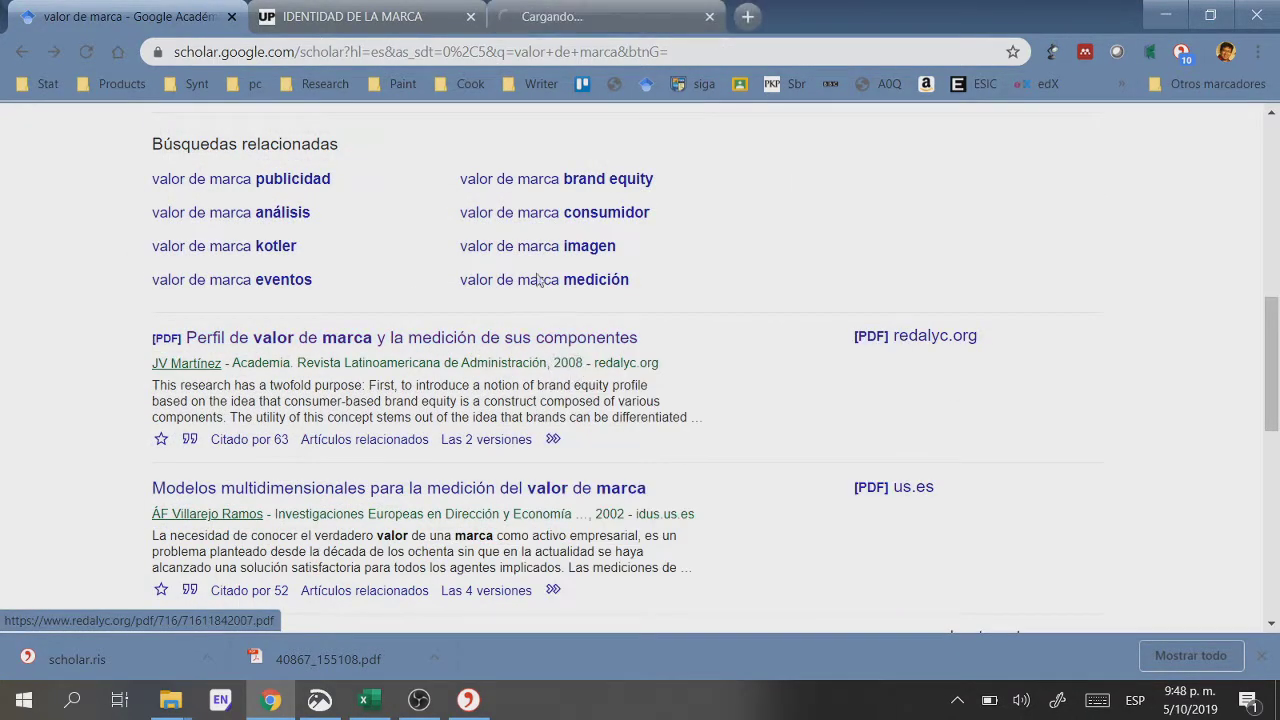
click(528, 30)
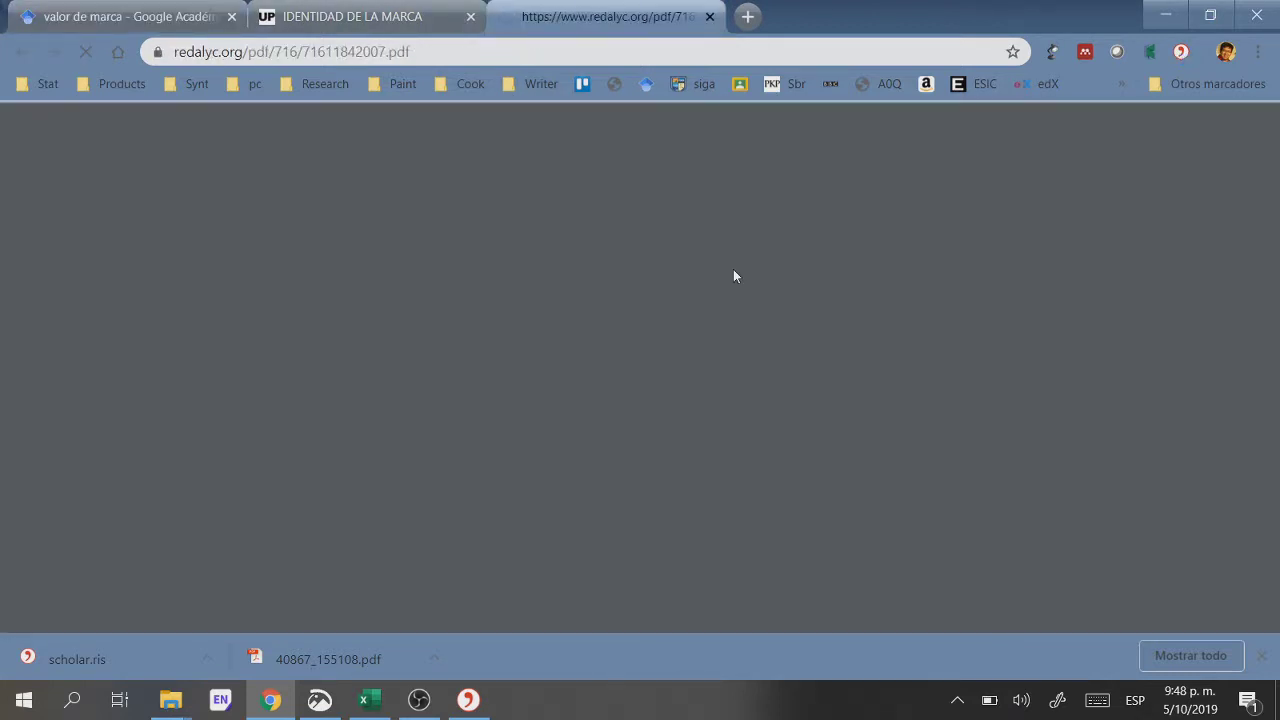
click(1263, 656)
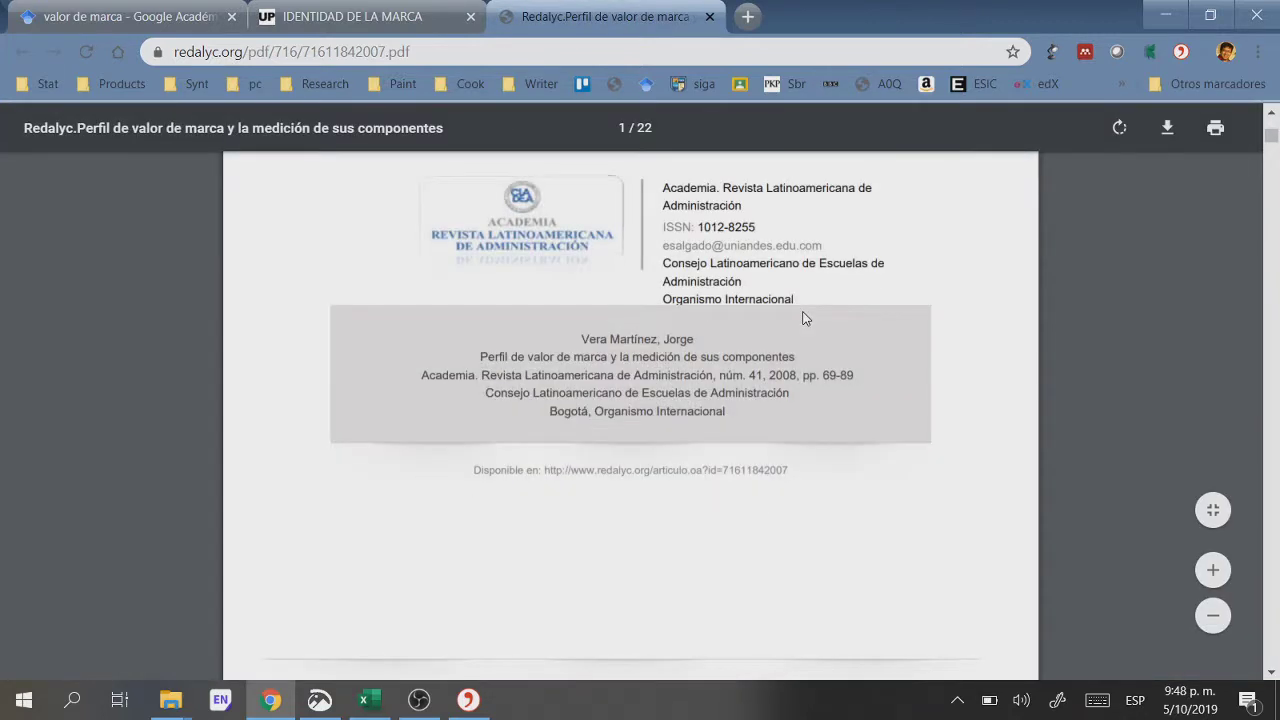
Step: Skim the article's title page, introduction and following pages, and return to its first page
scroll(803, 318, down, 5)
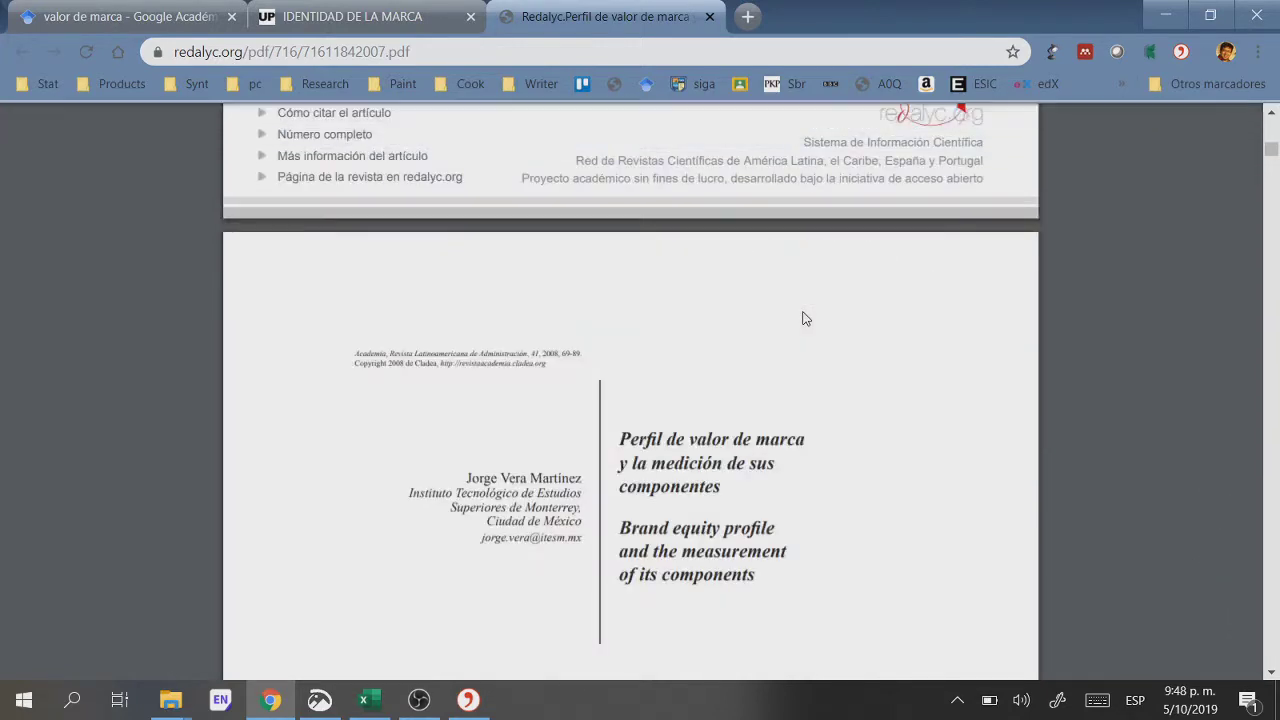
scroll(803, 318, down, 5)
scroll(803, 318, down, 10)
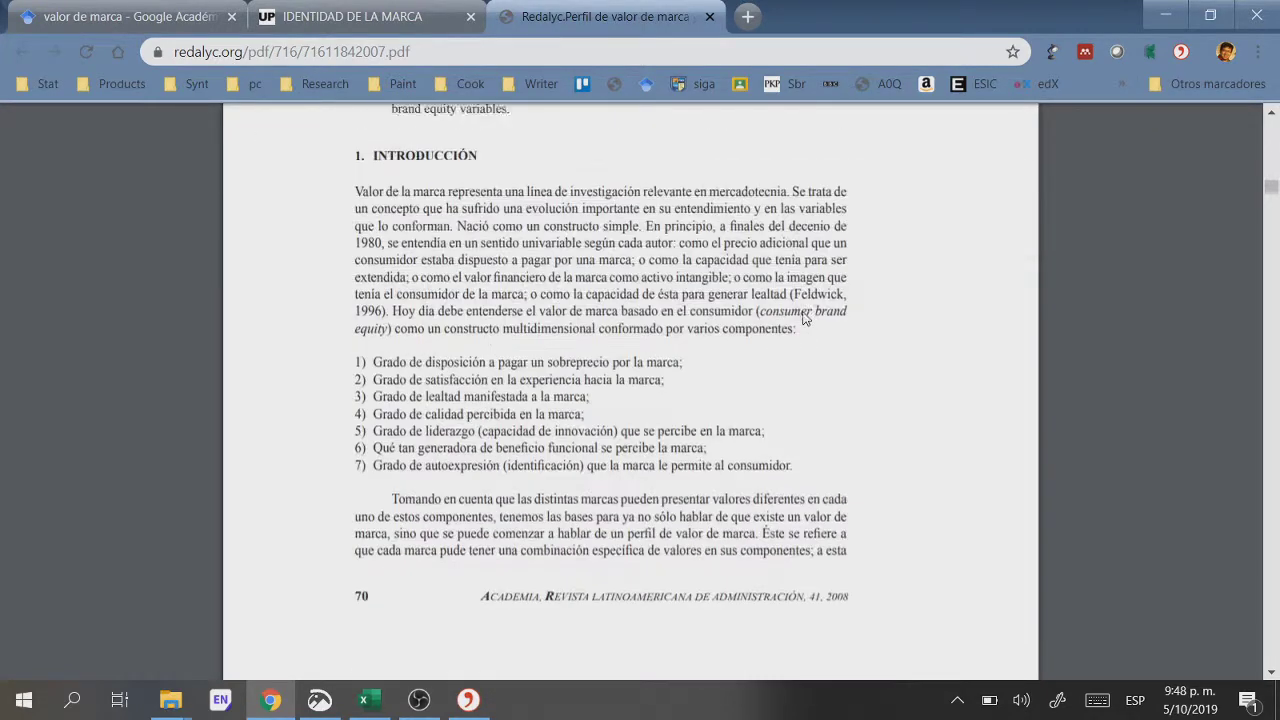
scroll(803, 318, down, 10)
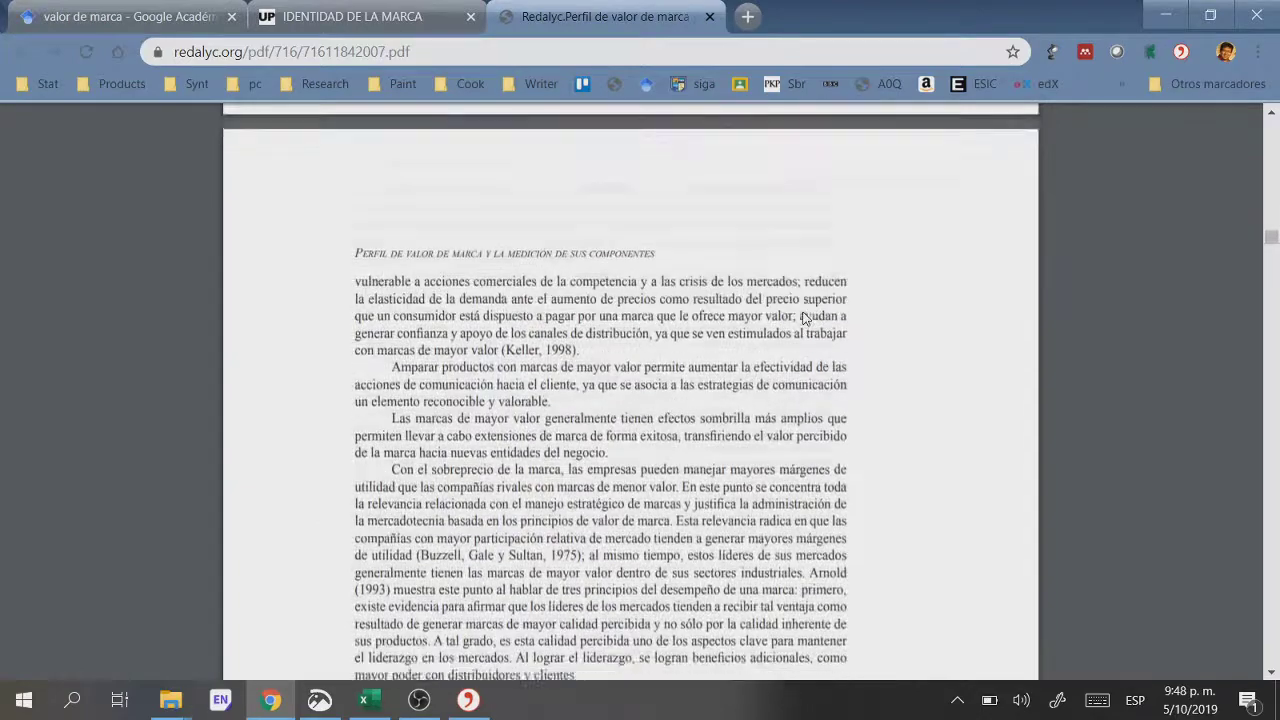
scroll(804, 316, up, 10)
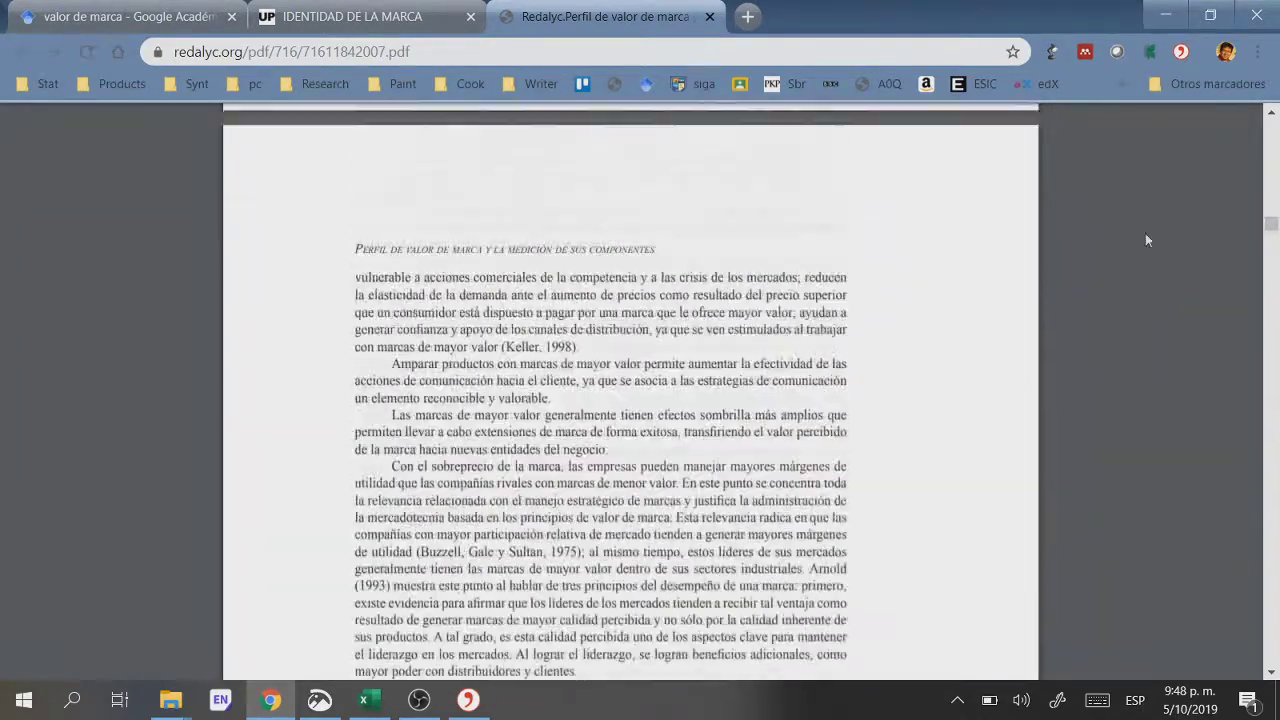
drag(1272, 228, 1271, 120)
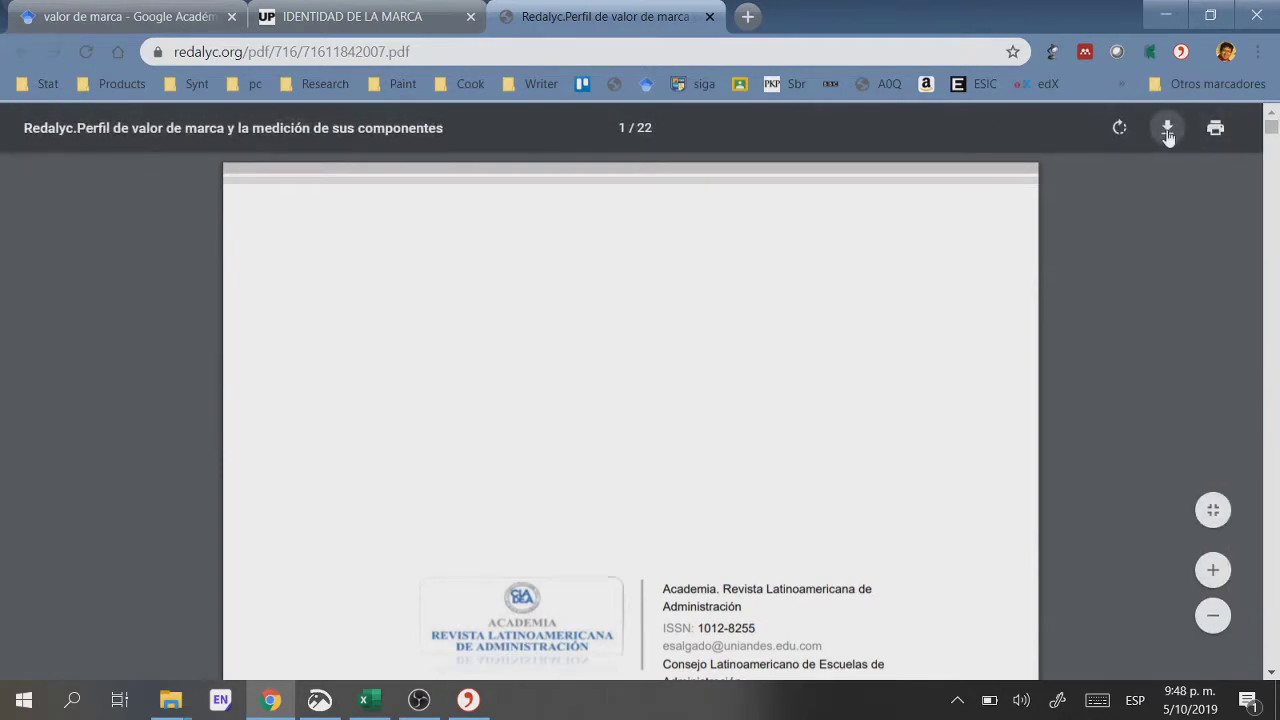
click(1168, 130)
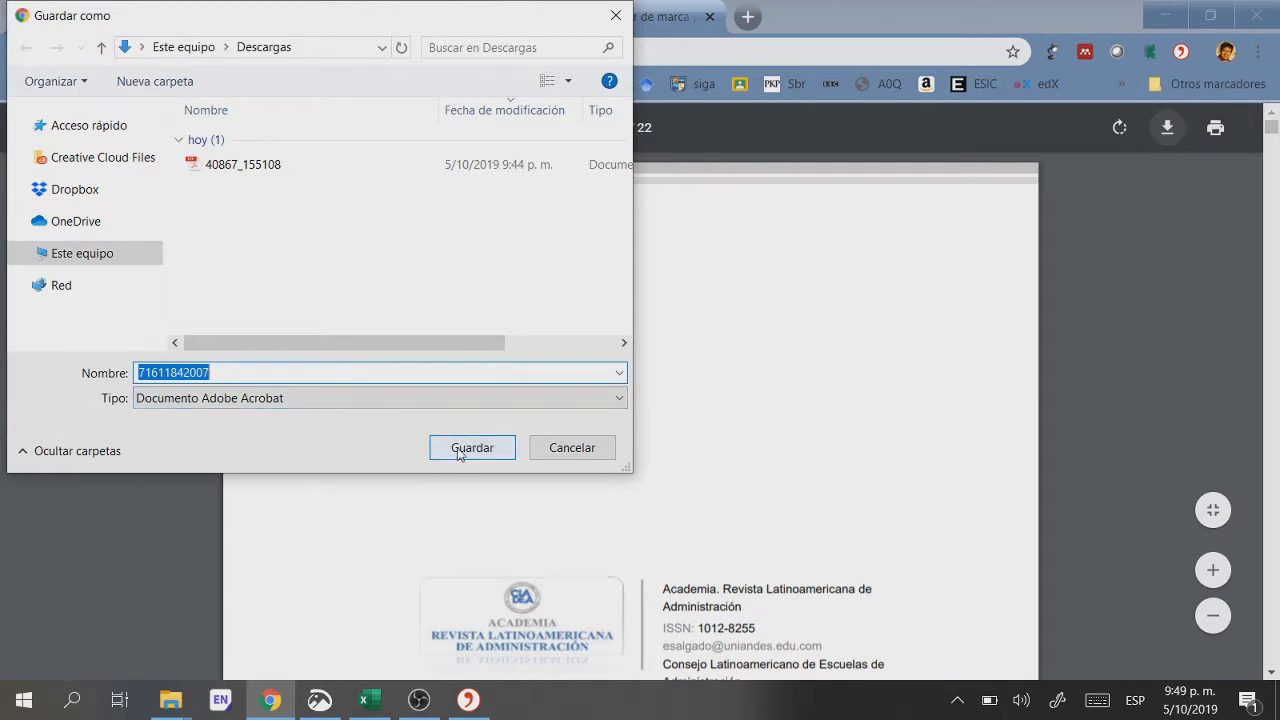
click(471, 448)
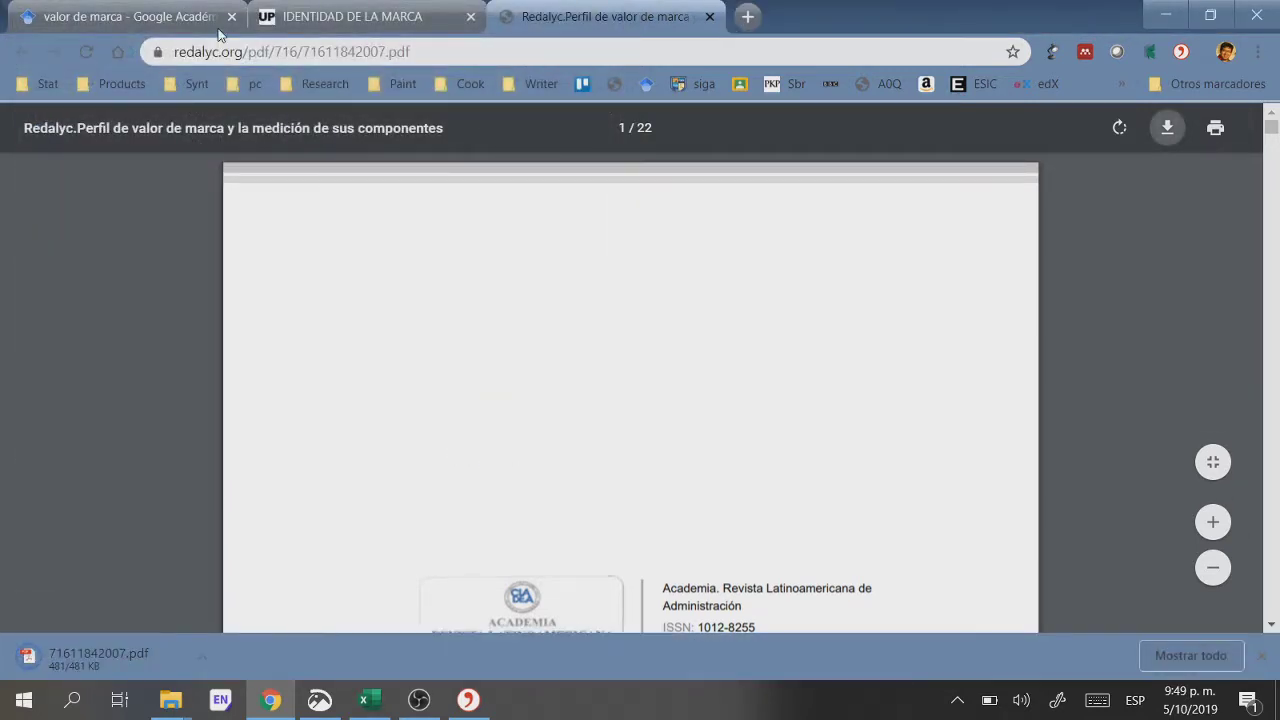
click(180, 18)
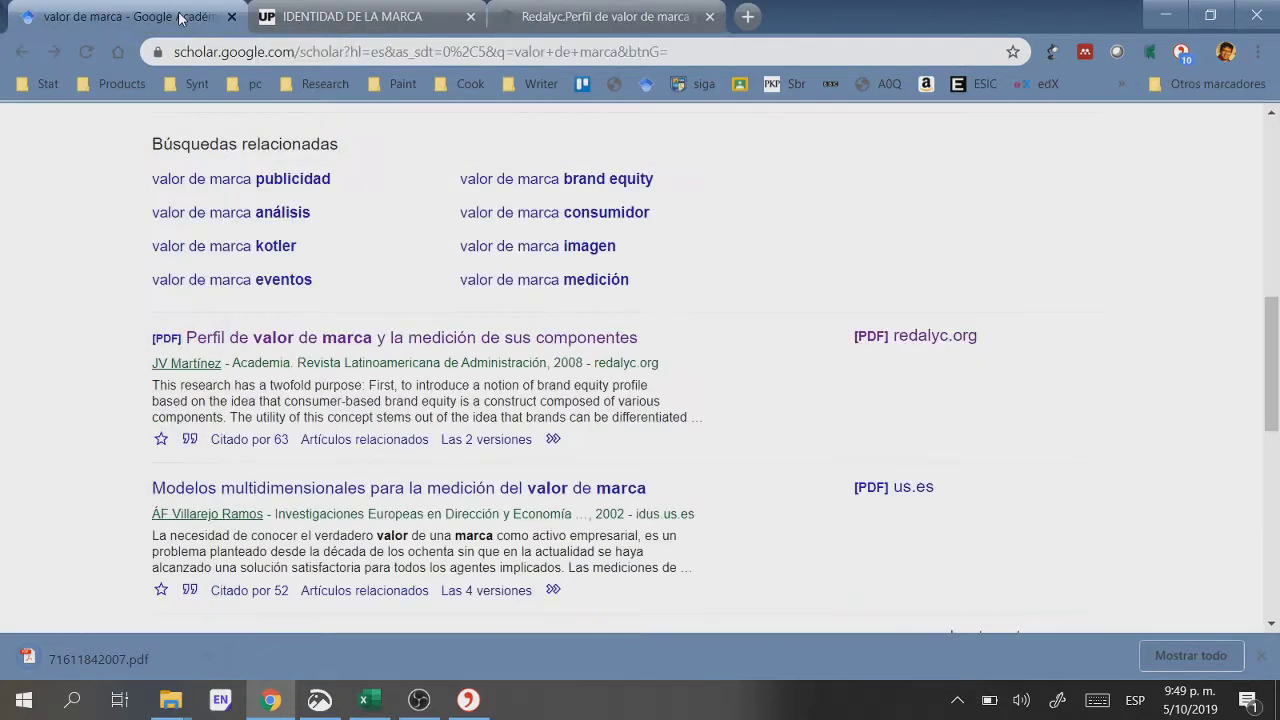
Step: Export the citation of "Perfil de valor de marca y la medición de sus componentes" in EndNote format and open scholar.enw in Citavi
click(189, 440)
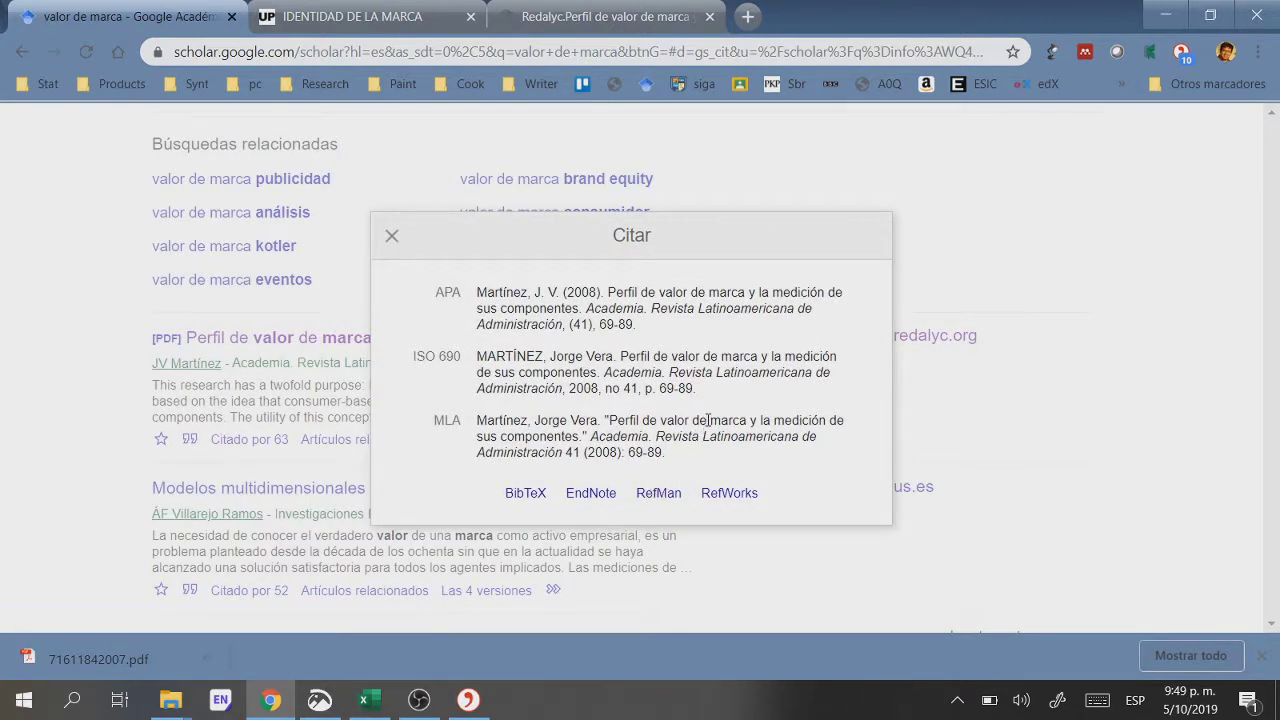
click(591, 495)
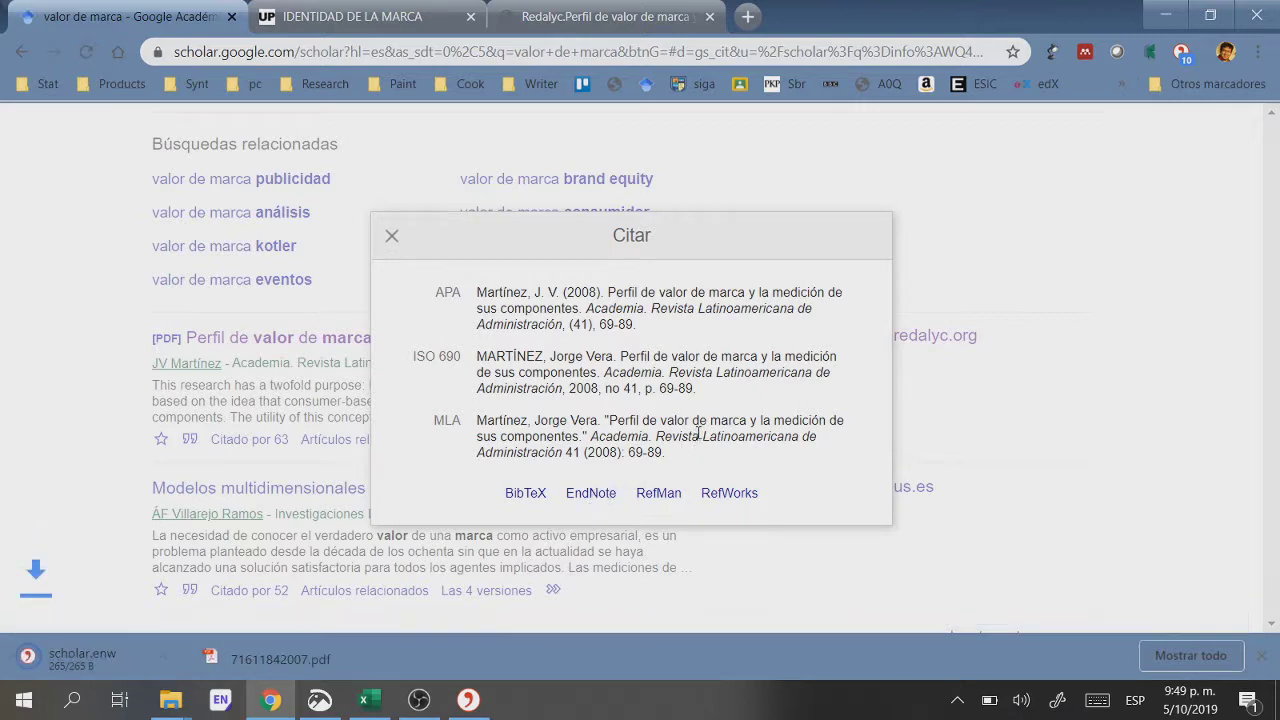
click(99, 662)
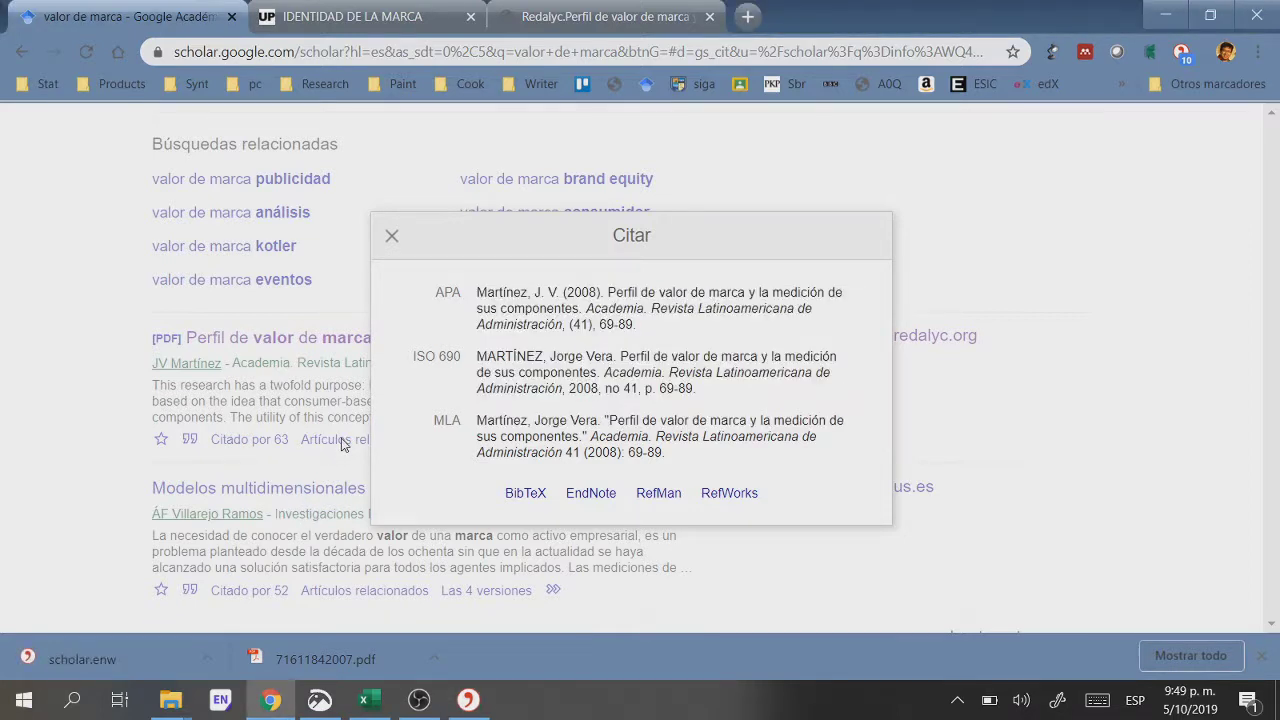
click(466, 701)
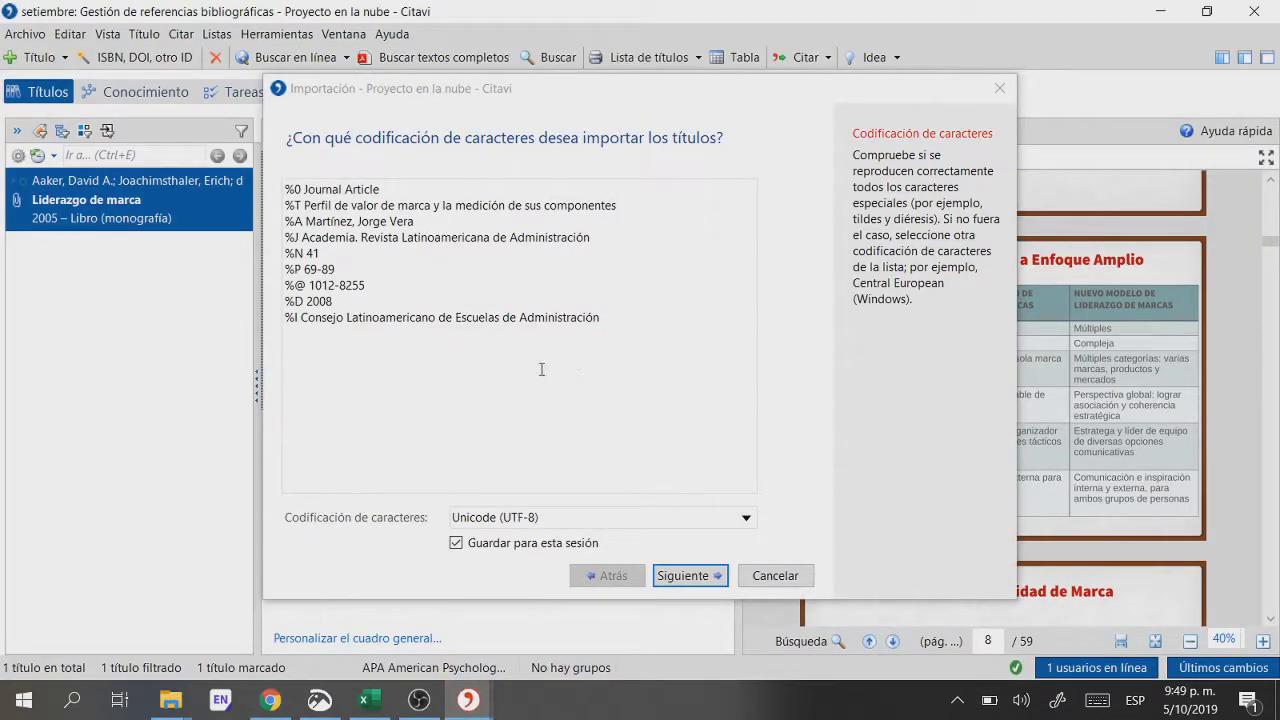
Step: Import the article with Unicode (UTF-8) encoding and "Apellido(s), nombre" order, and add the title to the project
click(670, 577)
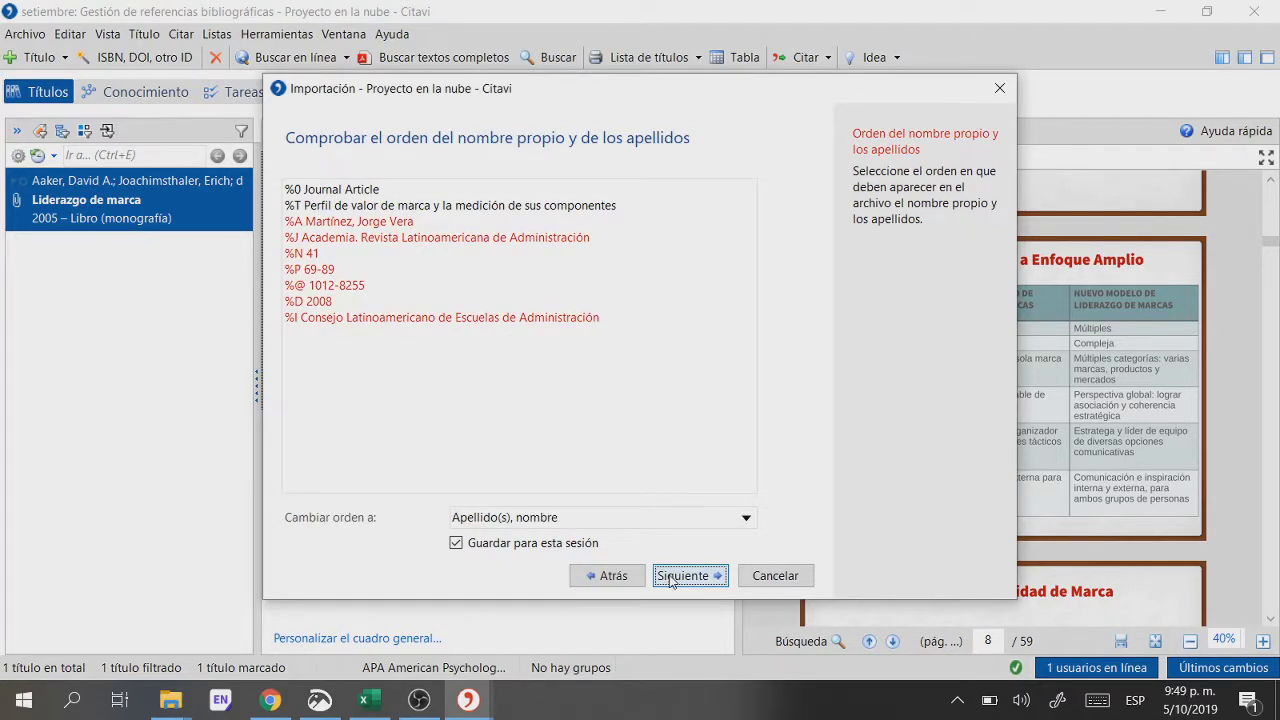
click(688, 576)
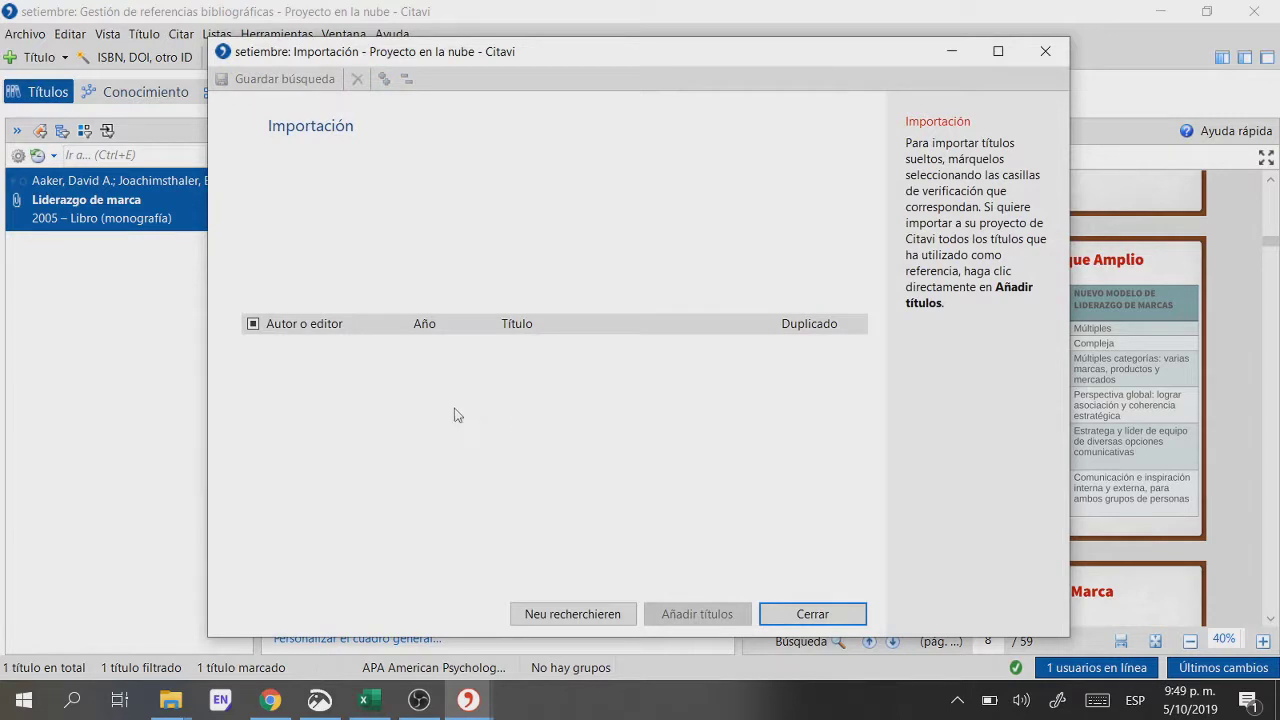
click(253, 325)
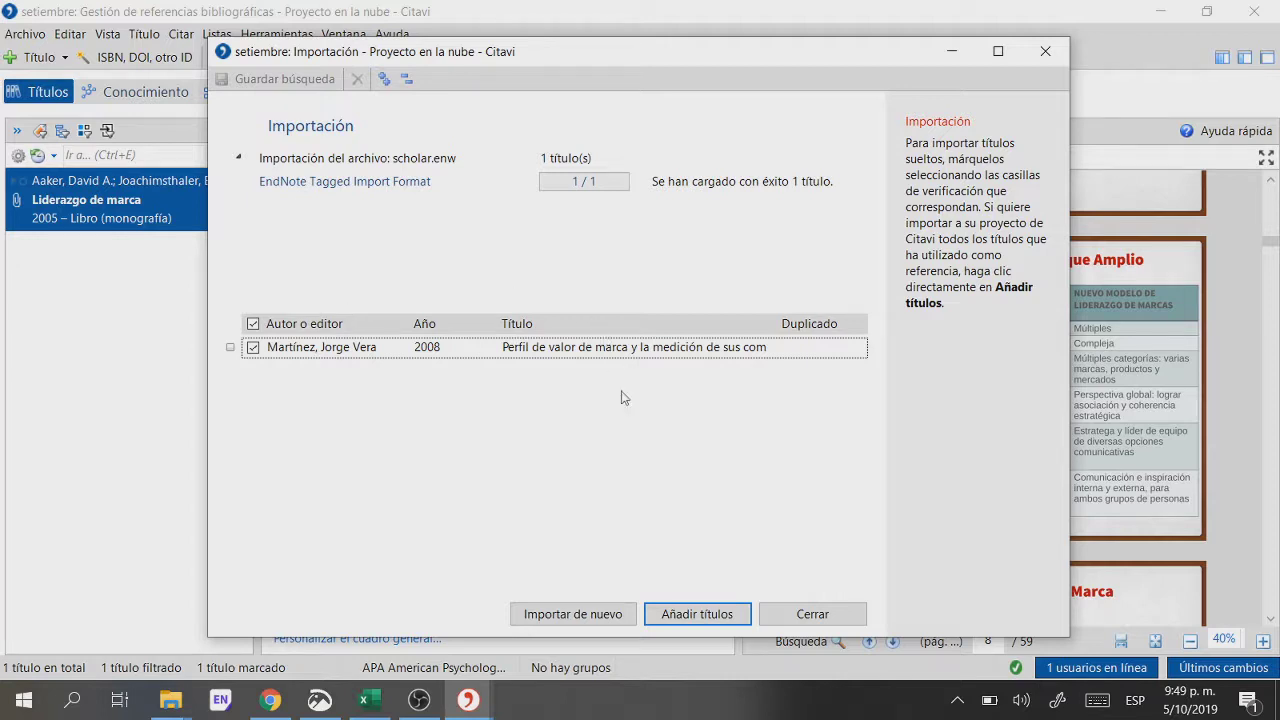
click(688, 613)
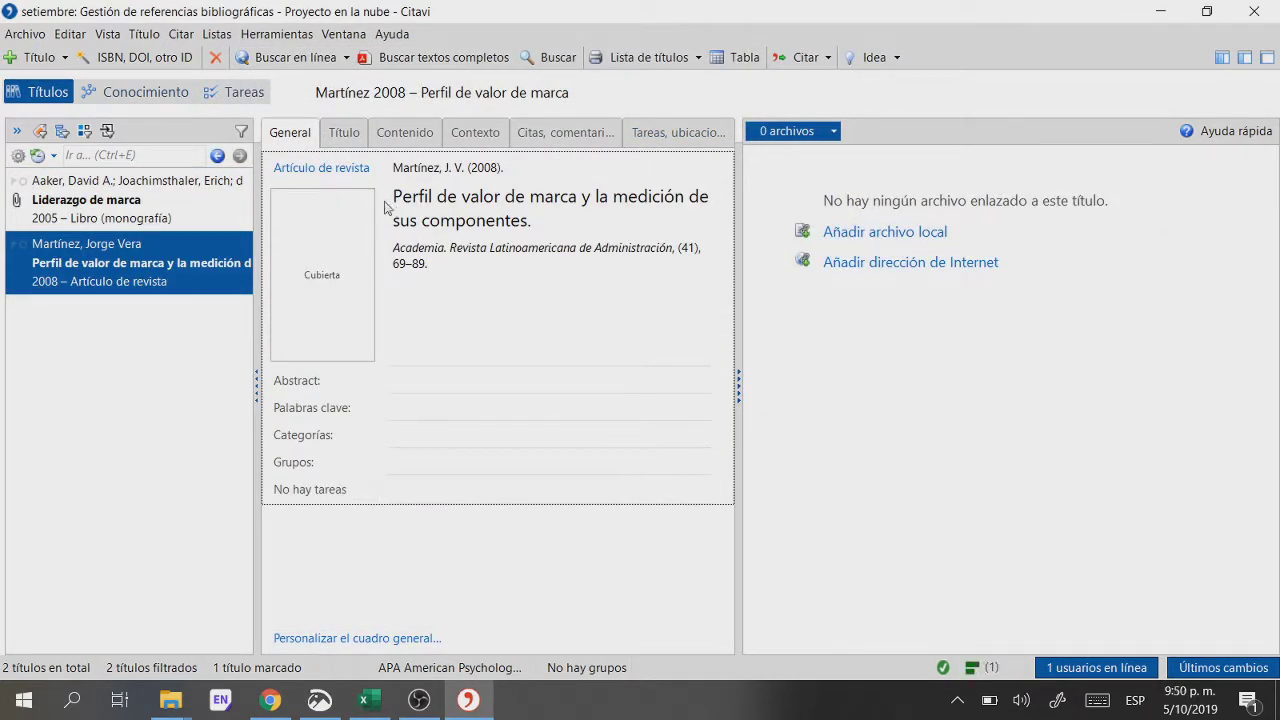
click(344, 133)
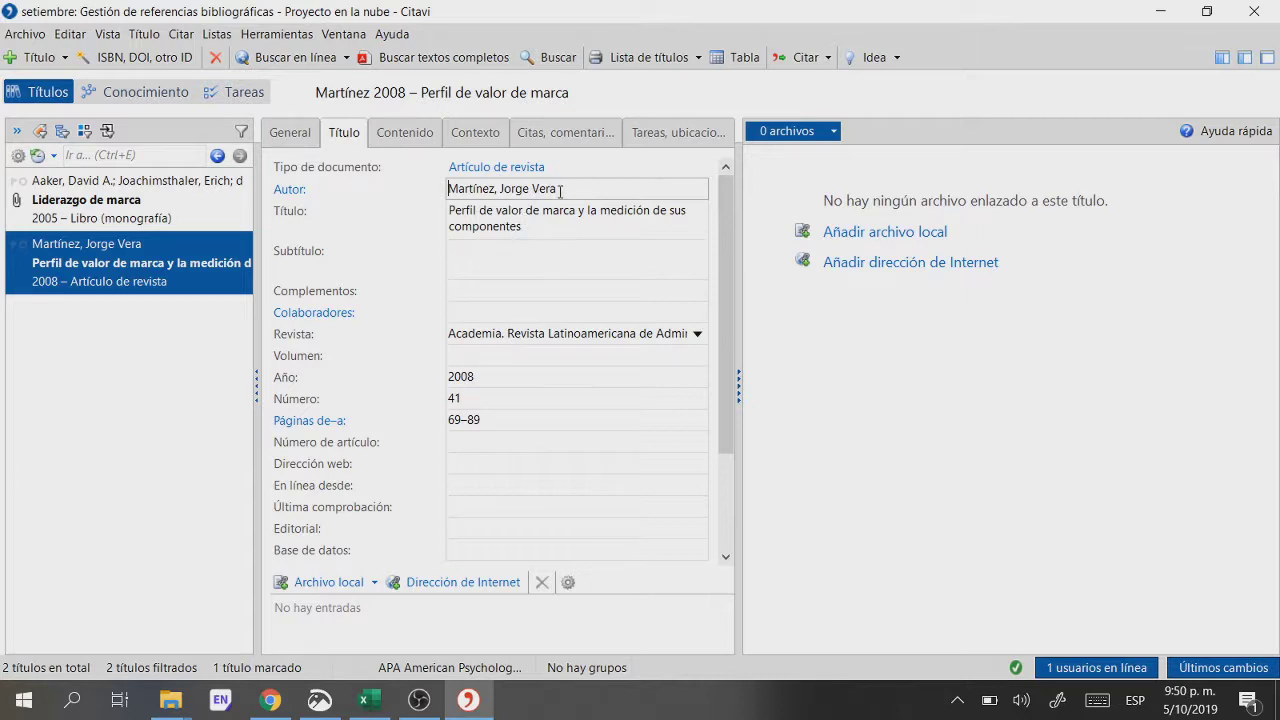
click(536, 218)
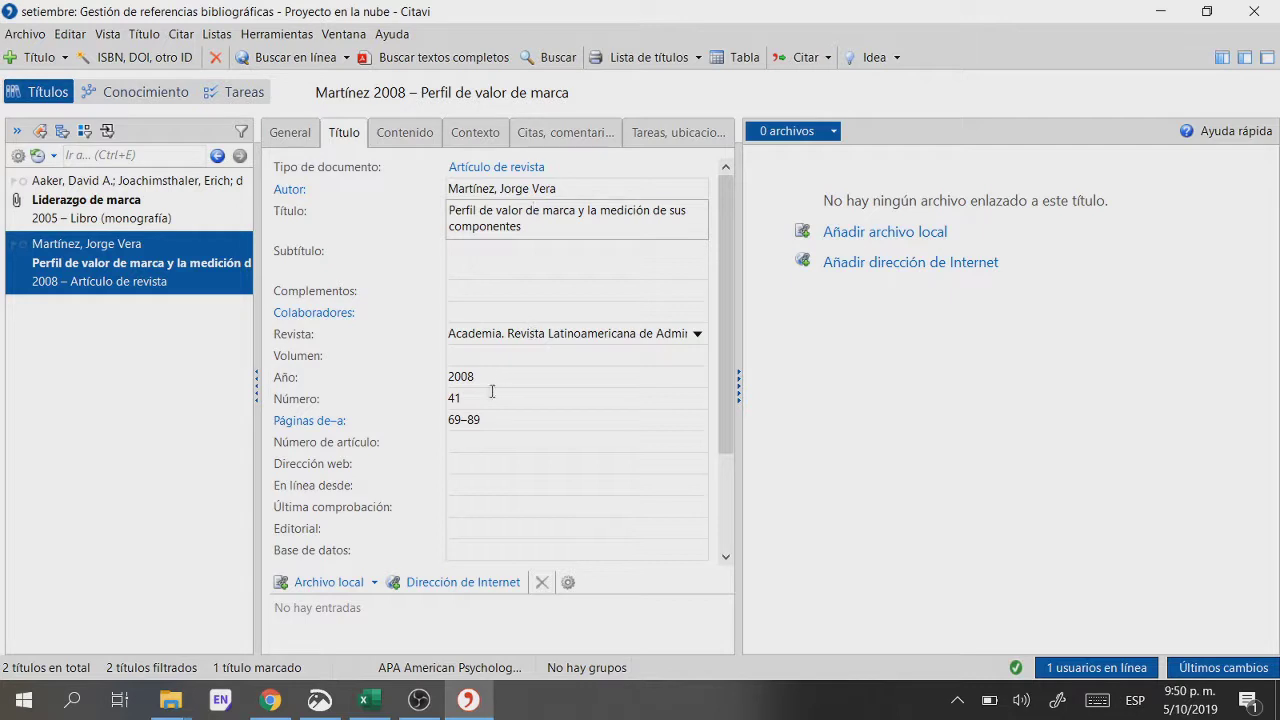
click(491, 421)
double_click(491, 421)
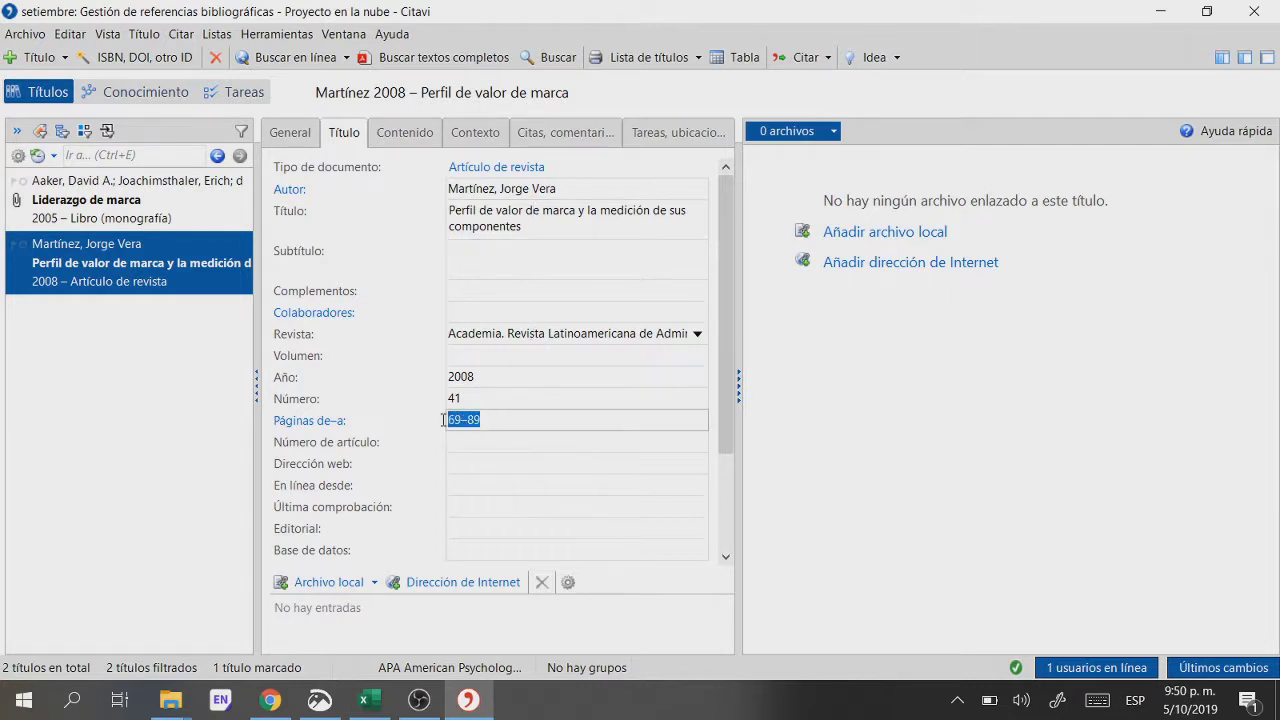
click(491, 421)
click(343, 588)
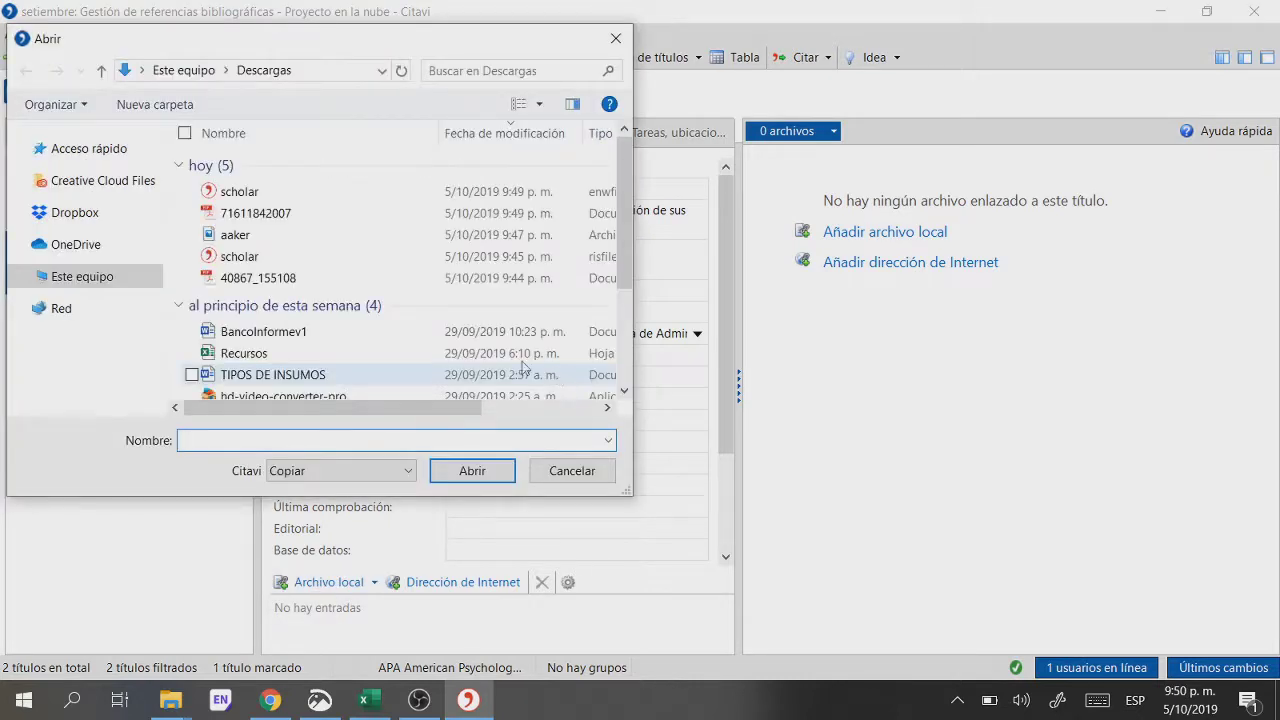
click(330, 214)
double_click(330, 214)
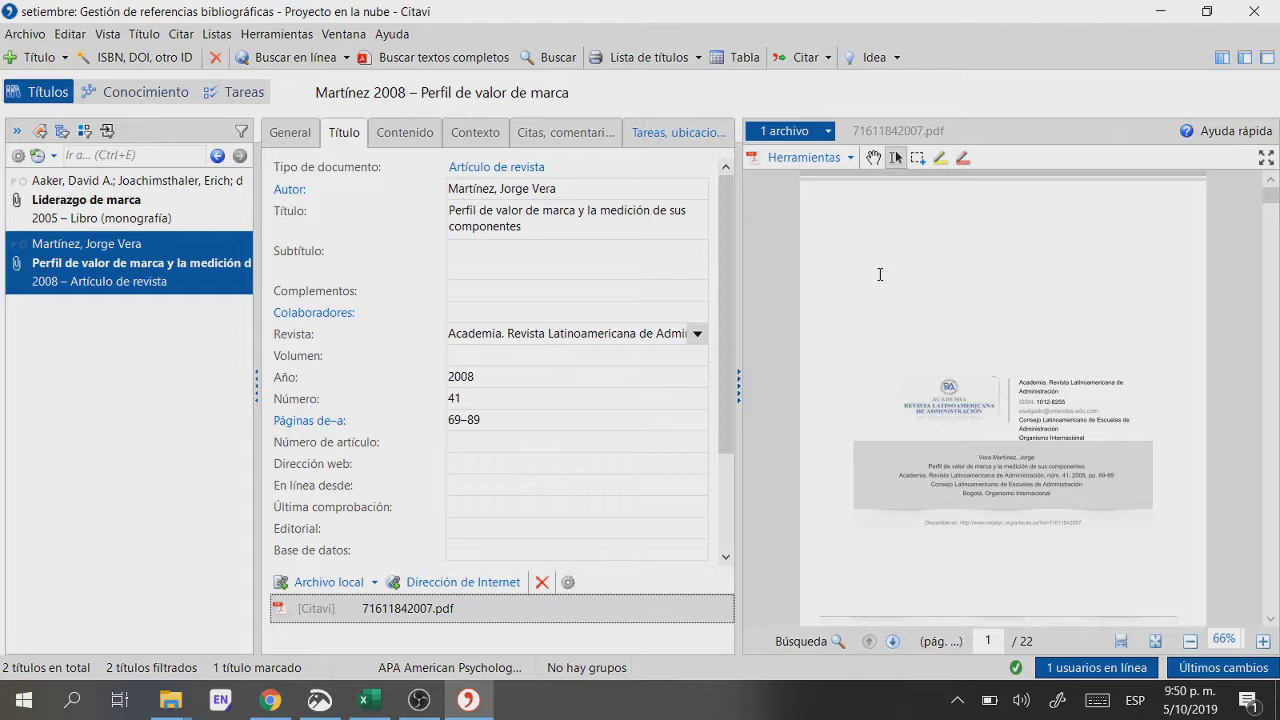
Step: Skim the attached article PDF and compare the "Liderazgo de marca" and "Perfil de valor de marca" references
scroll(880, 274, down, 10)
scroll(999, 393, down, 15)
scroll(1003, 376, down, 15)
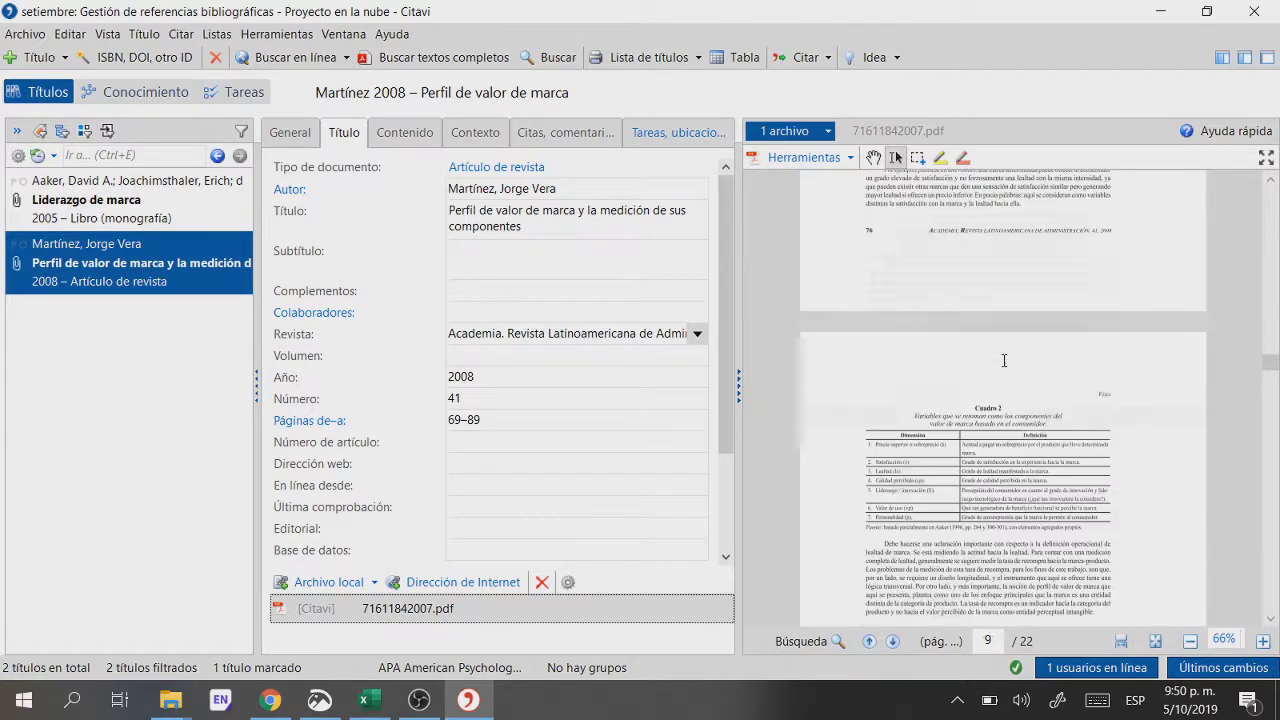
scroll(1004, 360, up, 3)
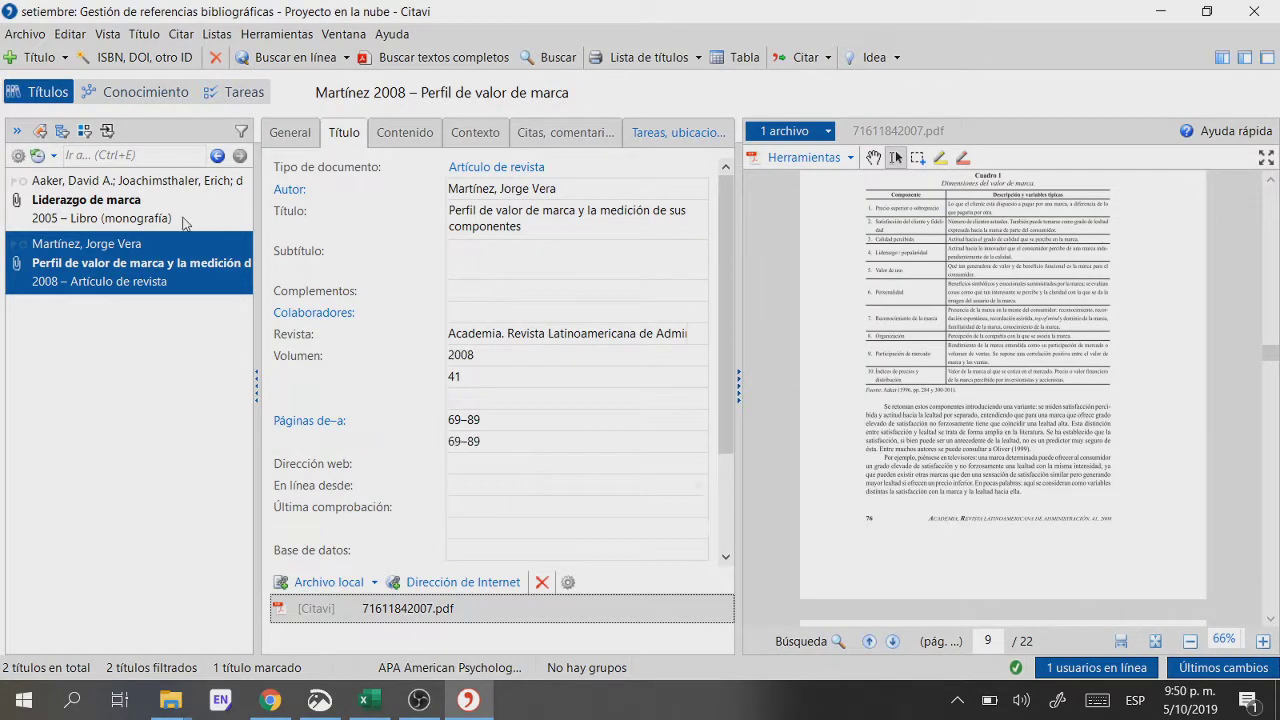
click(188, 222)
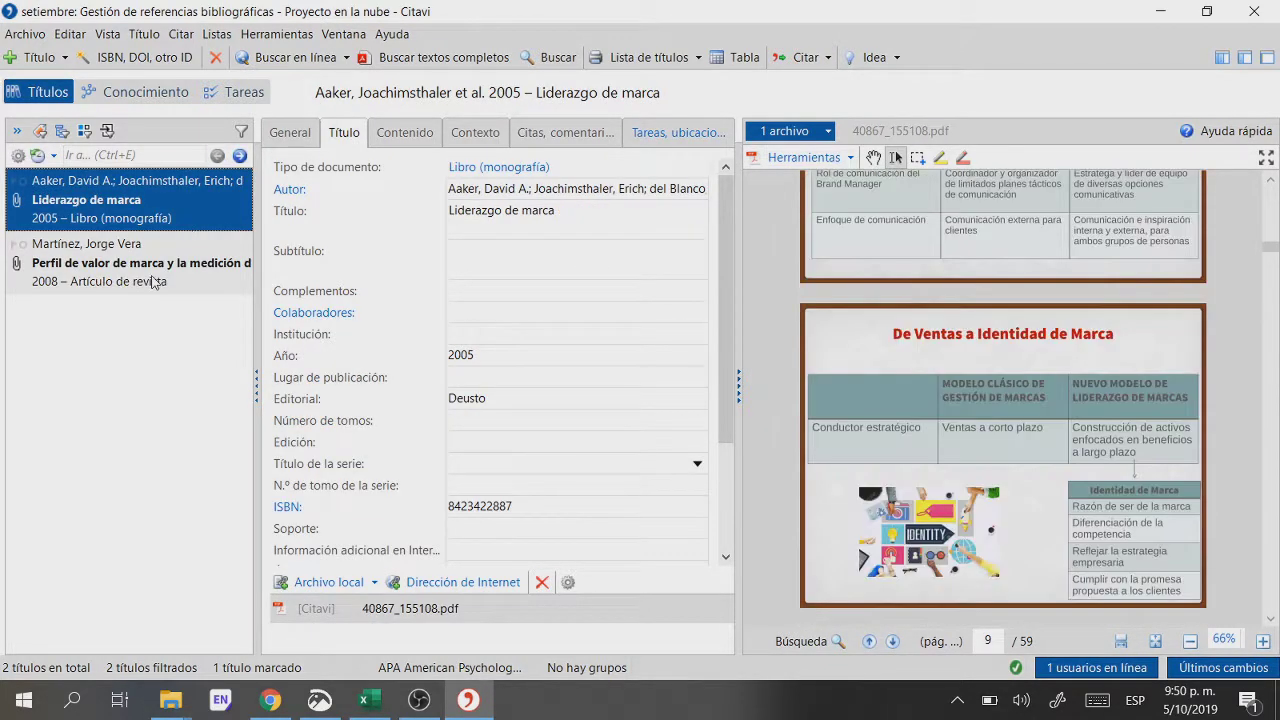
click(153, 282)
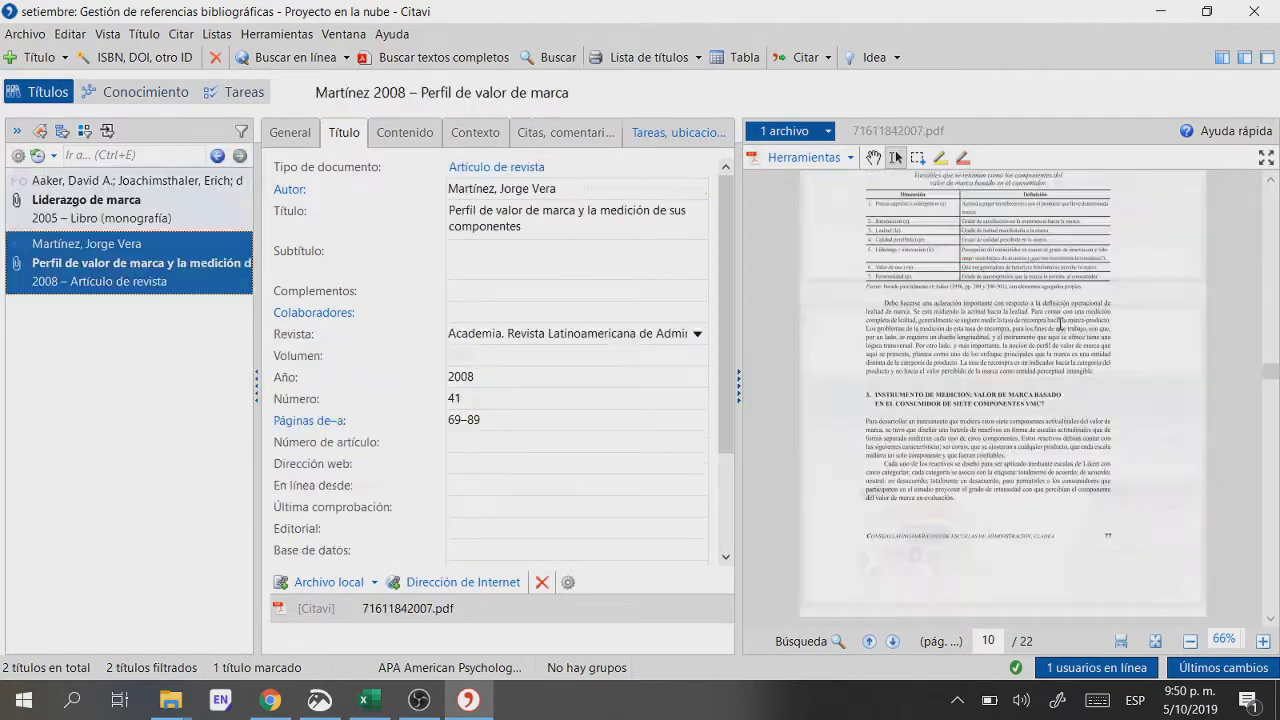
scroll(1060, 323, up, 5)
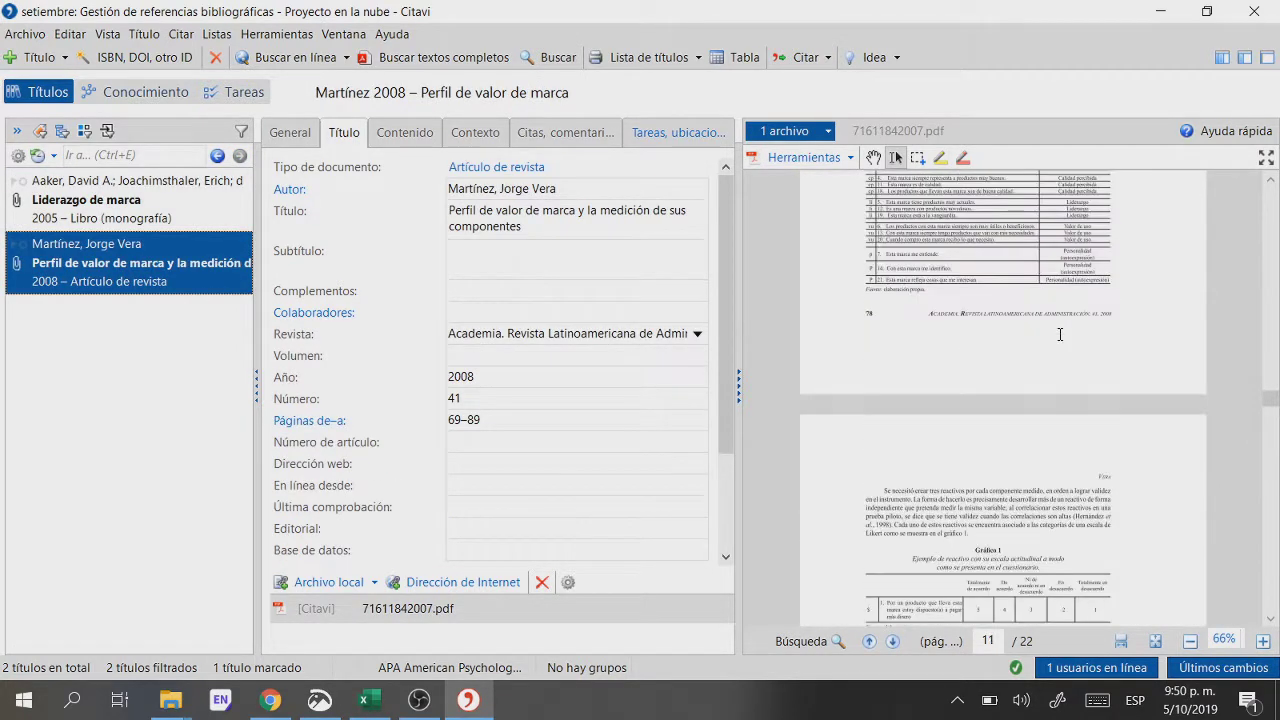
scroll(1060, 330, up, 5)
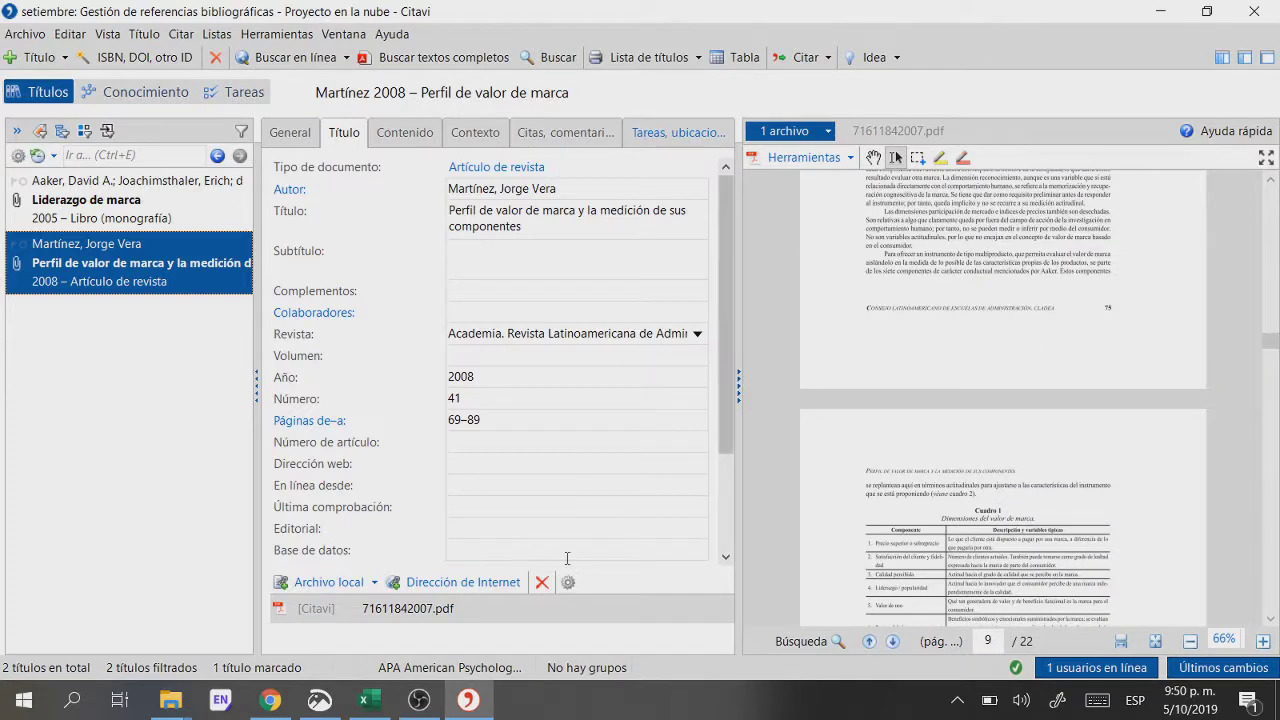
Step: Switch to the Recursos workbook in Excel and shift the covering rectangle down to uncover the Alicia (Concytec) row
click(370, 700)
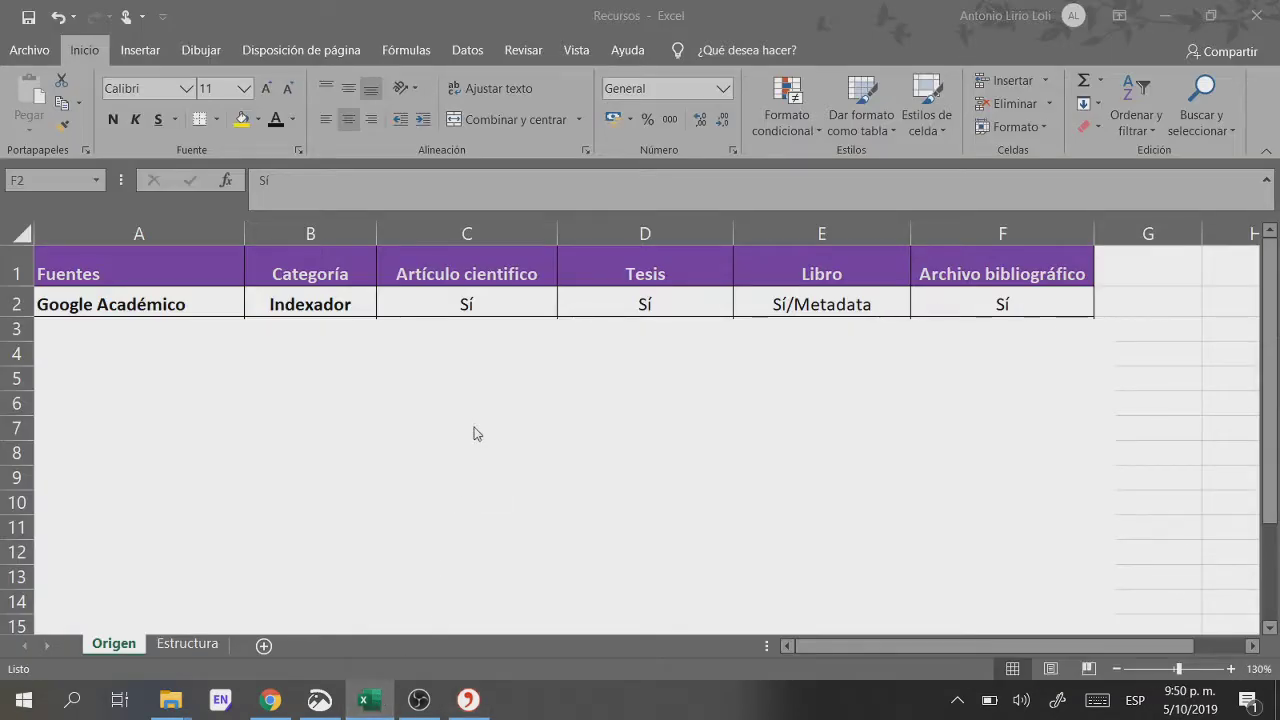
mouse_move(461, 457)
mouse_down()
mouse_move(464, 438)
mouse_move(460, 449)
mouse_up()
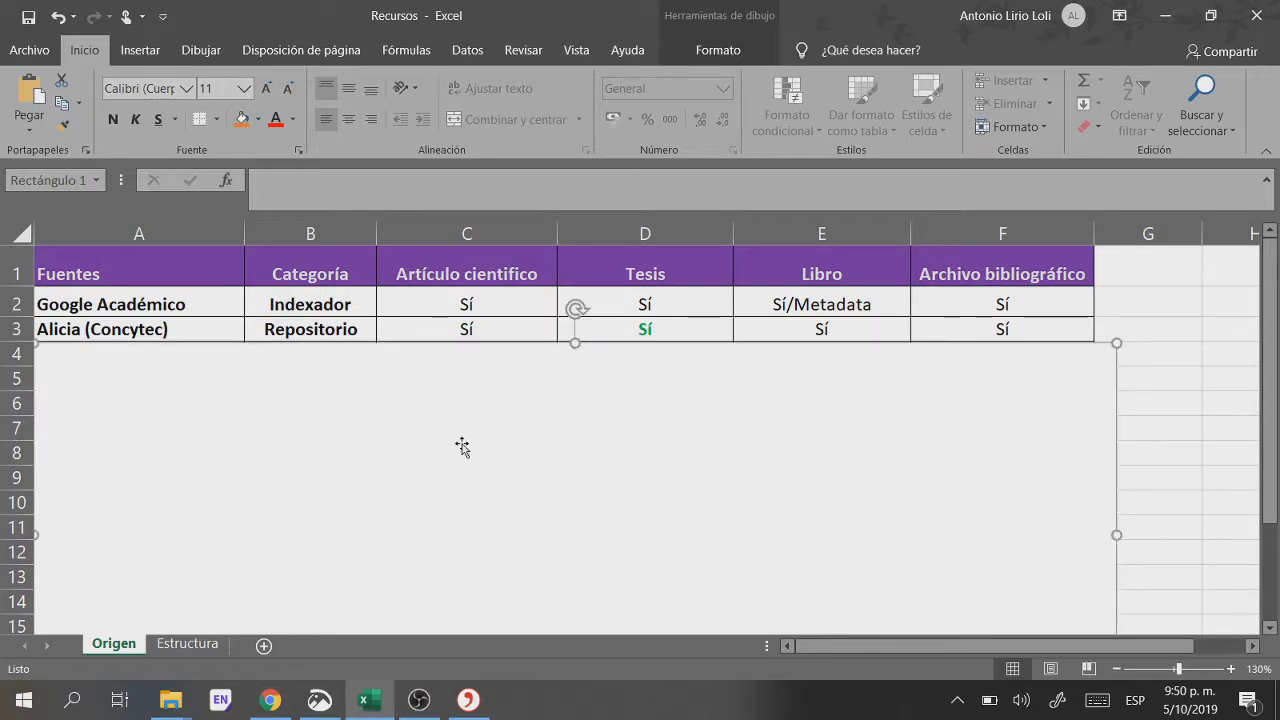
drag(1138, 420, 1138, 415)
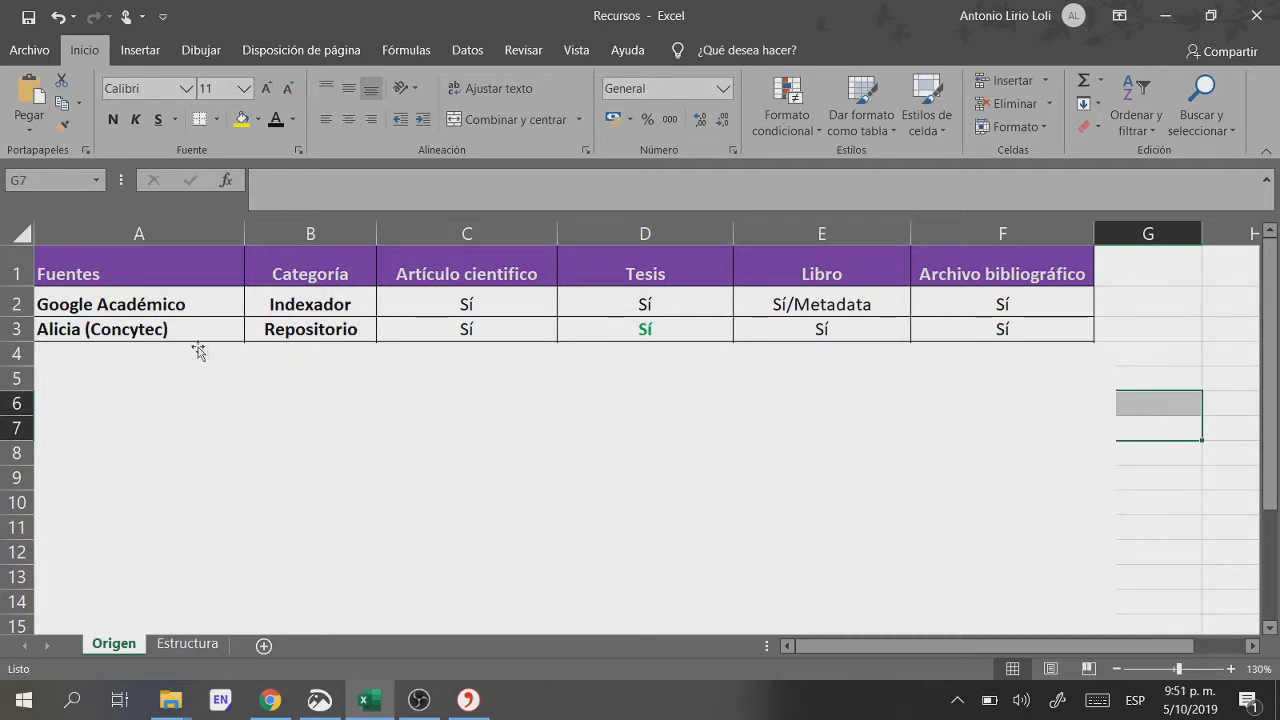
Step: Switch to Chrome and open the Alicia repository at alicia.concytec.gob.pe/vufind/ in a new tab
click(270, 700)
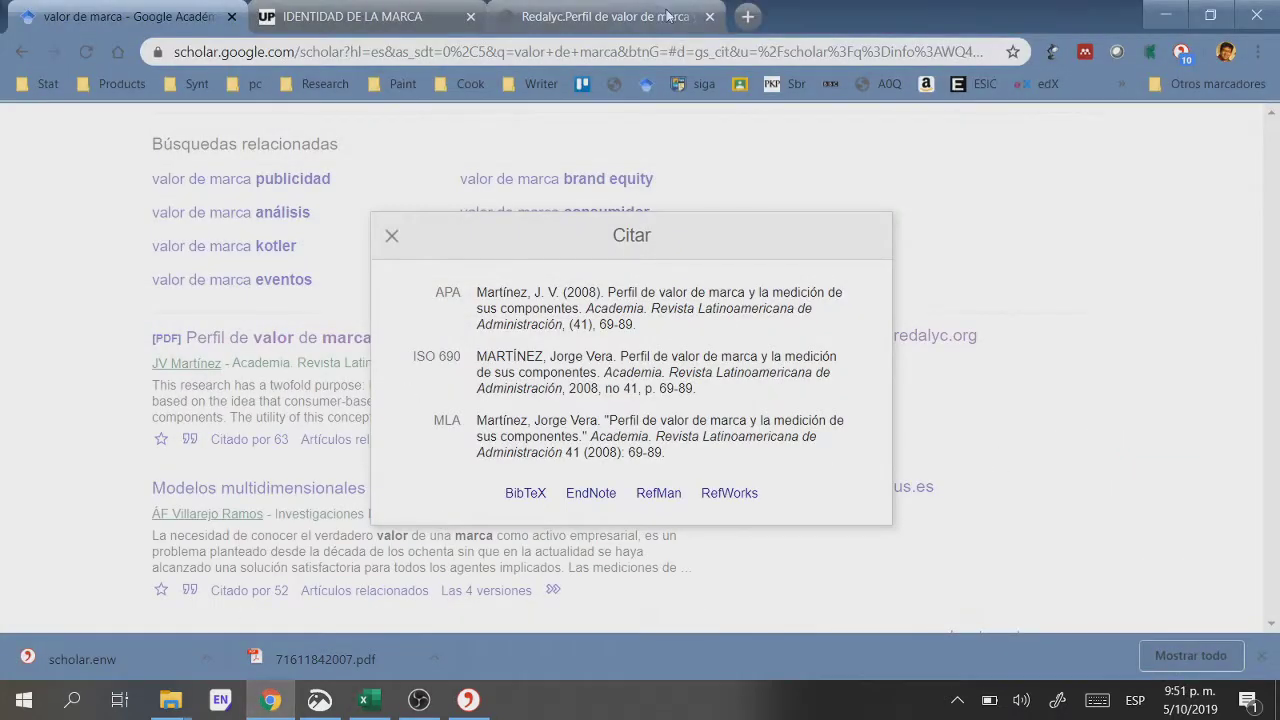
click(746, 18)
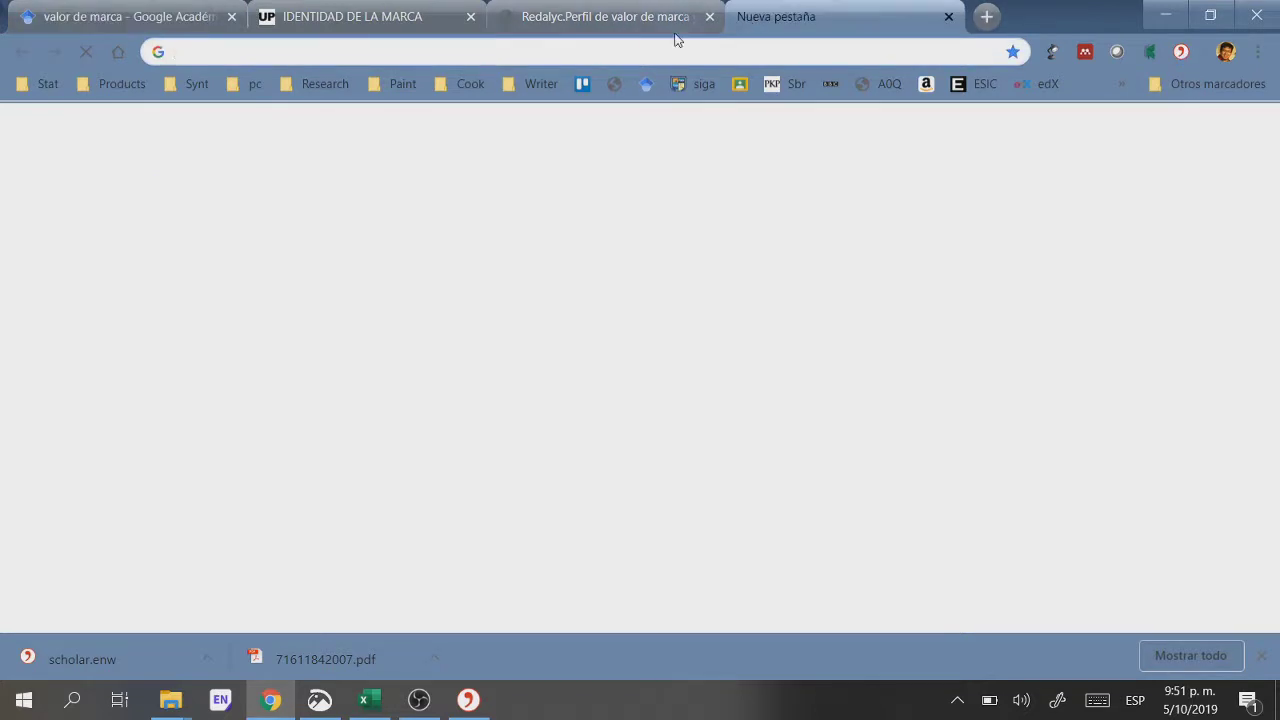
text(alicia.concytec.gob.pe/vufind/)
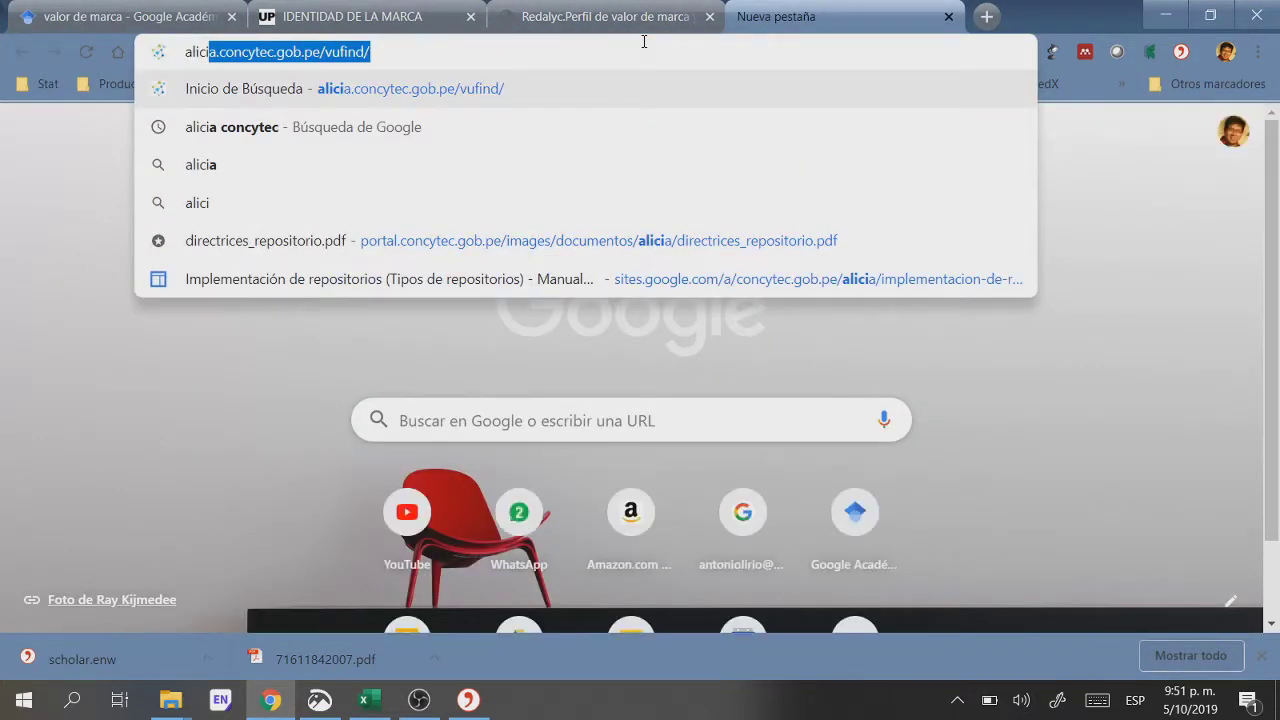
key(Return)
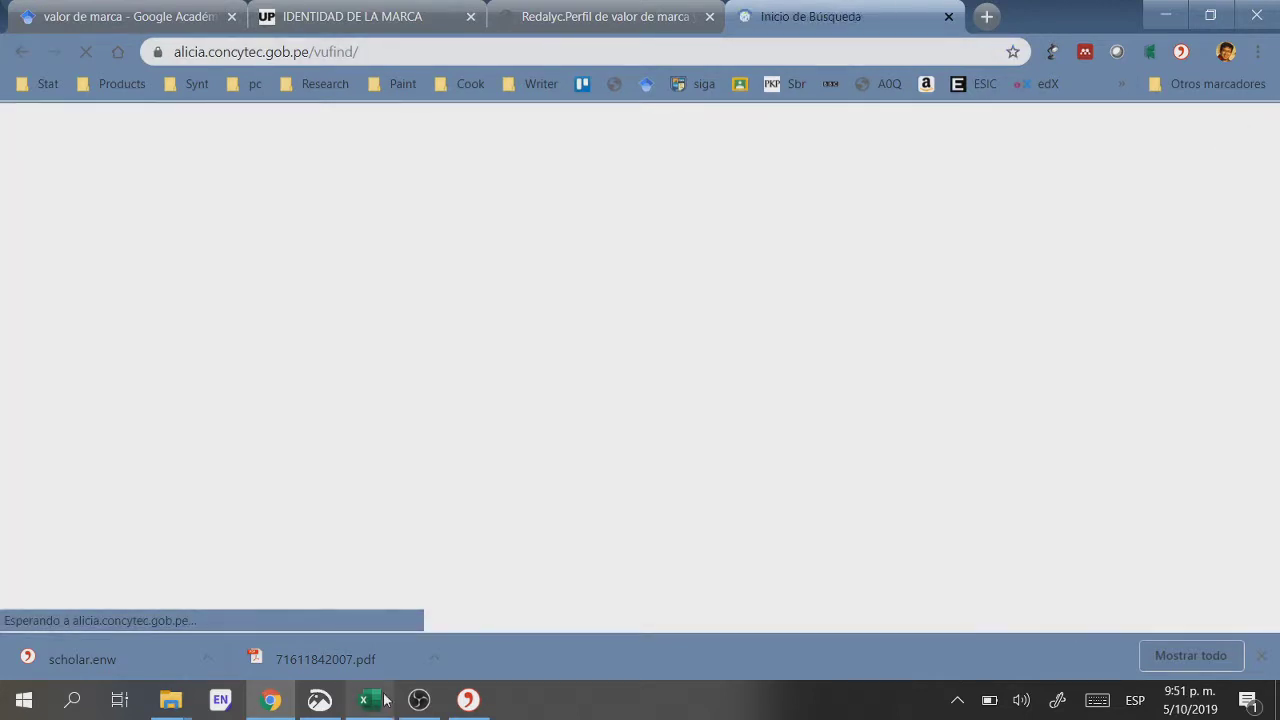
Step: Review the Alicia (Concytec) row's article, thesis, book and bibliographic file entries in Excel, and switch back to Citavi
click(384, 700)
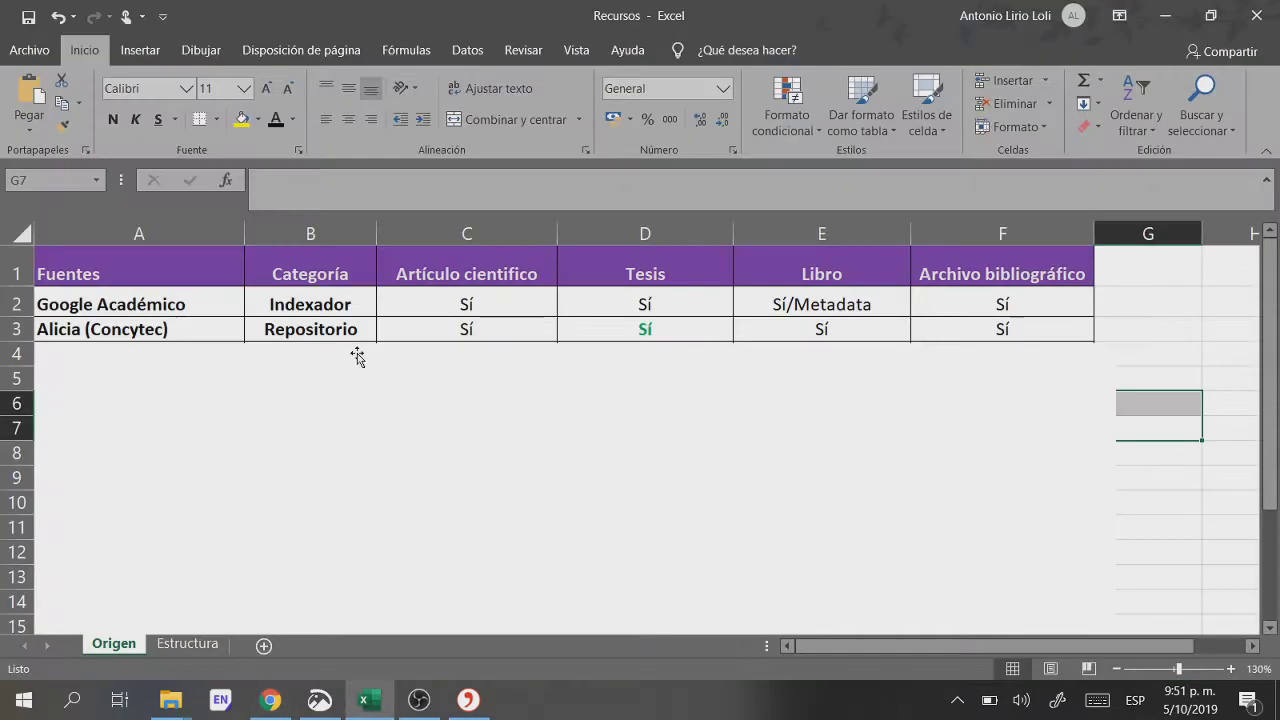
click(455, 334)
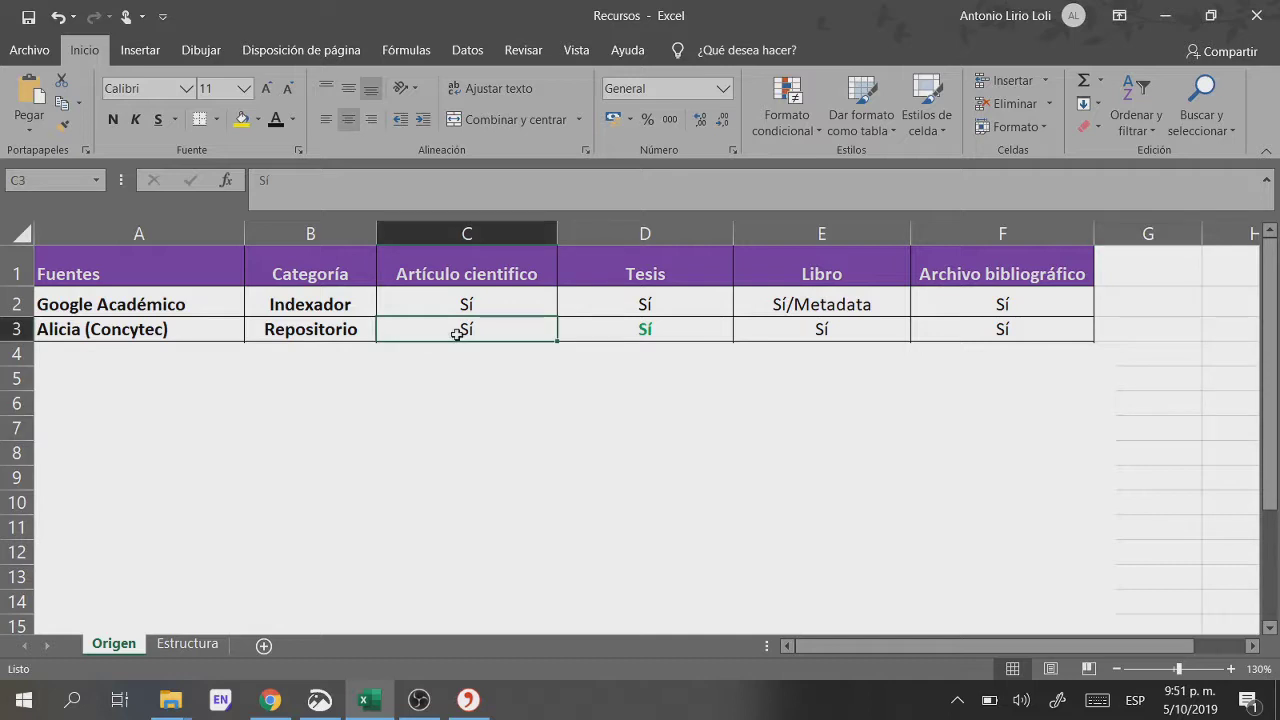
click(704, 327)
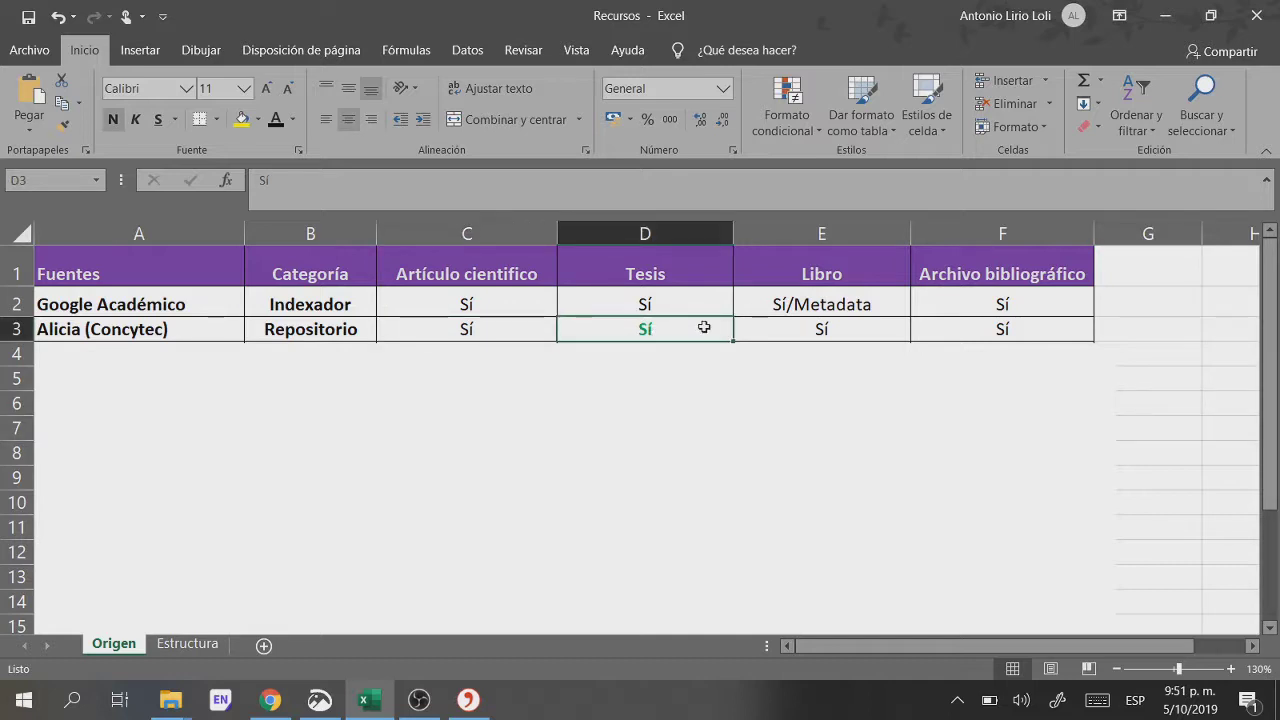
click(801, 331)
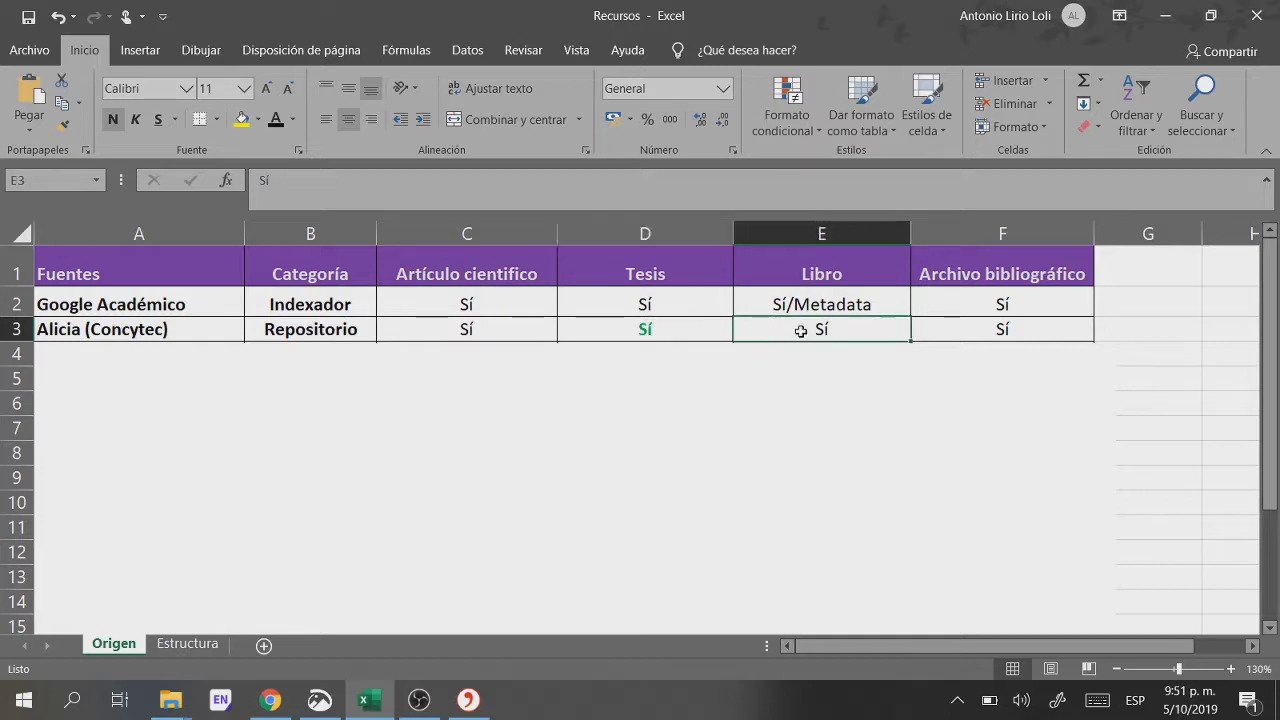
click(970, 332)
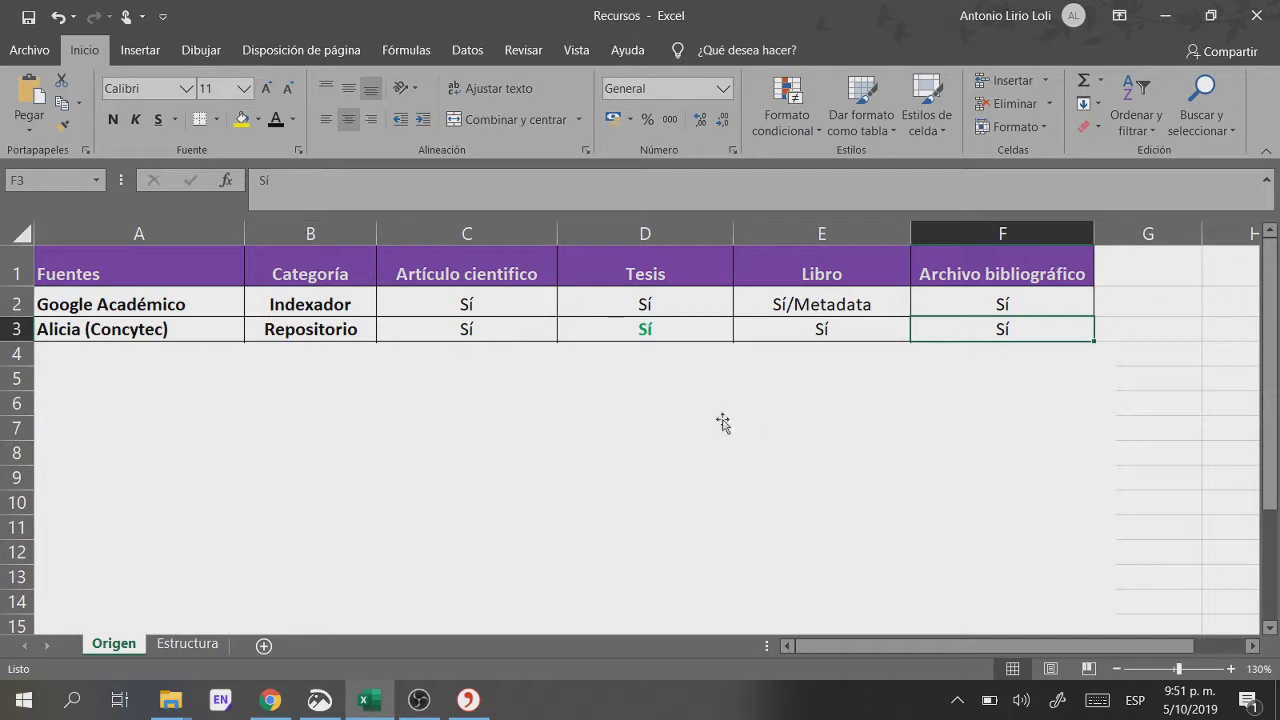
click(465, 701)
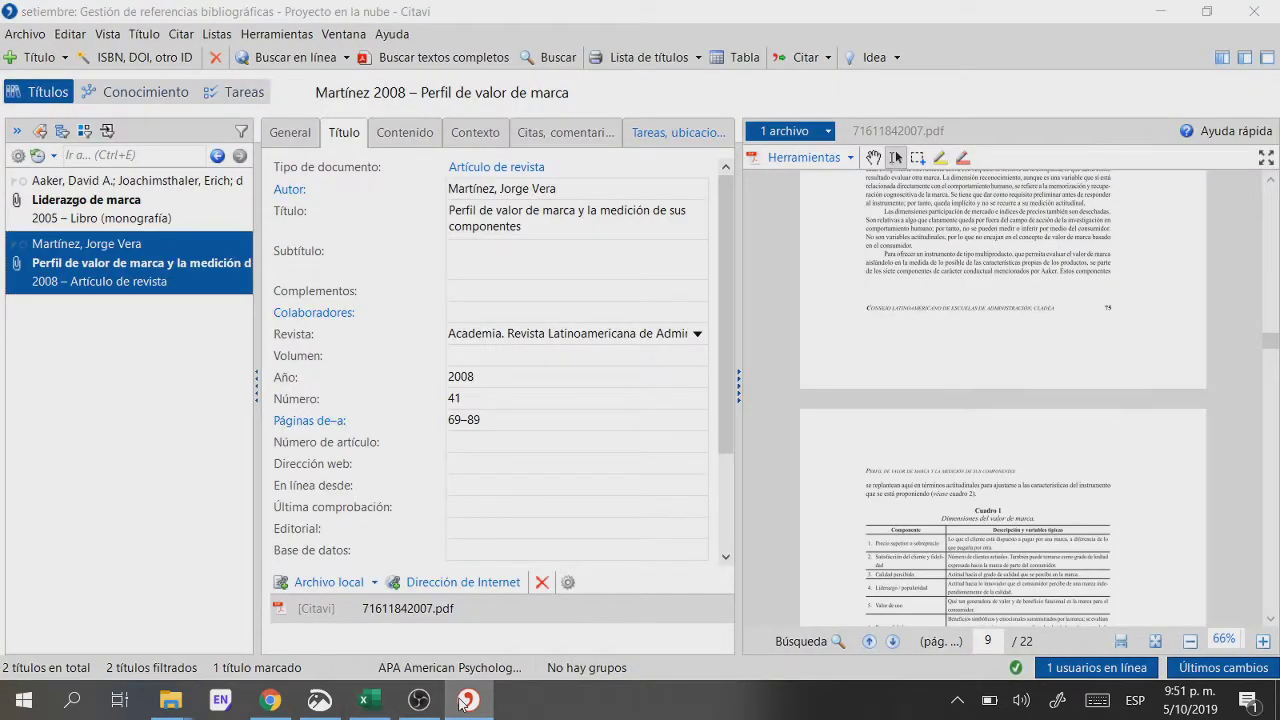
Step: Switch to Chrome and search the Alicia repository for "valor de marca" across all fields
click(460, 703)
click(270, 700)
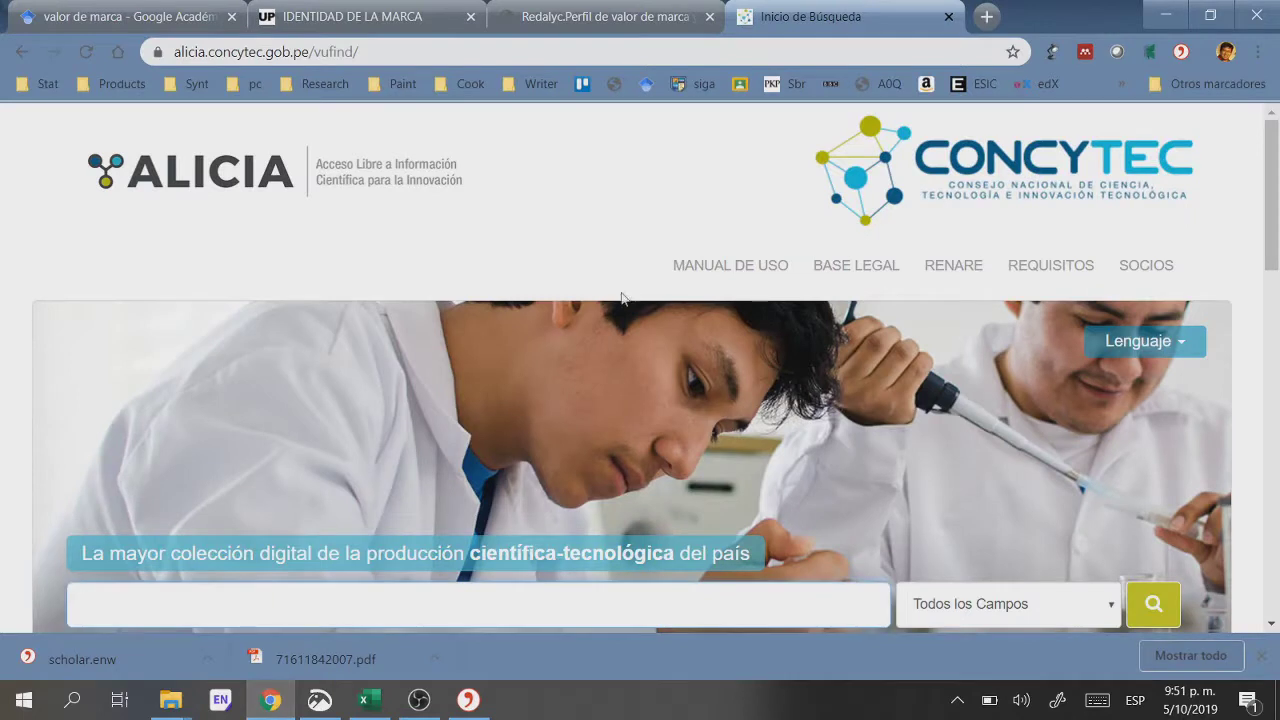
scroll(700, 378, down, 3)
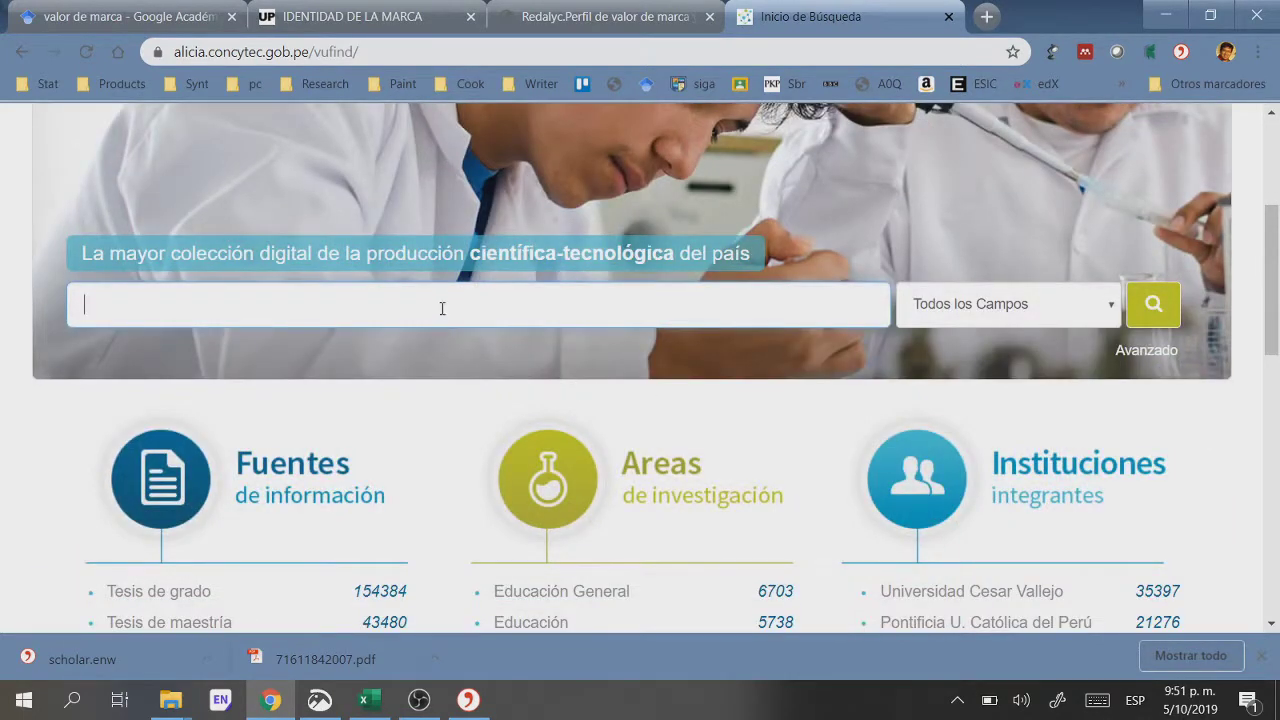
text(valor )
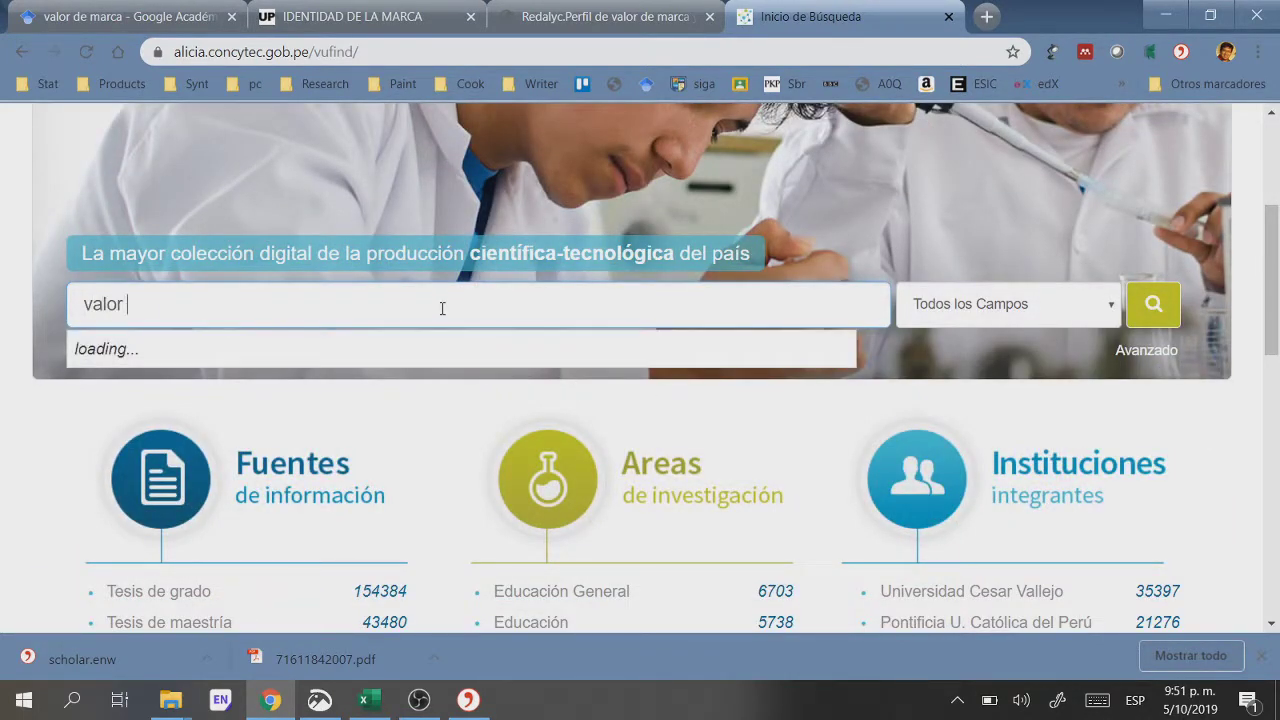
text(de marcc)
key(BackSpace)
text(a)
key(Return)
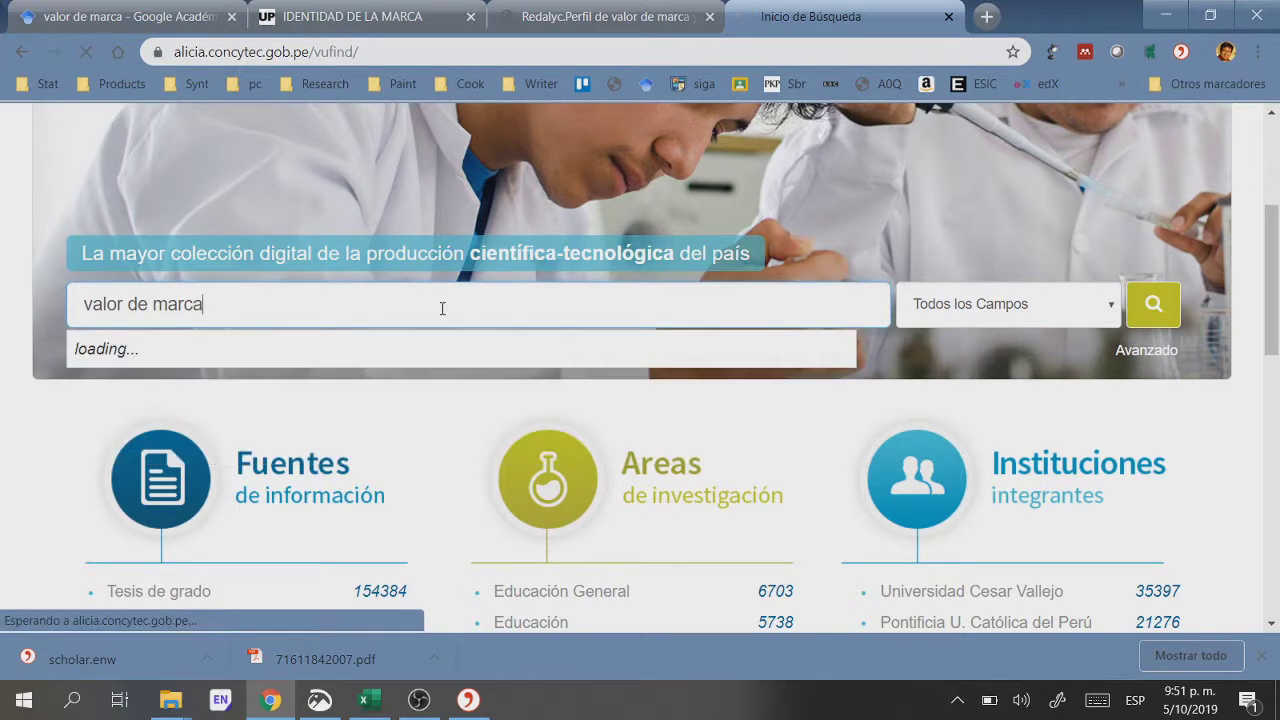
Step: Open the first three search results, the football brand-value book and the two undergraduate theses, each in a new tab
scroll(750, 321, down, 4)
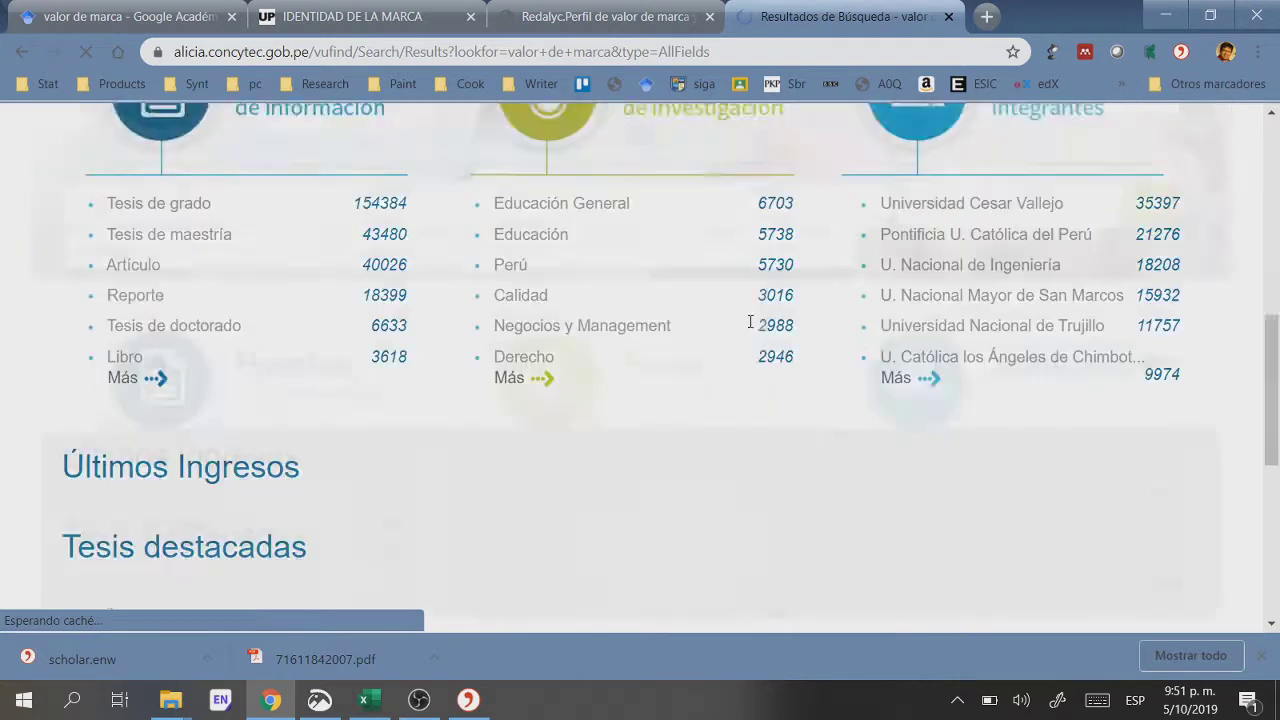
scroll(750, 325, down, 4)
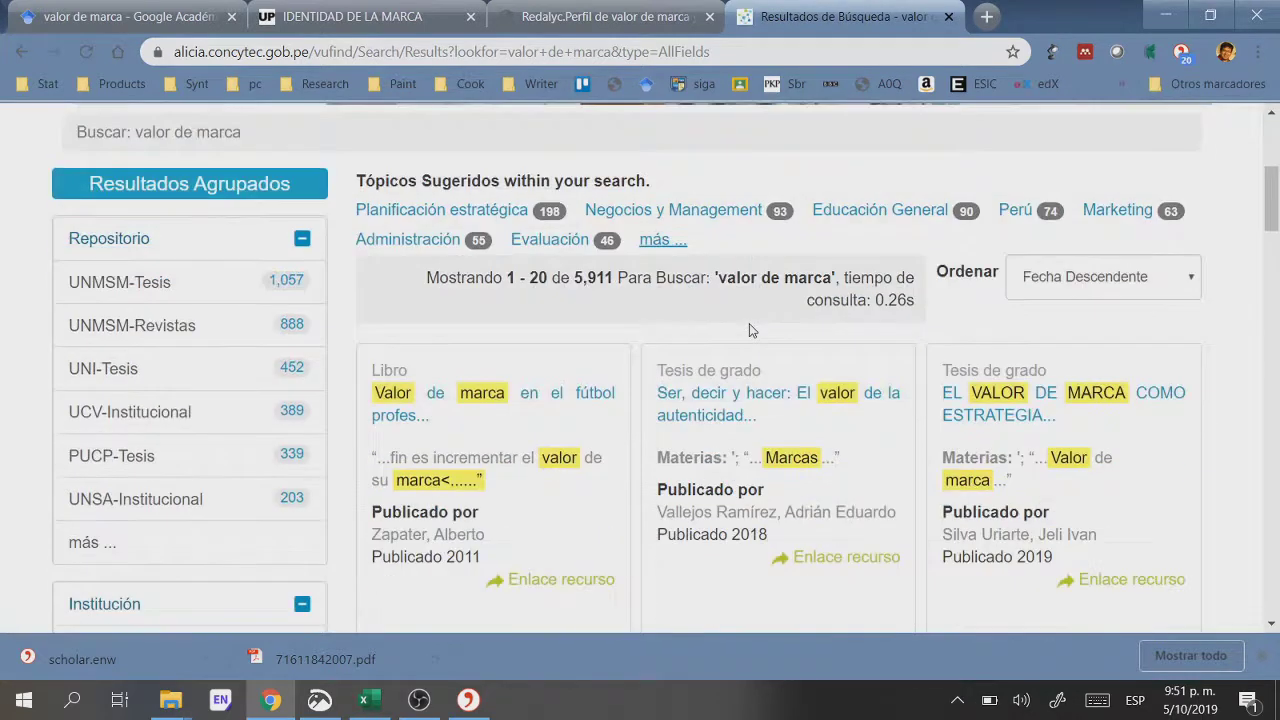
scroll(750, 330, down, 1)
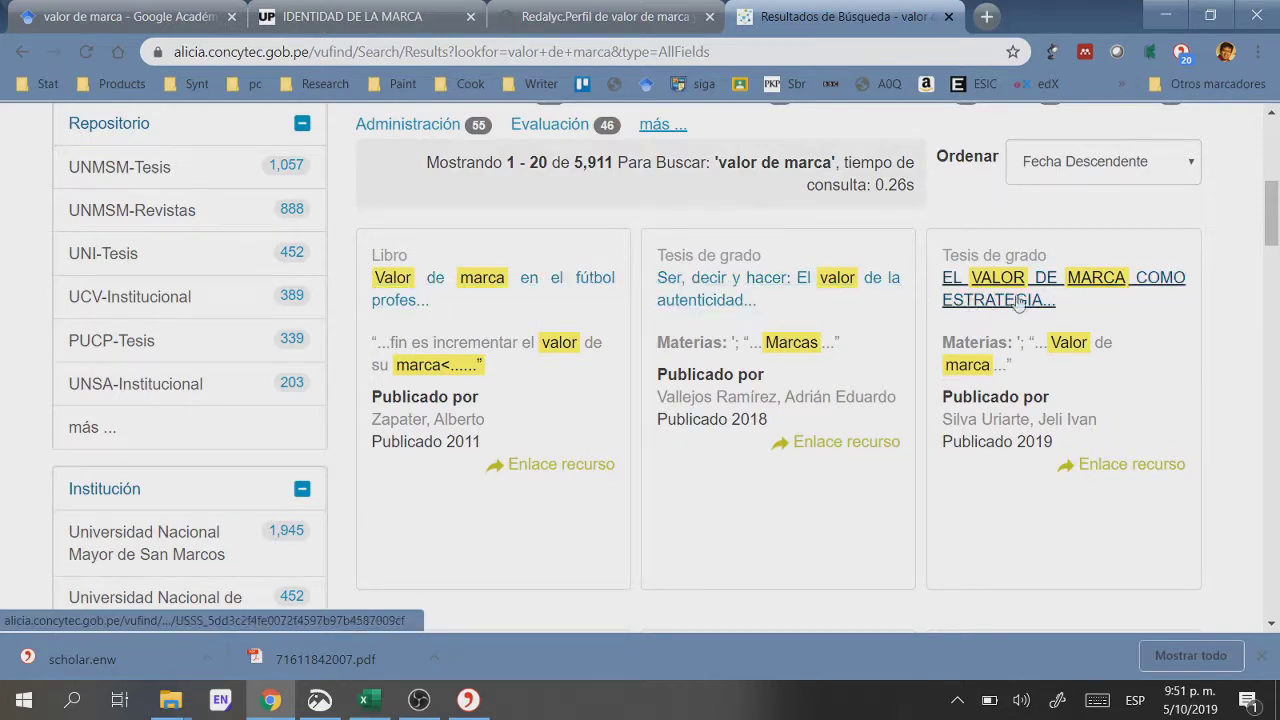
scroll(586, 320, up, 1)
right_click(553, 390)
click(679, 398)
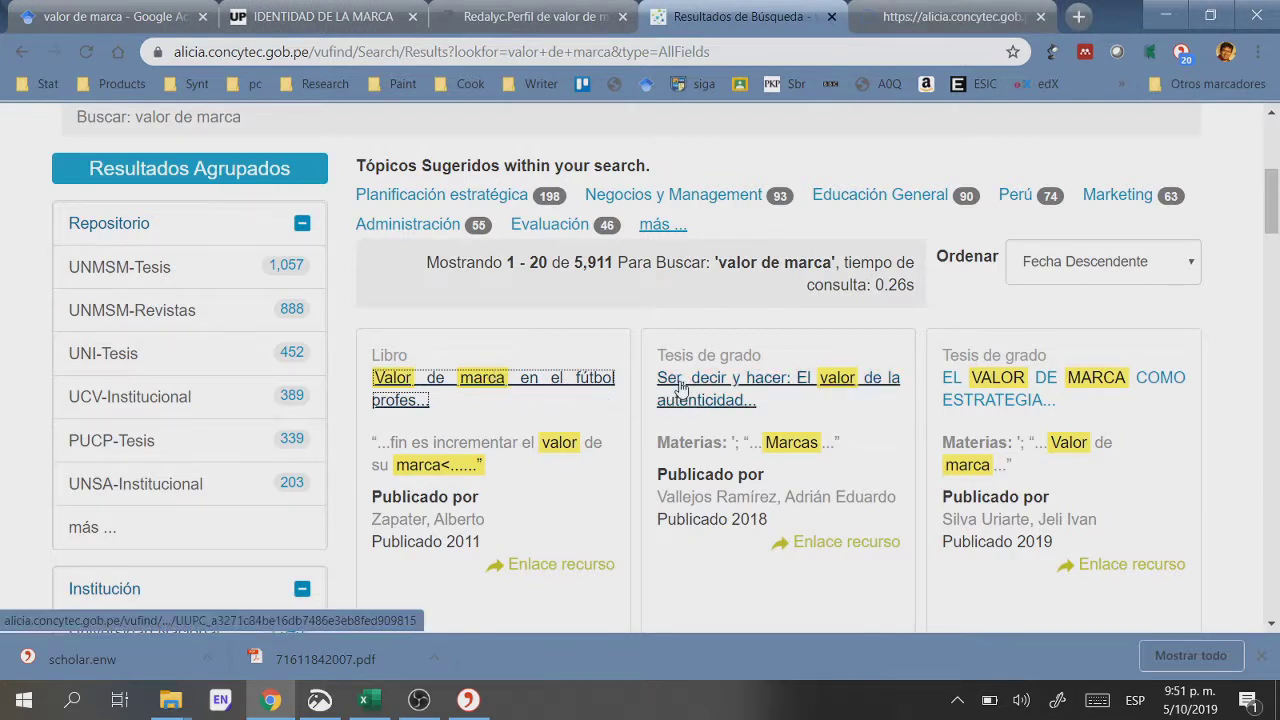
right_click(680, 387)
click(712, 401)
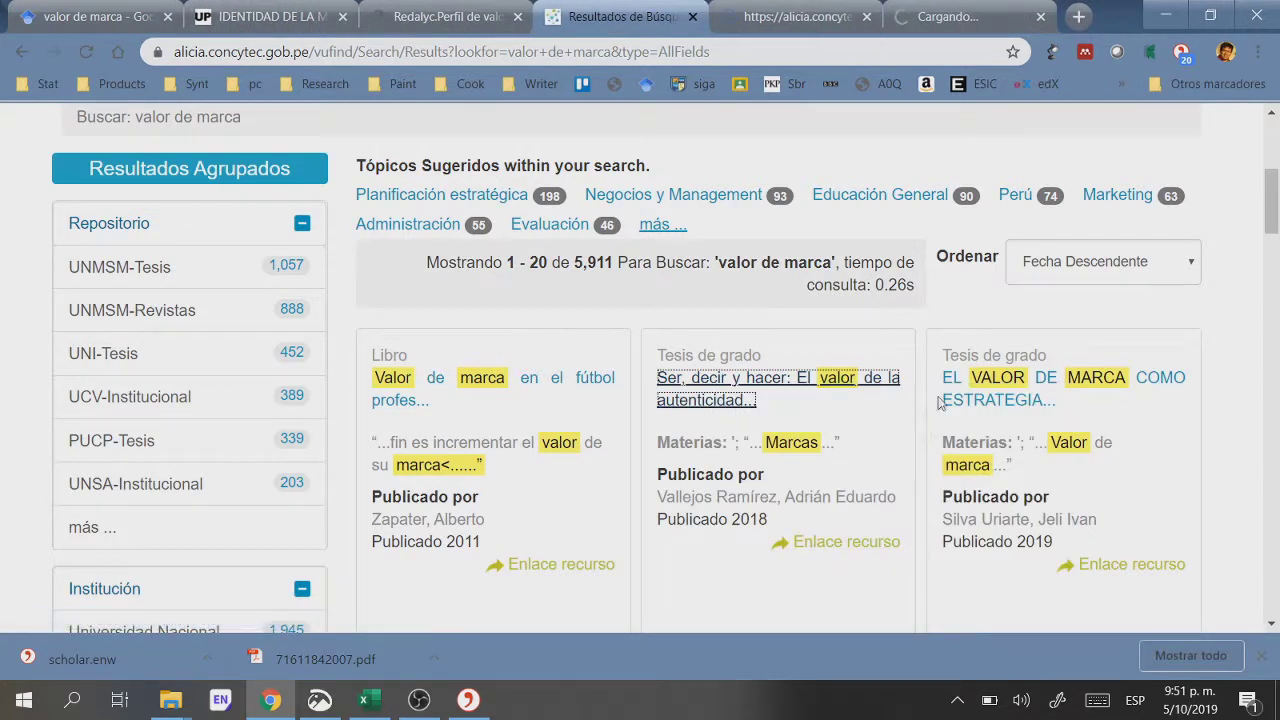
right_click(990, 393)
click(996, 403)
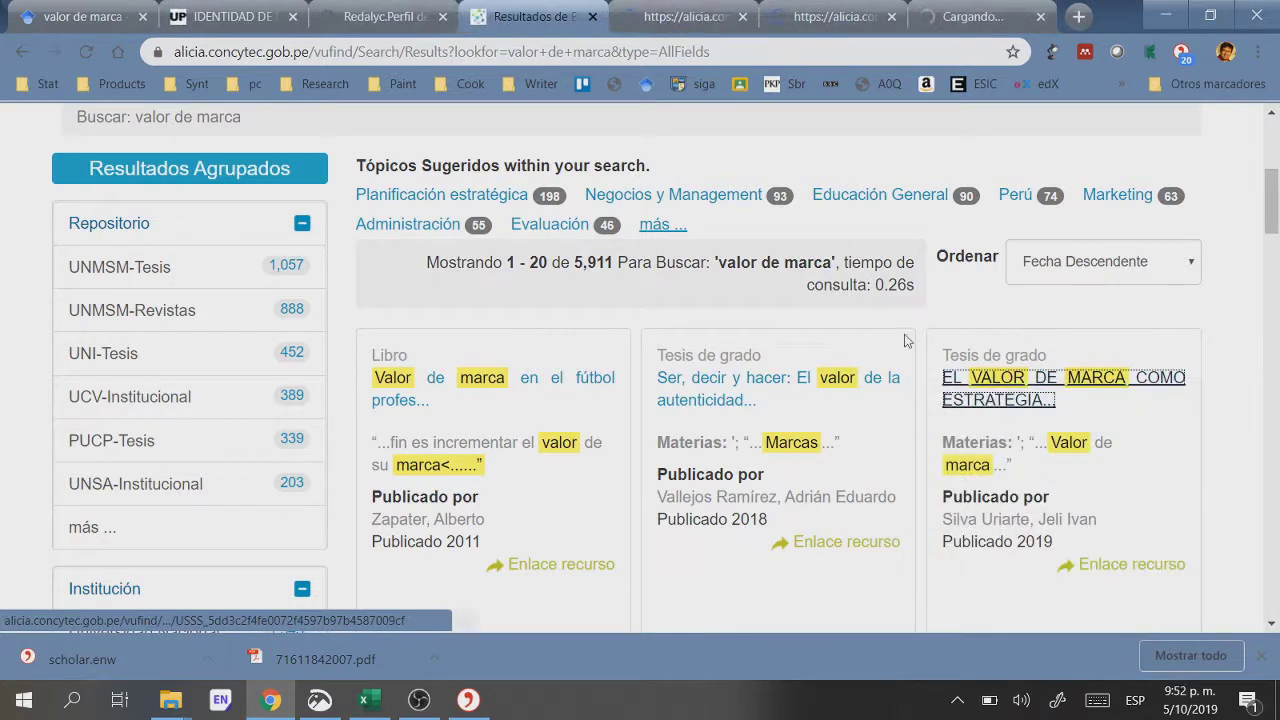
Step: Examine the record of the thesis "Ser, decir y hacer: El valor de la autenticidad de marca", including its full summary
click(830, 16)
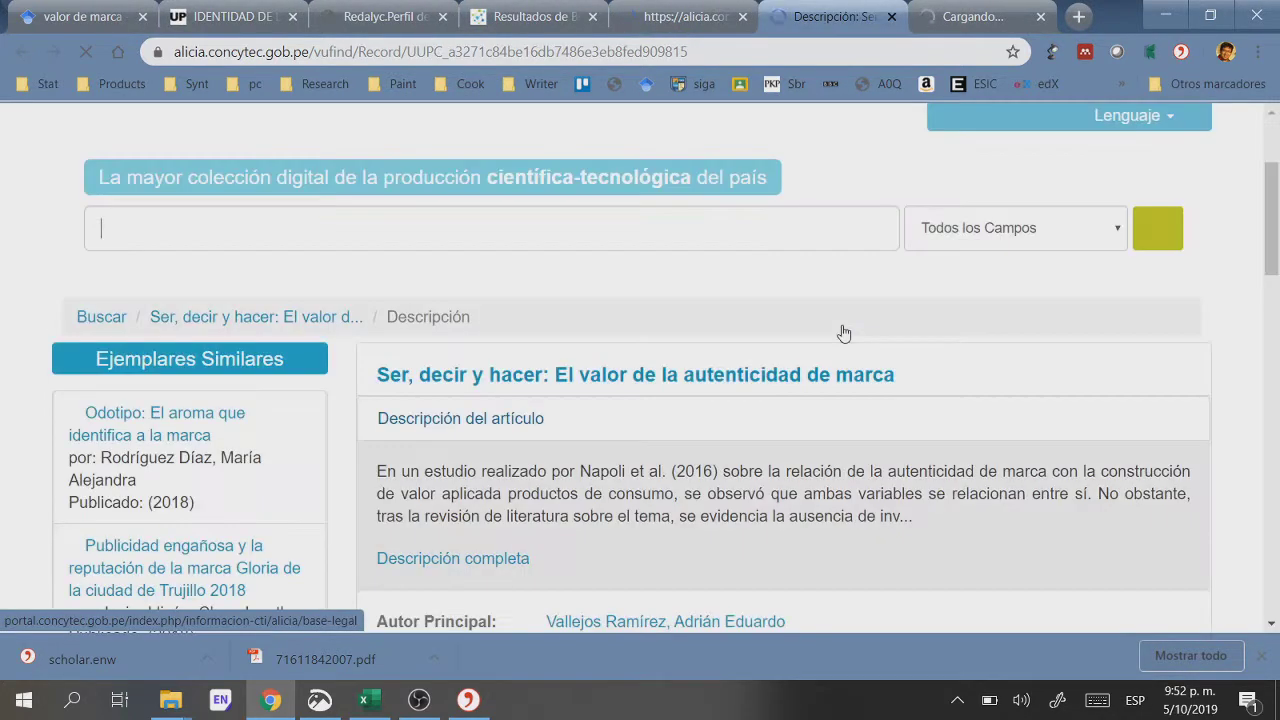
scroll(842, 330, down, 2)
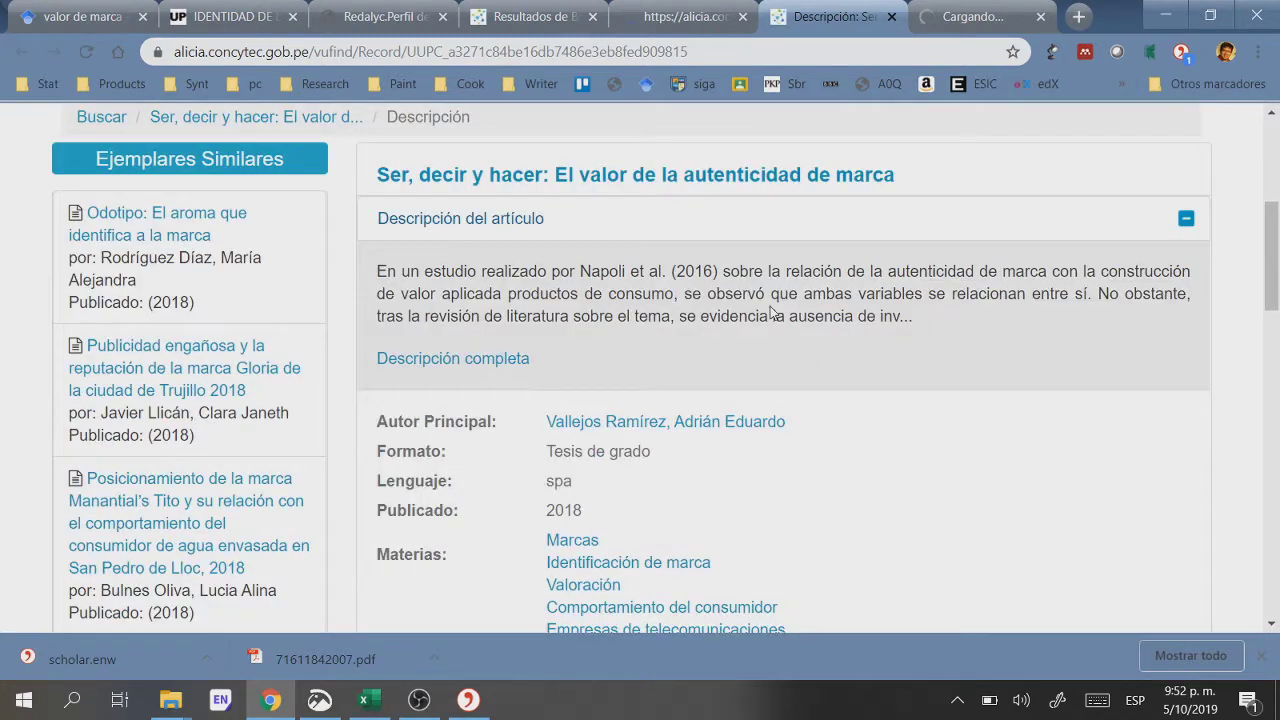
scroll(780, 318, down, 3)
scroll(787, 322, up, 4)
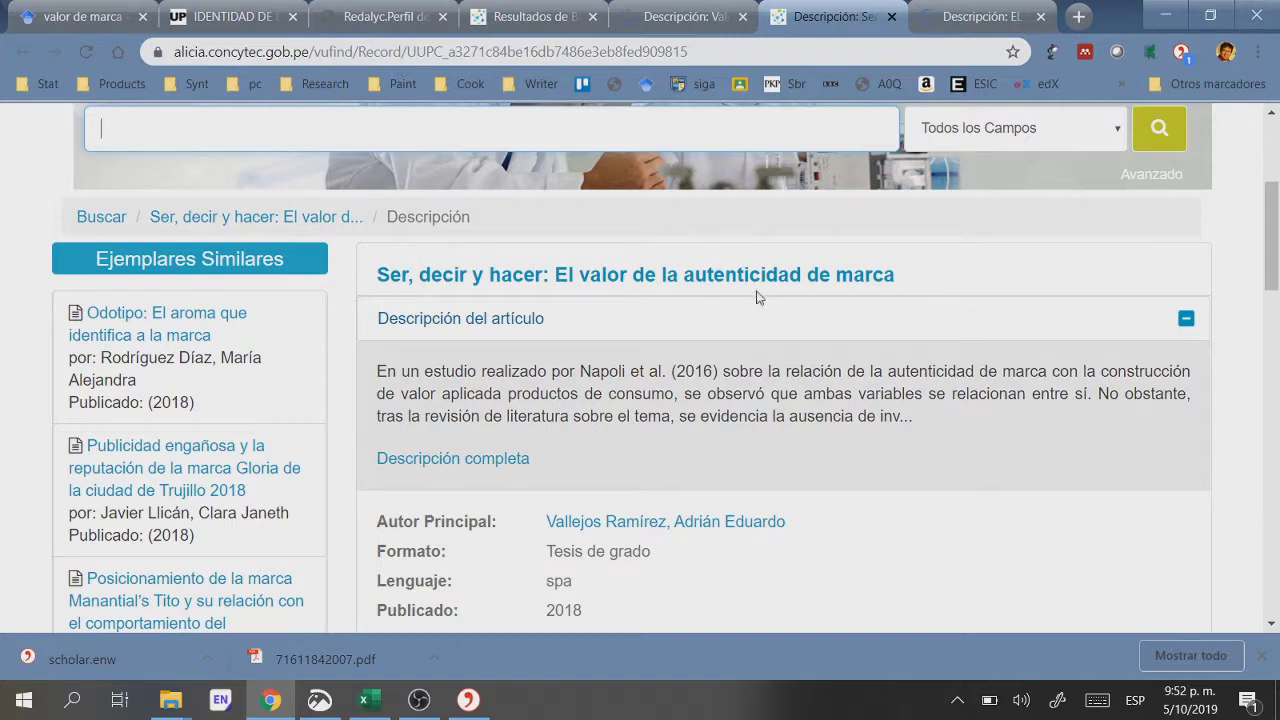
scroll(757, 297, down, 7)
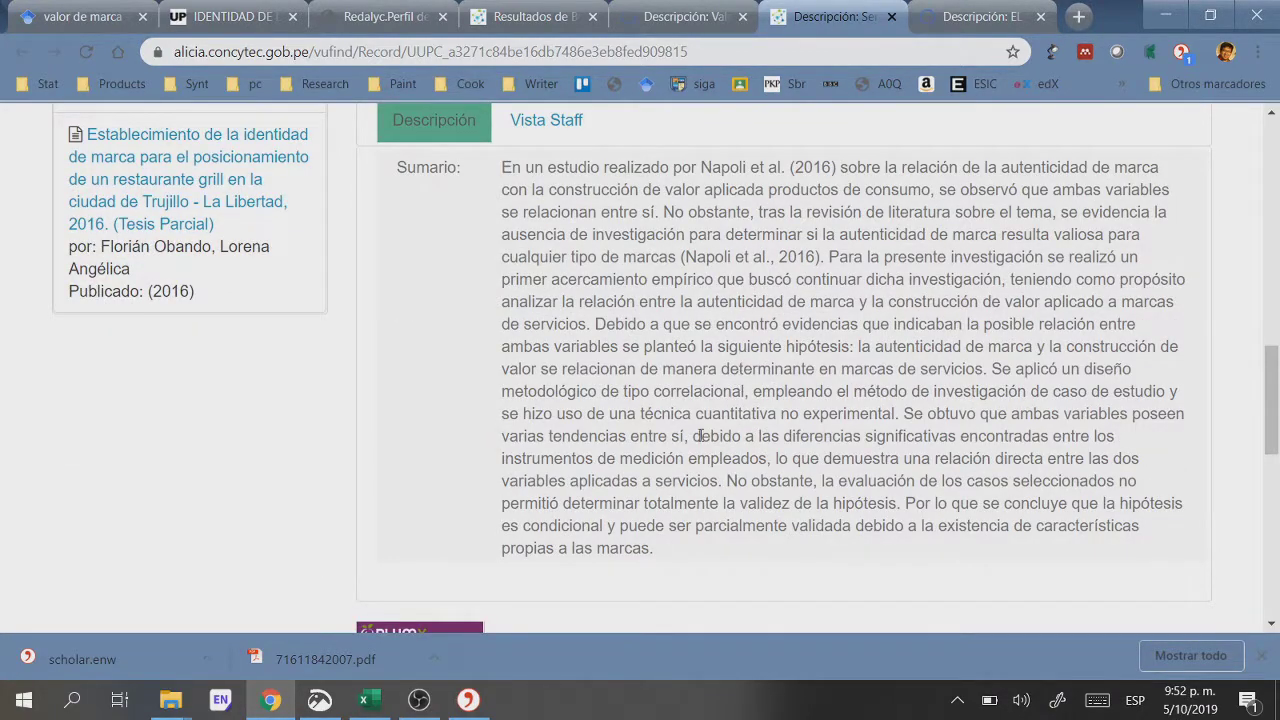
scroll(698, 436, up, 3)
scroll(698, 430, down, 2)
scroll(697, 423, down, 2)
scroll(670, 410, up, 4)
scroll(638, 398, down, 2)
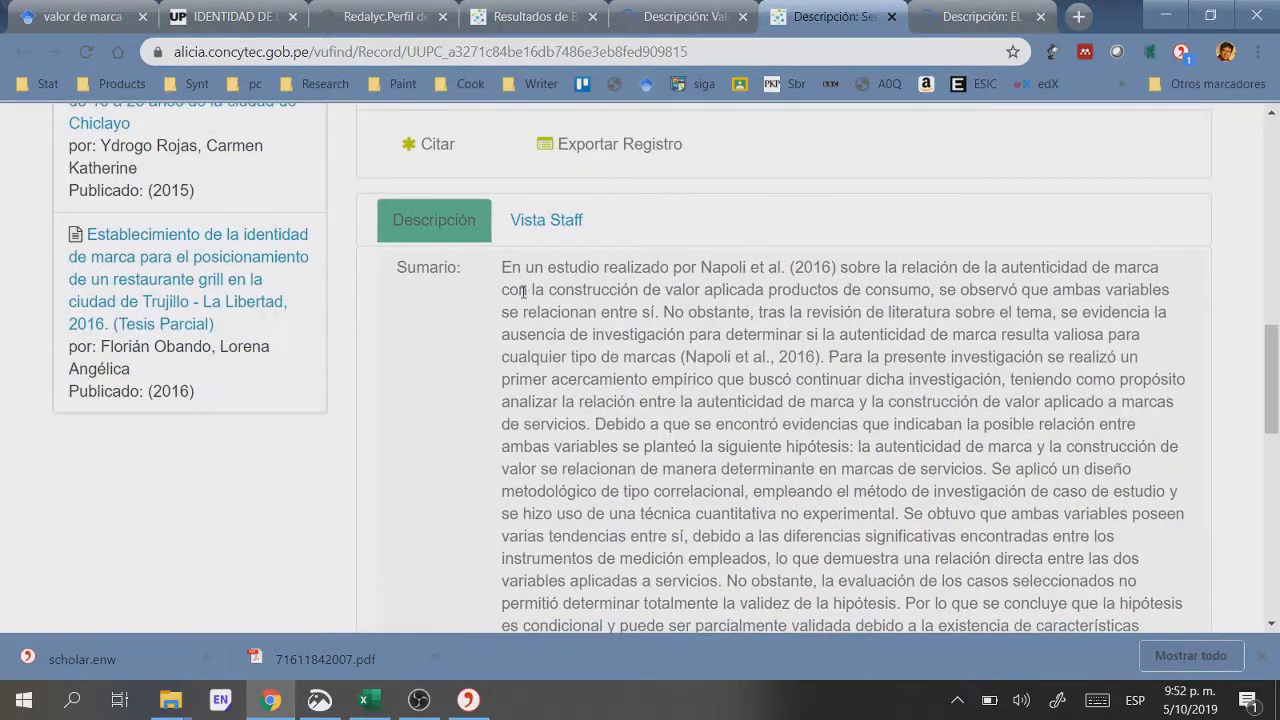
Step: Copy the full Sumario text of the "Ser, decir y hacer" thesis record
drag(503, 266, 650, 590)
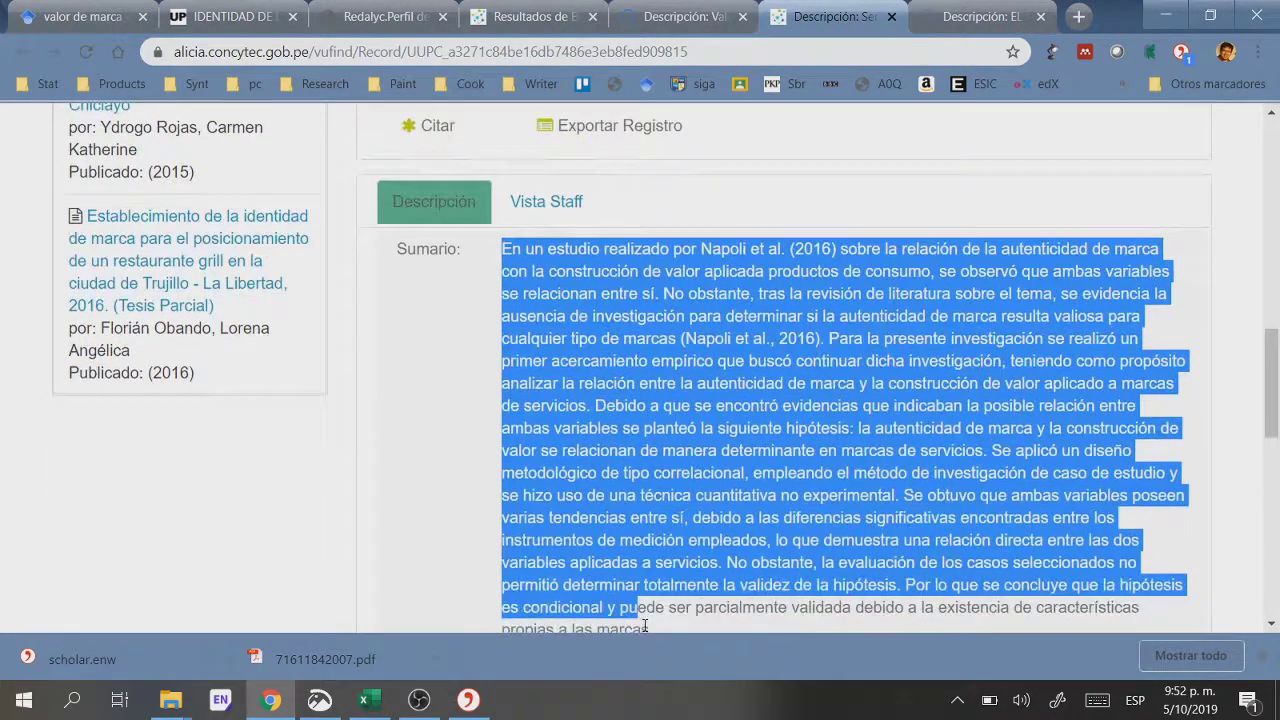
click(665, 443)
scroll(665, 443, down, 2)
triple_click(660, 429)
right_click(651, 386)
click(700, 400)
scroll(710, 398, up, 3)
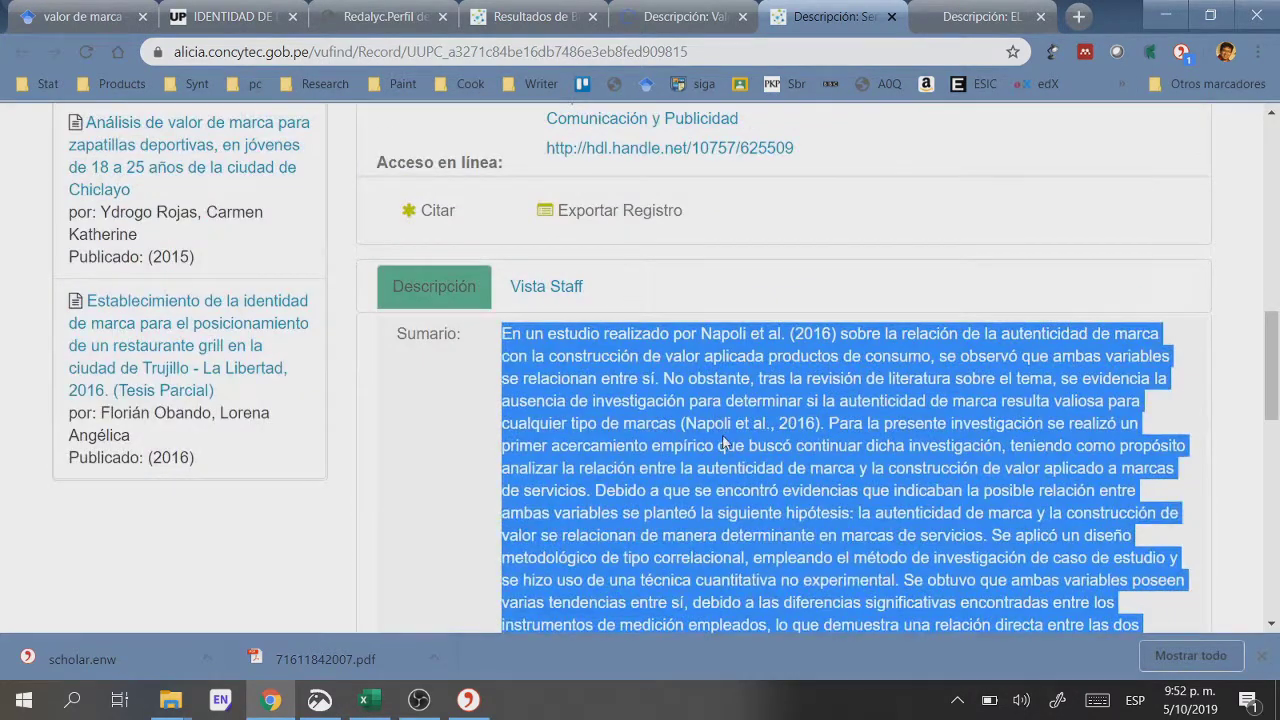
click(465, 420)
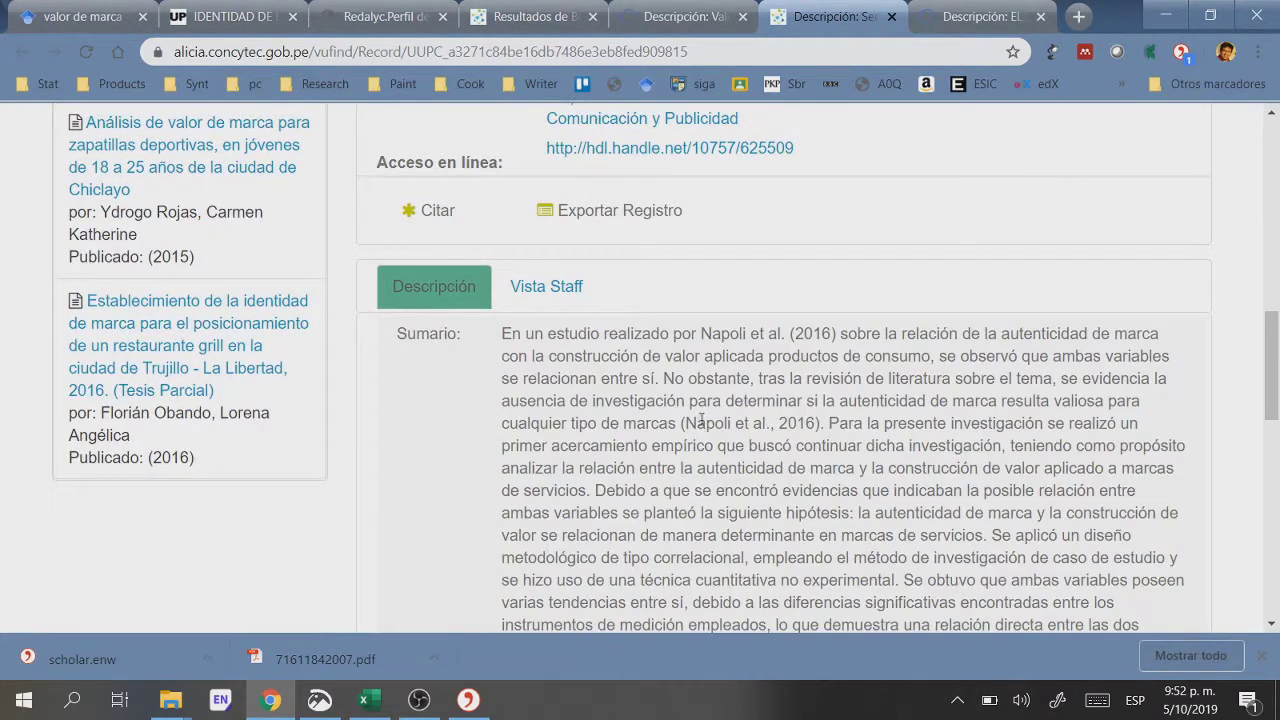
Step: Export the thesis record in EndNote format and open the downloaded vufind.enw file
scroll(706, 420, up, 1)
scroll(706, 413, up, 1)
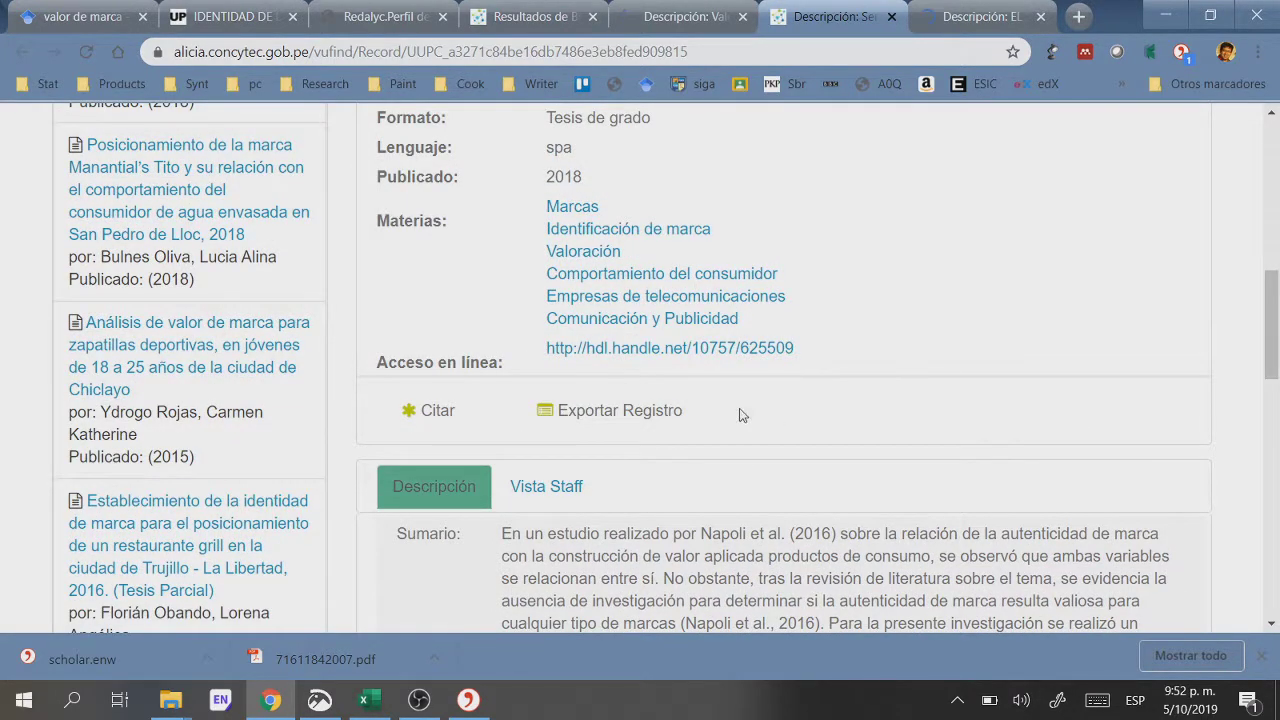
click(646, 417)
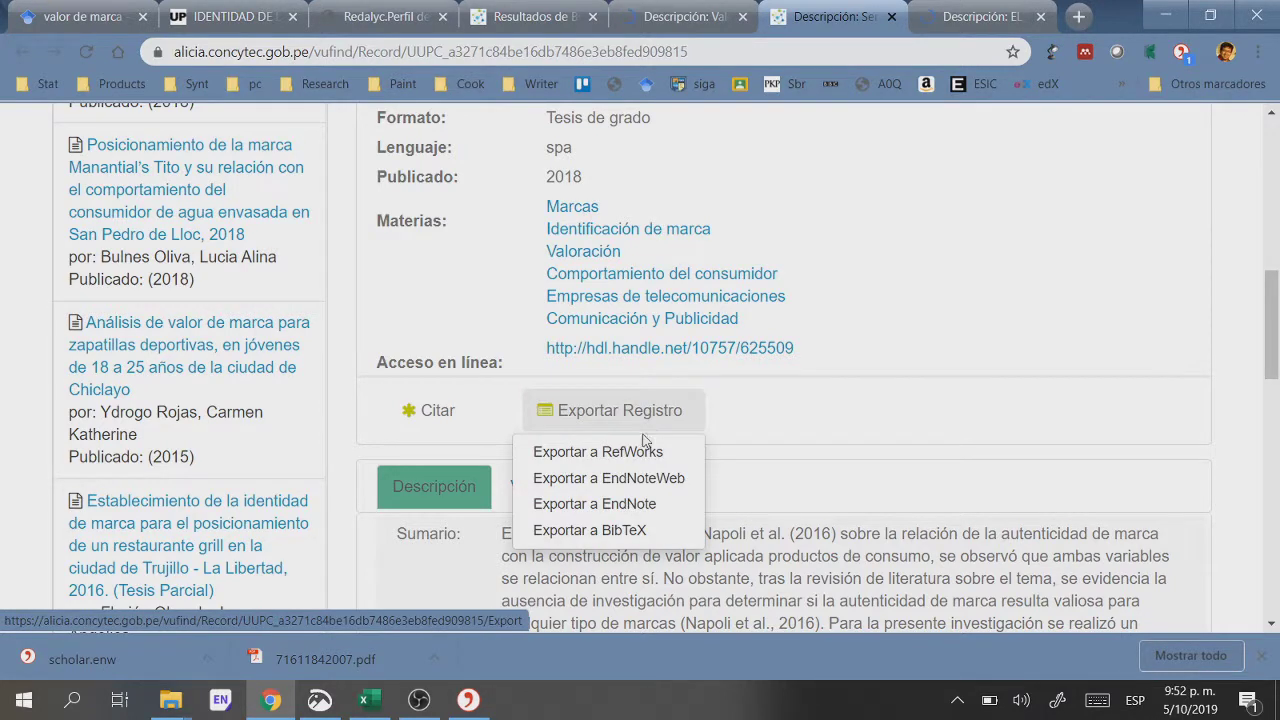
click(645, 511)
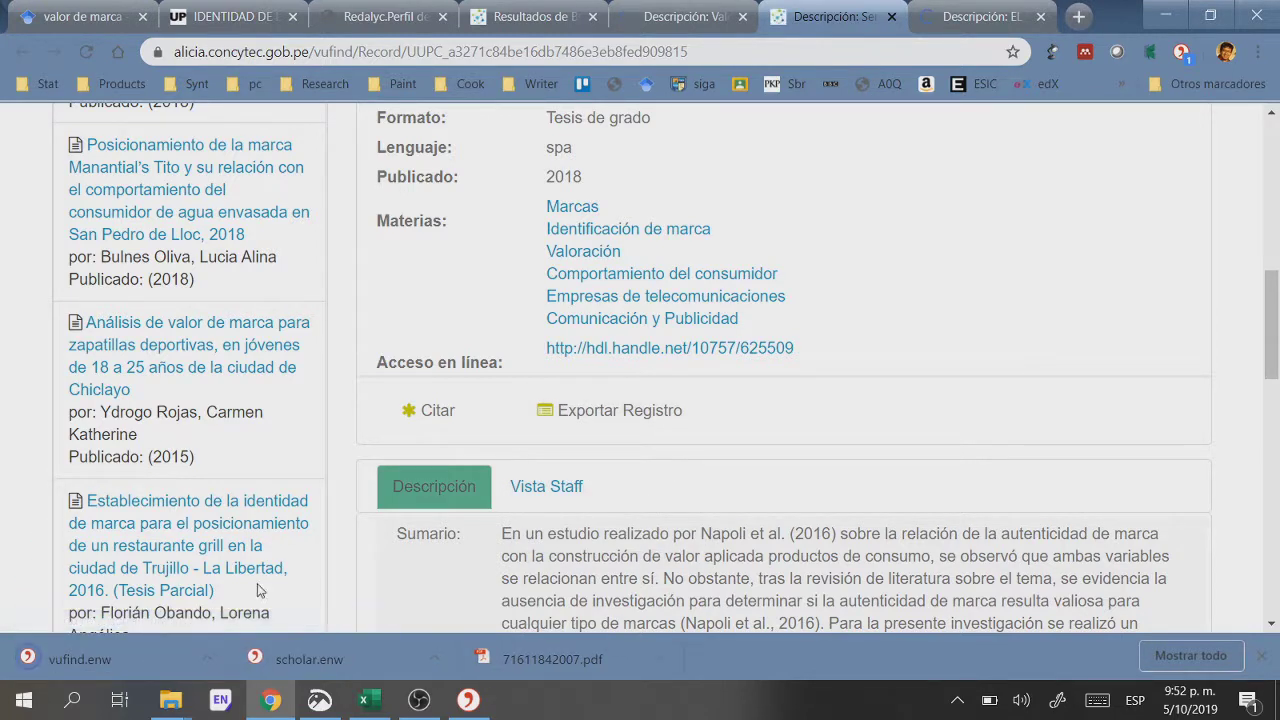
click(93, 658)
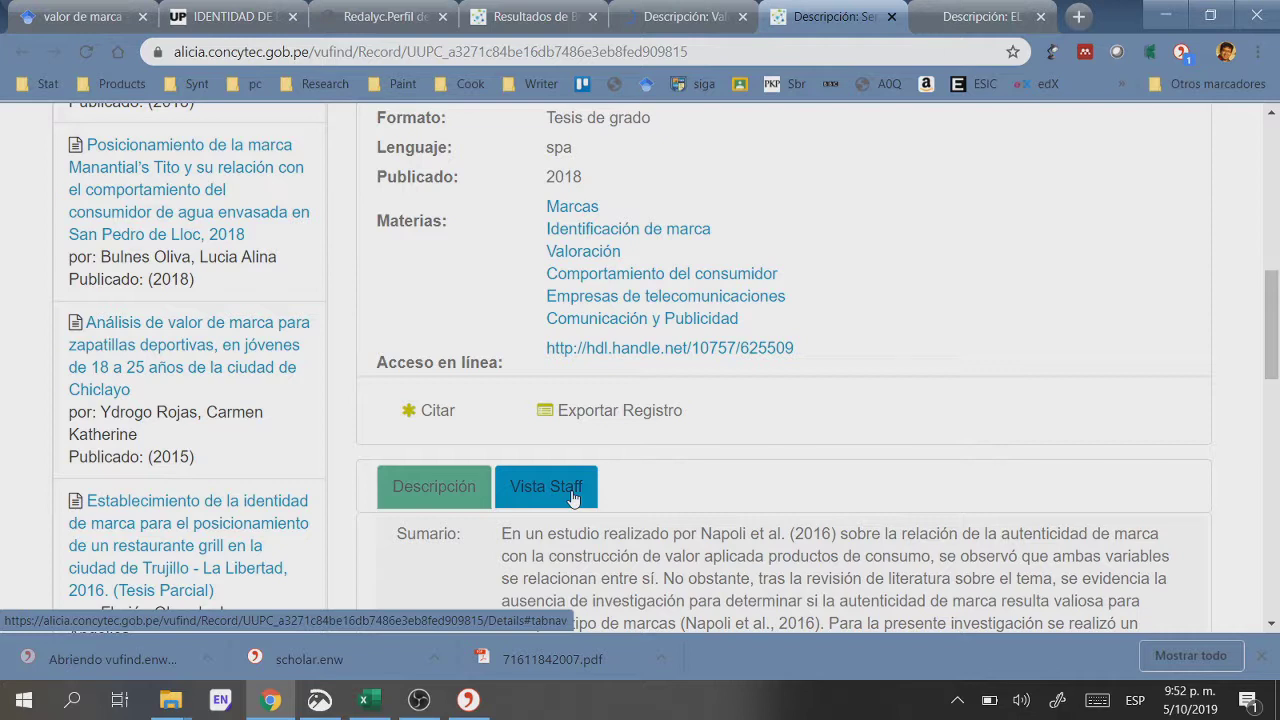
Step: Switch to Citavi's import window and add the "Ser, decir y hacer" title to the setiembre project
click(468, 700)
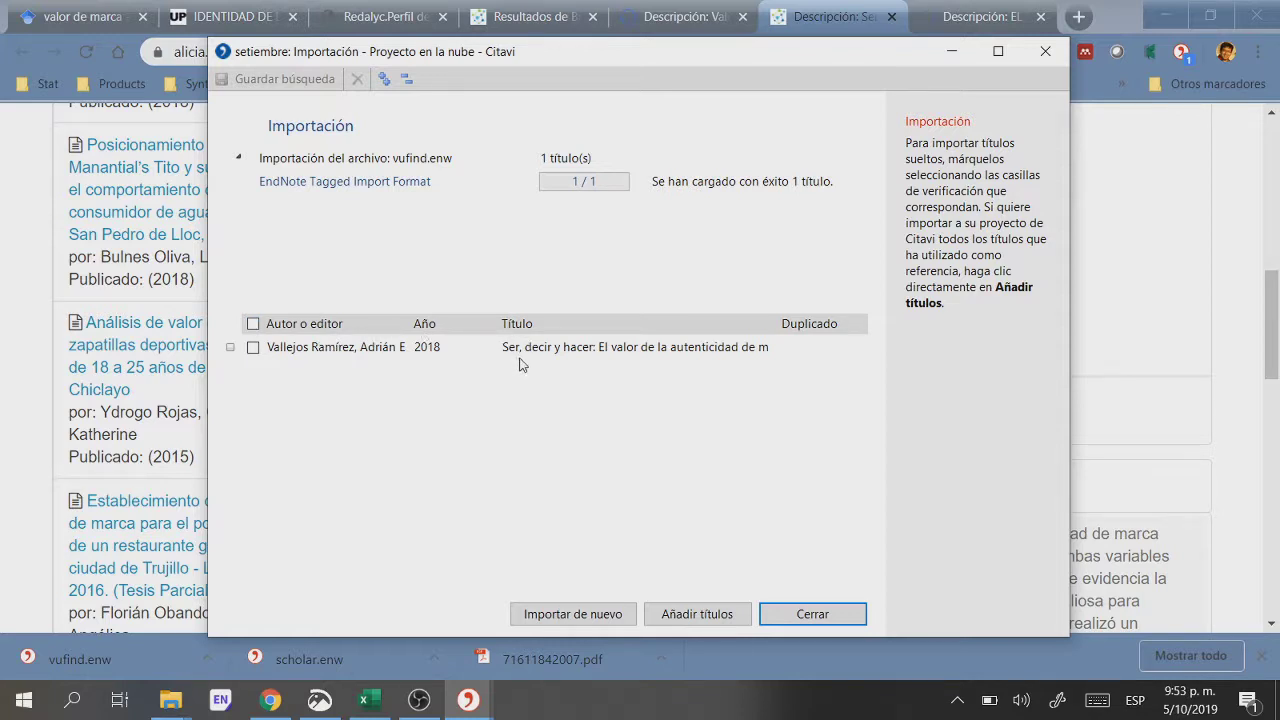
click(253, 324)
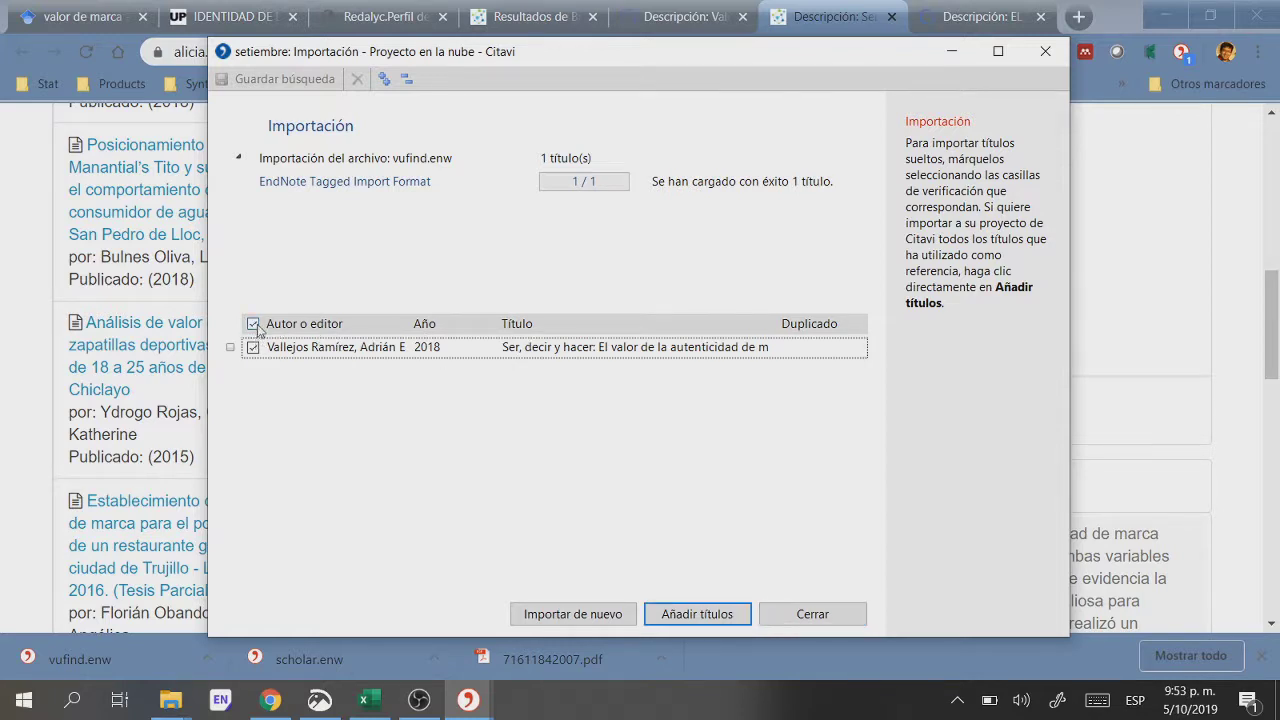
click(680, 610)
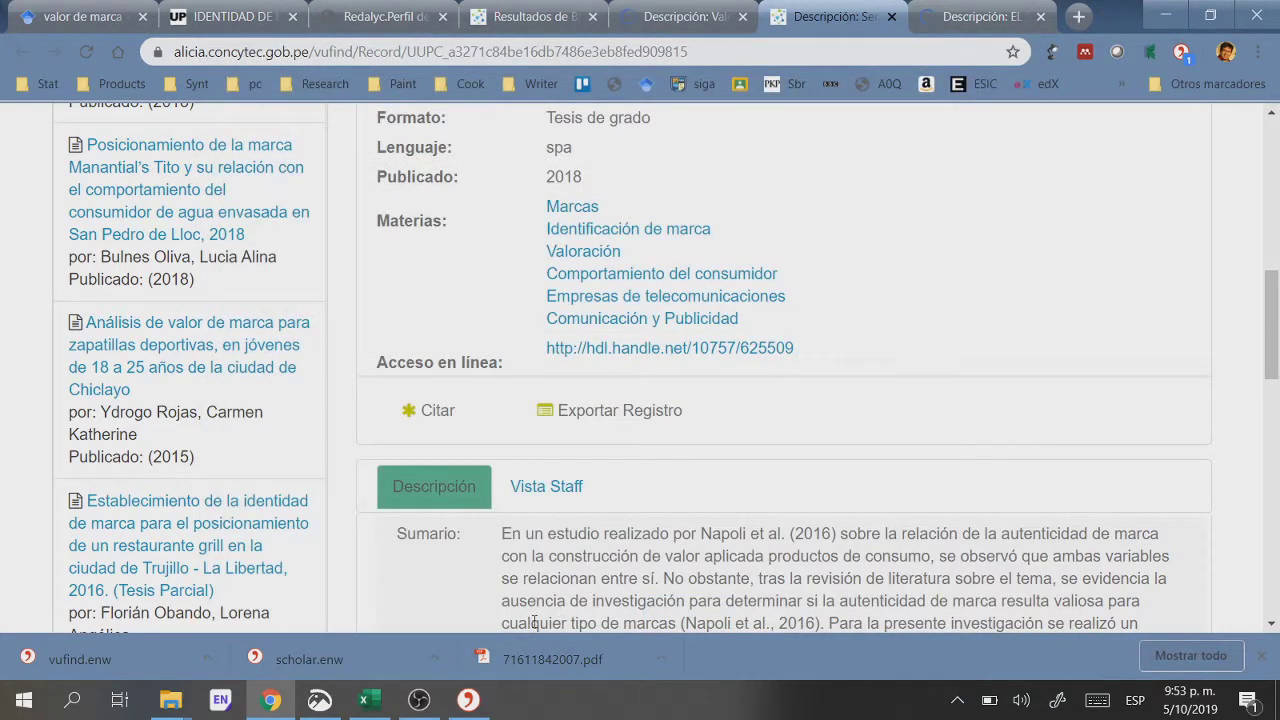
Step: Switch to the Citavi project and review the imported thesis's bibliographic fields and general overview
click(468, 699)
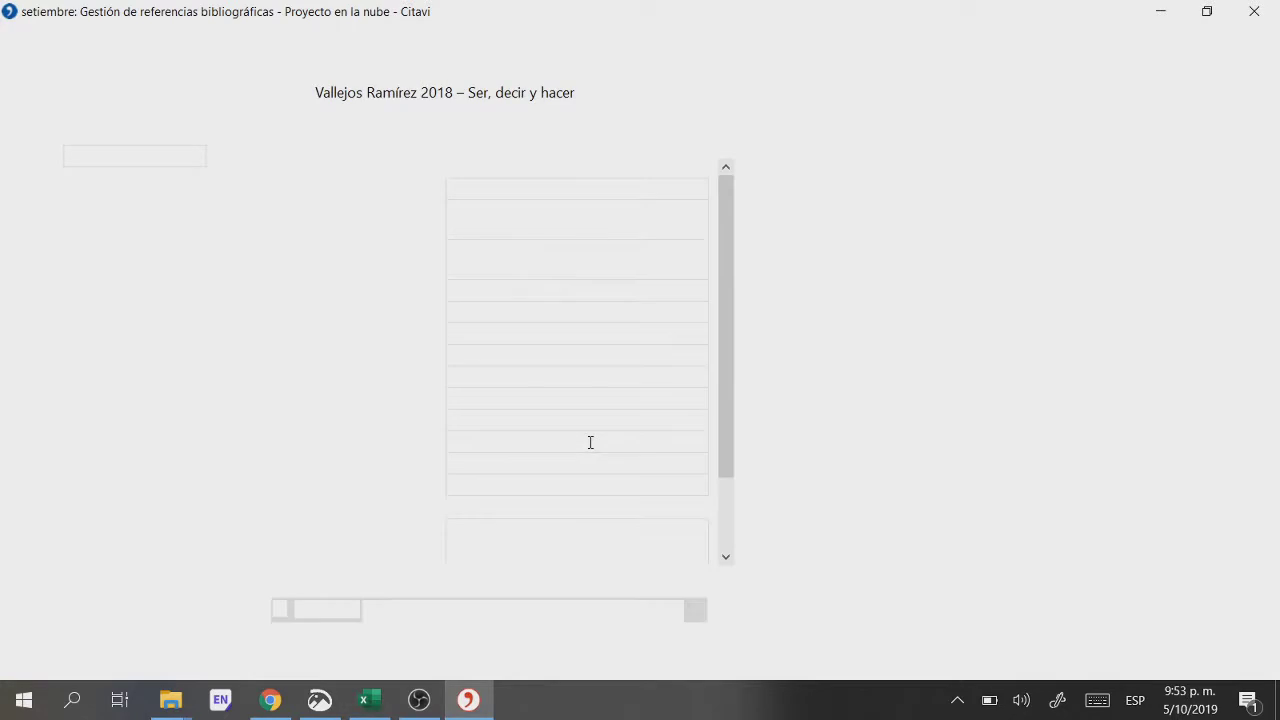
scroll(623, 340, down, 2)
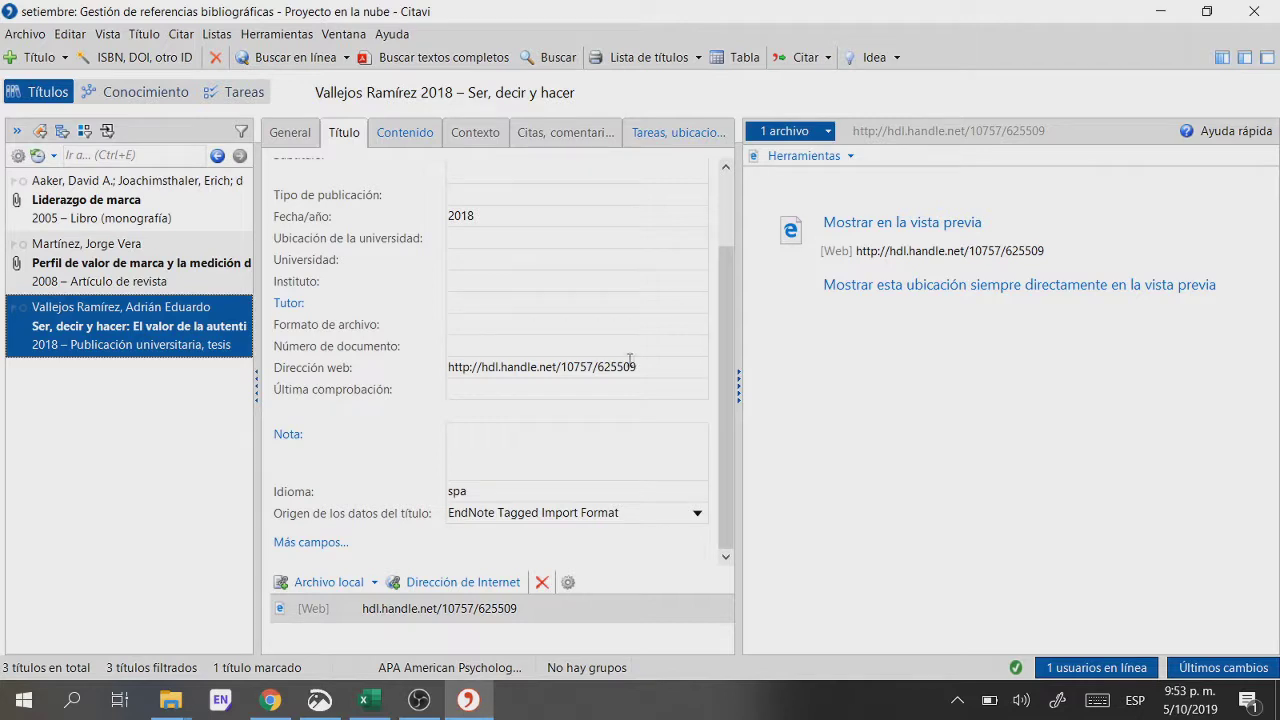
click(301, 133)
mouse_move(484, 262)
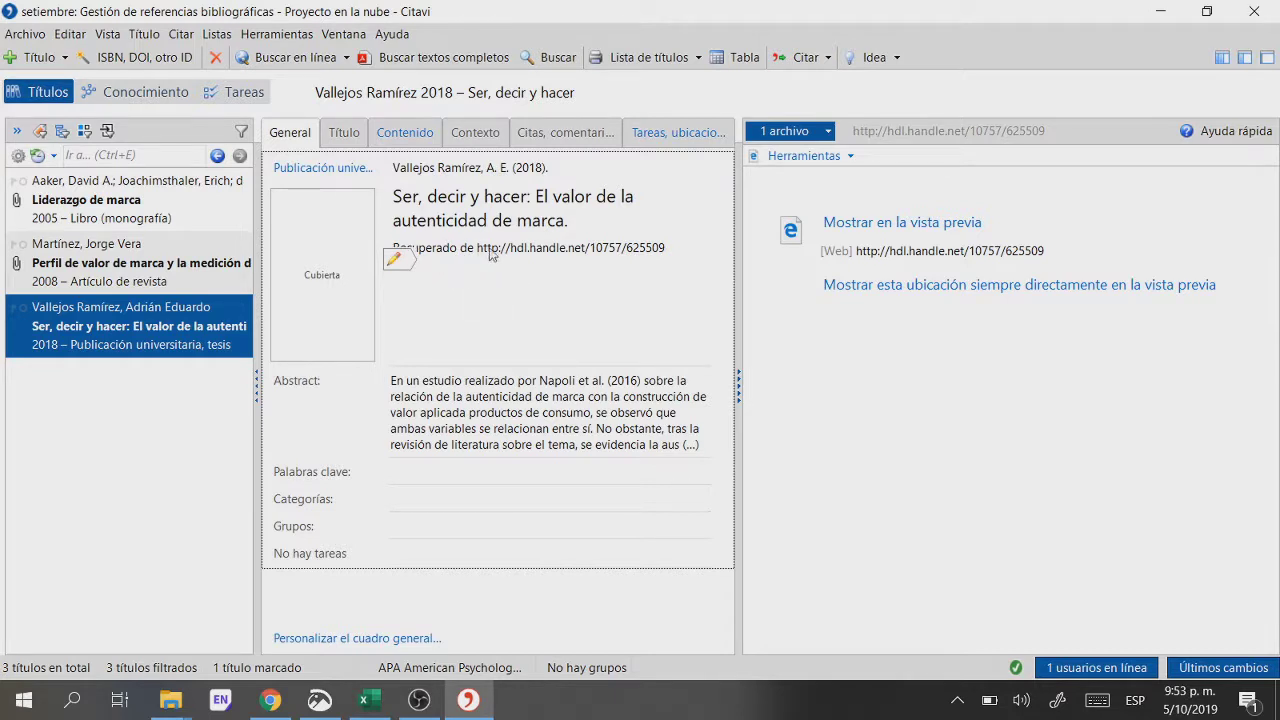
Step: Replace the thesis reference's abstract with the summary copied from Alicia, accept it, and return to the bibliographic fields
mouse_move(558, 428)
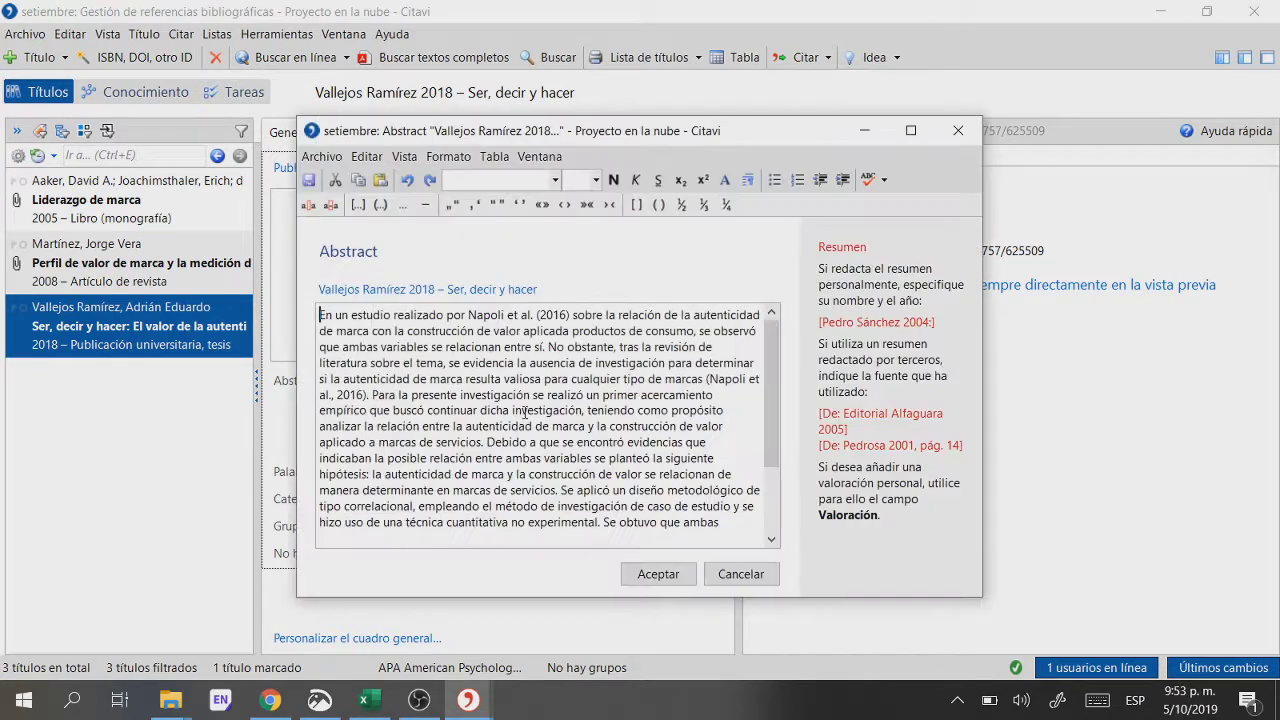
scroll(577, 426, down, 3)
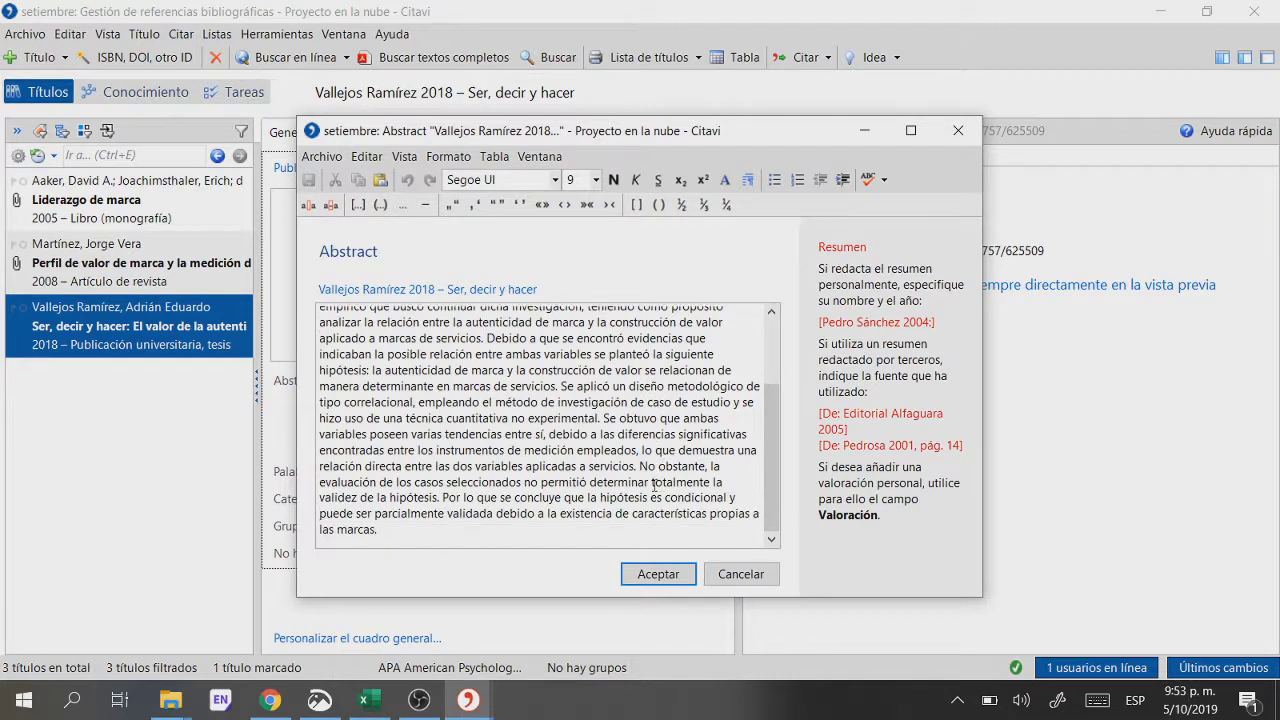
drag(447, 537, 305, 273)
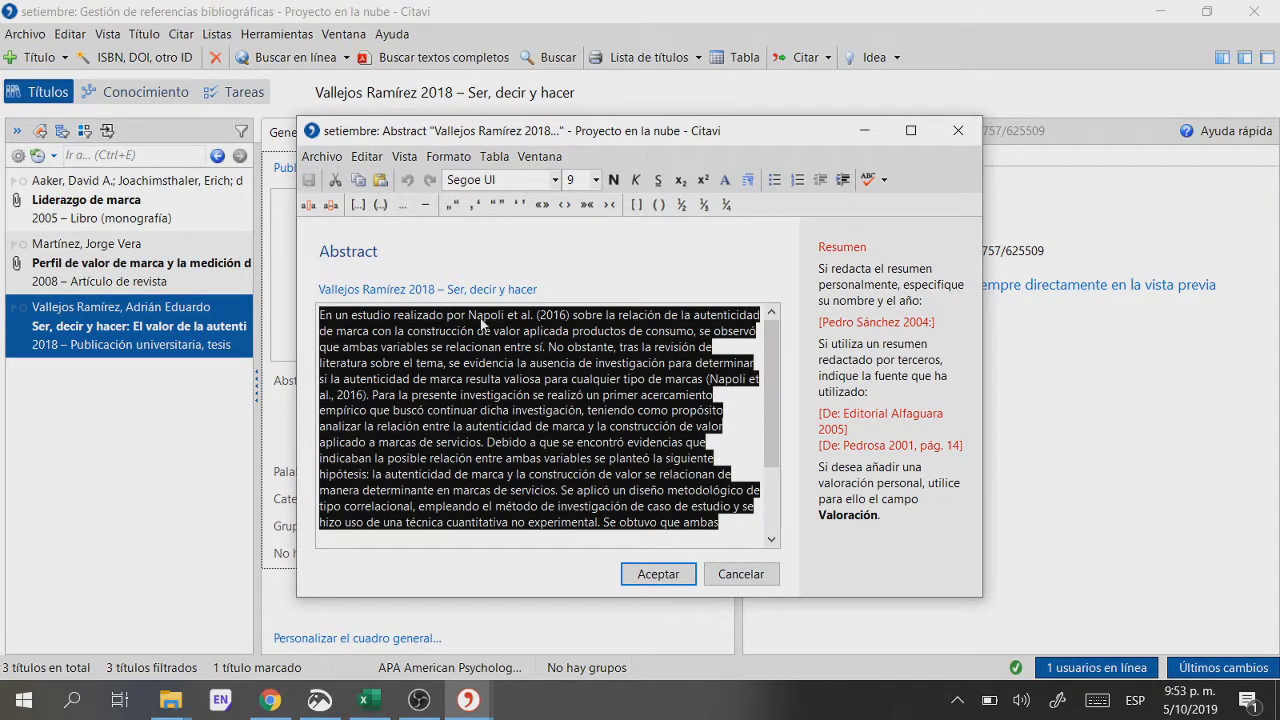
key(Delete)
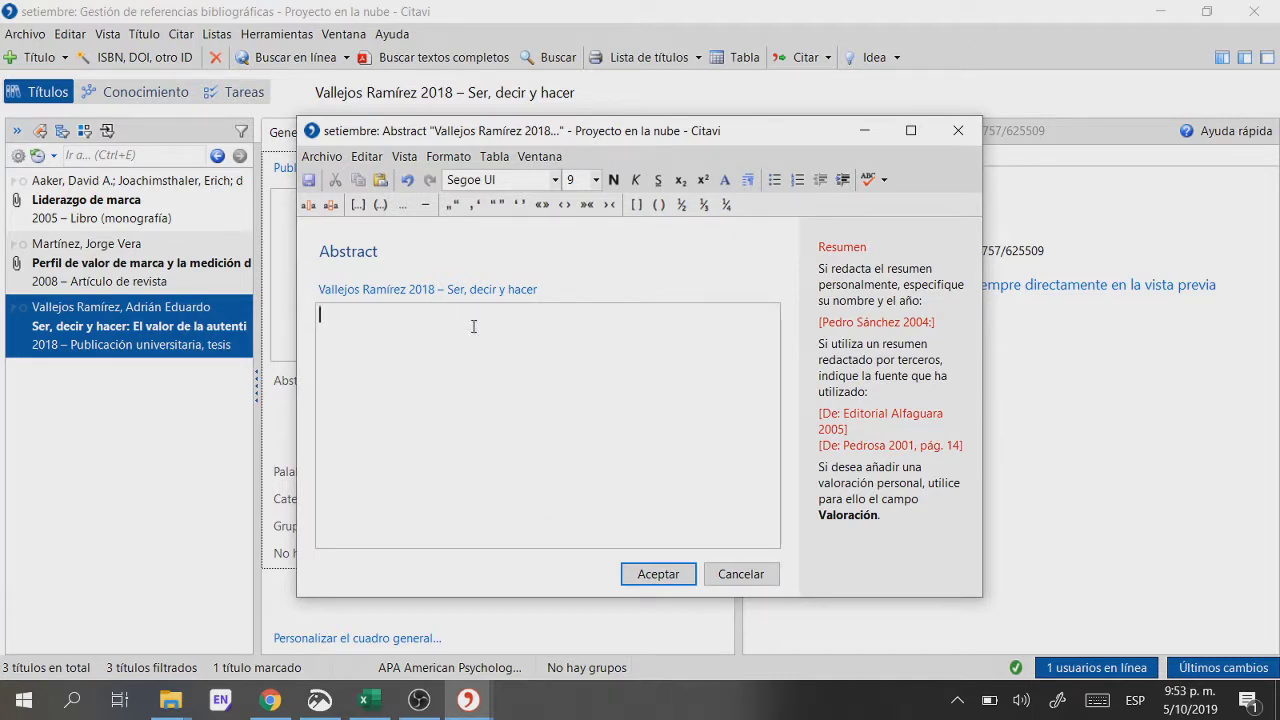
key(ctrl+v)
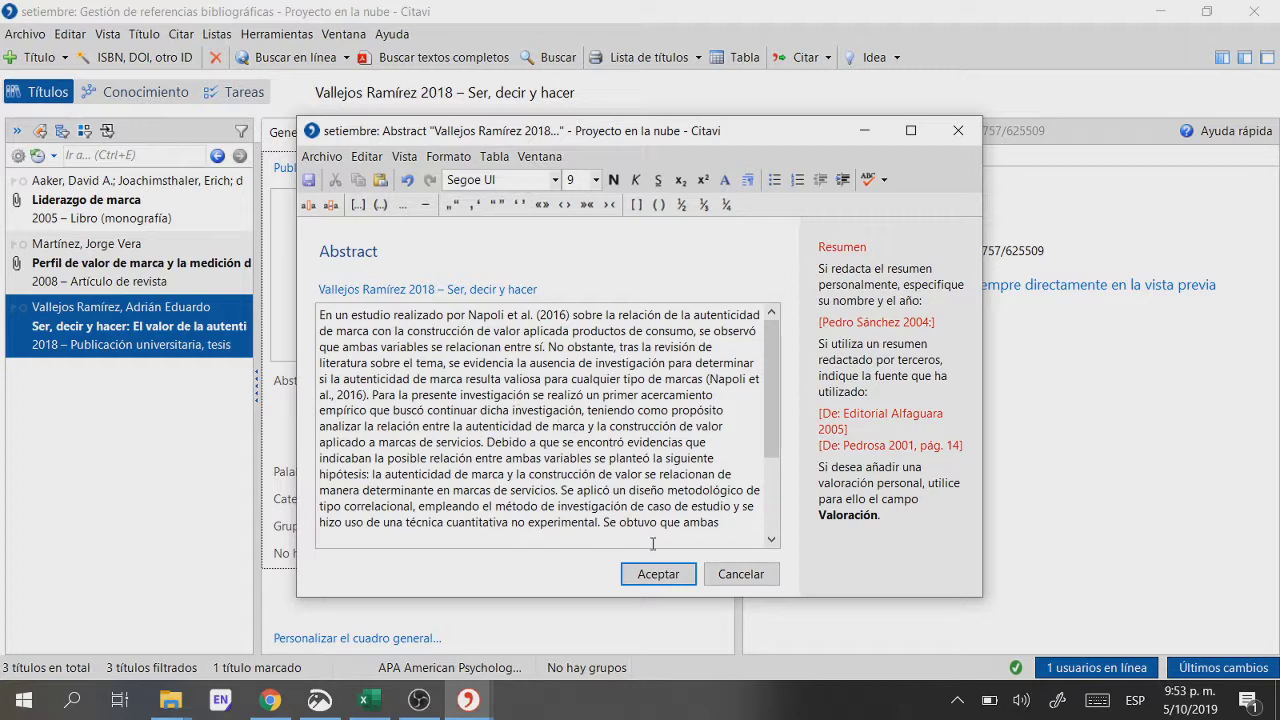
click(658, 575)
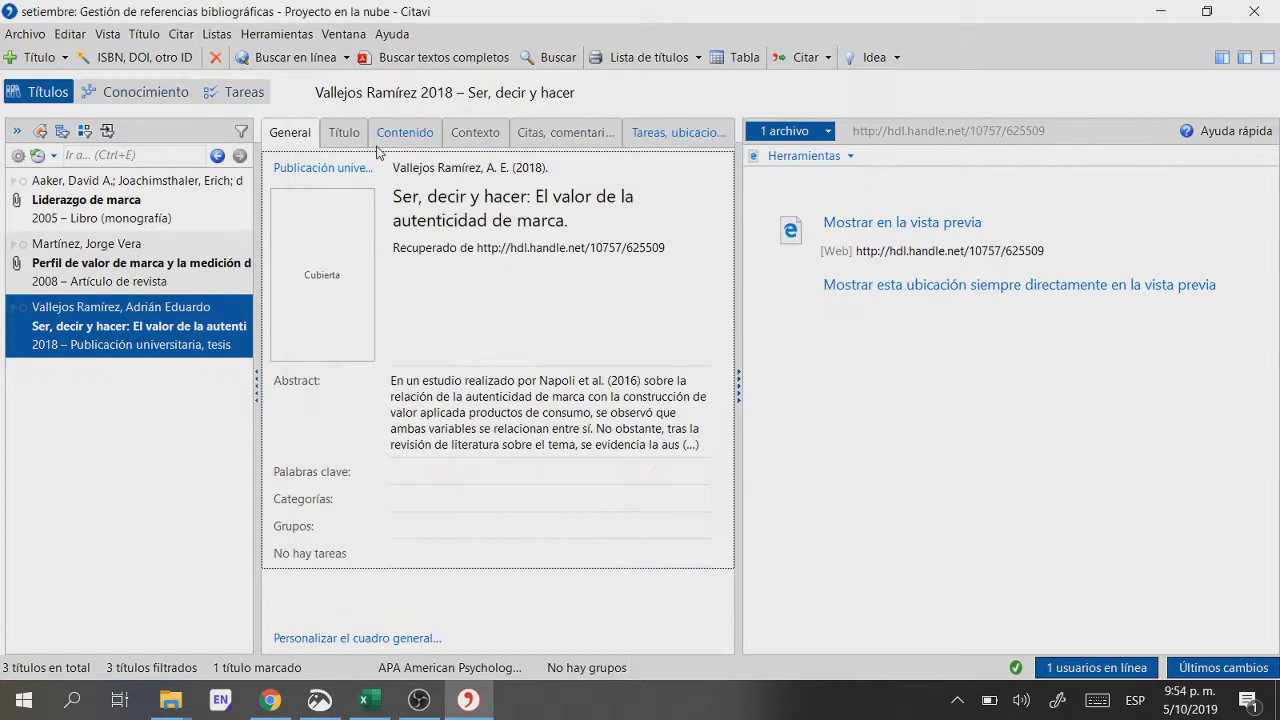
click(345, 133)
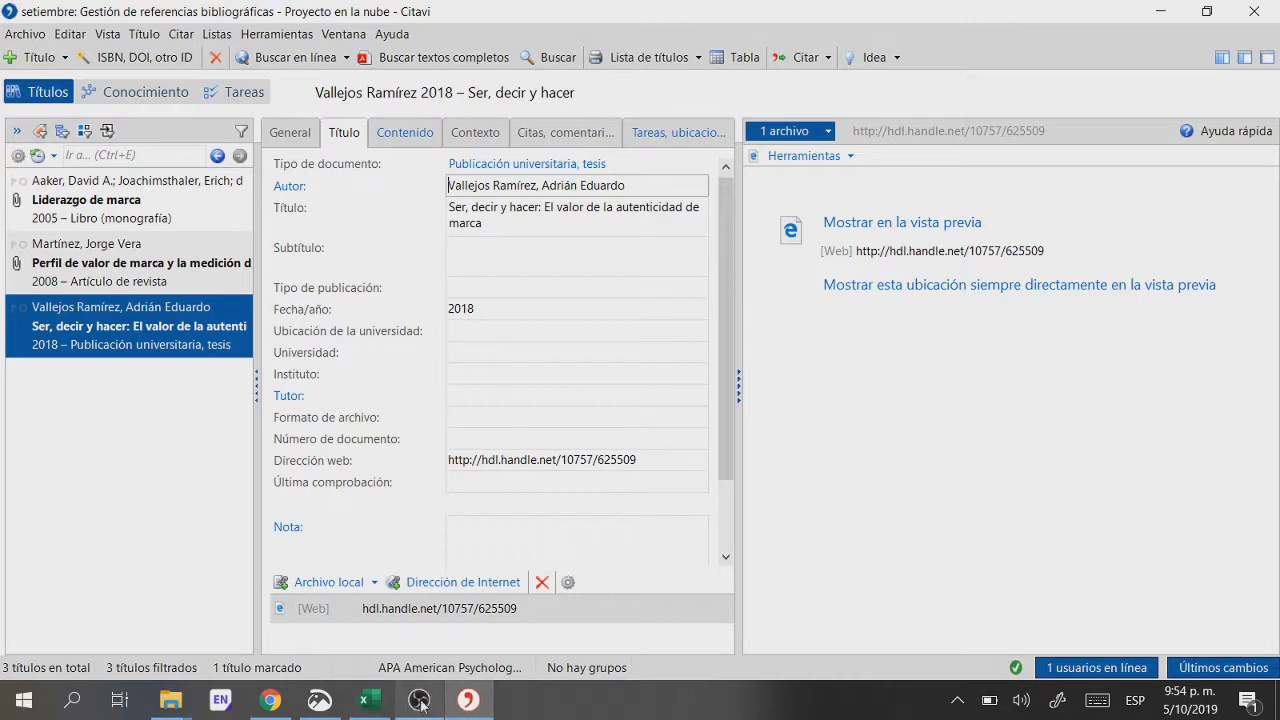
Step: Switch to the Recursos workbook in Excel and lower the covering rectangle to reveal the Renati (SUNEDU) row
click(364, 702)
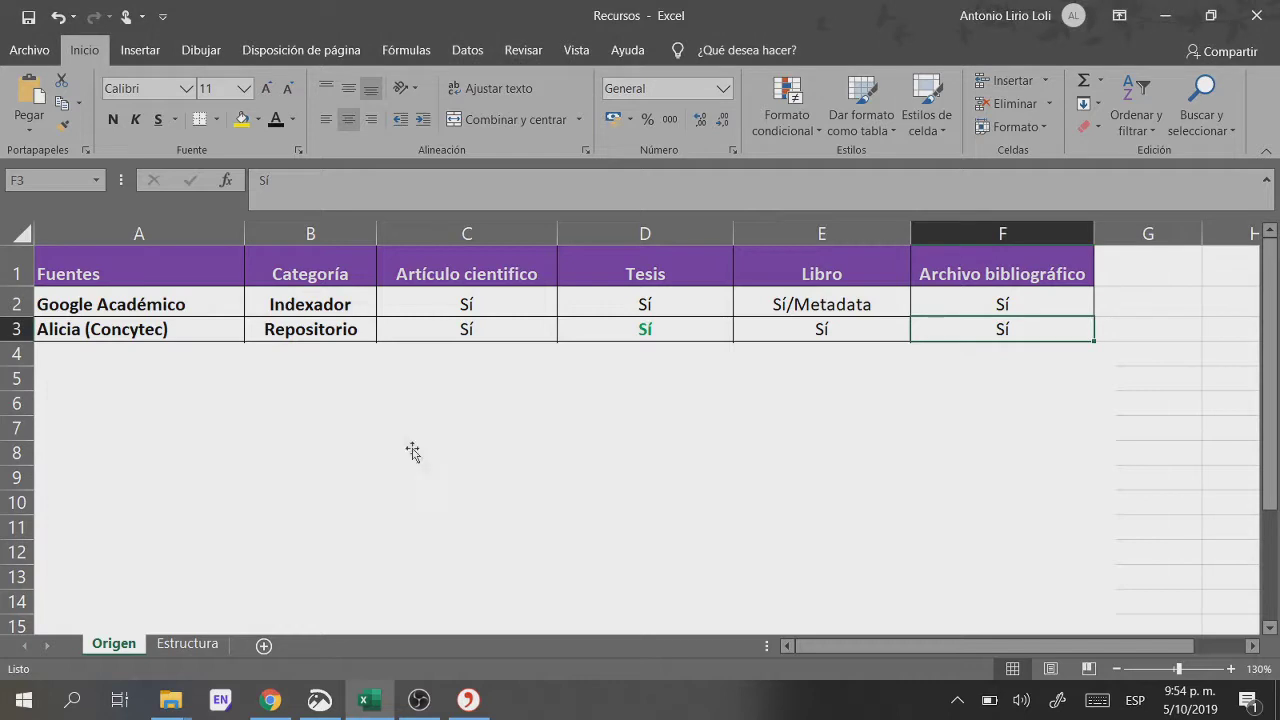
drag(411, 411, 401, 436)
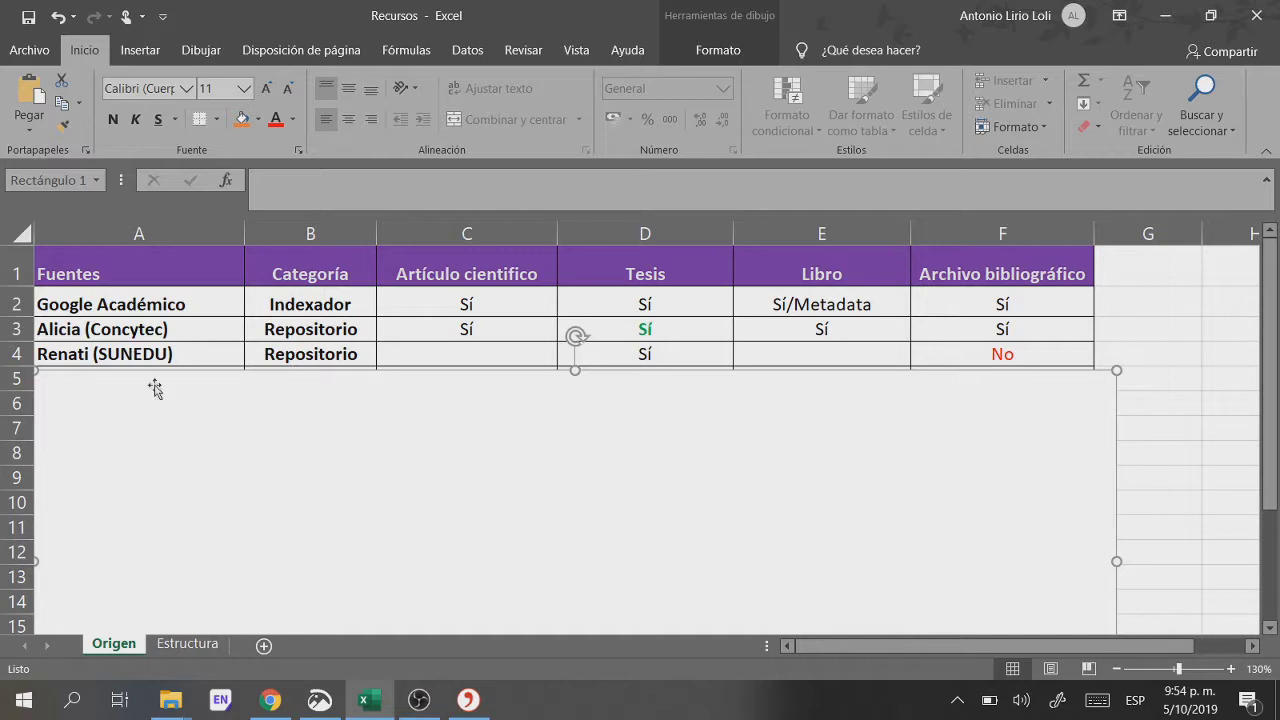
Step: Switch to Chrome, search Google for "renati peru", open the Renati - Sunedu site and dismiss the downloads bar
click(270, 699)
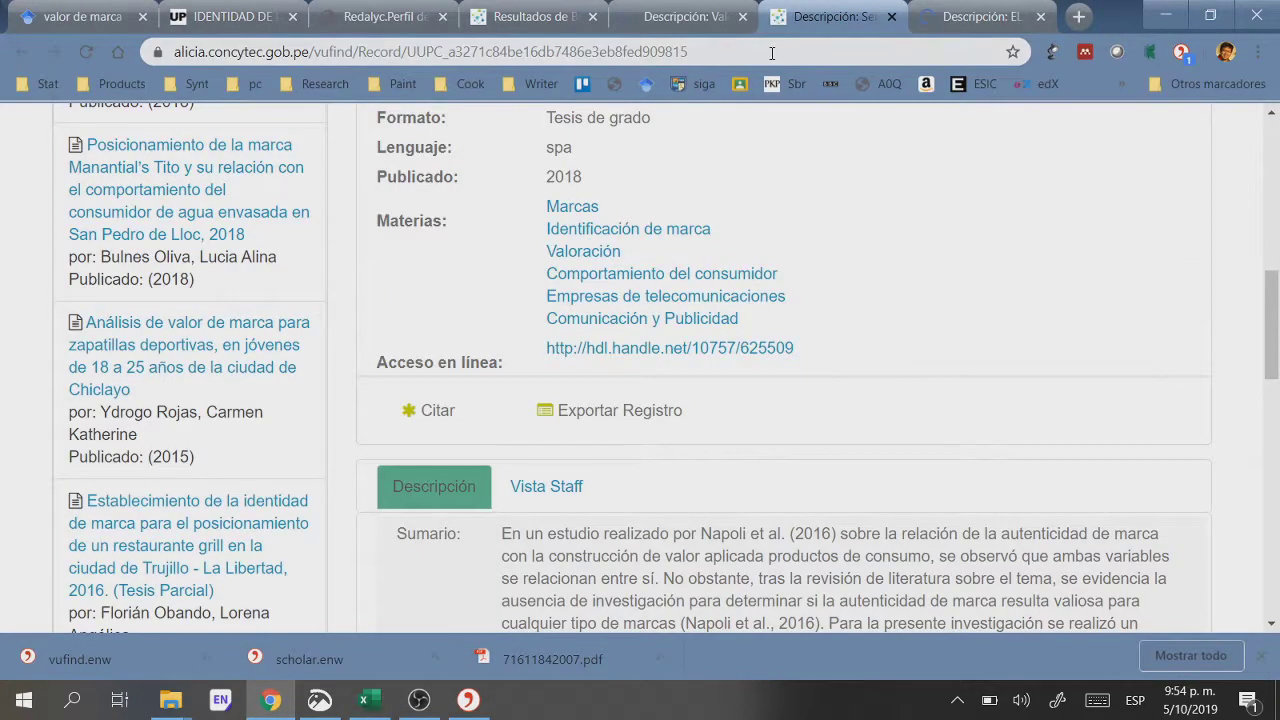
click(728, 51)
text(renati)
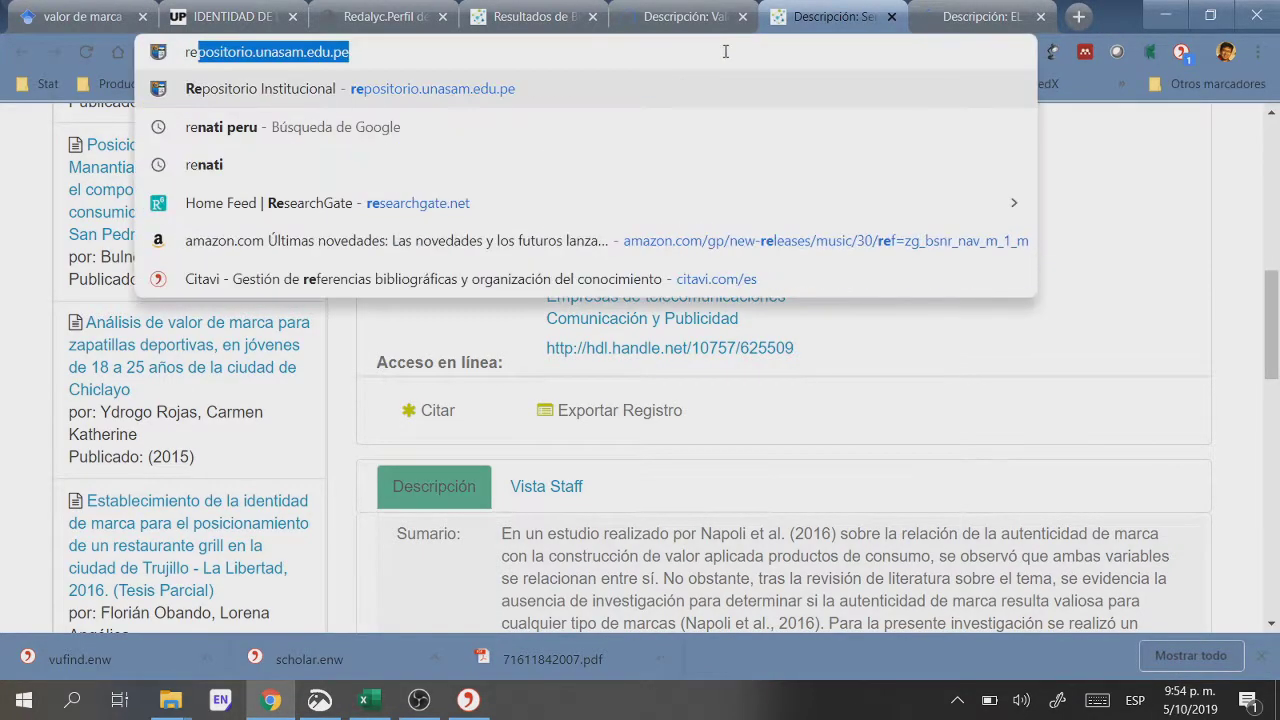
key(Return)
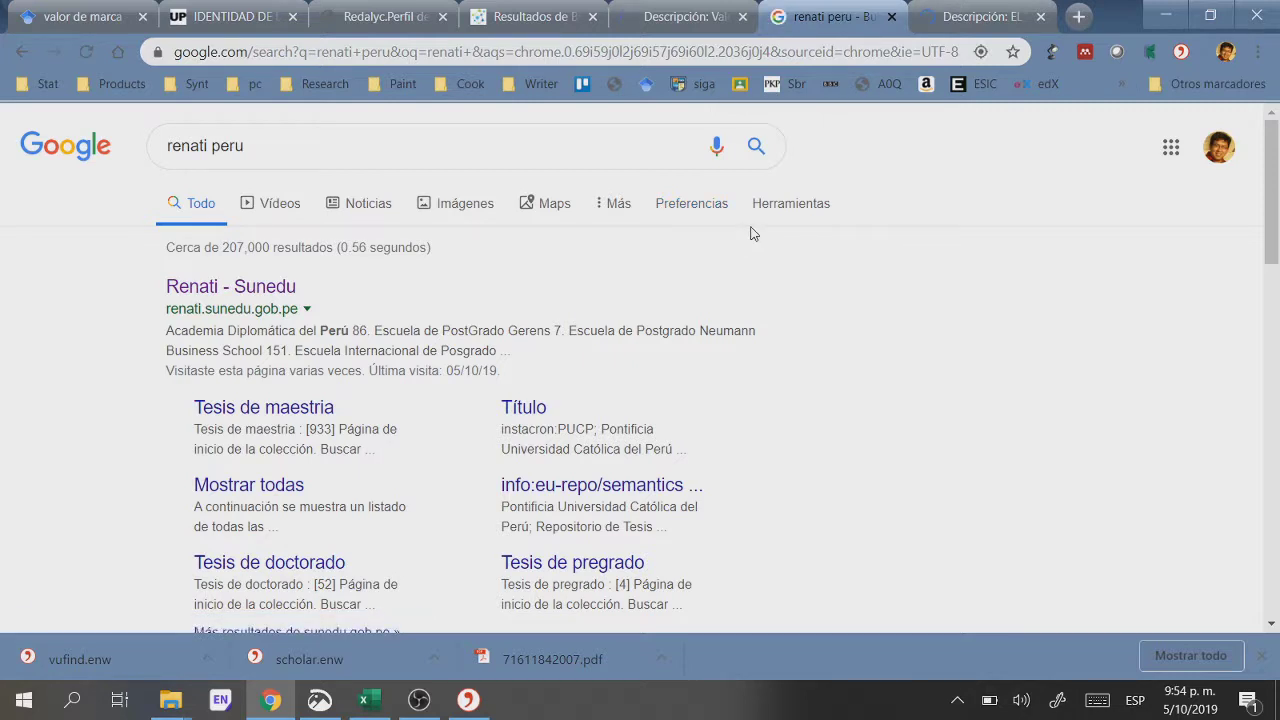
click(230, 288)
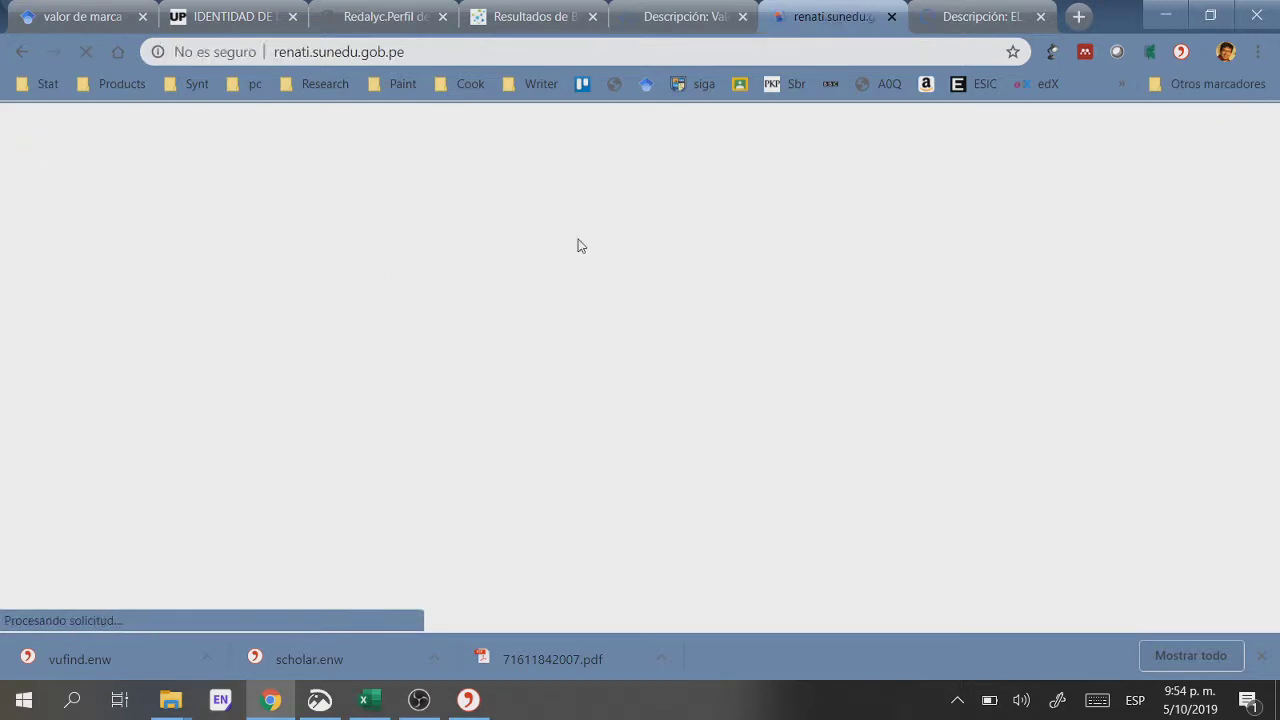
click(1258, 655)
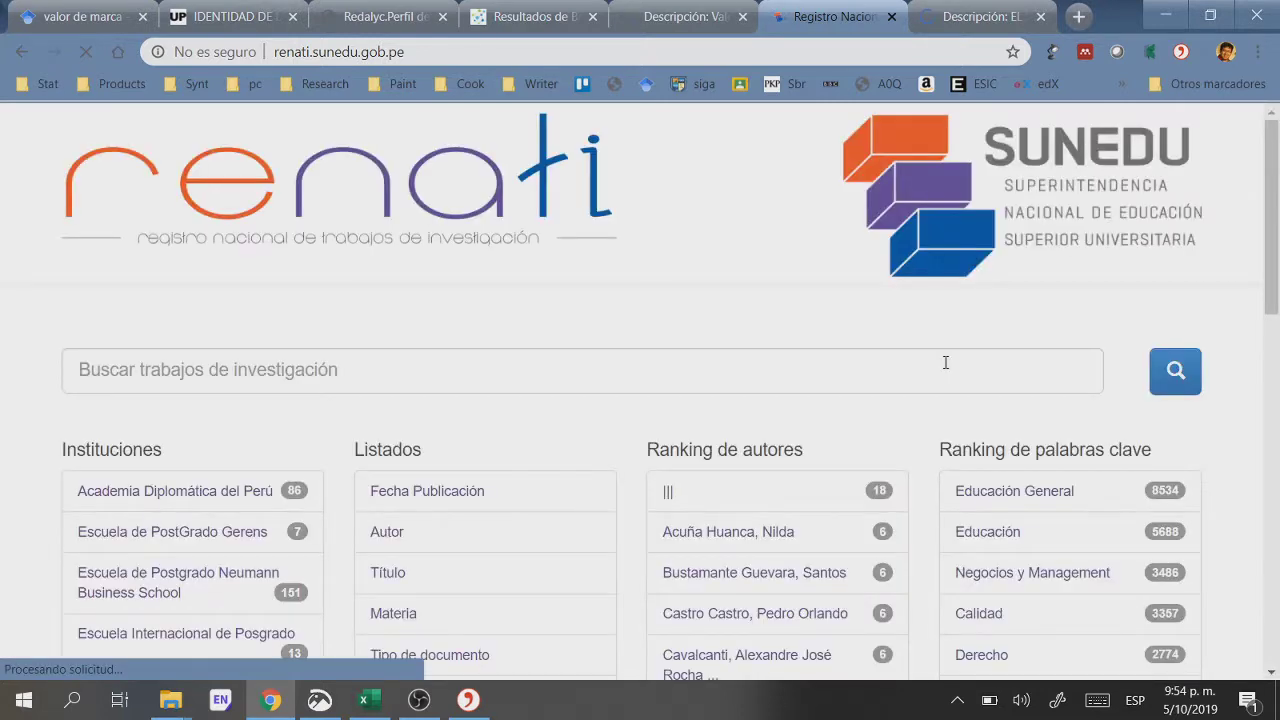
scroll(949, 341, down, 6)
scroll(949, 341, up, 6)
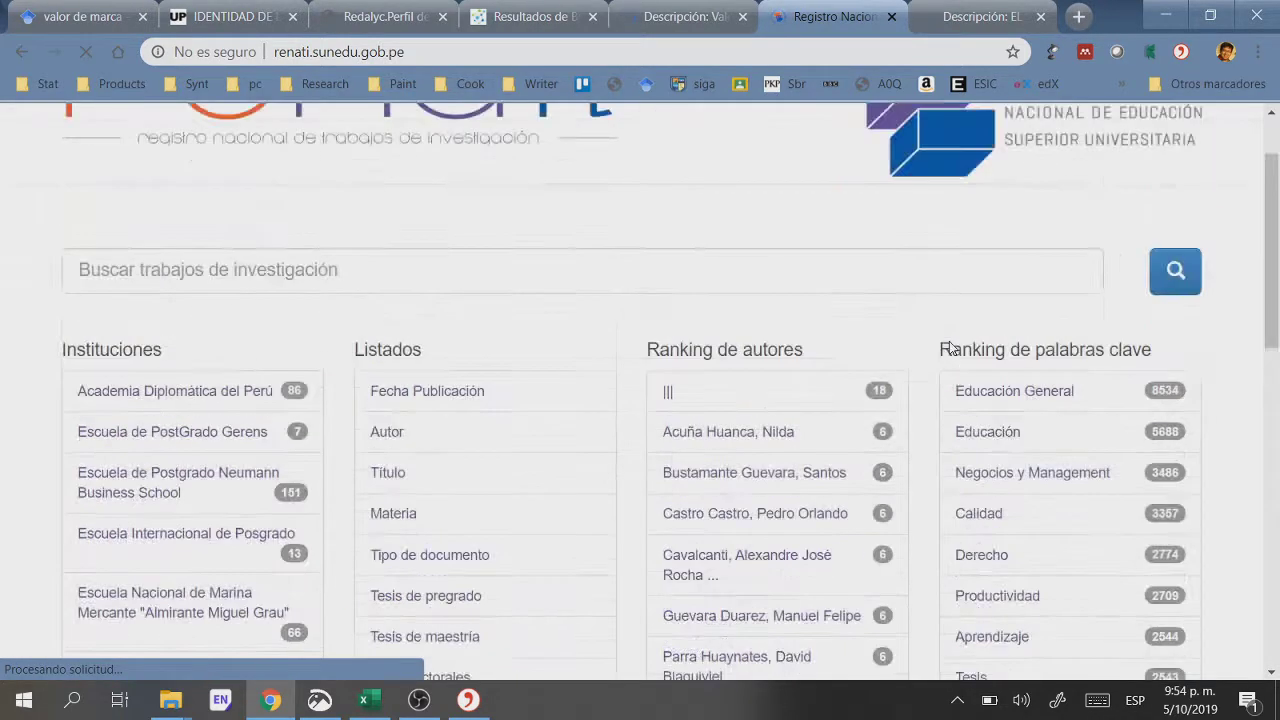
Step: Switch to Excel and review the Tesis and Archivo bibliográfico entries of the Renati (SUNEDU) row
click(364, 700)
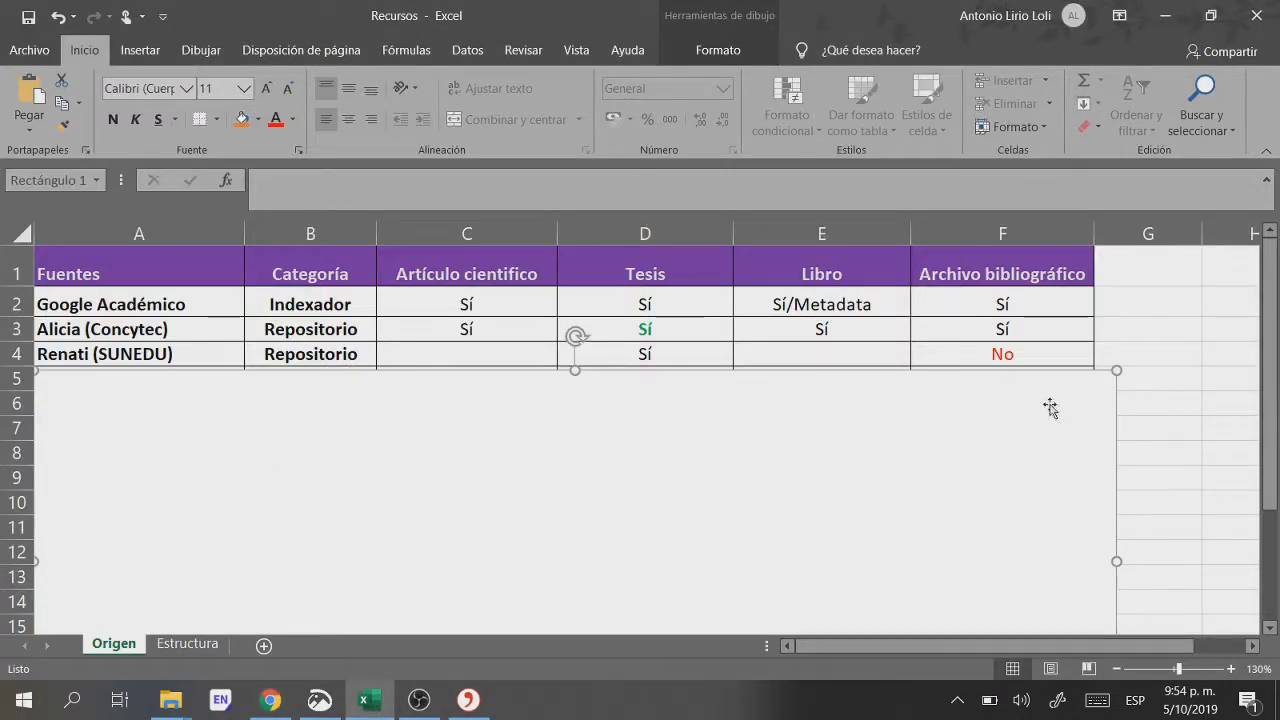
click(1185, 376)
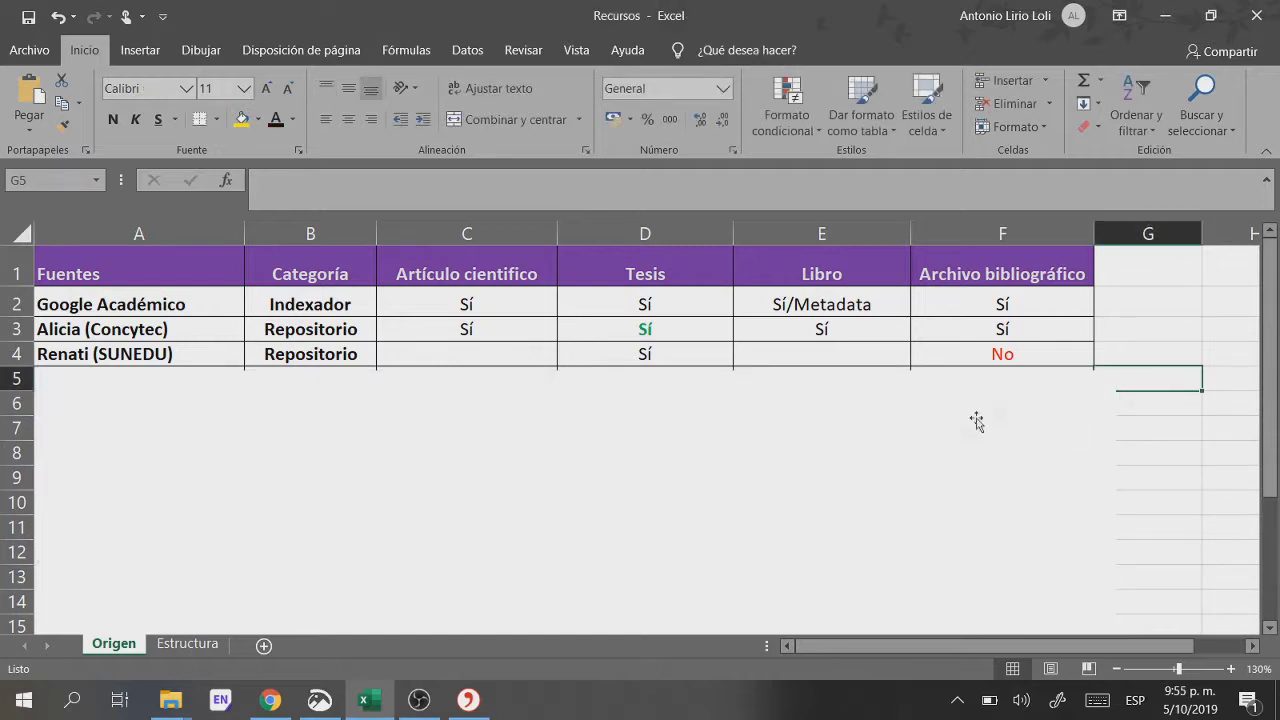
click(660, 358)
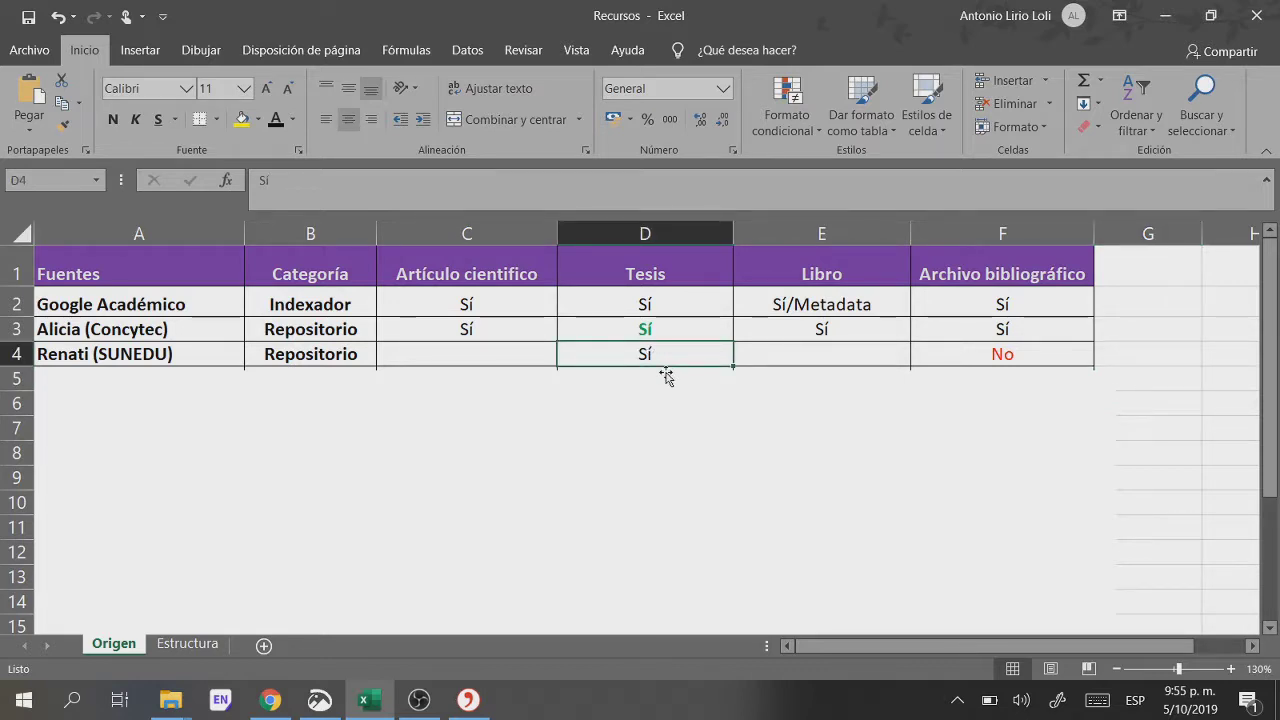
click(998, 354)
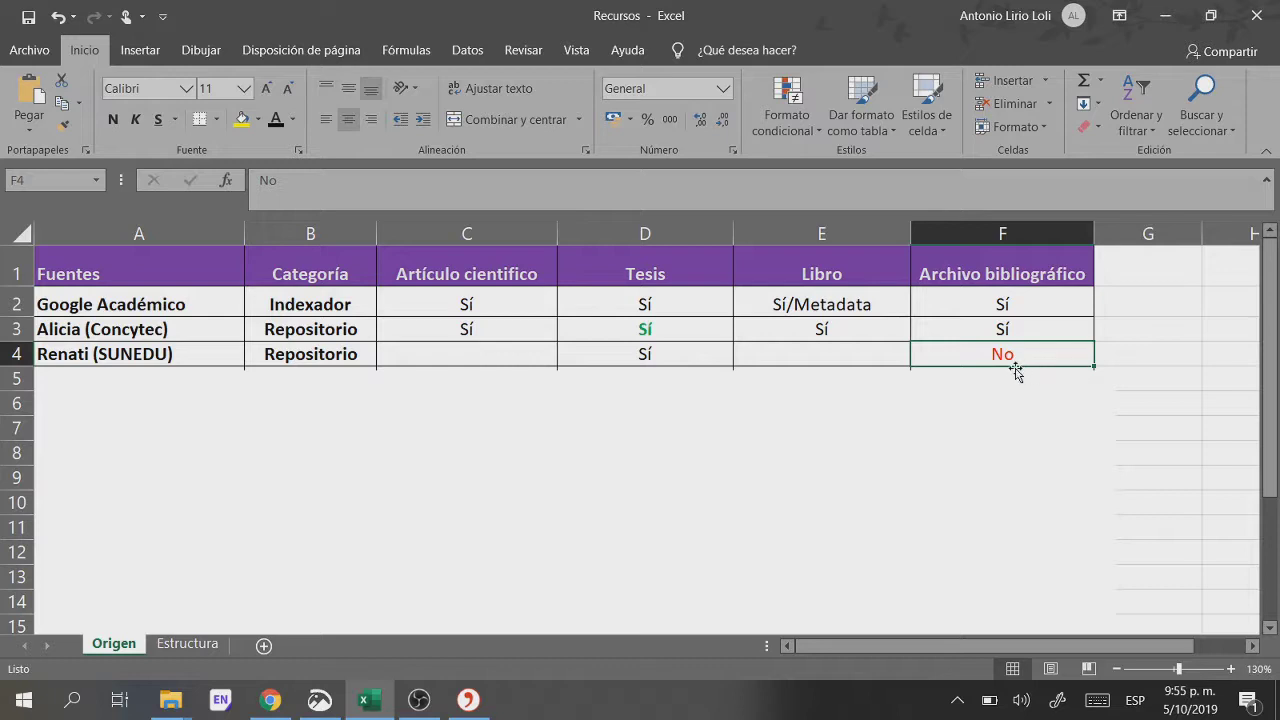
Step: Switch back to Chrome and search the Renati repository for "valor de marca"
click(270, 700)
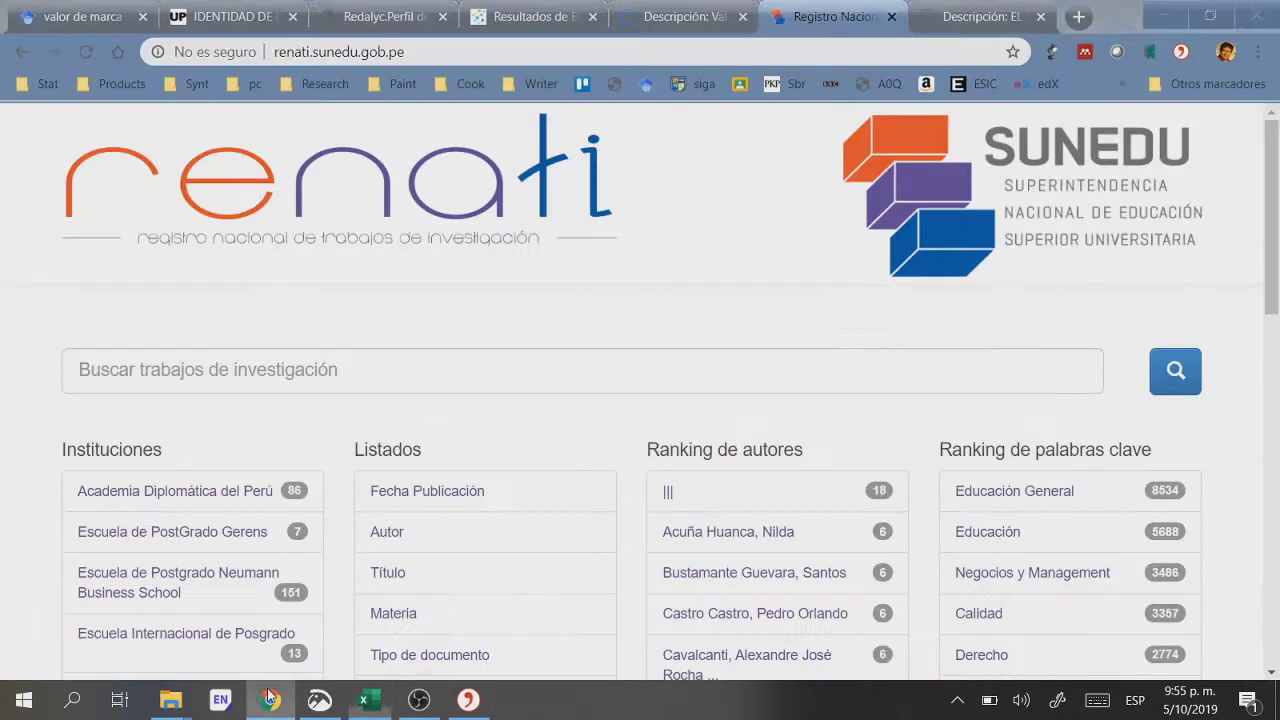
click(247, 376)
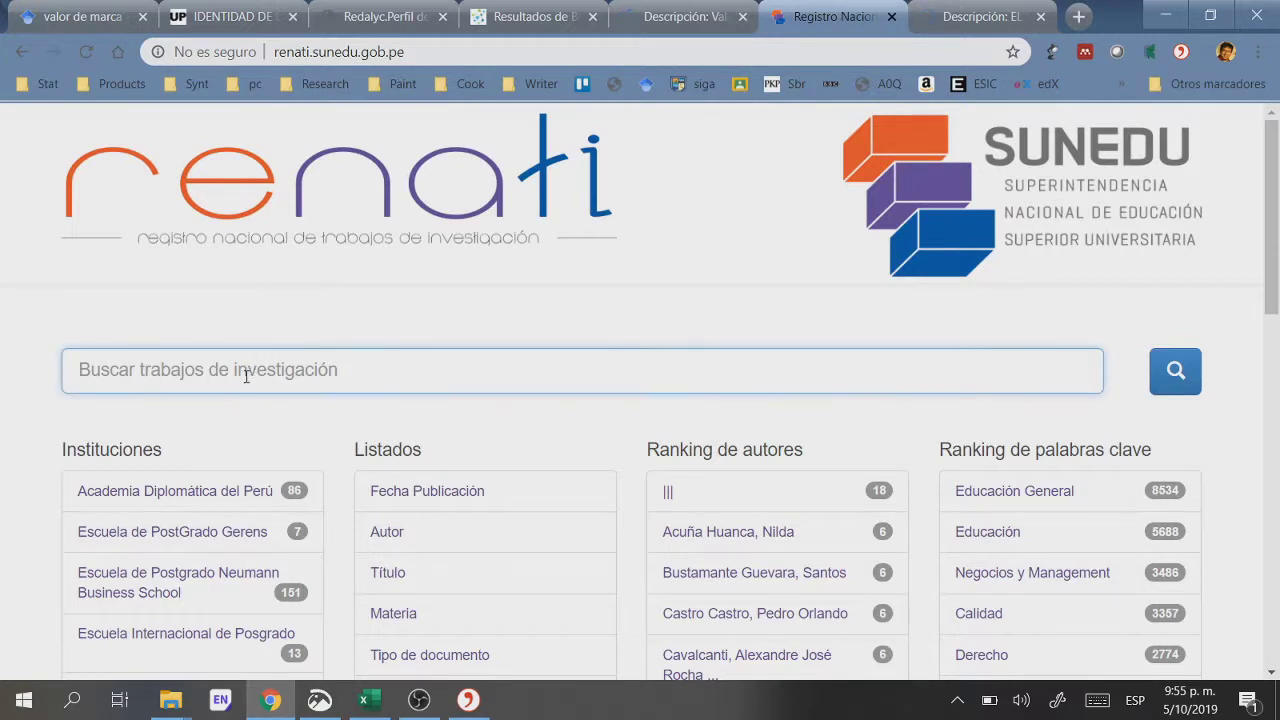
text(valor de )
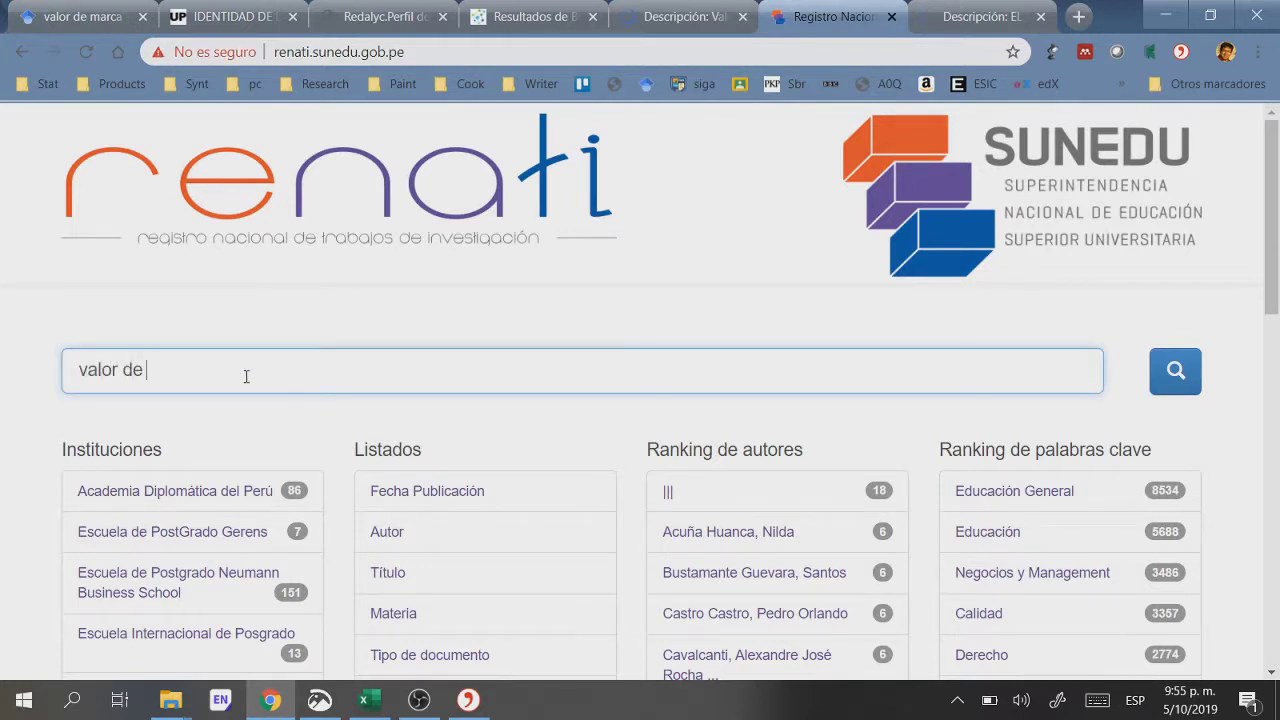
text(marca)
key(Return)
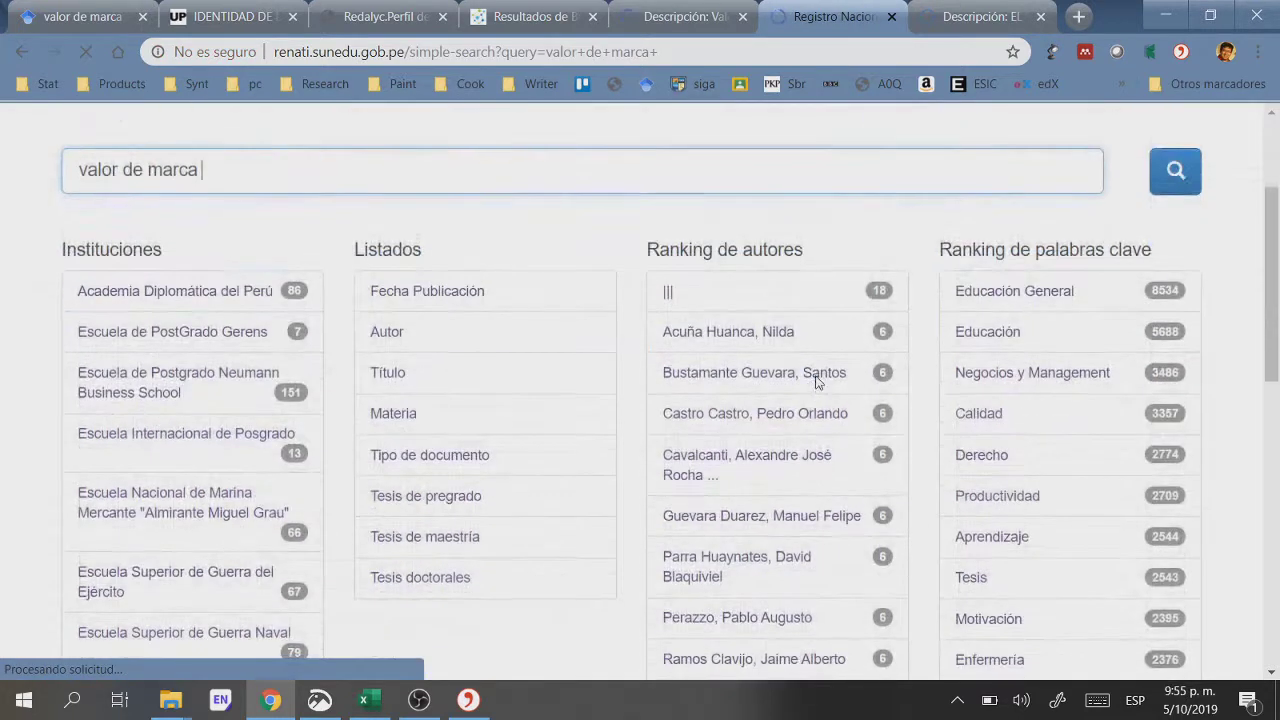
Step: Browse the Renati results and open the doctoral thesis "Dimensiones del valor de Marca, como factor de Competitividad en el Mercado Avícola Regional - 2016"
scroll(815, 370, down, 3)
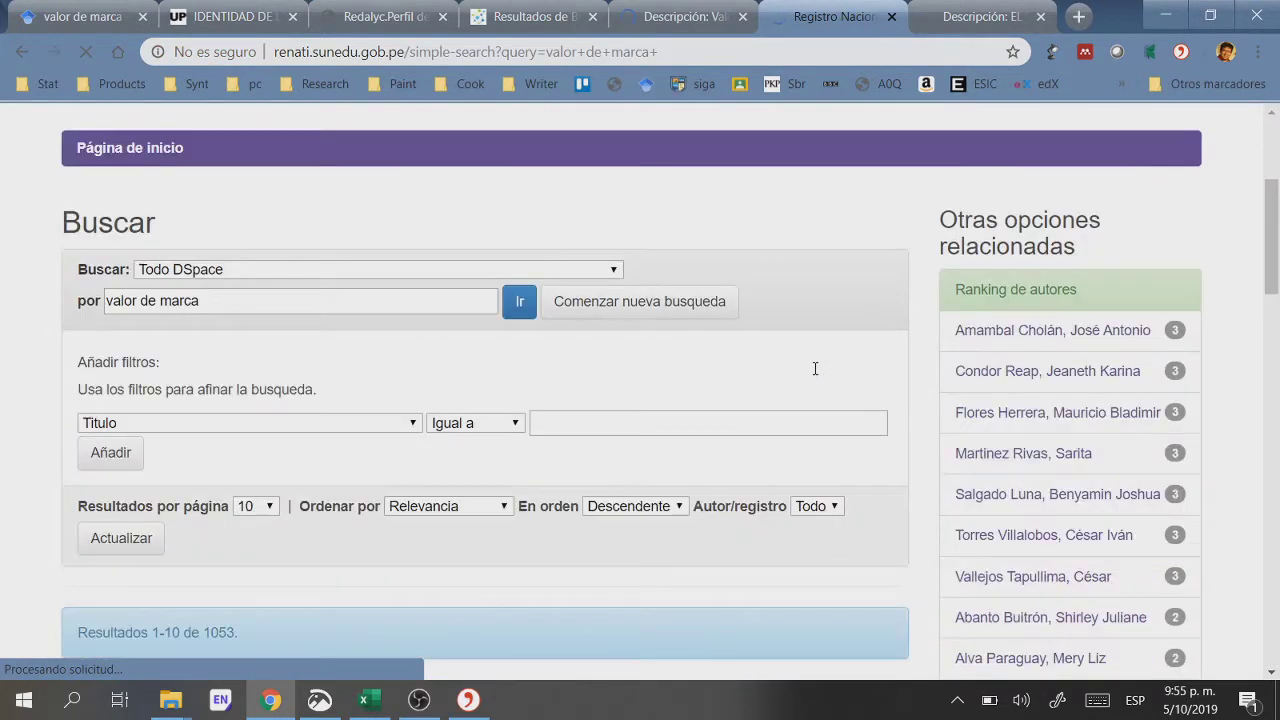
scroll(815, 369, down, 5)
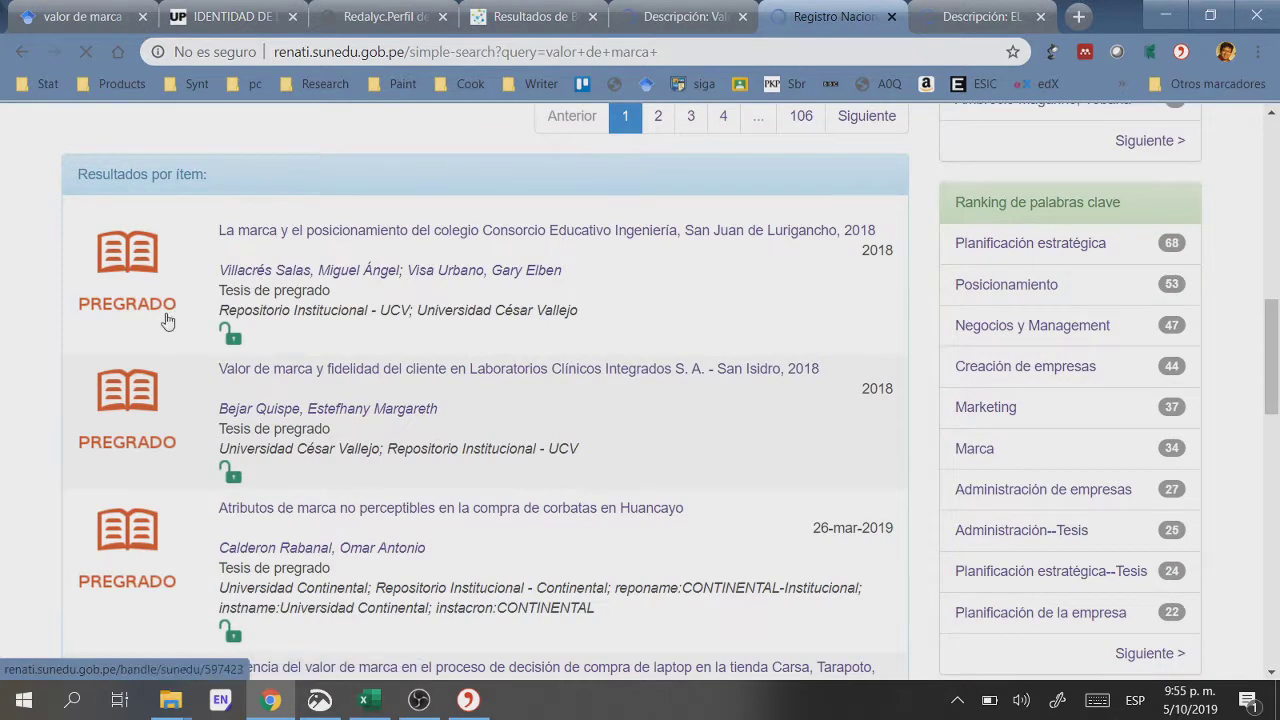
scroll(166, 320, down, 2)
scroll(168, 395, down, 6)
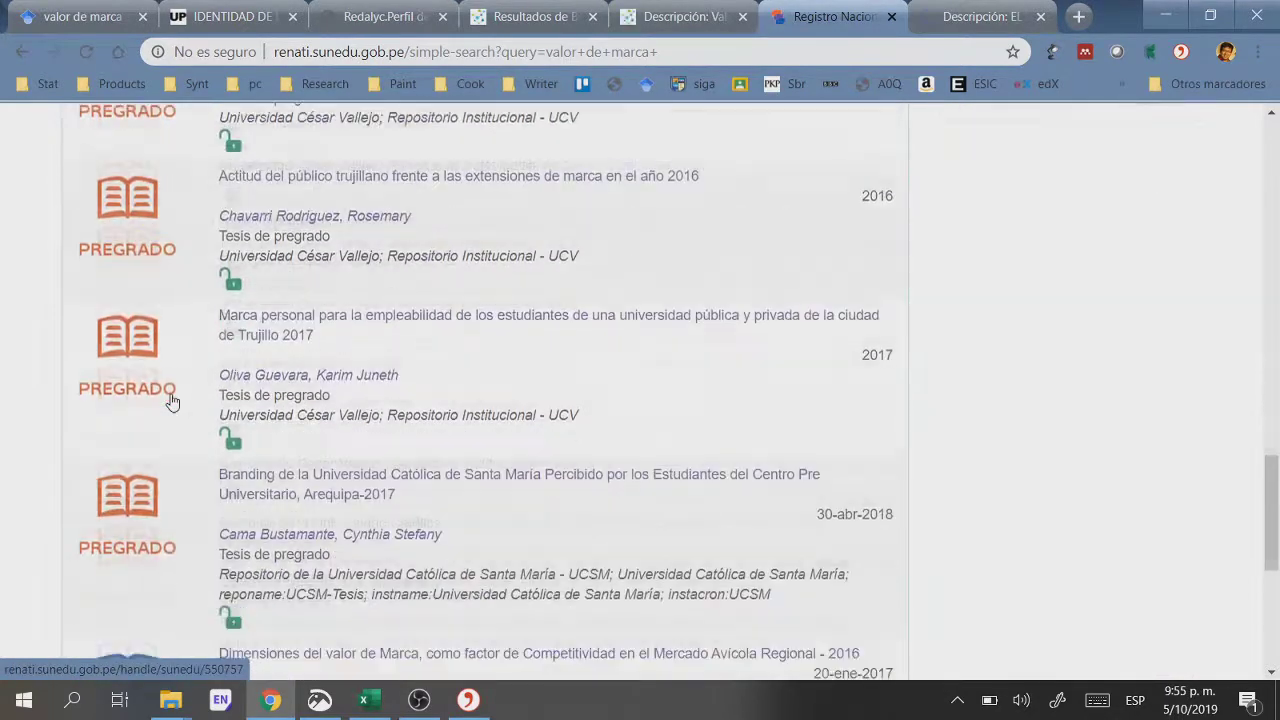
scroll(170, 400, down, 3)
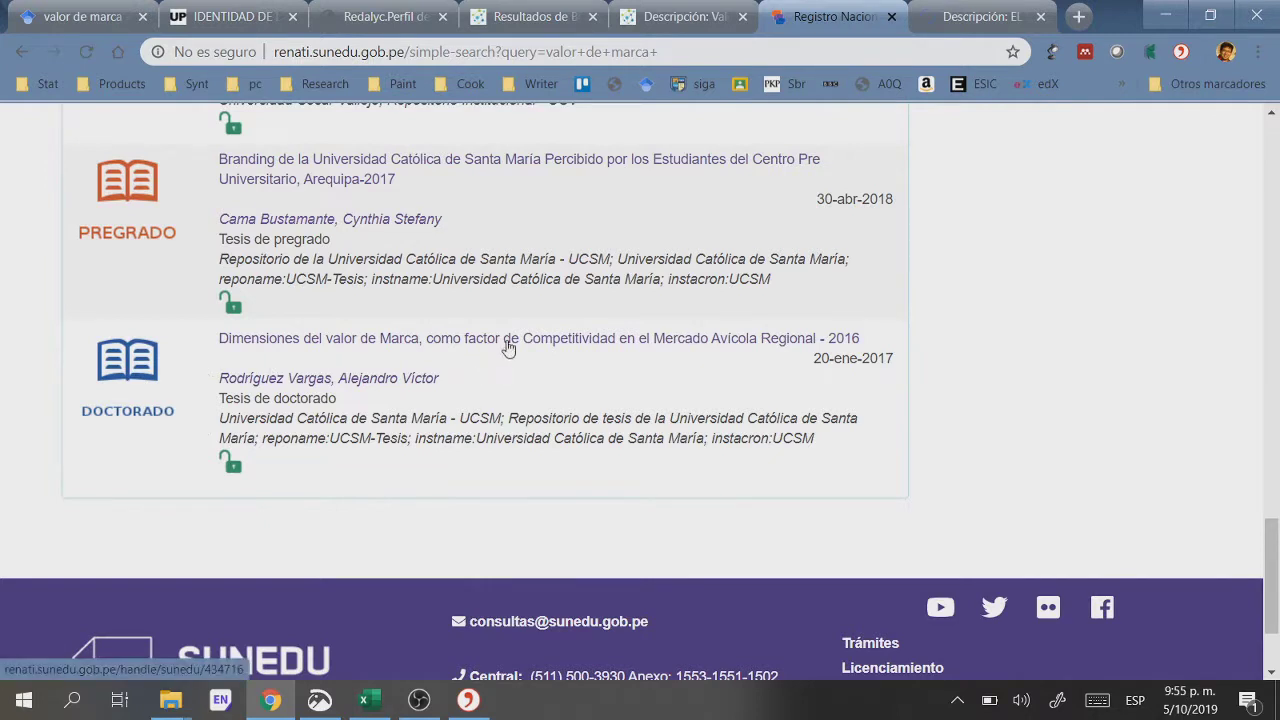
click(372, 334)
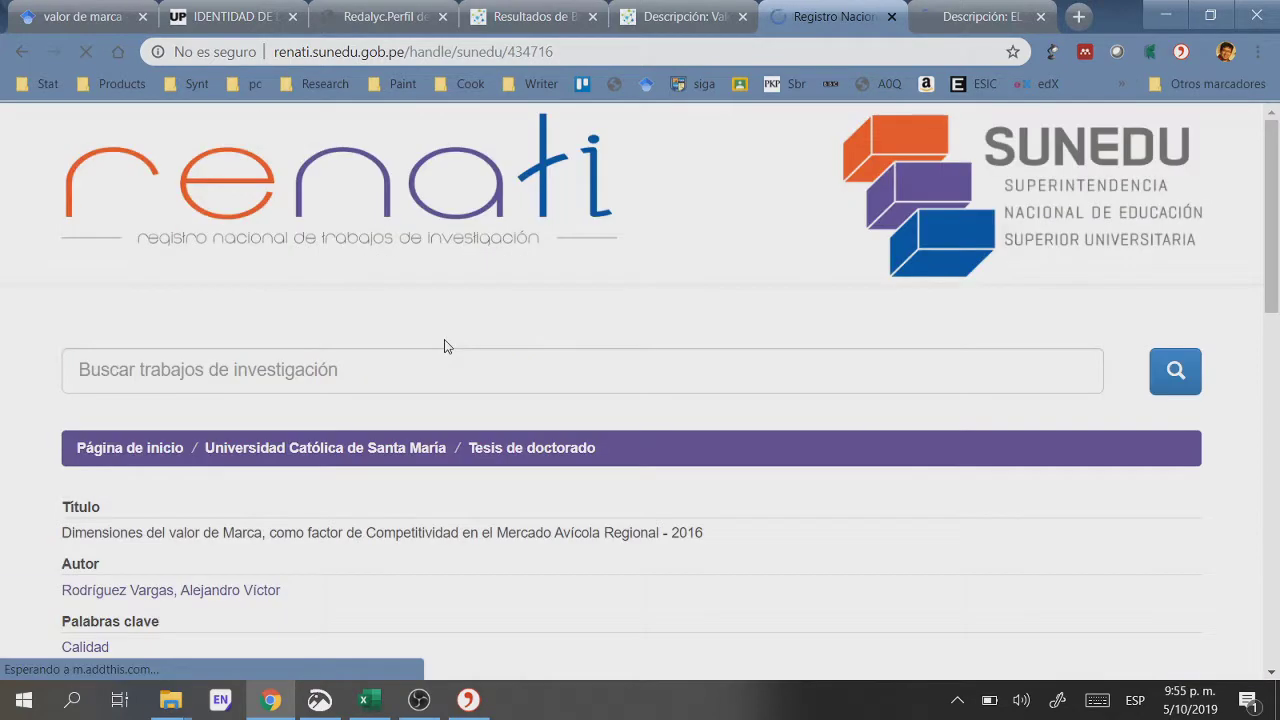
Step: Examine the doctoral thesis record's keywords, publication details, abstract, URI and available options
scroll(688, 338, down, 2)
scroll(688, 338, down, 5)
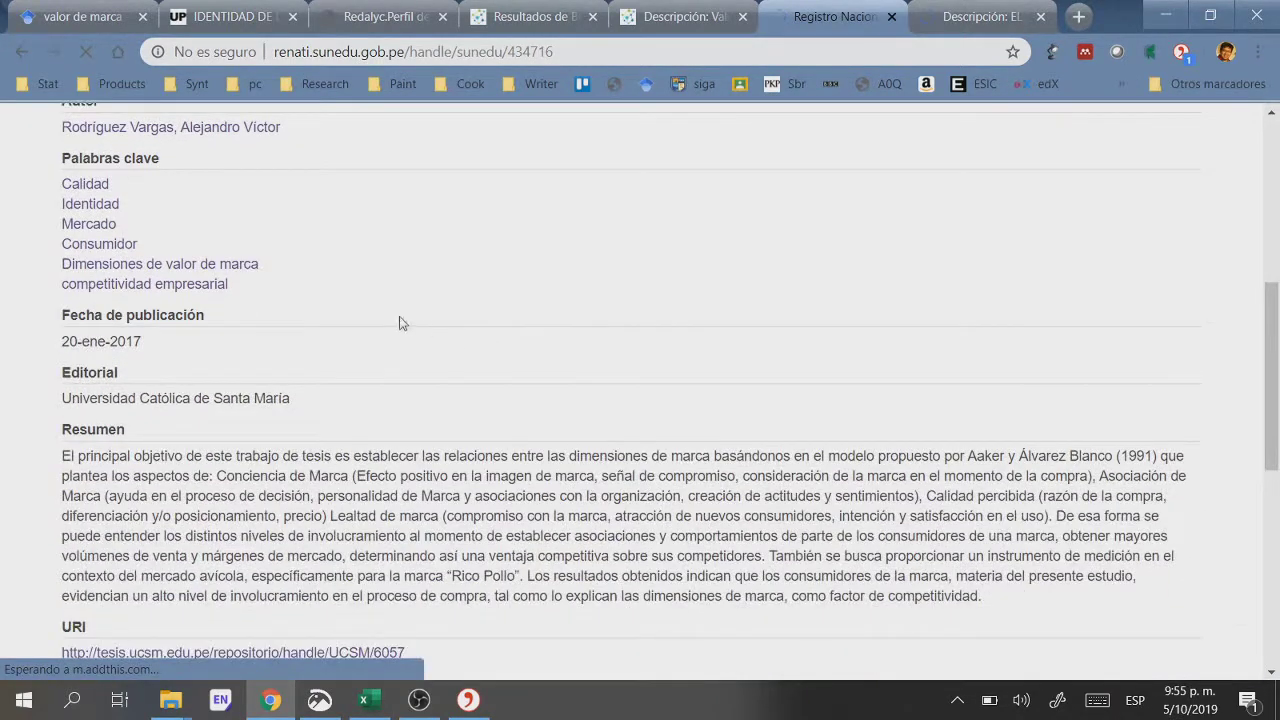
scroll(386, 375, down, 3)
scroll(609, 417, up, 3)
scroll(609, 417, up, 5)
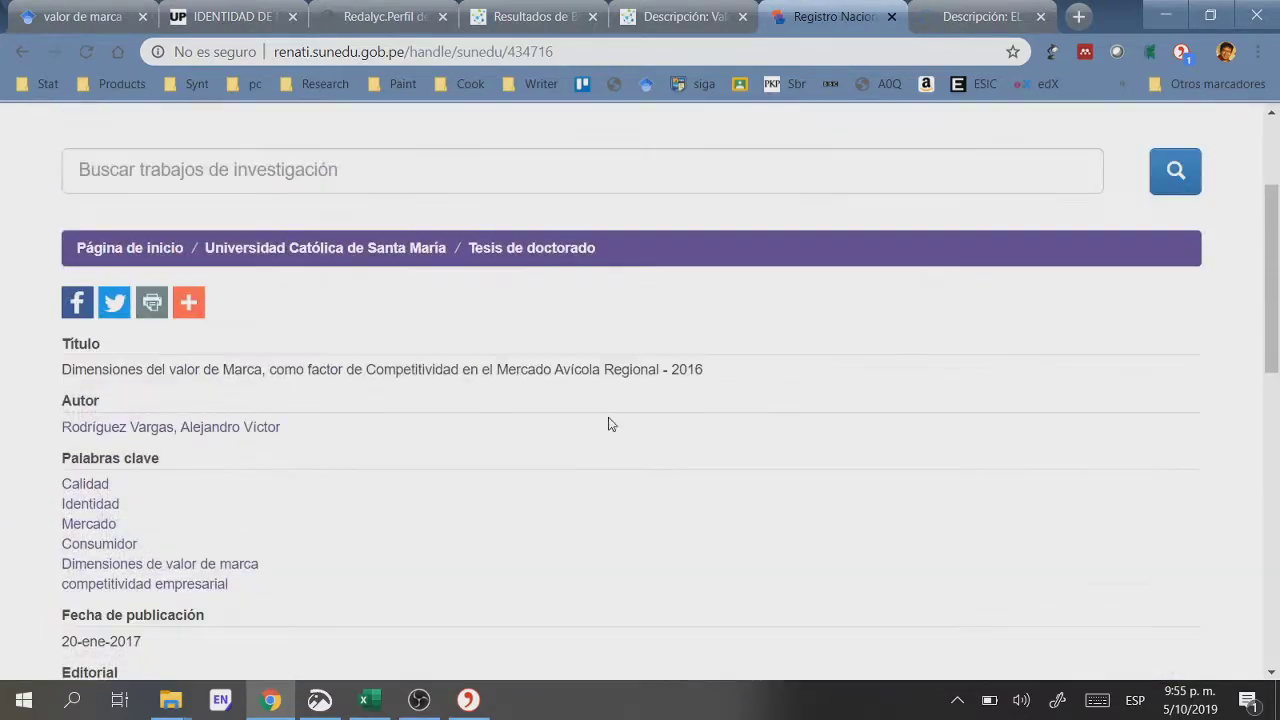
scroll(612, 424, down, 10)
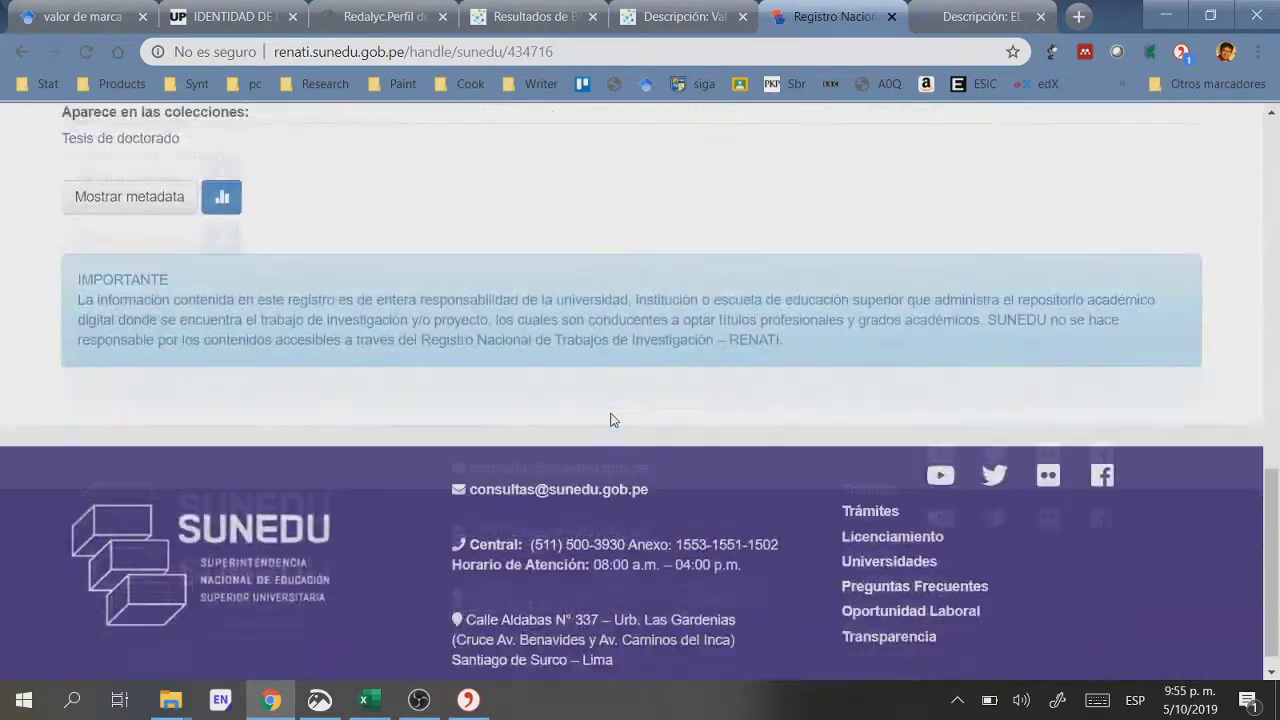
scroll(613, 417, up, 2)
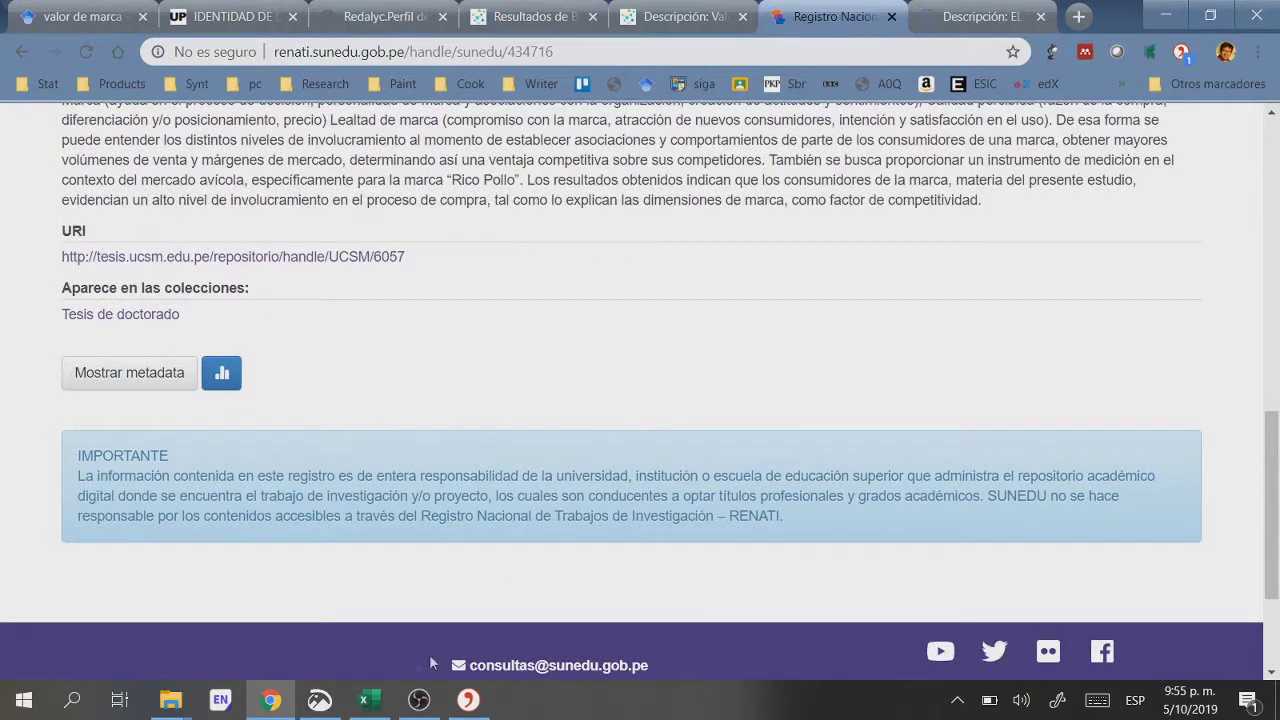
Step: Check the Renati row in the Excel workbook again and return to the thesis record in Chrome
click(372, 700)
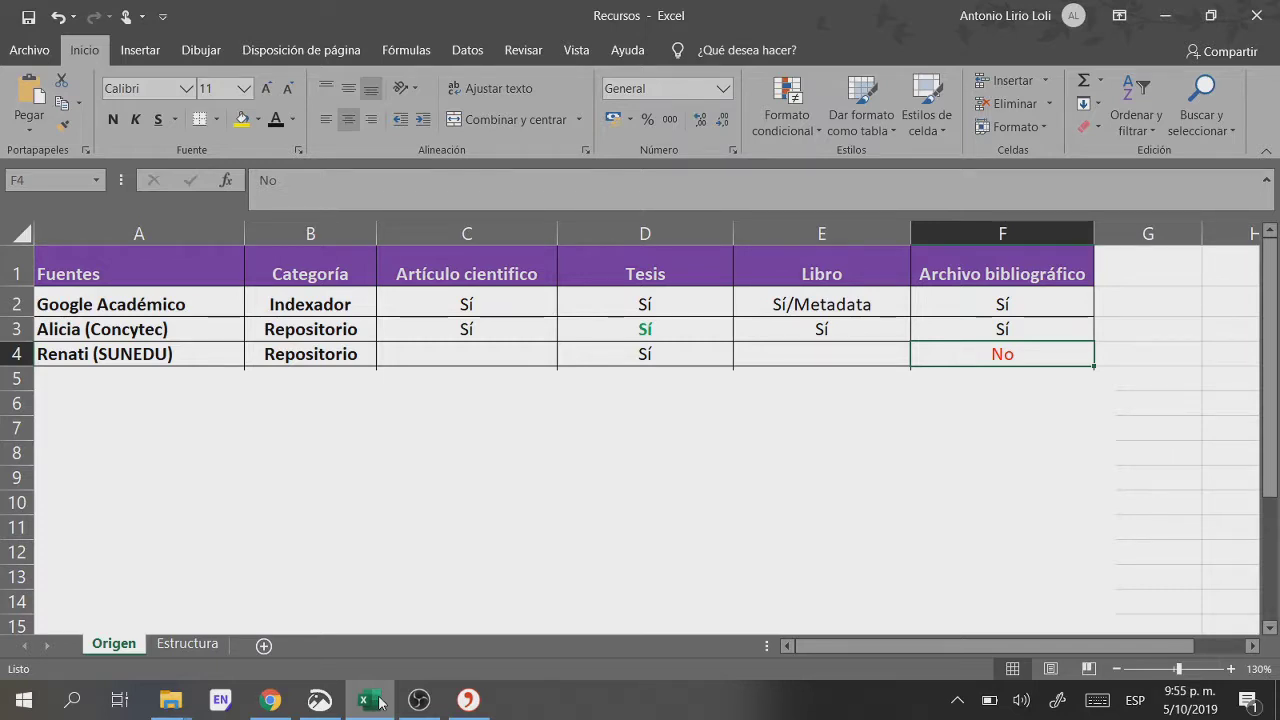
click(379, 703)
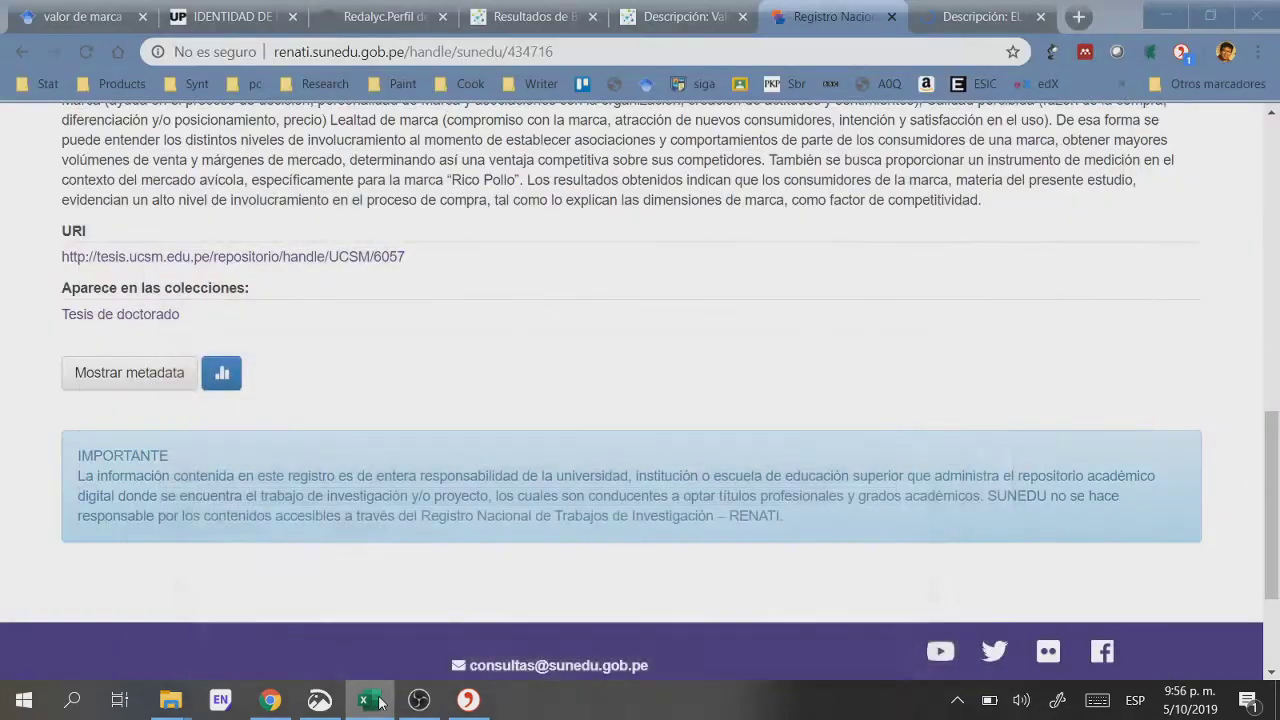
scroll(616, 386, up, 7)
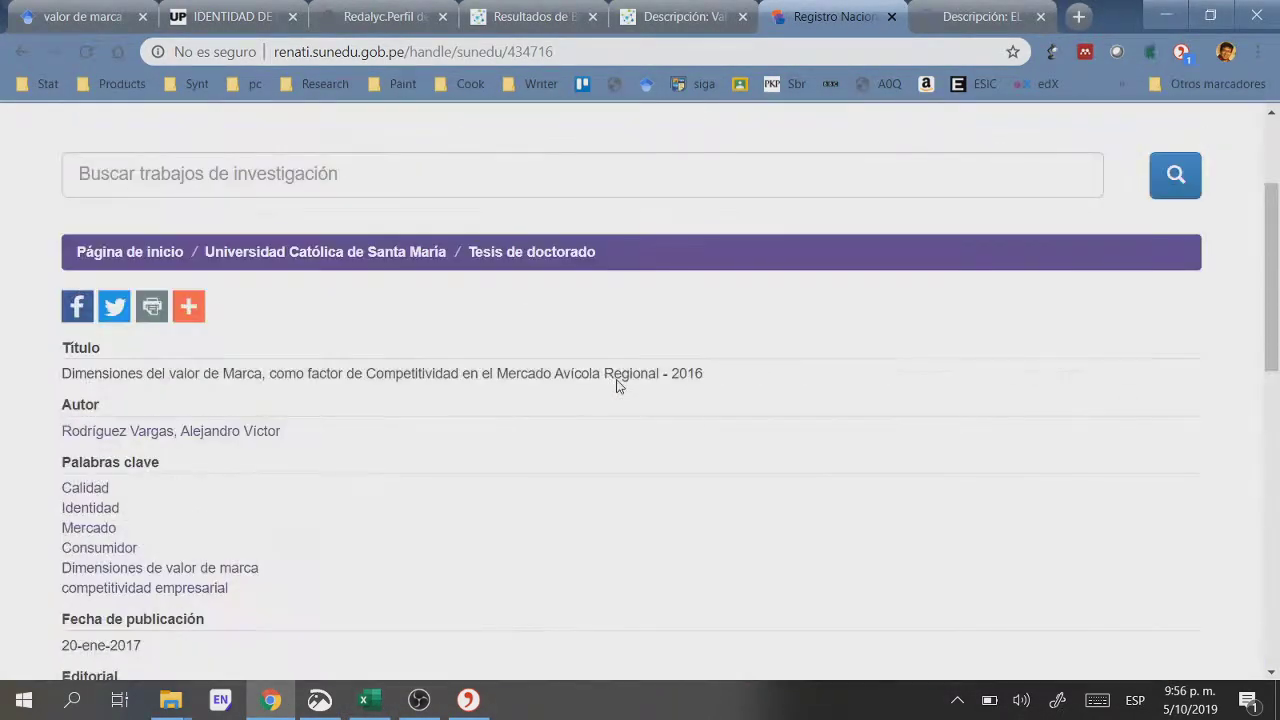
scroll(616, 386, down, 2)
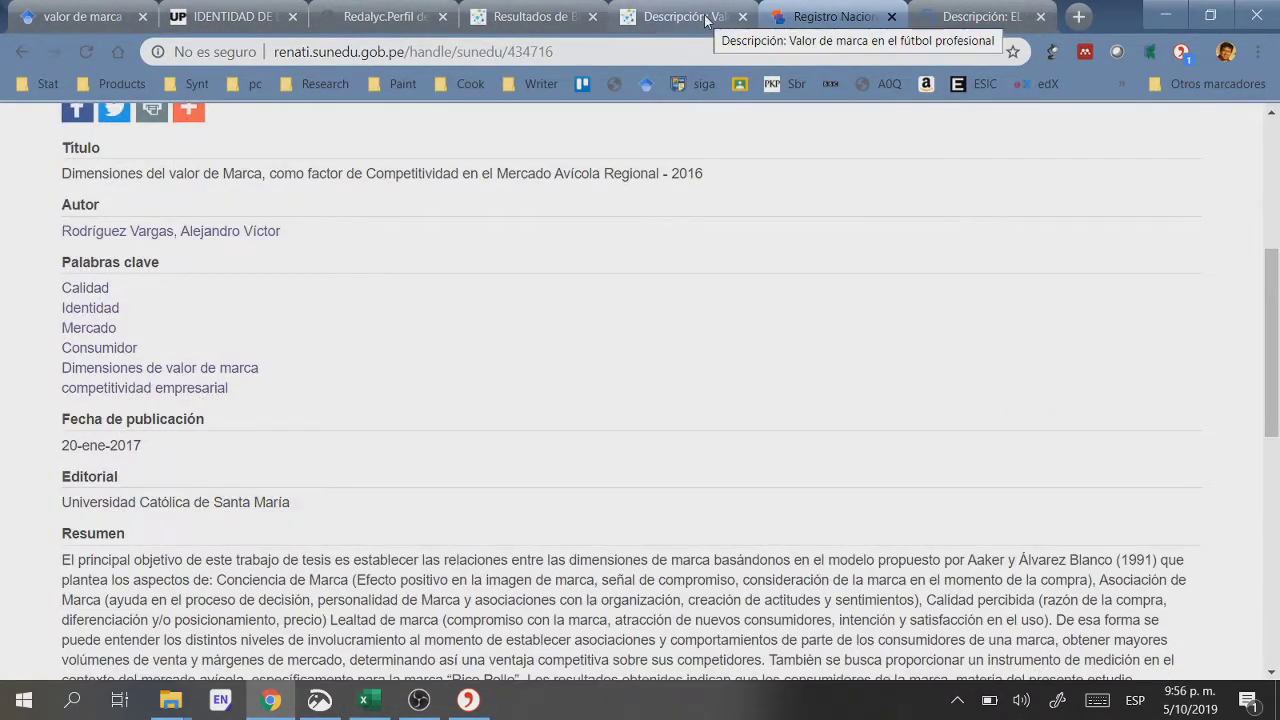
Step: Duplicate the thesis record's browser tab and return the original tab to the "valor de marca" results list
right_click(818, 30)
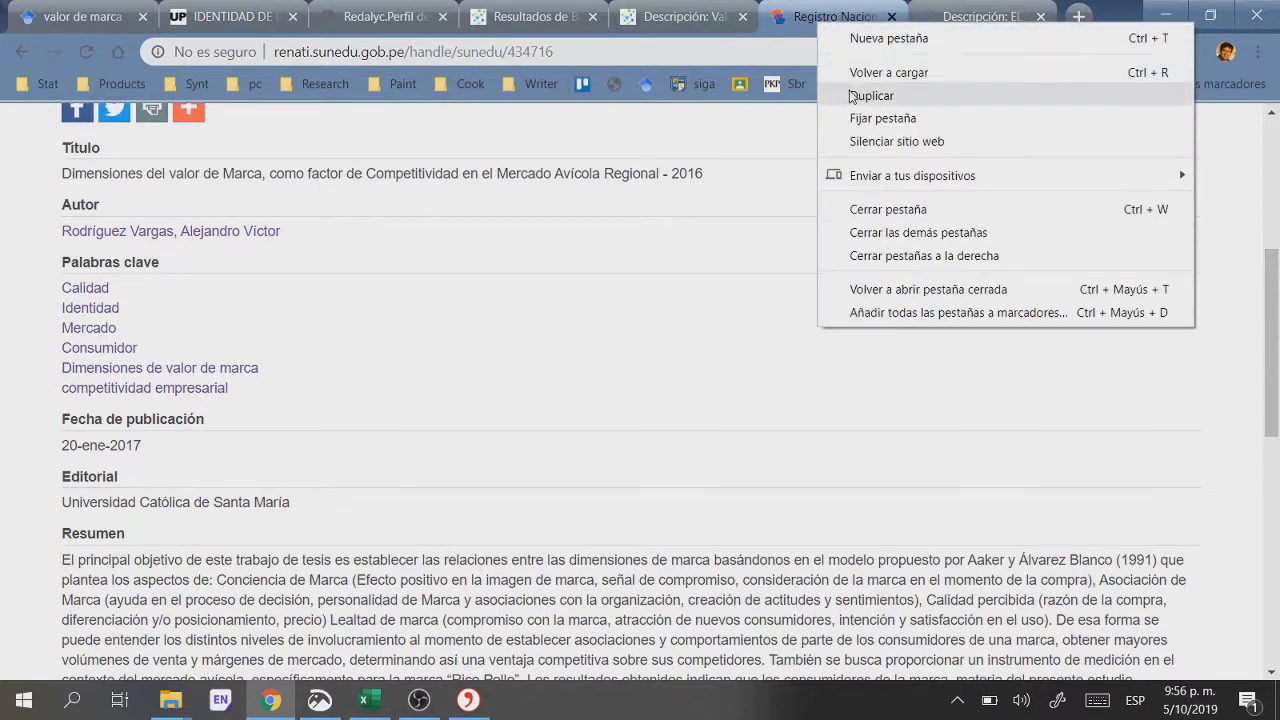
click(854, 93)
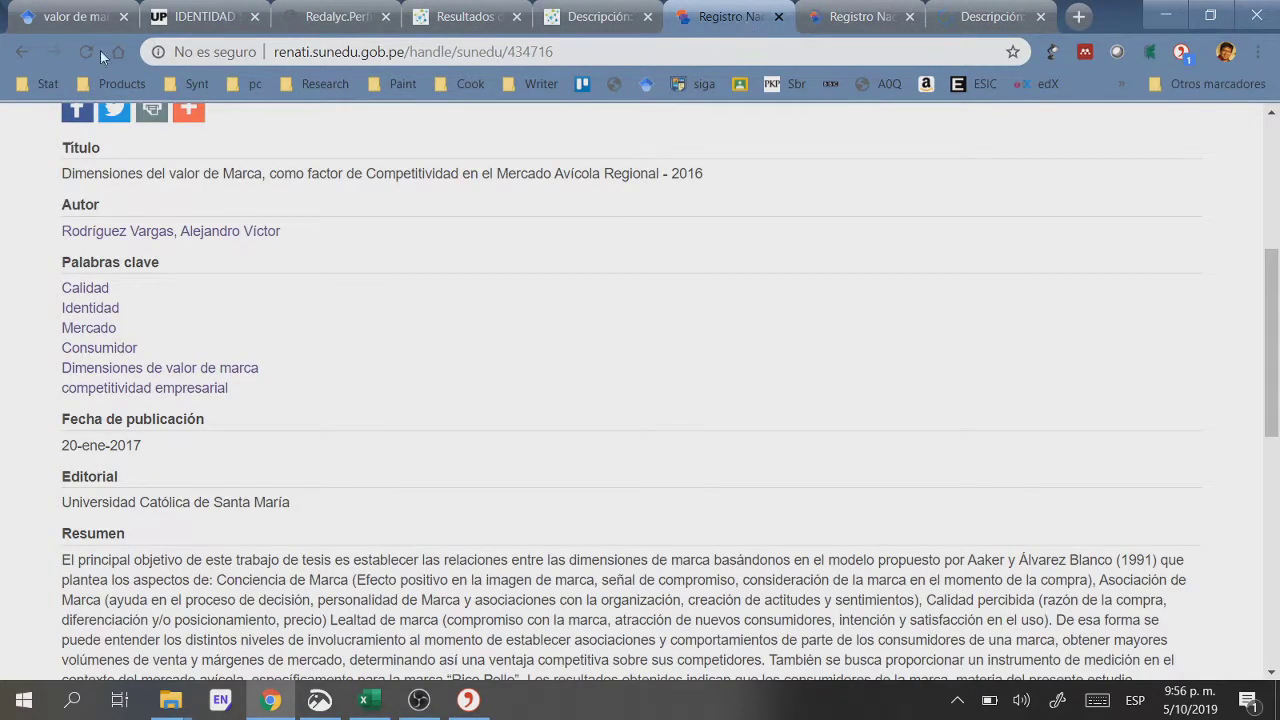
key(F5)
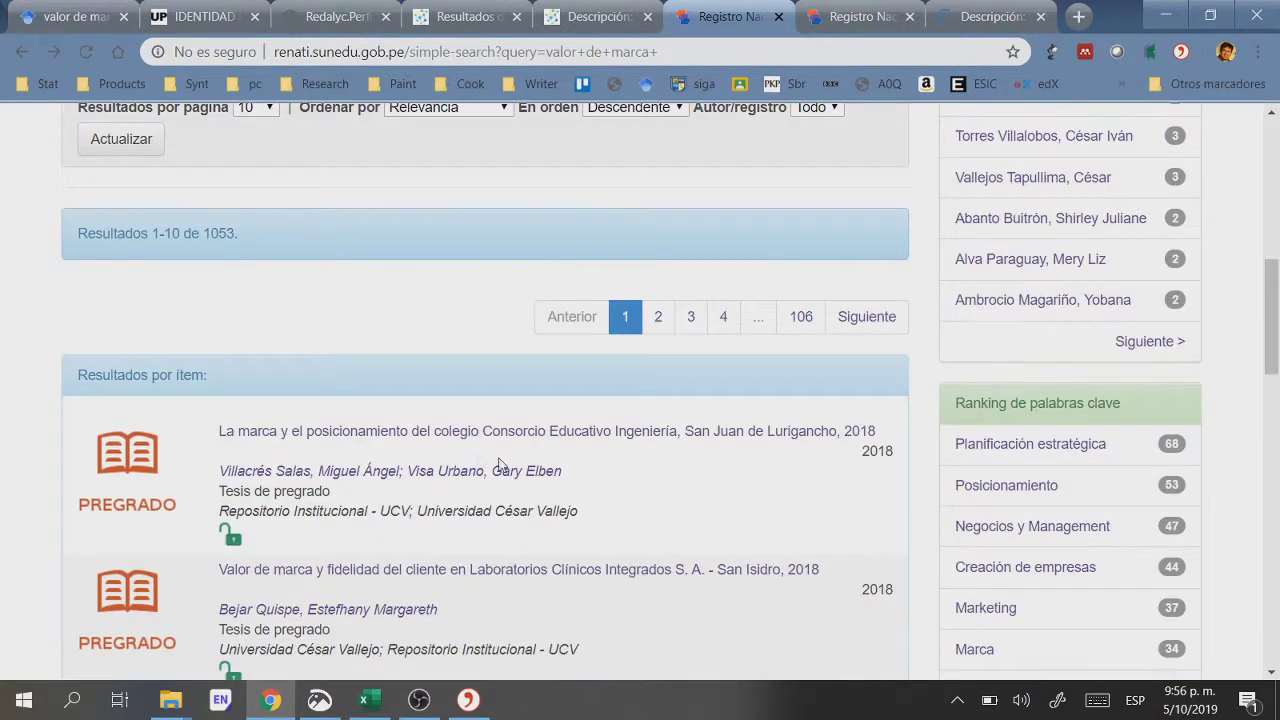
scroll(566, 462, down, 10)
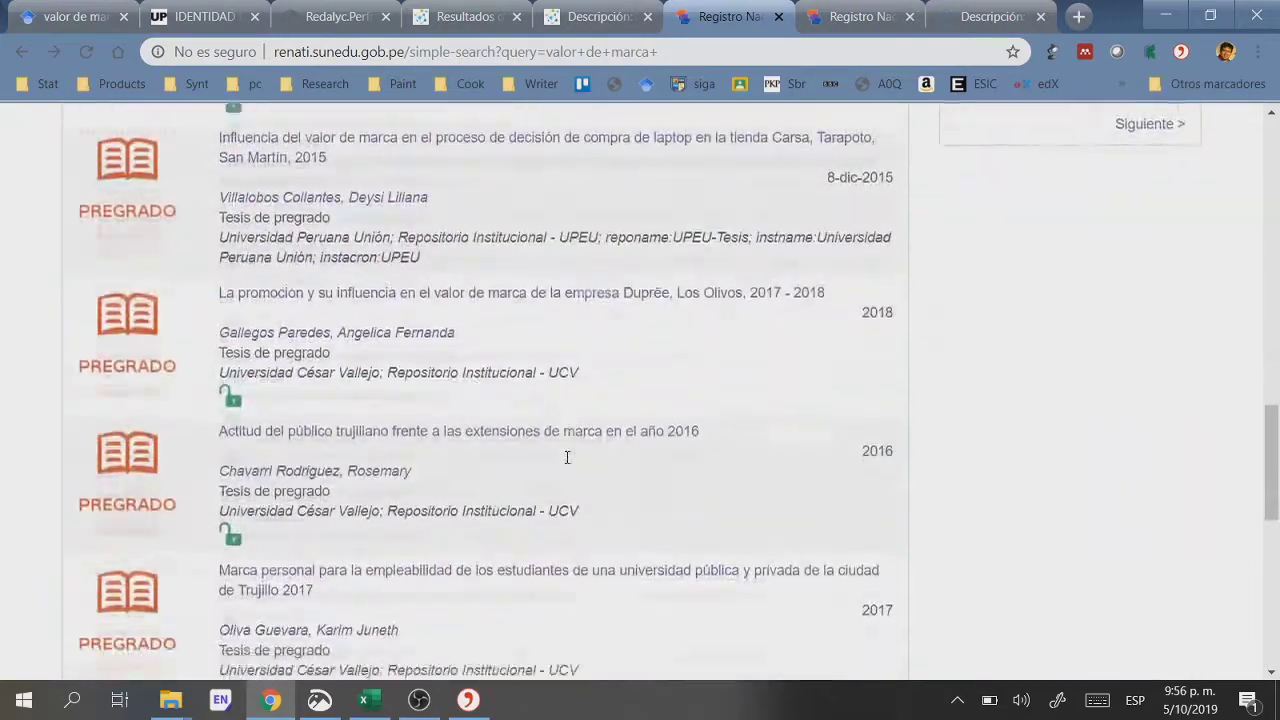
Step: Open the doctoral thesis's university repository page in a new browser tab from the URI in its Renati record
click(828, 20)
scroll(795, 300, down, 7)
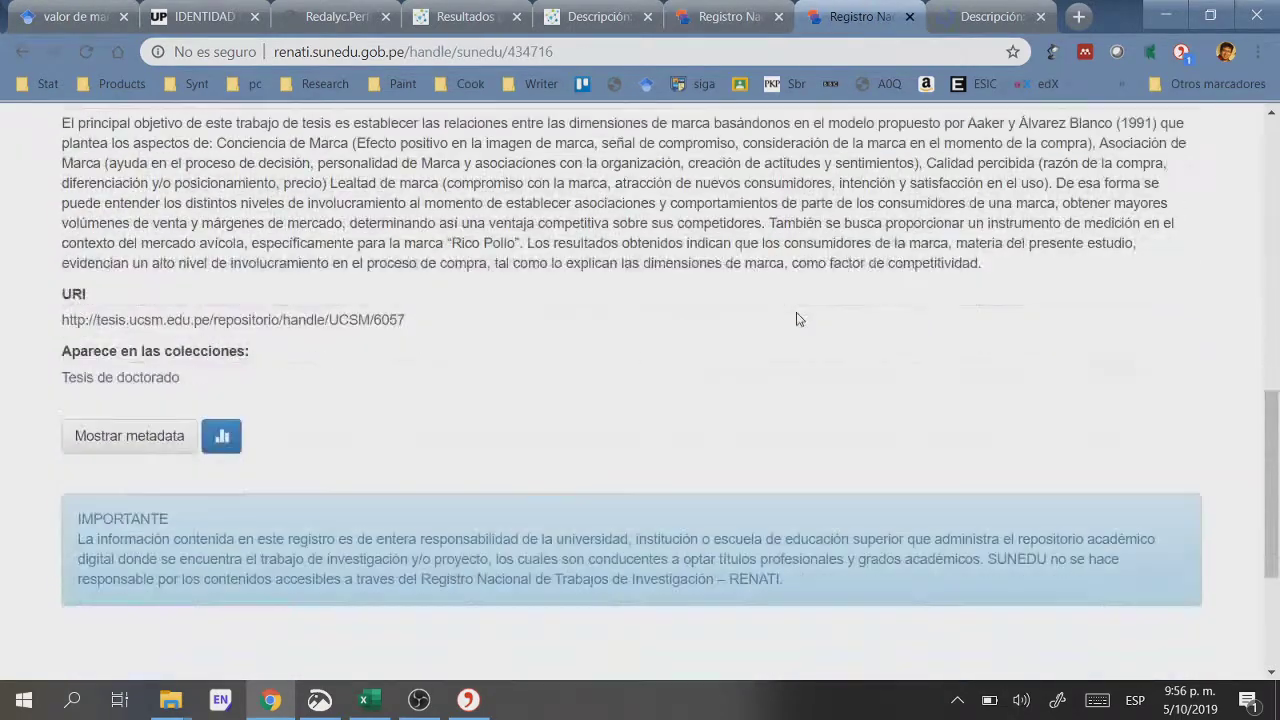
scroll(795, 320, up, 3)
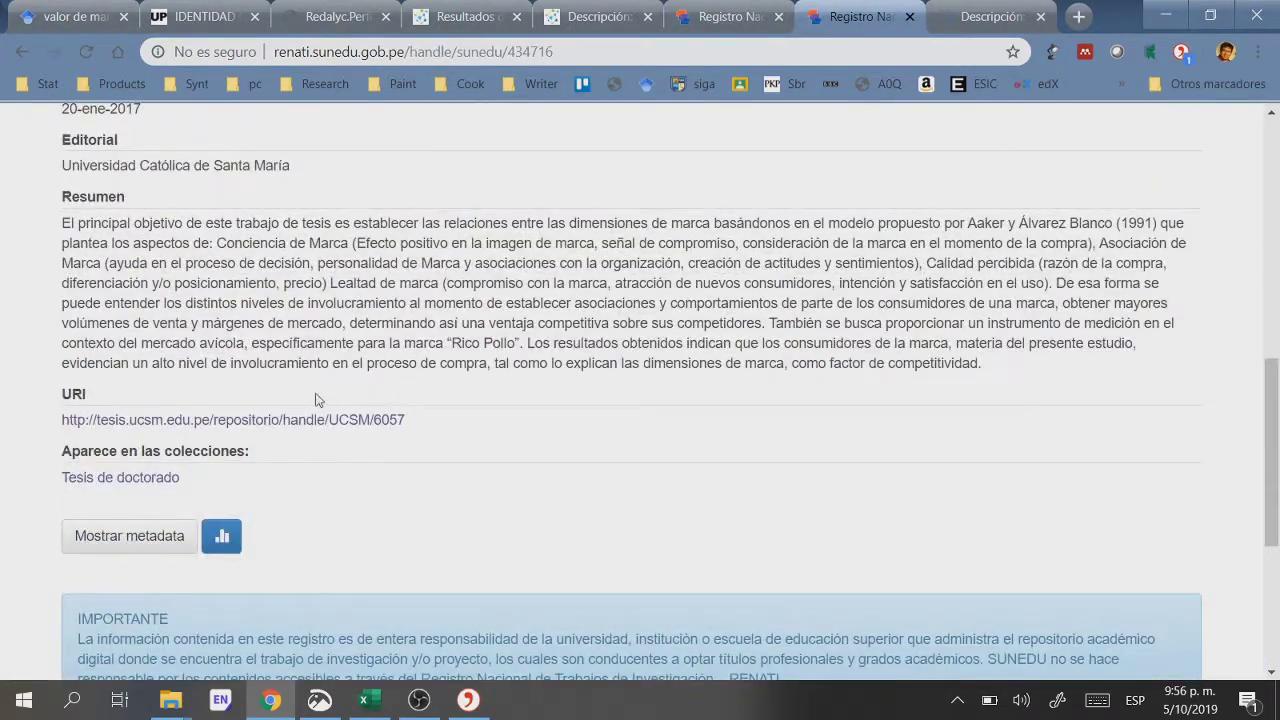
right_click(340, 425)
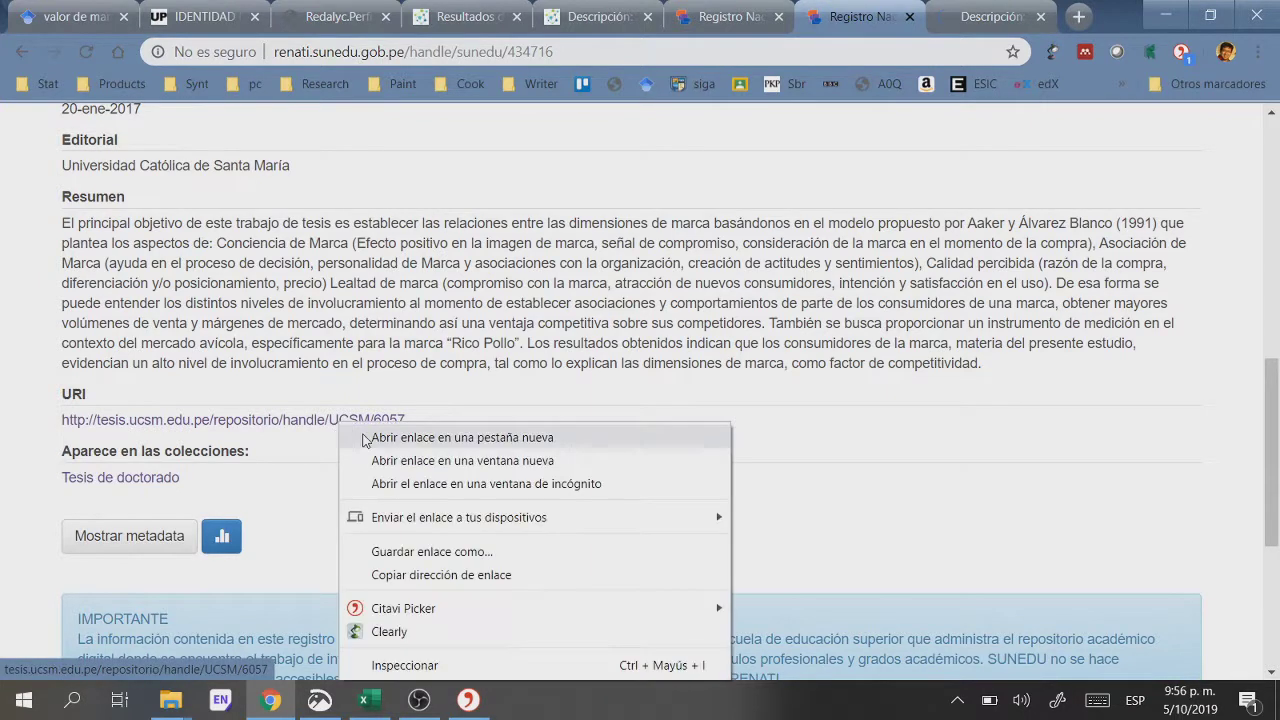
click(410, 433)
click(866, 20)
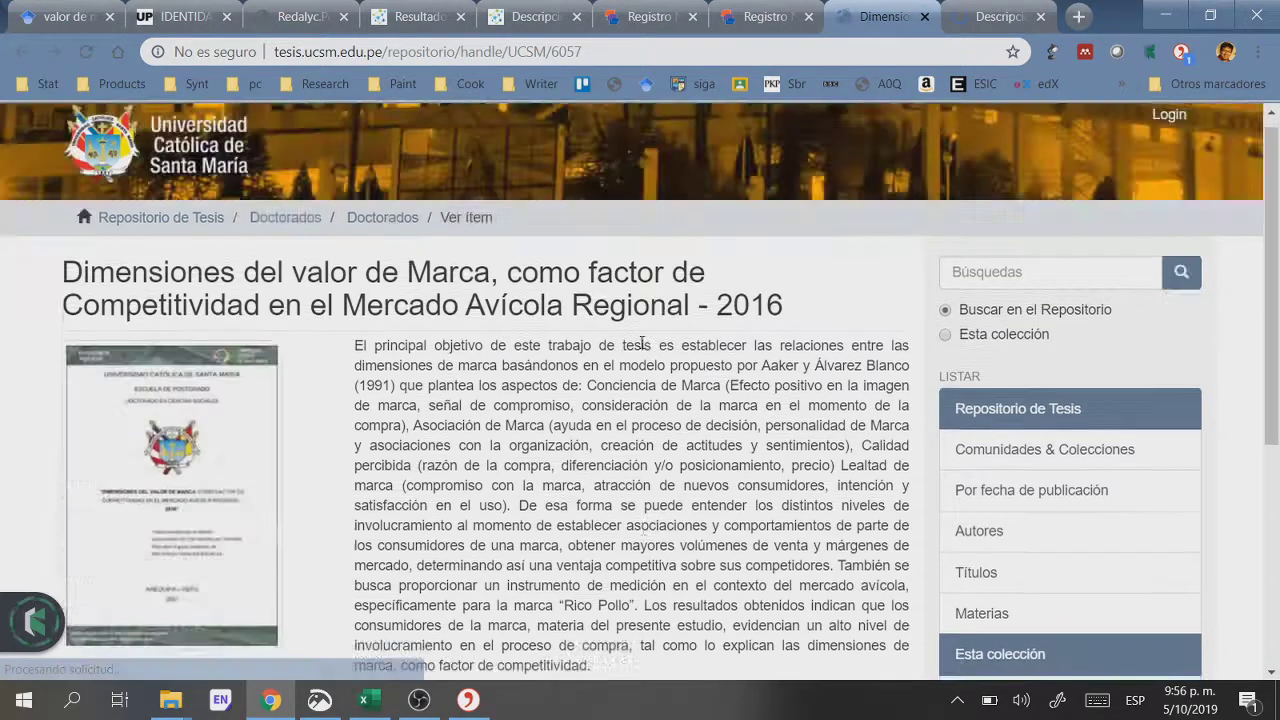
Step: Open the thesis's full-text file 9A.0363.DR.pdf from the Universidad Católica de Santa María repository page
scroll(650, 330, down, 2)
scroll(643, 342, down, 2)
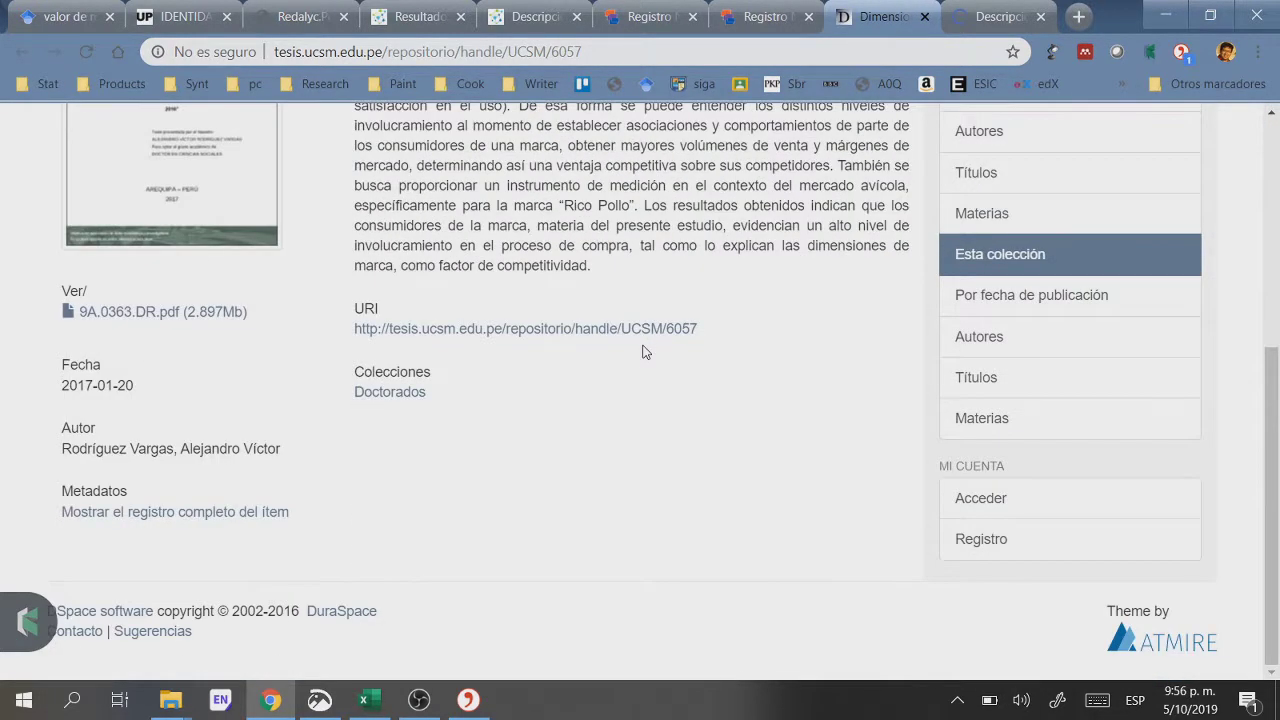
click(210, 314)
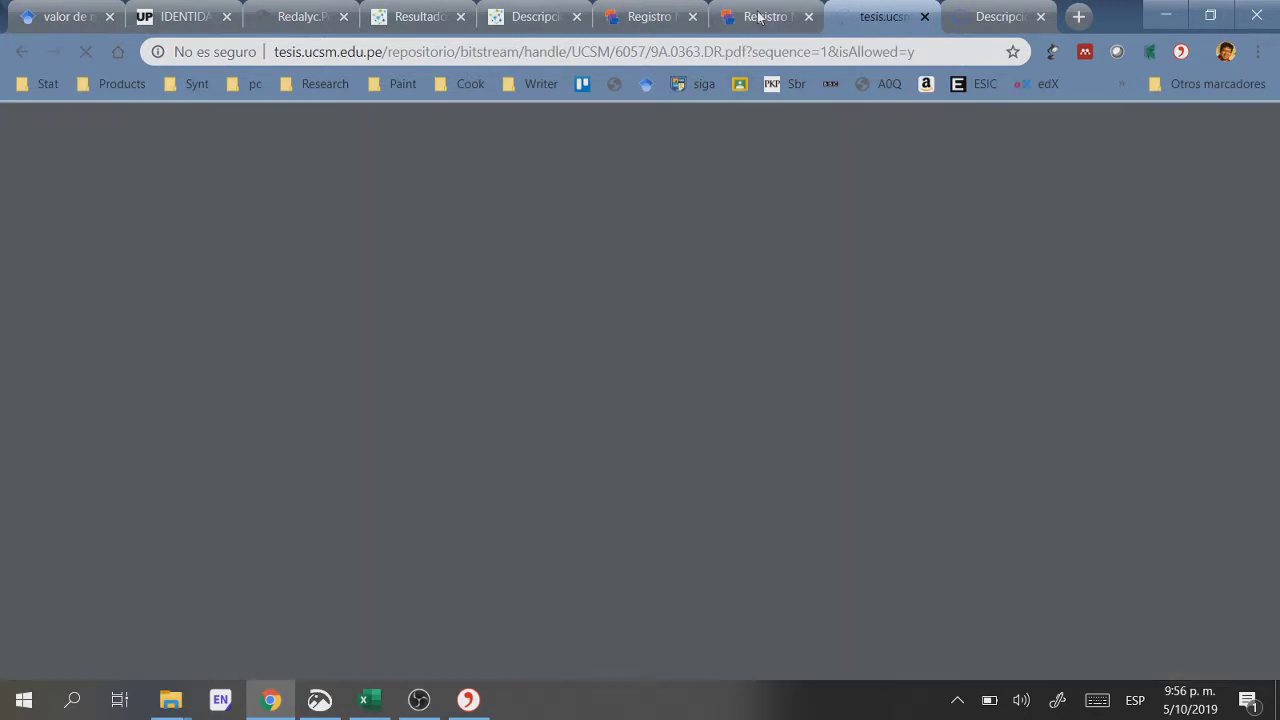
Step: Review the thesis's Renati record and check on the loading PDF
click(760, 17)
scroll(598, 304, up, 3)
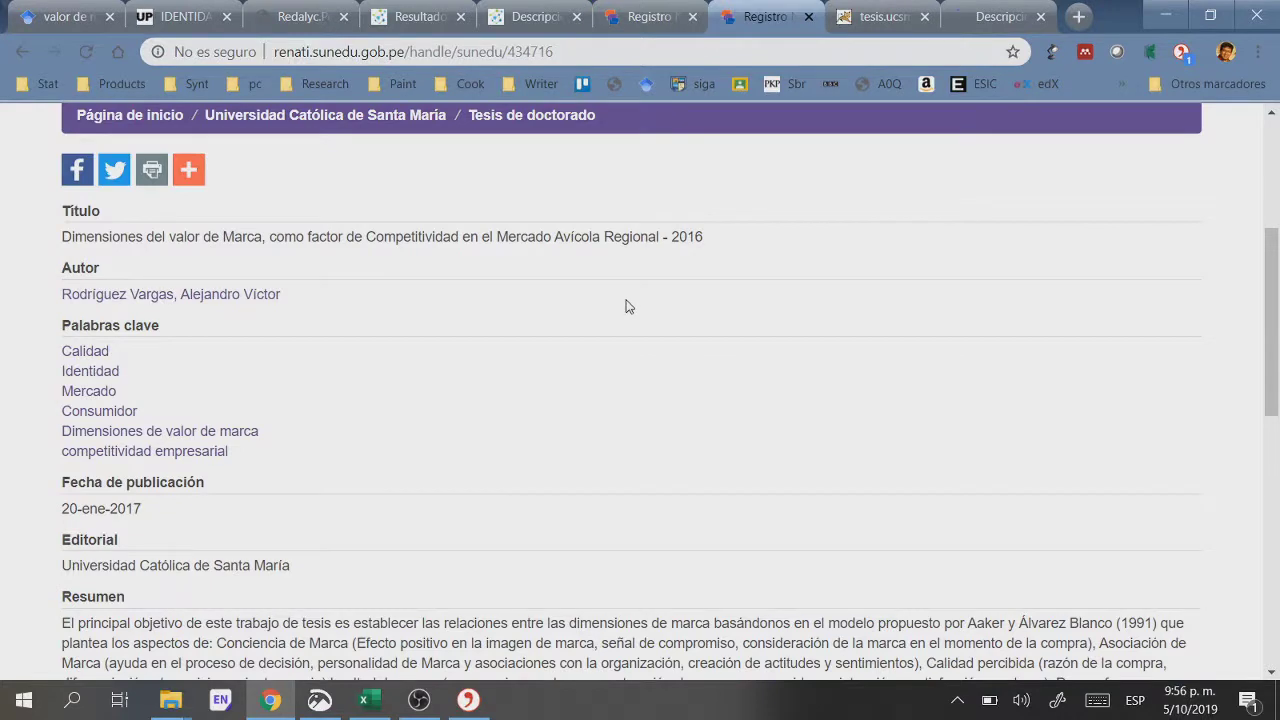
scroll(660, 312, up, 3)
scroll(700, 325, down, 7)
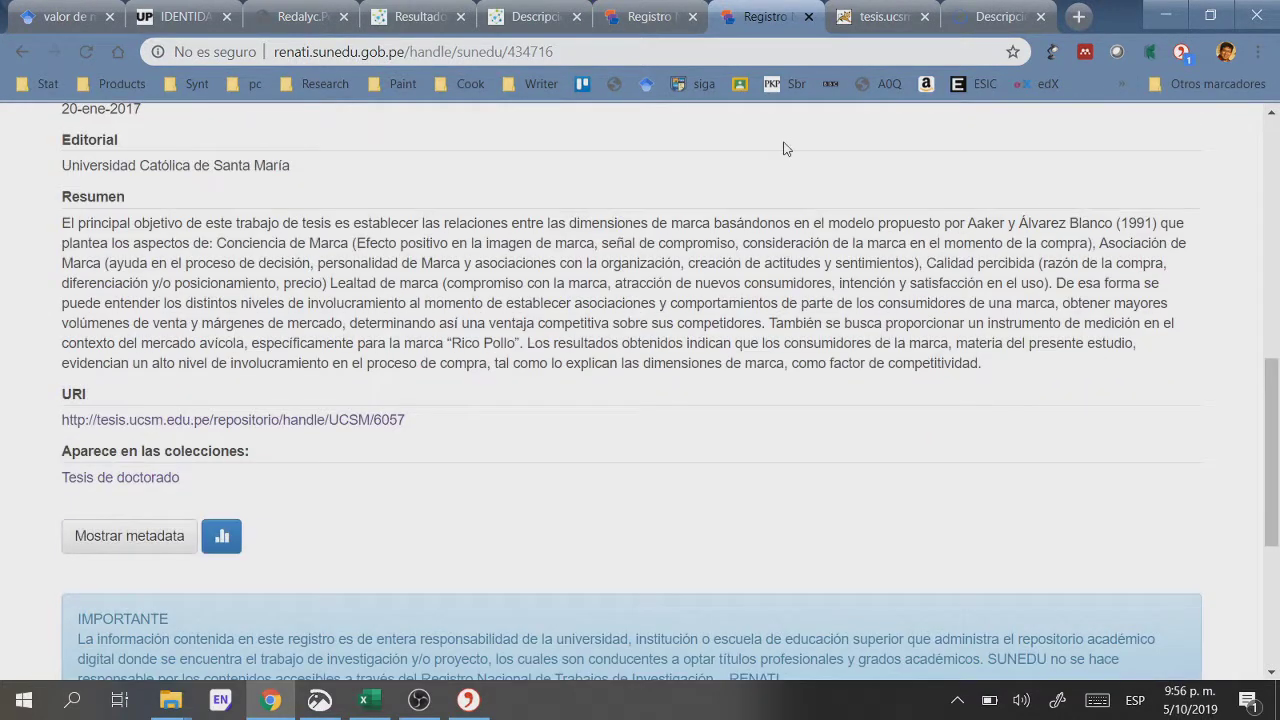
key(ctrl+Tab)
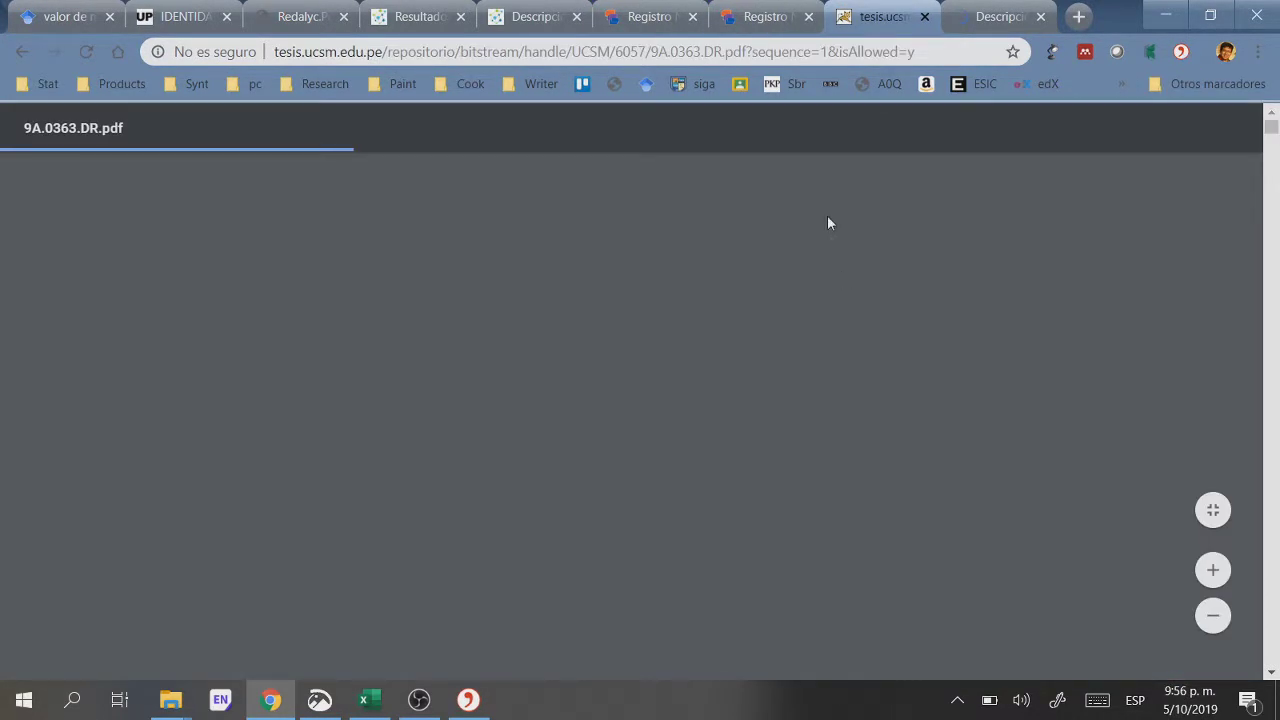
key(ctrl+shift+Tab)
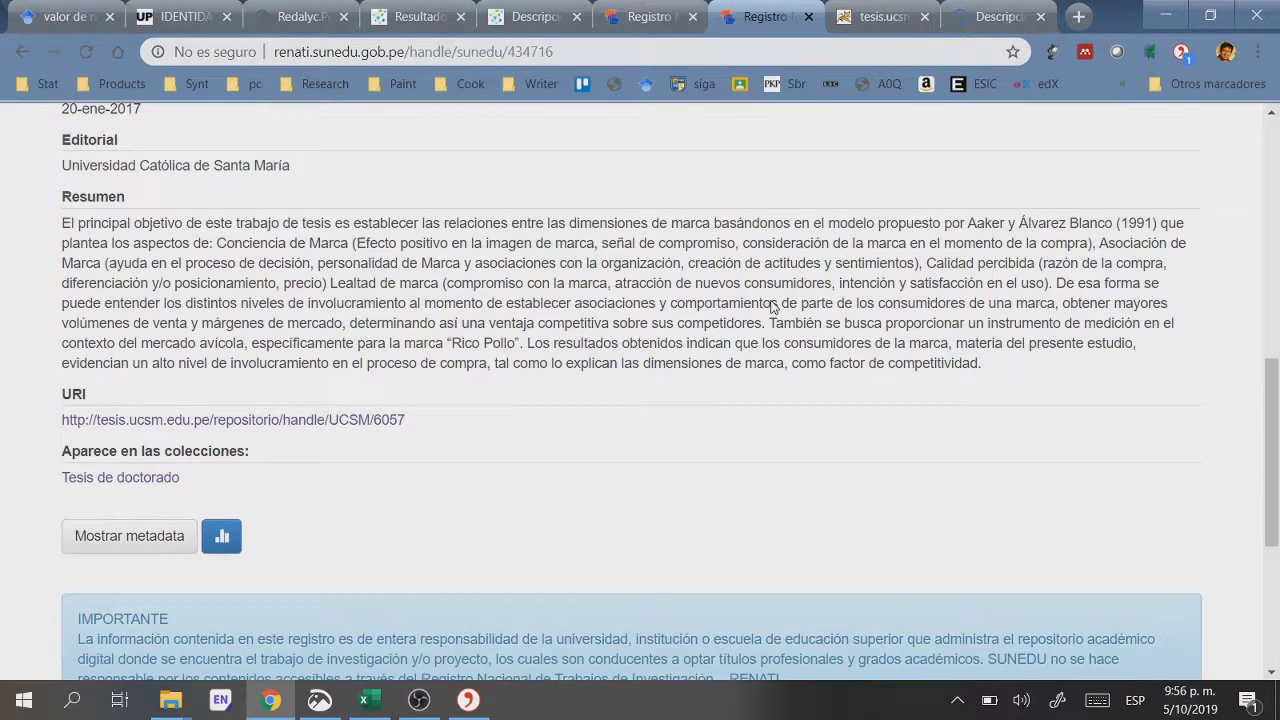
Step: Search Google Académico for the thesis title copied from Renati, "Dimensiones del valor de Marca, como factor de Competitividad en el Mercado"
scroll(780, 325, up, 4)
scroll(790, 342, up, 3)
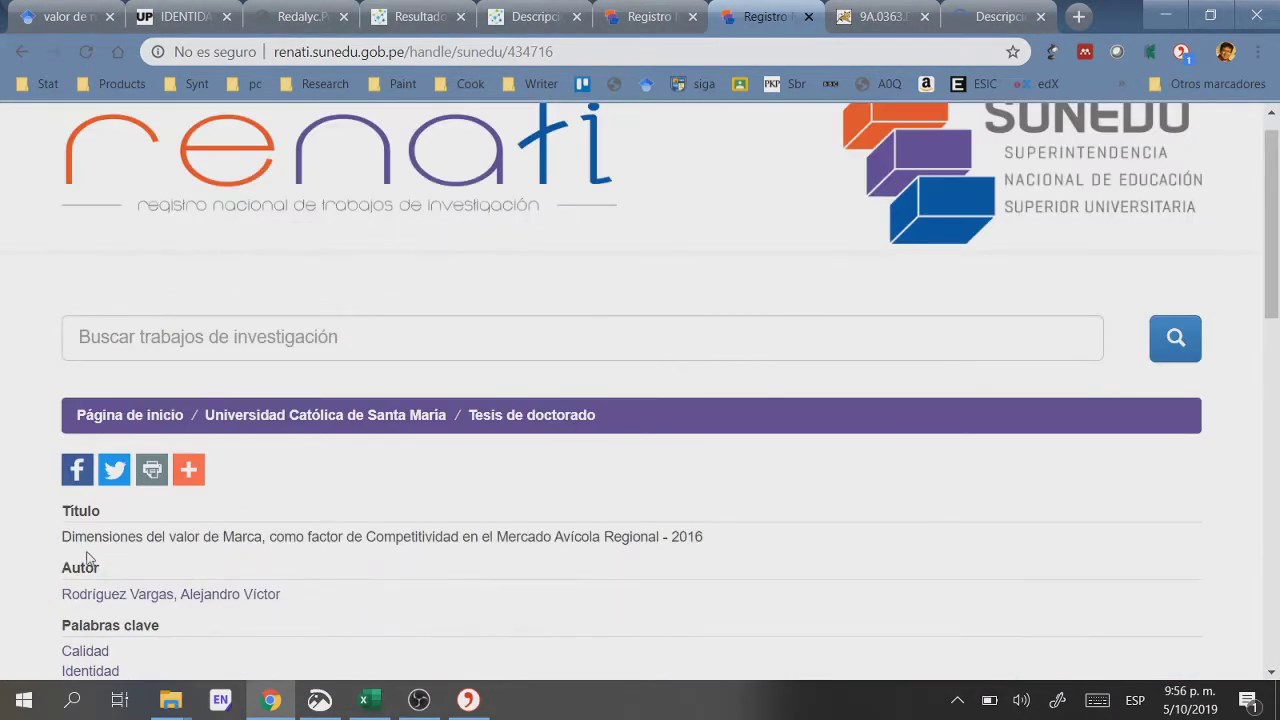
drag(63, 536, 548, 552)
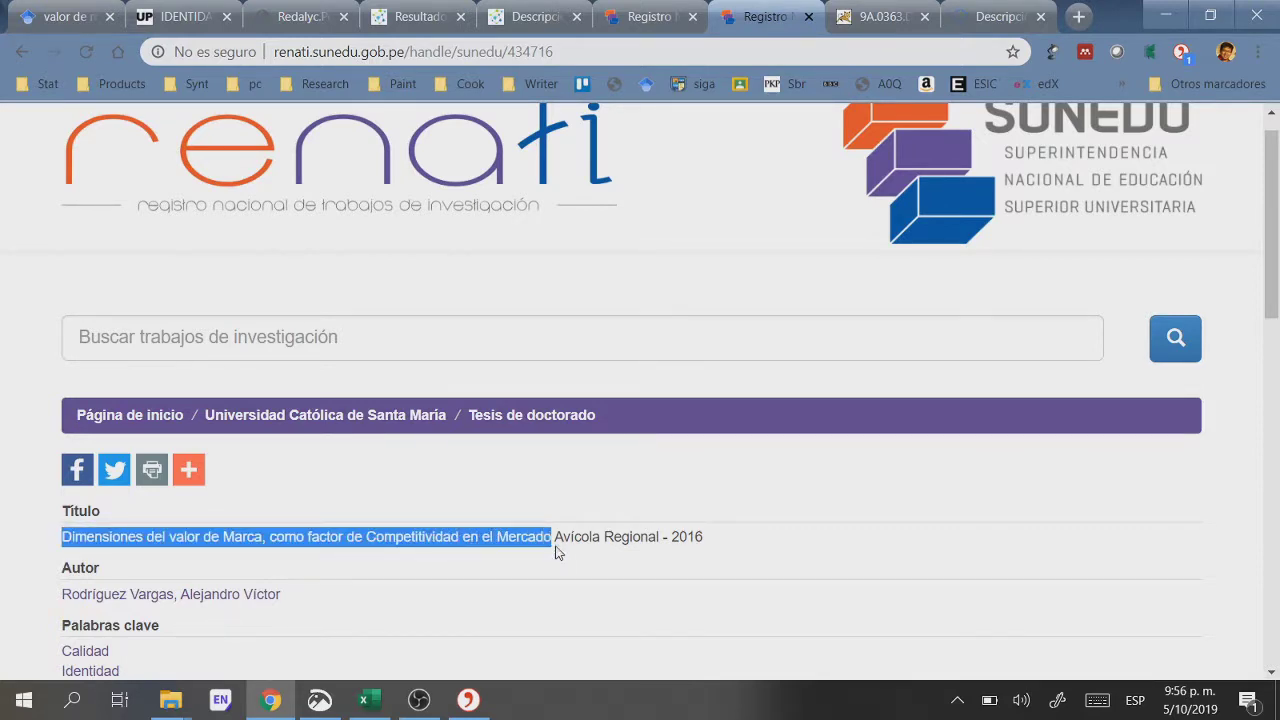
click(658, 20)
click(646, 84)
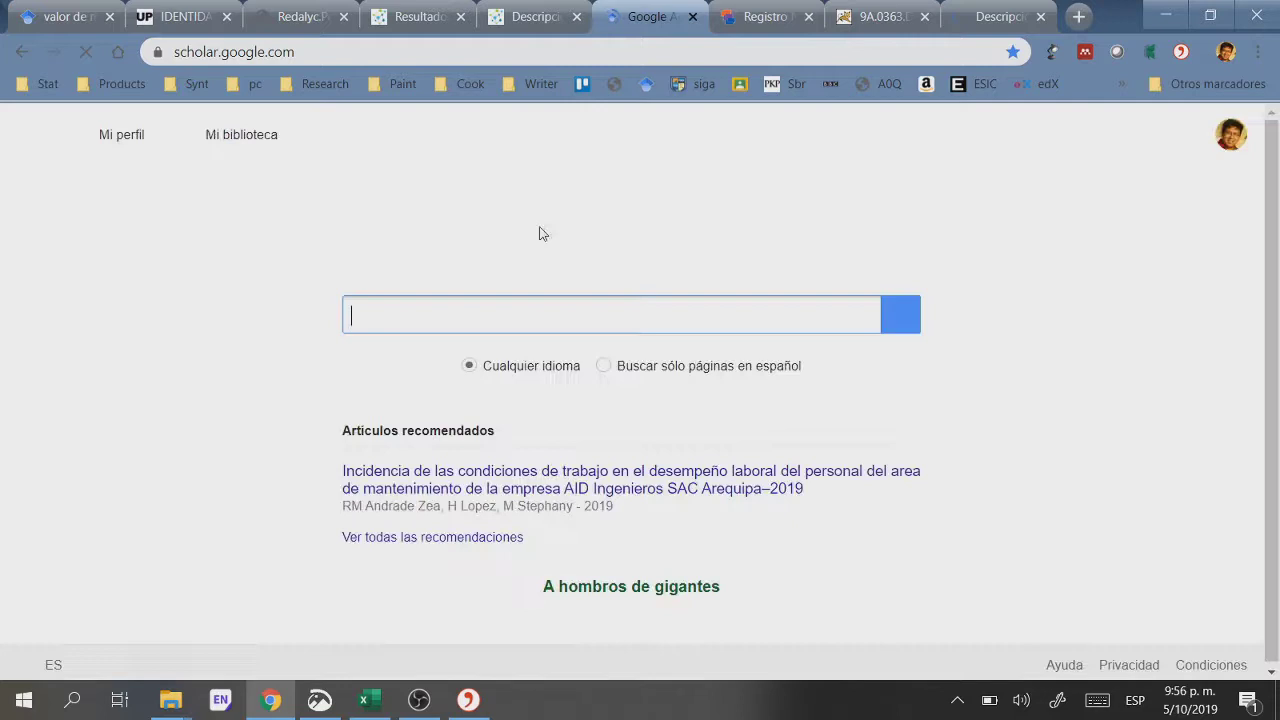
click(497, 314)
text(valor de Marca, como factor de Competitividad en el Mercado)
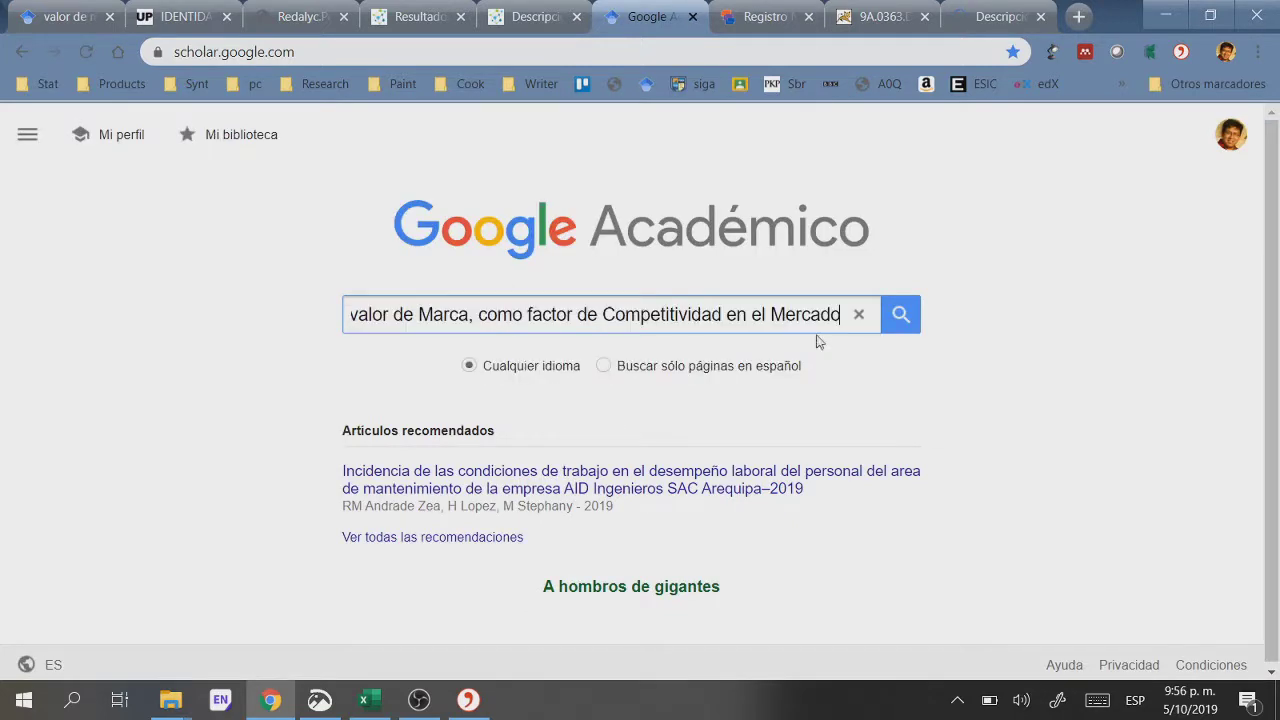
click(896, 316)
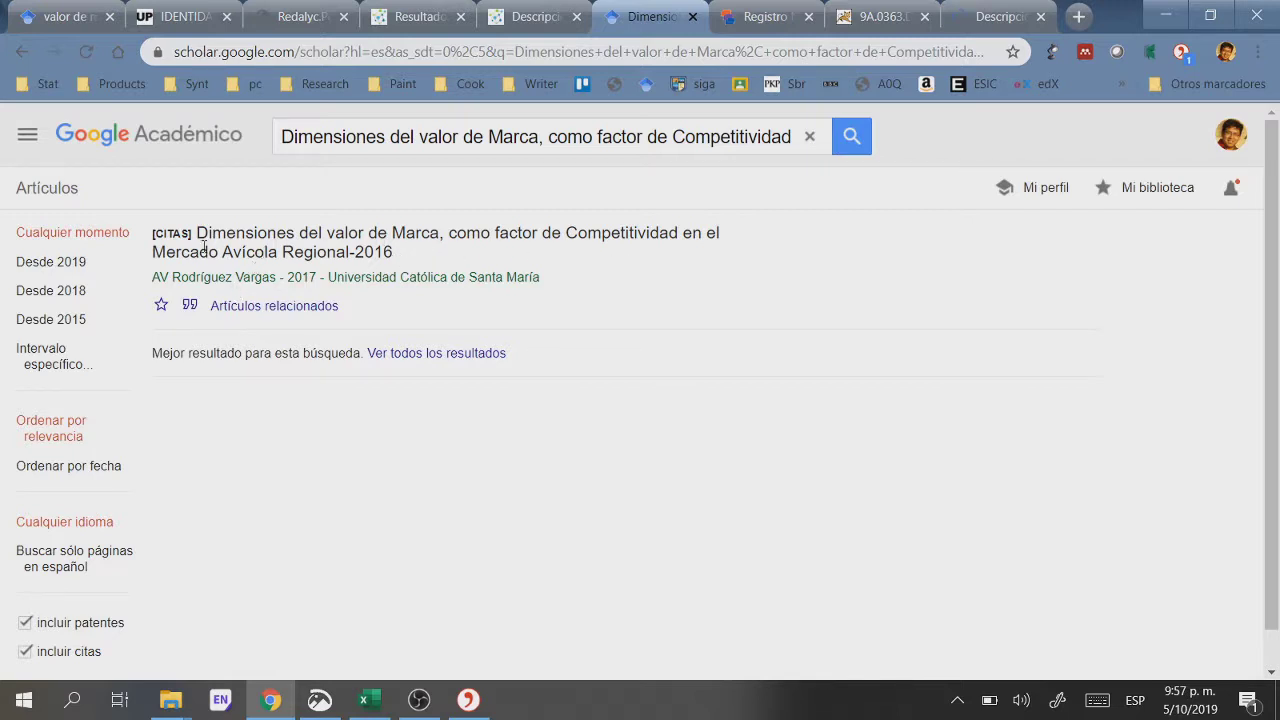
Step: Download the thesis citation in RefMan format and open scholar (1).ris in Citavi
click(192, 307)
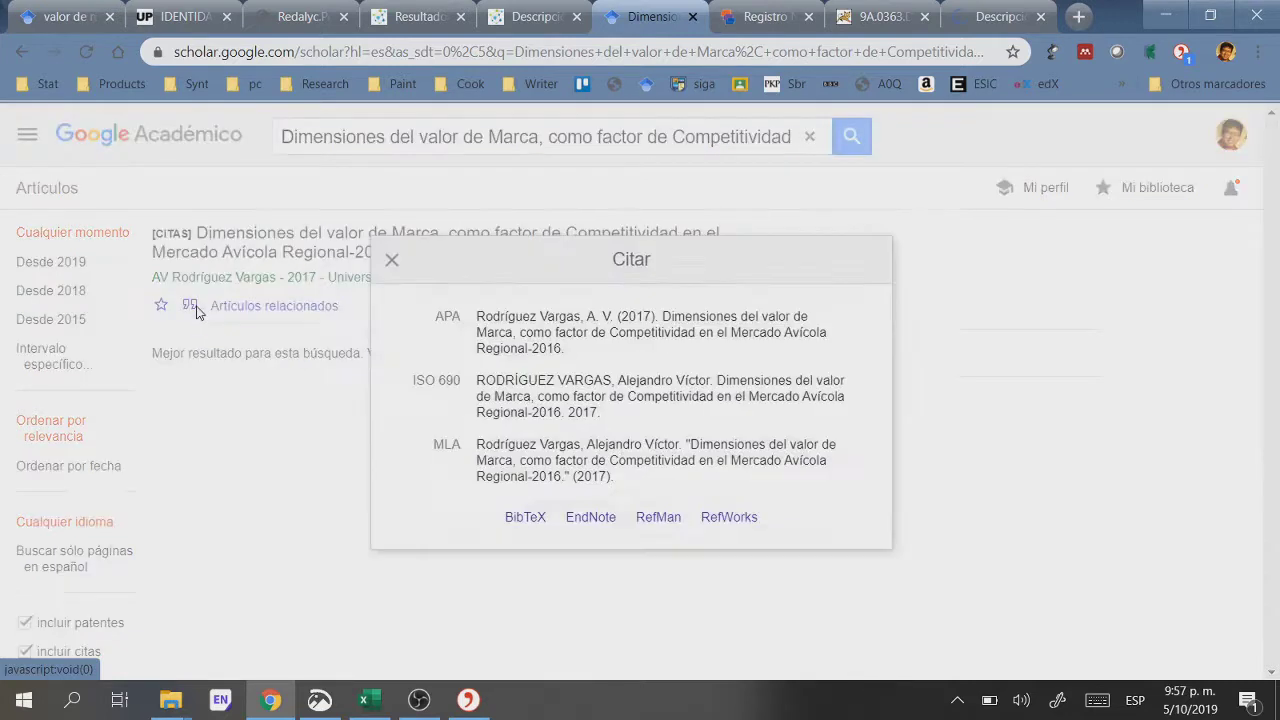
click(656, 517)
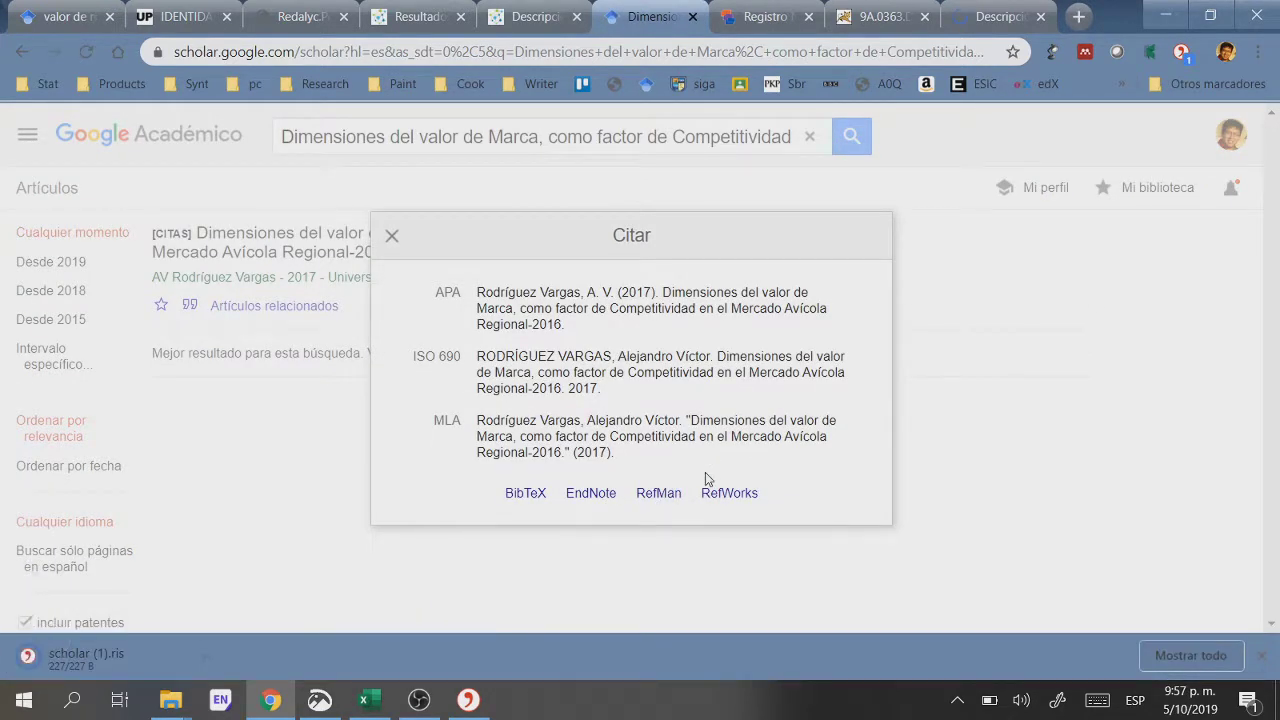
click(81, 659)
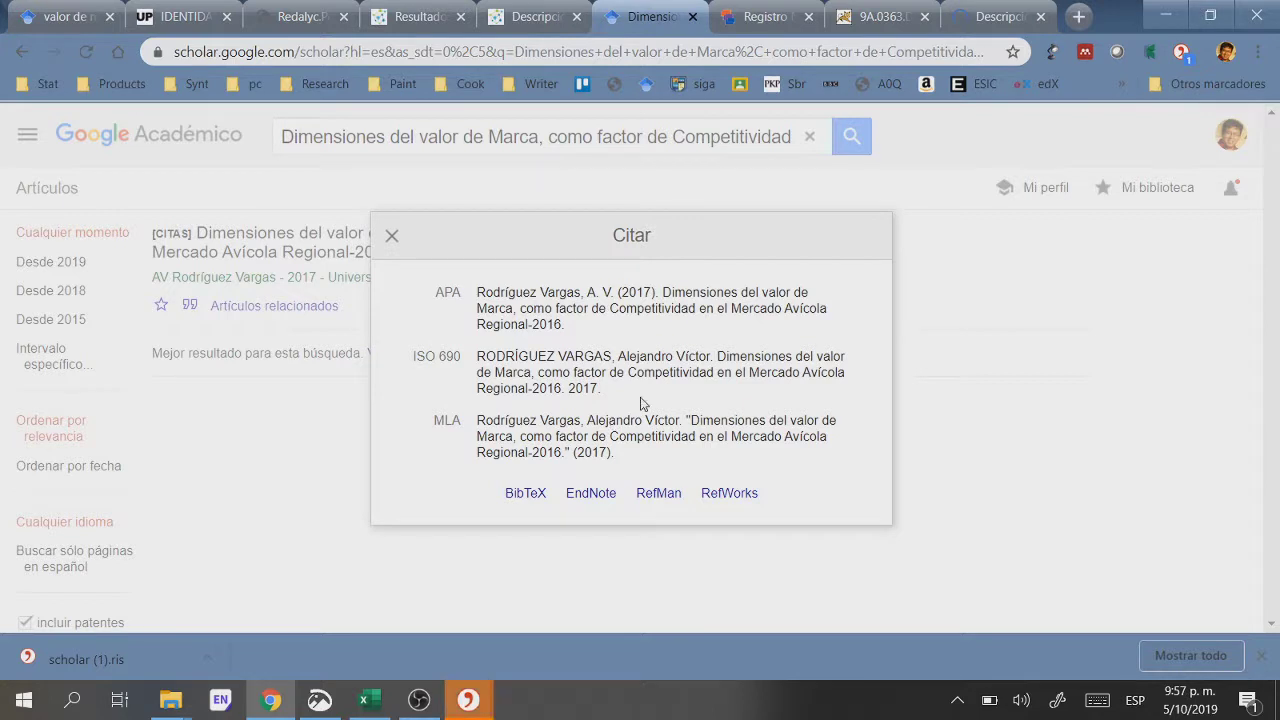
Step: Import the thesis reference into the "setiembre" Citavi project and show its title record
mouse_move(470, 703)
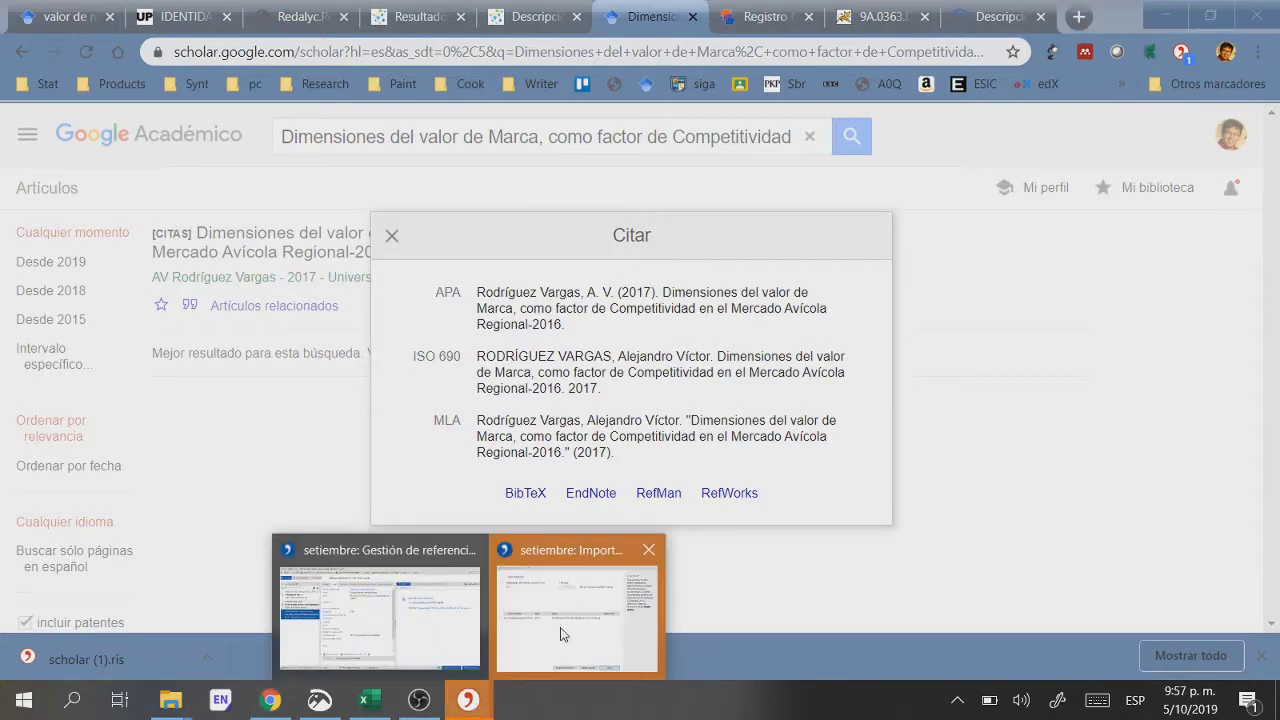
click(595, 600)
click(253, 323)
click(668, 616)
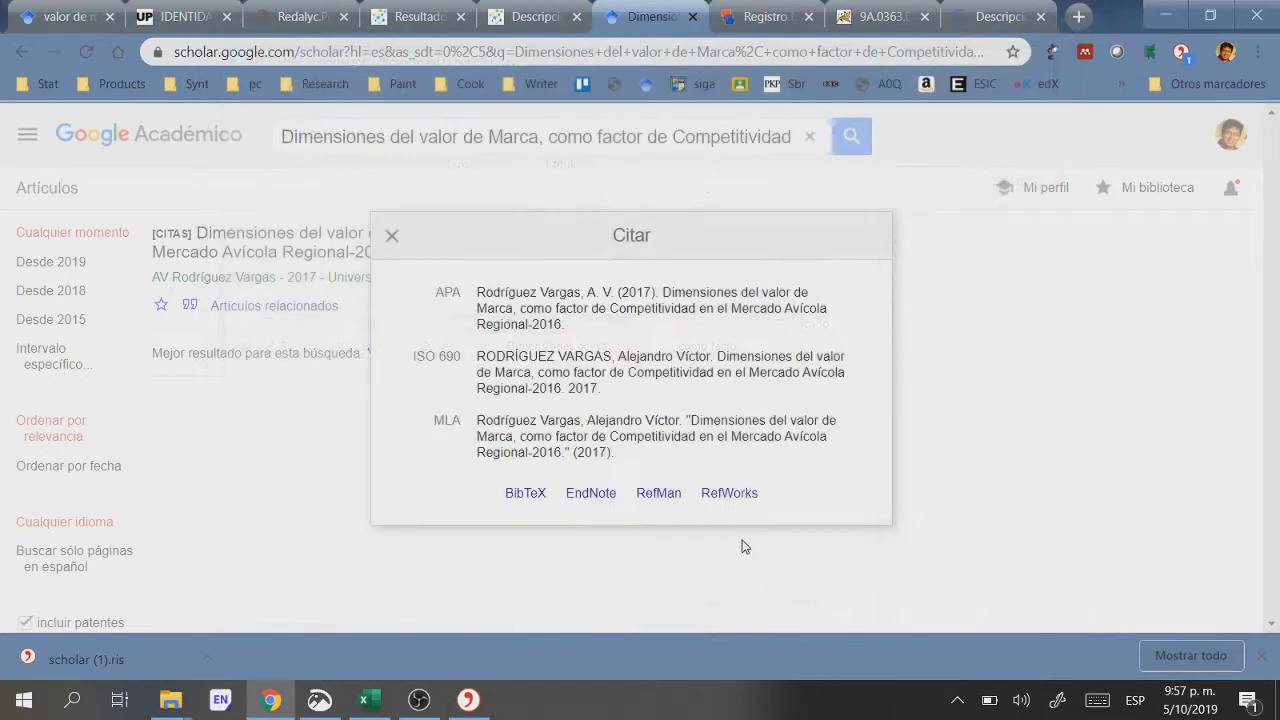
click(485, 705)
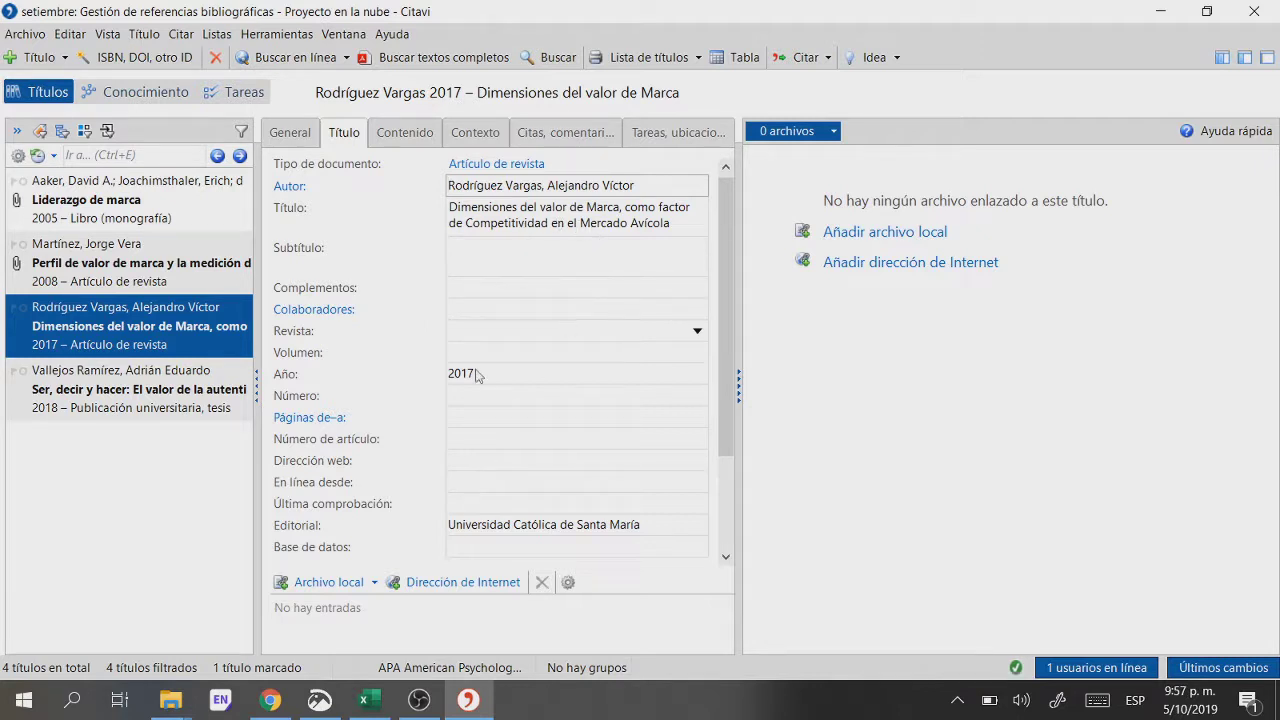
Step: Return to the thesis PDF in Chrome, skim its opening pages and save it as 9A.0363.DR in the Descargas folder
click(268, 702)
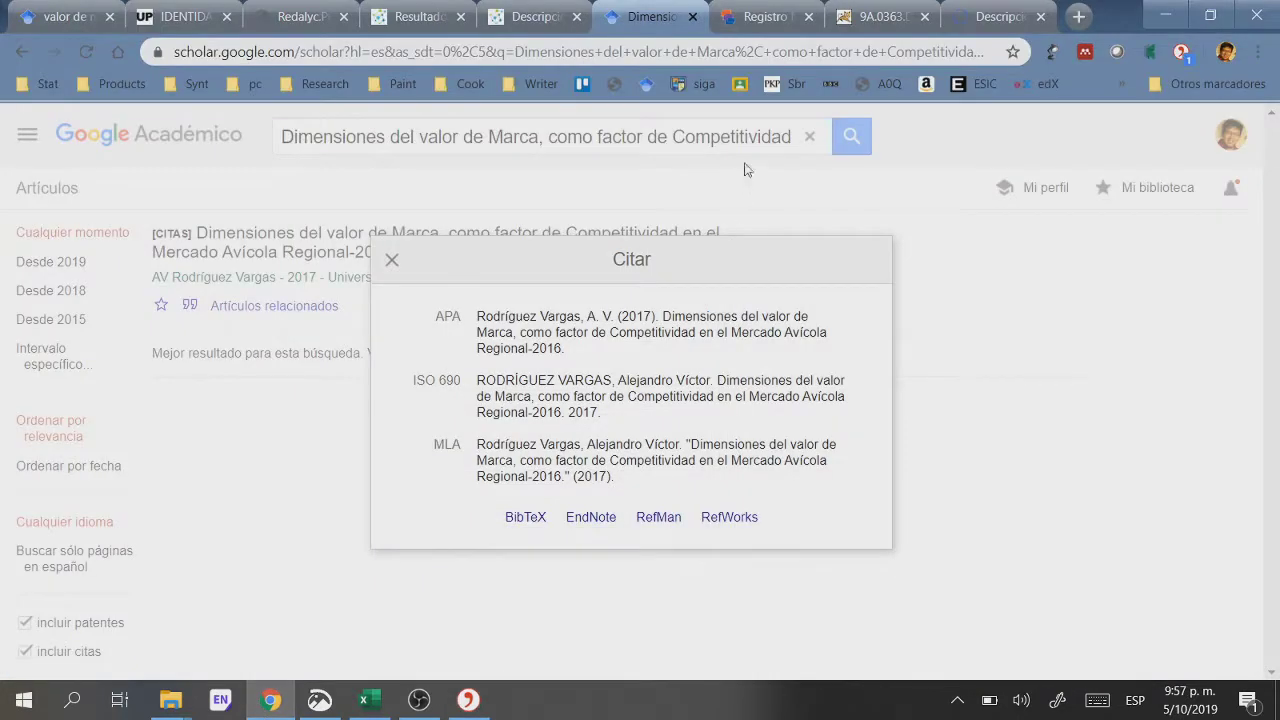
click(886, 24)
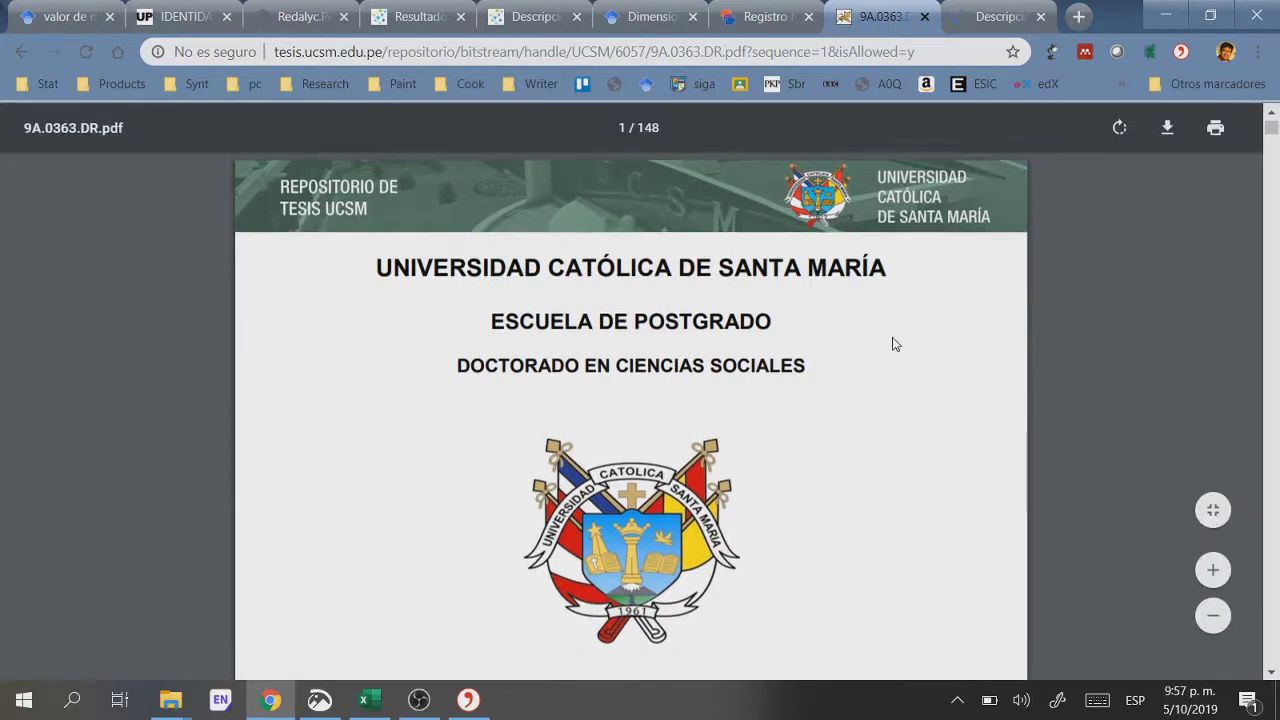
scroll(894, 343, down, 10)
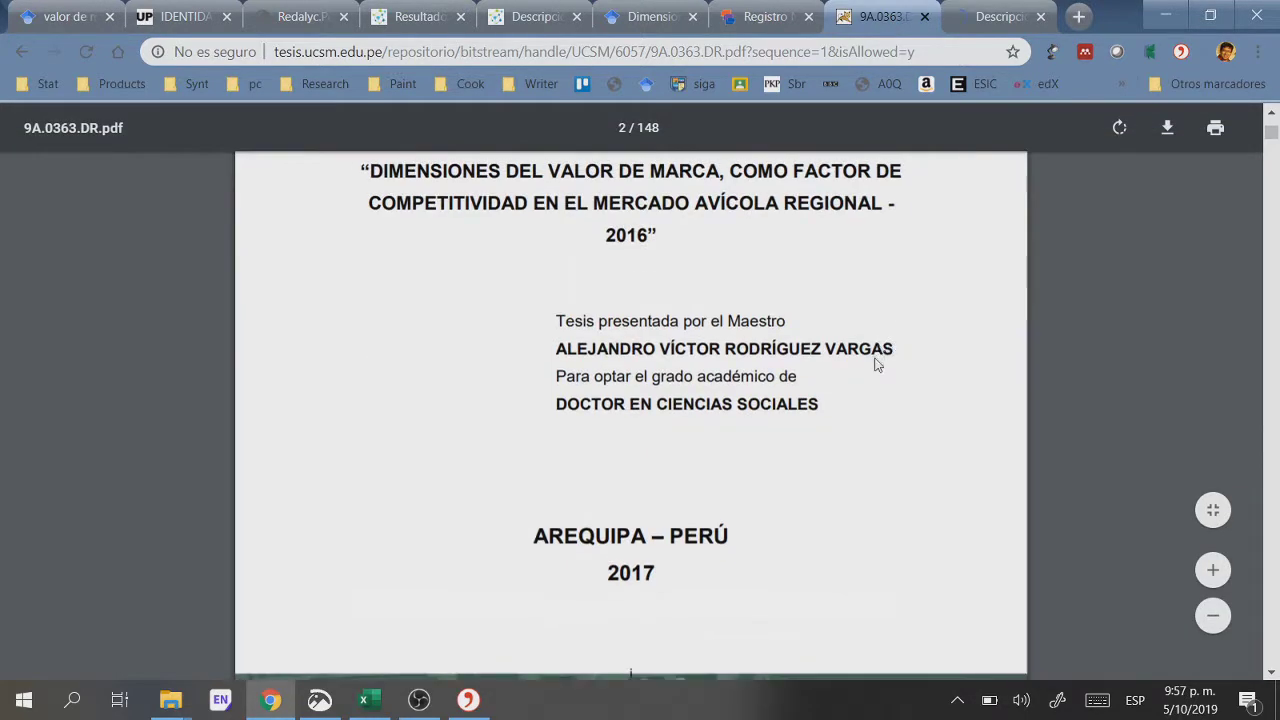
scroll(1006, 240, down, 5)
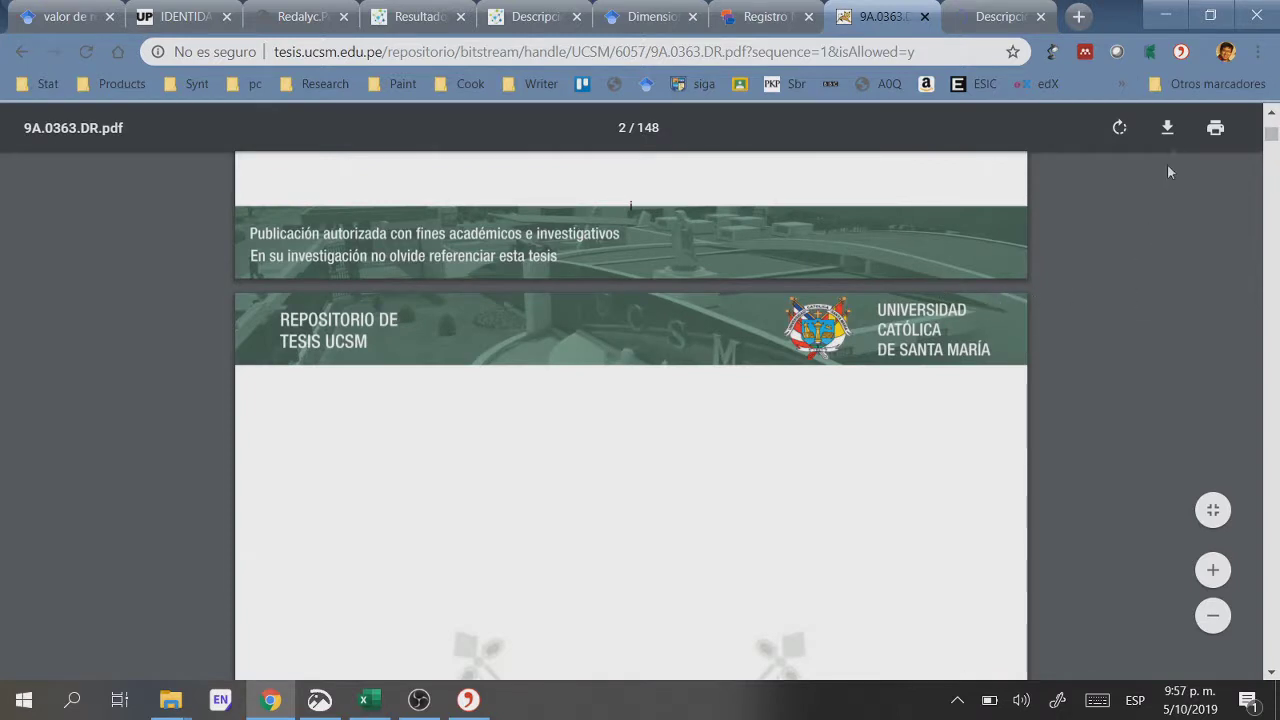
scroll(1173, 138, down, 5)
click(1168, 129)
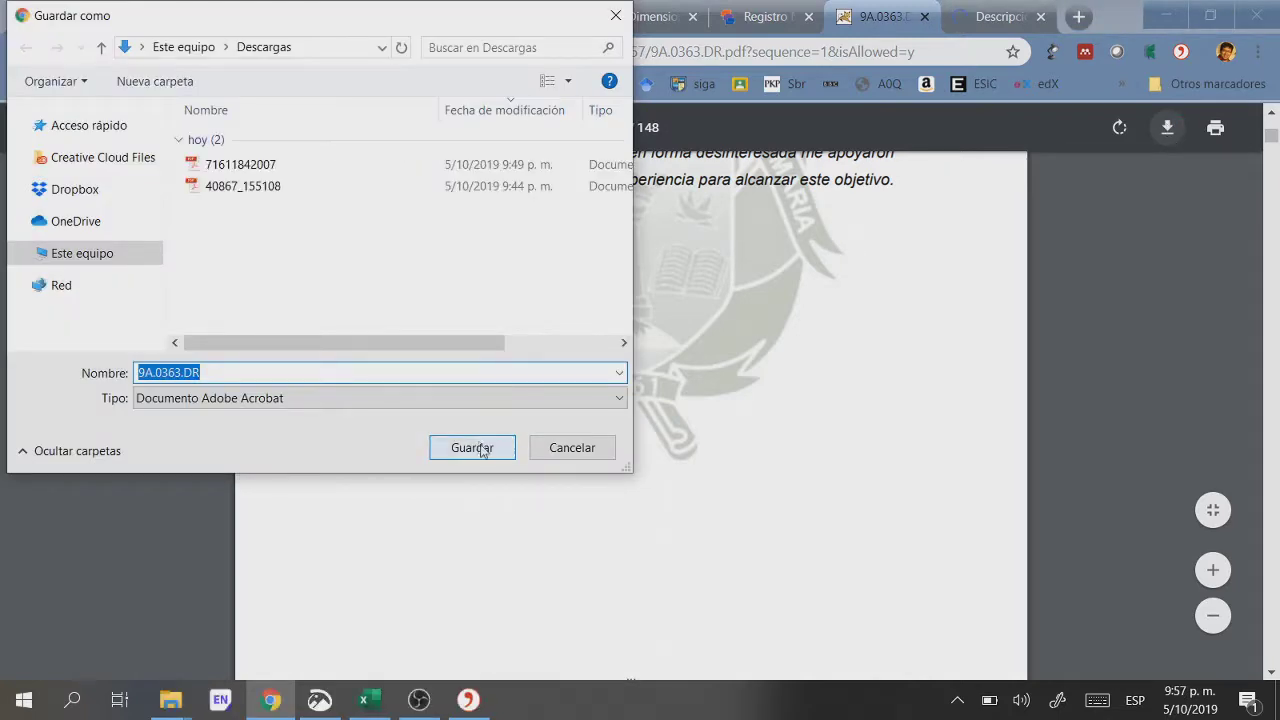
click(466, 455)
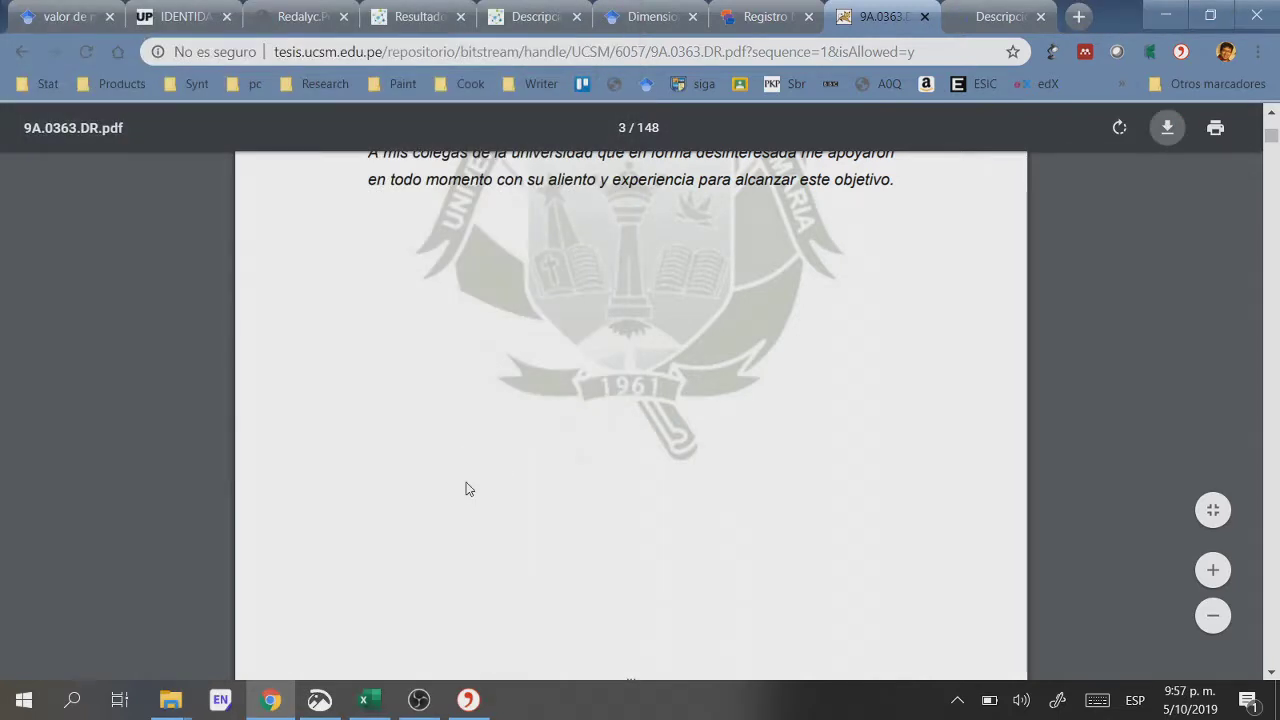
Step: Attach the local file 9A.0363.DR to the thesis reference in Citavi as a copy
key(alt+Tab)
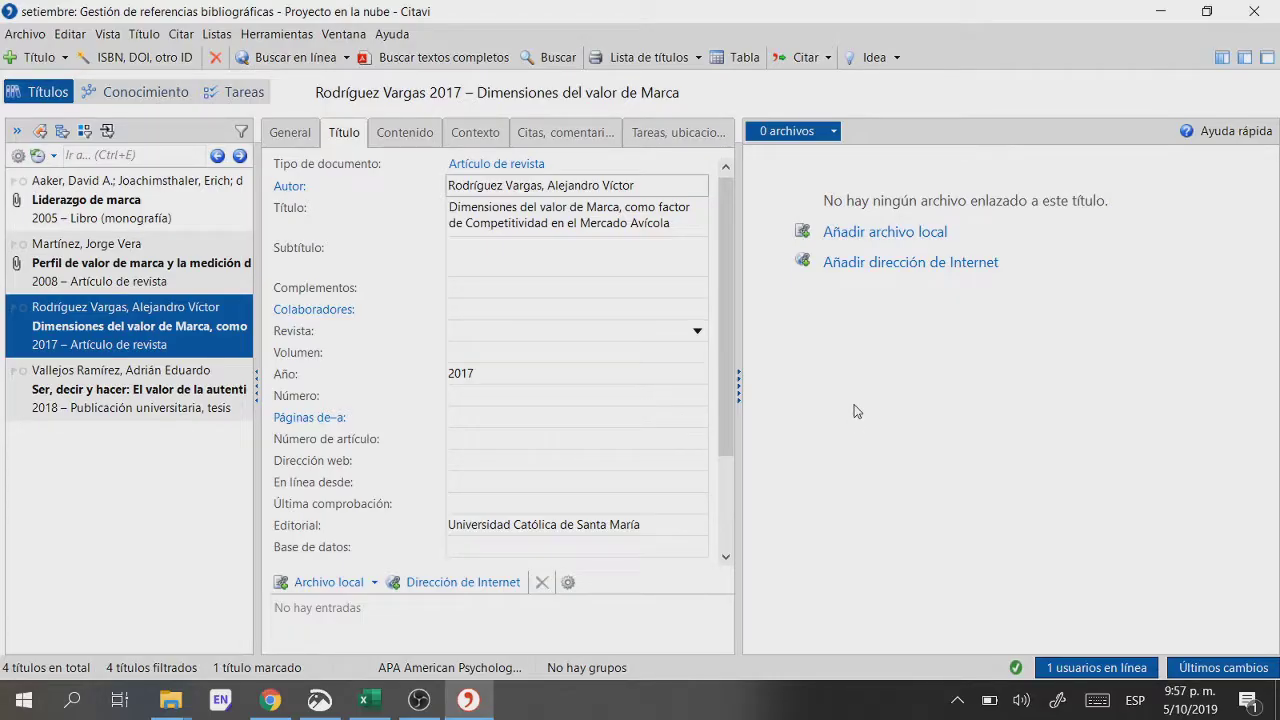
click(340, 585)
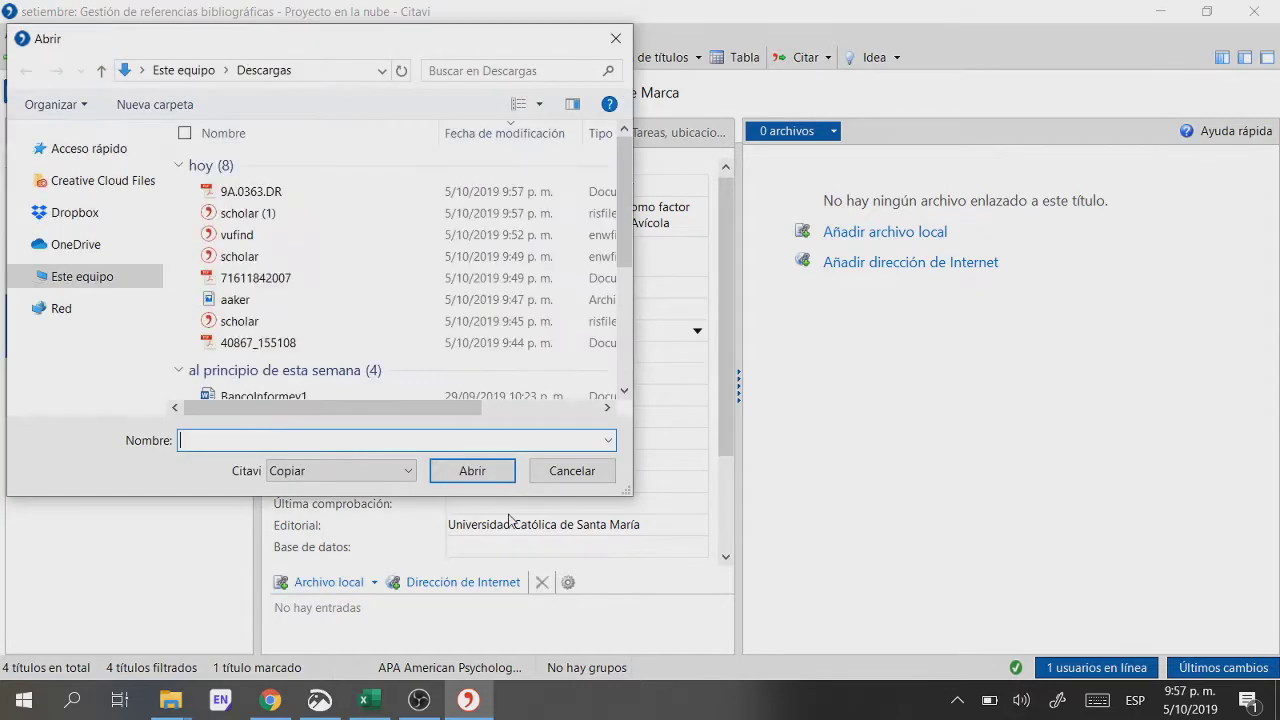
double_click(303, 193)
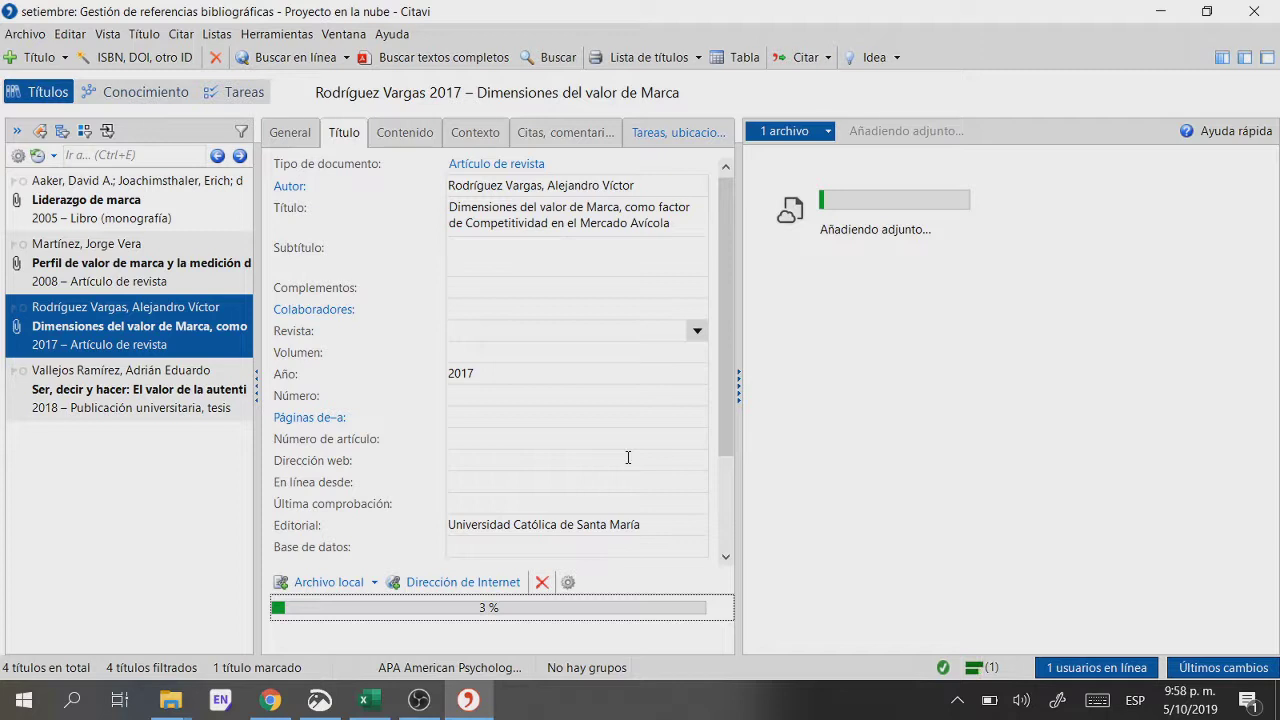
Step: Switch to the Excel workbook and move the covering rectangle down to reveal the Universidad del Pacífico row
key(alt+Tab)
click(440, 449)
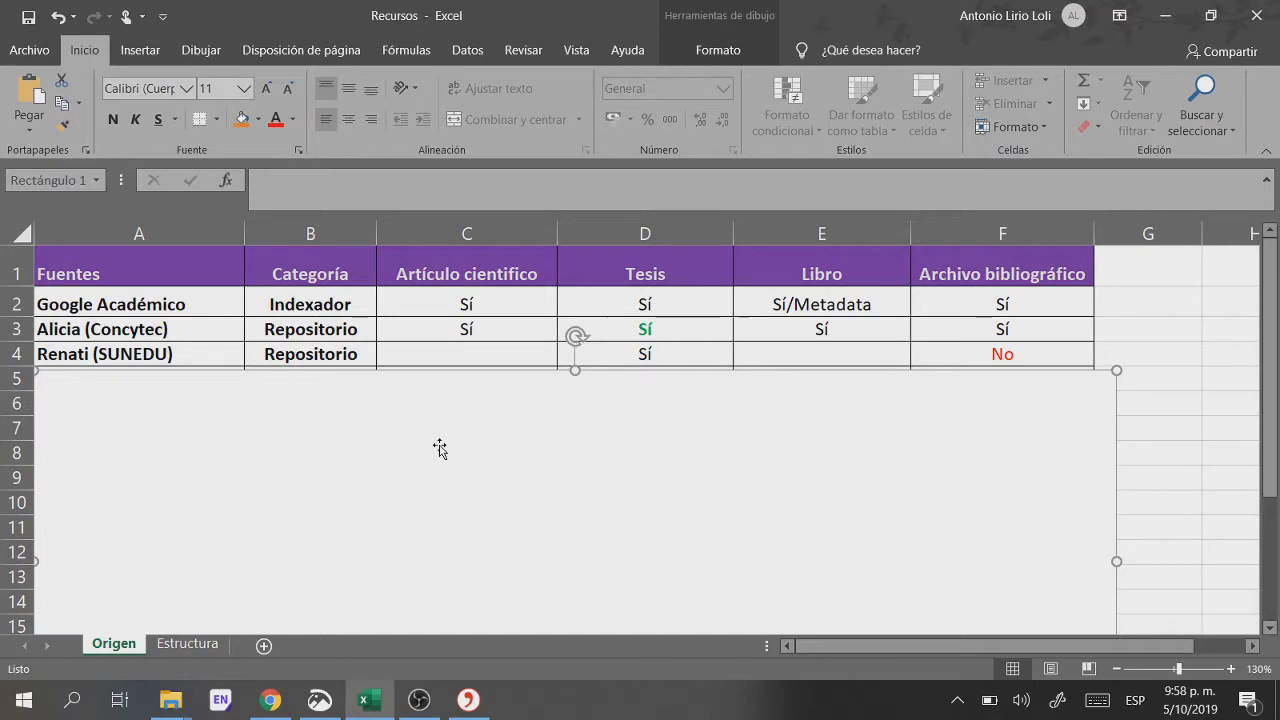
drag(437, 449, 438, 464)
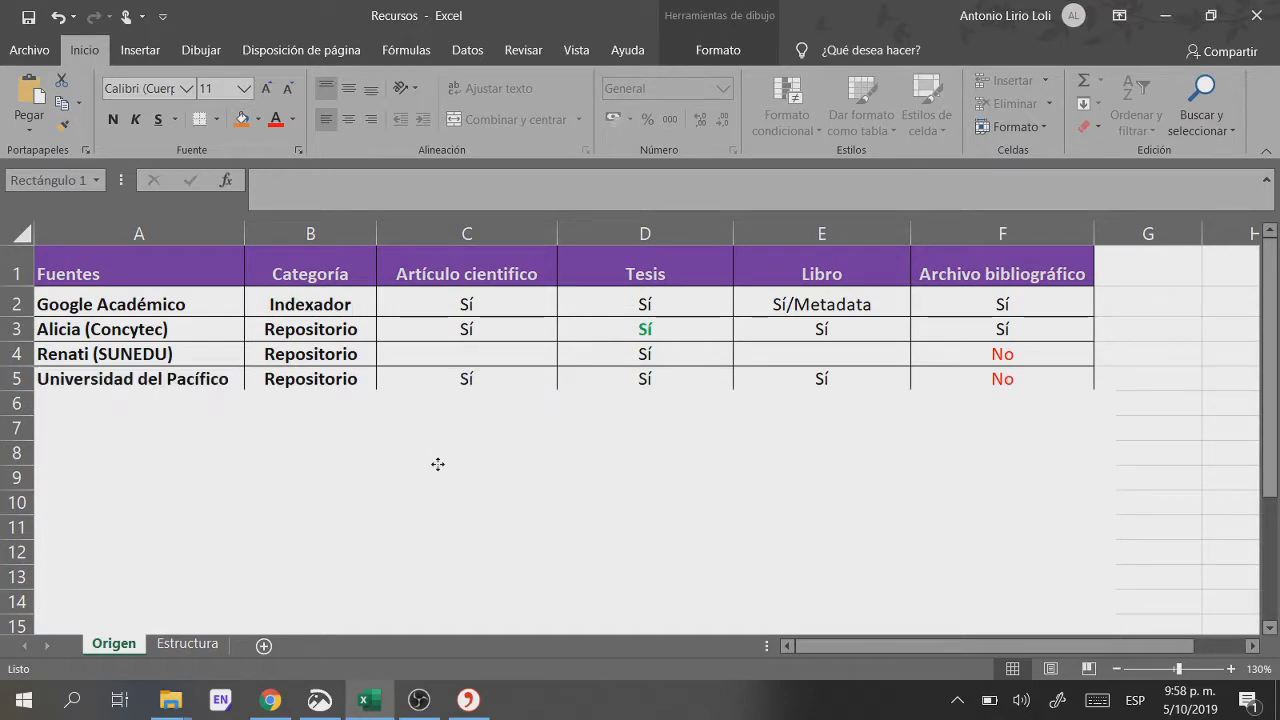
key(Escape)
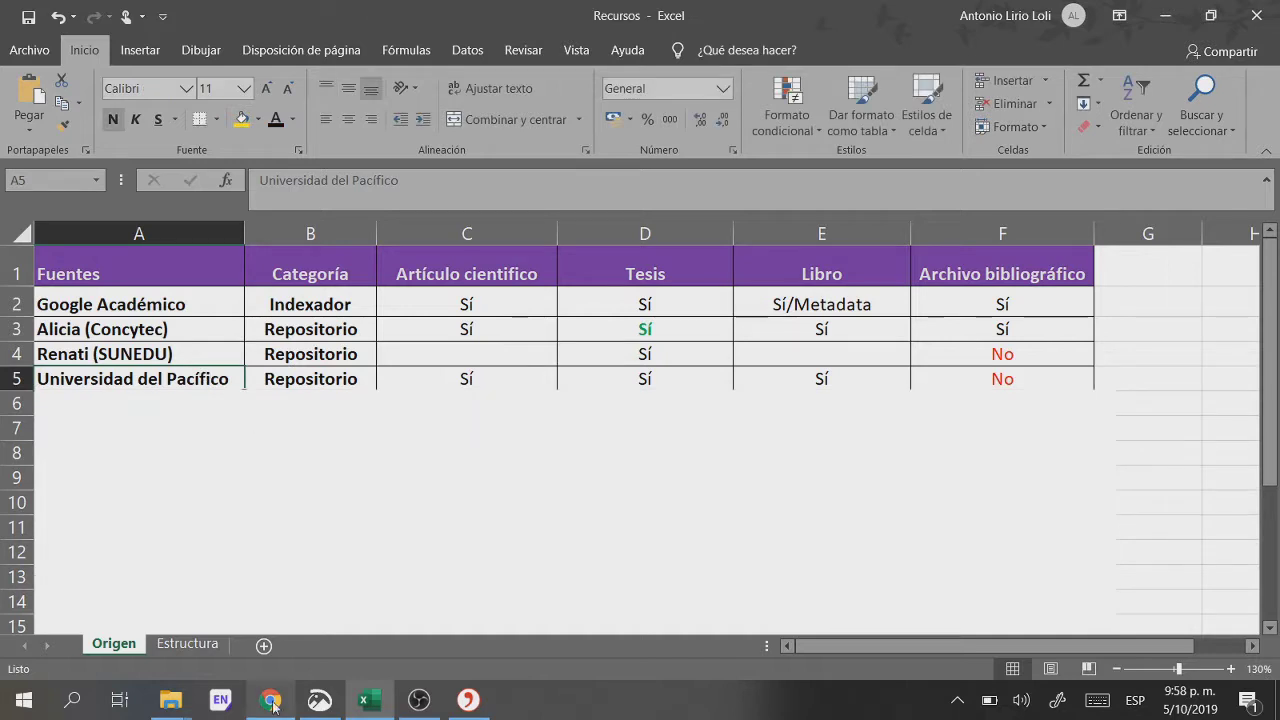
Step: Switch to Chrome and run a Google search for "up repositorio" in the tab holding the thesis PDF
click(271, 700)
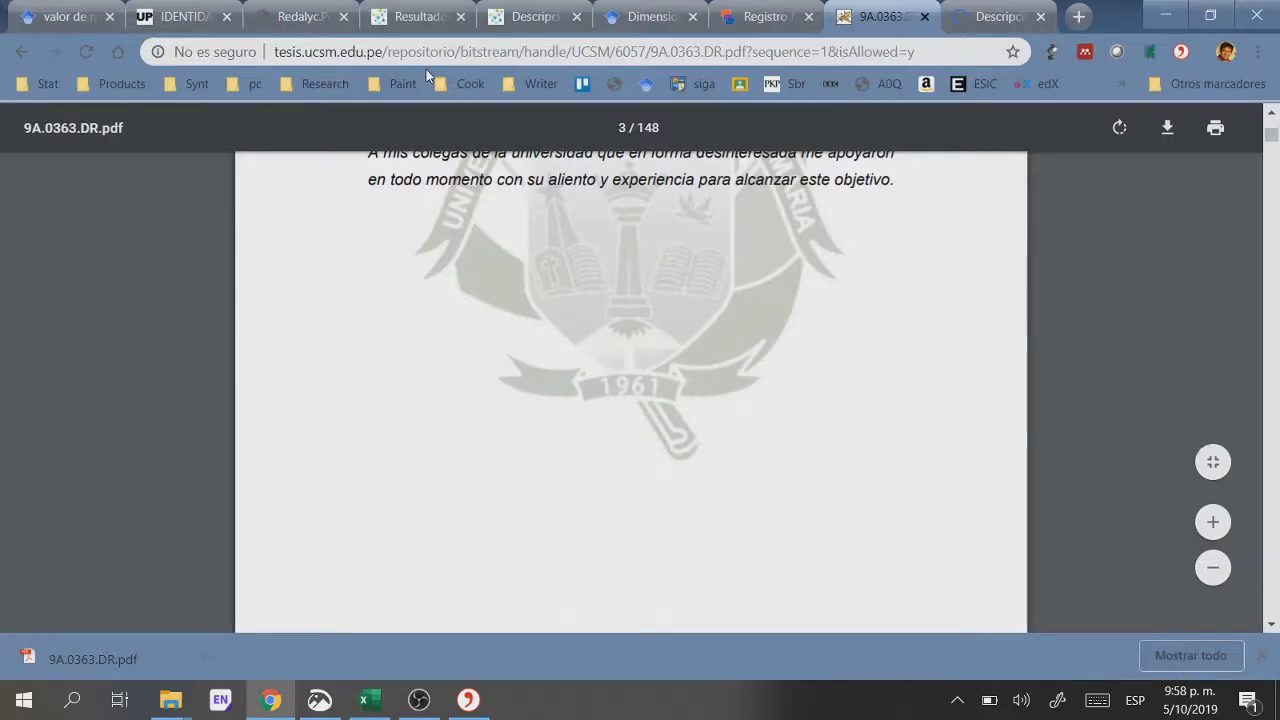
click(428, 63)
text(un)
key(Right)
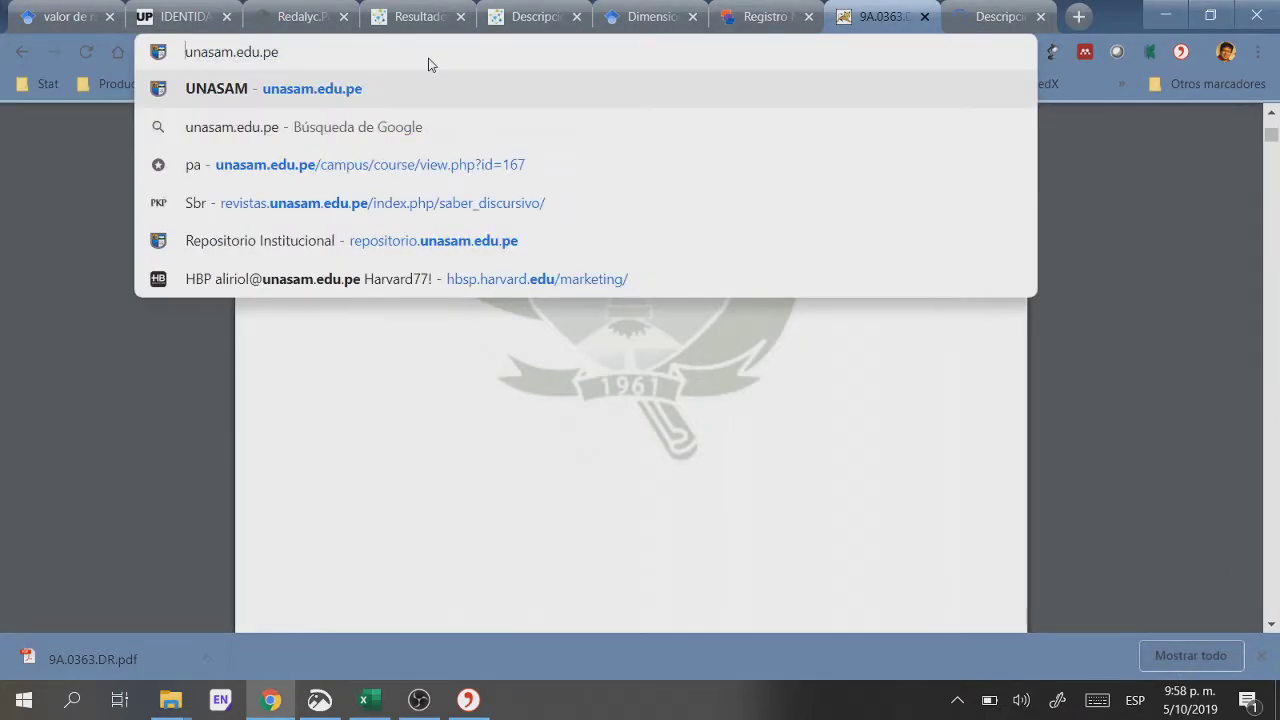
text(u)
key(shift+Right)
key(shift+End)
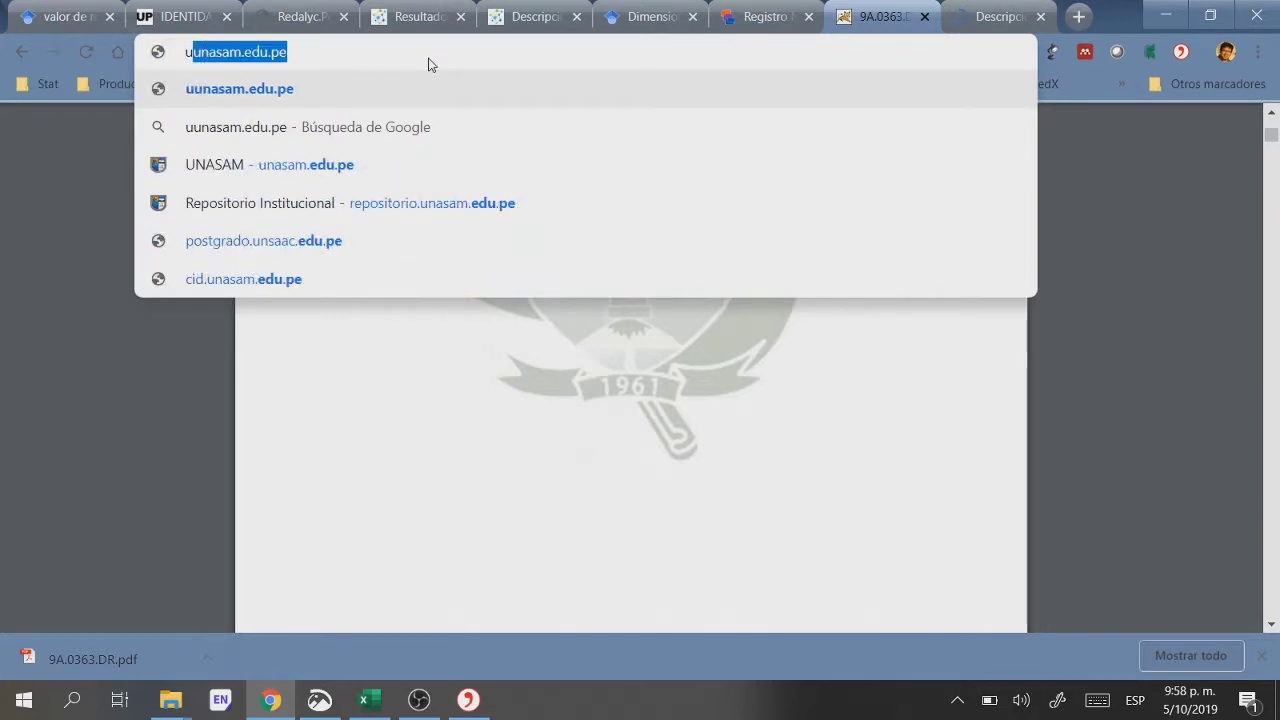
text(p)
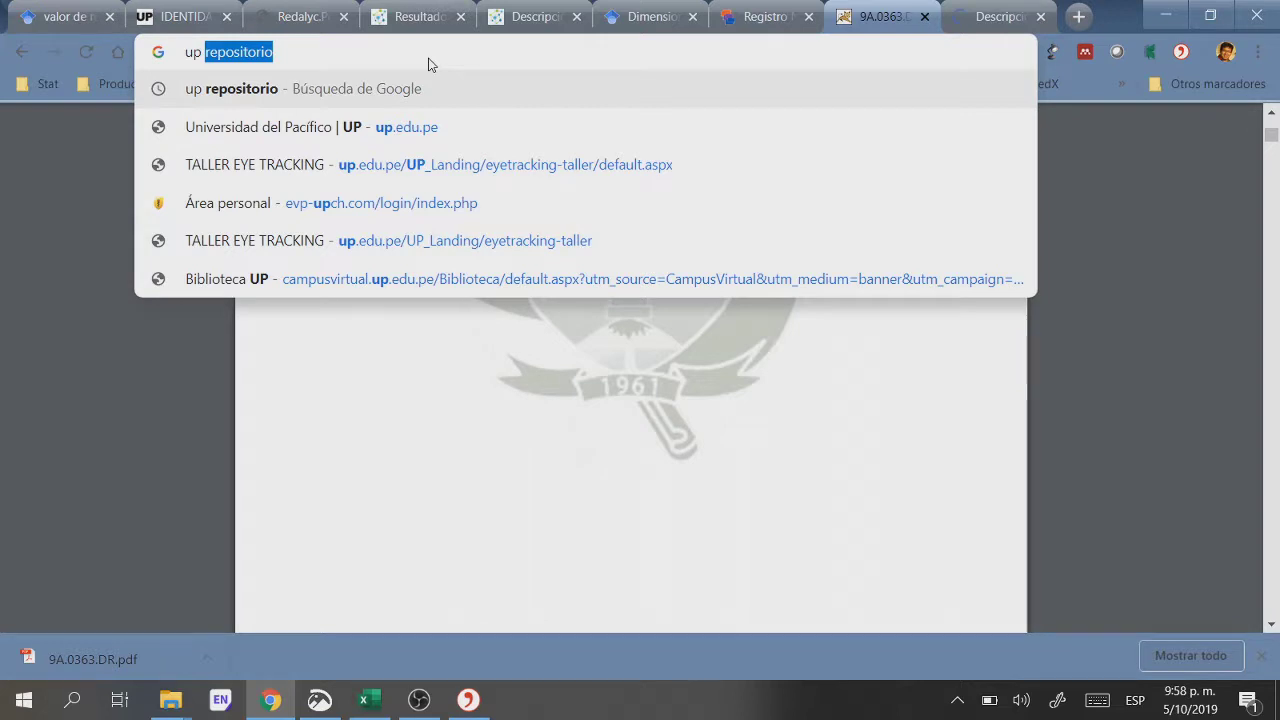
key(Return)
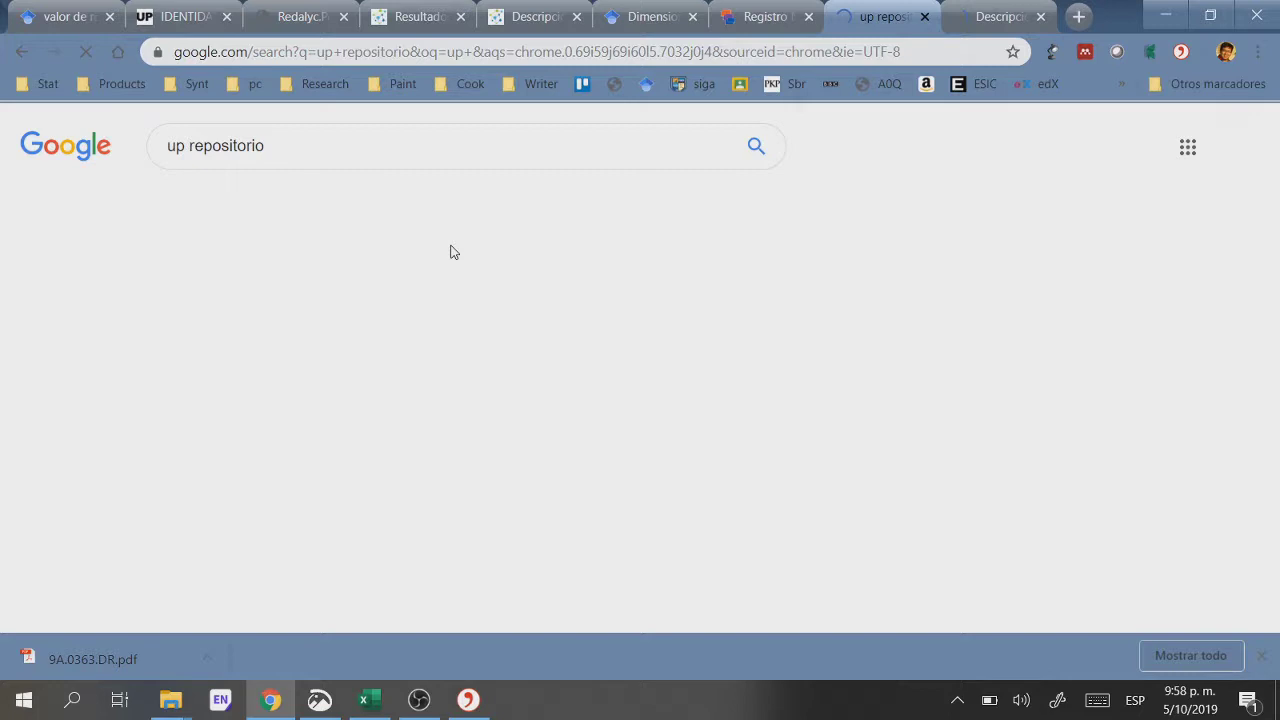
Step: Switch to the Excel workbook and review the article, thesis, book and bibliographic file entries in the Universidad del Pacífico row
key(alt+Tab)
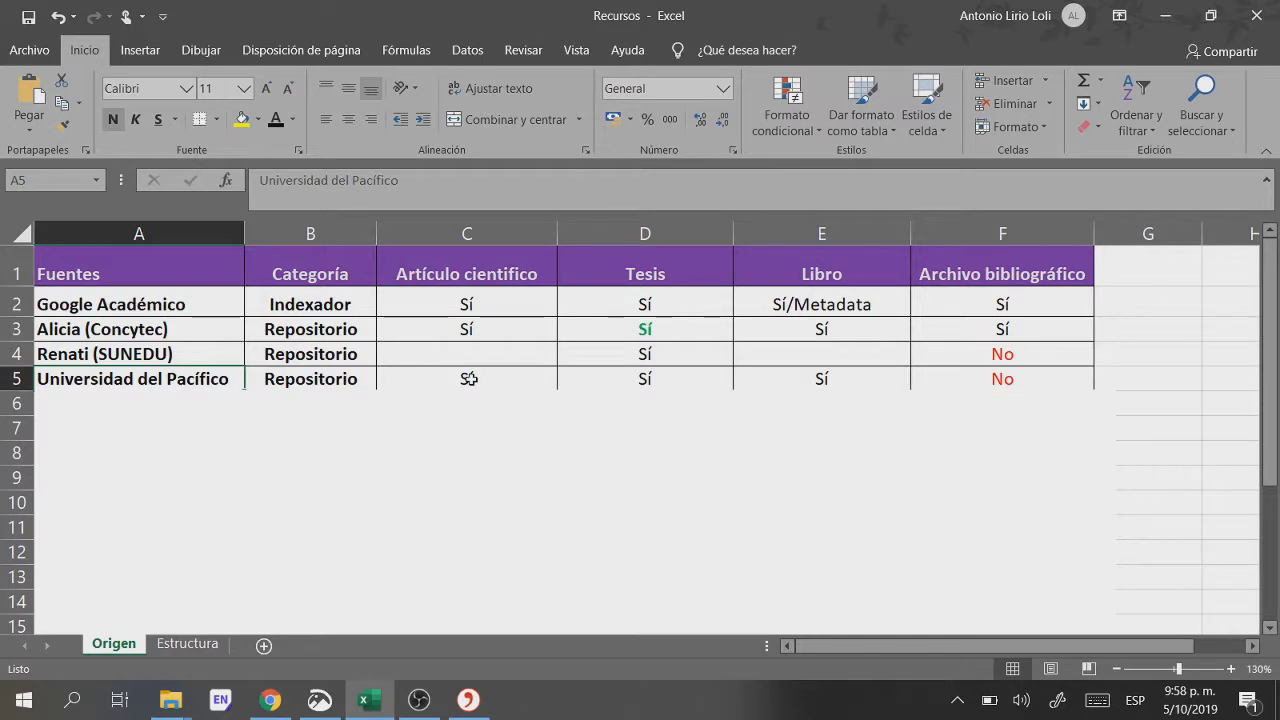
click(489, 379)
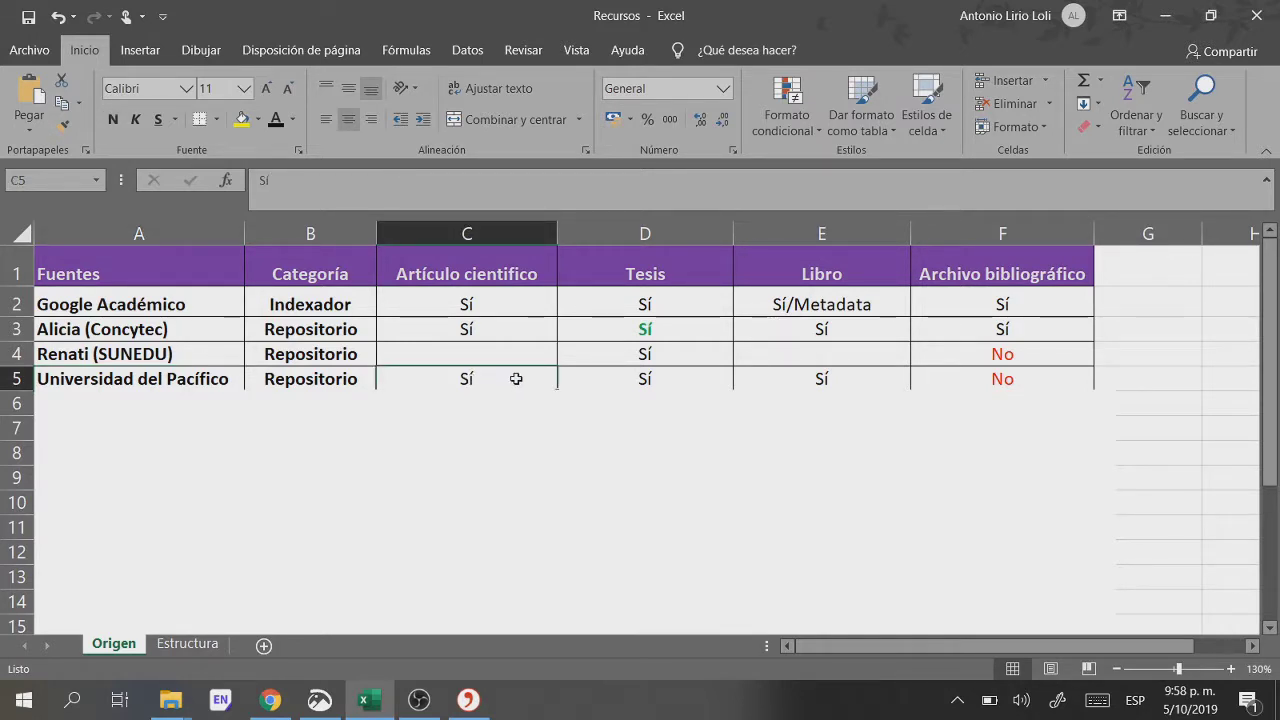
click(644, 379)
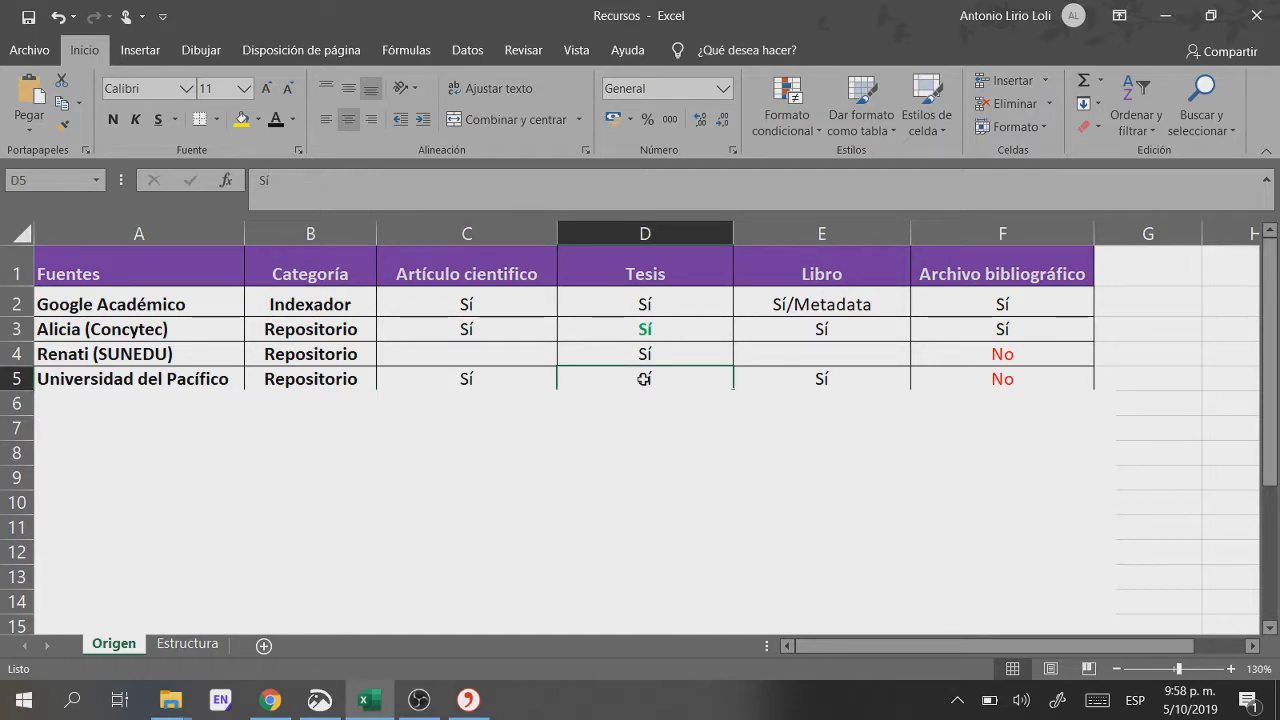
click(840, 380)
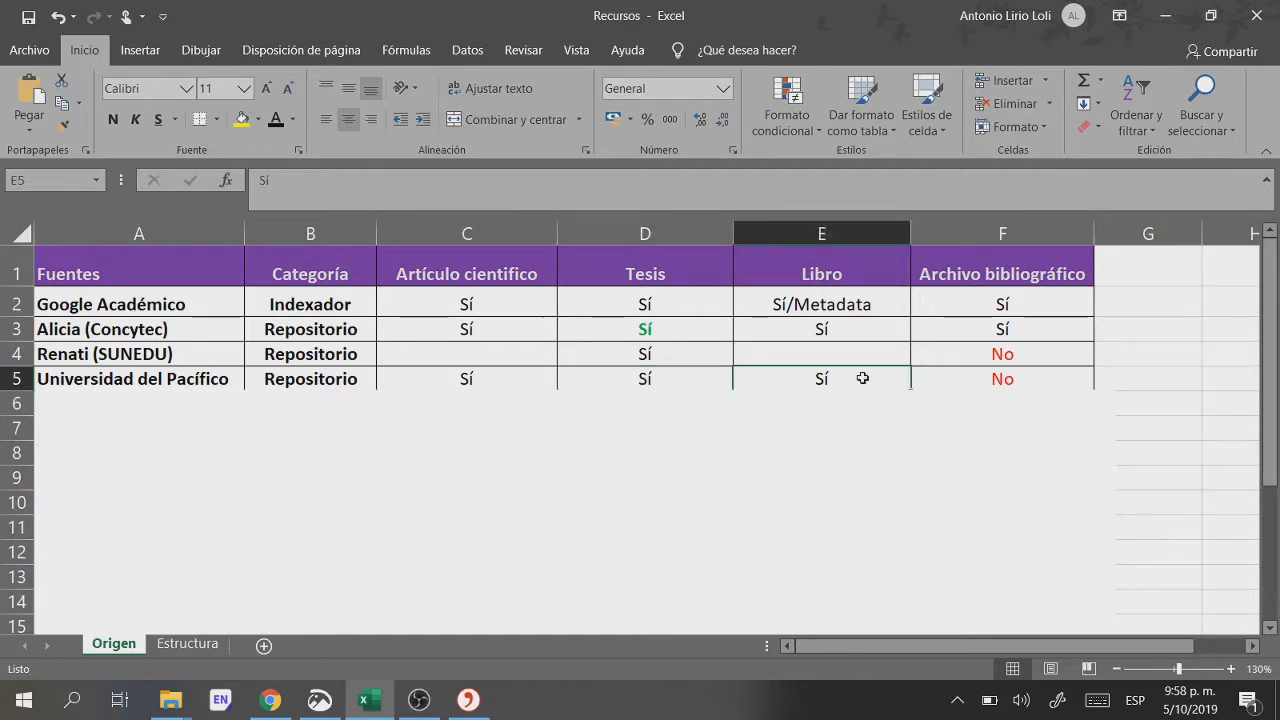
click(968, 376)
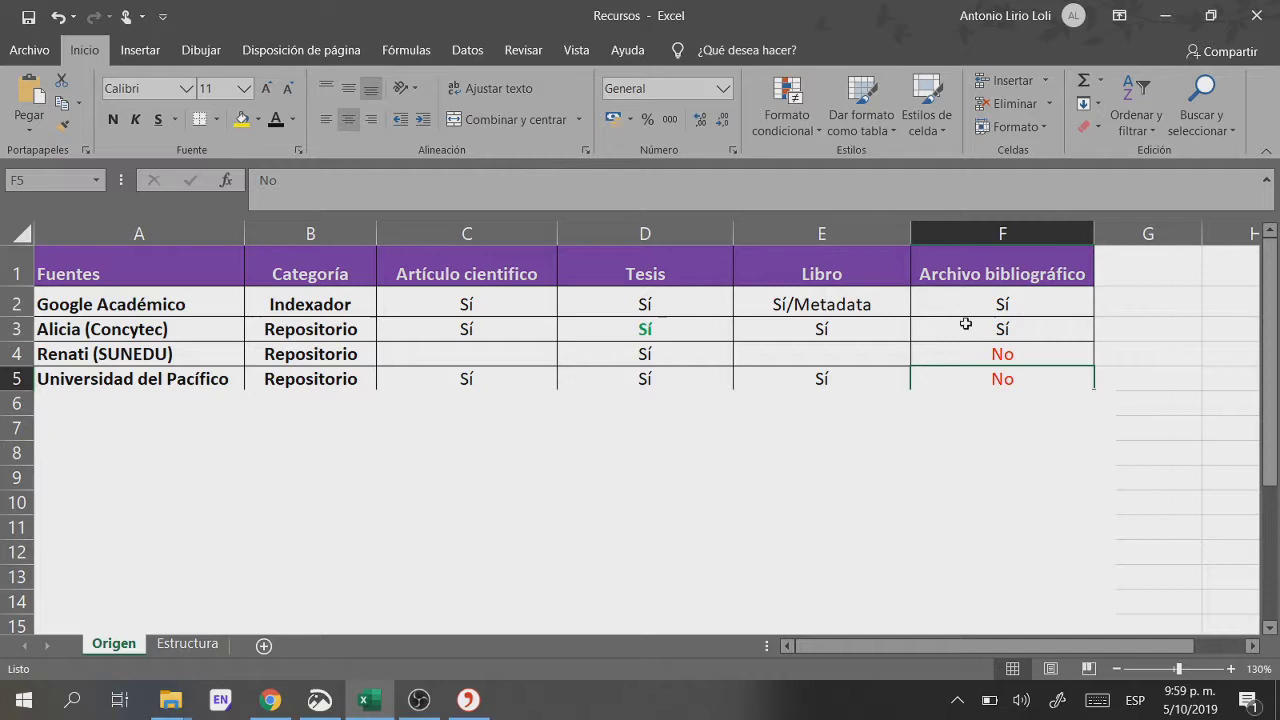
Step: Return to Chrome and open the Tesis community in the Universidad del Pacífico repository
click(282, 706)
scroll(757, 394, down, 3)
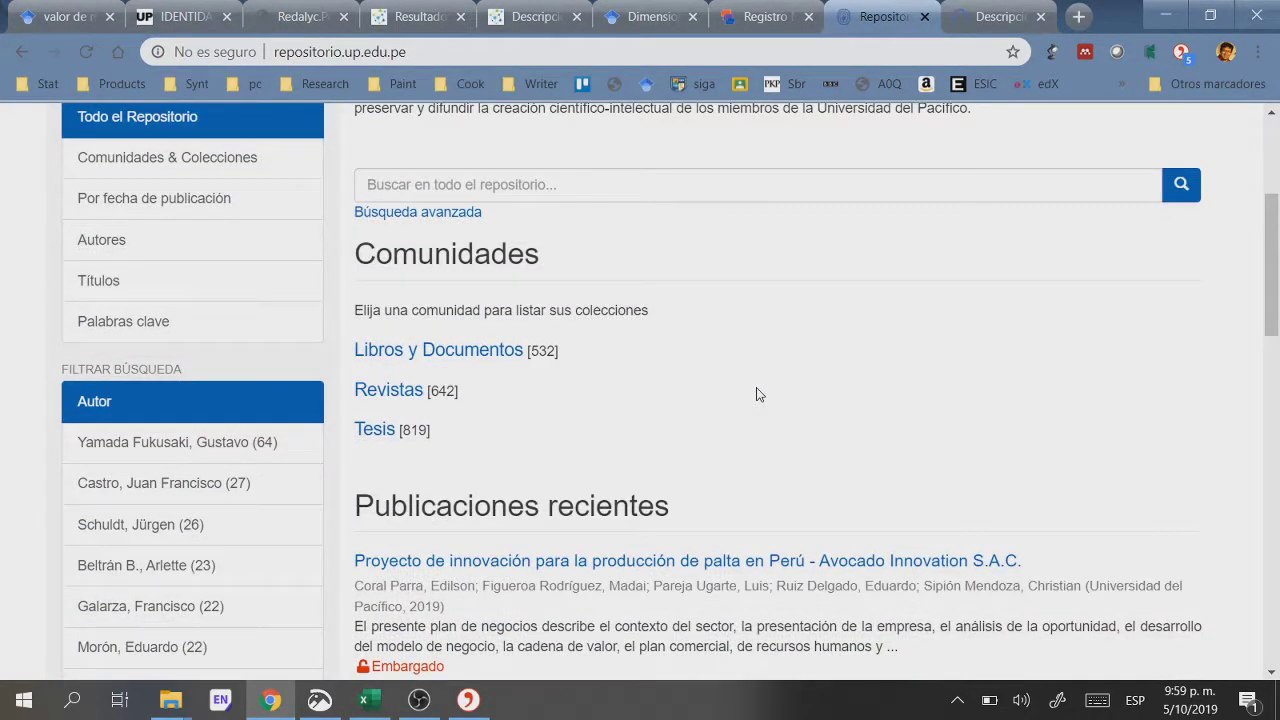
click(375, 431)
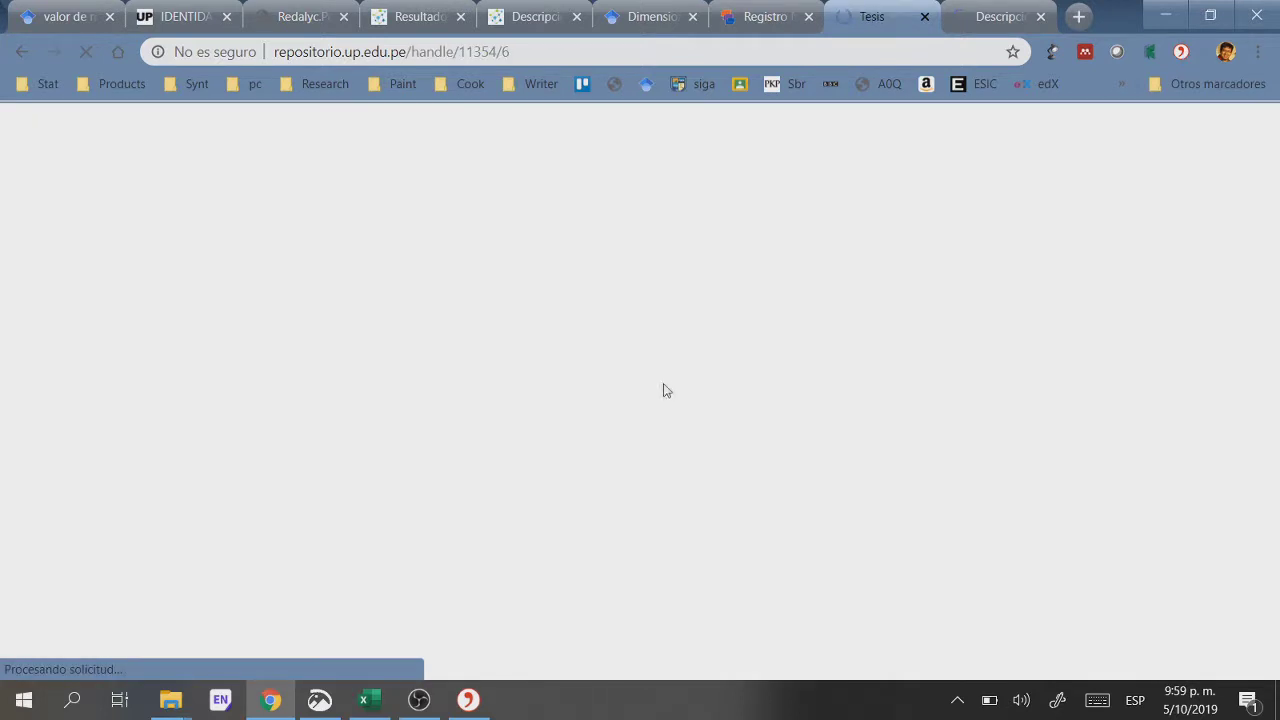
Step: Search the whole Universidad del Pacífico repository for "marca"
scroll(686, 430, down, 2)
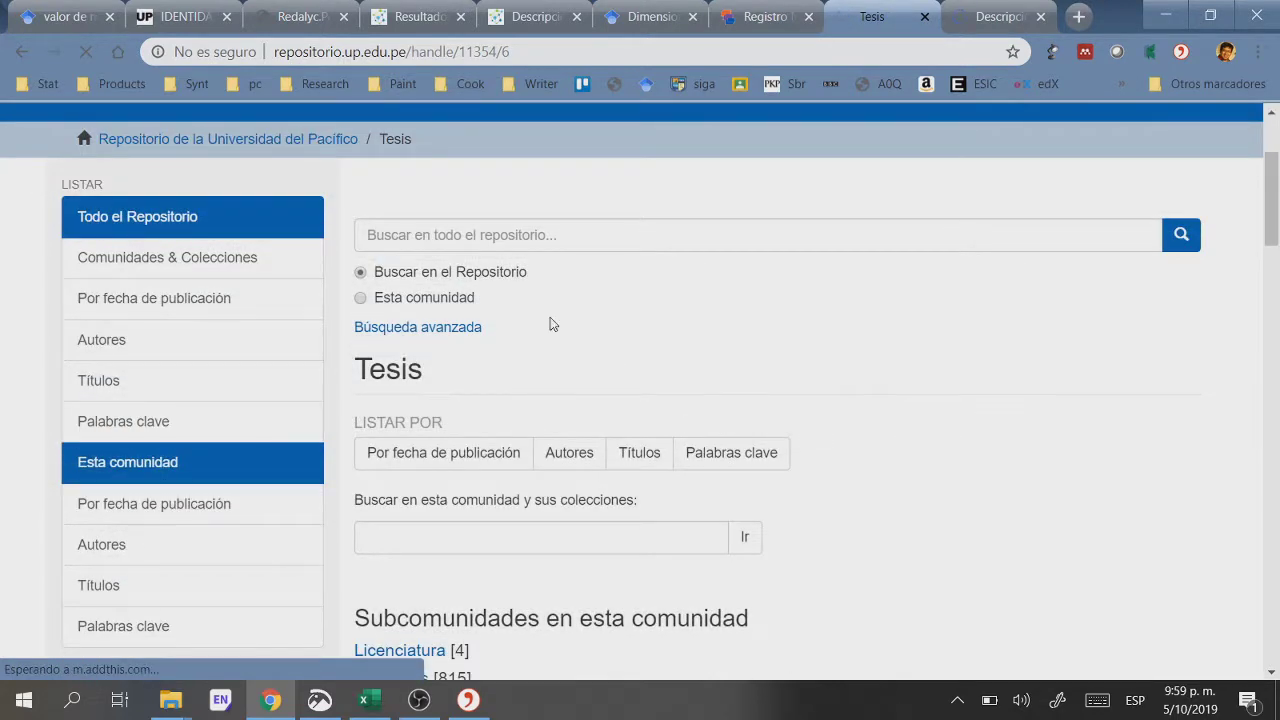
click(506, 237)
text(marca)
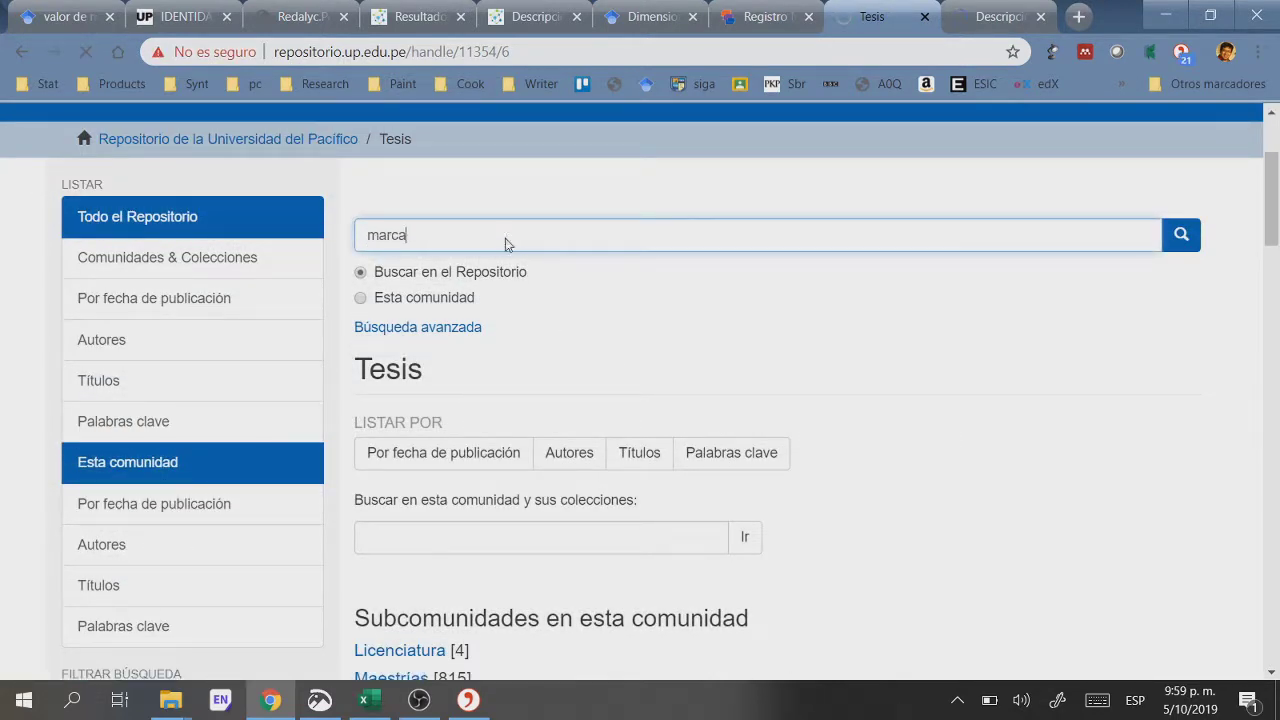
key(Return)
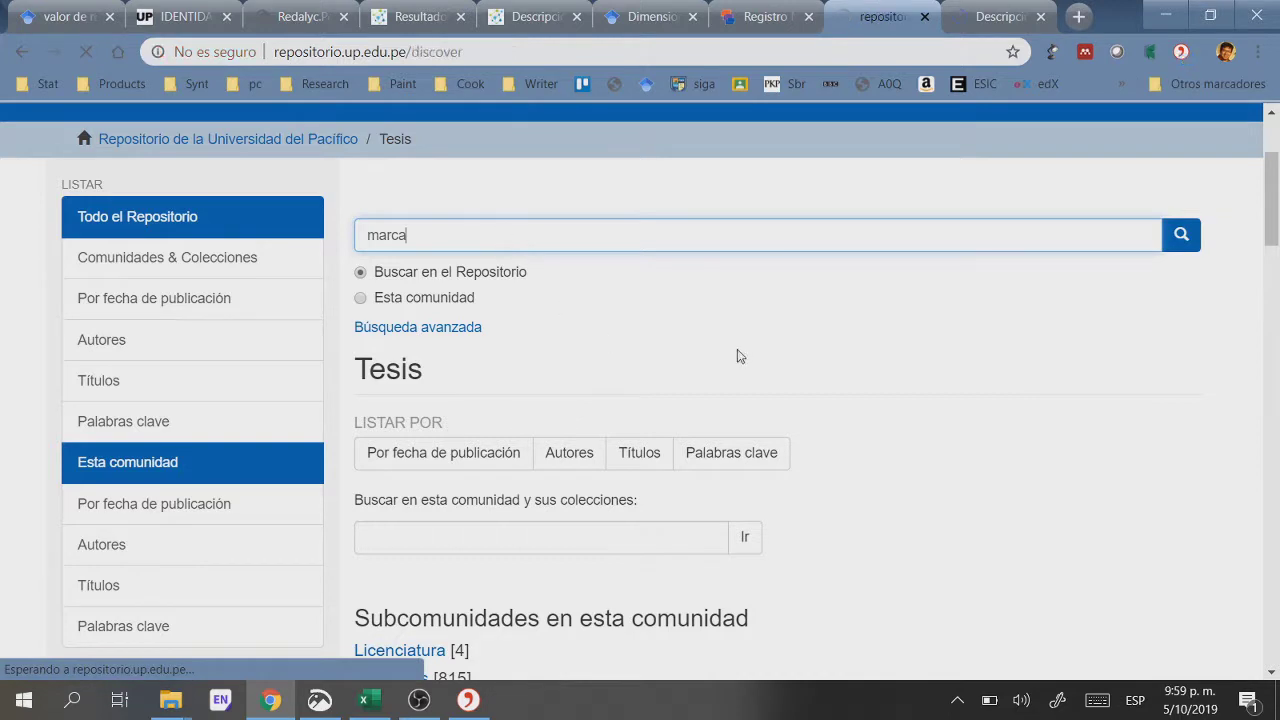
Step: Open the results "Marcas globales: una breve revisión" and "Influencia del eslogan y el logotipo de la marca país" in new tabs
scroll(754, 383, down, 4)
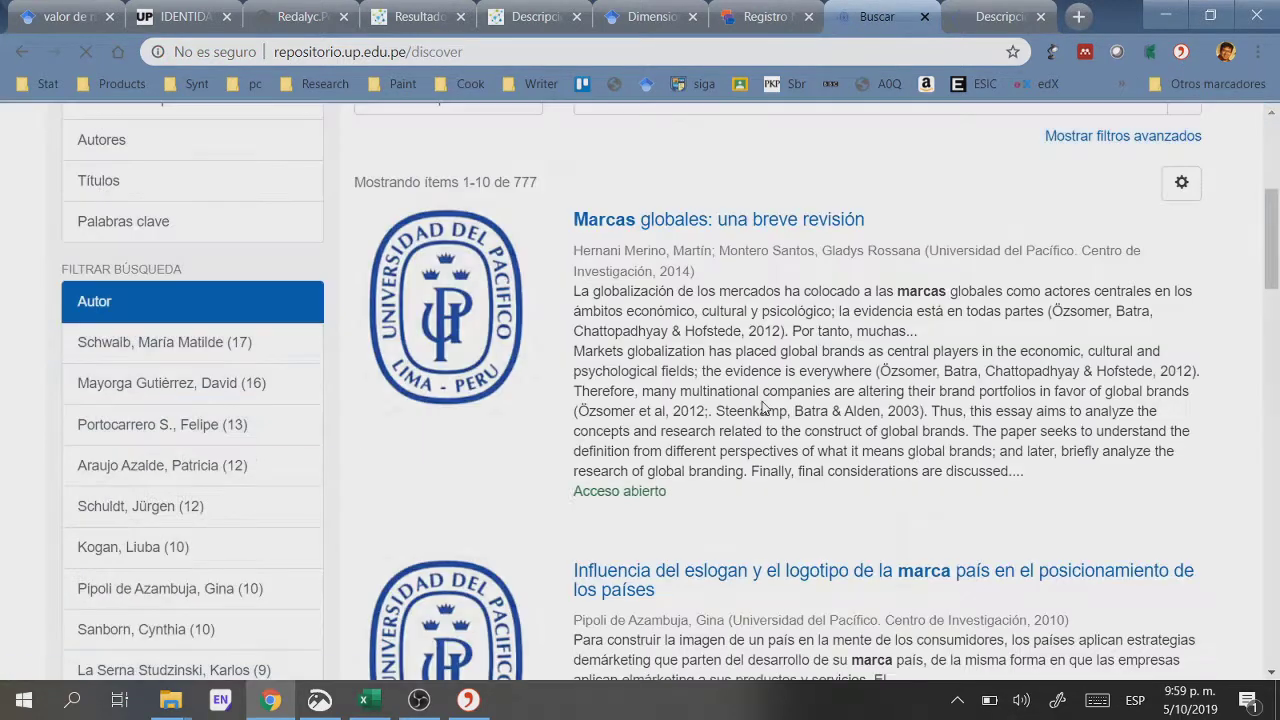
scroll(762, 407, down, 1)
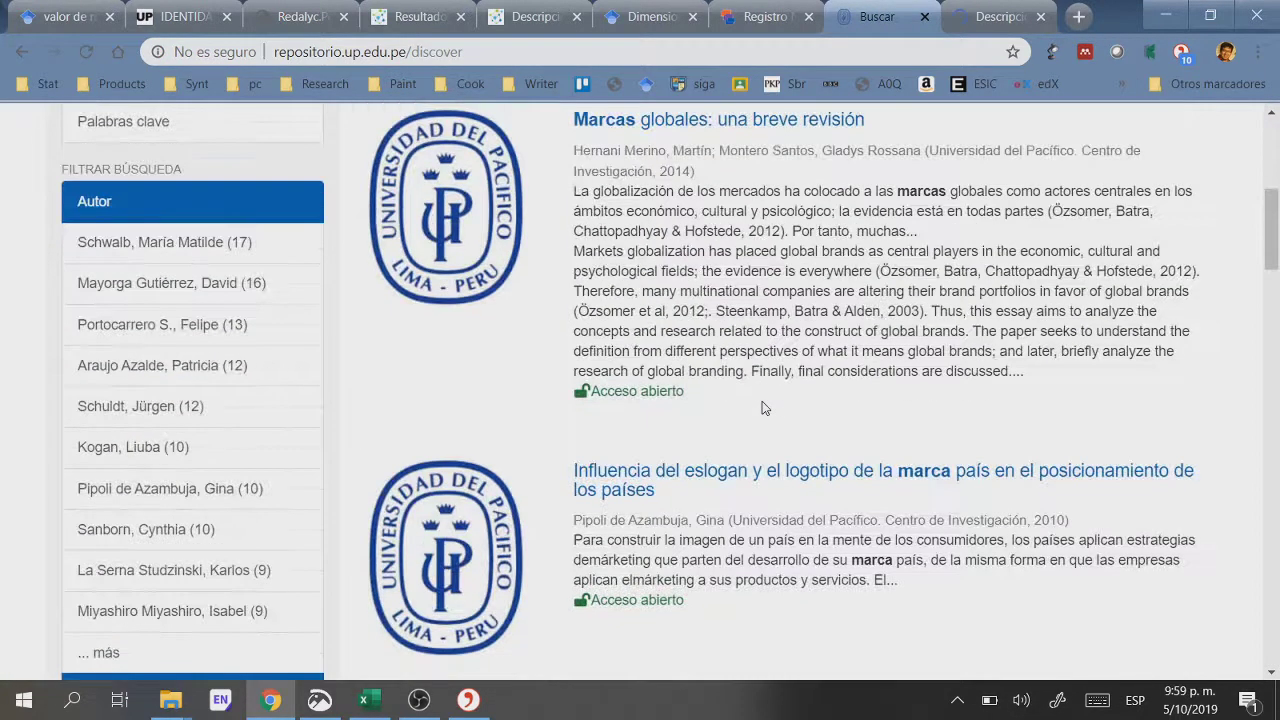
scroll(762, 407, up, 1)
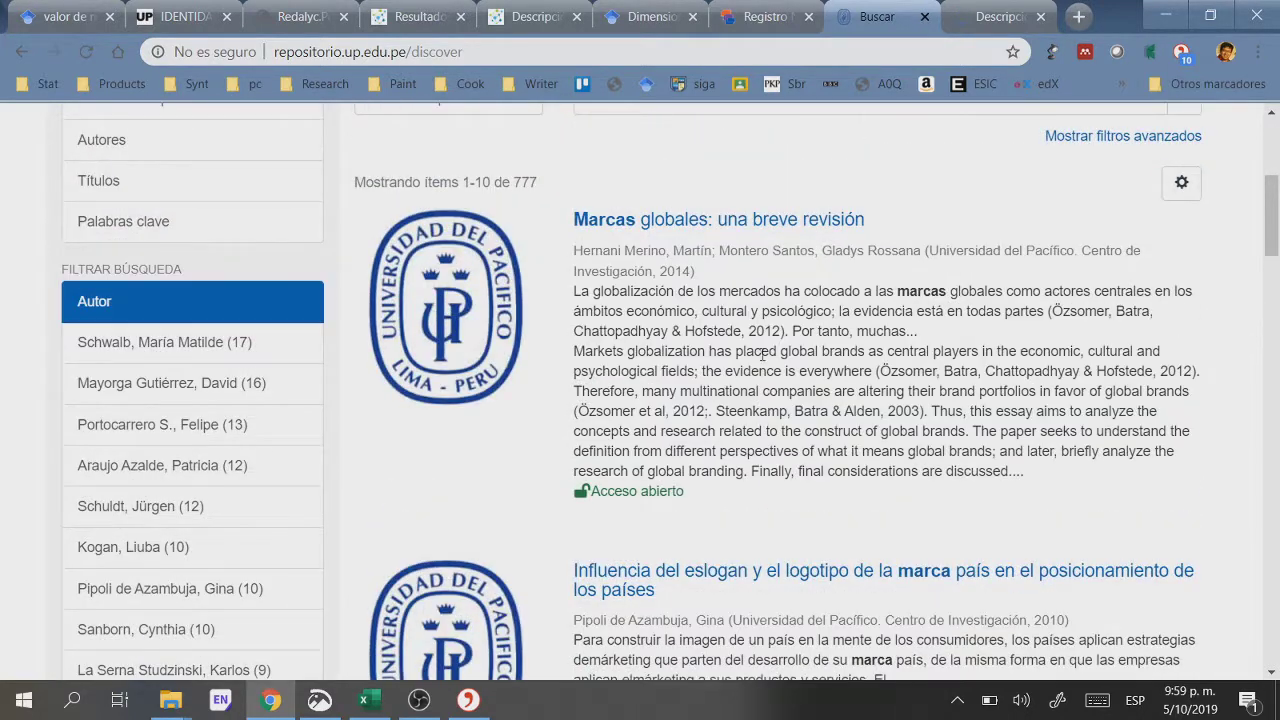
right_click(806, 224)
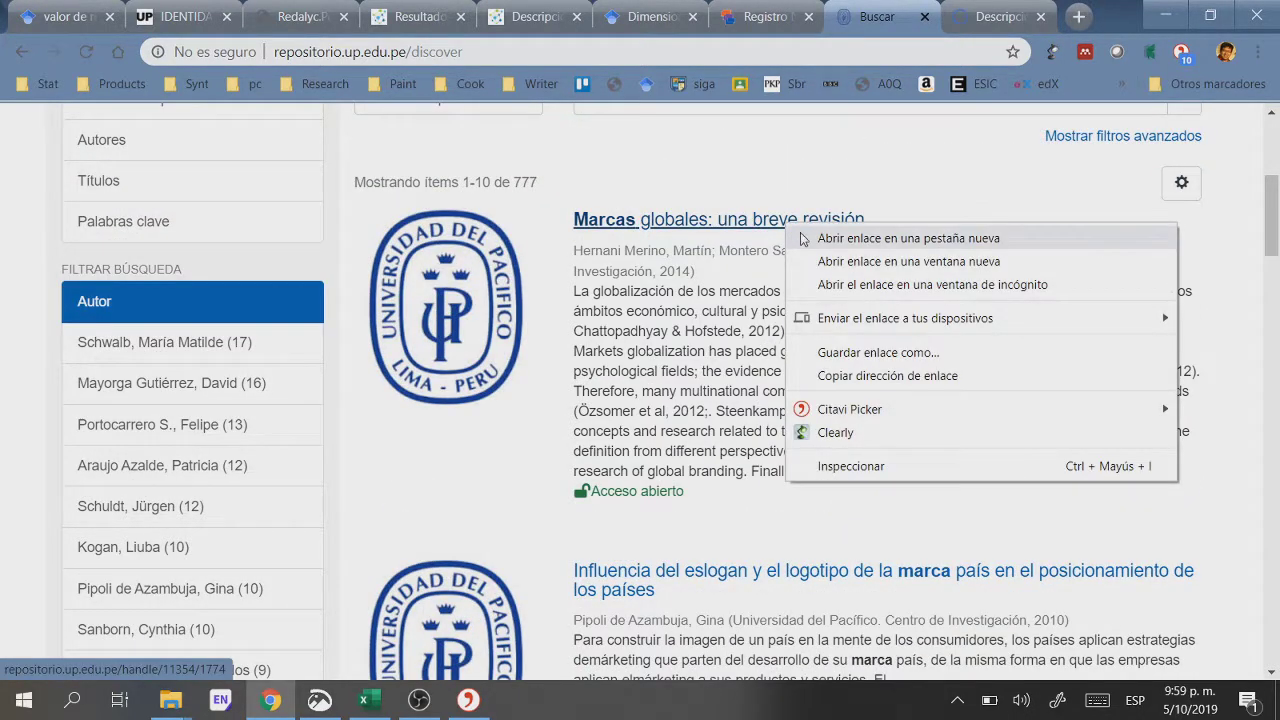
click(820, 252)
scroll(762, 373, down, 2)
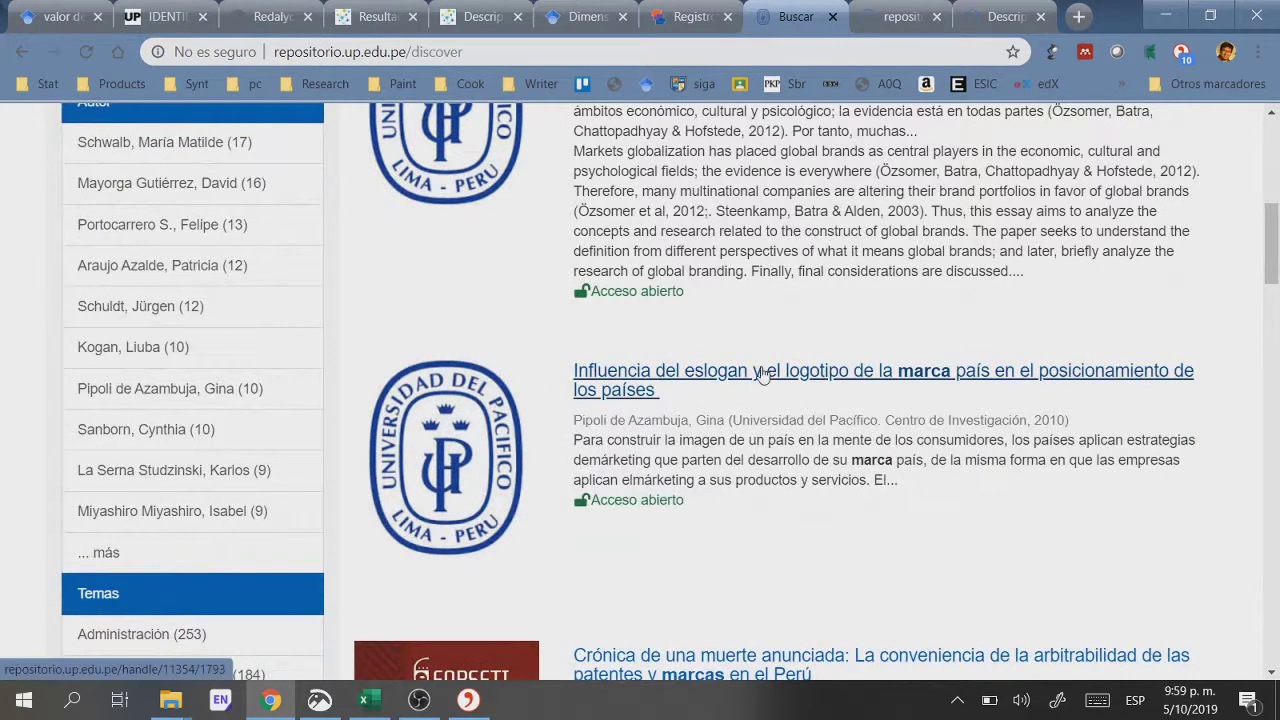
right_click(762, 373)
click(782, 388)
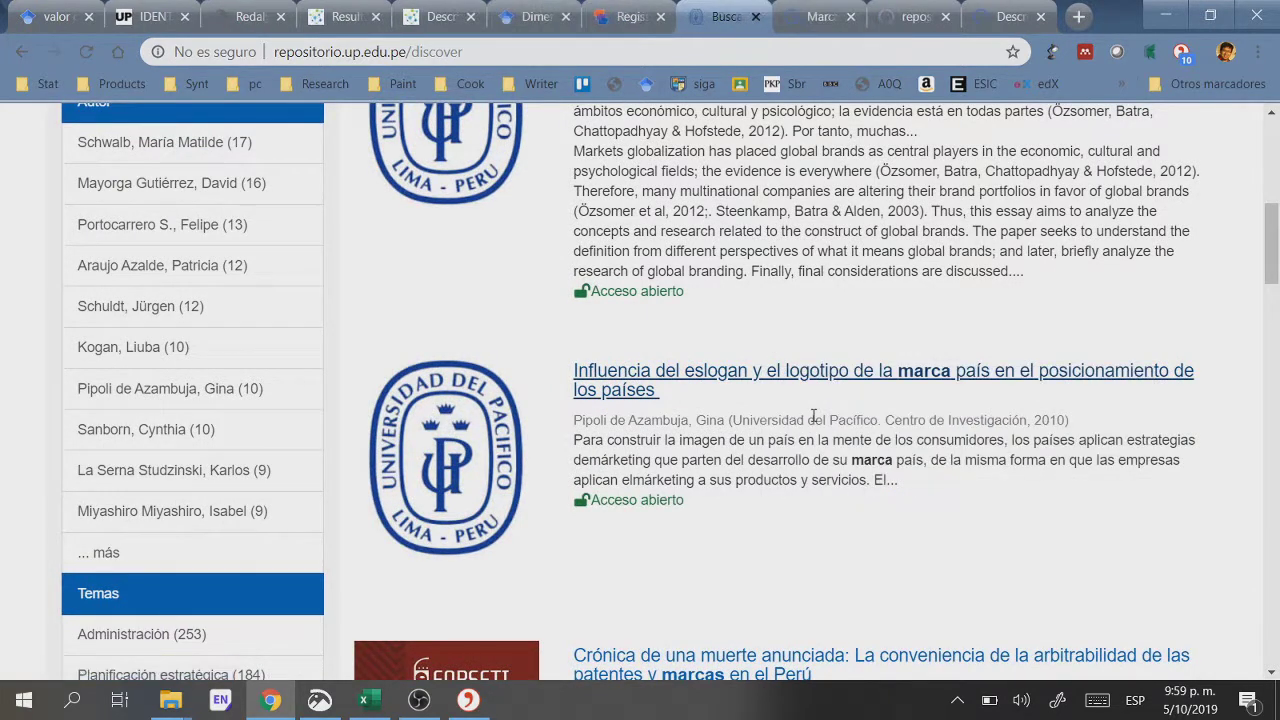
Step: Check the article records opened from the search results and display the sharing services for "Marcas globales: una breve revisión"
click(812, 18)
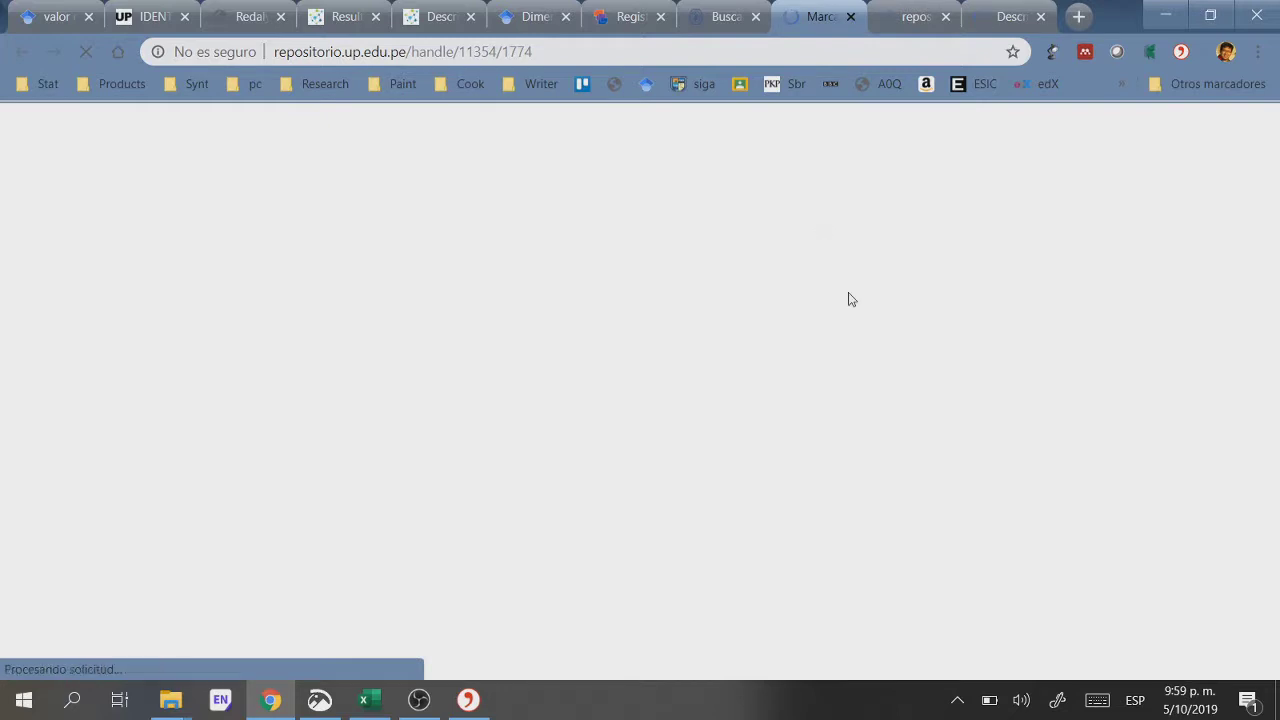
click(895, 24)
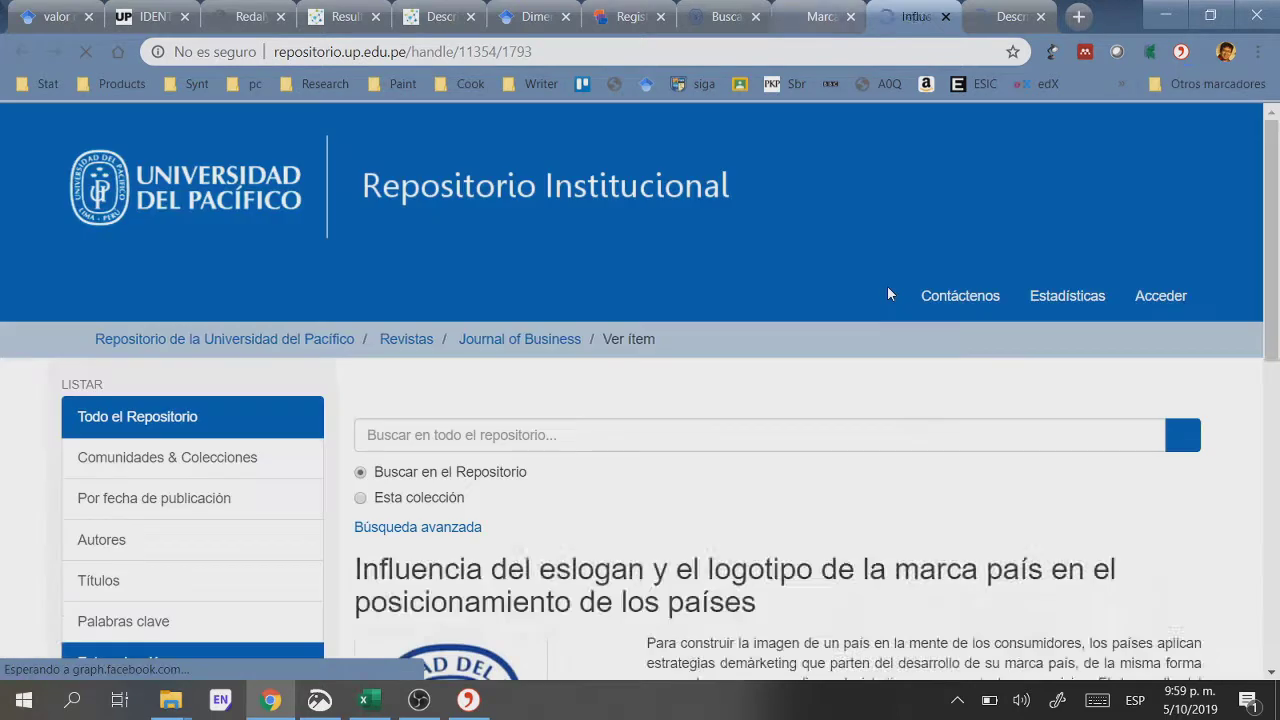
key(ctrl+shift+Tab)
scroll(890, 340, down, 2)
scroll(893, 387, down, 2)
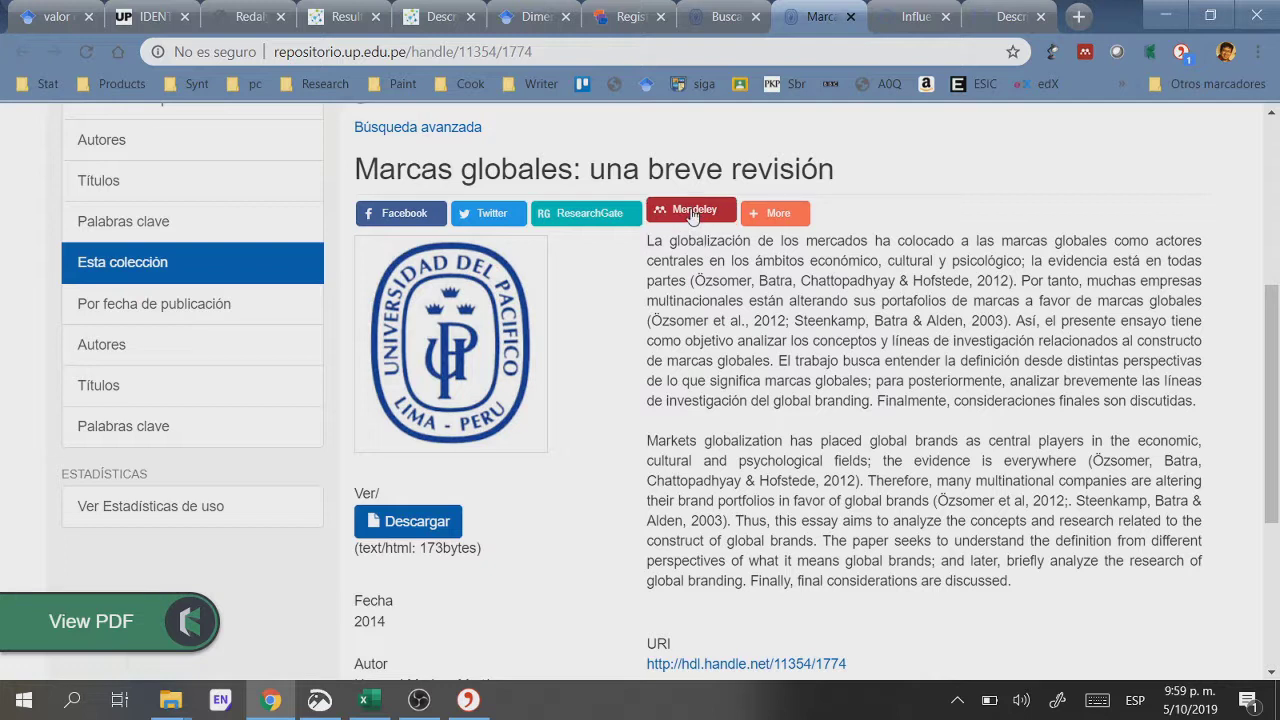
click(775, 211)
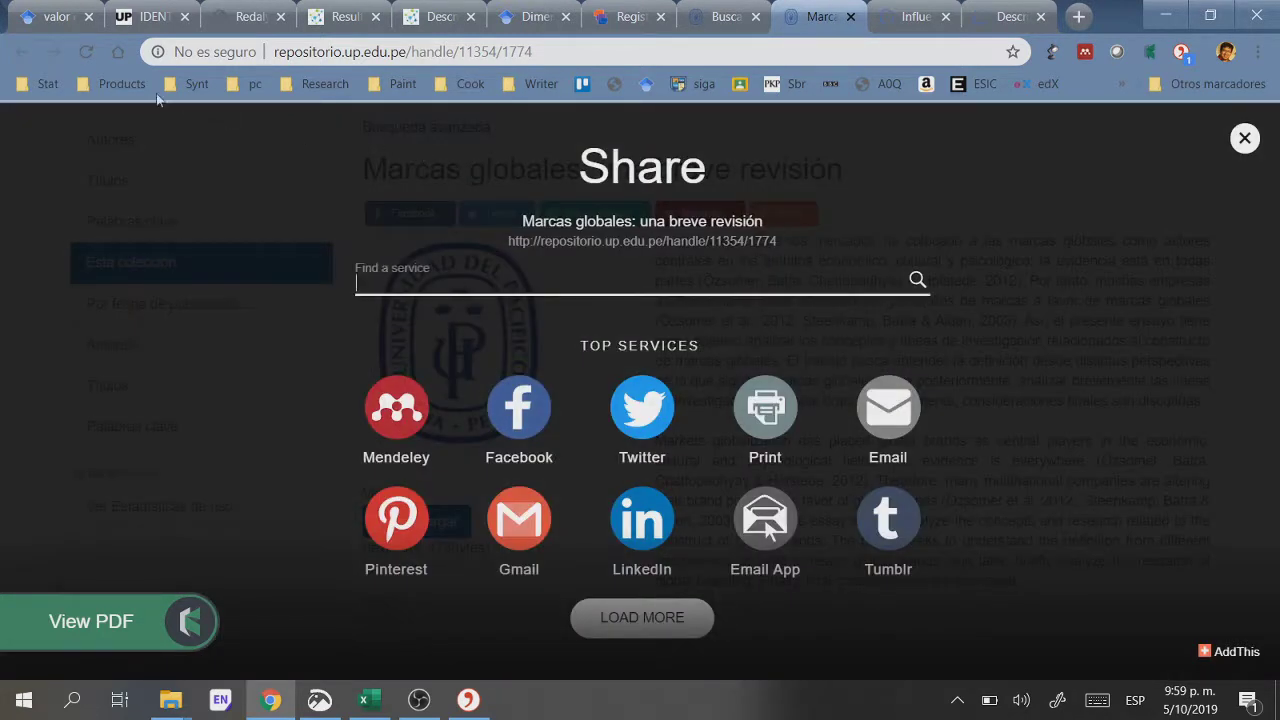
Step: Open the record "Influencia del eslogan y el logotipo de la marca país" from the search results and open its URI in a new tab
click(728, 17)
click(796, 376)
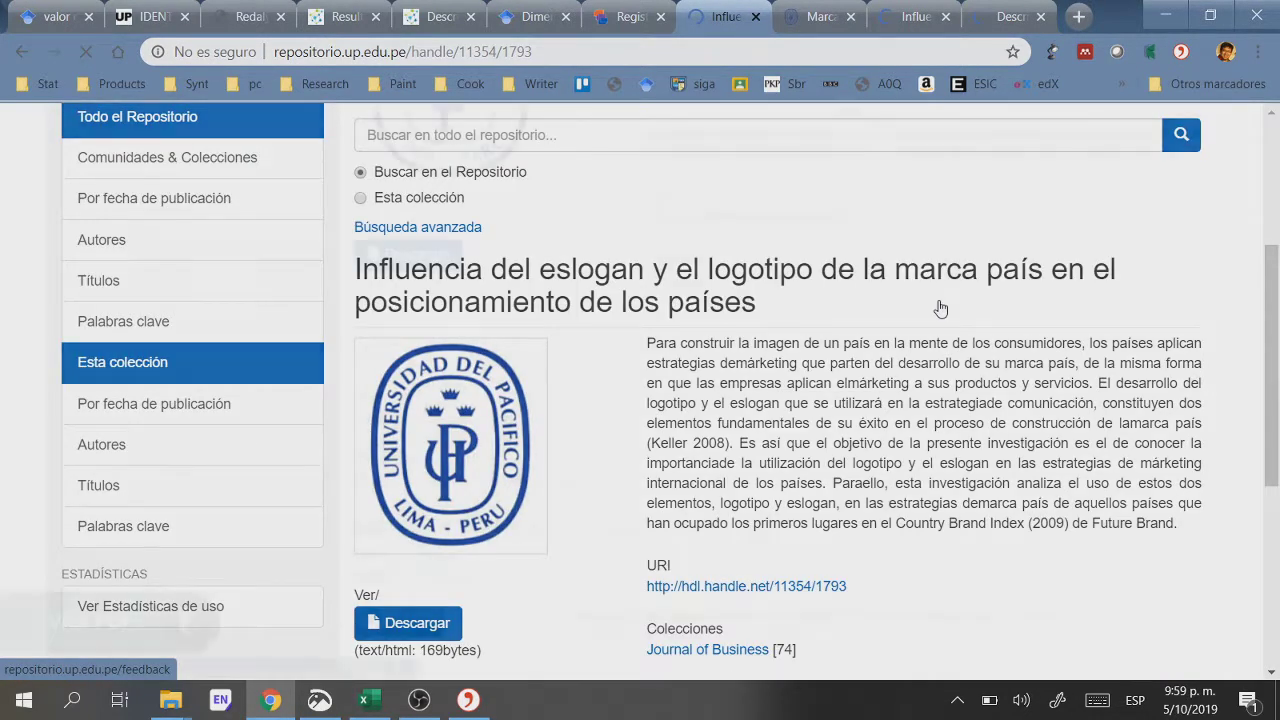
scroll(900, 397, down, 4)
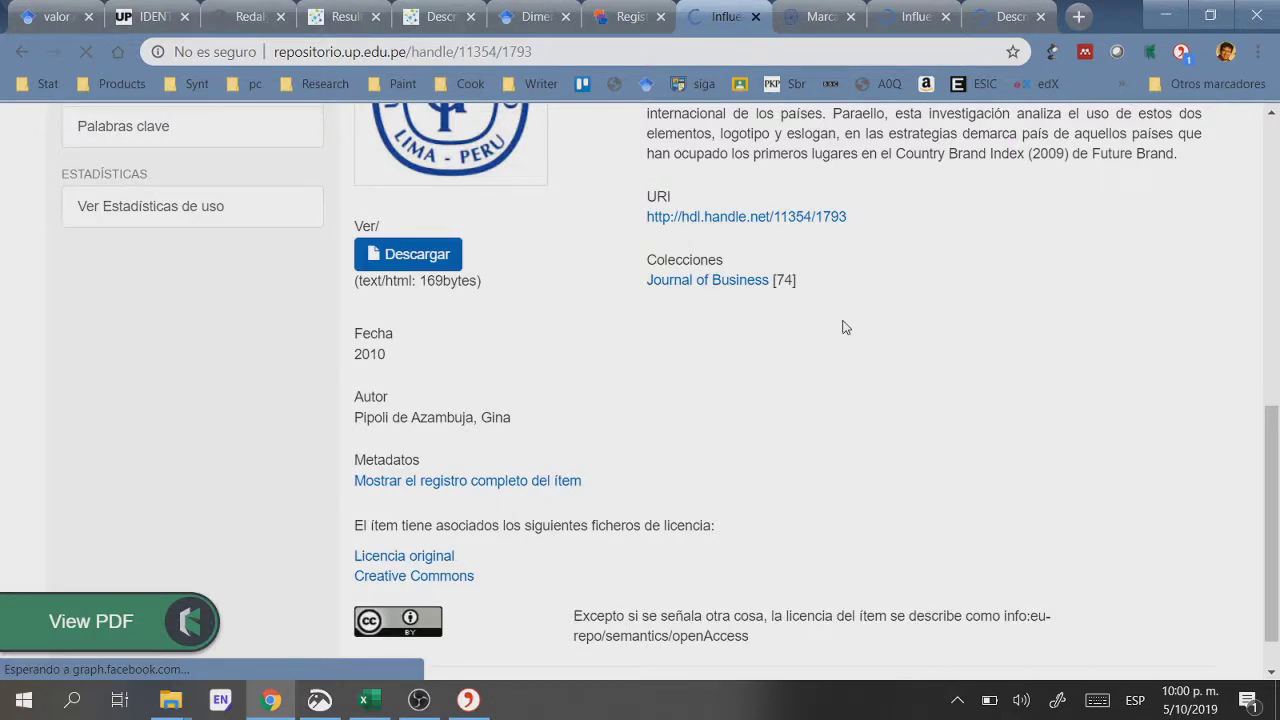
right_click(797, 214)
click(815, 222)
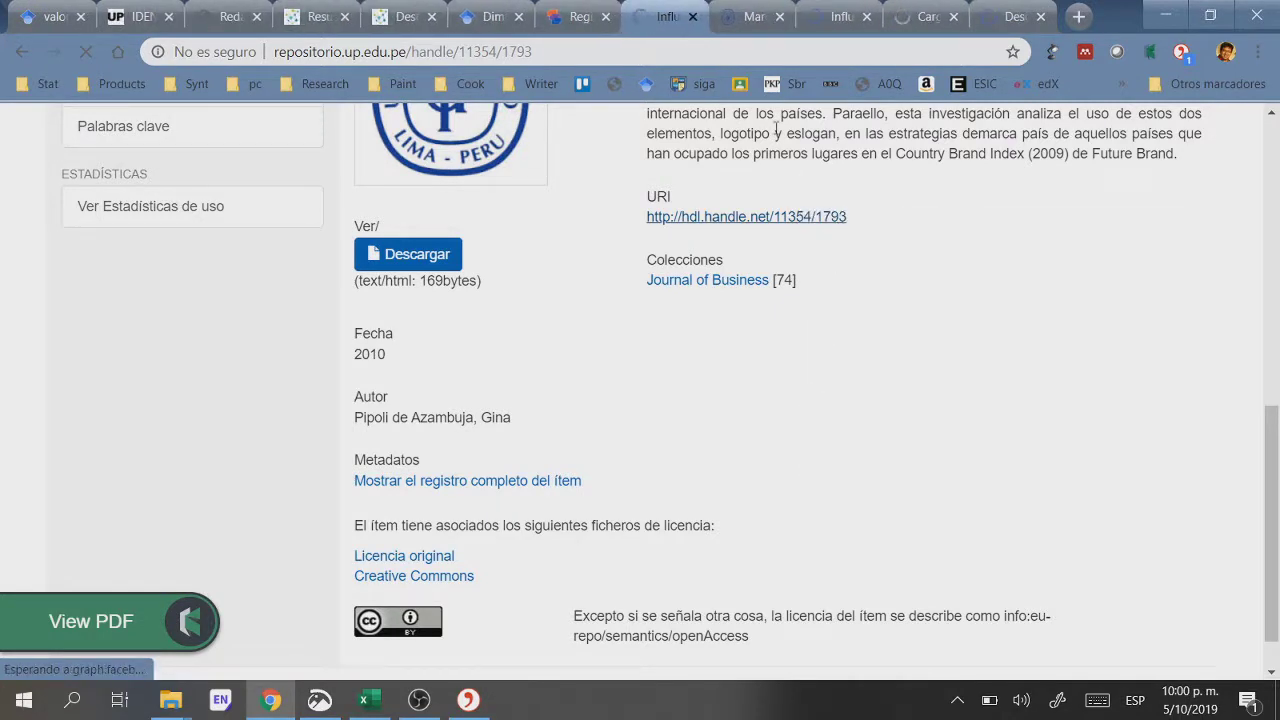
Step: Close the "Marcas globales" record and view the PDF of the eslogan y logotipo article in the Kopernio viewer
click(750, 17)
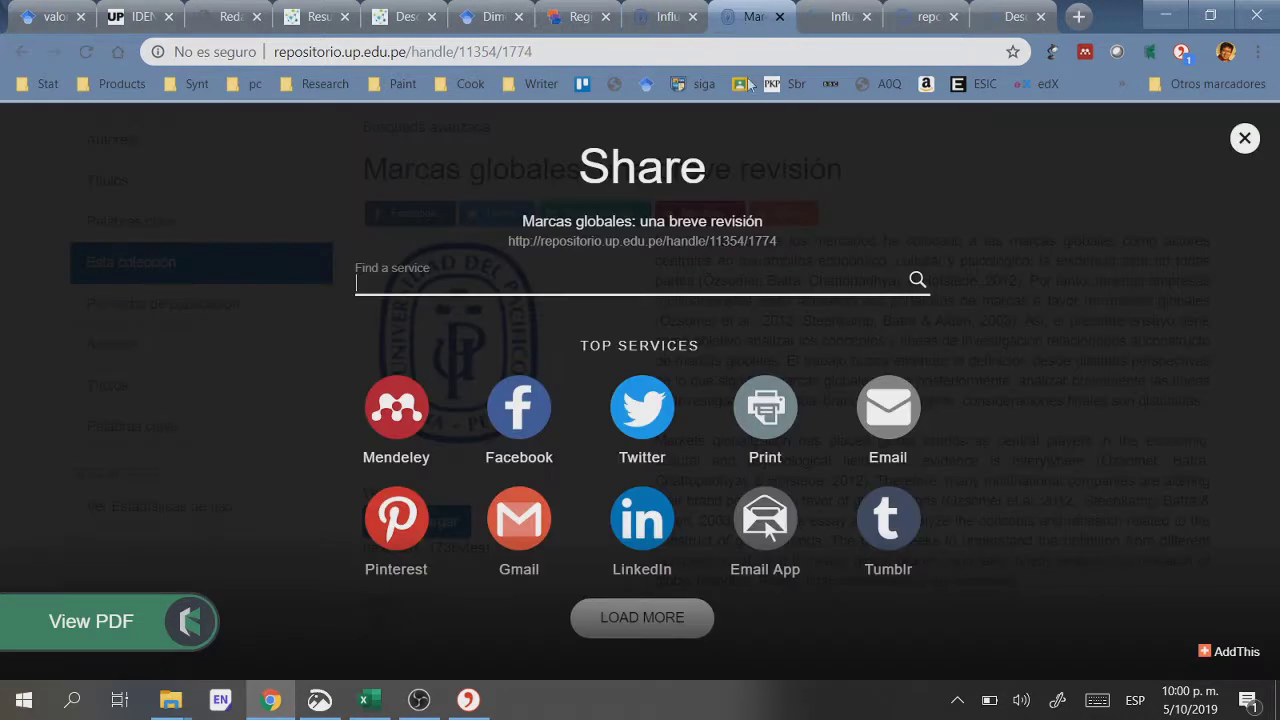
click(779, 17)
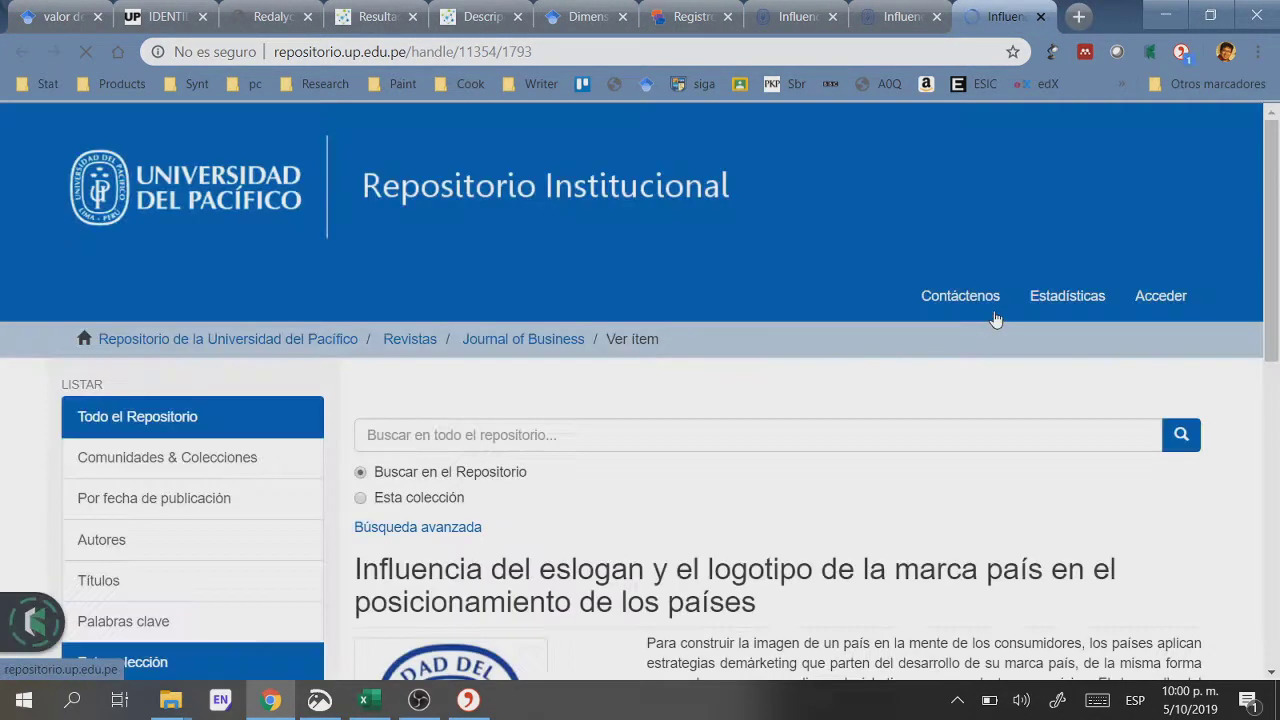
scroll(1000, 310, down, 2)
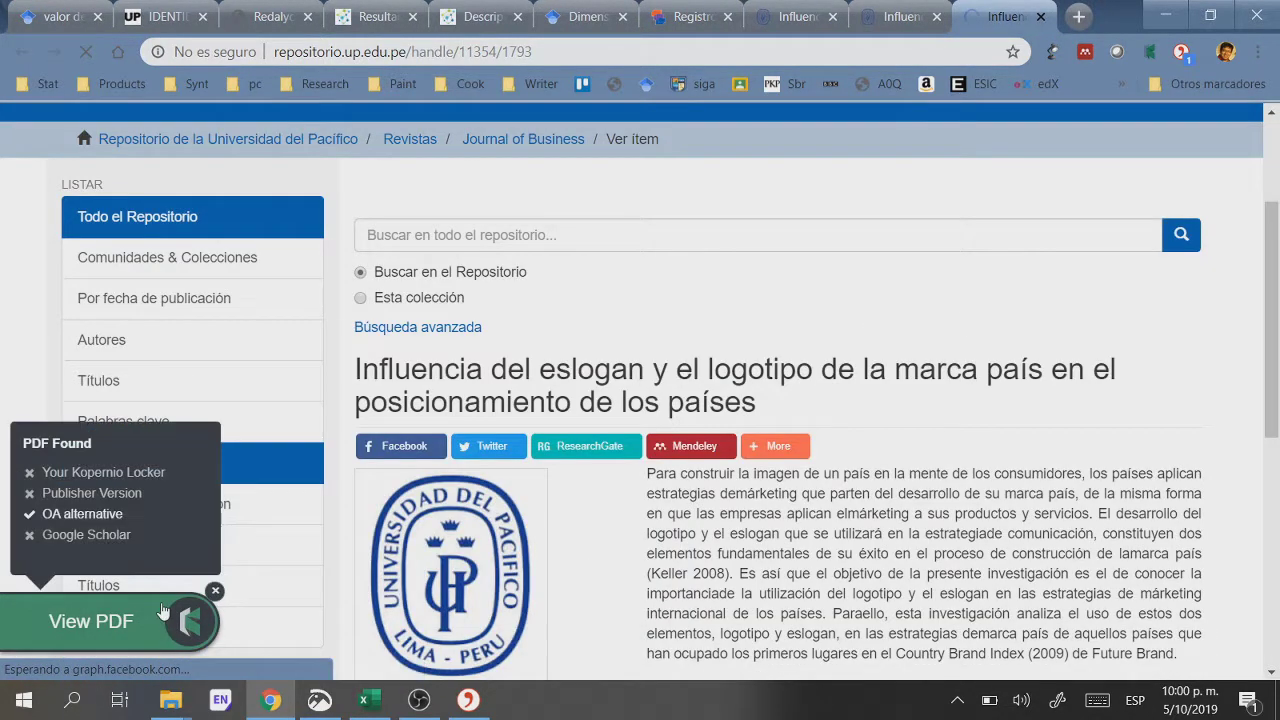
click(125, 625)
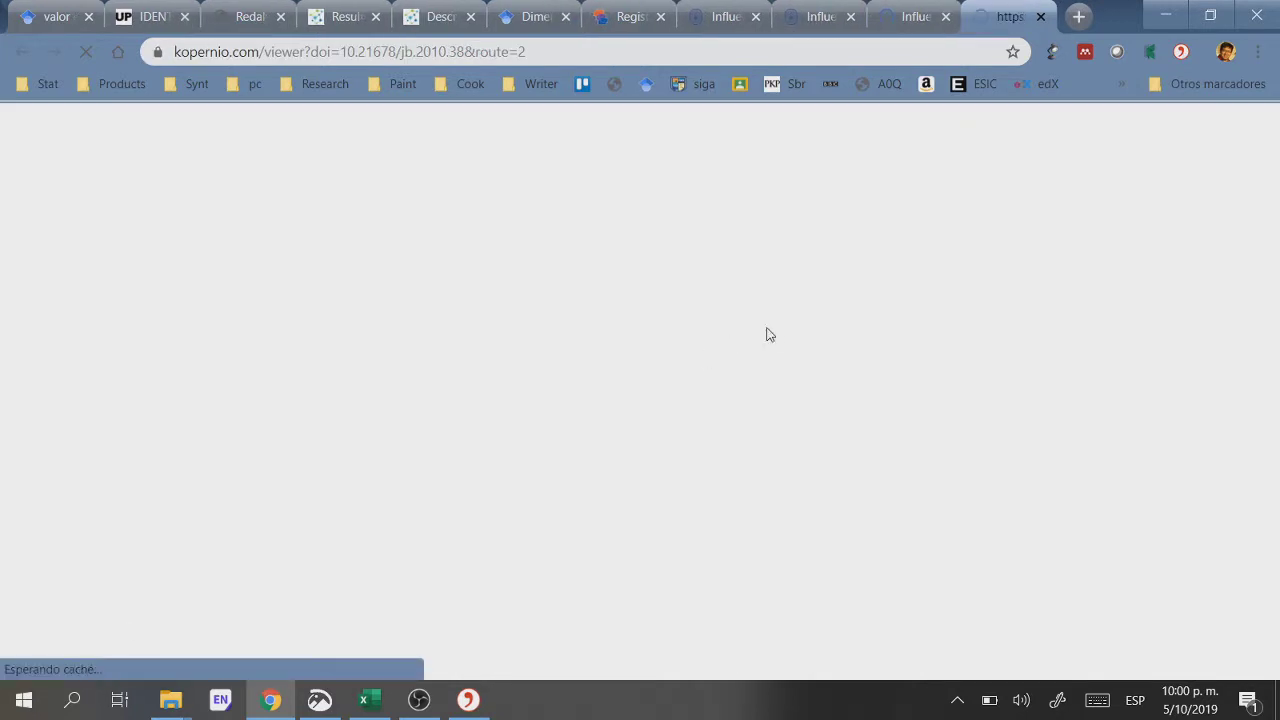
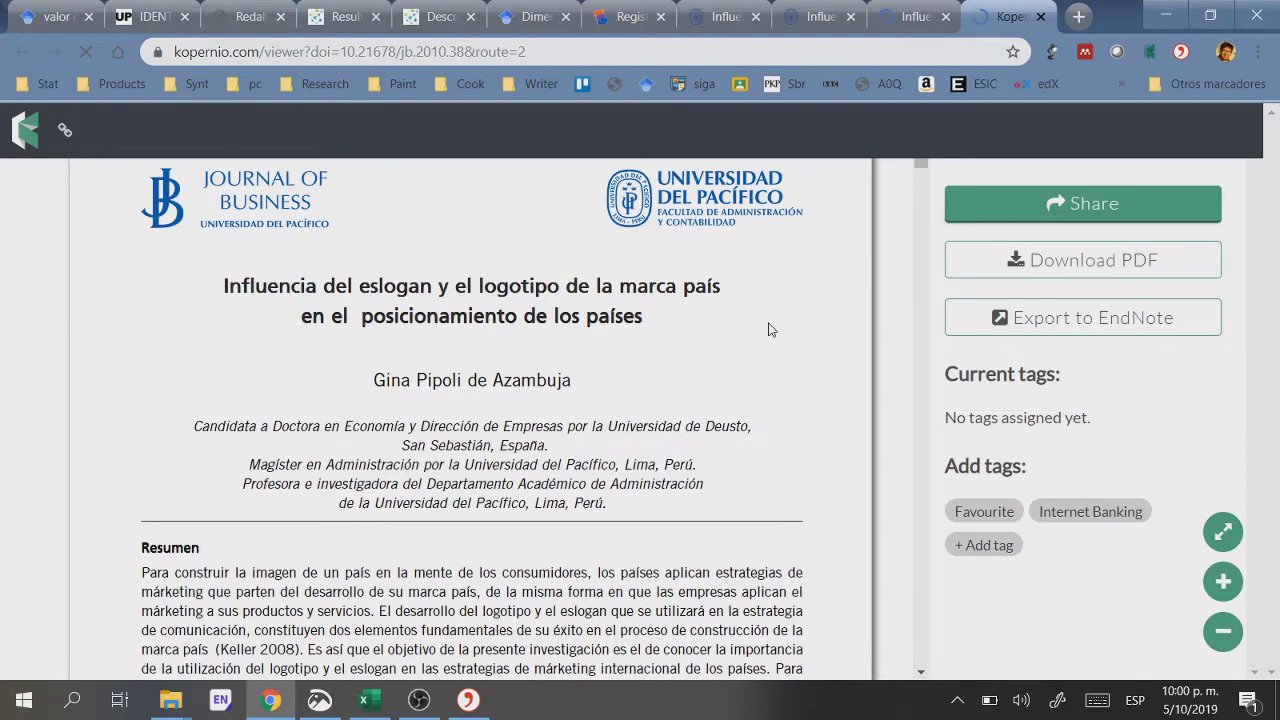
Step: Examine the article's first page in Kopernio and compare it with the details on its repository record
scroll(769, 329, down, 1)
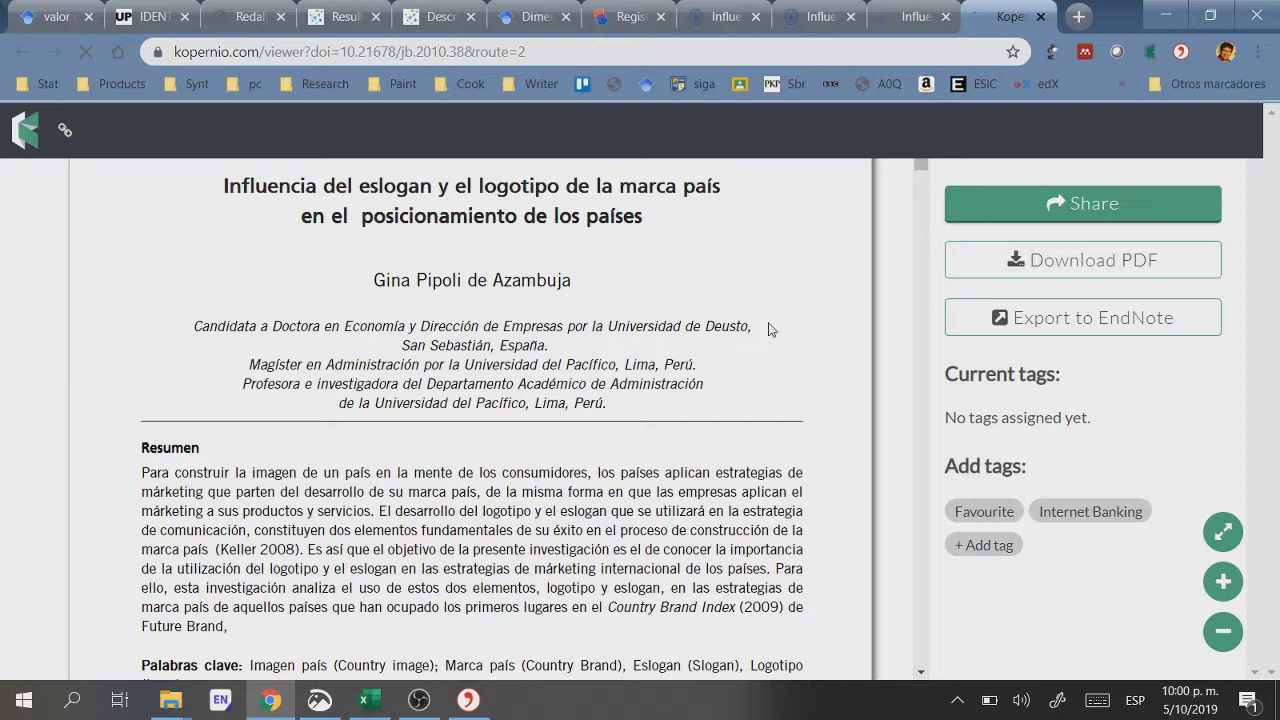
scroll(769, 329, down, 2)
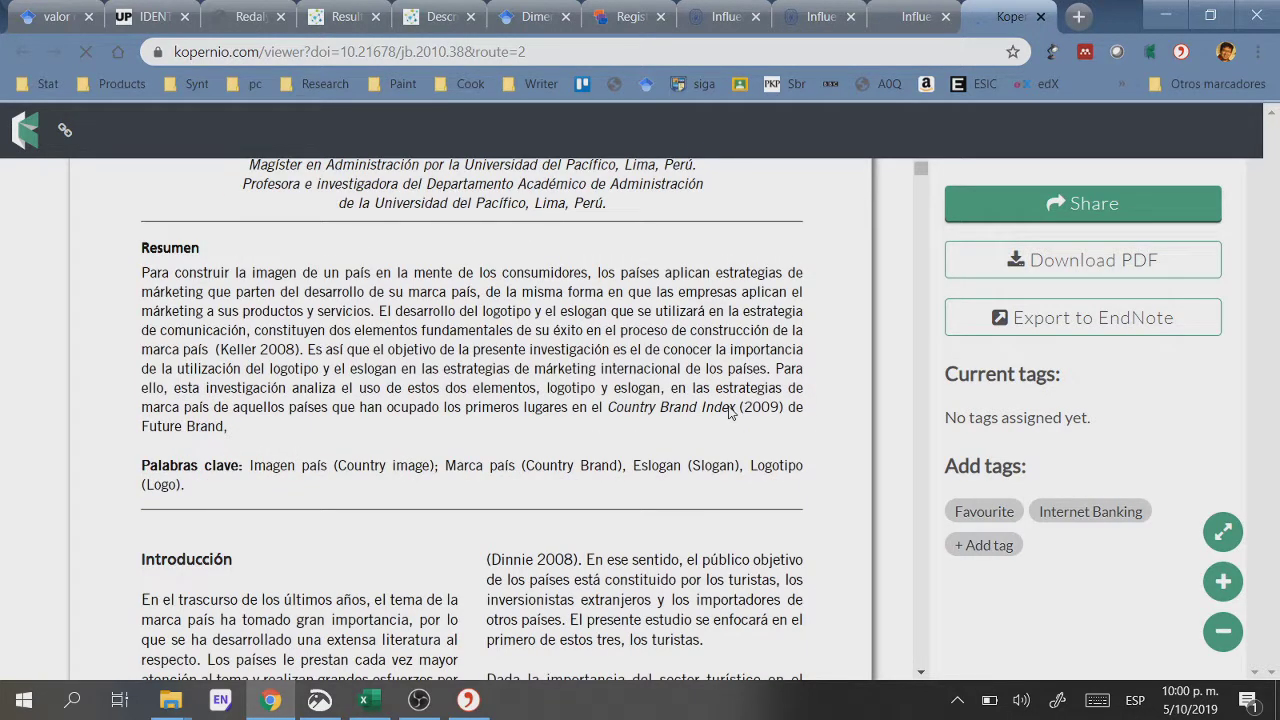
scroll(690, 380, up, 4)
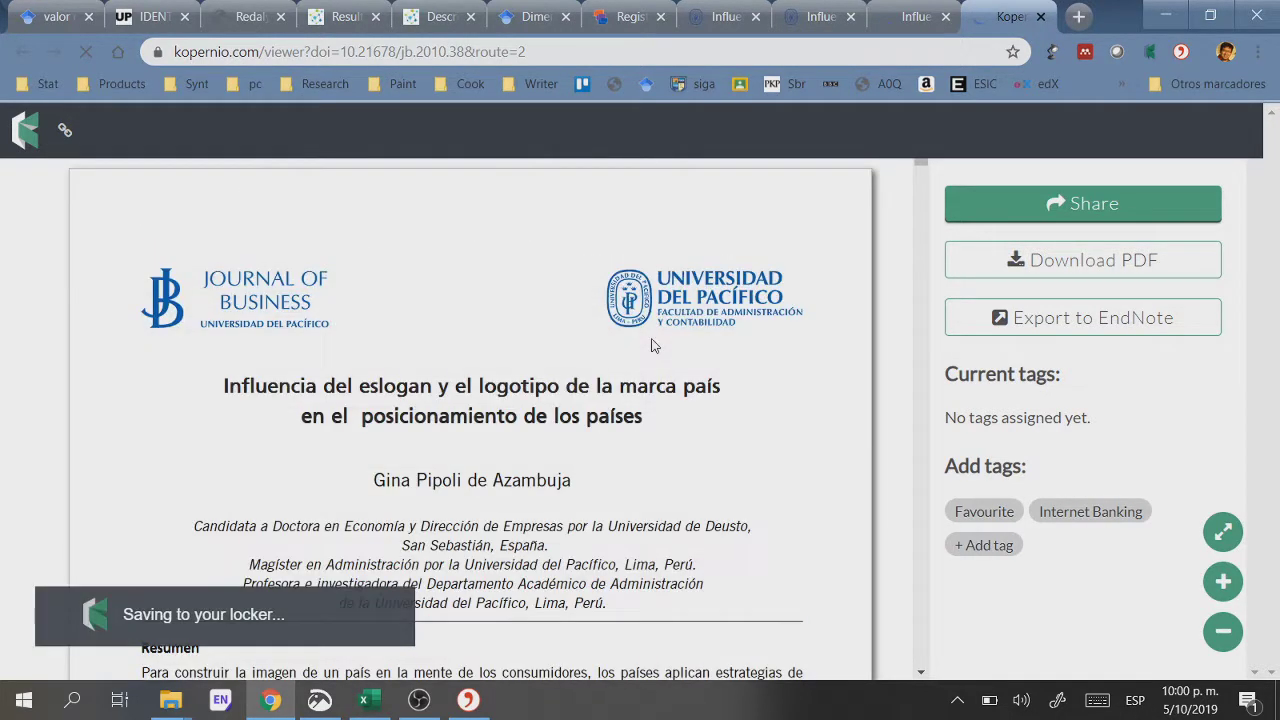
key(ctrl+shift+Tab)
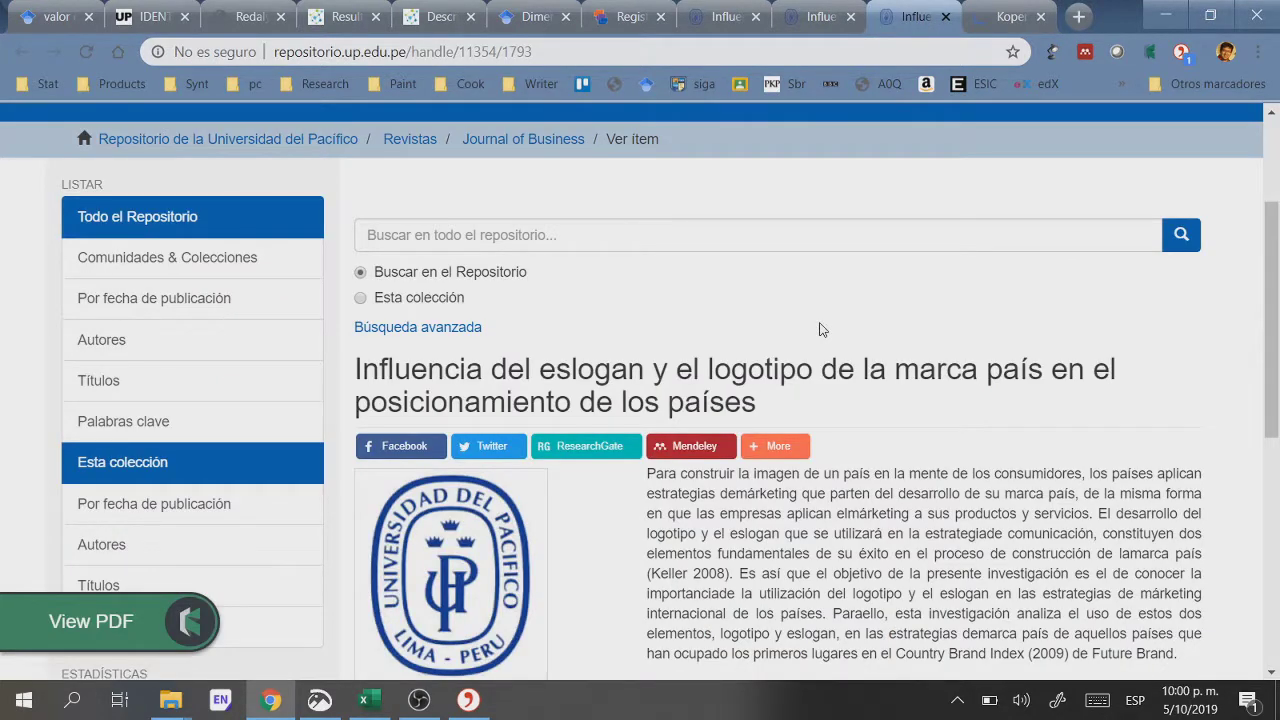
scroll(1028, 394, down, 3)
scroll(1028, 394, down, 3)
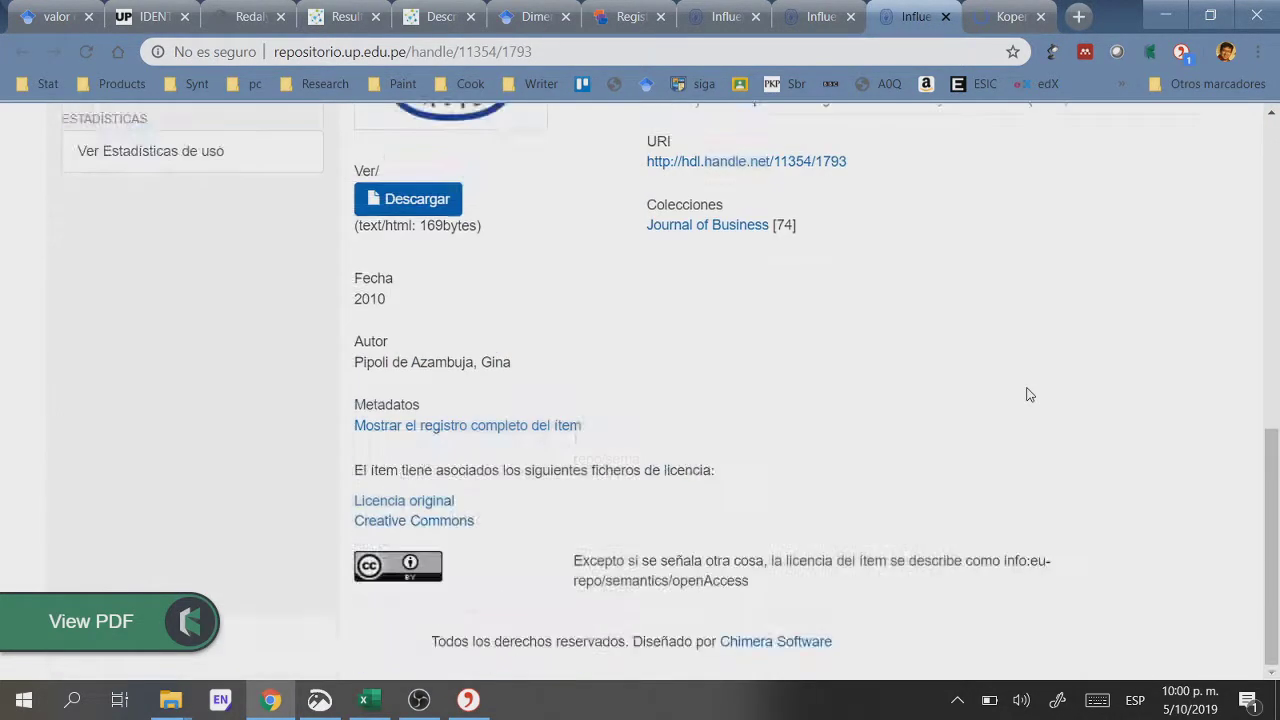
scroll(1028, 394, up, 3)
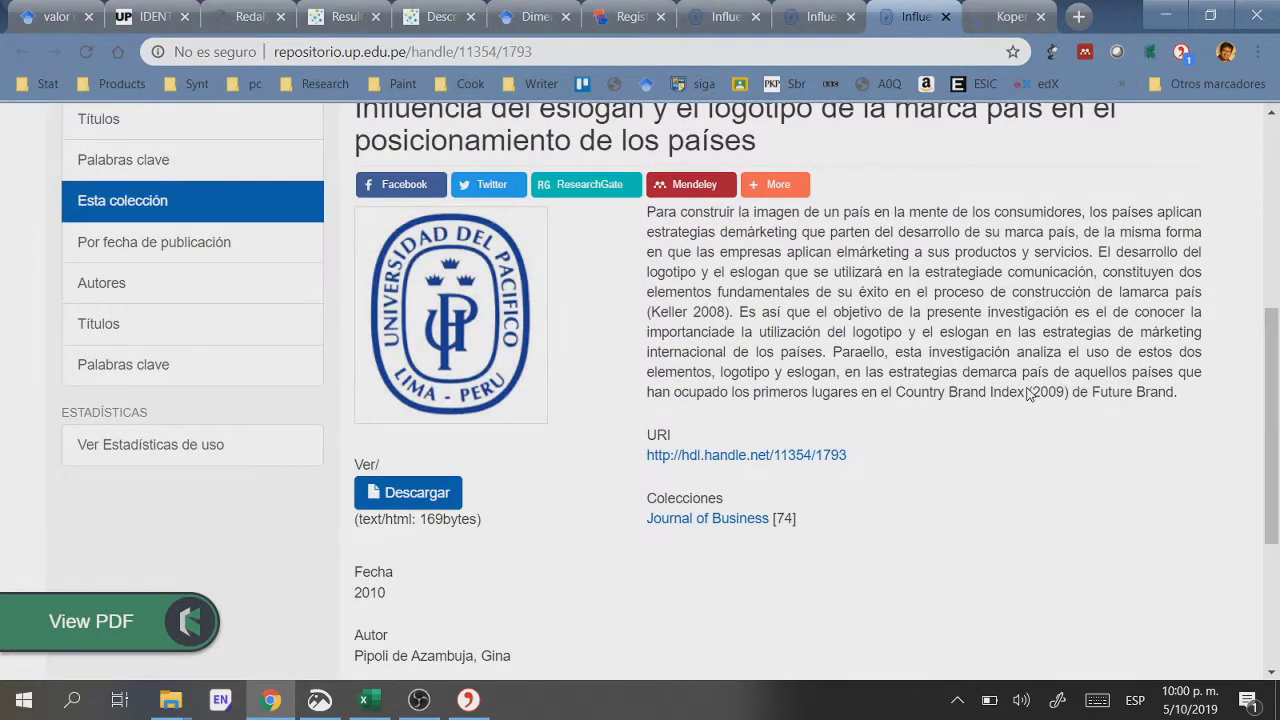
scroll(1028, 394, up, 2)
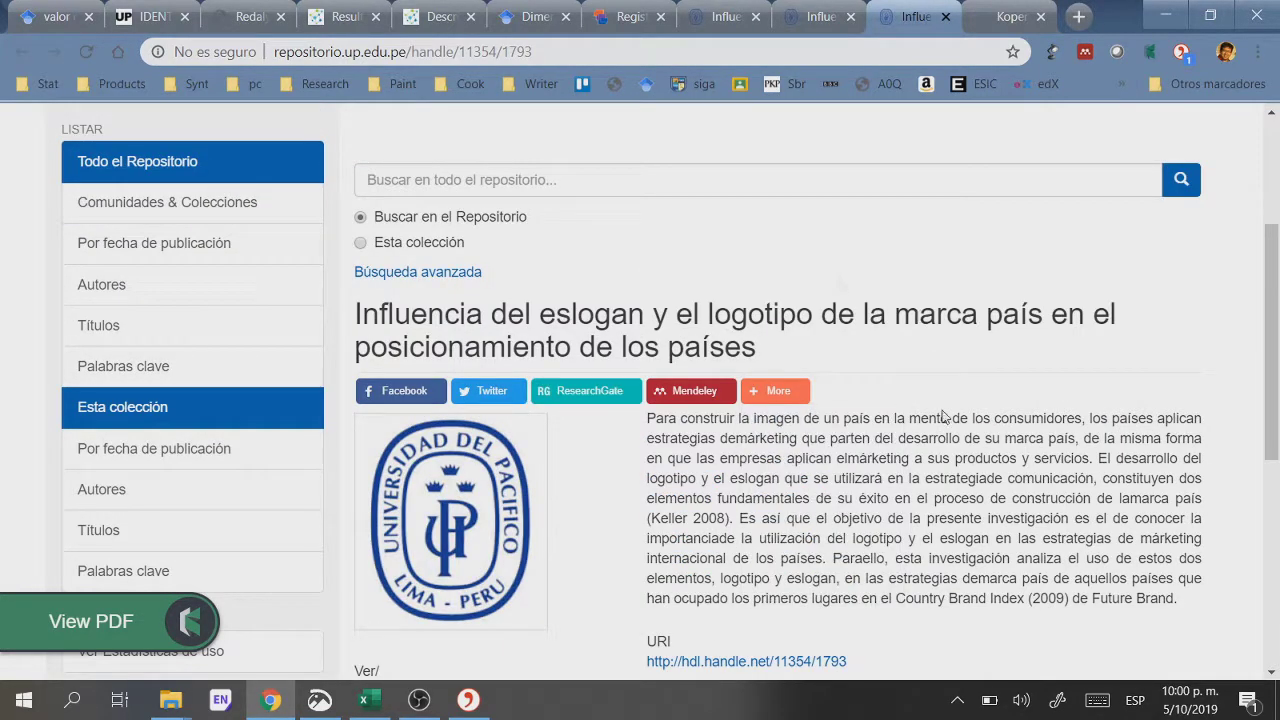
scroll(946, 450, down, 5)
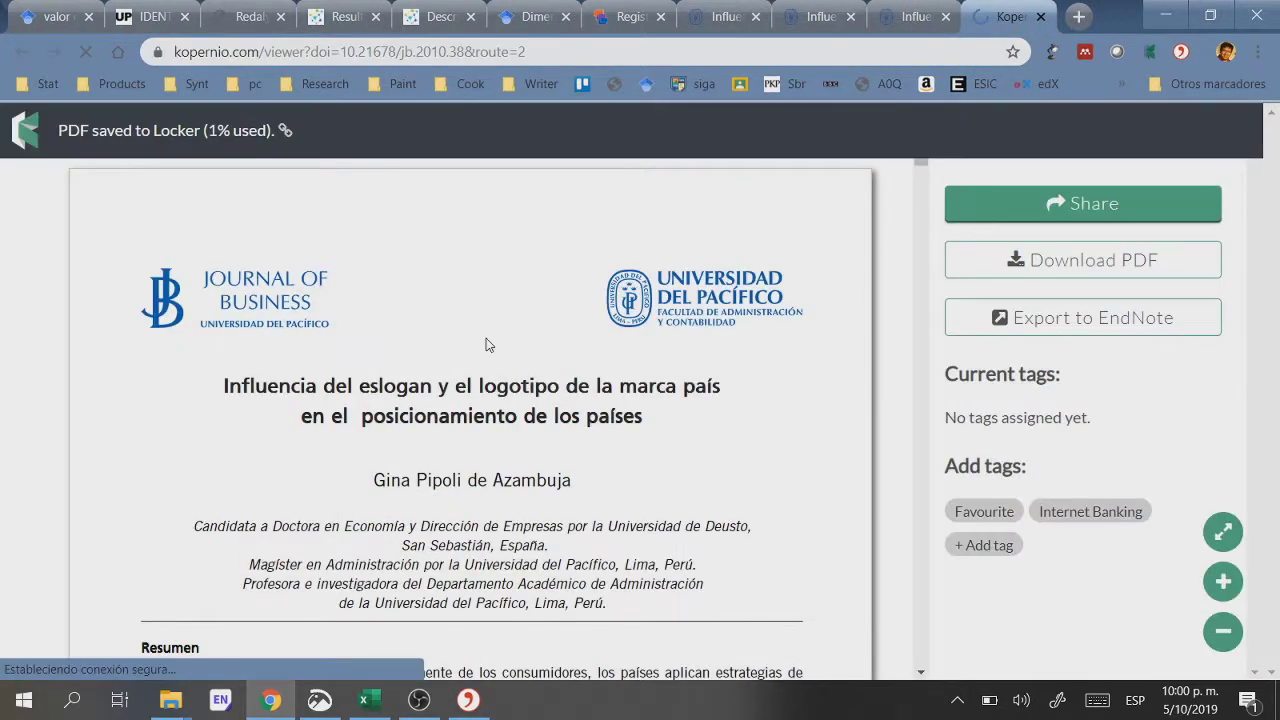
scroll(532, 327, down, 3)
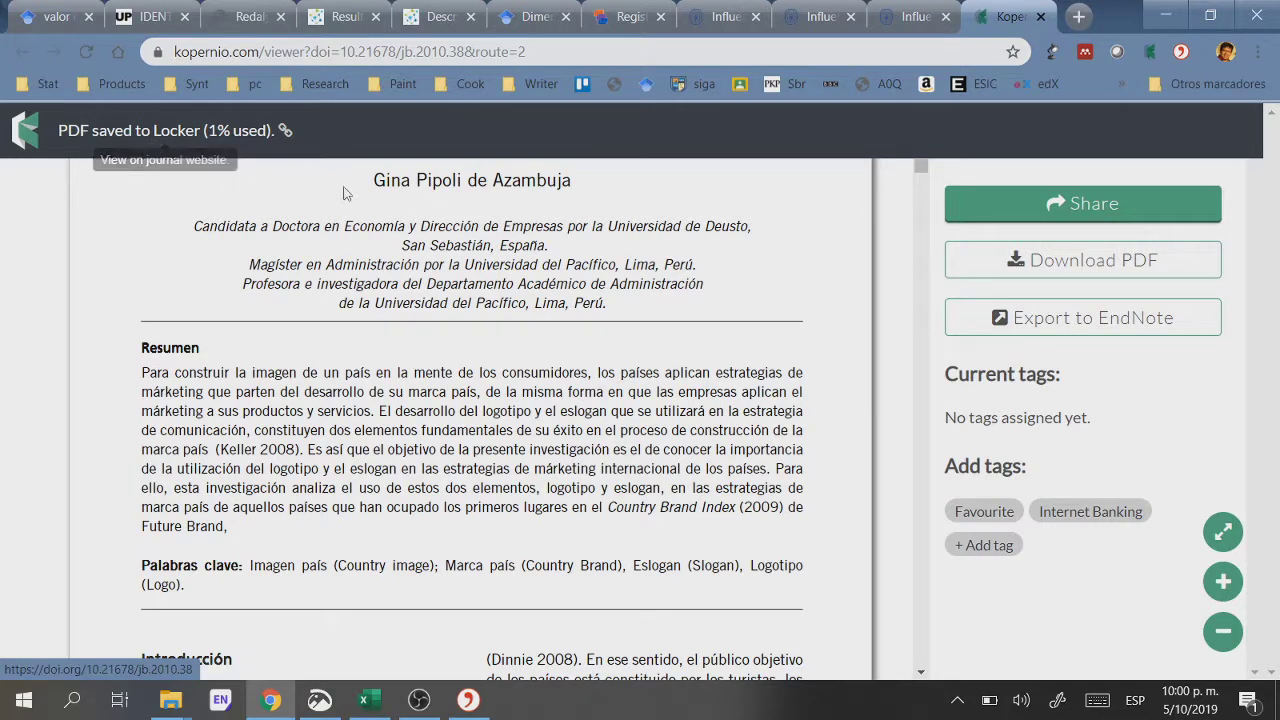
scroll(500, 324, up, 2)
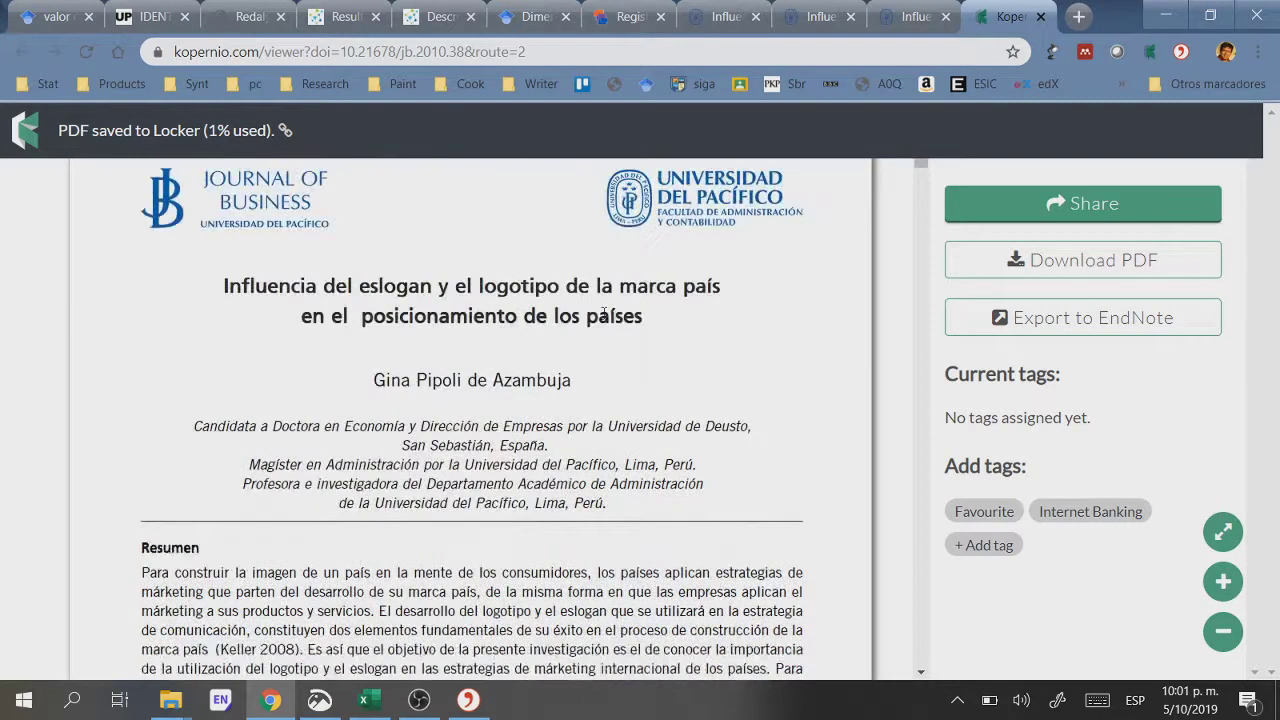
Step: Export the article's reference as a RIS file, granting Kopernio the download permissions, and open the downloaded file
click(1052, 325)
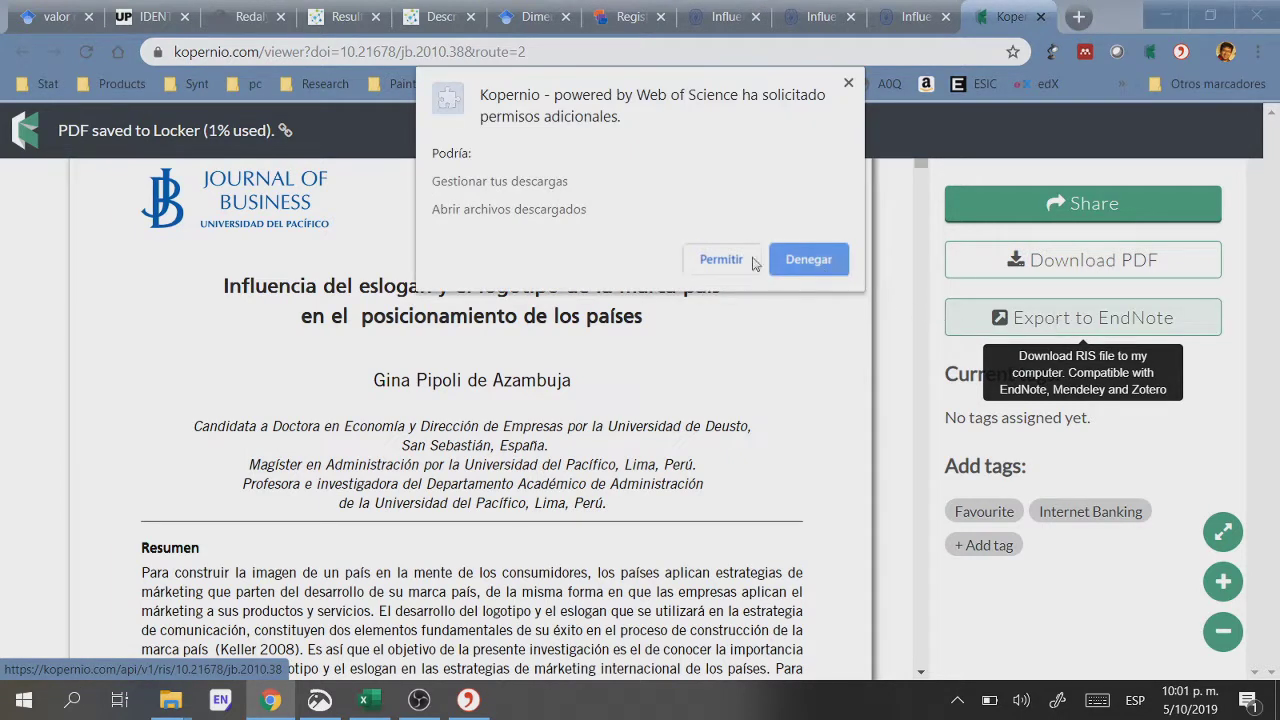
click(753, 261)
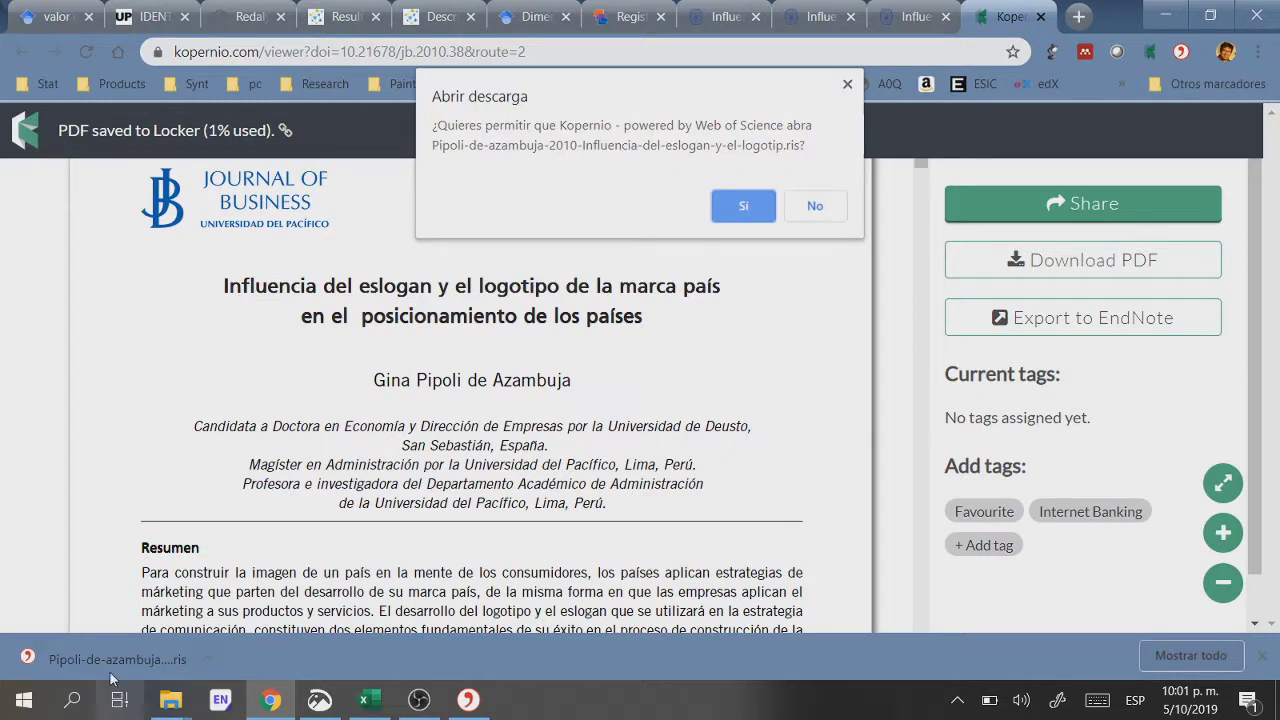
click(112, 660)
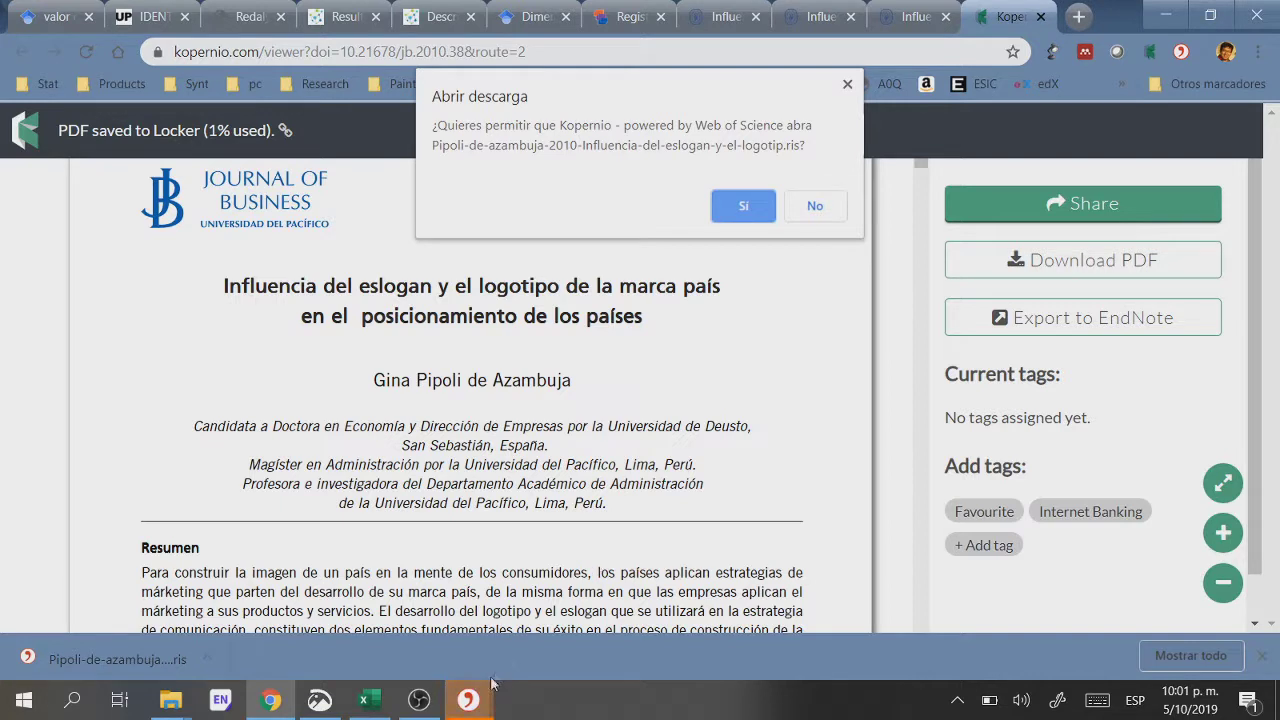
Step: In Citavi's import window, select the 2010 article on eslogan y logotipo and add it to the setiembre project
mouse_move(462, 706)
click(543, 626)
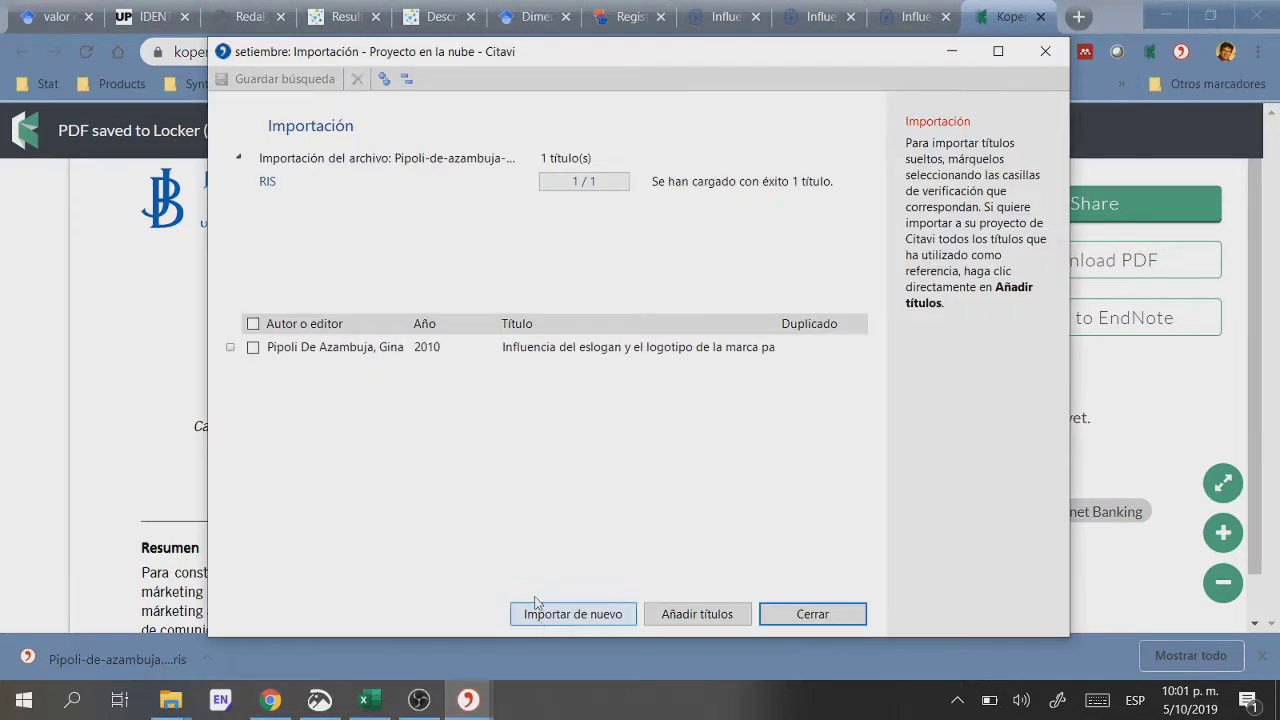
click(255, 347)
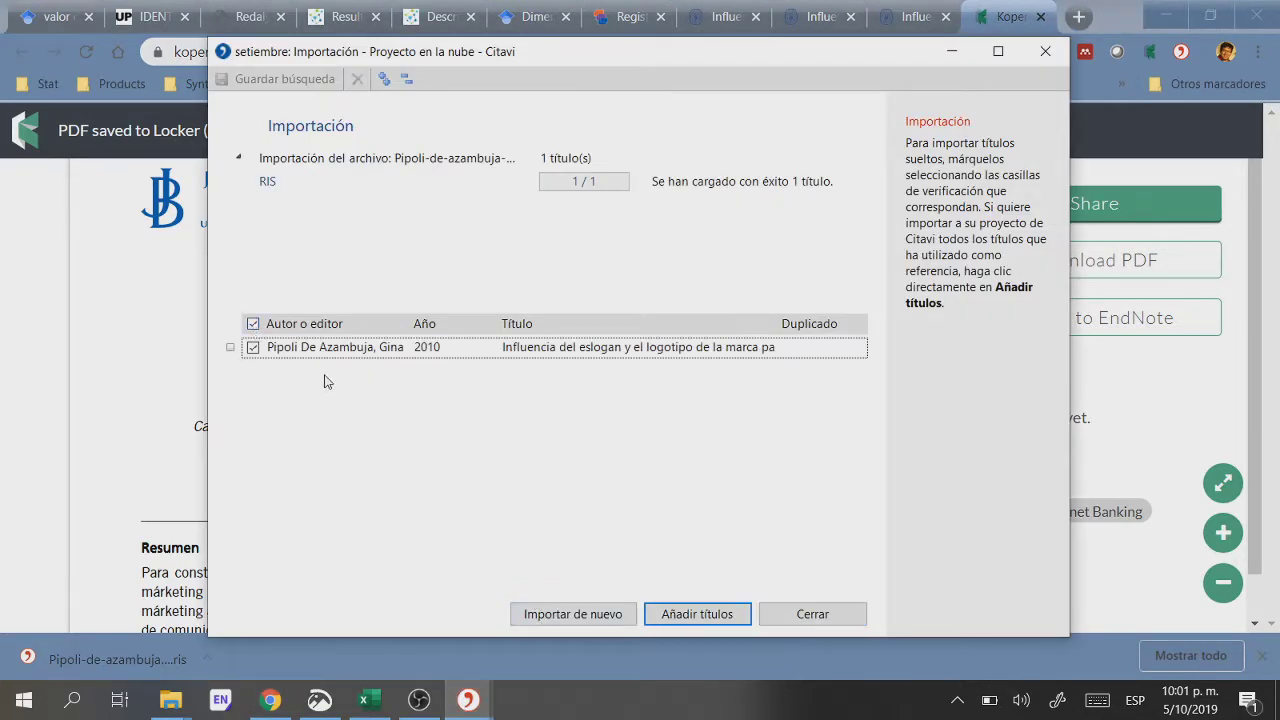
click(697, 614)
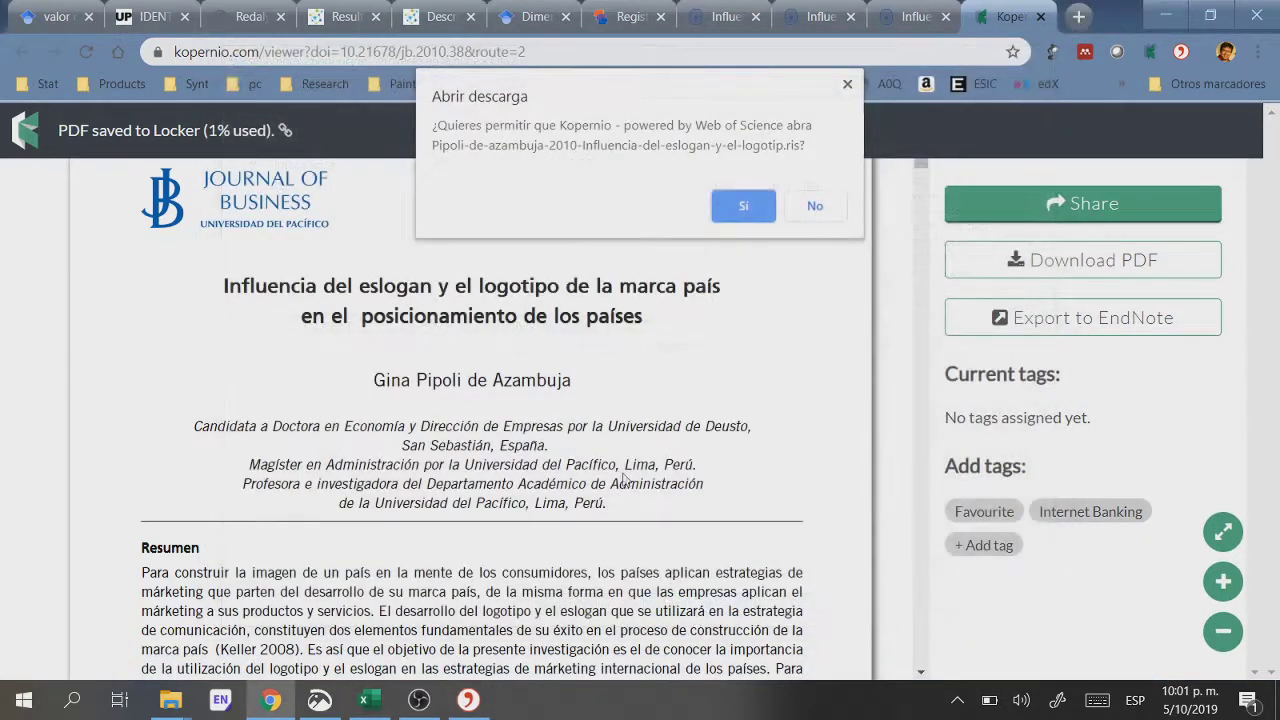
Step: Review the imported article's bibliographic fields and browse its attached PDF in the Citavi project
click(467, 702)
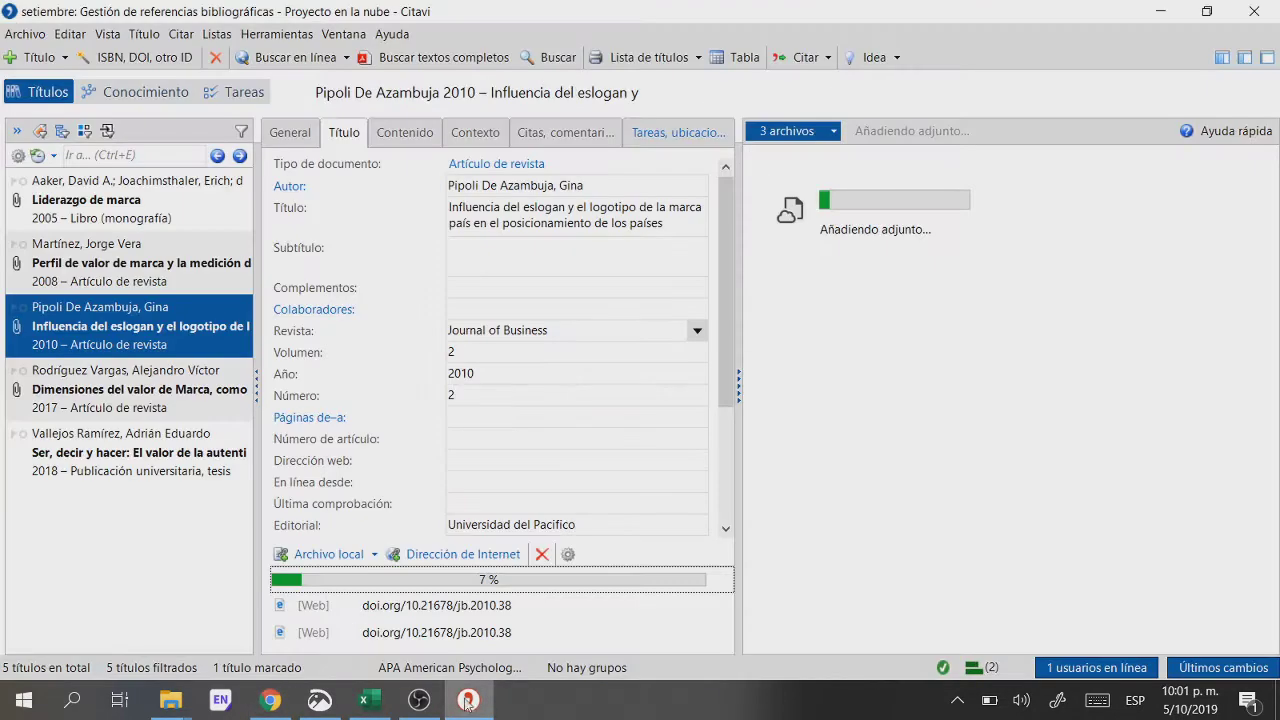
scroll(495, 307, down, 3)
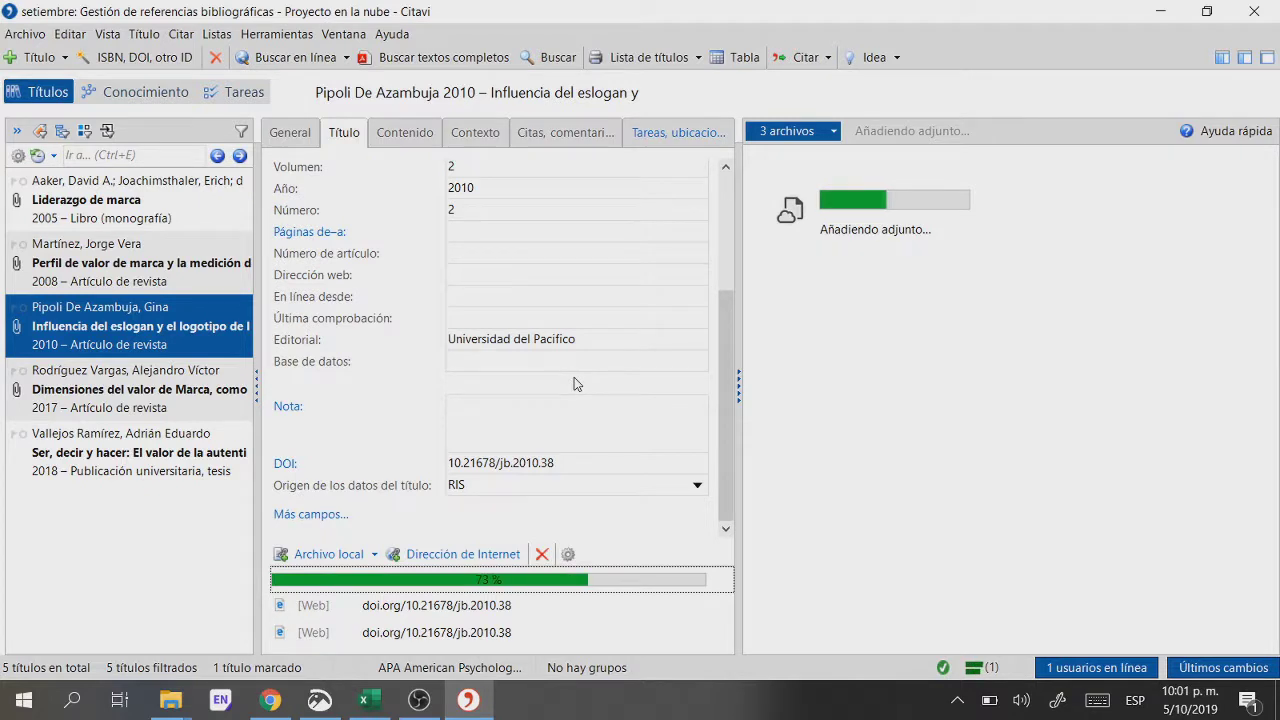
scroll(613, 317, up, 3)
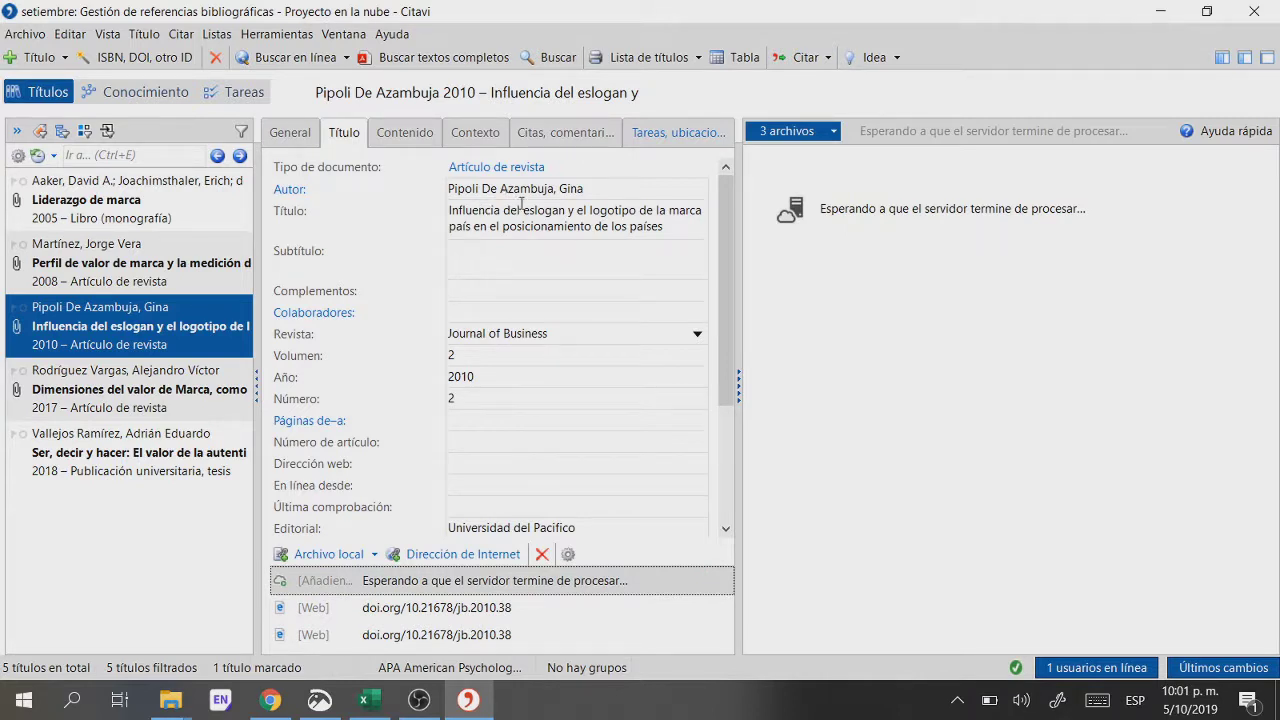
scroll(900, 295, down, 5)
scroll(913, 332, down, 15)
scroll(913, 357, up, 8)
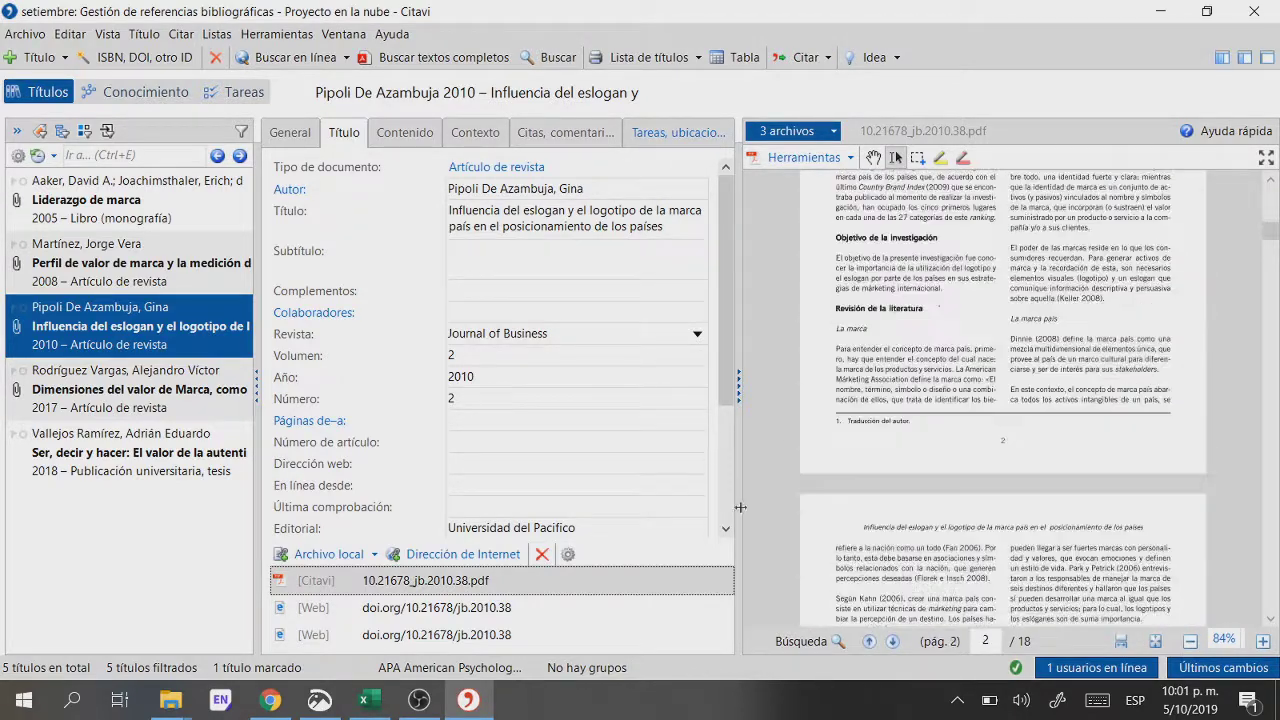
Step: Switch to the Recursos workbook in Excel, shift the covering rectangle down to reveal the PUCP row, and select its Artículo científico cell
click(366, 700)
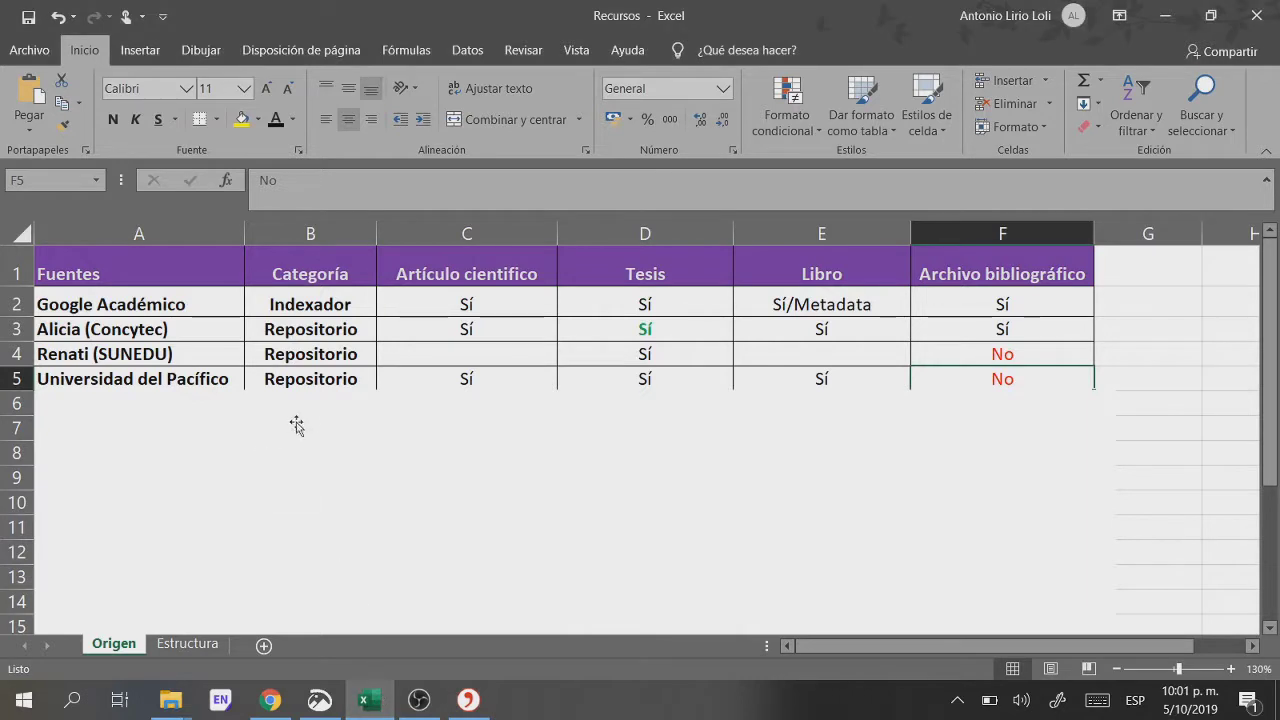
click(324, 433)
drag(324, 433, 320, 457)
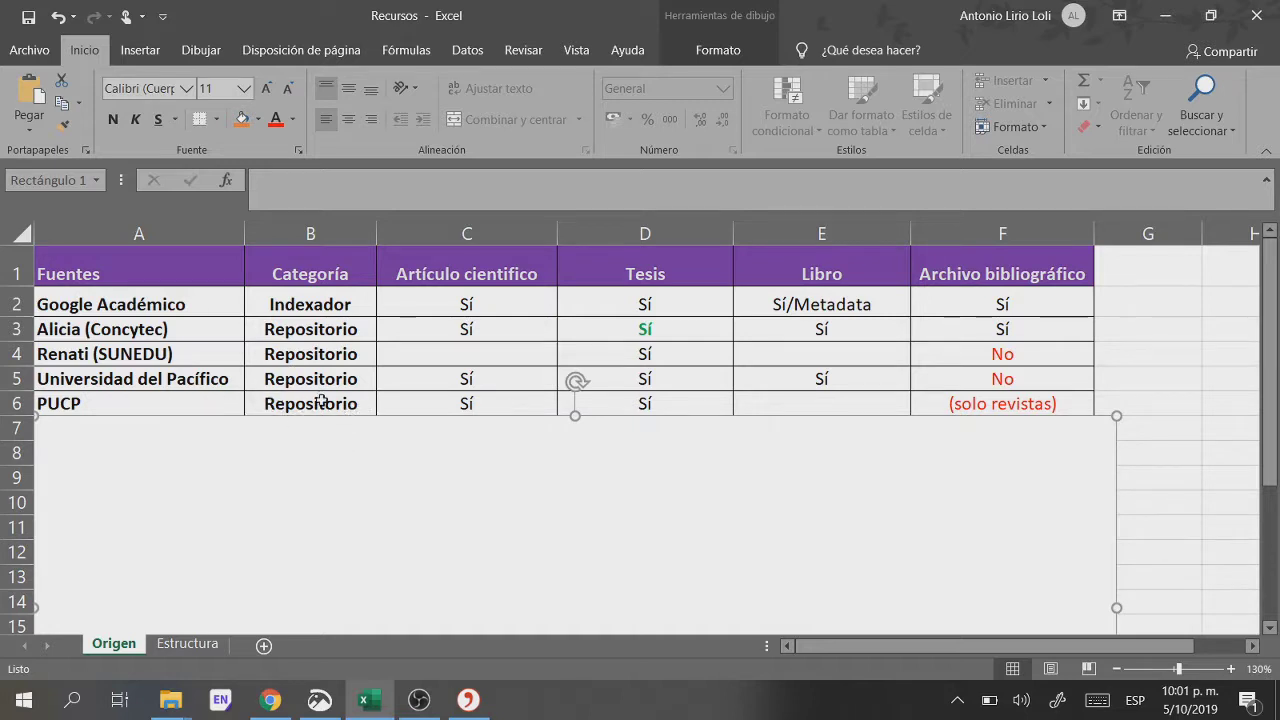
click(321, 400)
click(474, 403)
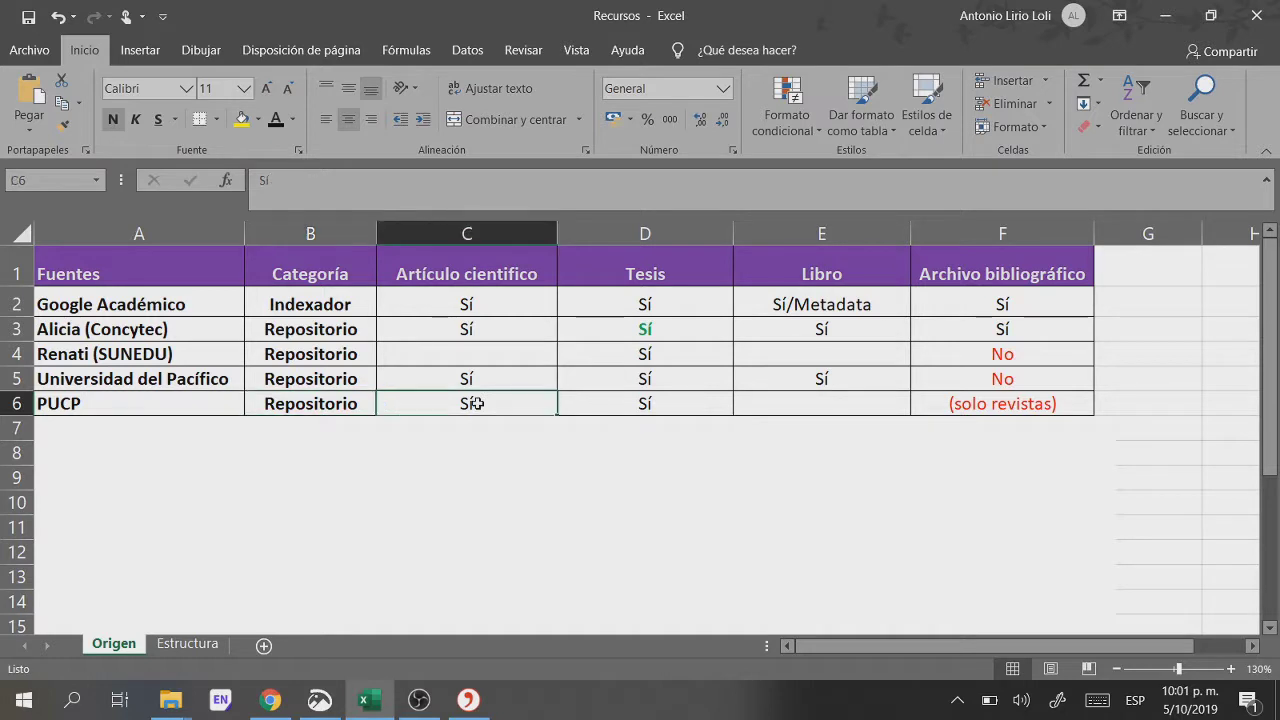
Step: Review the PUCP row's Tesis and Archivo bibliográfico entries, ending with its source name and bibliographic-file cells selected together
click(637, 404)
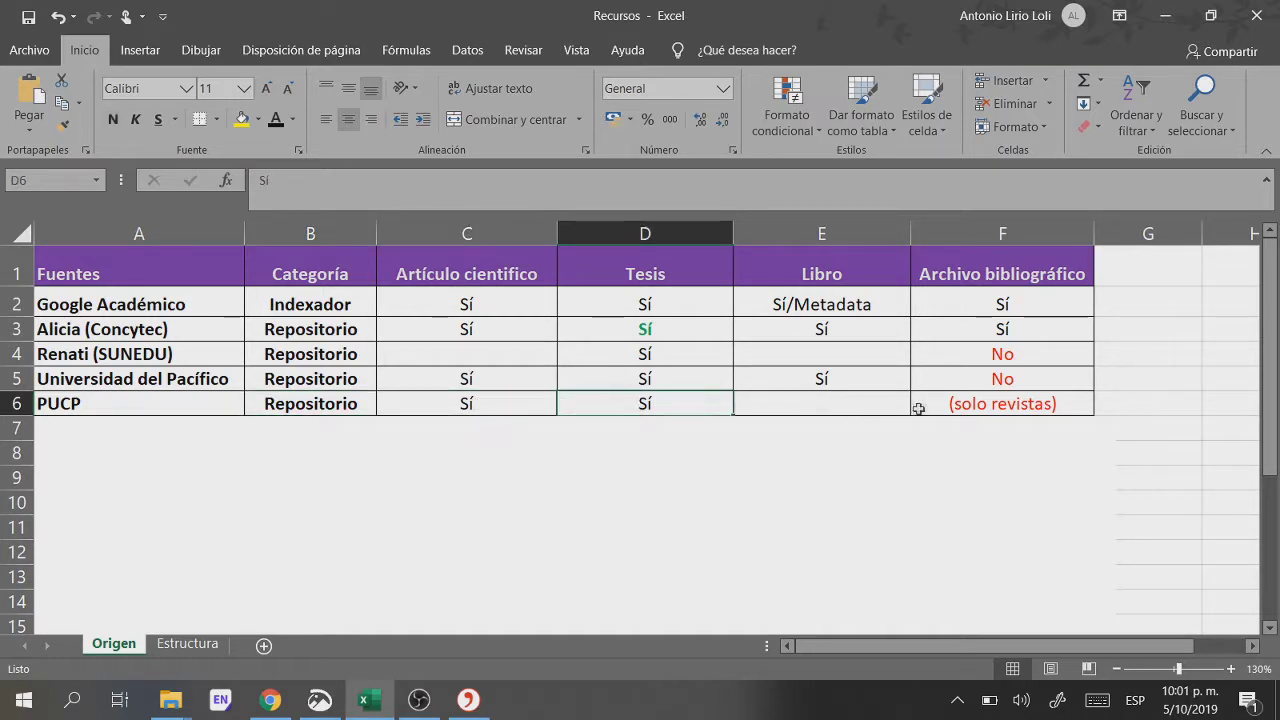
click(958, 407)
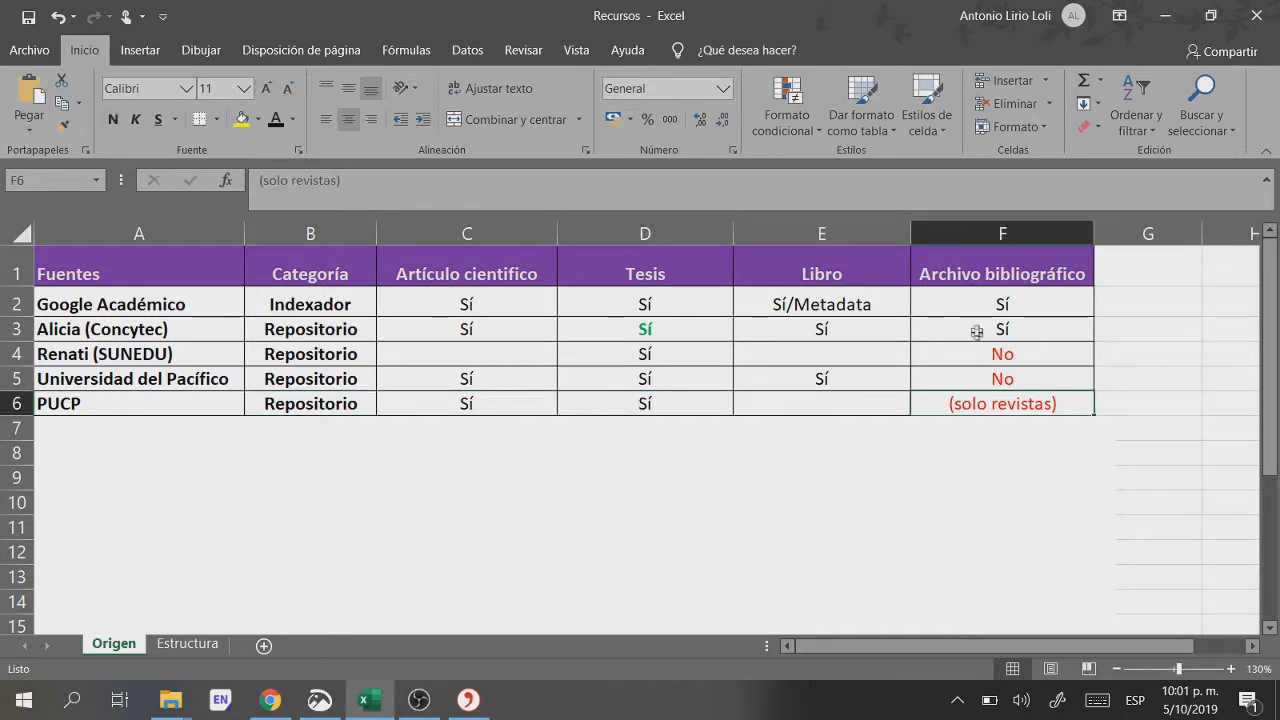
click(982, 279)
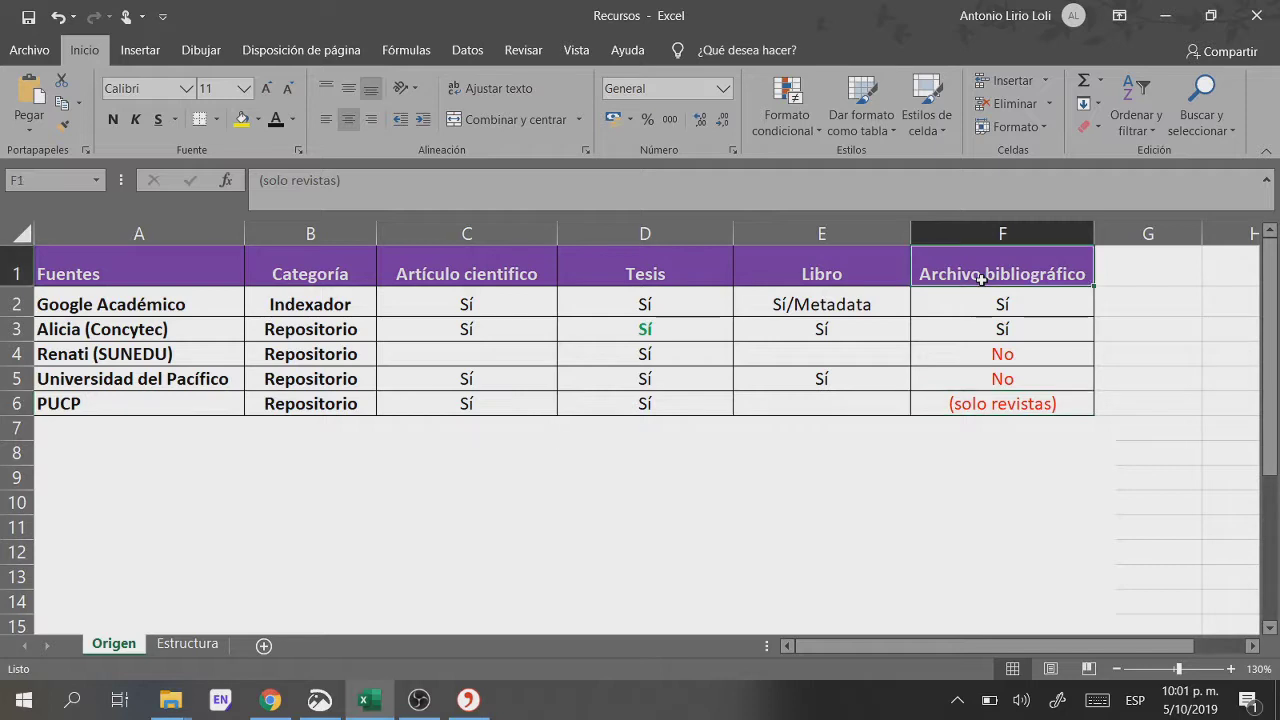
click(990, 404)
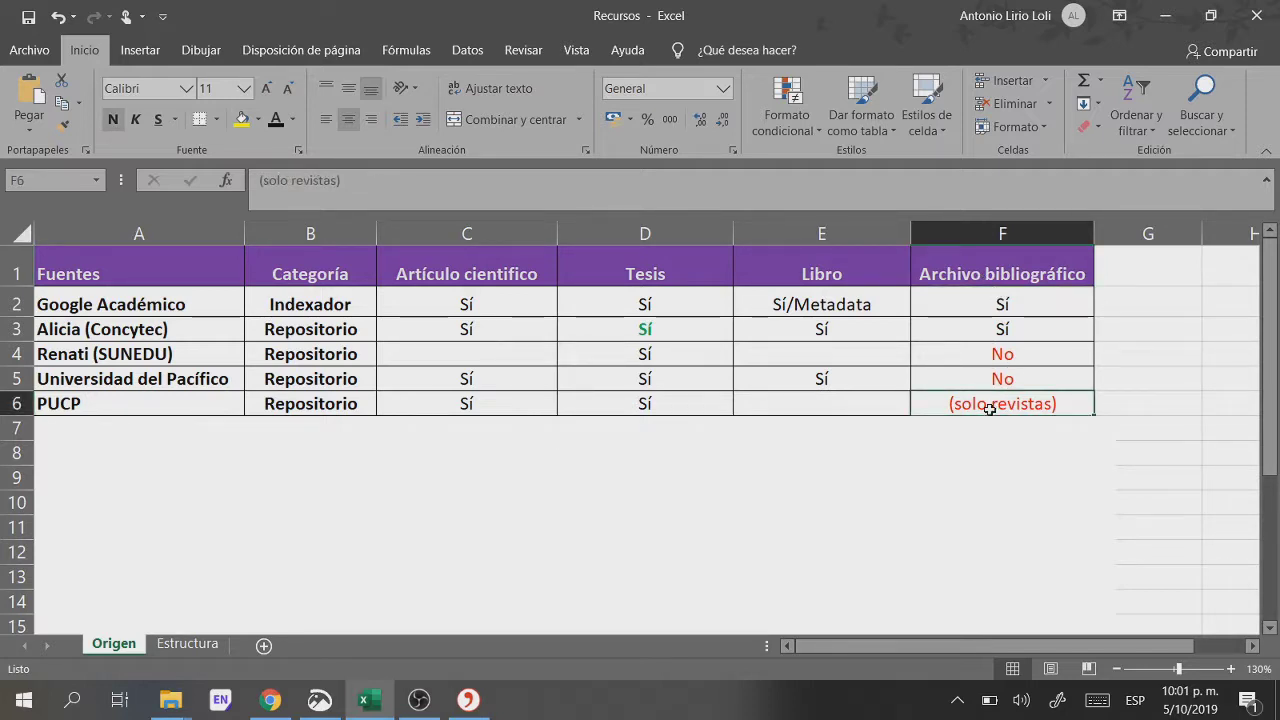
ctrl+click(77, 410)
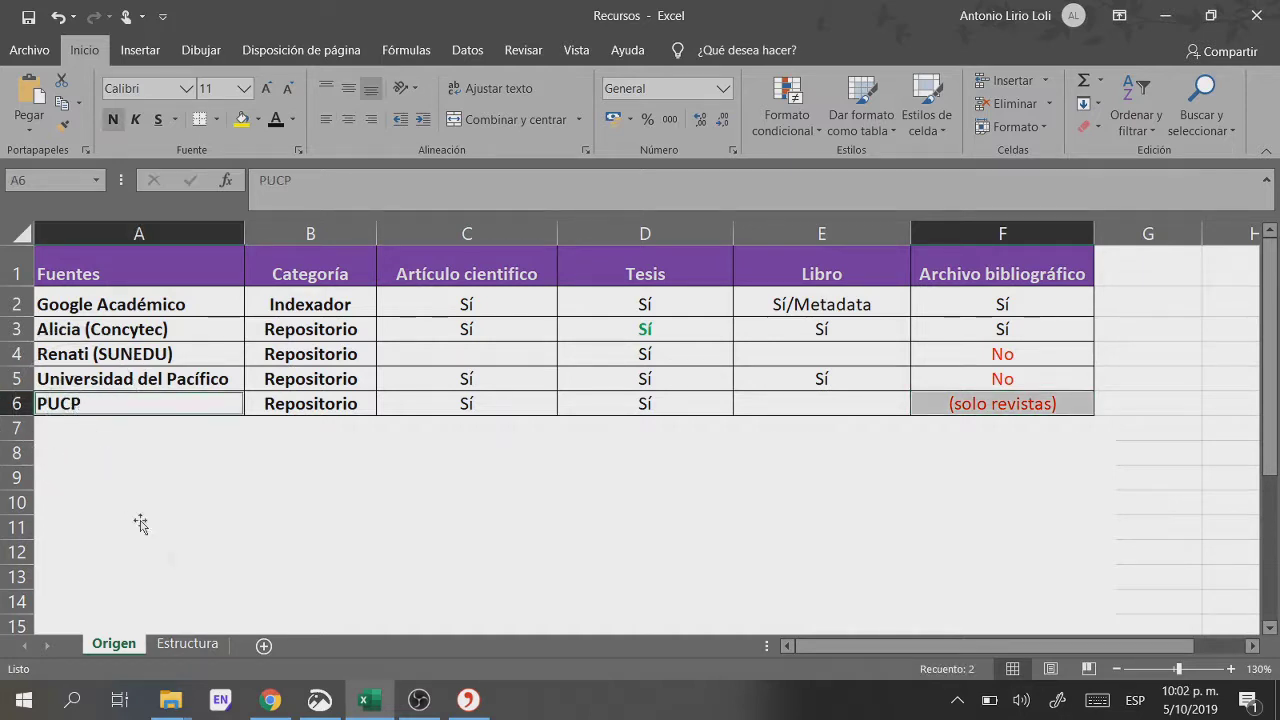
Step: Switch to Chrome and open PUCP's Repositorio de tesis in a new tab
key(alt+Tab)
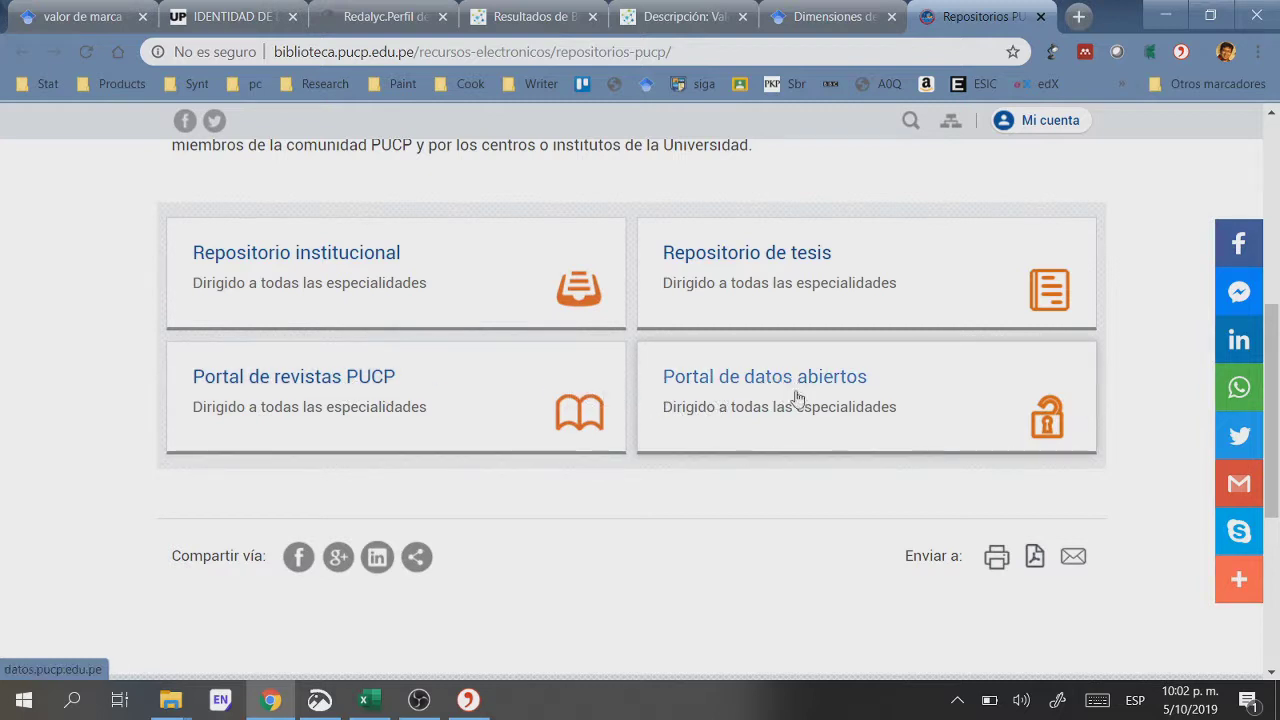
middle_click(800, 260)
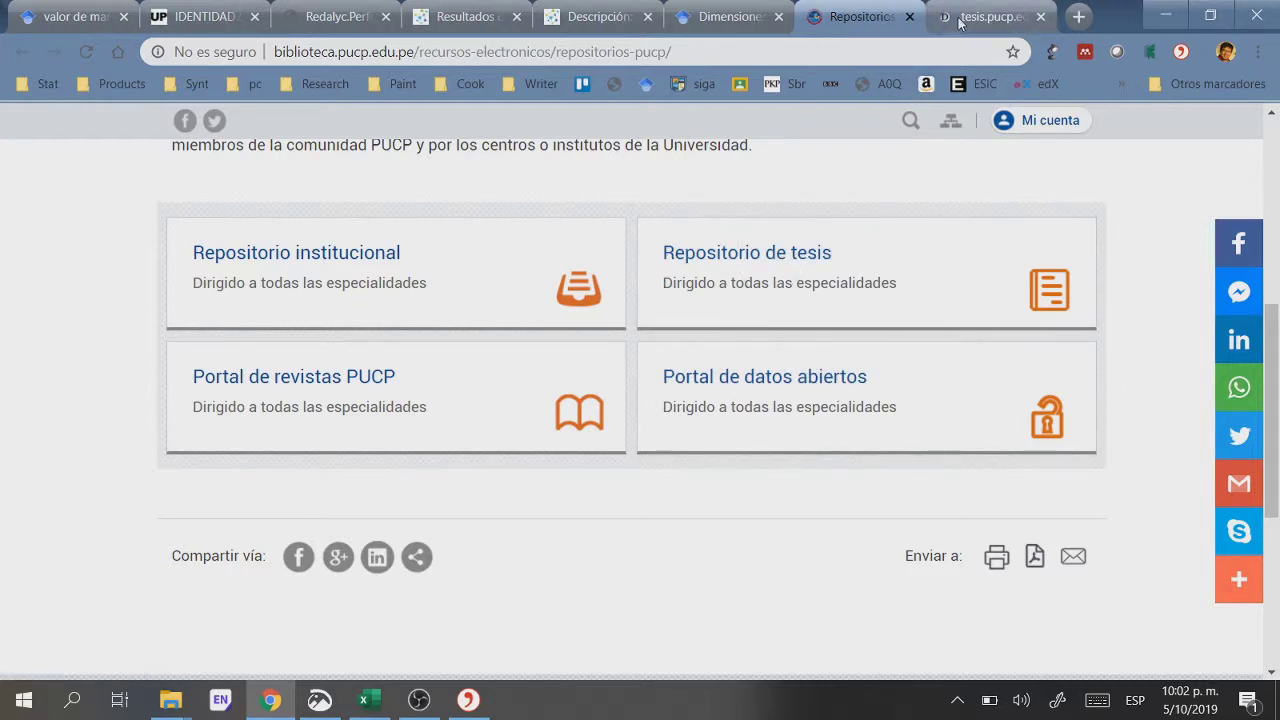
click(960, 17)
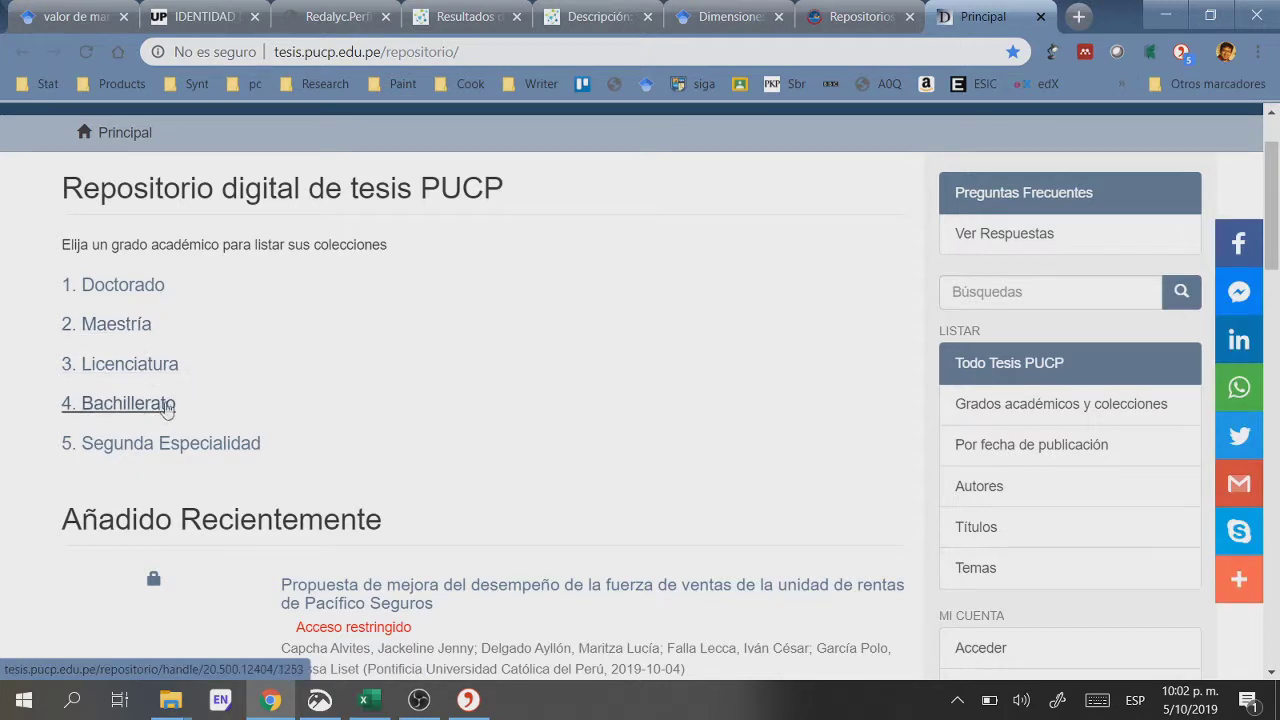
Step: Search the PUCP thesis repository for "marca" and open the thesis Factores críticos de éxito de la marca
click(996, 292)
text(mar)
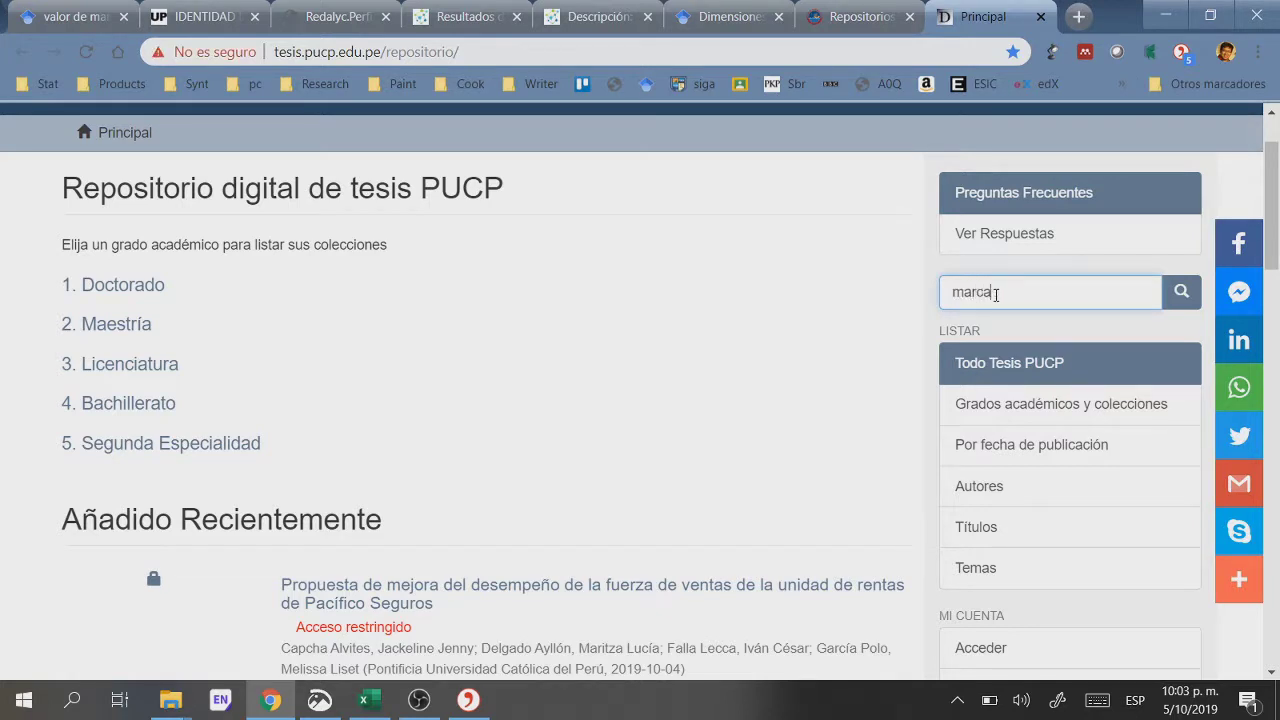
text(ca)
key(Return)
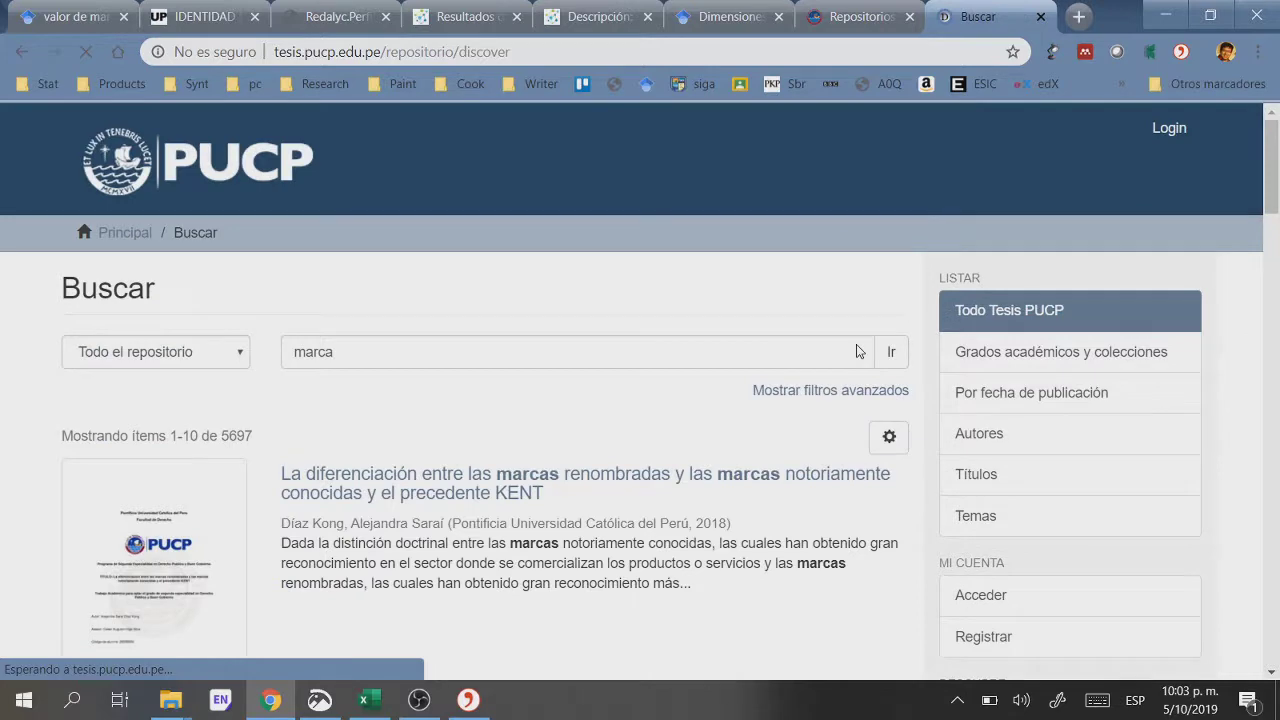
scroll(720, 443, down, 1)
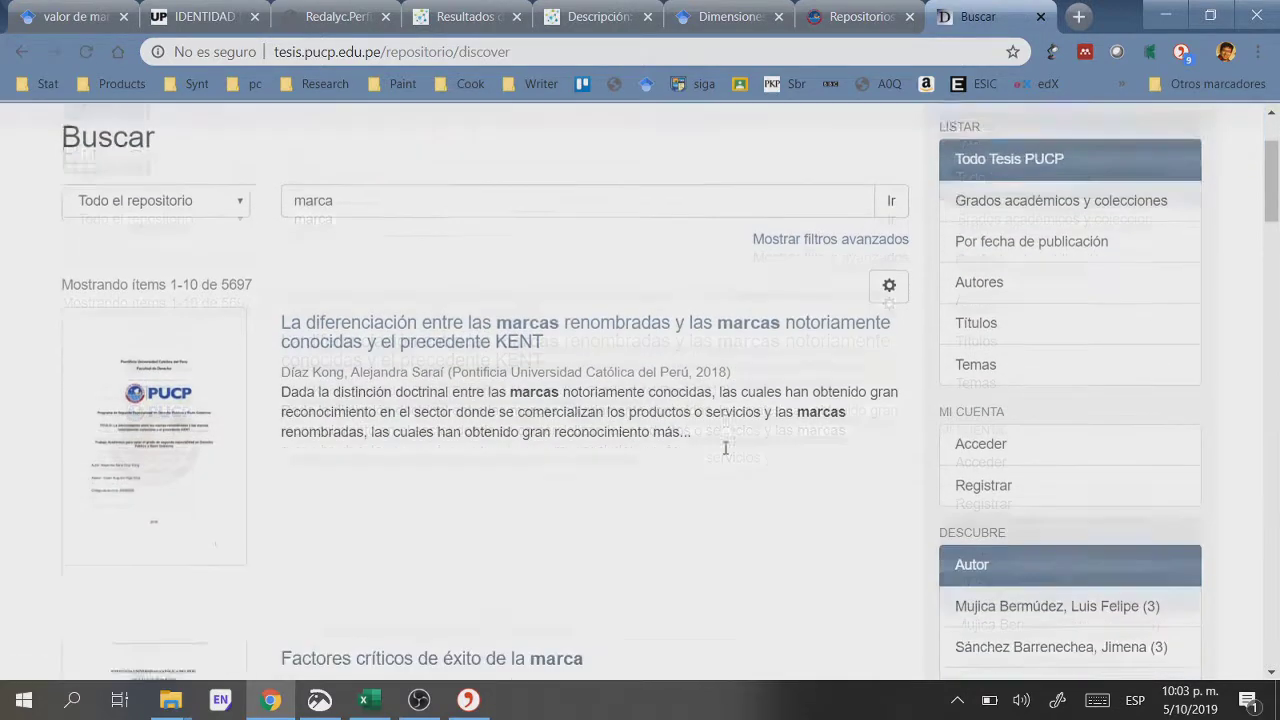
scroll(646, 486, down, 2)
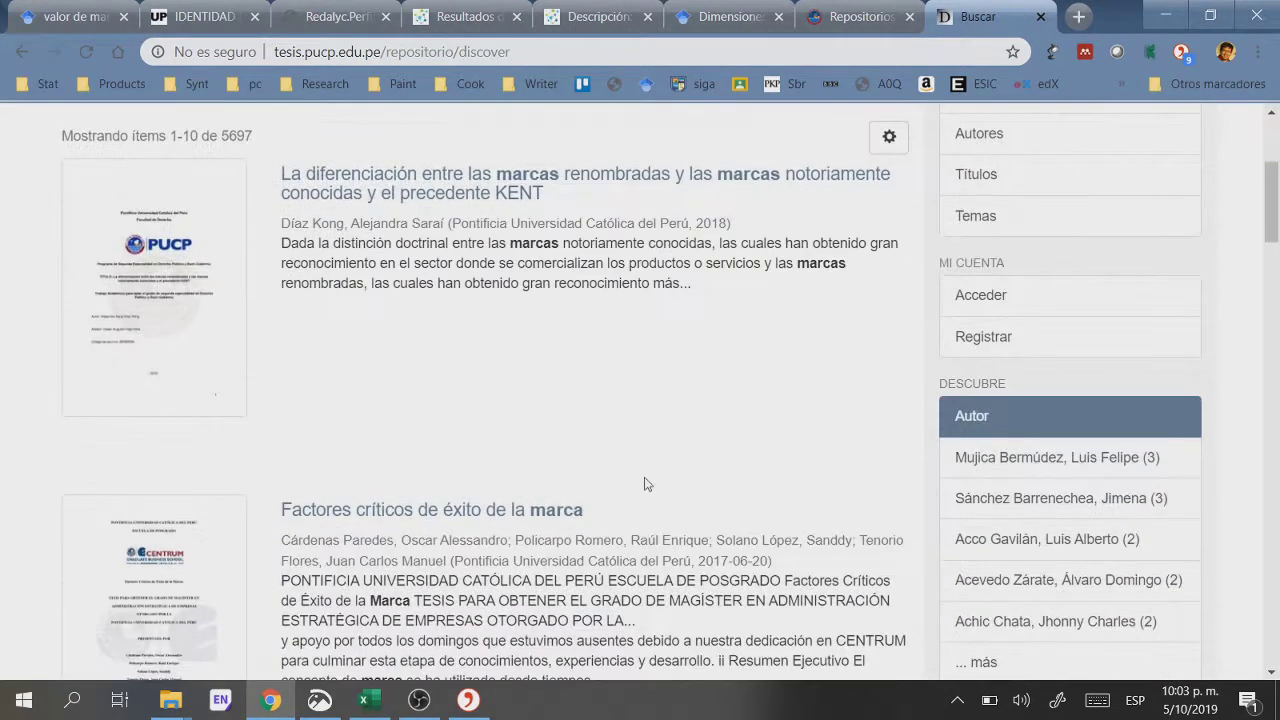
click(545, 412)
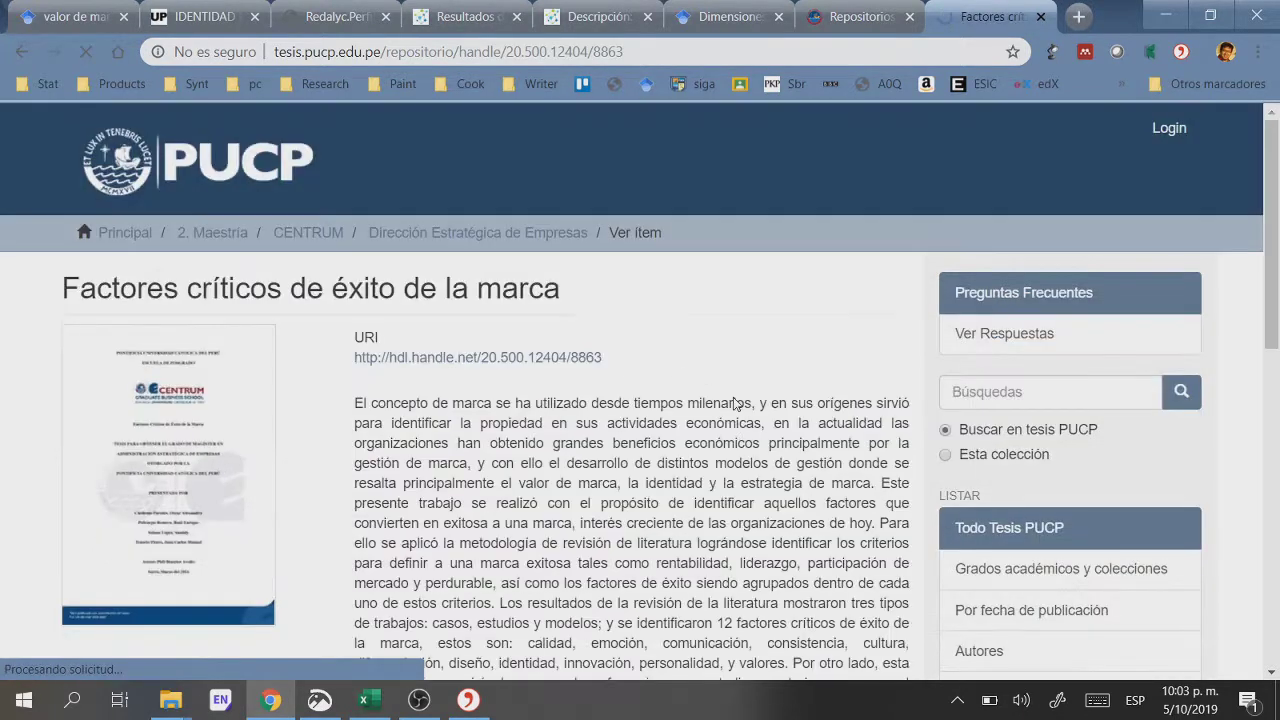
Step: Examine the thesis record, including its Spanish and English abstracts, topics, degree, collection and licence details
scroll(735, 403, down, 5)
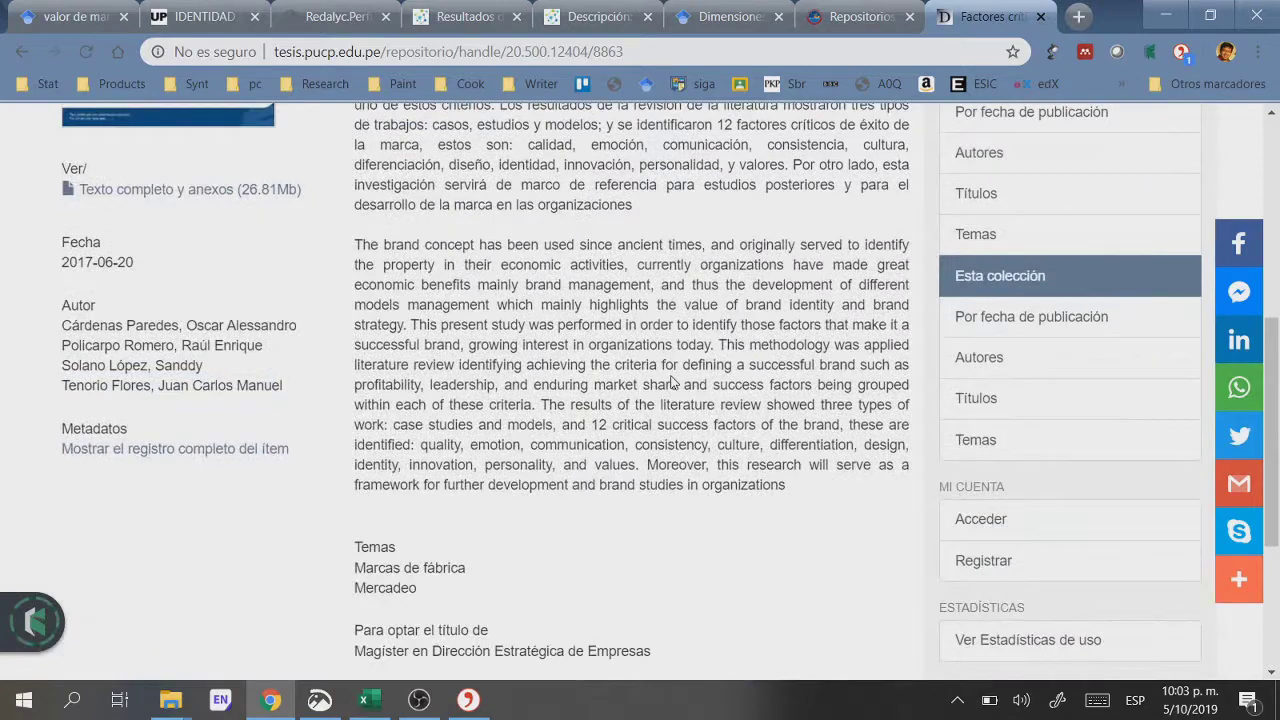
scroll(673, 381, up, 2)
scroll(652, 362, up, 3)
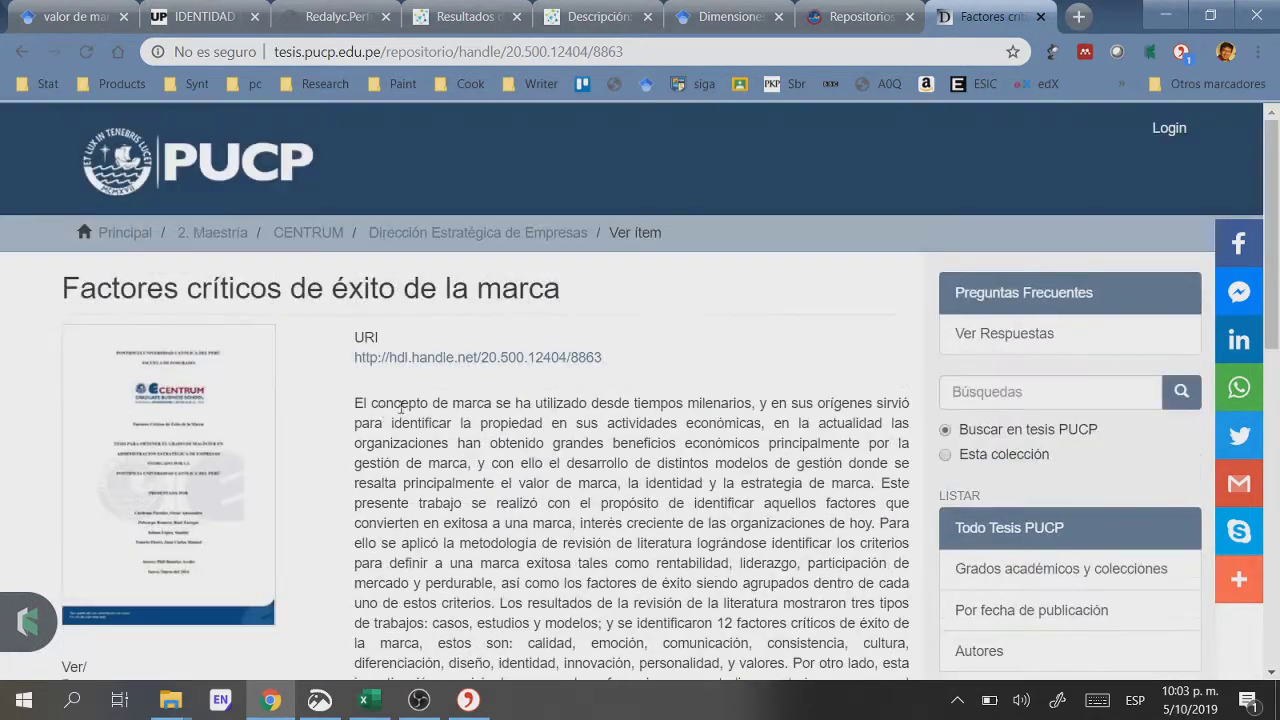
drag(356, 404, 395, 428)
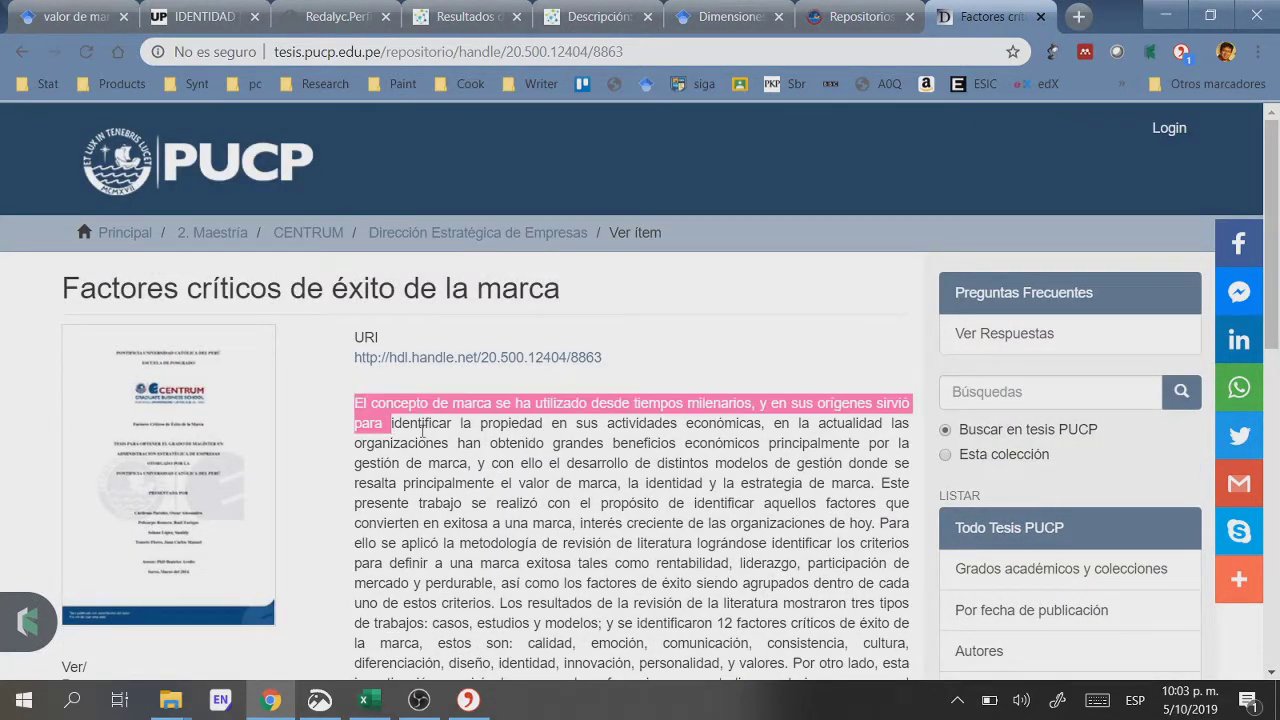
scroll(600, 430, down, 6)
shift+click(795, 389)
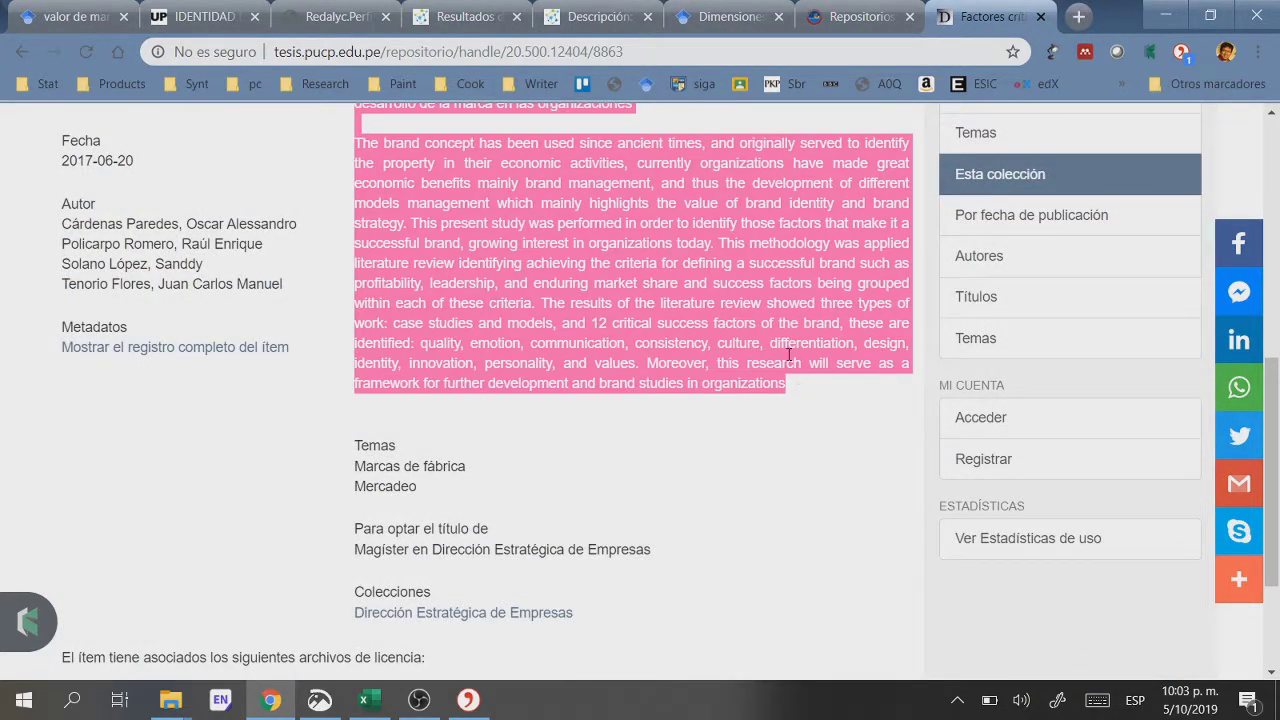
click(800, 414)
scroll(800, 414, up, 6)
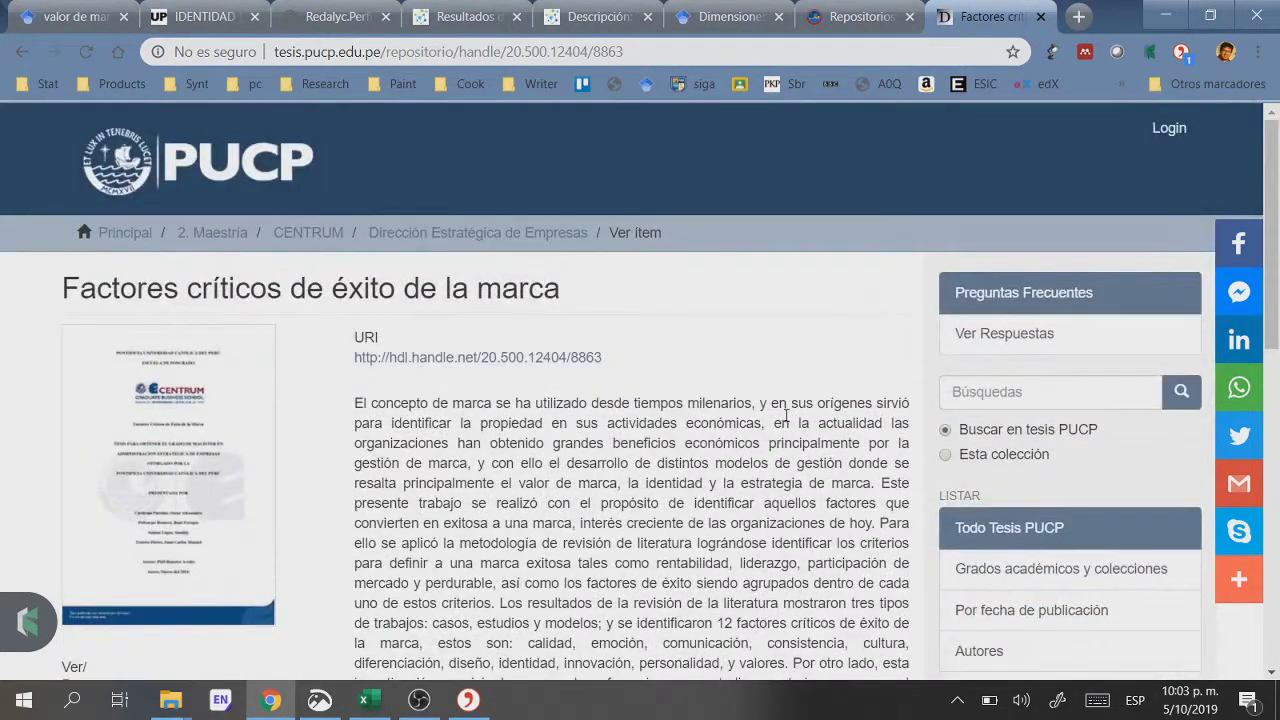
scroll(740, 400, down, 6)
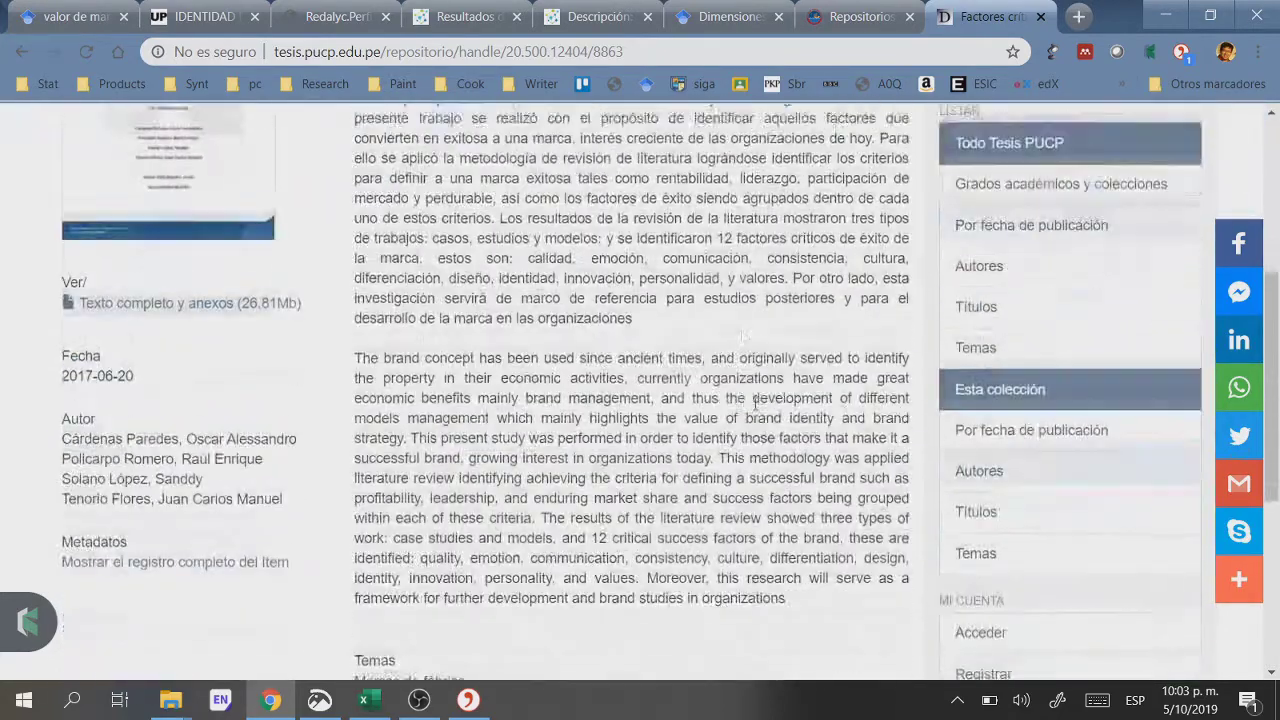
scroll(910, 489, down, 3)
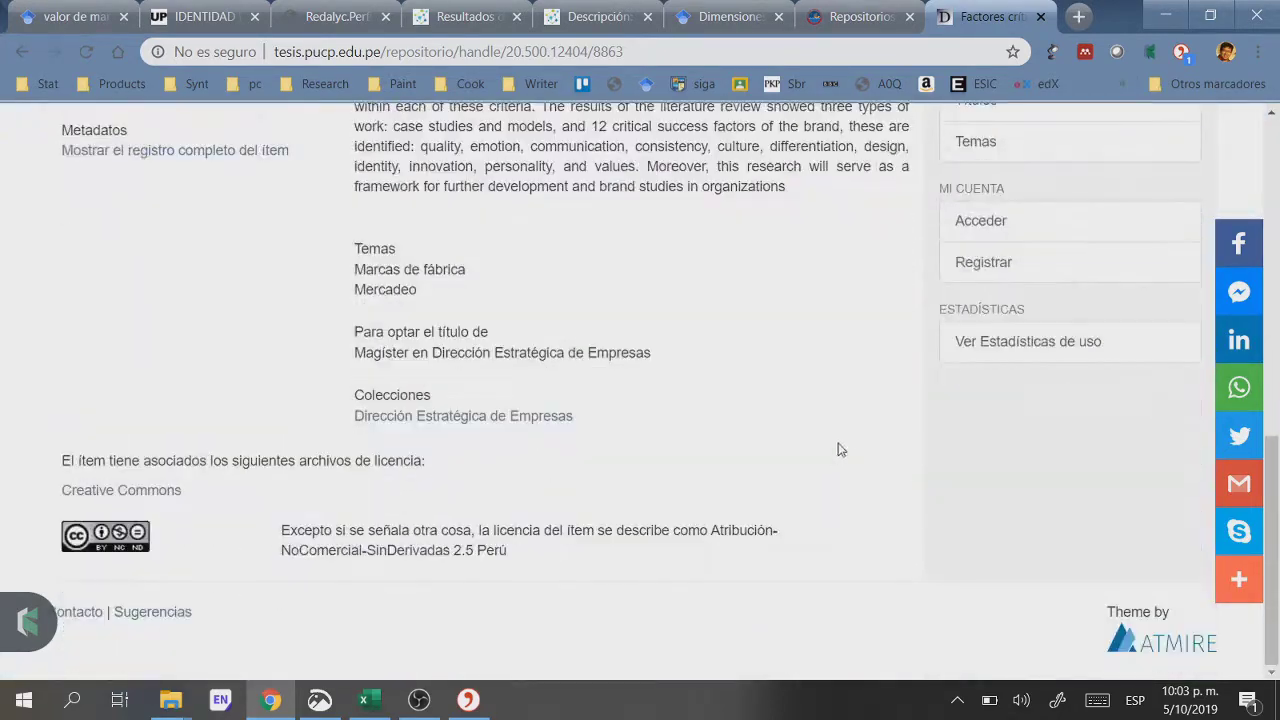
Step: Download the thesis's full text and annexes as a PDF from its repository record
scroll(840, 445, up, 8)
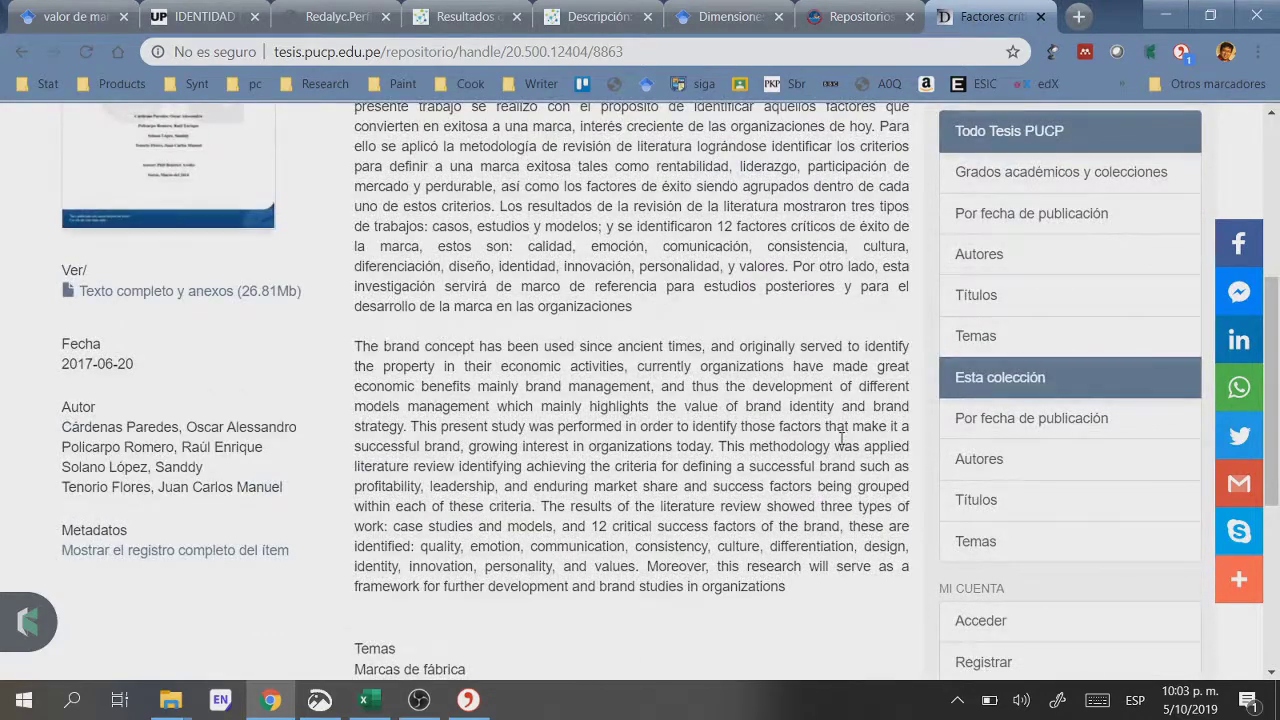
scroll(840, 445, up, 1)
scroll(814, 443, down, 4)
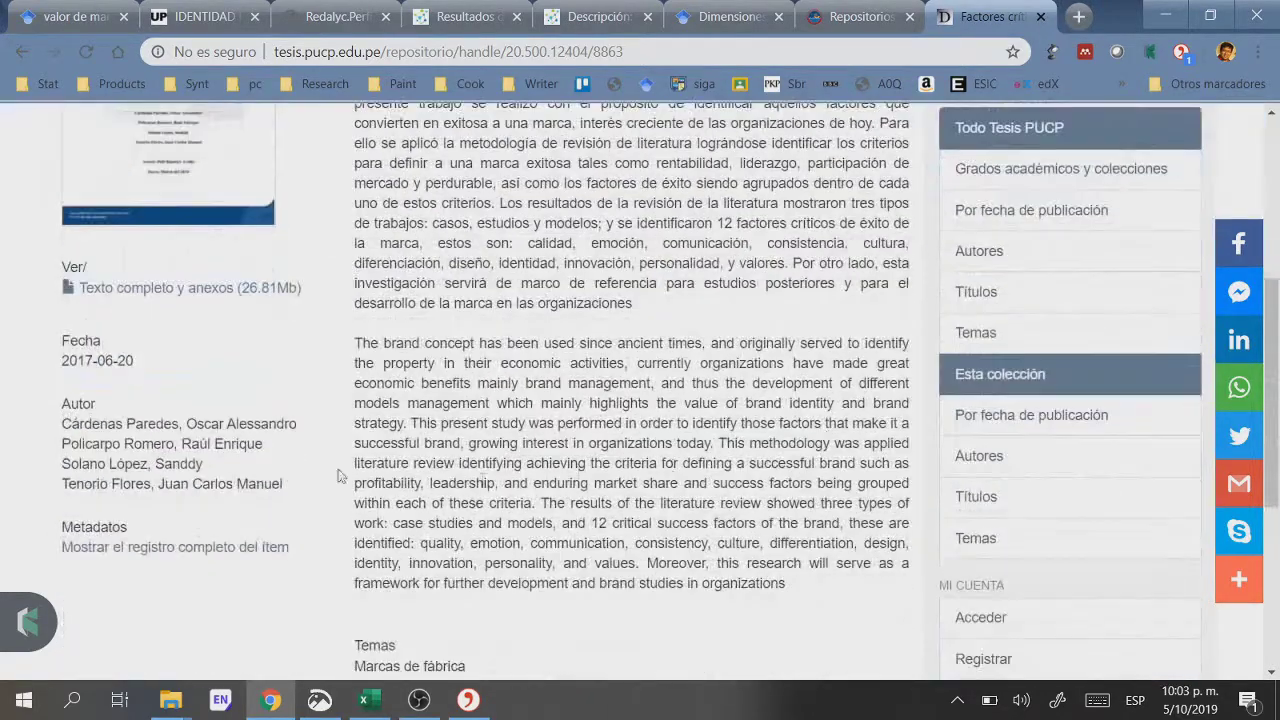
right_click(250, 298)
click(330, 304)
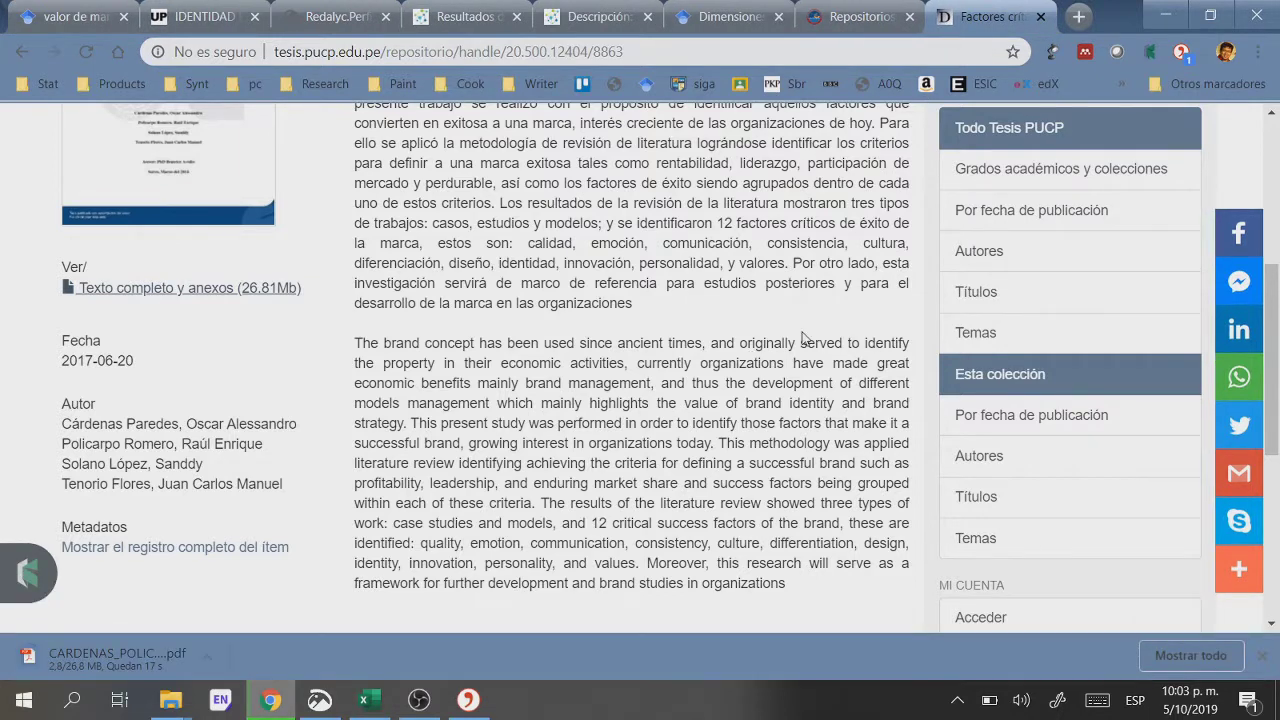
Step: Copy the thesis title, Factores críticos de éxito de la marca, from the record page
scroll(805, 334, up, 4)
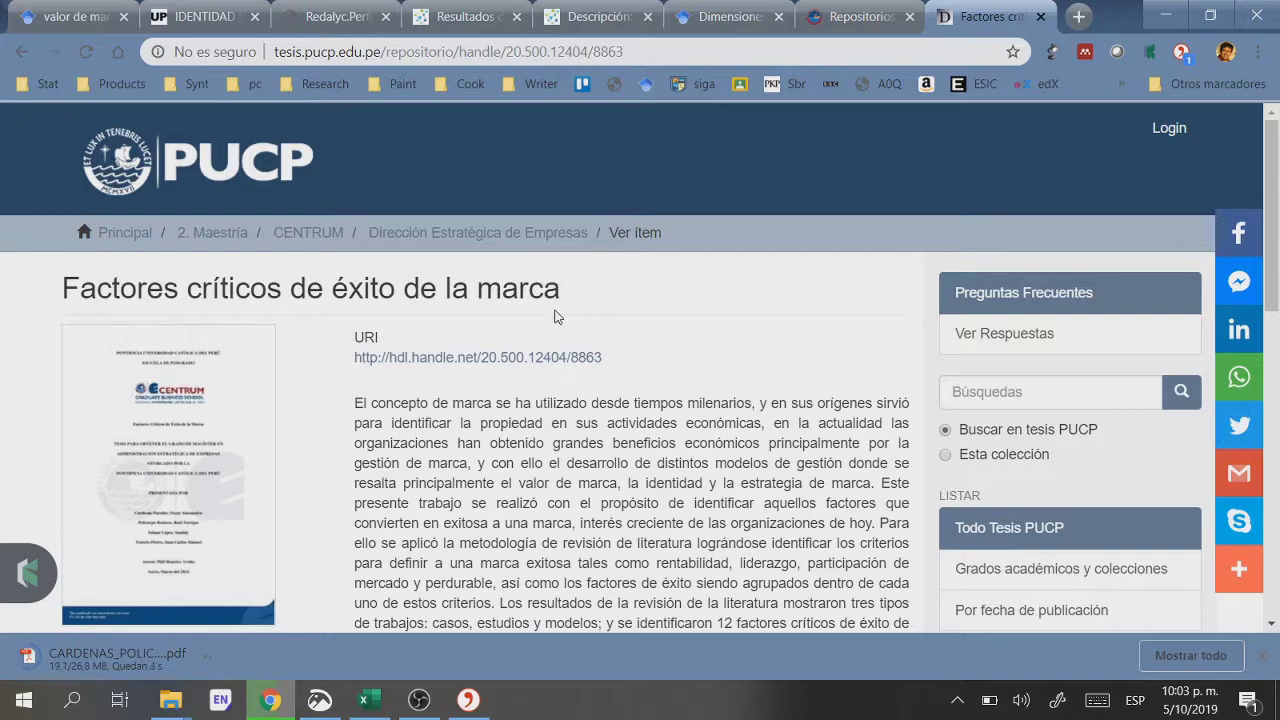
scroll(646, 371, down, 4)
scroll(650, 371, up, 4)
triple_click(359, 295)
key(ctrl+c)
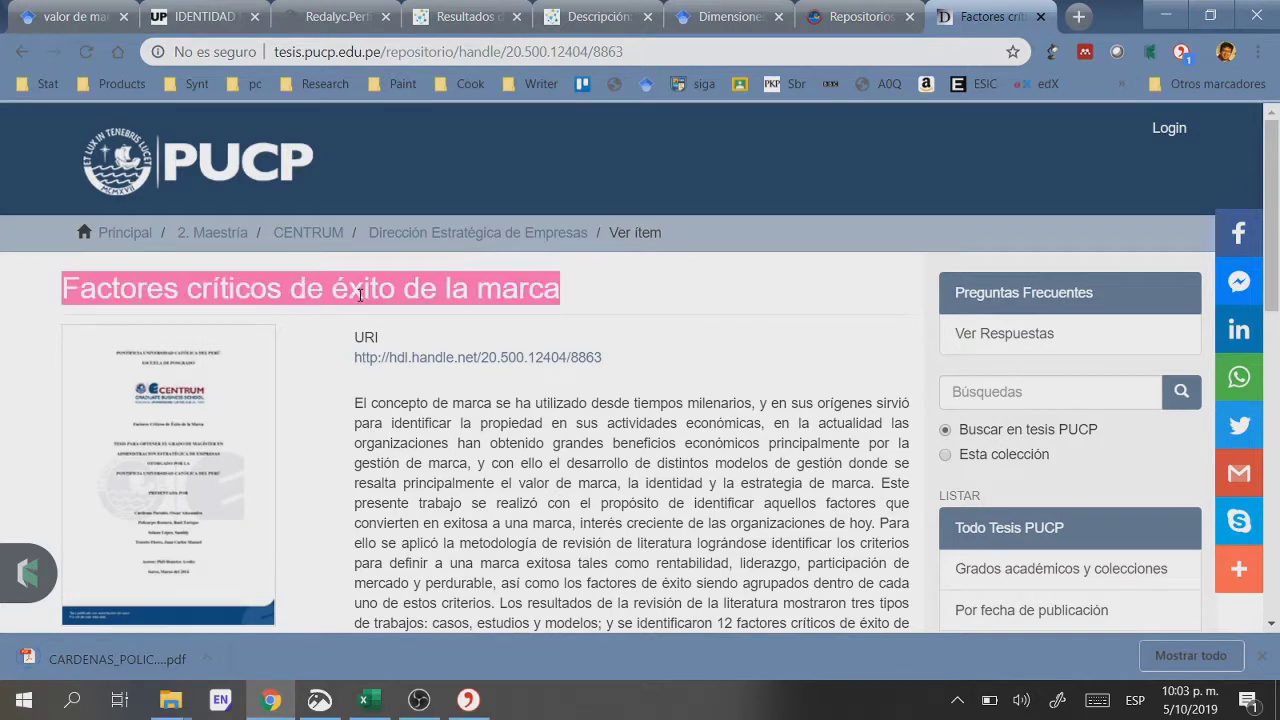
click(613, 414)
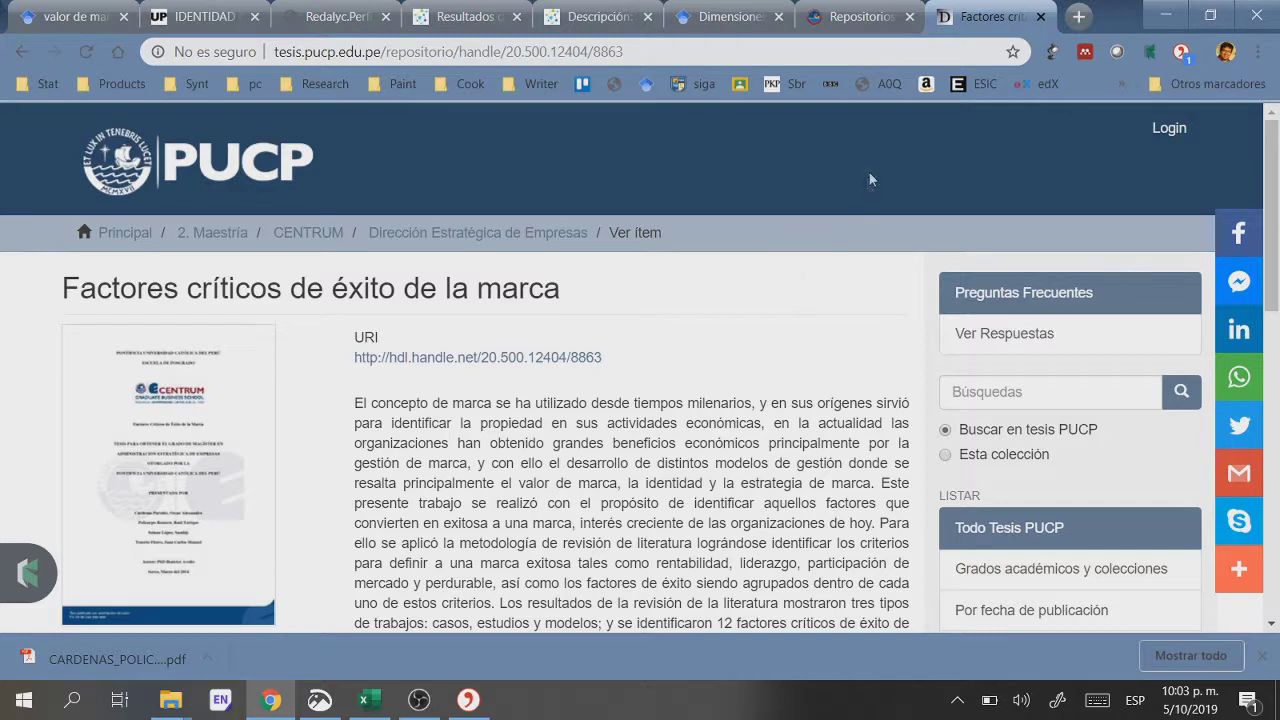
Step: Return to the open Google Académico tab and run a new search with the copied thesis title
click(740, 16)
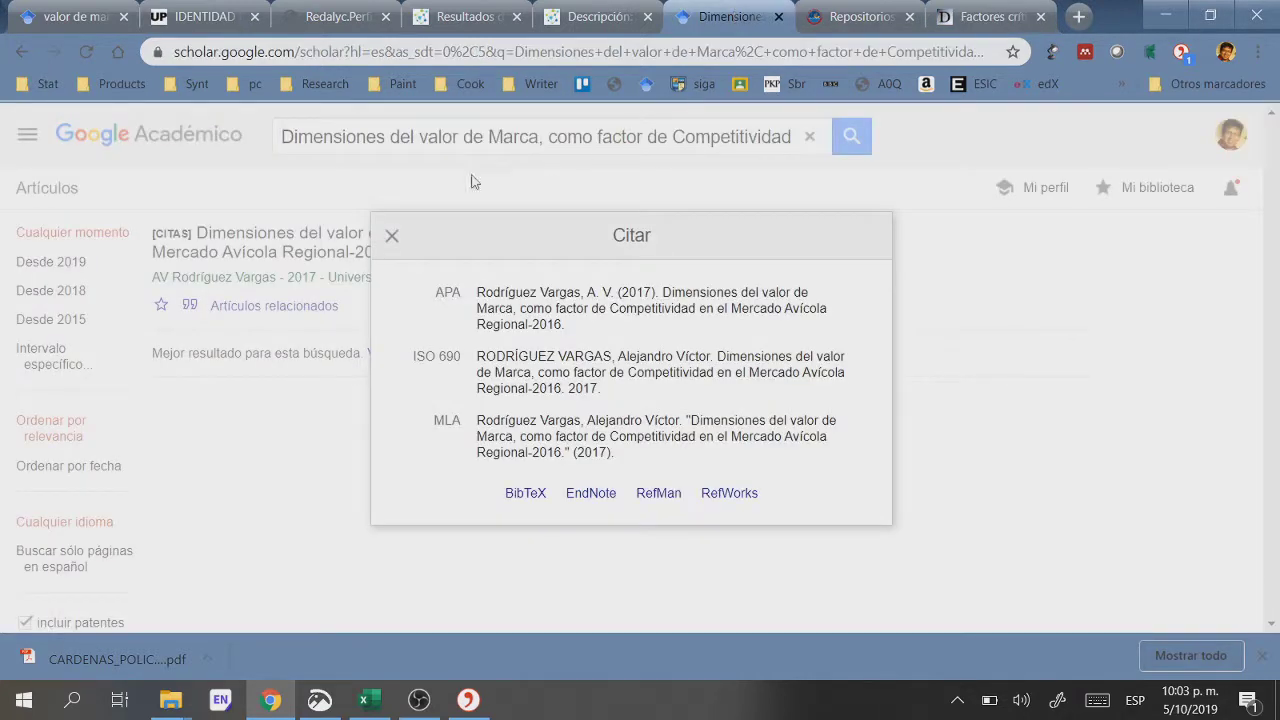
click(128, 148)
click(131, 139)
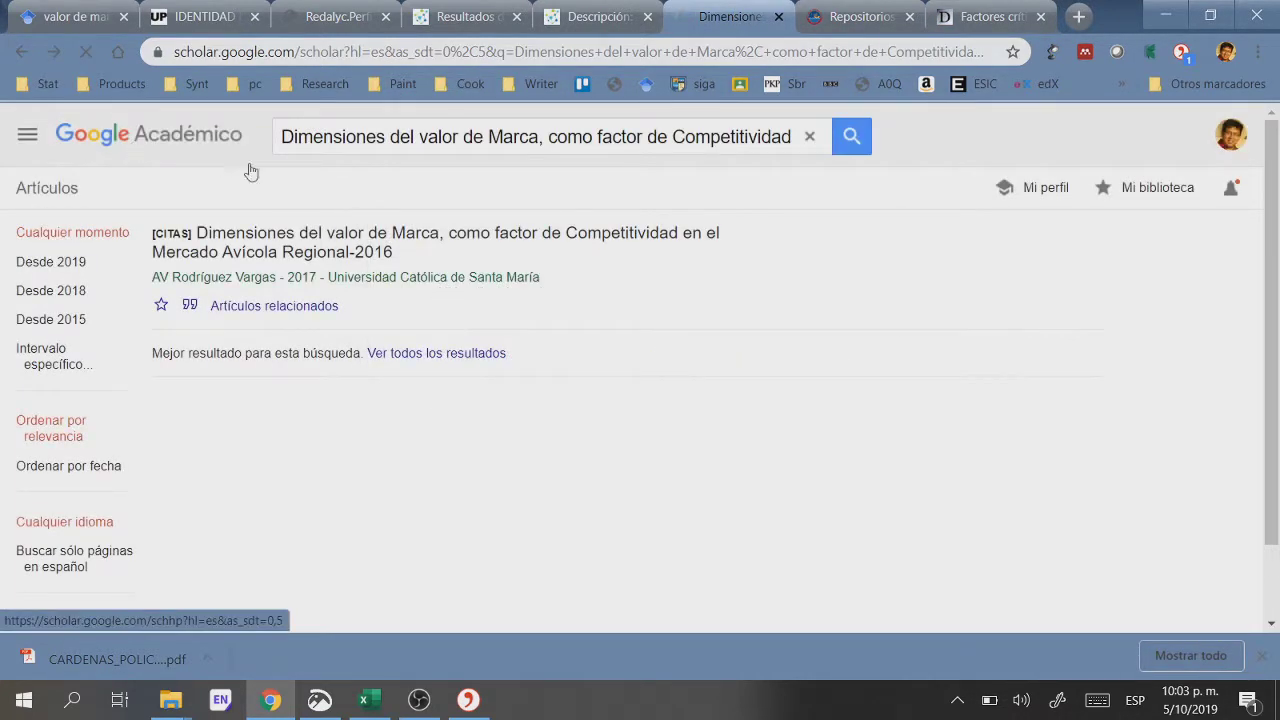
key(ctrl+v)
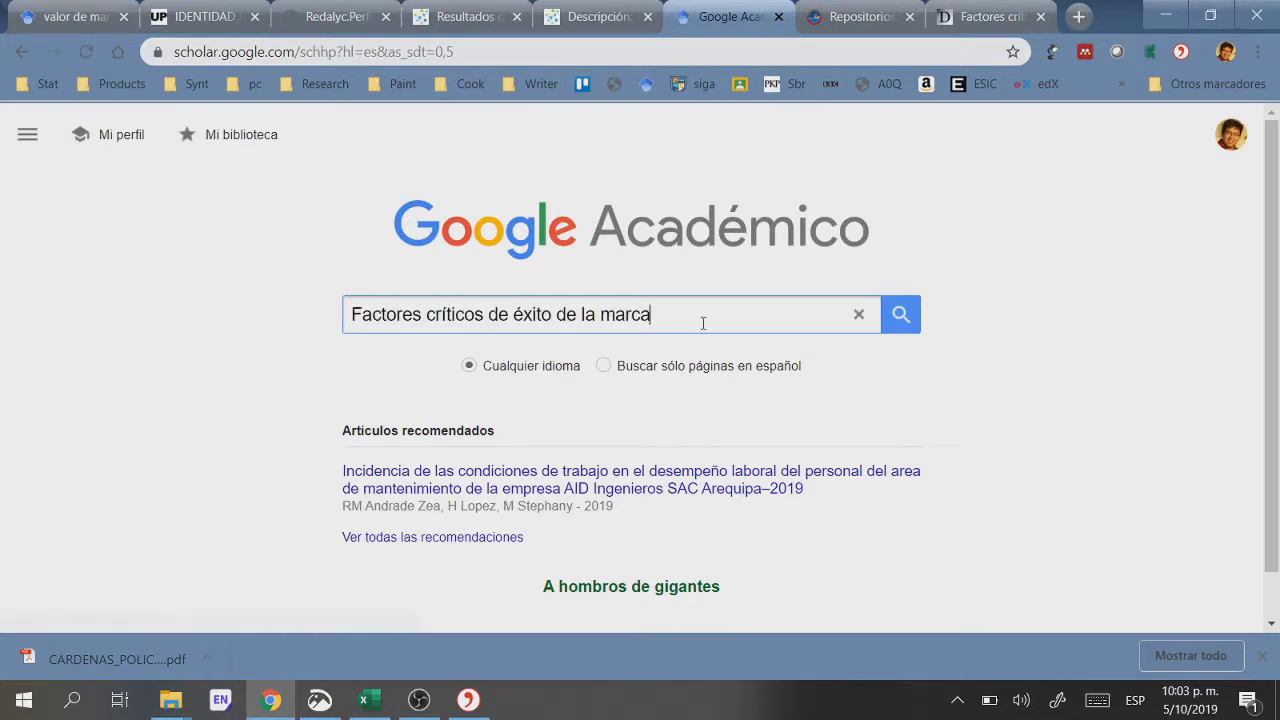
click(901, 315)
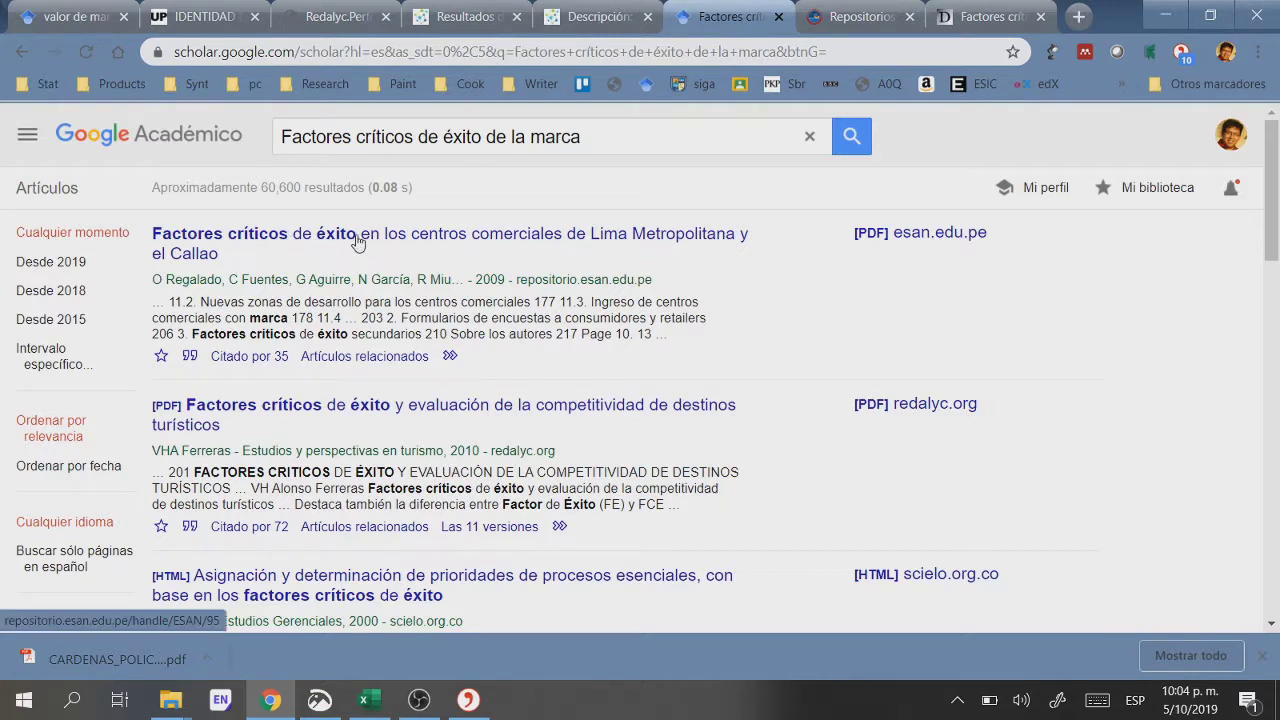
Step: Repeat the search as the exact phrase "Factores críticos de éxito de la marca" in quotation marks
click(600, 137)
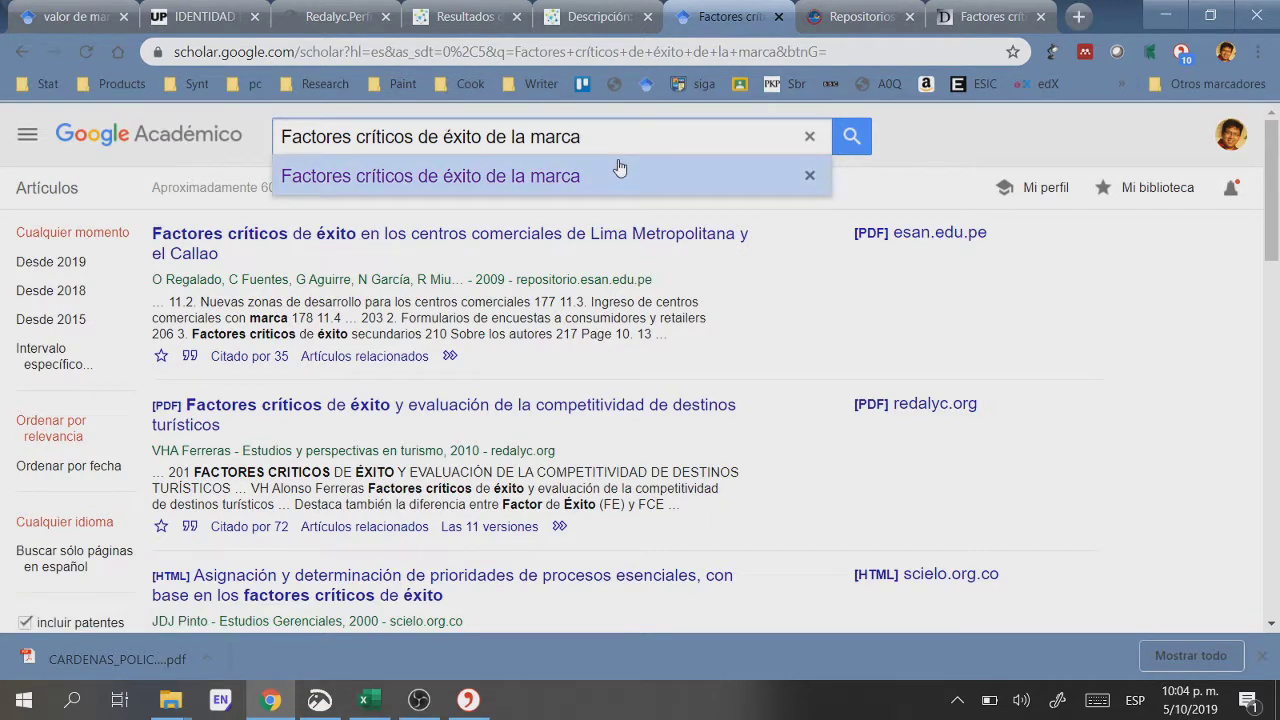
text(")
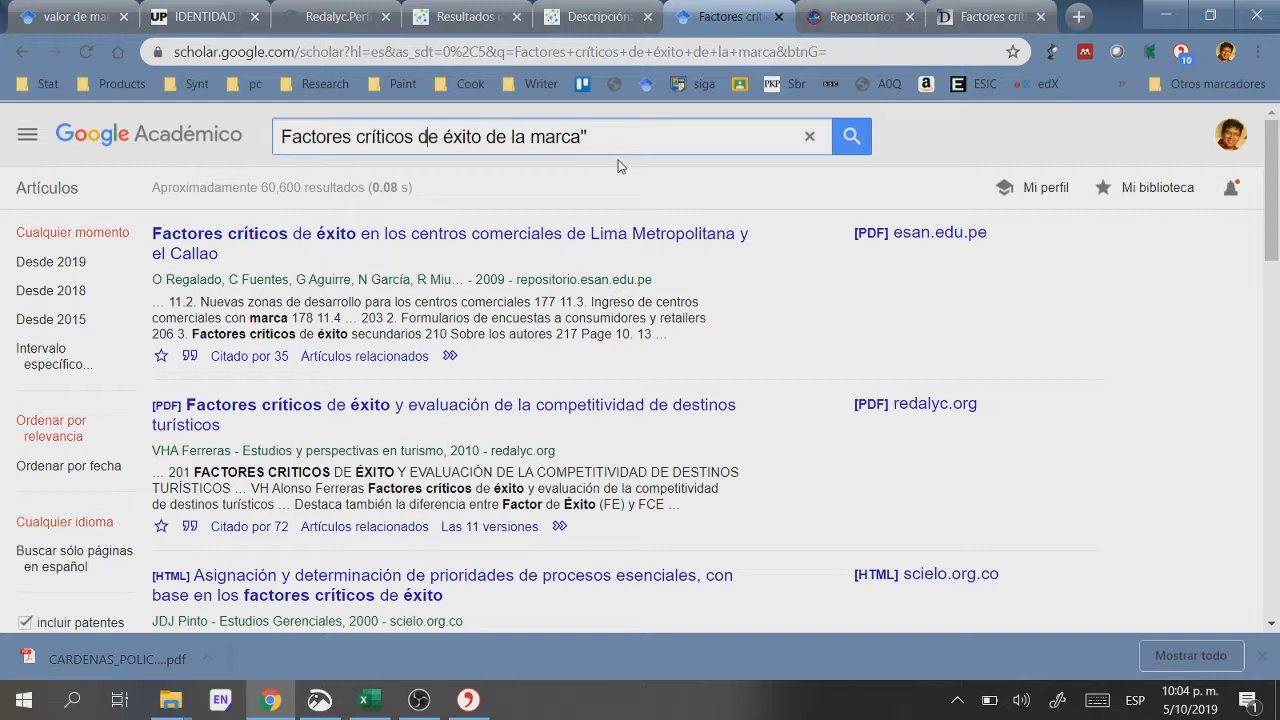
text(")
key(Return)
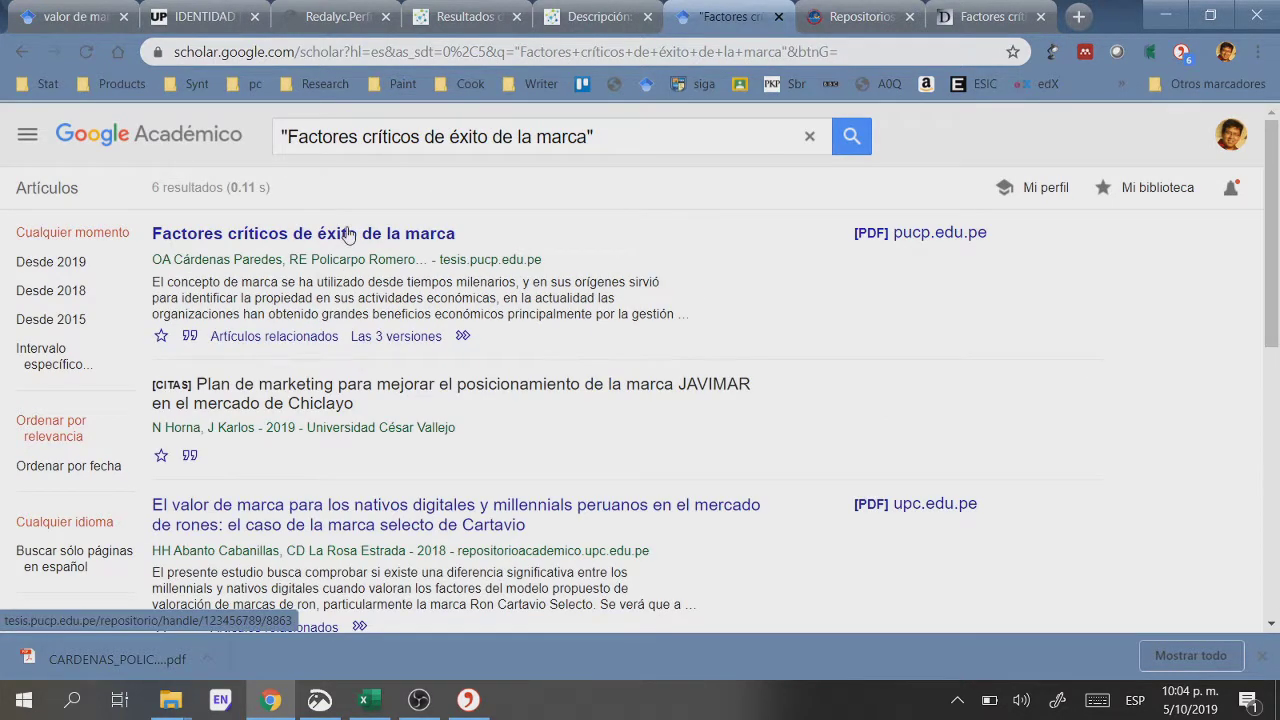
Step: Export the PUCP thesis's citation from the search results in RefMan format
click(190, 337)
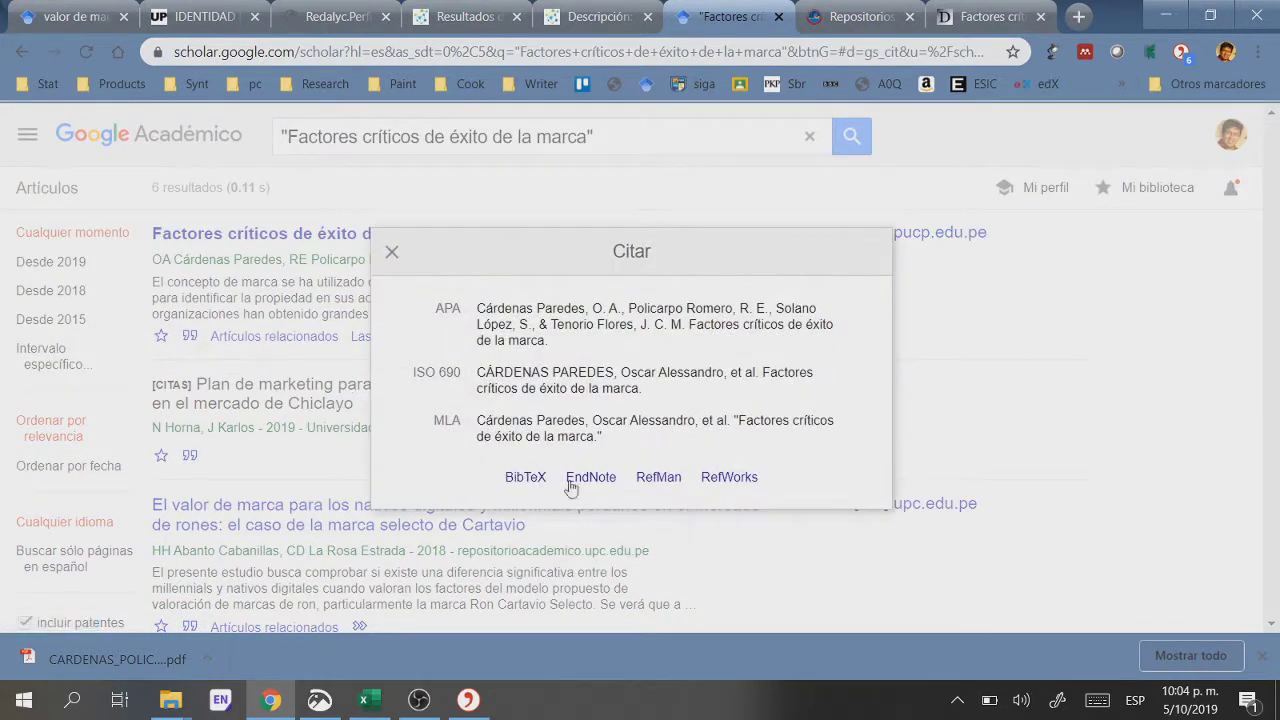
click(648, 478)
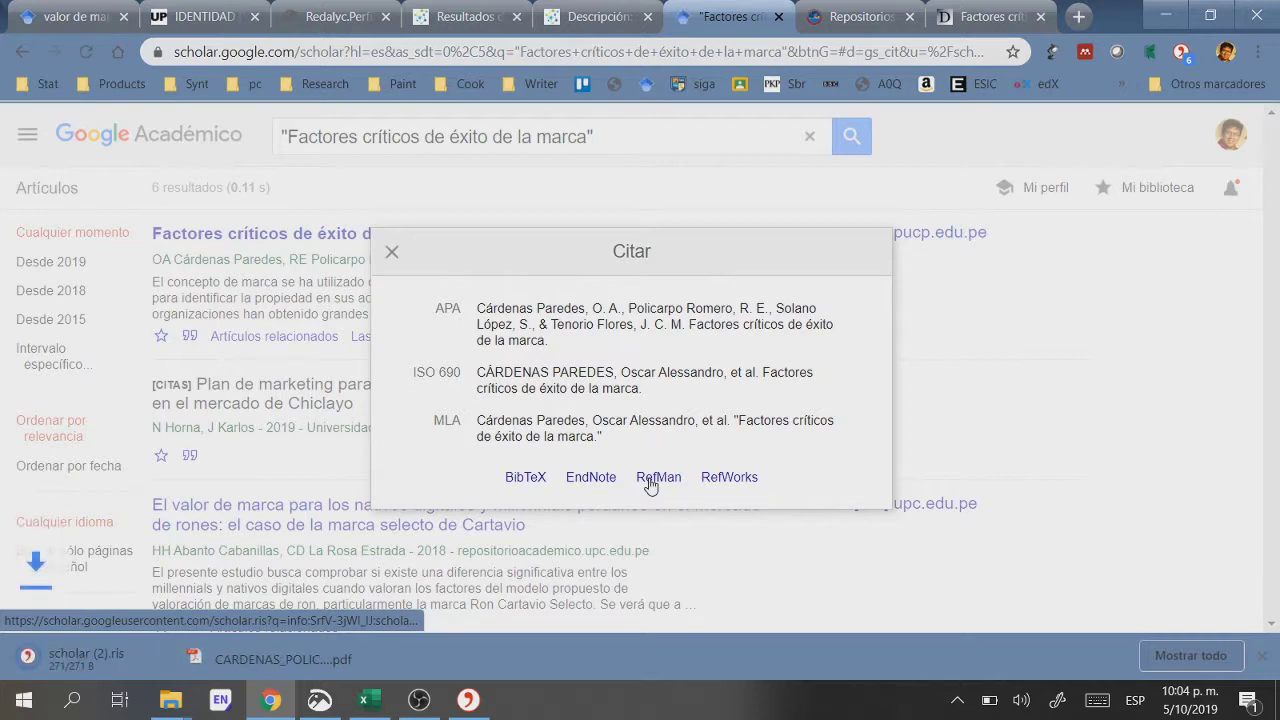
Step: Import the exported scholar (2).ris file into the Citavi project, adding the title Factores críticos de éxito de la marca
click(78, 656)
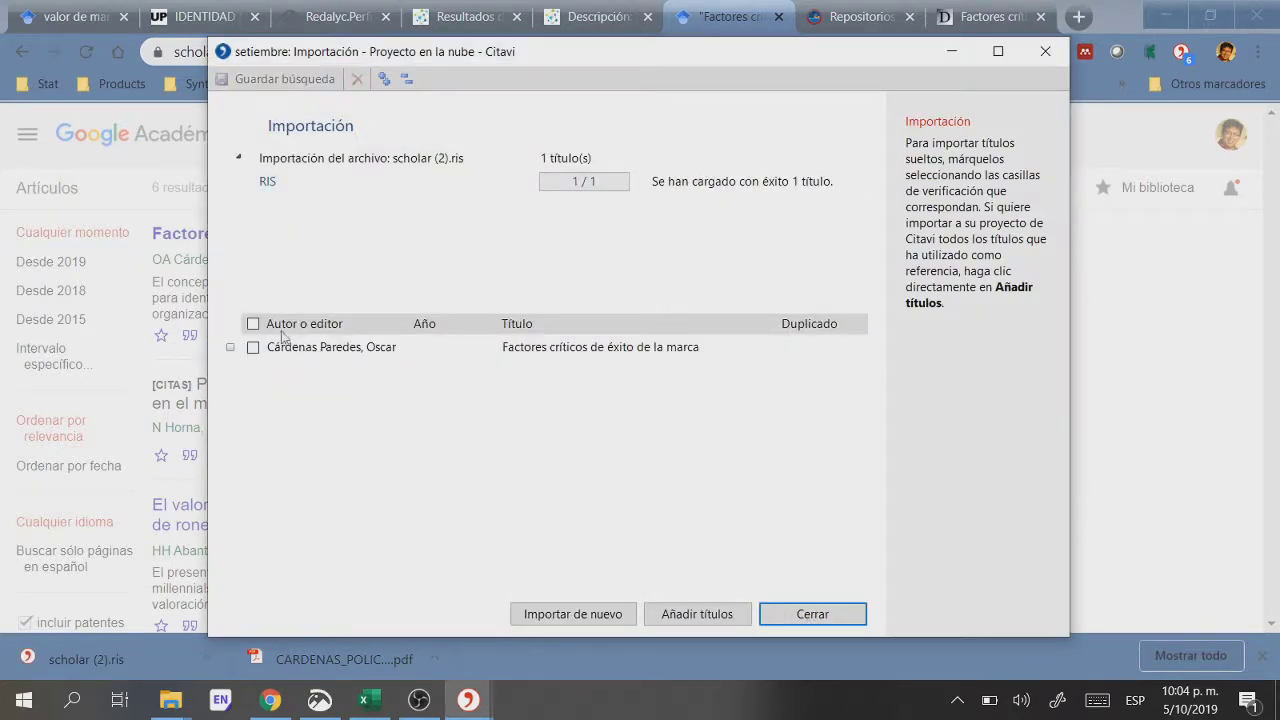
click(256, 333)
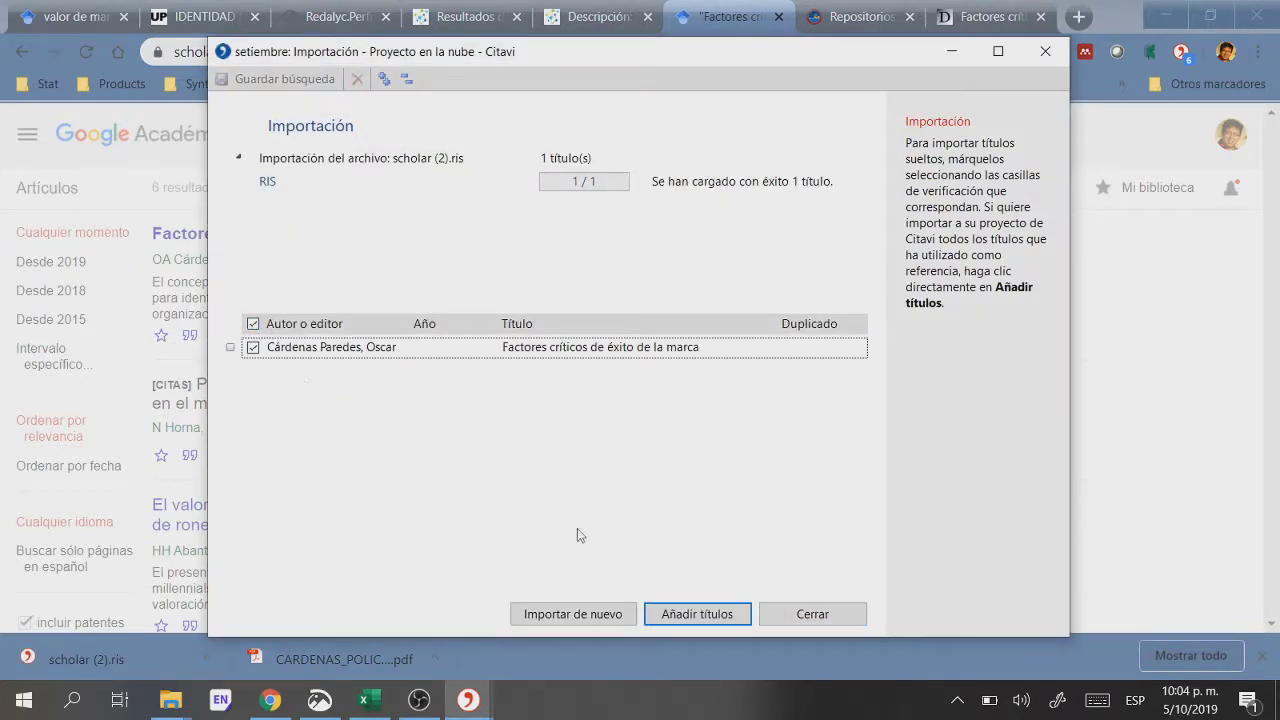
click(680, 614)
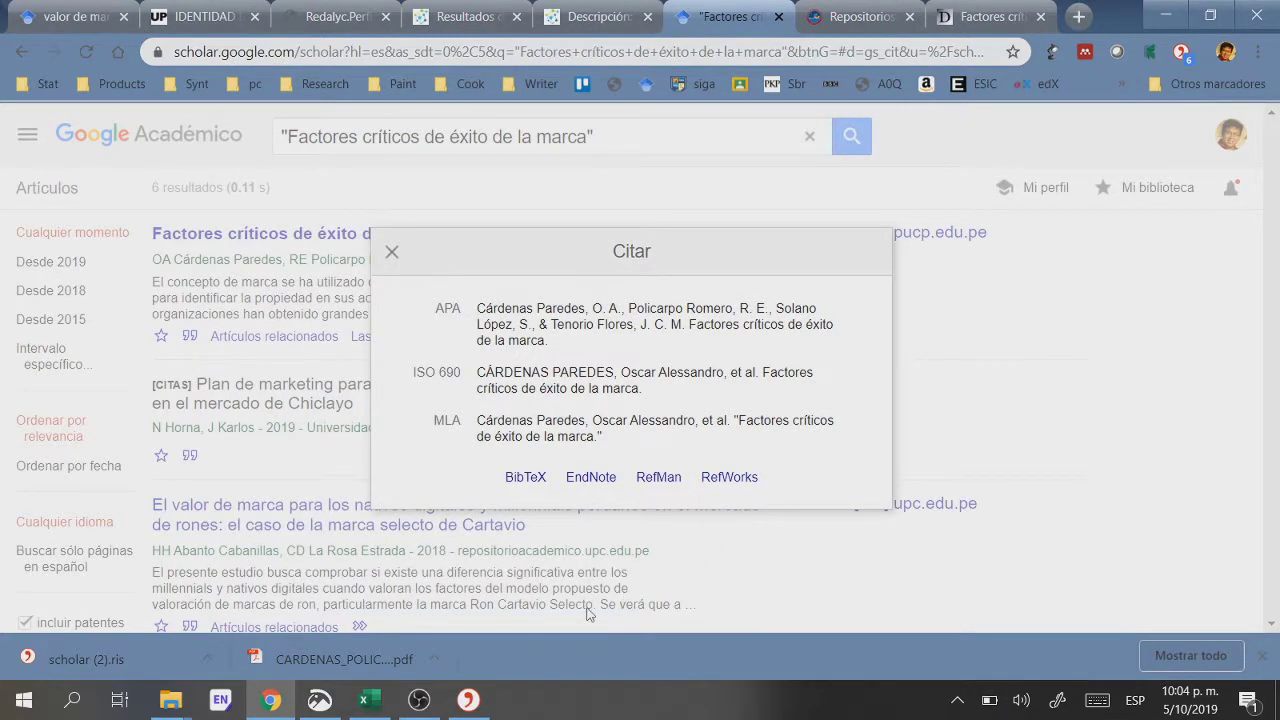
click(468, 700)
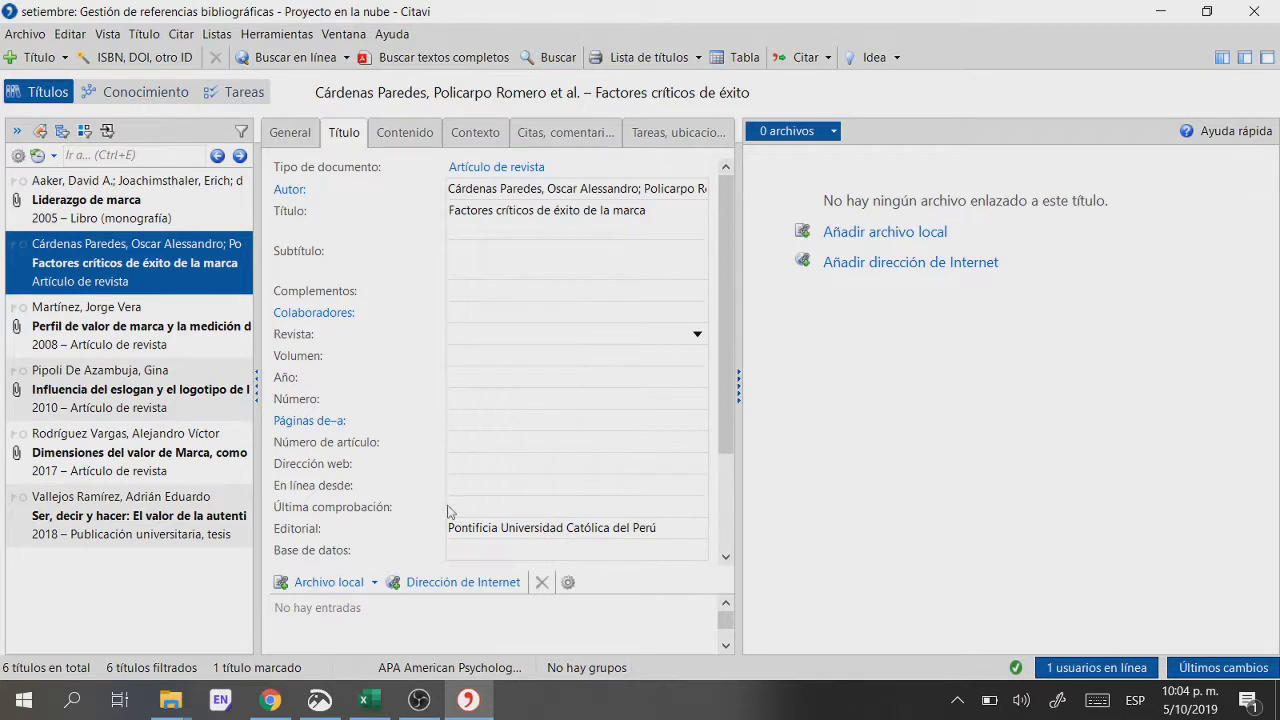
Step: Return to the thesis's PUCP record page in Chrome and download its Texto completo y anexos PDF
click(272, 702)
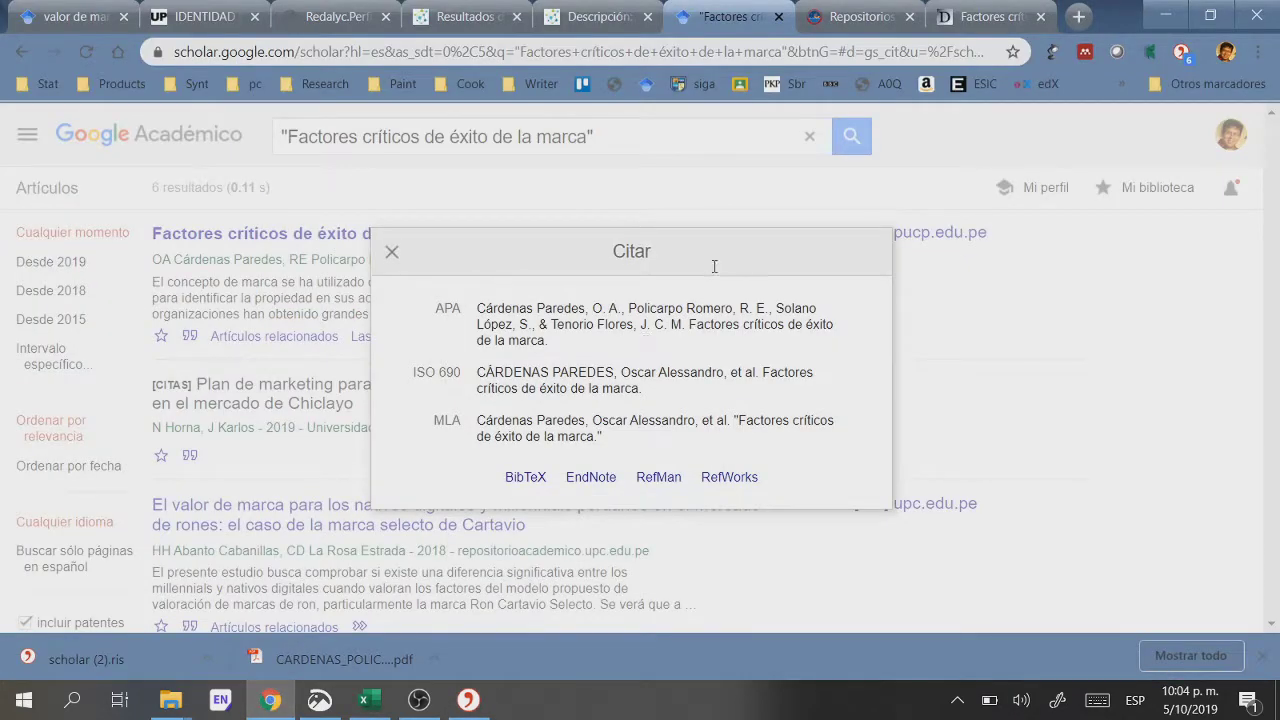
click(967, 20)
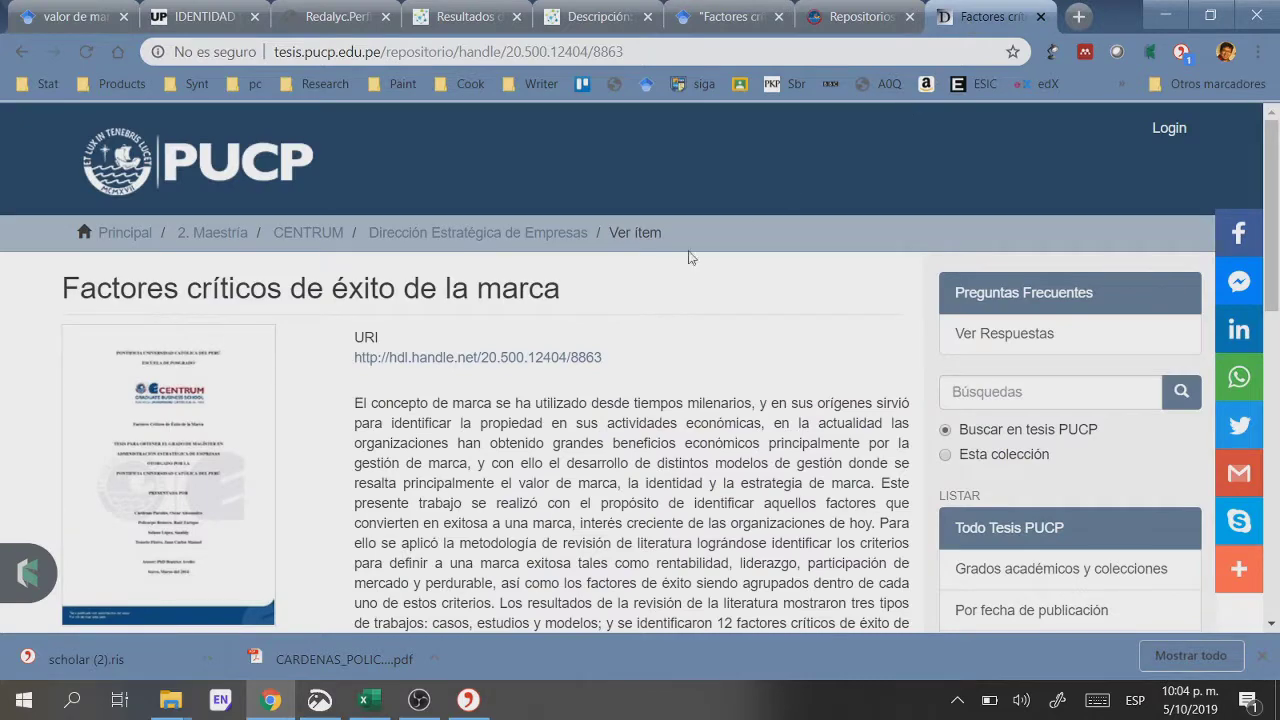
scroll(655, 300, down, 4)
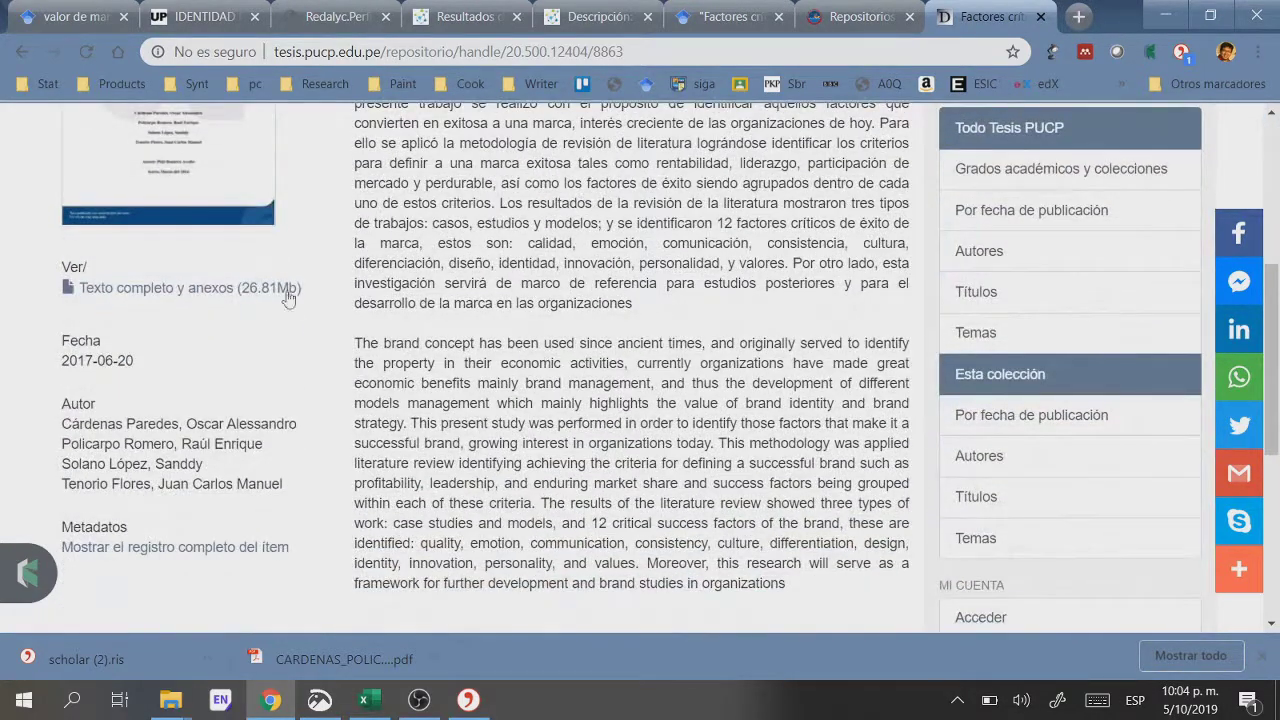
click(265, 292)
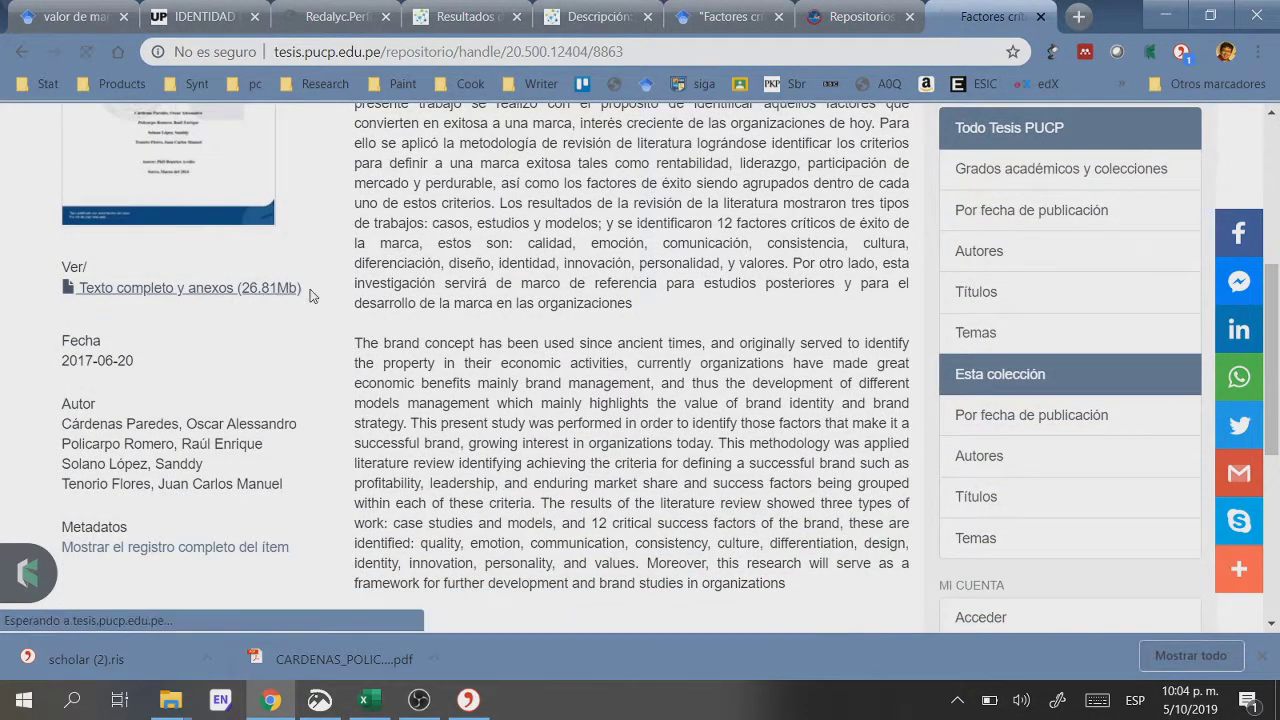
scroll(297, 420, up, 2)
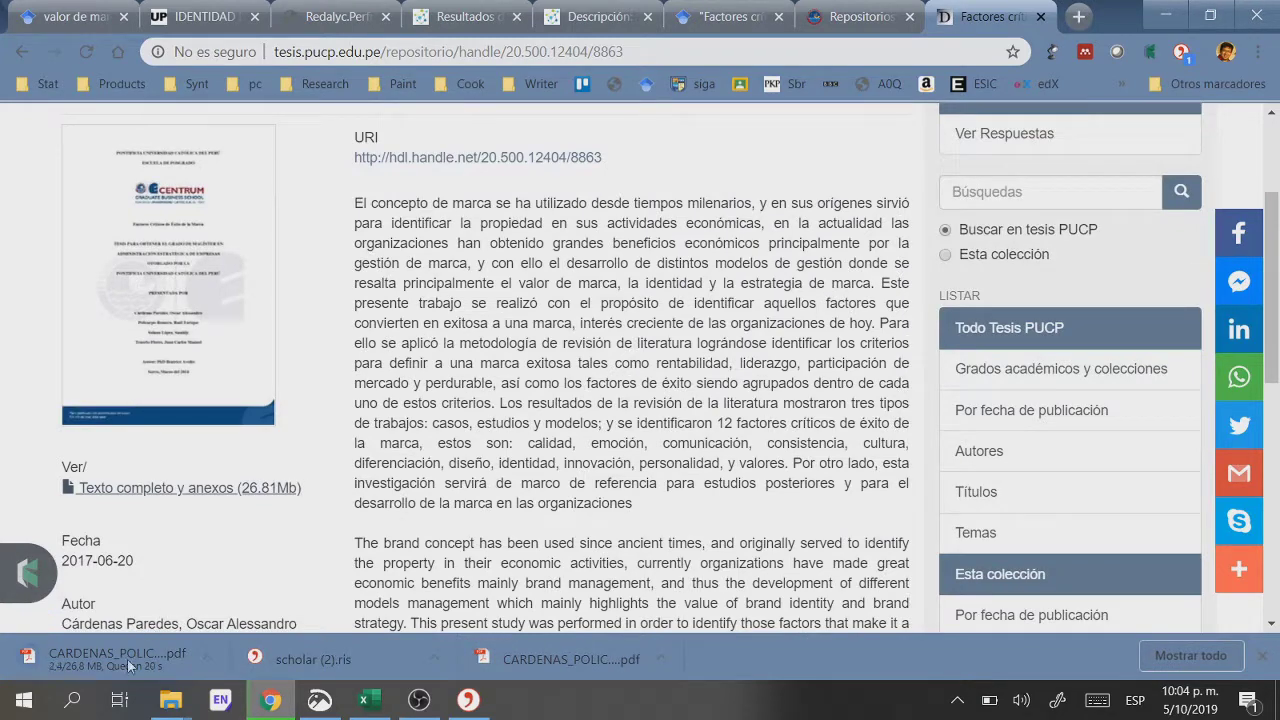
scroll(565, 357, up, 2)
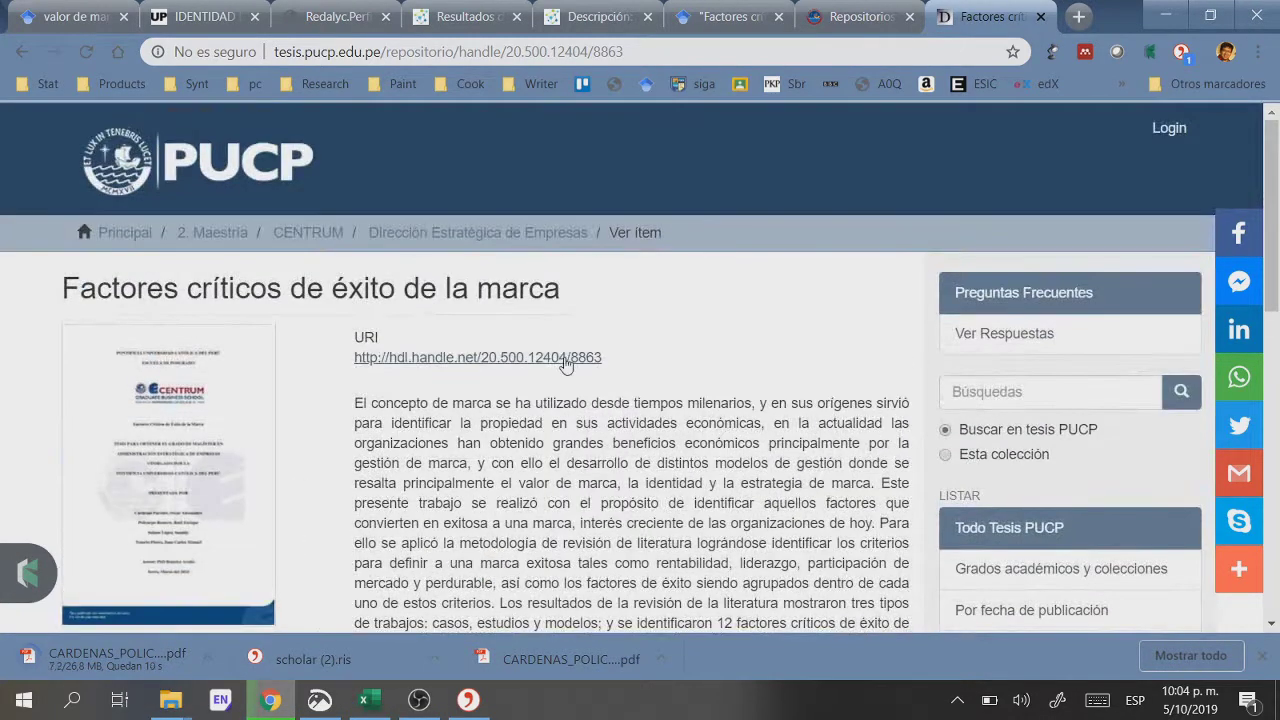
scroll(575, 380, down, 4)
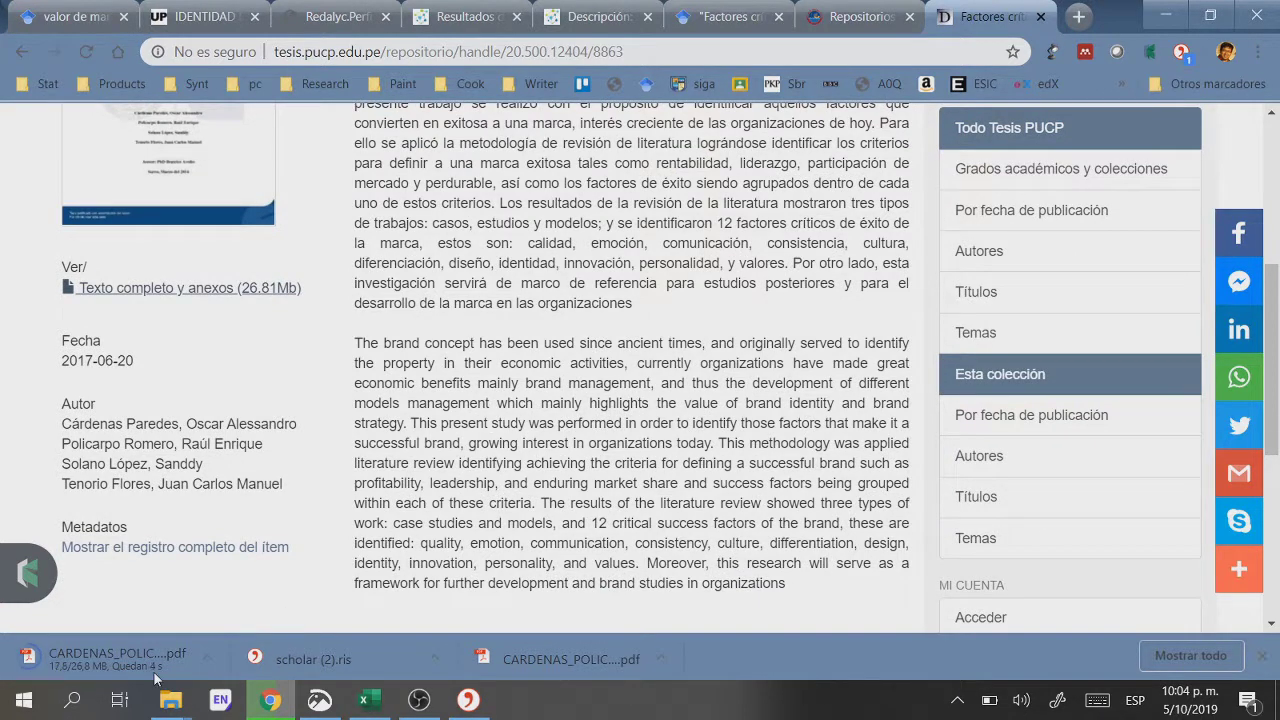
Step: Switch to Citavi and attach the newest downloaded thesis PDF from Descargas to Factores críticos de éxito de la marca
click(467, 700)
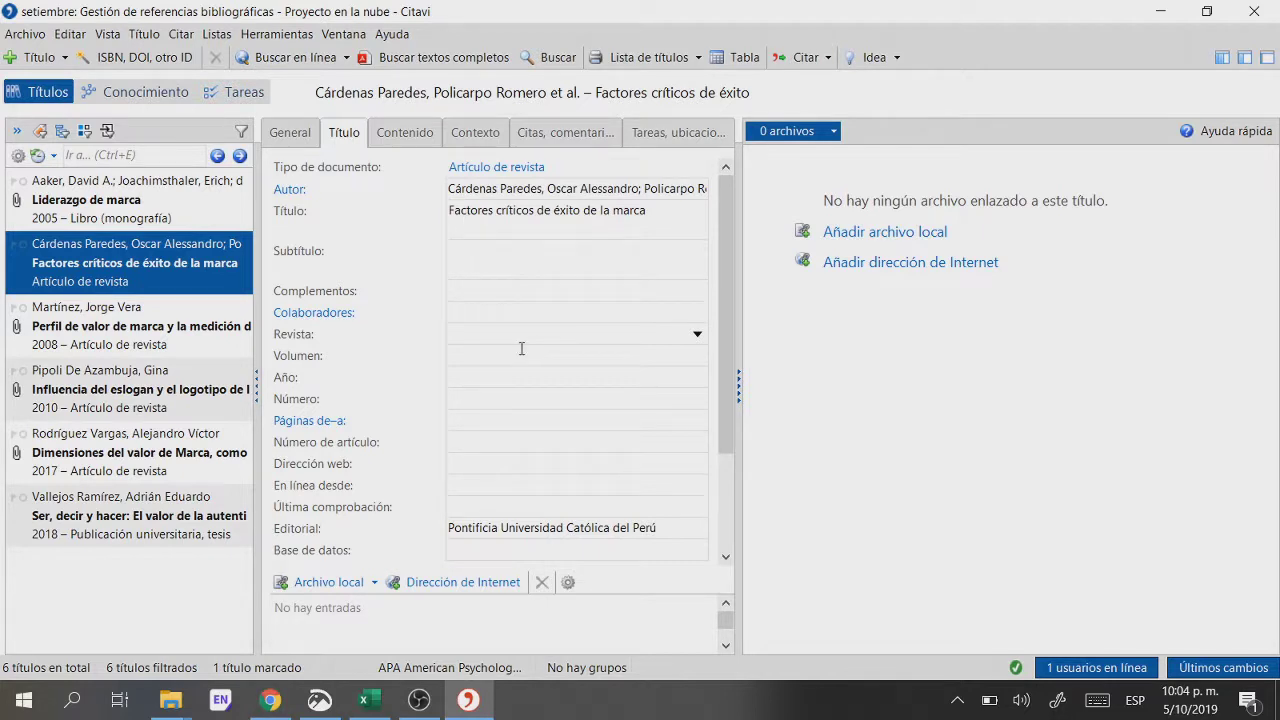
scroll(521, 348, down, 3)
scroll(531, 371, up, 3)
scroll(525, 280, down, 3)
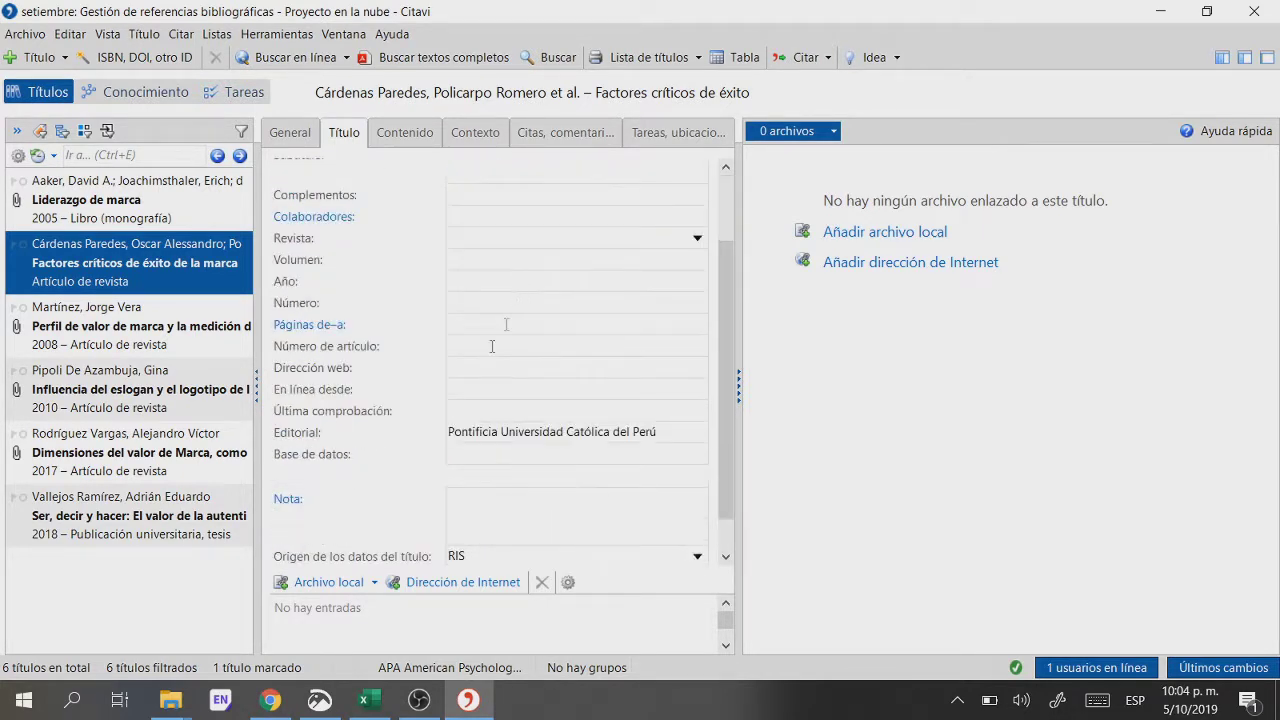
click(343, 590)
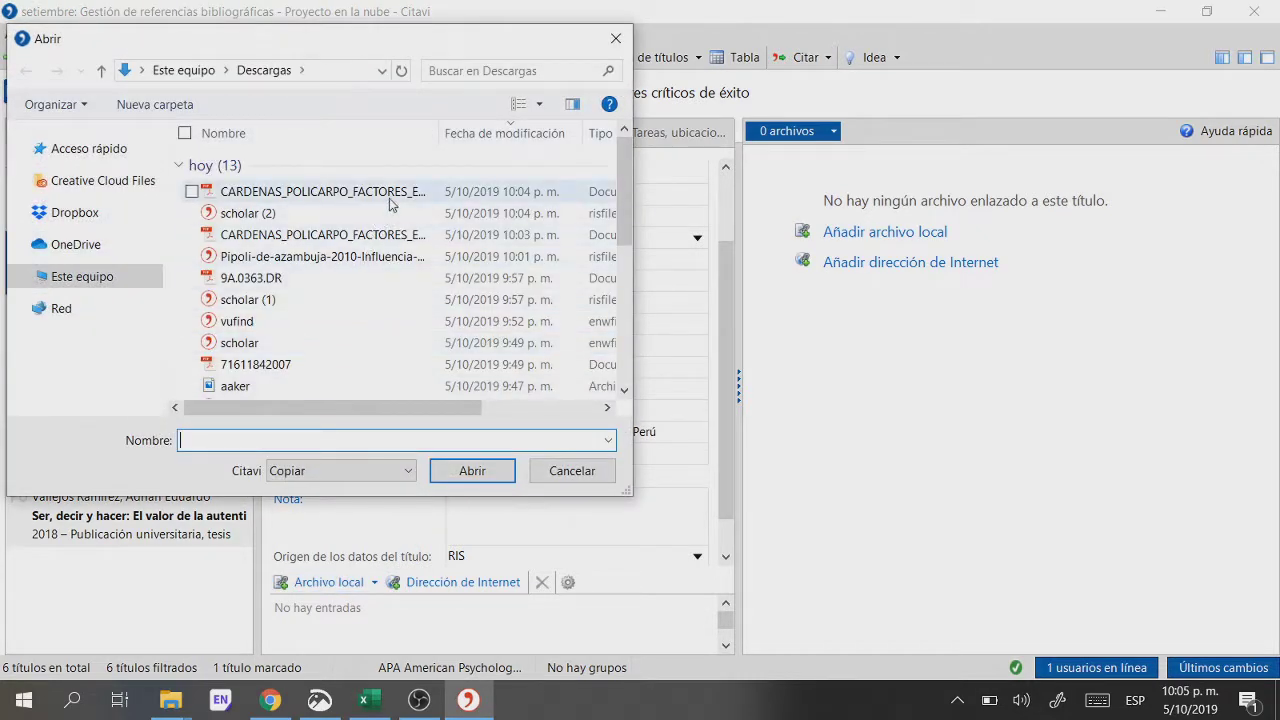
double_click(391, 193)
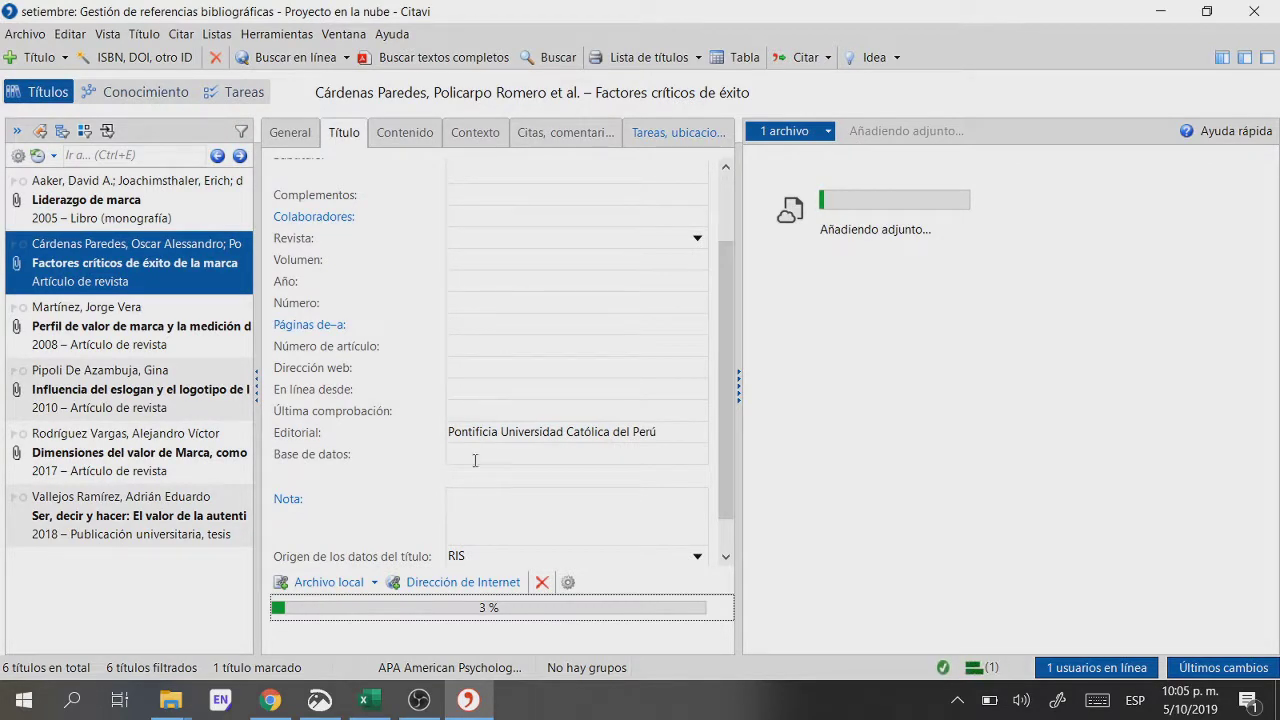
click(466, 699)
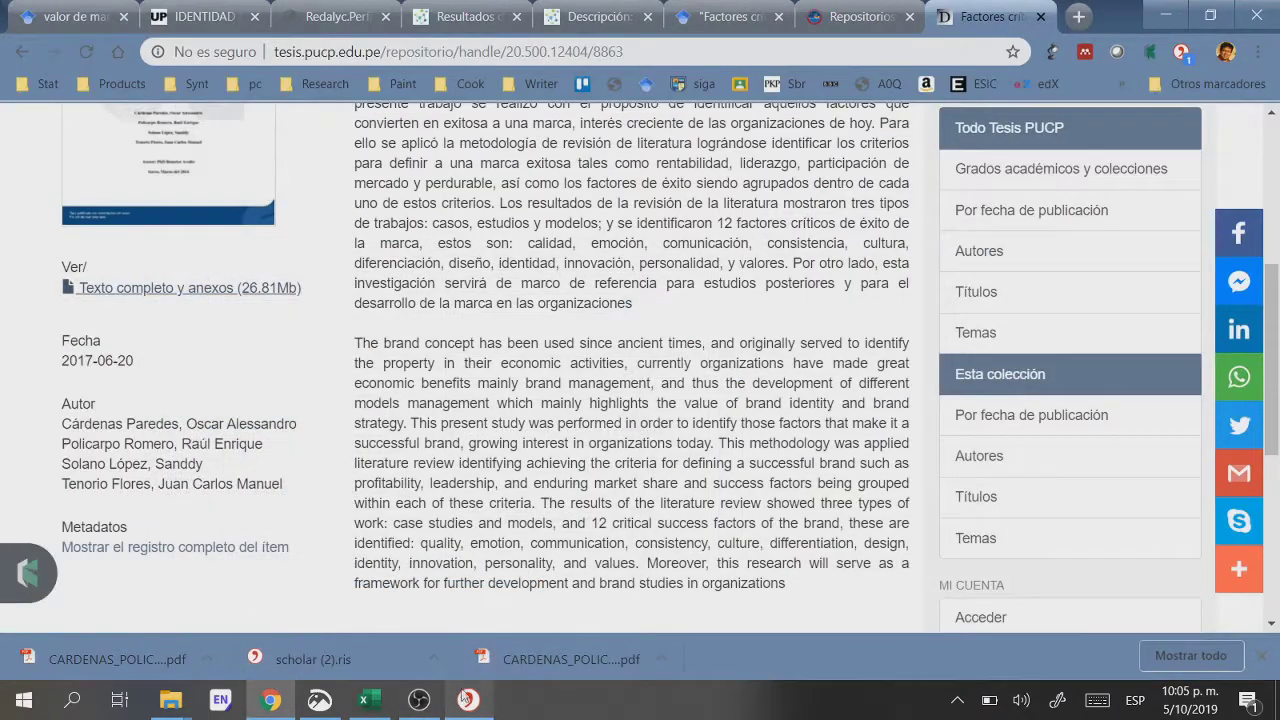
click(466, 699)
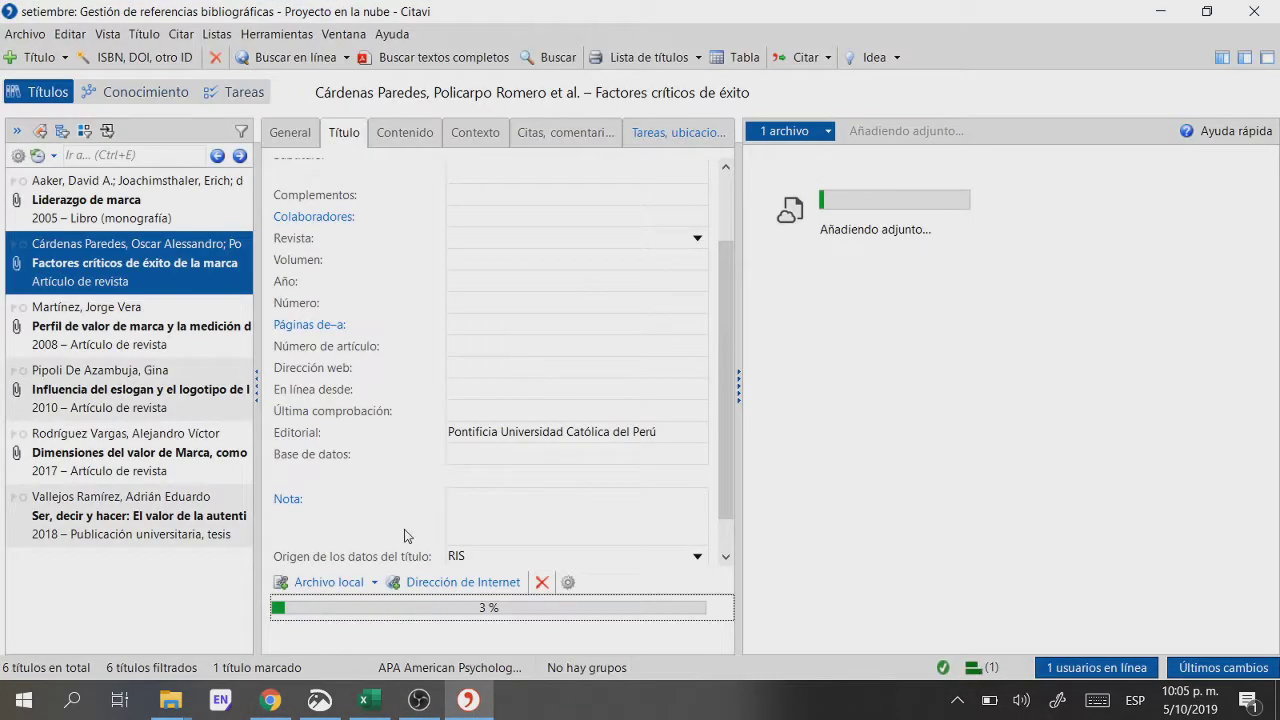
Step: Rename the PDF attached to the 2008 brand value profile article as Perfil de valor de marca
click(177, 344)
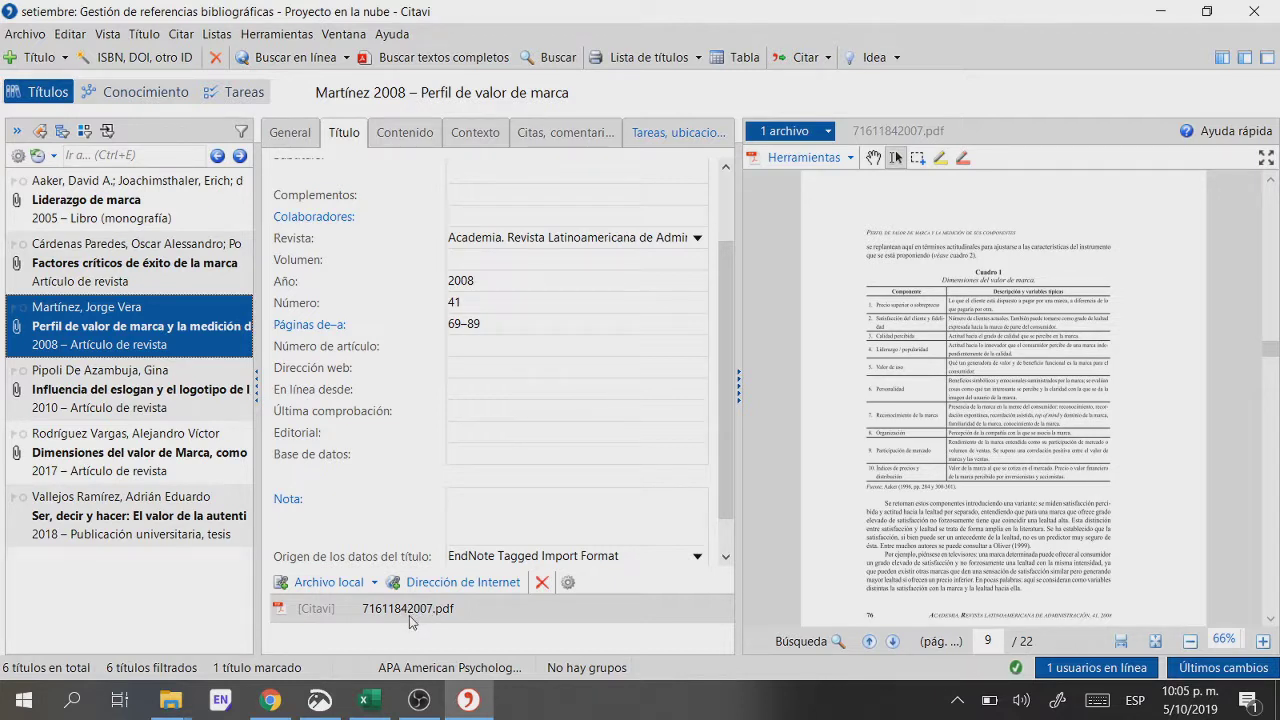
right_click(410, 621)
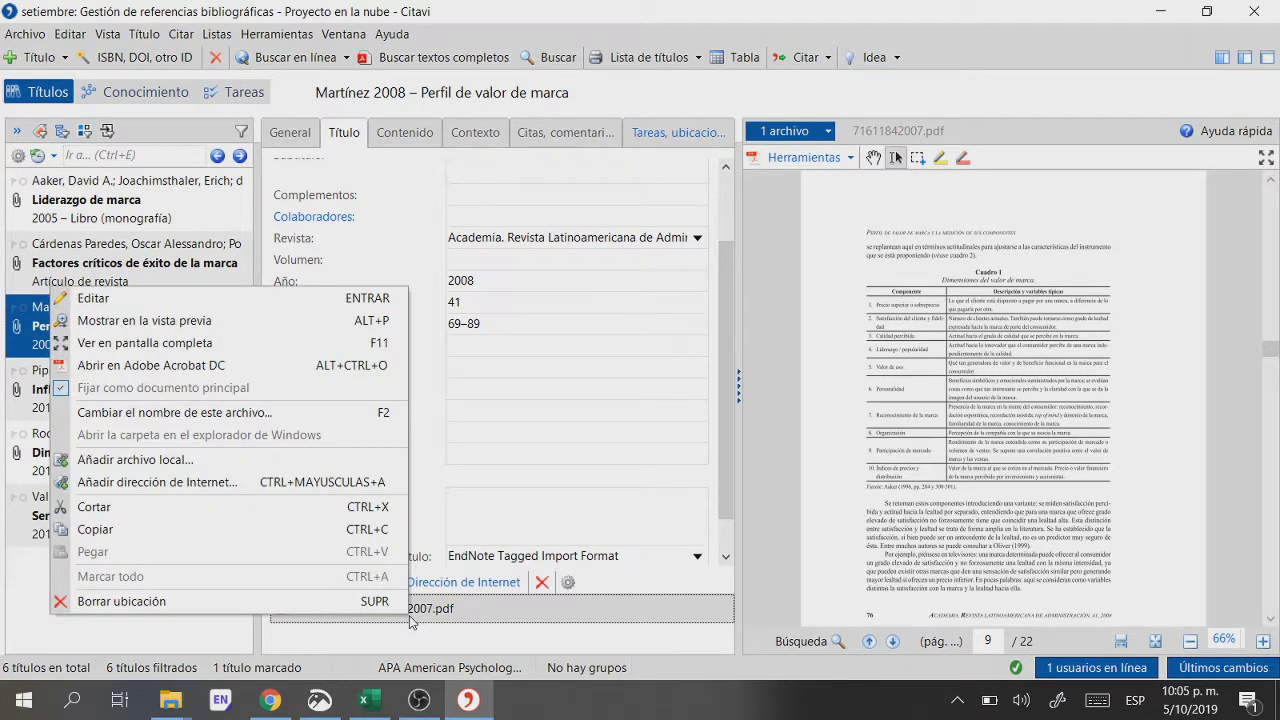
click(251, 414)
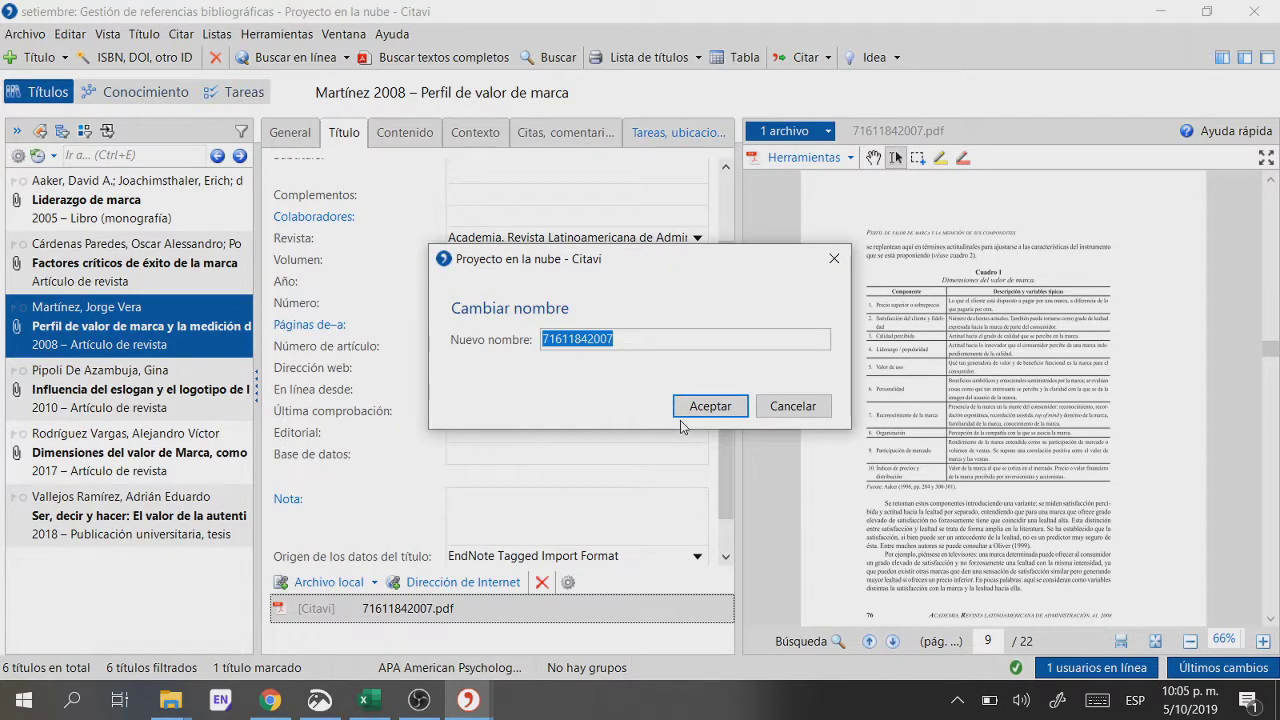
drag(611, 269, 590, 398)
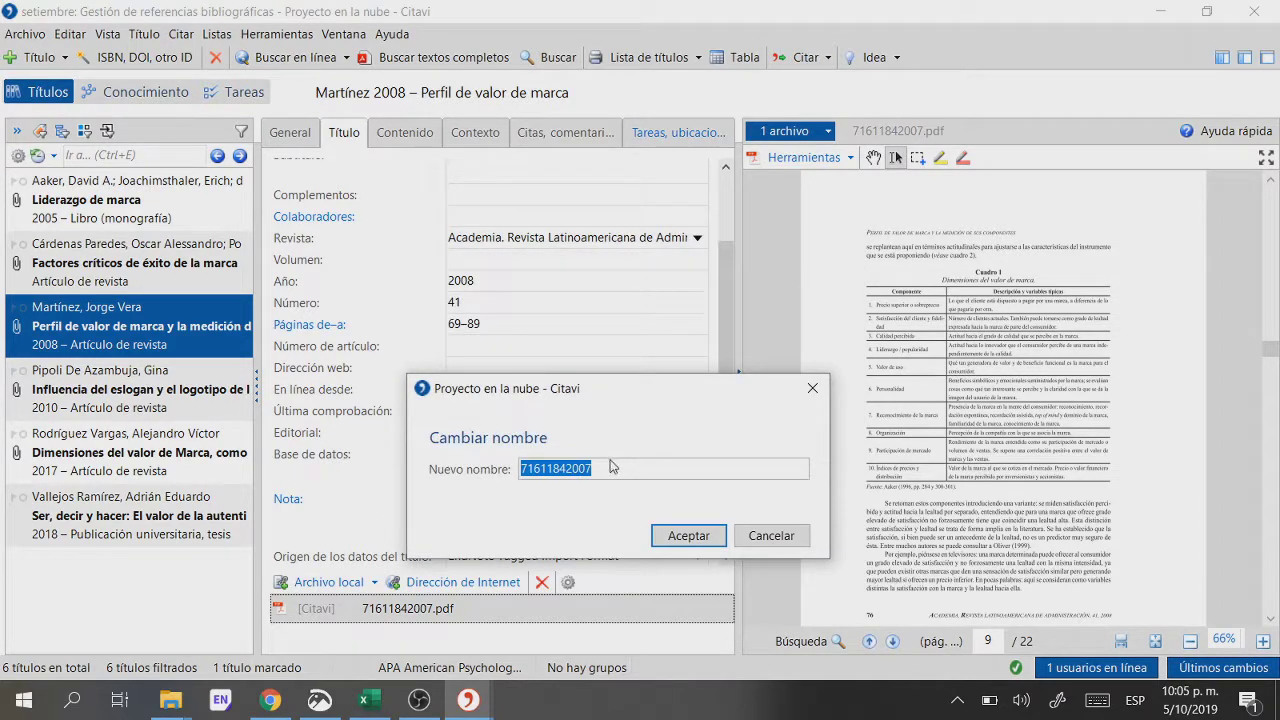
text(Perfil de valor de marca)
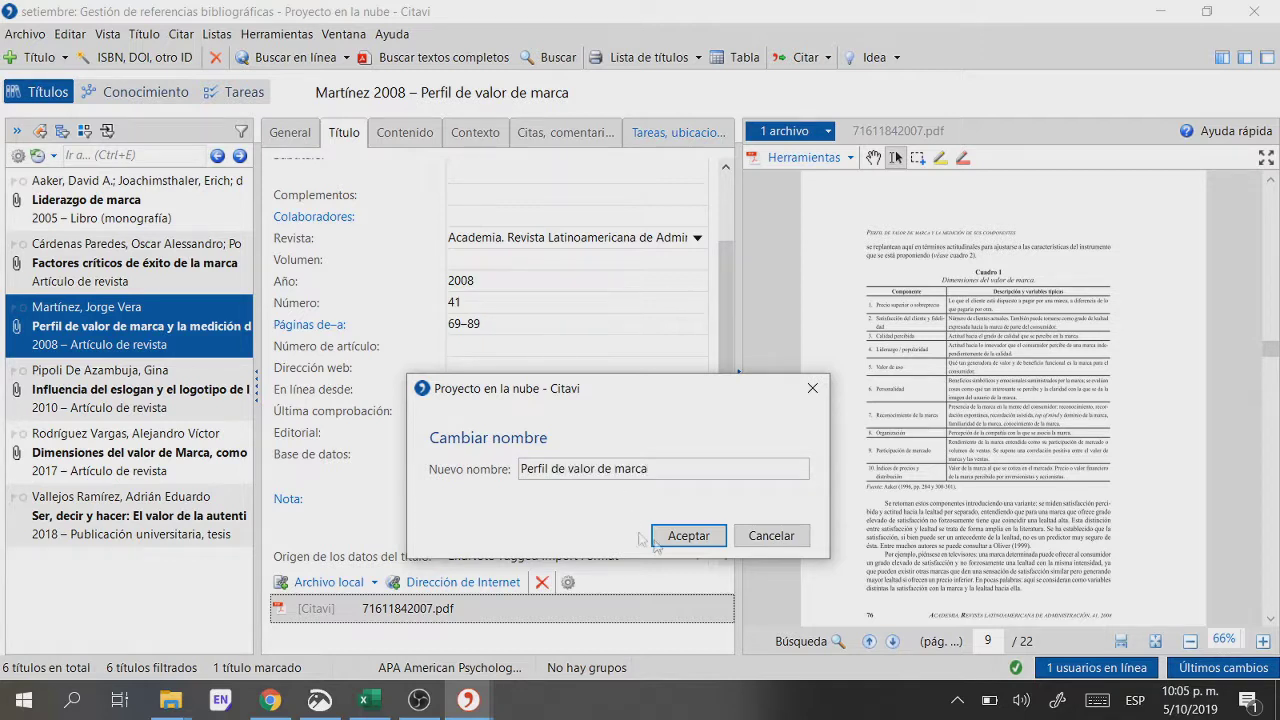
click(660, 538)
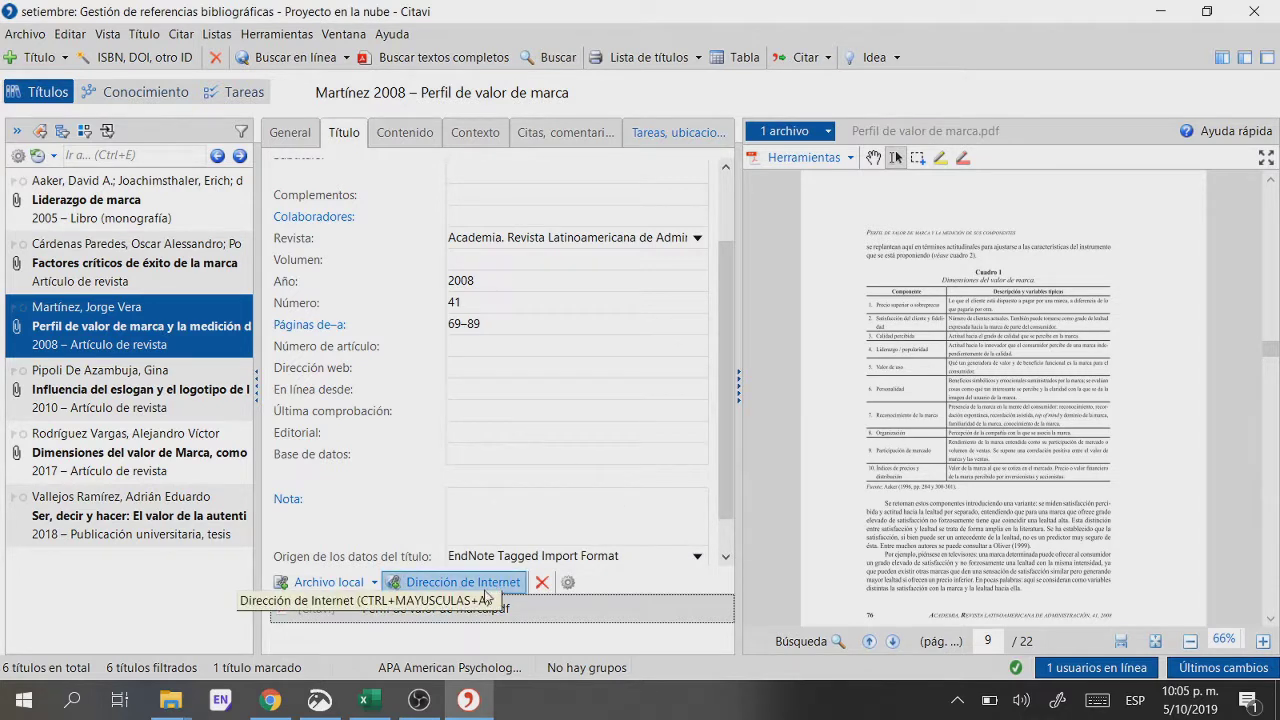
scroll(481, 480, up, 2)
scroll(483, 477, down, 3)
scroll(483, 477, up, 3)
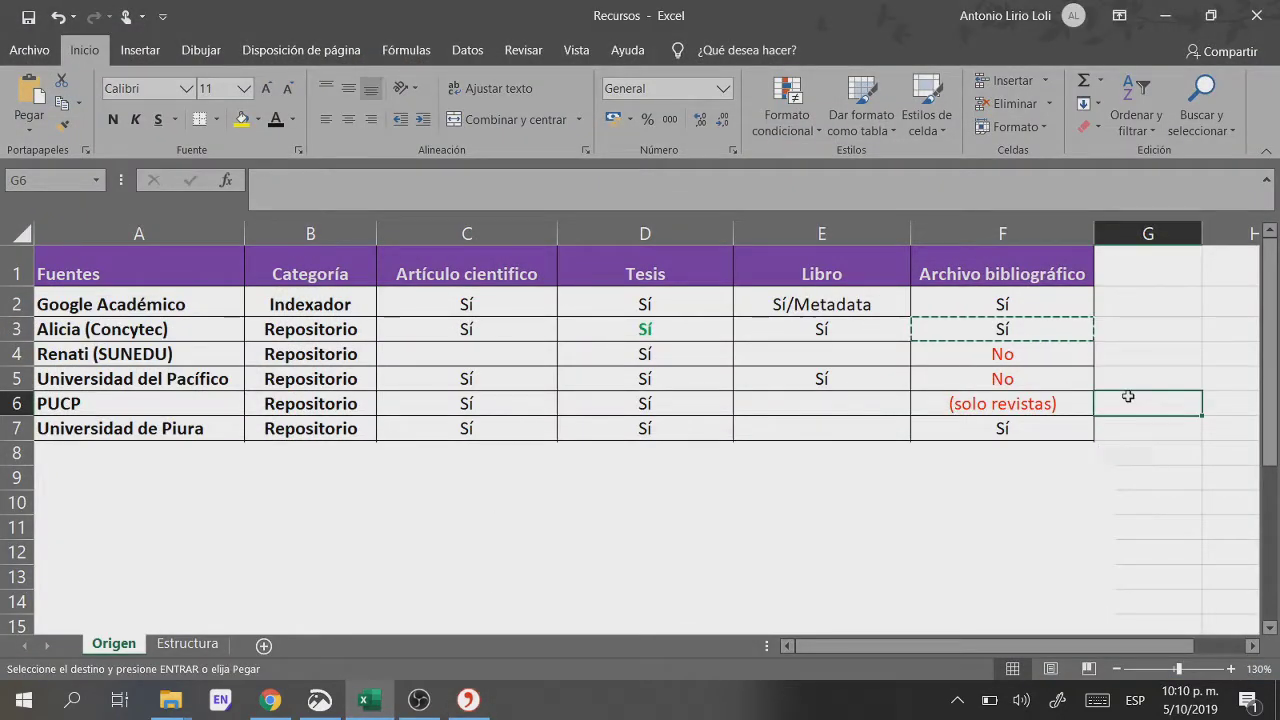
Step: Clear the pending copy in the Recursos Excel table and review the Universidad de Piura row's article, thesis, book and bibliographic file entries
key(Escape)
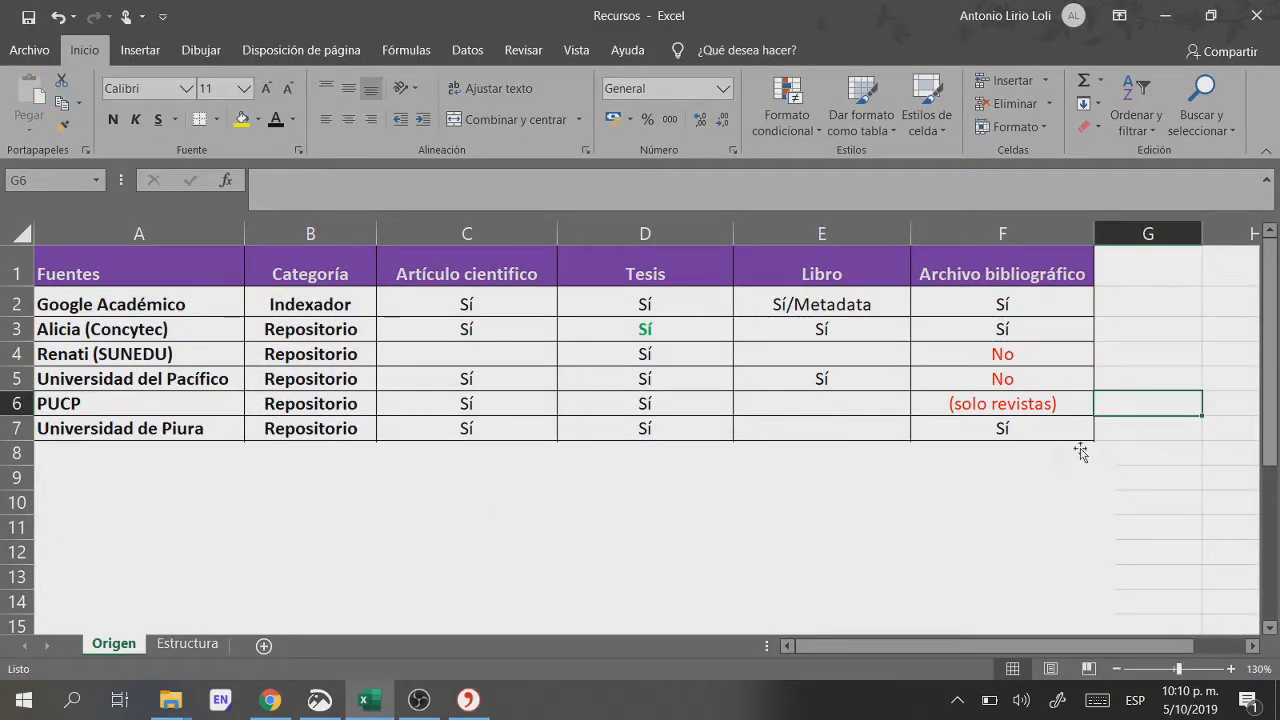
click(456, 430)
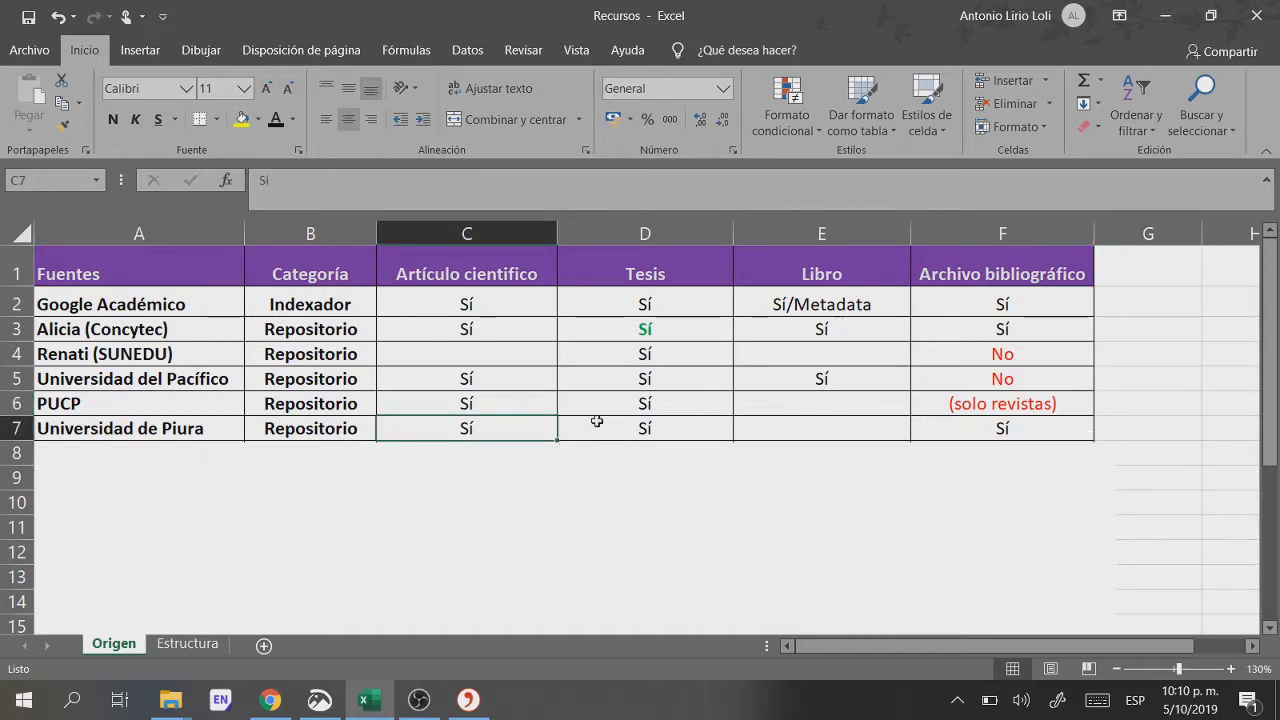
click(655, 425)
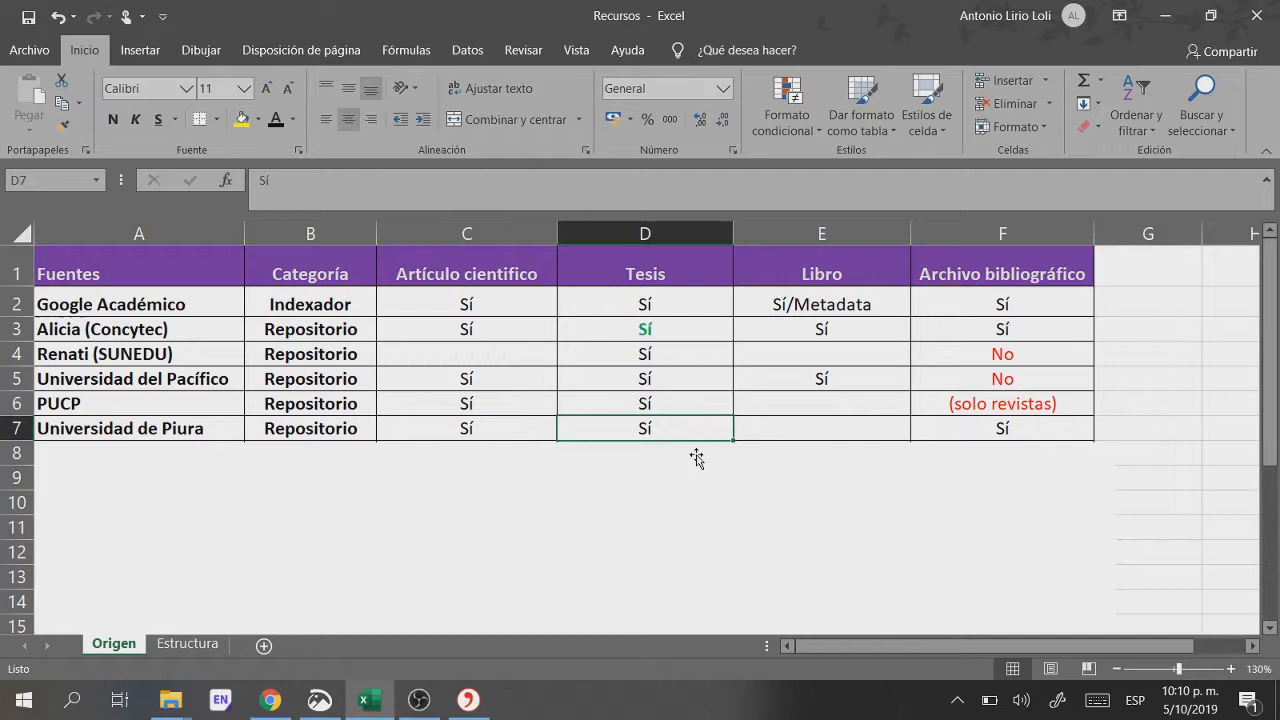
click(843, 433)
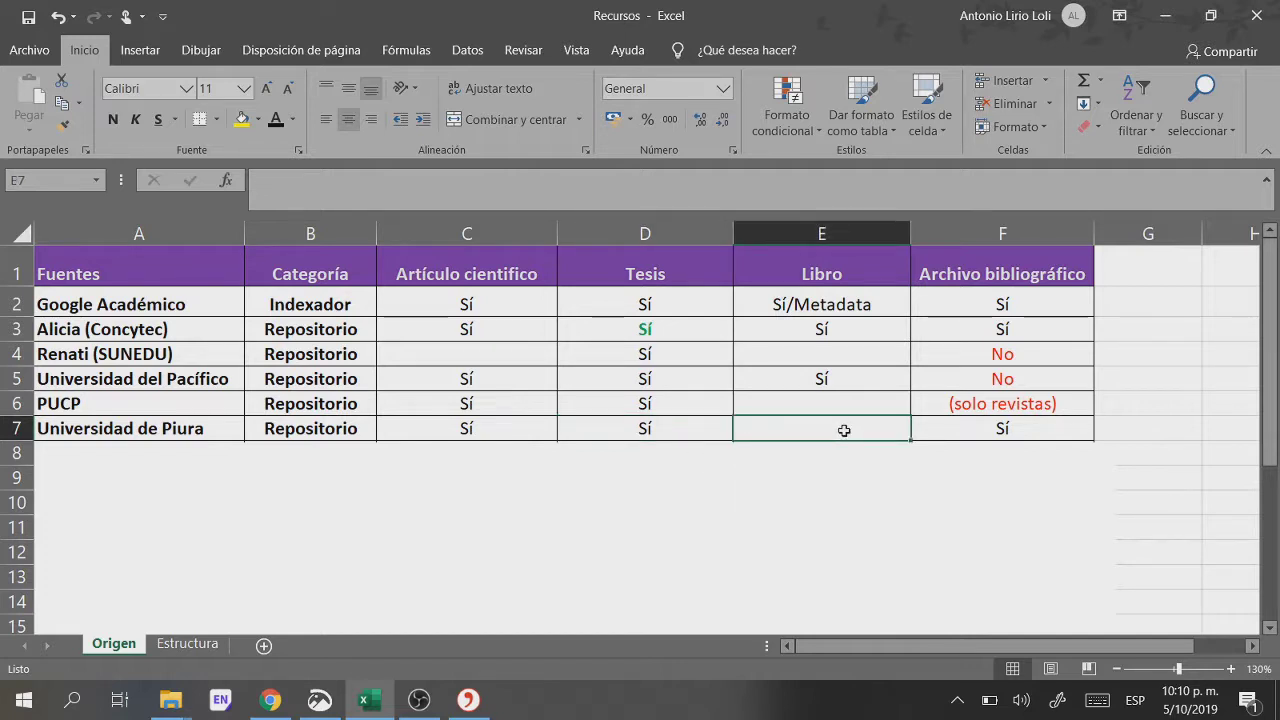
click(974, 434)
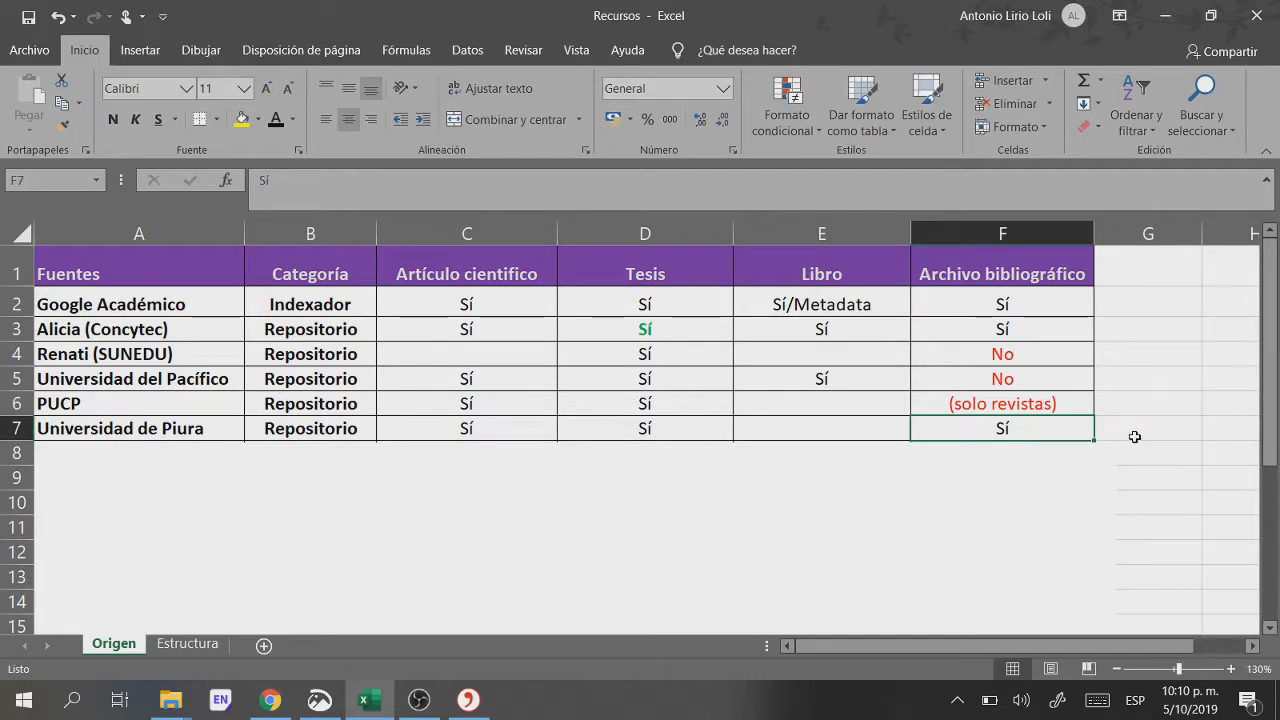
Step: Switch to Universidad de Piura's Pirhua repository in Chrome, search it for marca and browse the results
click(270, 700)
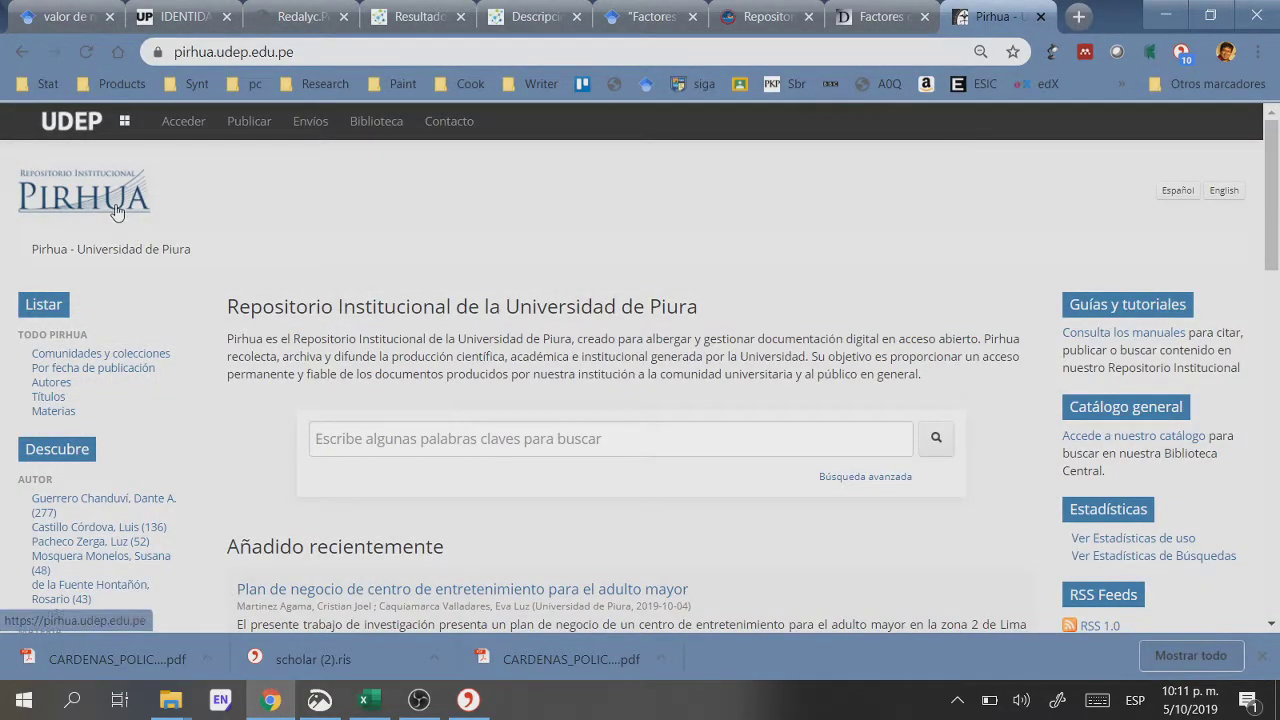
scroll(620, 430, down, 6)
scroll(620, 432, up, 4)
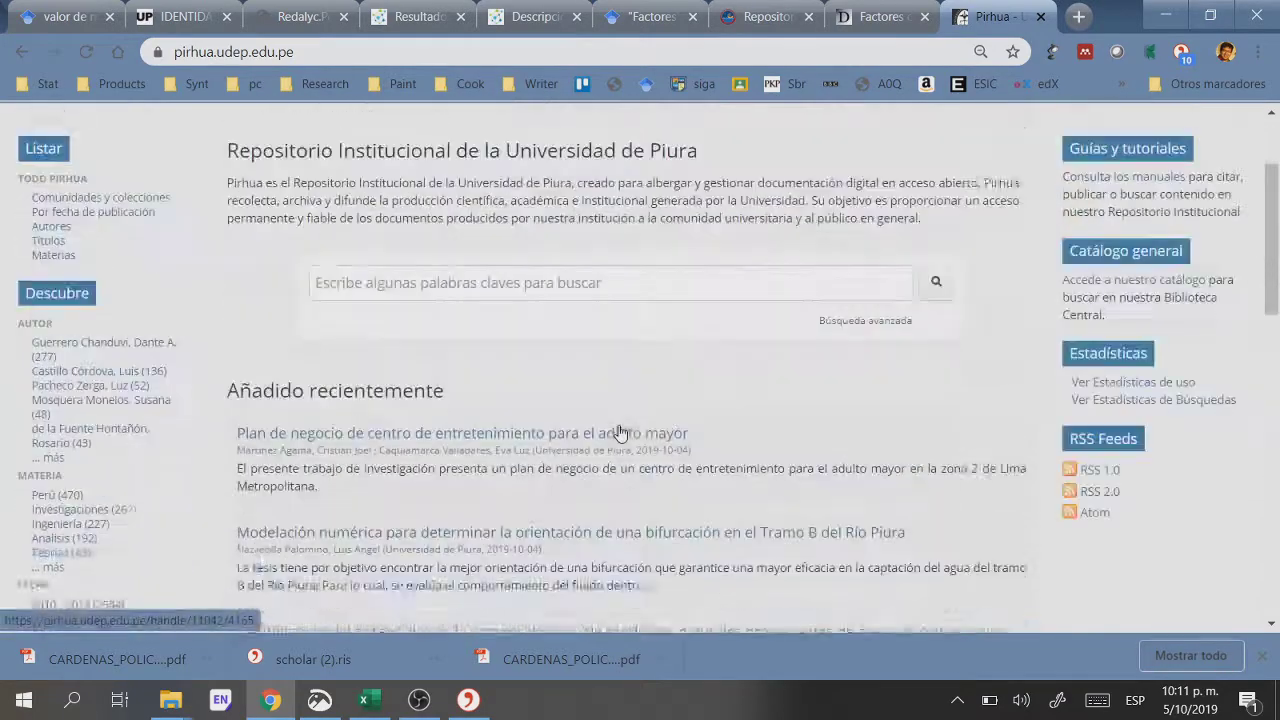
scroll(620, 432, down, 9)
scroll(620, 432, up, 5)
scroll(620, 432, up, 3)
click(453, 339)
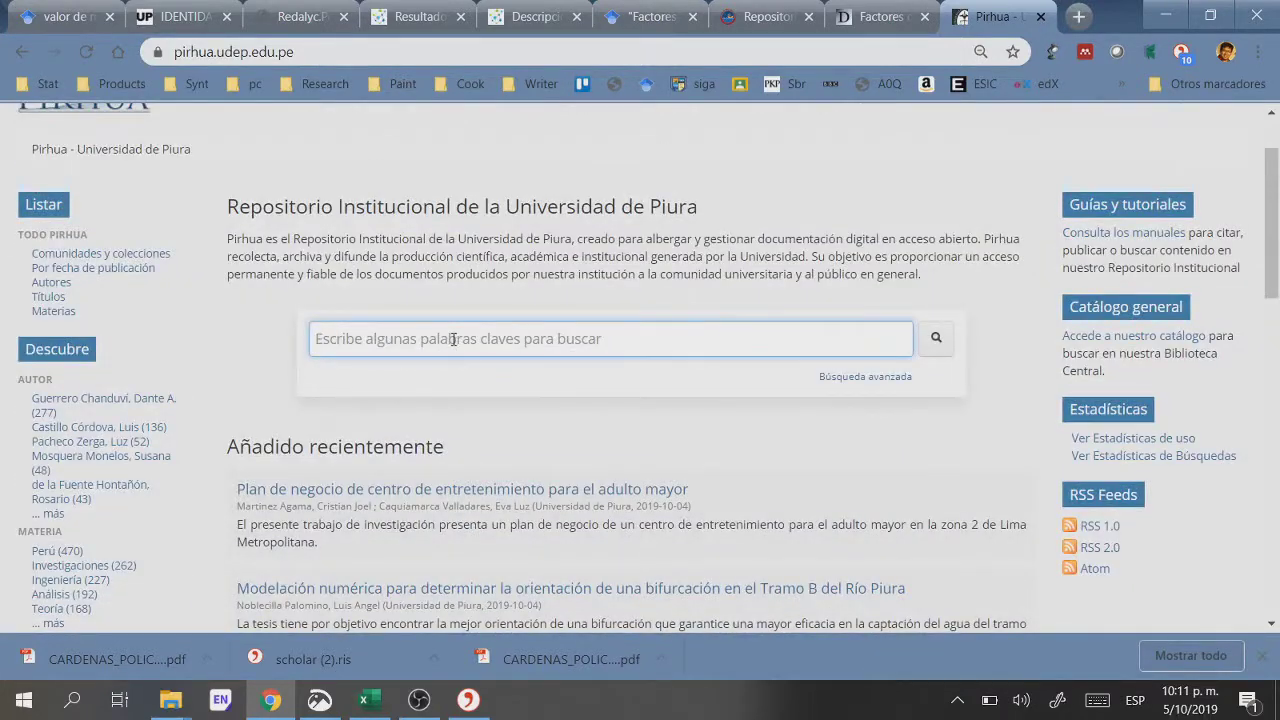
text(marca)
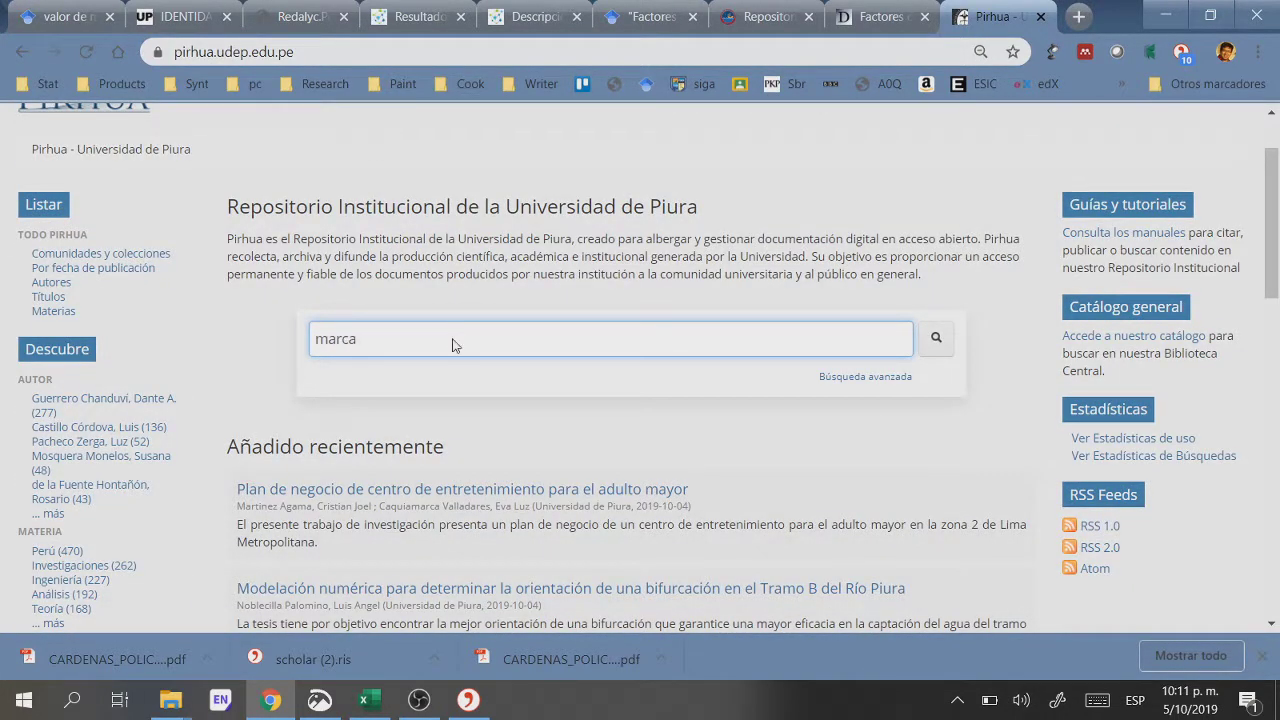
key(Return)
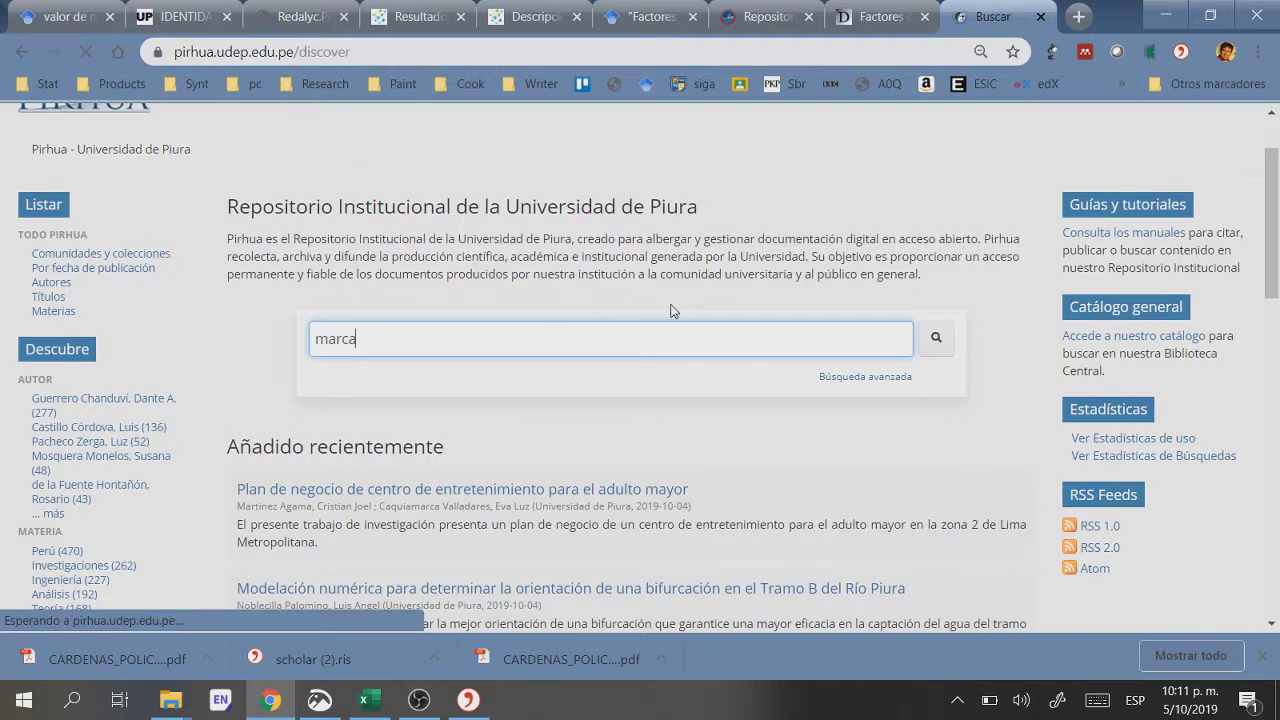
scroll(675, 338, down, 8)
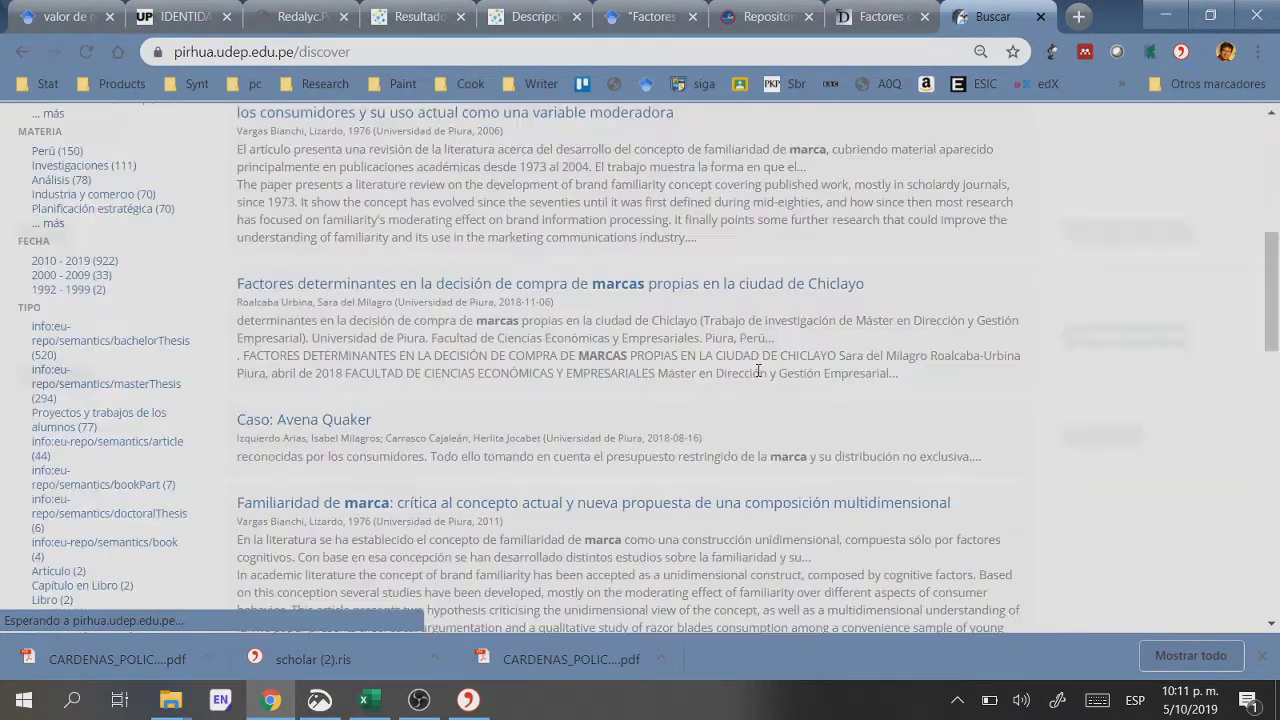
Step: Open the thesis record Gestión de marca : caso Hersheys from the Pirhua results and review its download file, citation and export options
scroll(757, 372, down, 1)
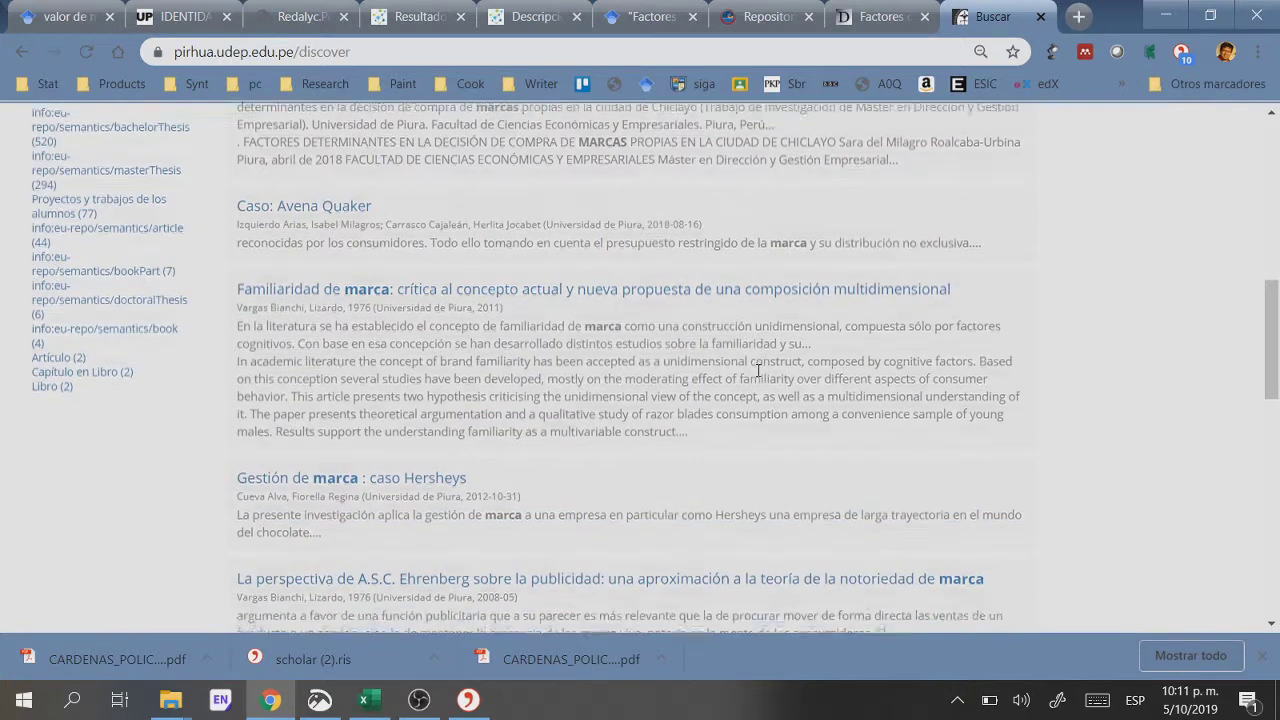
click(354, 400)
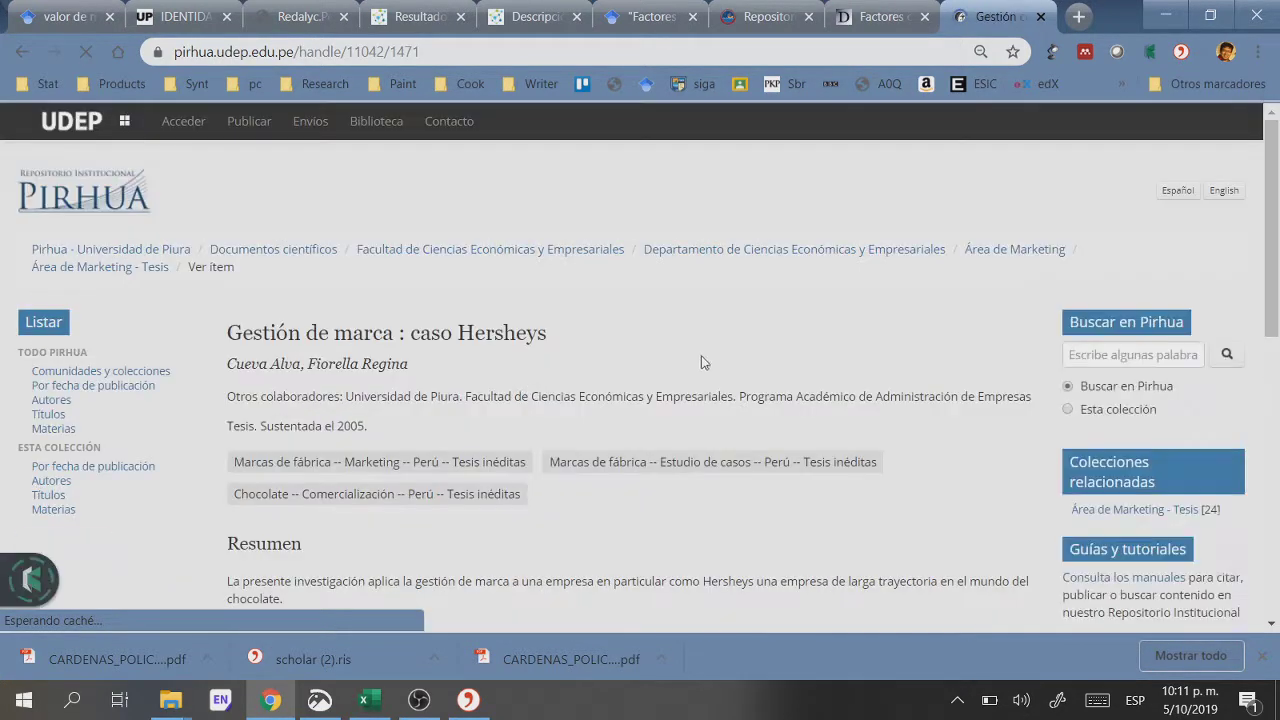
scroll(703, 362, down, 3)
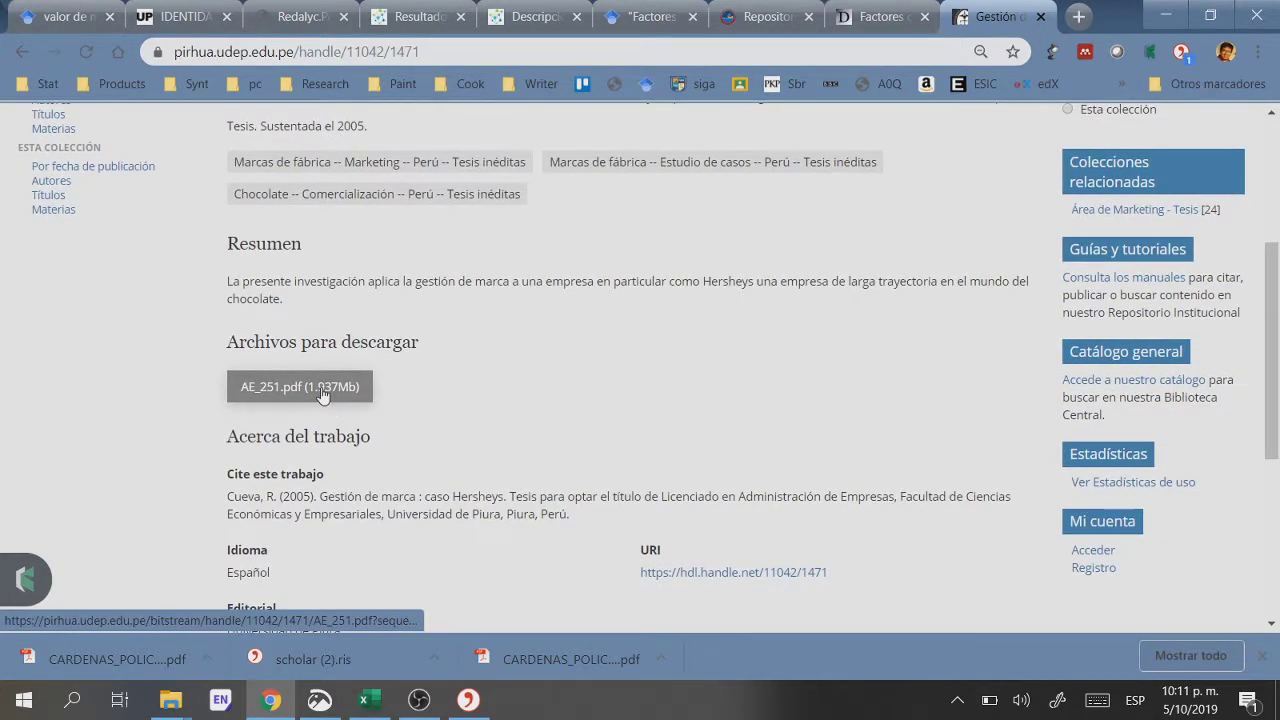
scroll(518, 408, down, 2)
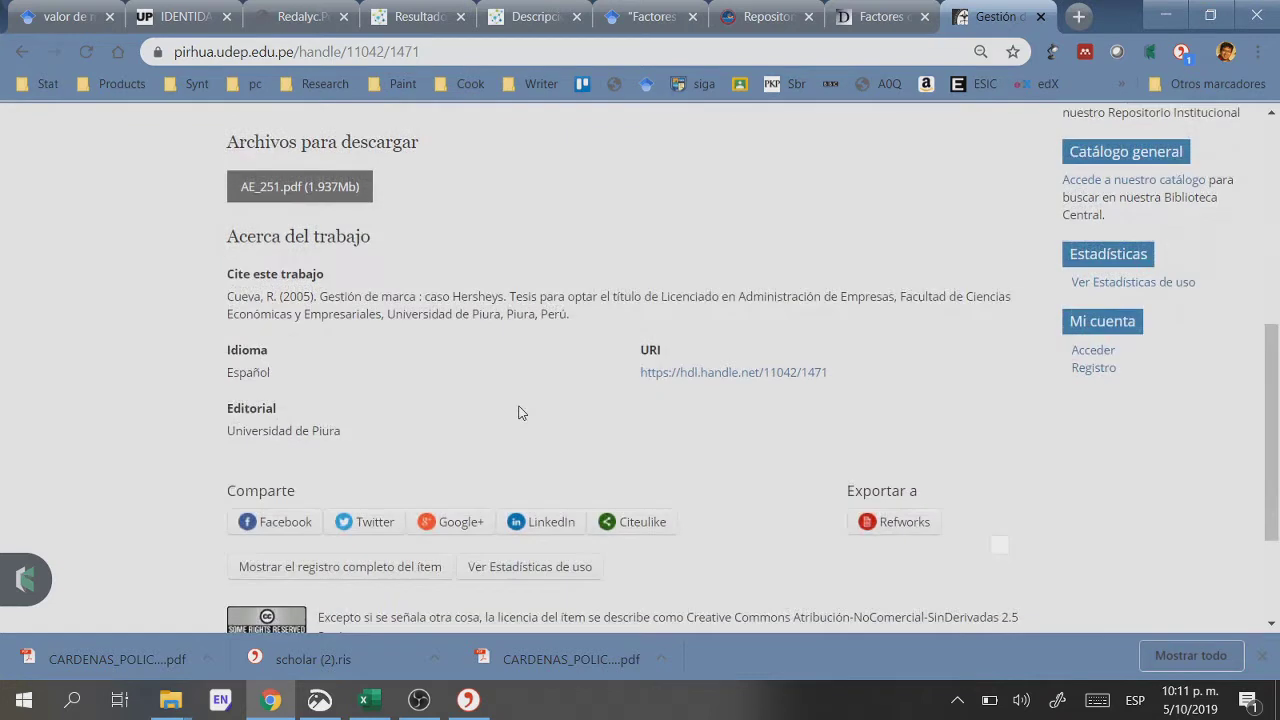
scroll(518, 412, down, 1)
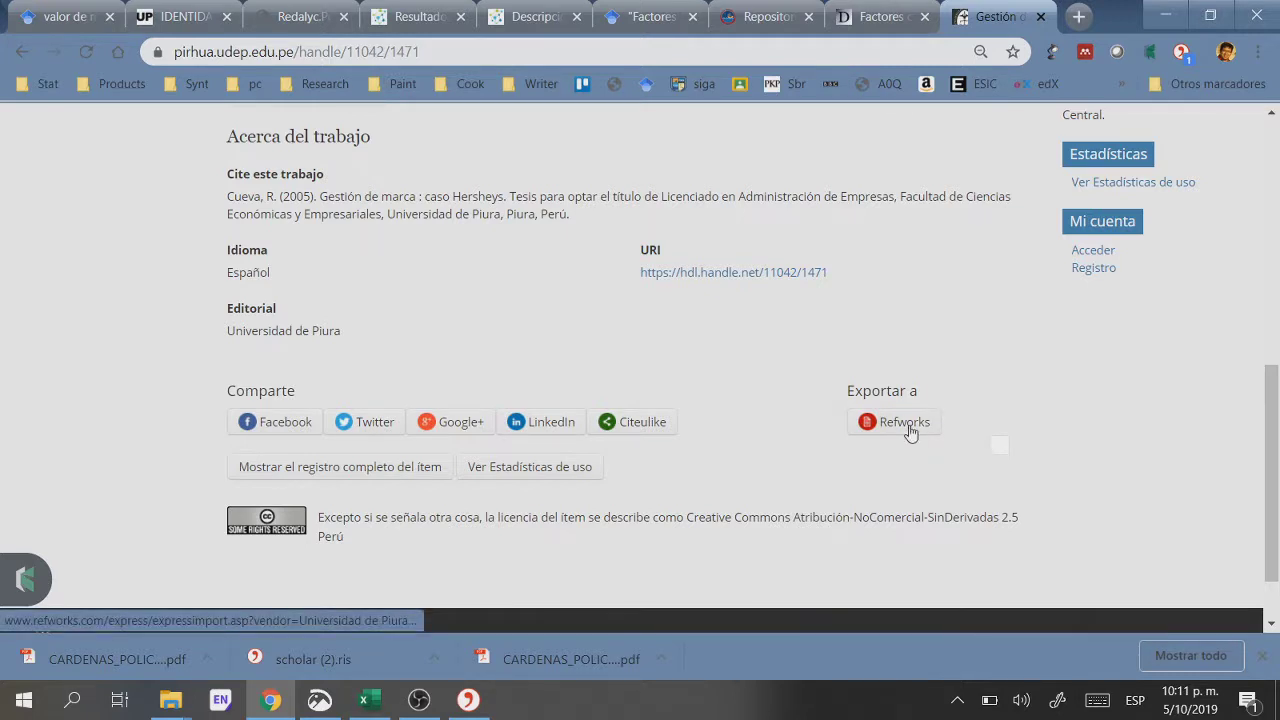
scroll(924, 449, up, 1)
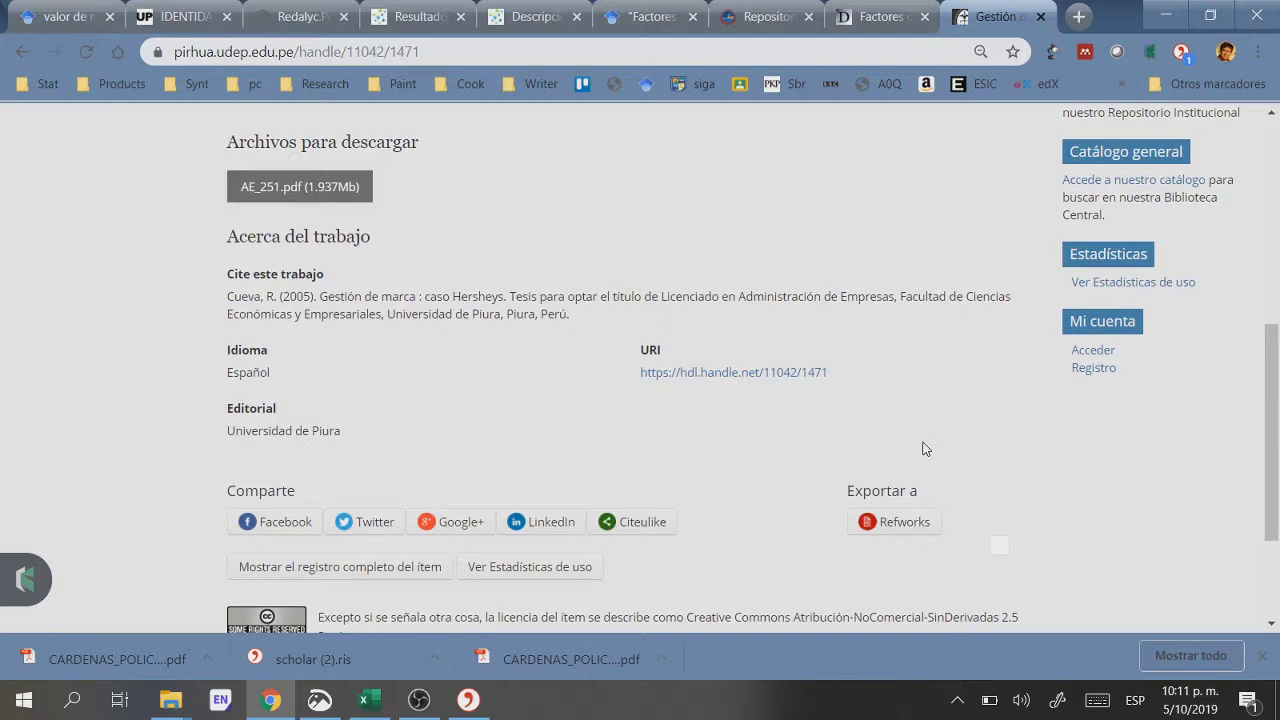
scroll(924, 449, up, 6)
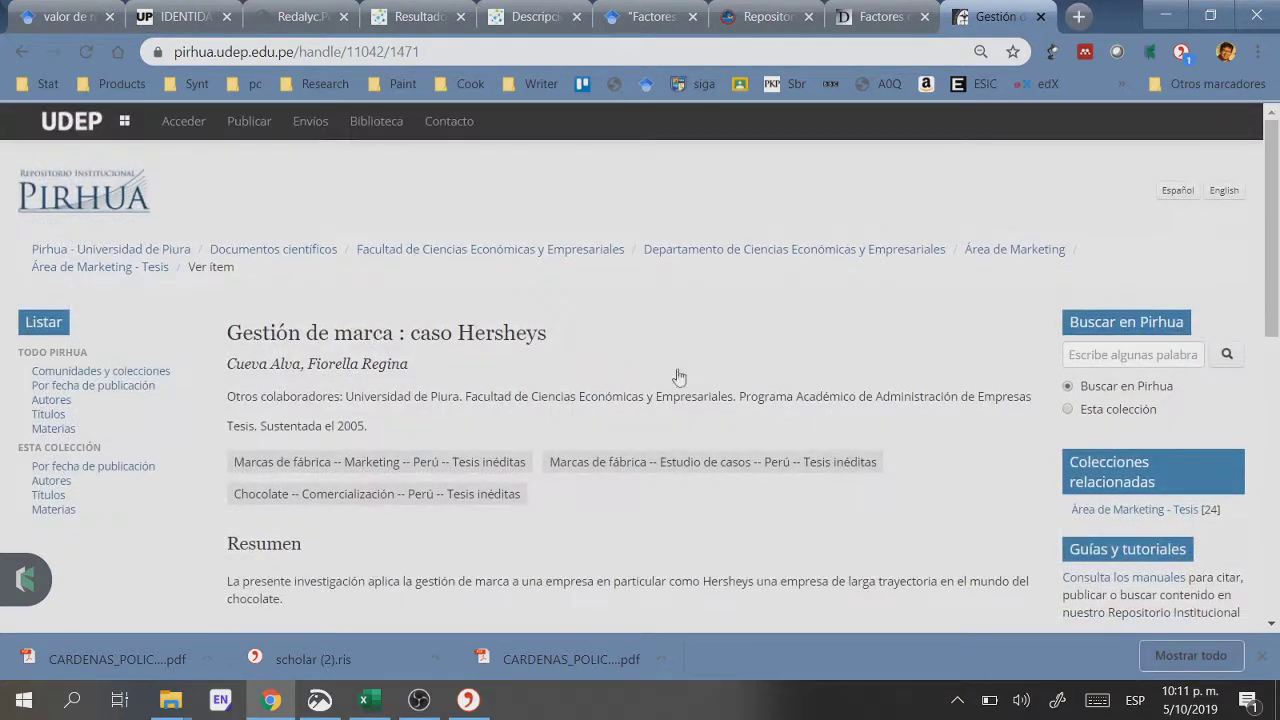
Step: Copy the thesis title Gestión de marca : caso Hersheys and open scholar.google.com in a new browser tab
drag(547, 334, 226, 334)
right_click(520, 345)
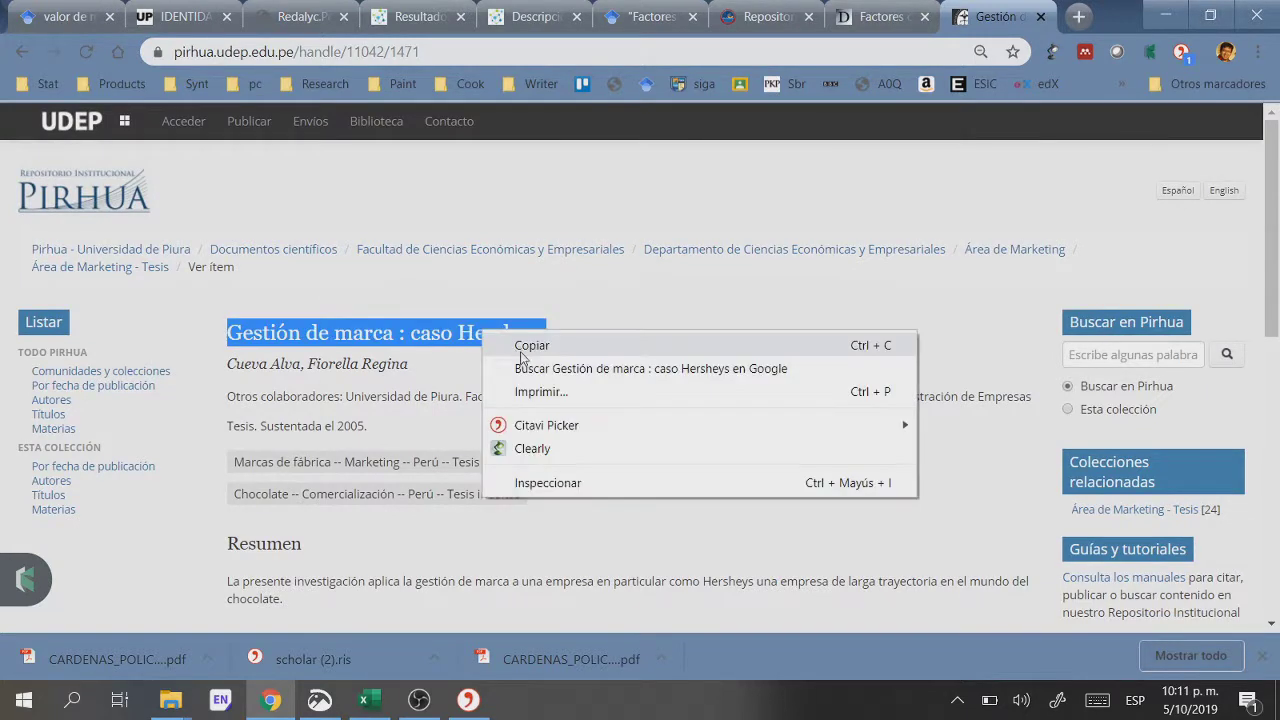
click(530, 347)
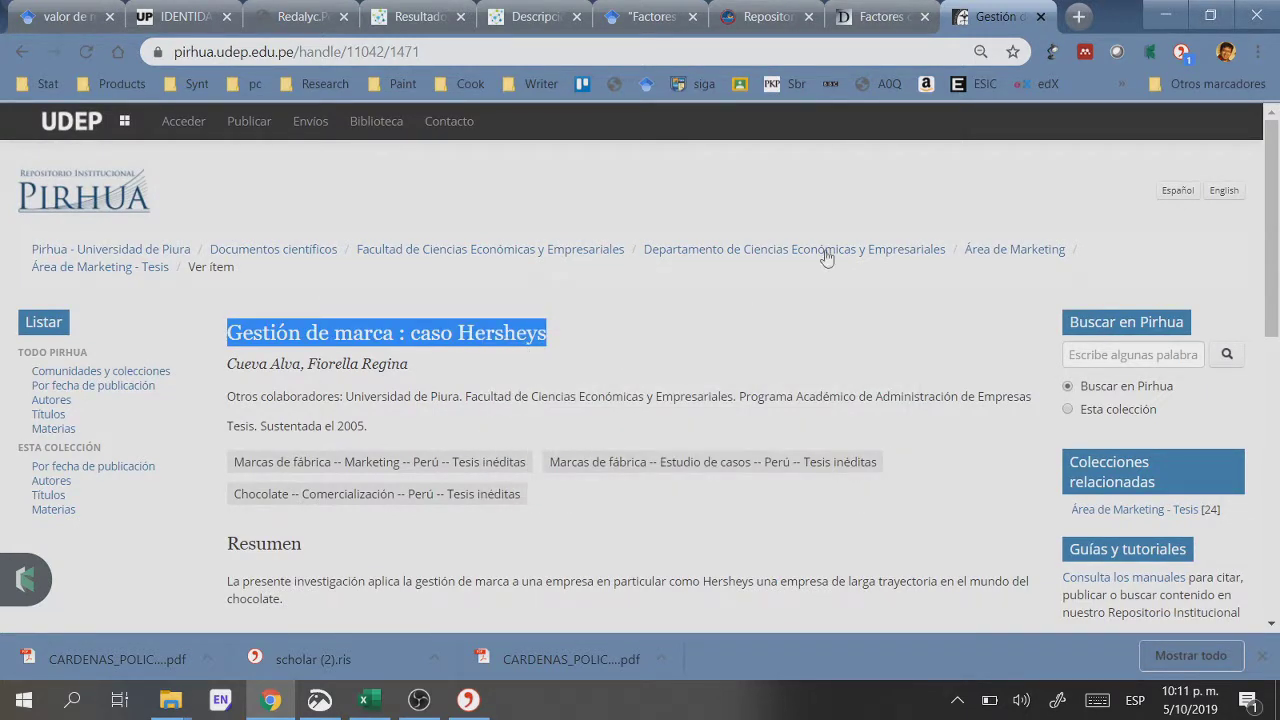
click(1080, 20)
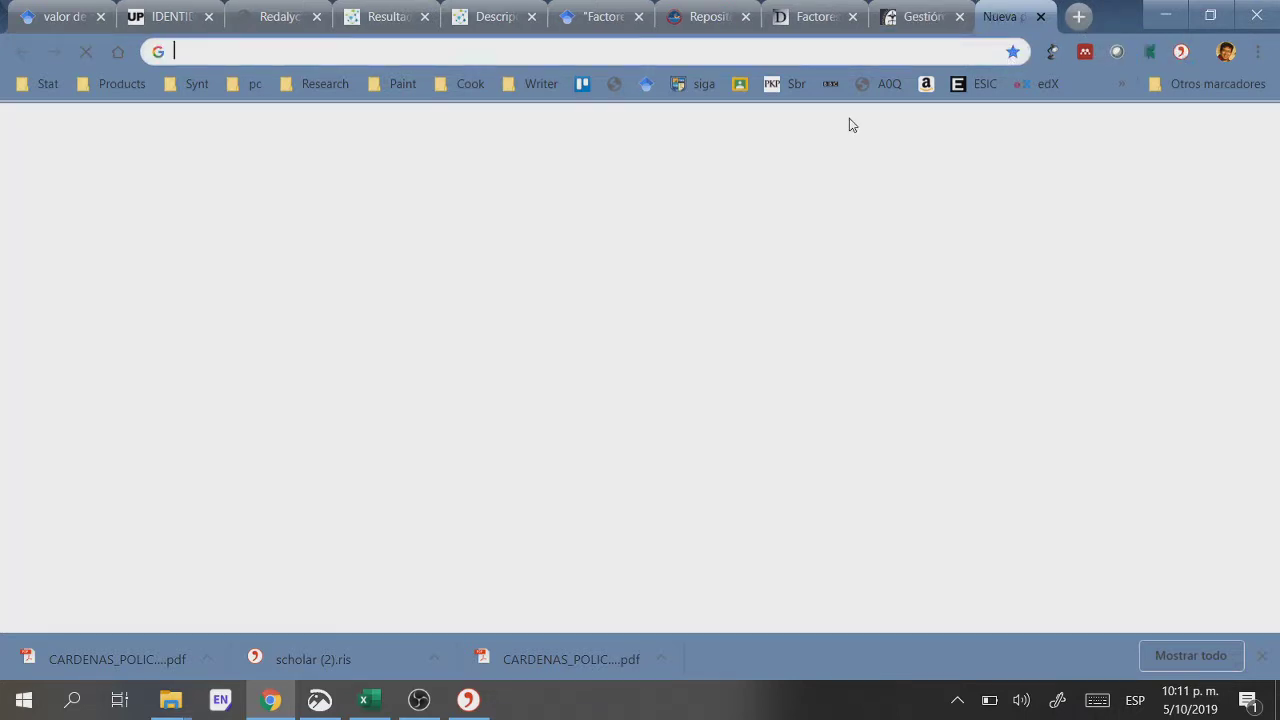
text(scholar.google.com)
key(Return)
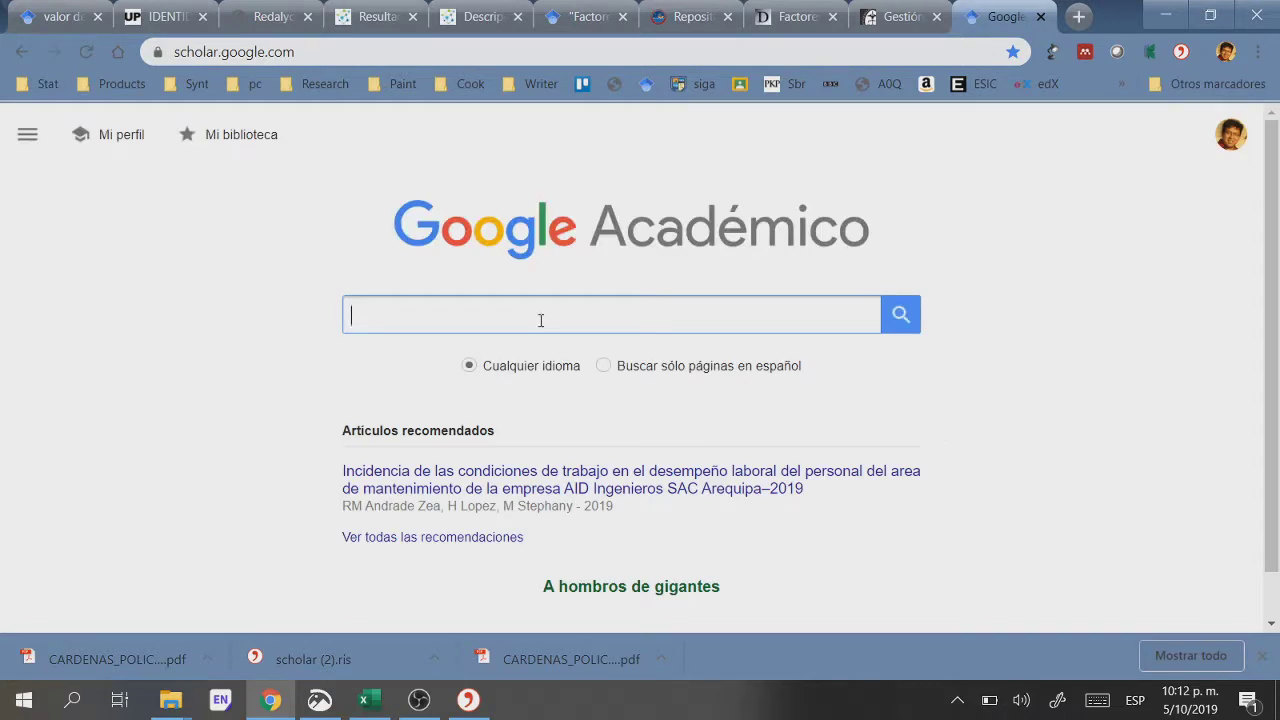
Step: Search Google Académico for the copied title as an exact phrase, "Gestión de marca : caso Hersheys"
key(ctrl+v)
click(882, 316)
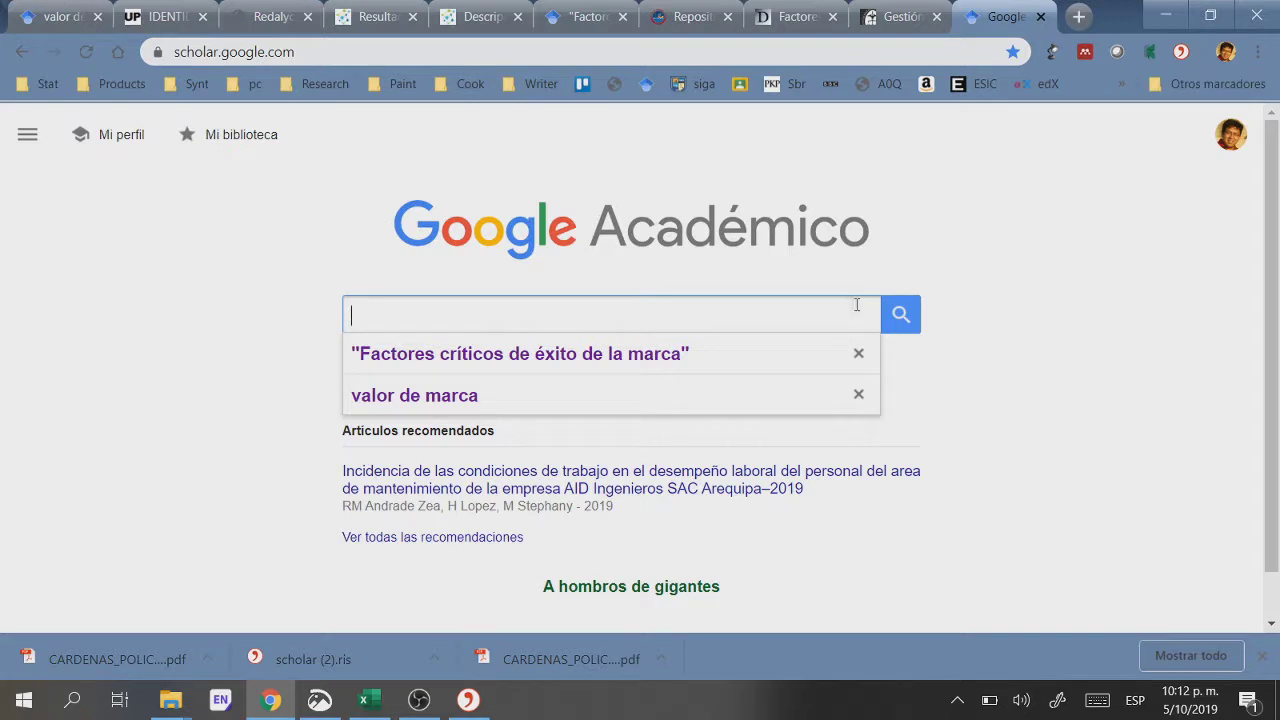
key(ctrl+v)
click(905, 318)
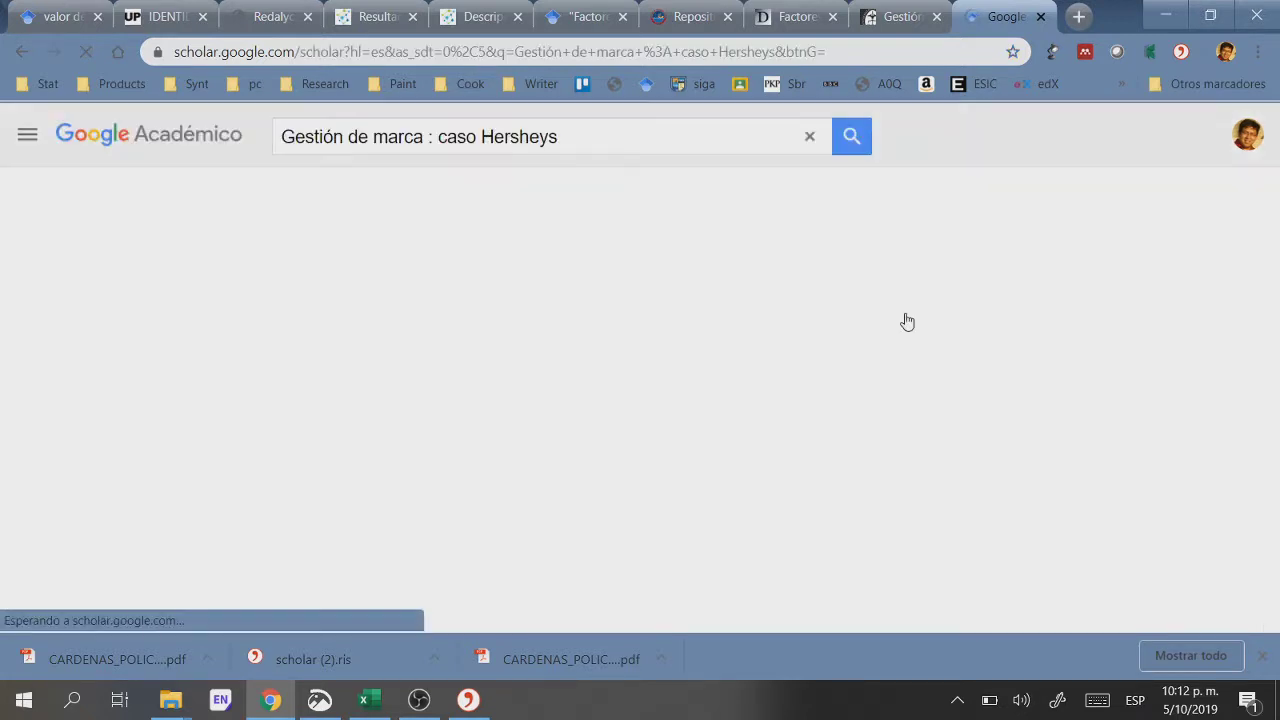
click(628, 139)
text(")
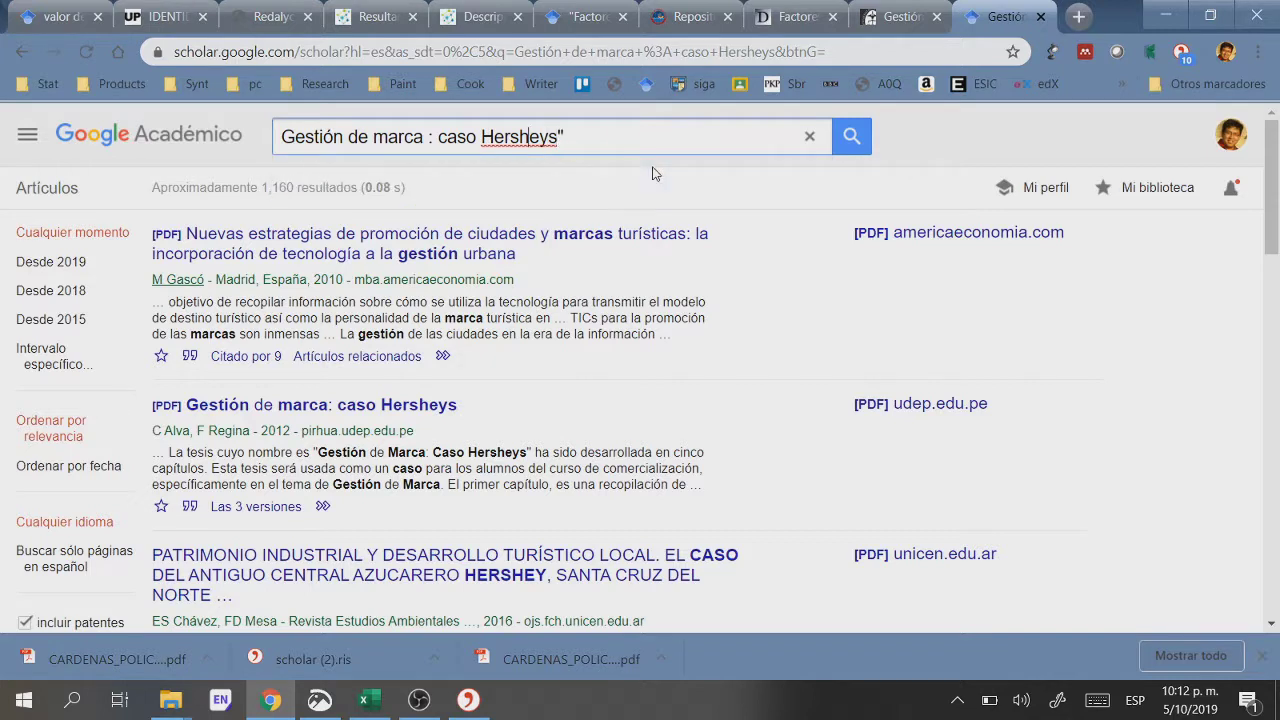
text(")
key(Return)
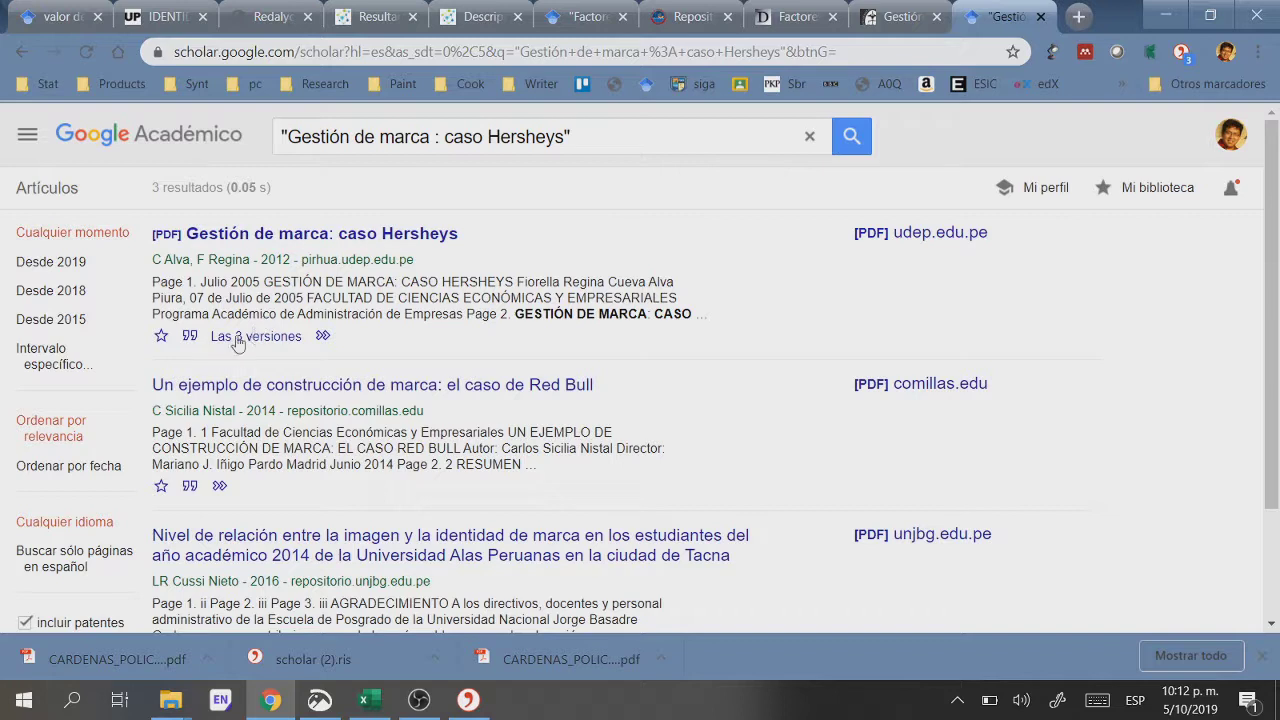
Step: Export the Hersheys thesis citation from Google Académico in RefMan format and add the imported title to the Citavi project
click(189, 336)
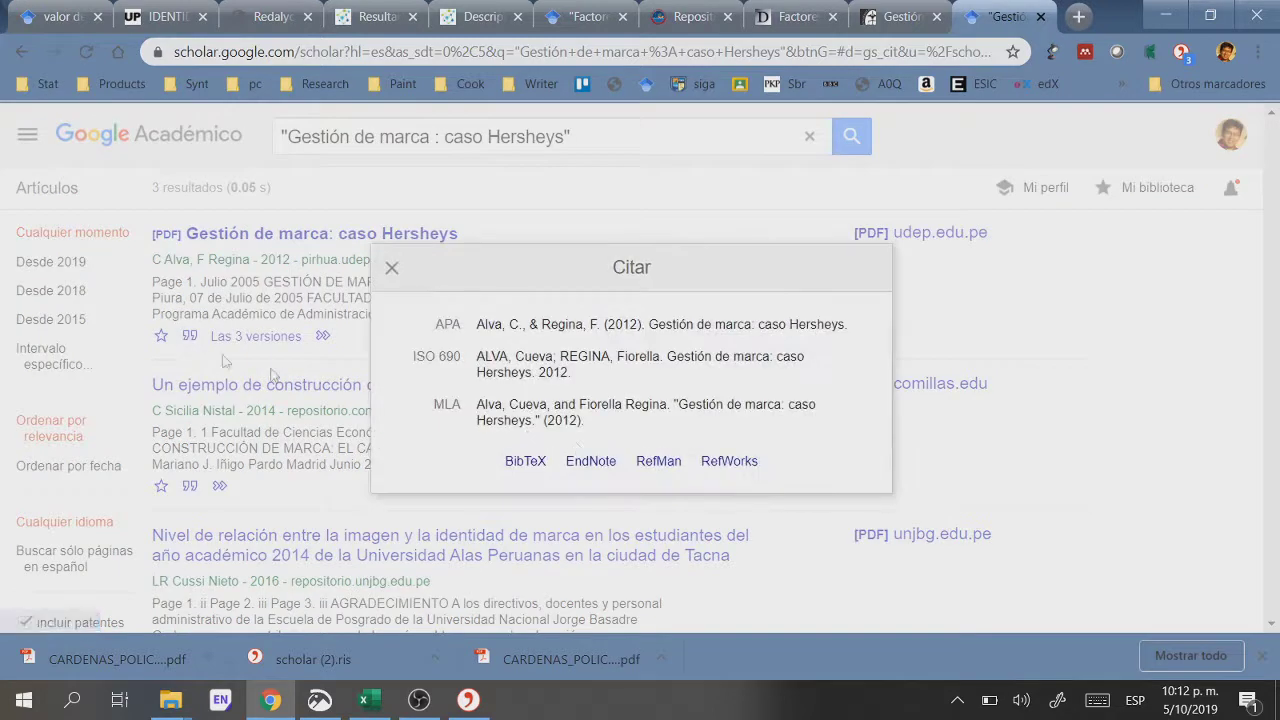
click(660, 463)
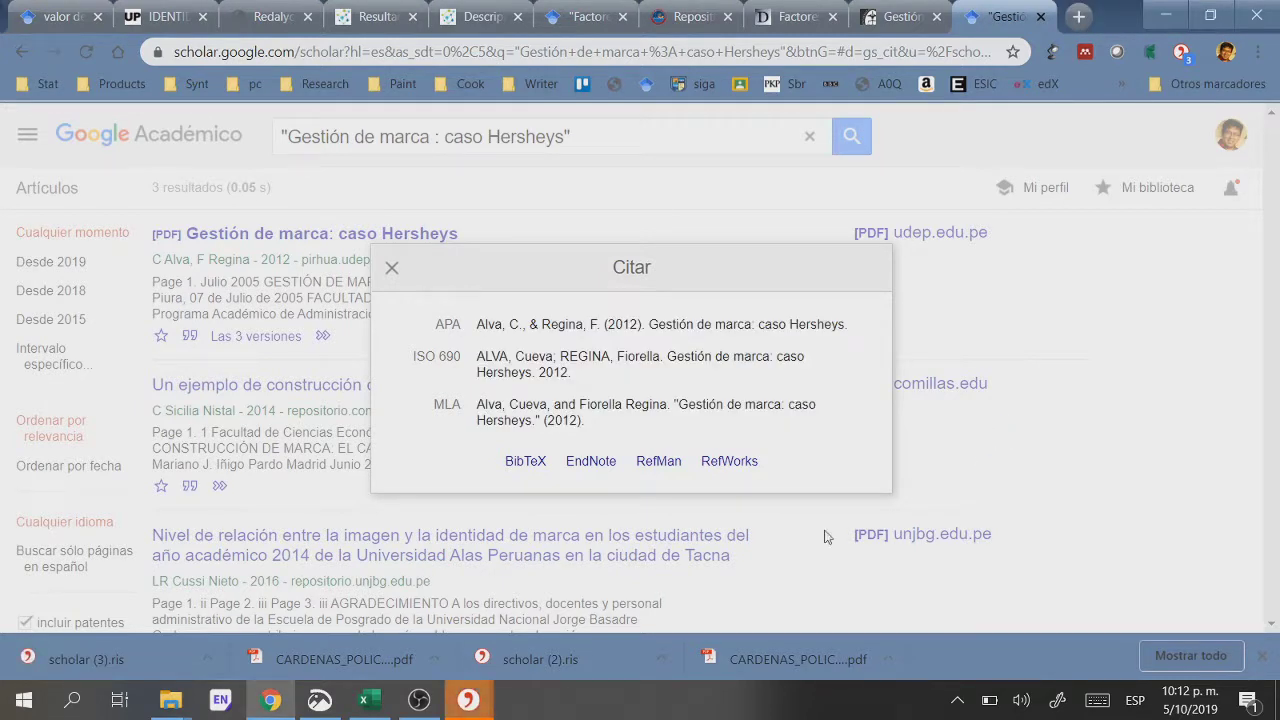
click(467, 700)
click(559, 650)
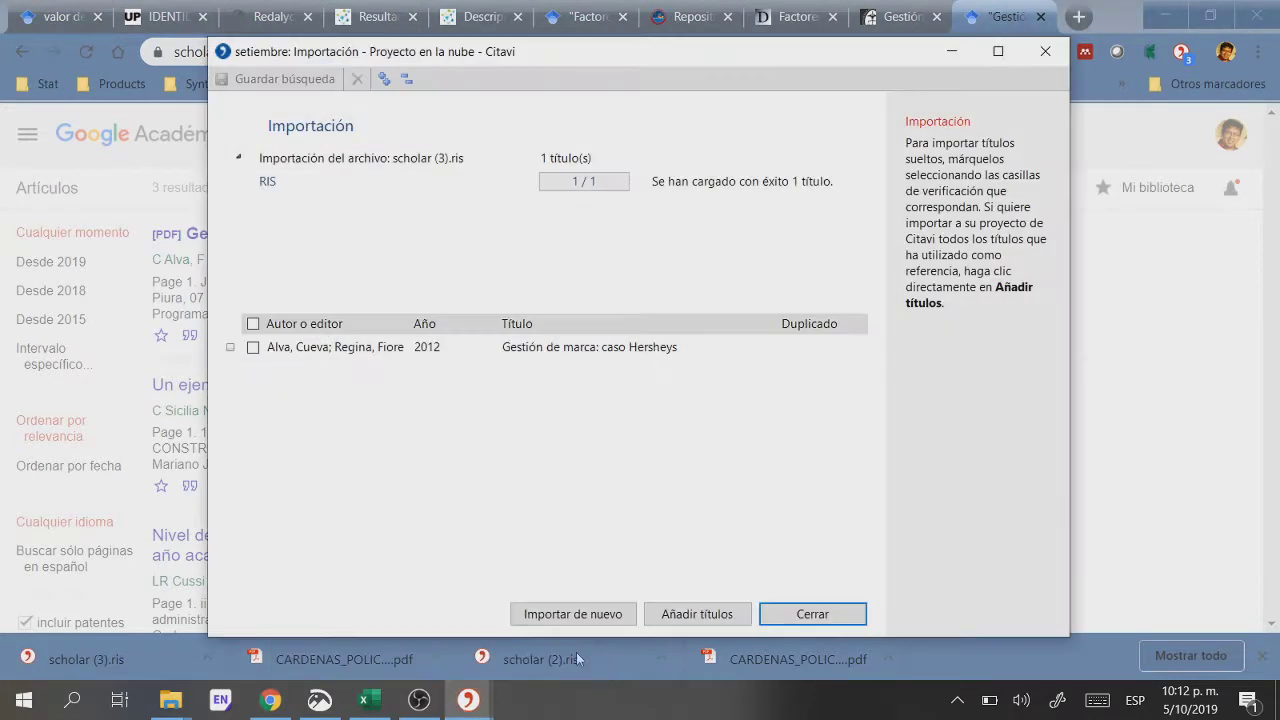
click(253, 324)
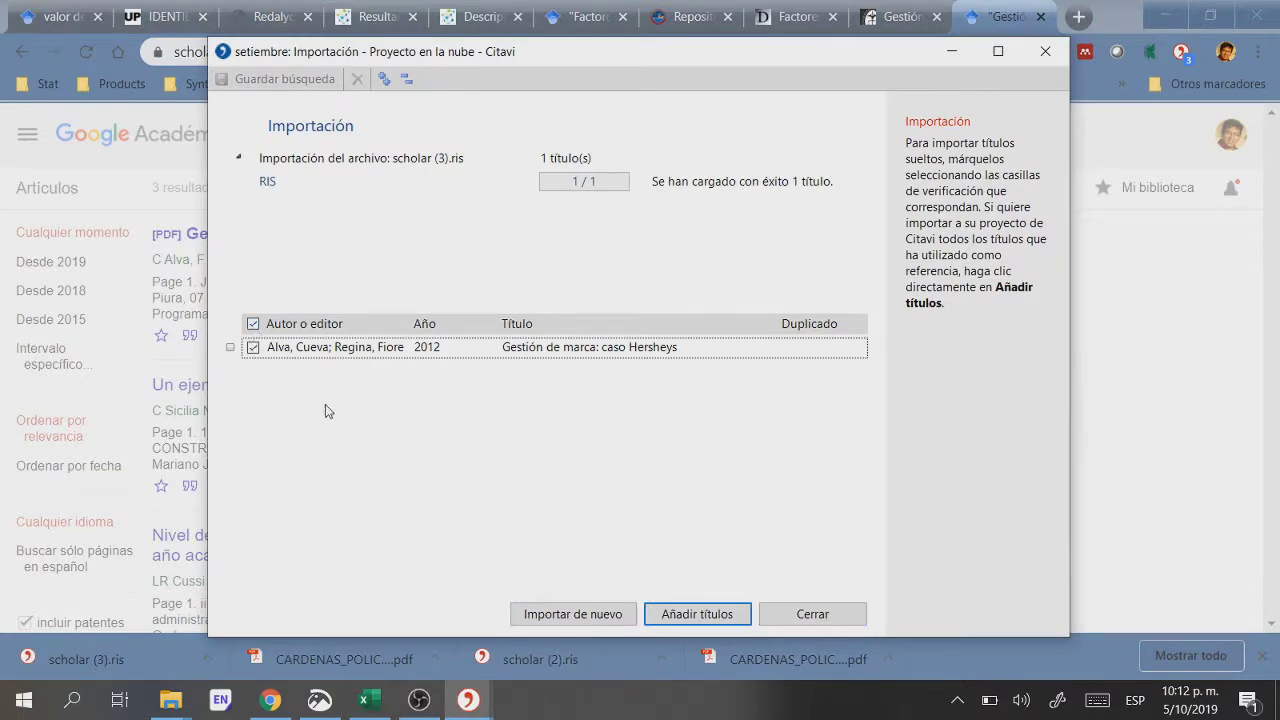
click(692, 614)
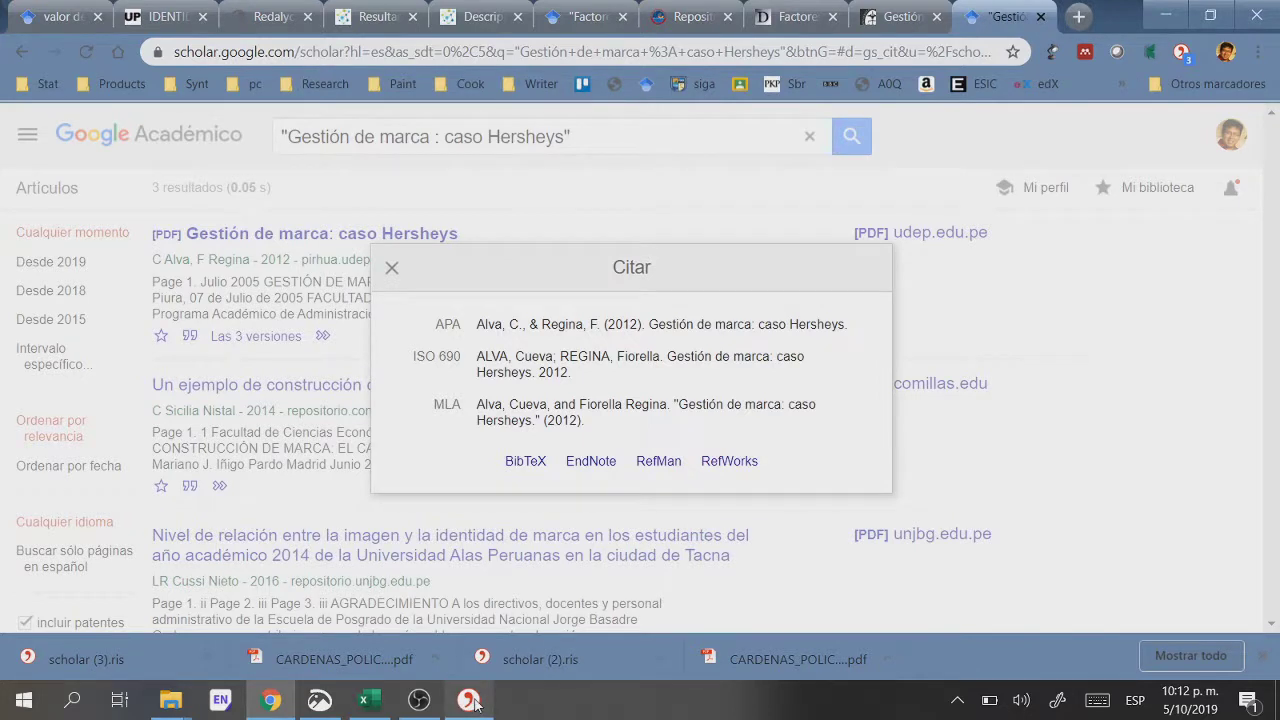
click(470, 701)
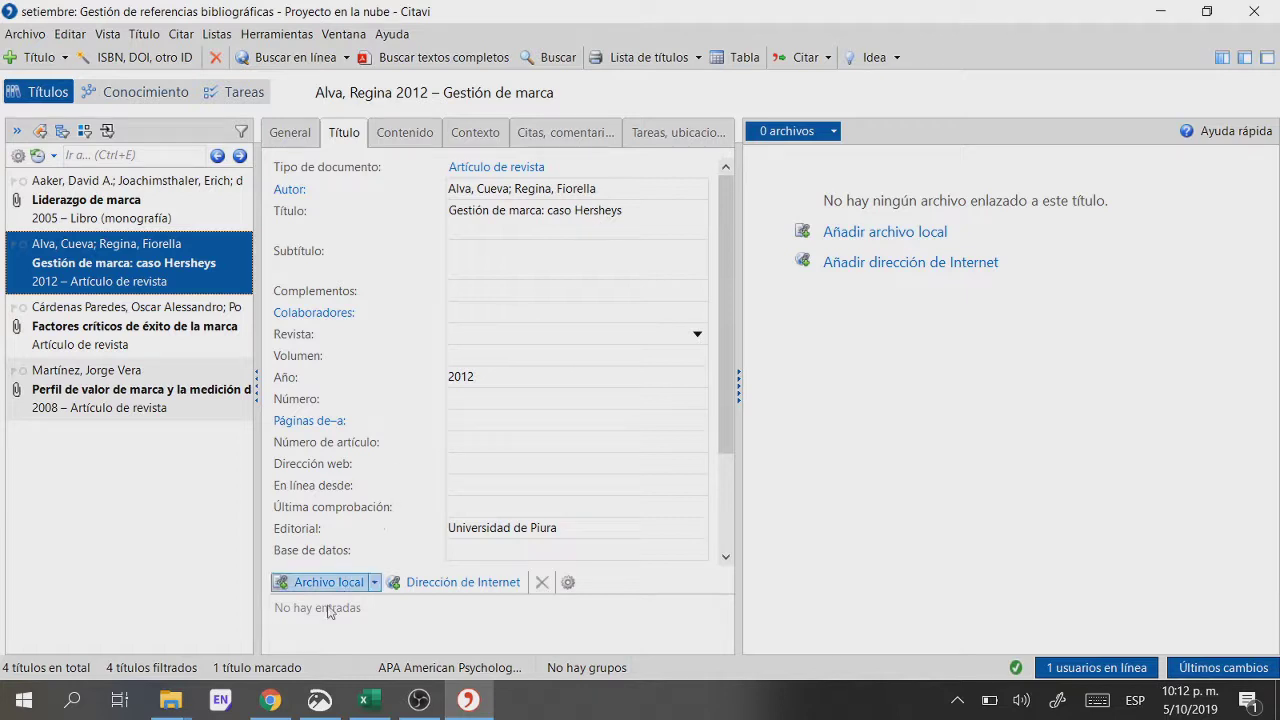
Step: Return to the thesis record in Pirhua, open its AE_251.pdf file and download it
click(270, 699)
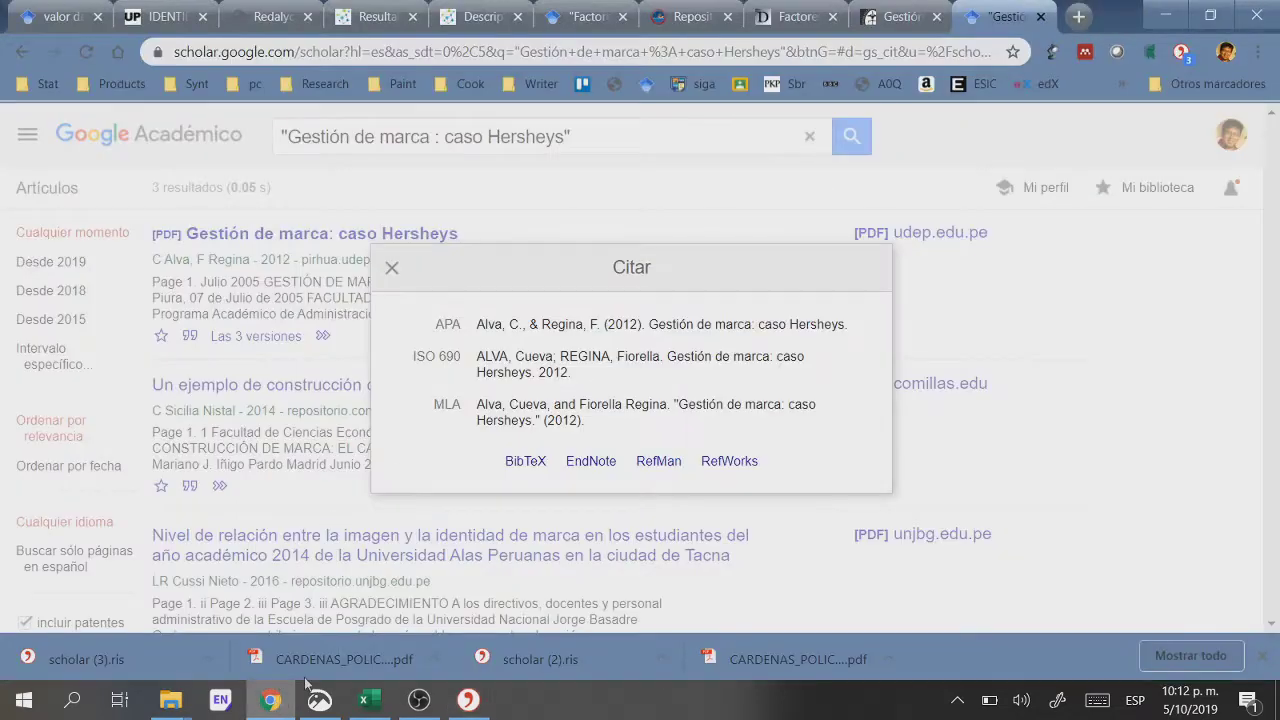
click(876, 30)
scroll(869, 269, down, 3)
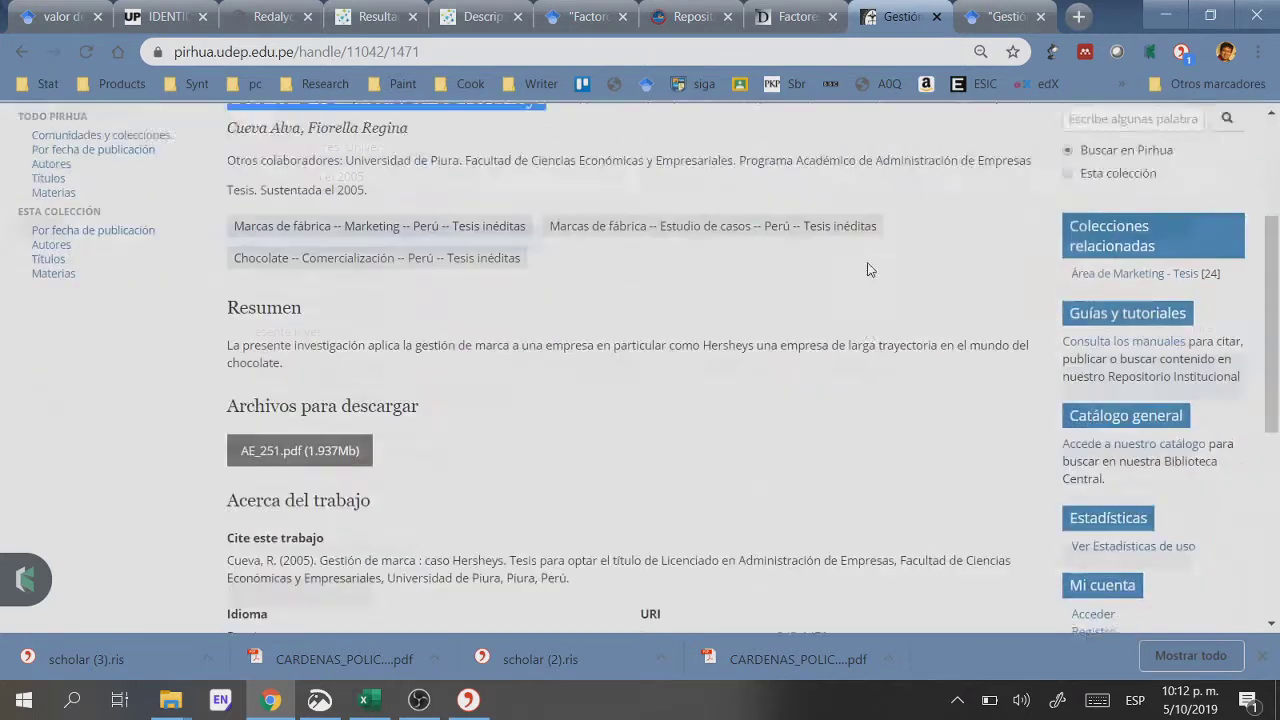
click(336, 390)
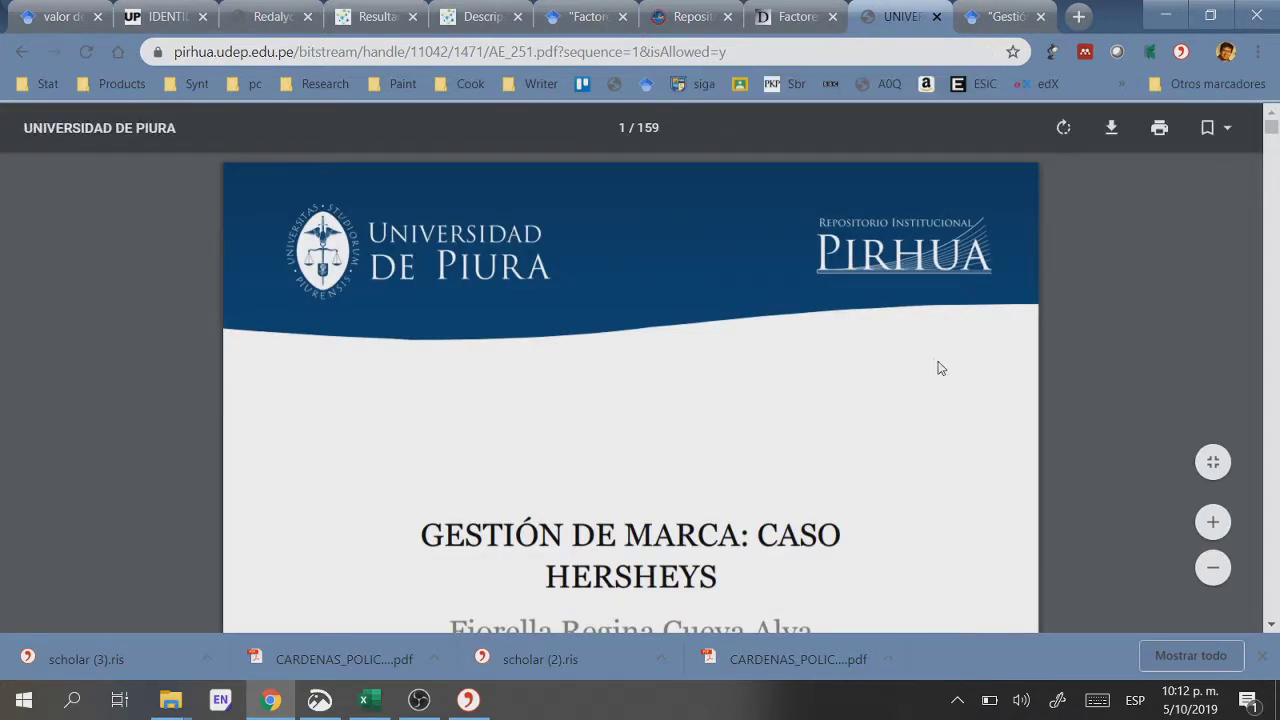
click(1112, 132)
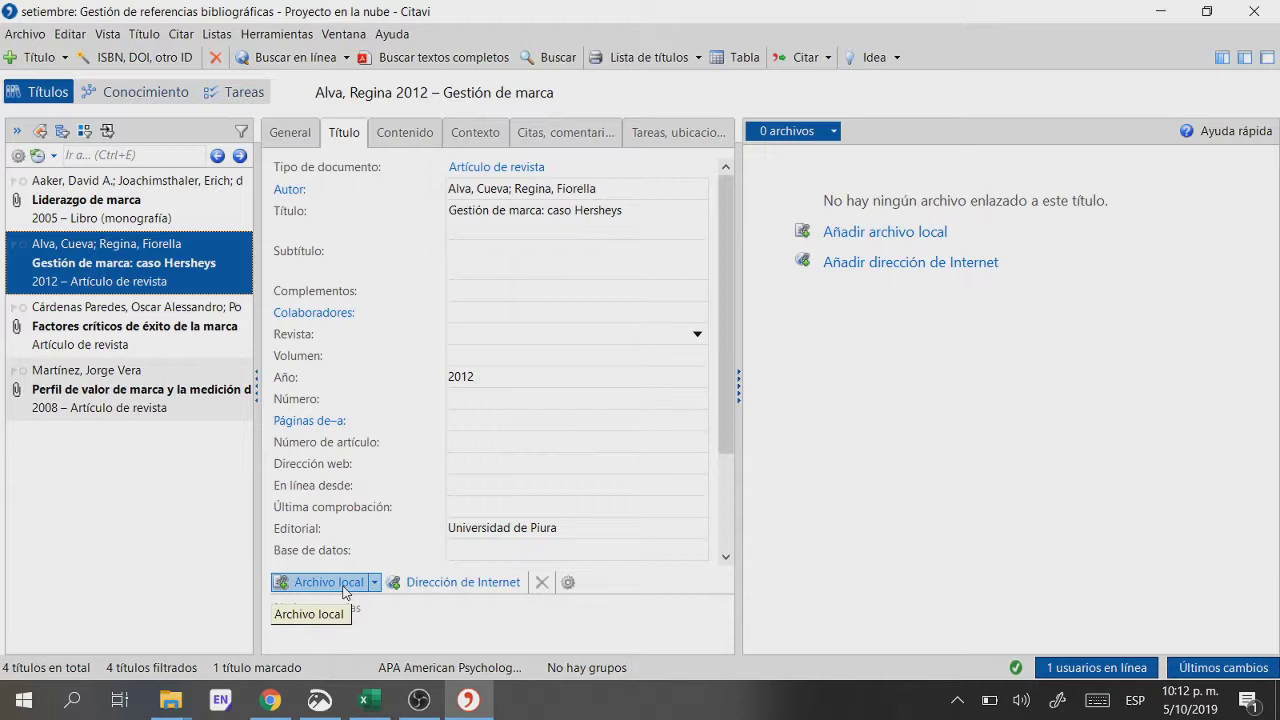
Step: In Citavi, attach AE_251 from Descargas to Gestión de marca: caso Hersheys as a local file and skim its table of contents
click(343, 589)
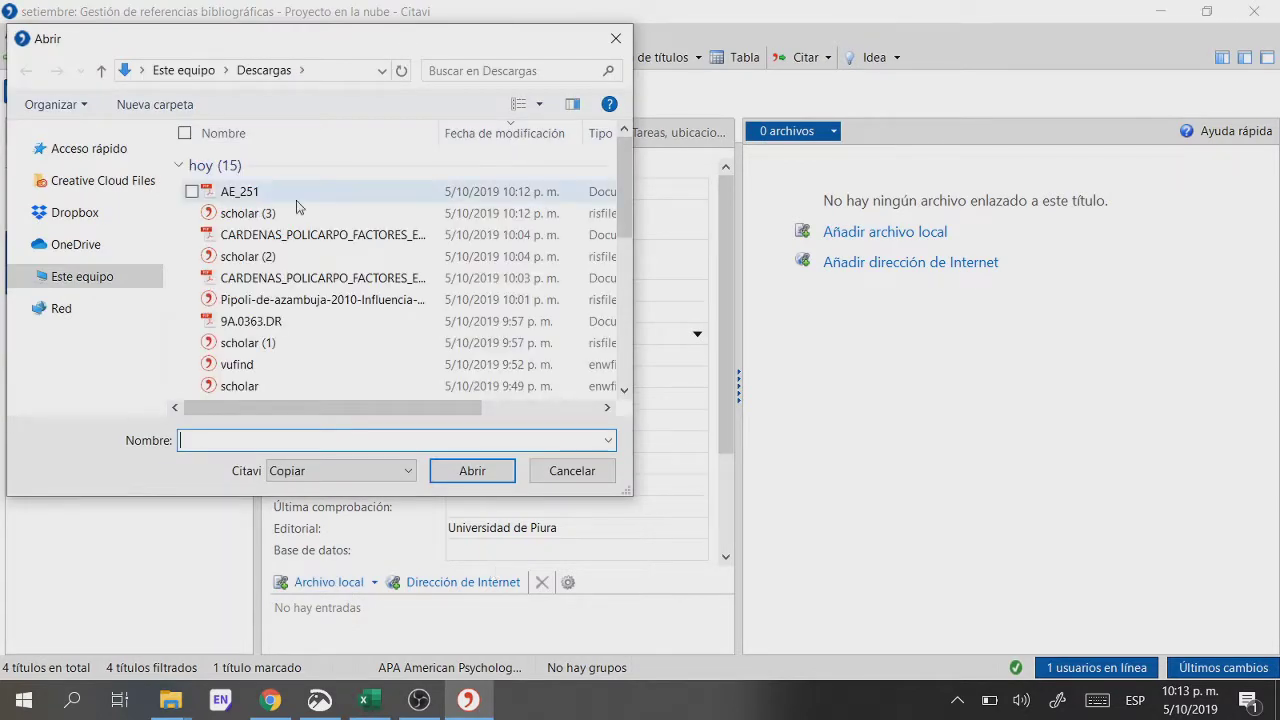
double_click(296, 199)
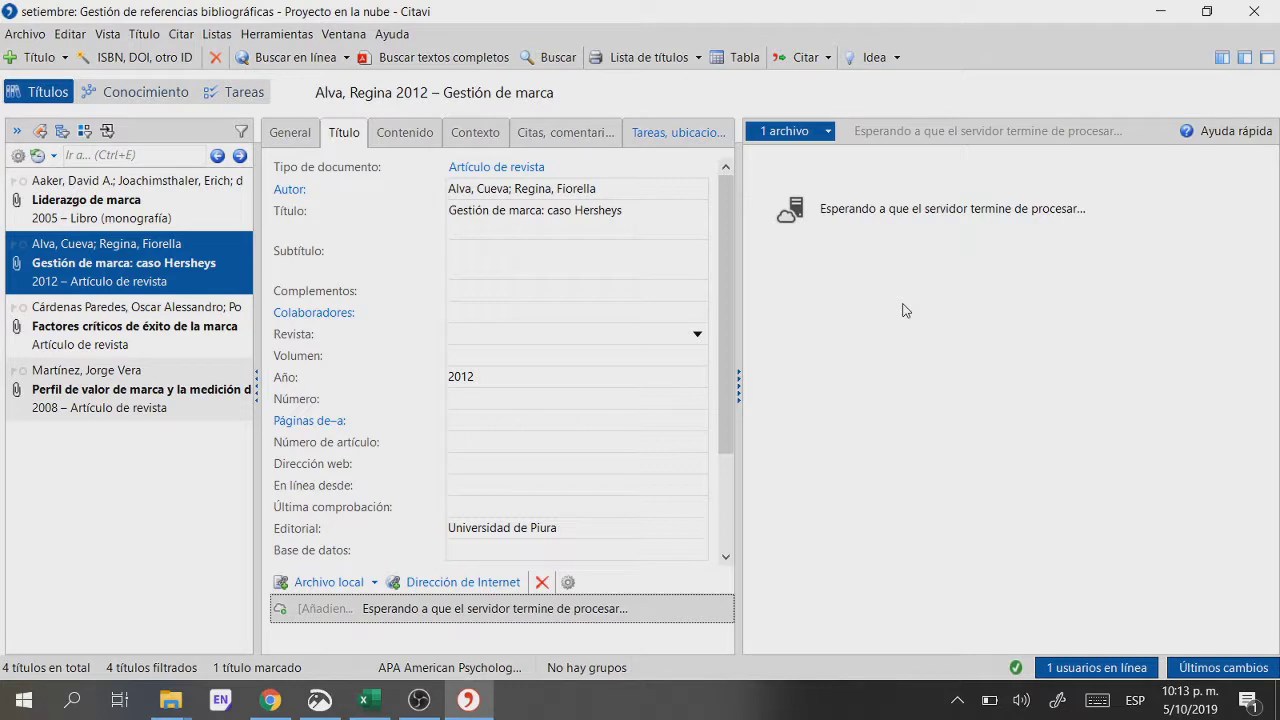
scroll(903, 303, down, 10)
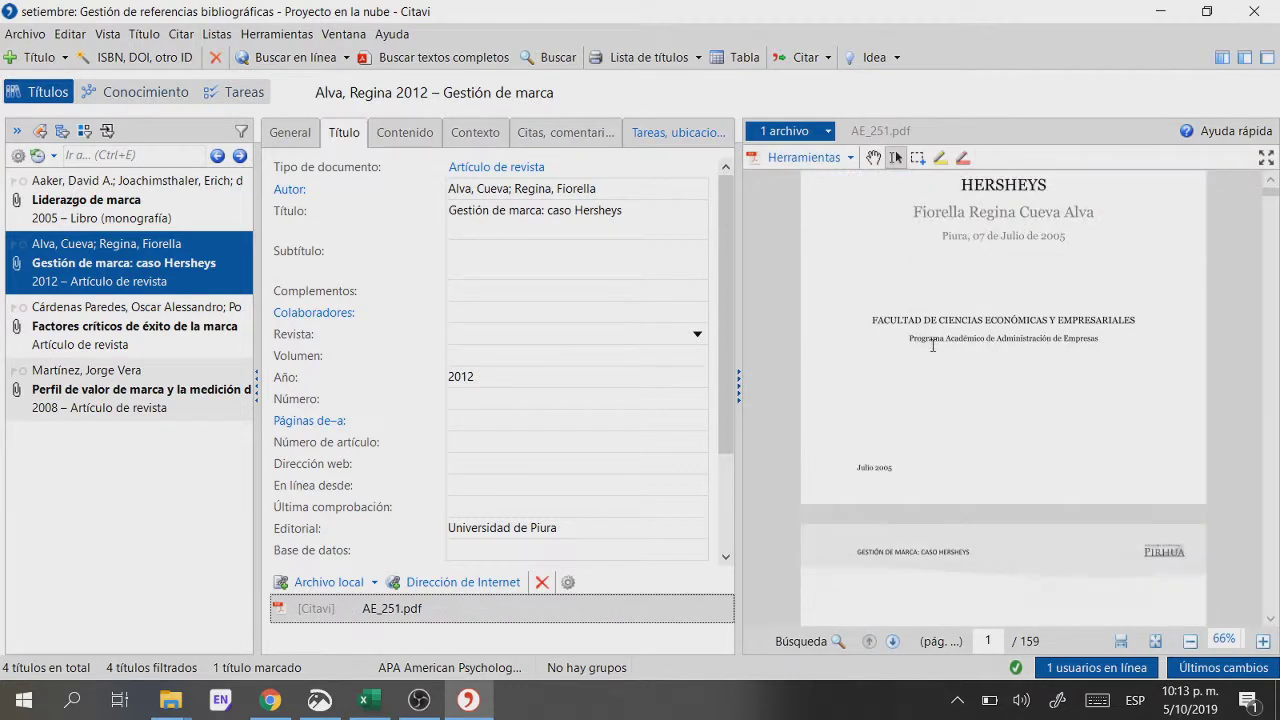
scroll(950, 365, down, 12)
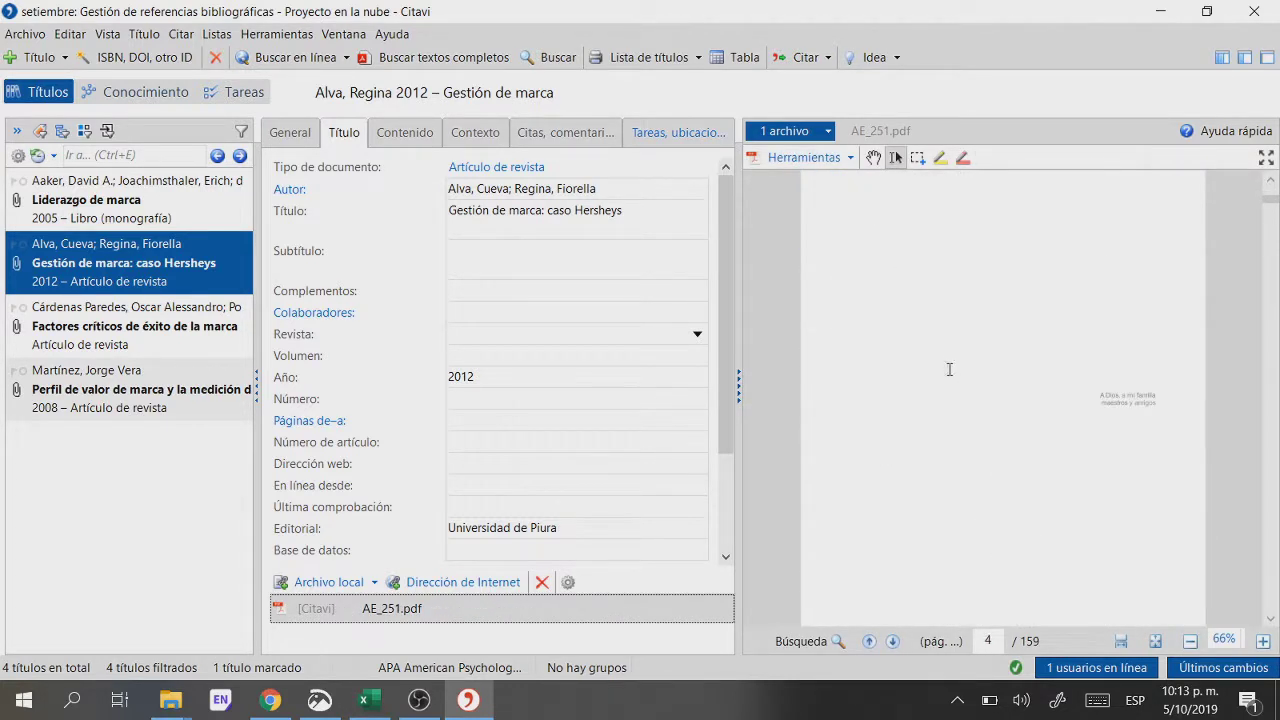
scroll(955, 361, down, 10)
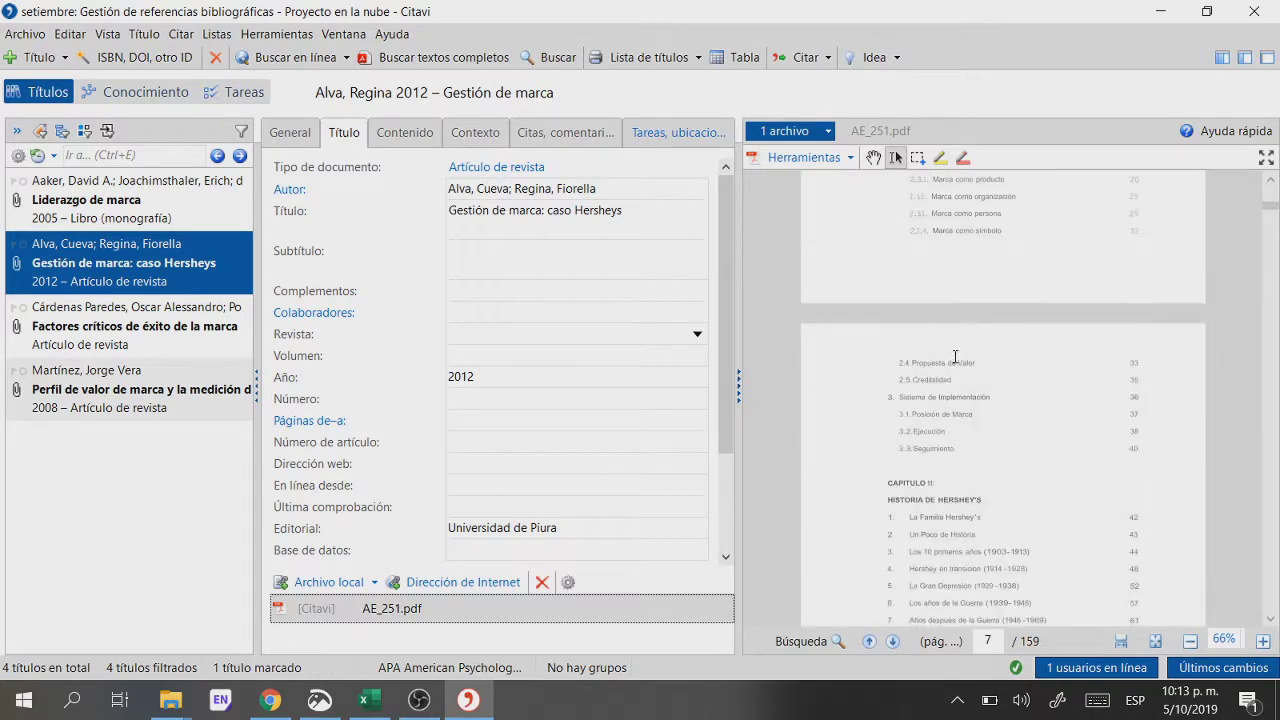
Step: In the Excel sources table, uncover the UPC row and change Universidad de Piura's Archivo bibliográfico entry to "Sí (RefWorks)"
key(alt+Tab)
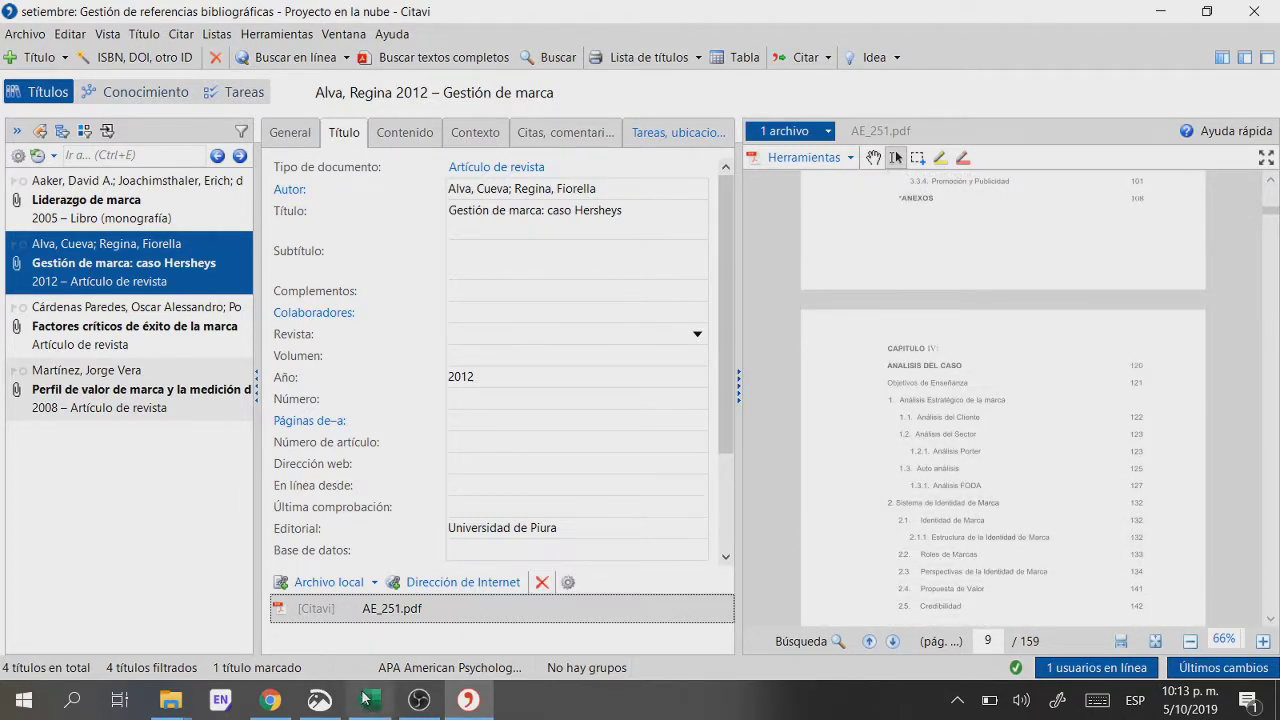
mouse_move(387, 502)
mouse_down()
mouse_move(389, 540)
mouse_move(400, 503)
mouse_move(374, 508)
mouse_up()
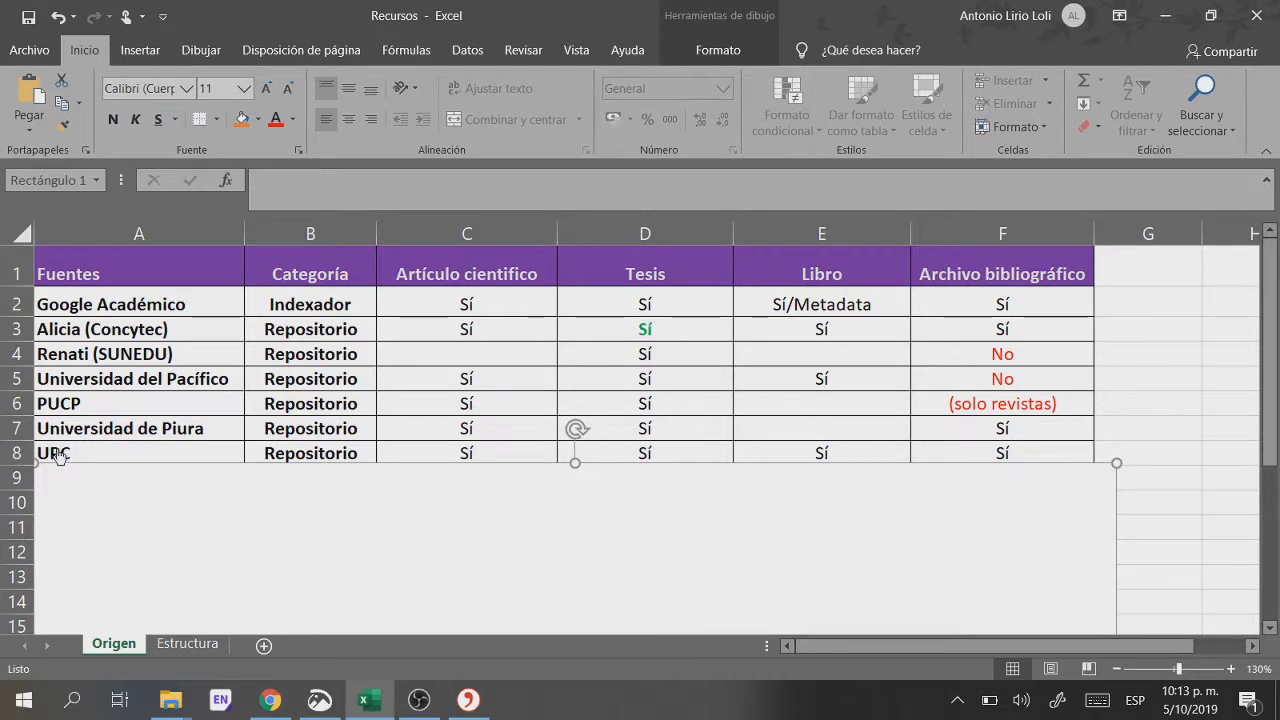
click(1038, 426)
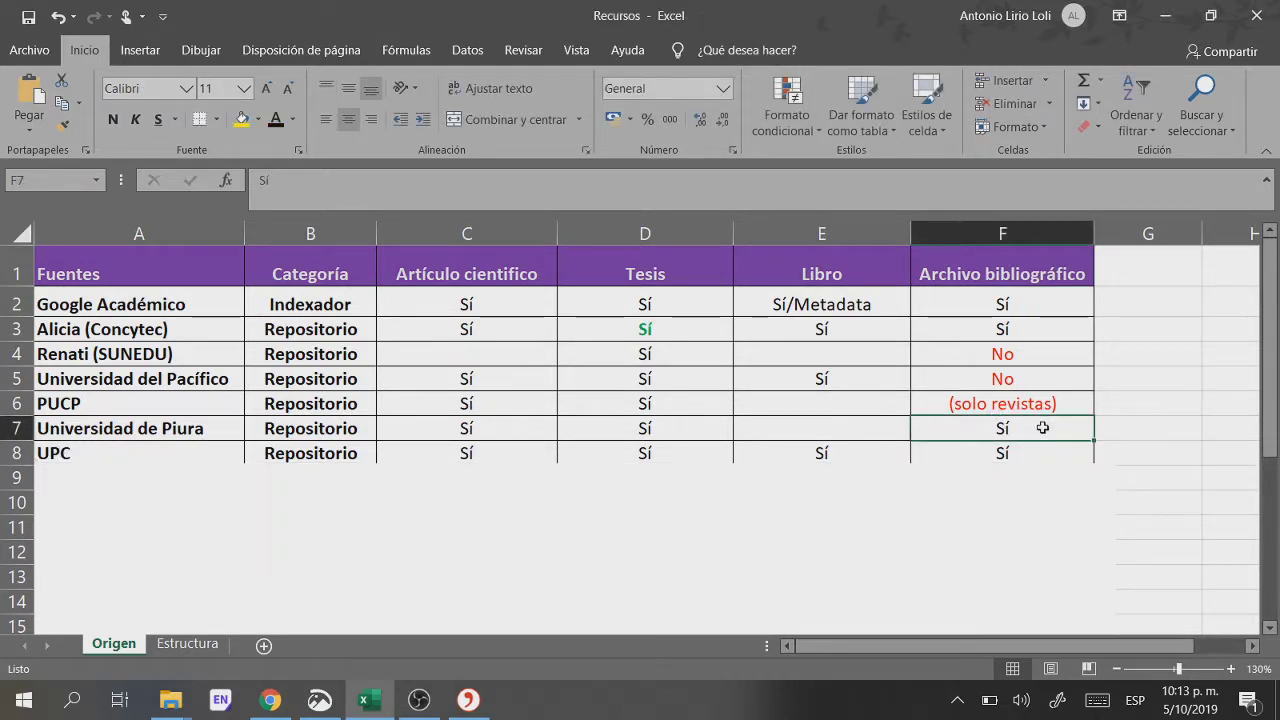
double_click(1042, 428)
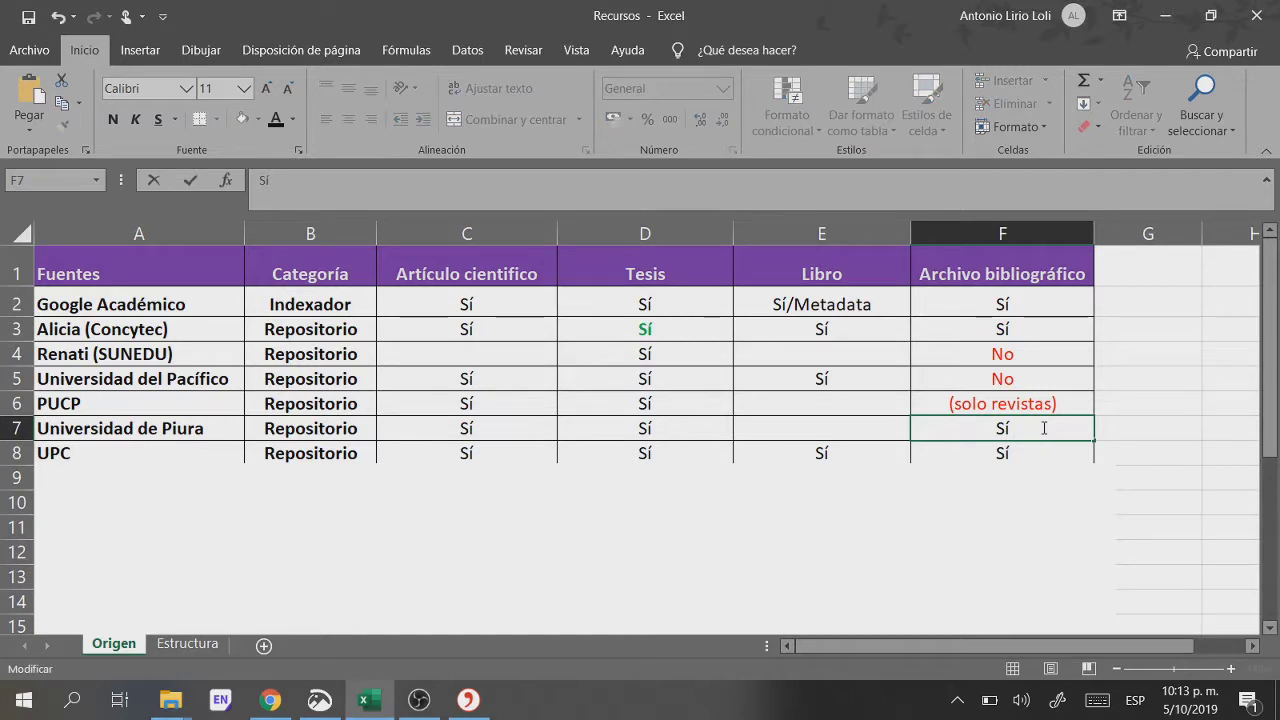
text((Ref)
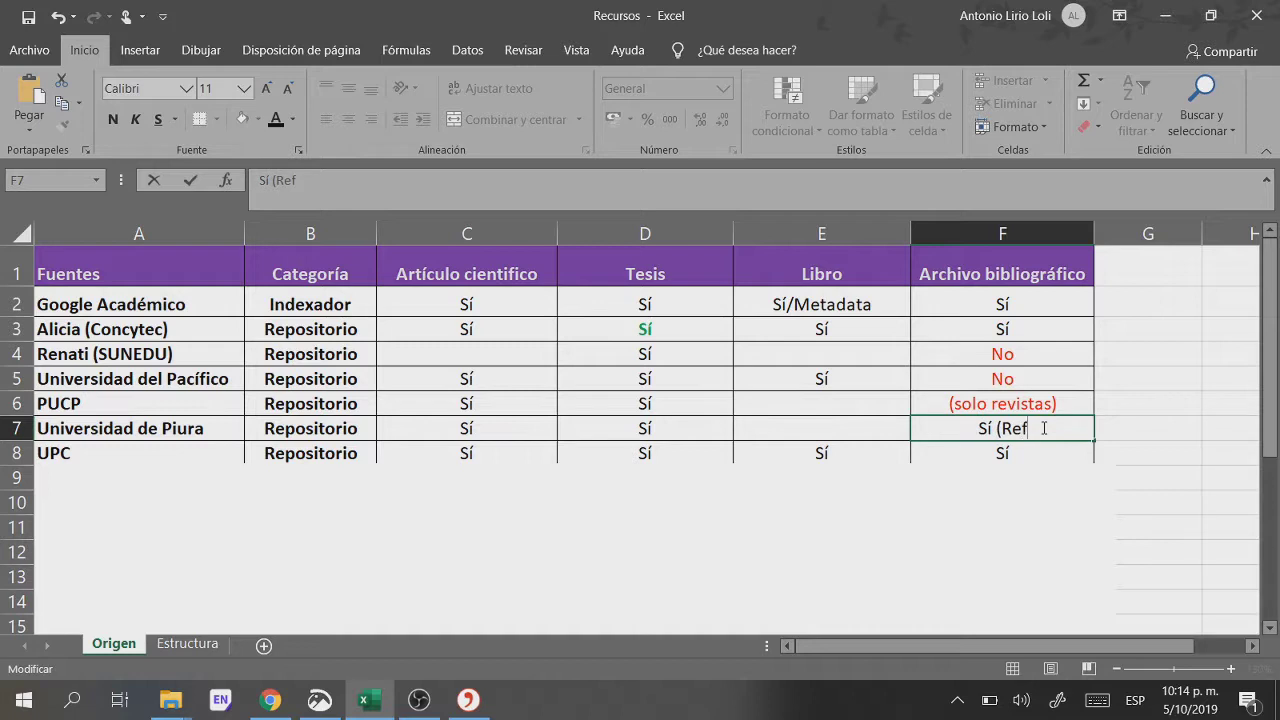
text(Works))
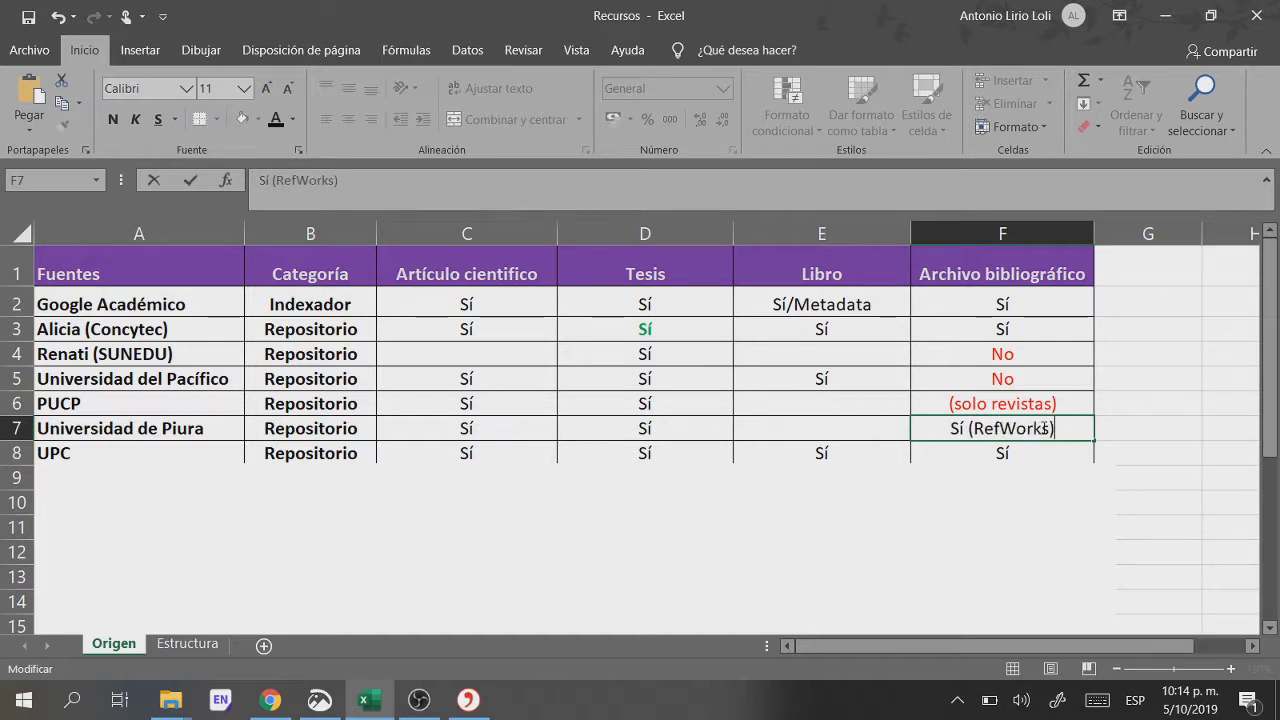
click(1117, 404)
click(1130, 428)
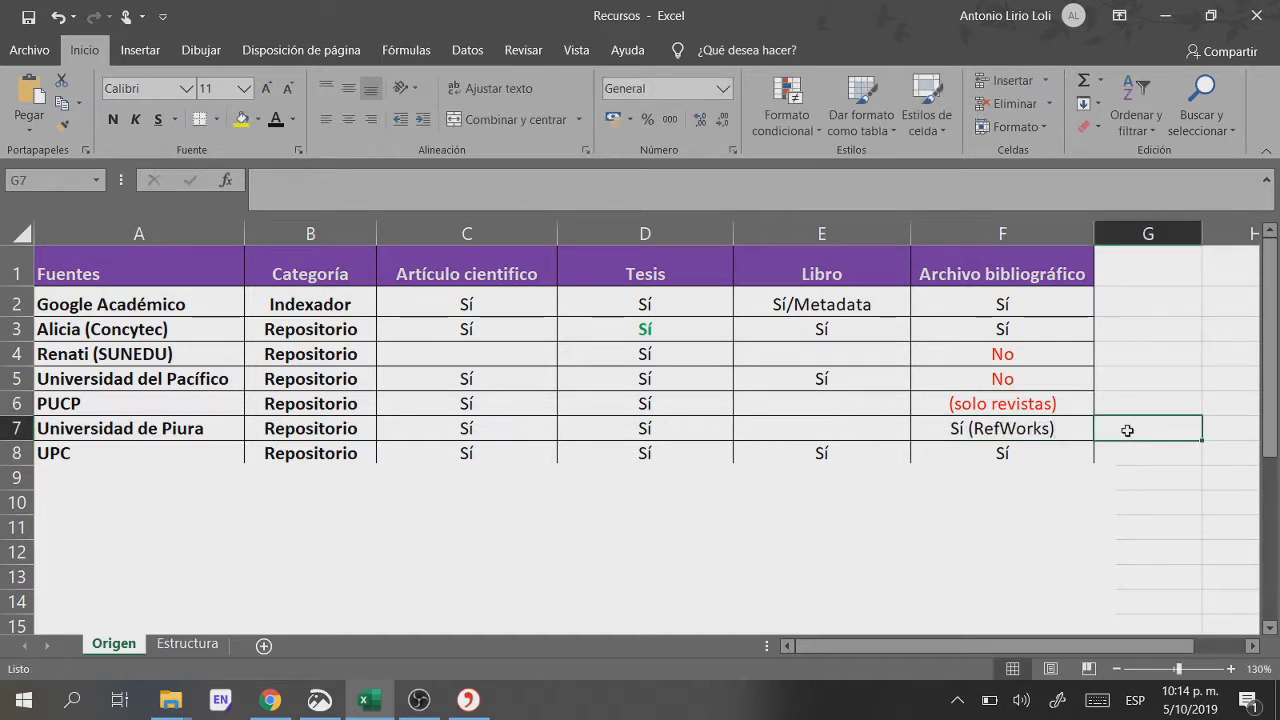
Step: Nudge the covering rectangle slightly down so that it fully clears the UPC row's lower border
click(1062, 487)
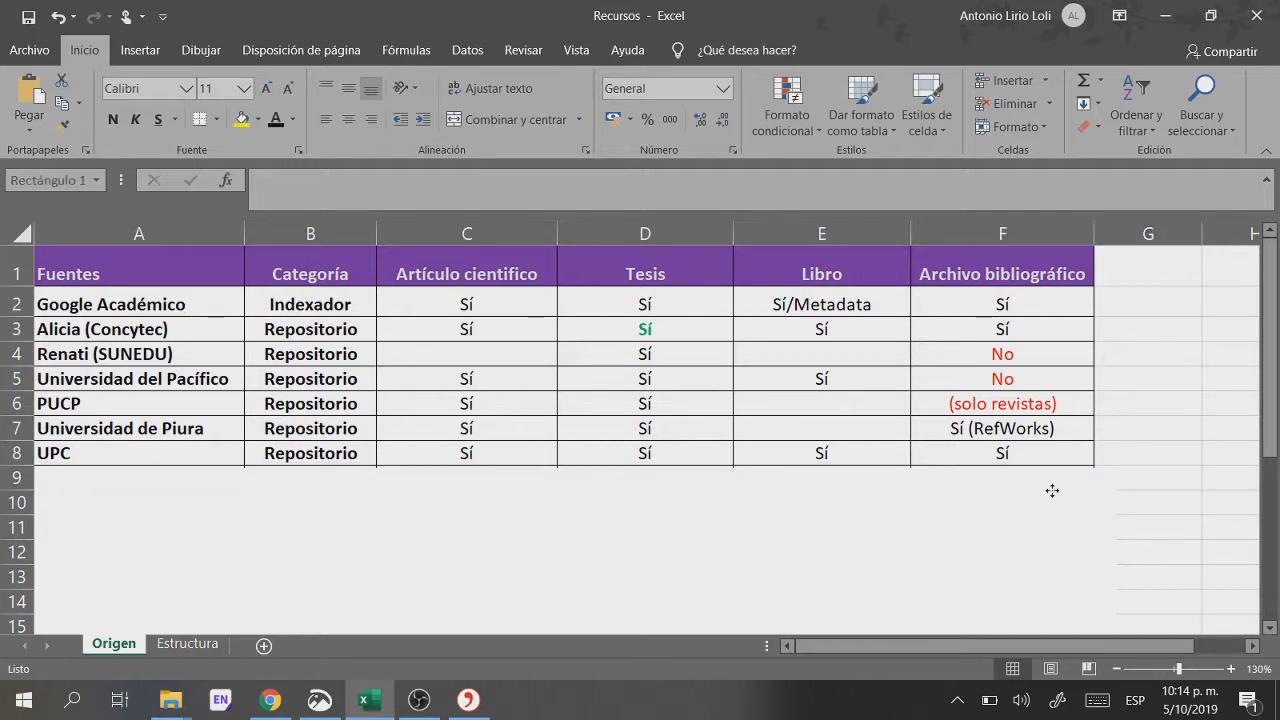
click(1114, 455)
click(1107, 428)
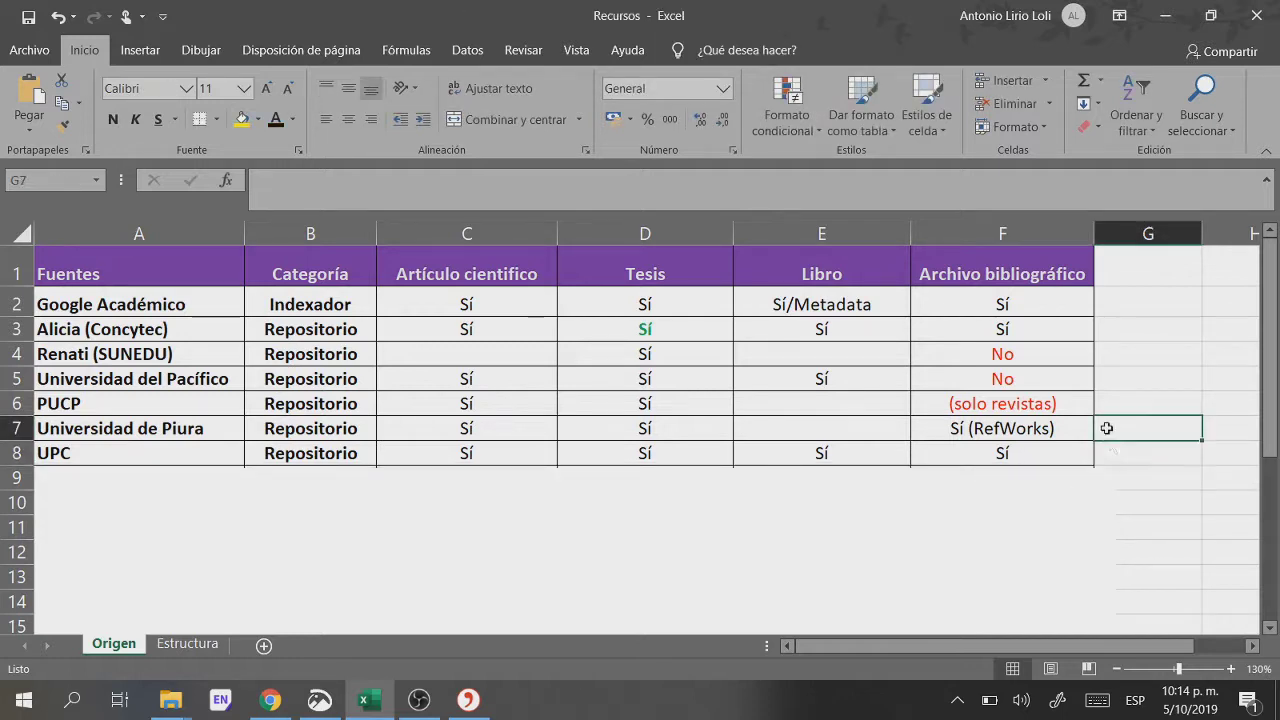
Step: Open the UPC academic repository from the table's link and search it for "branding"
click(50, 455)
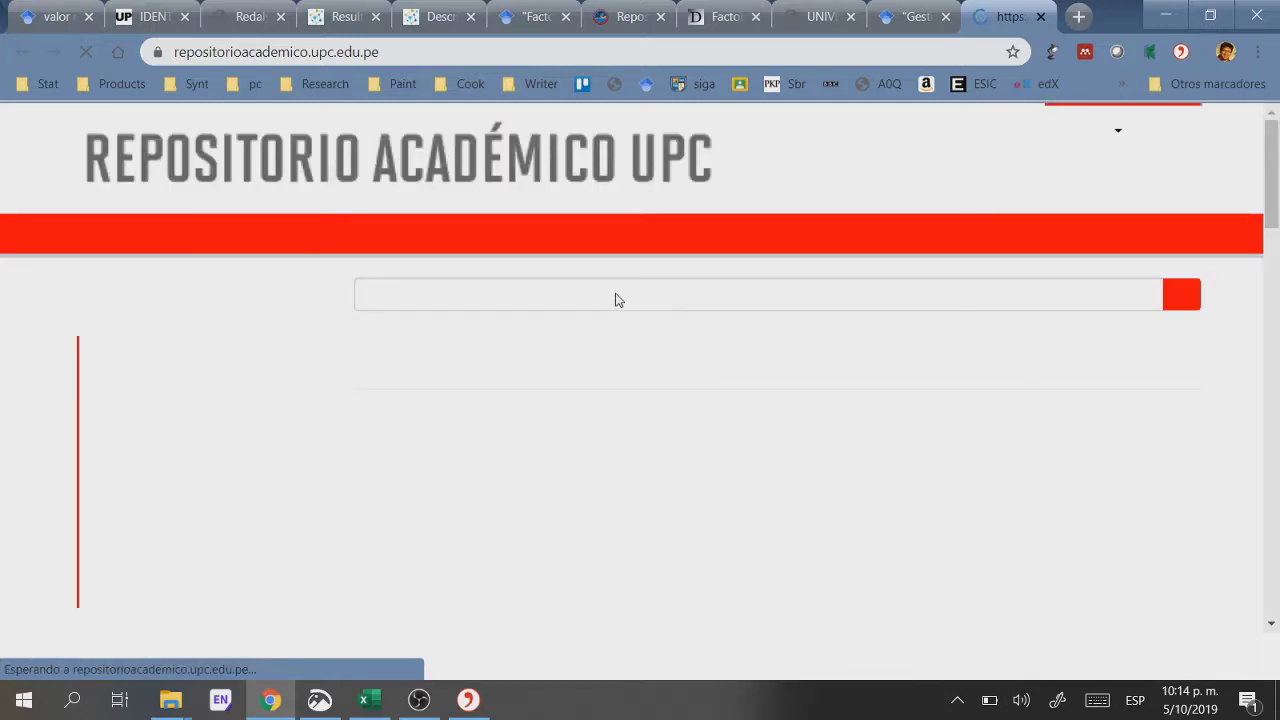
text(brandi)
key(Return)
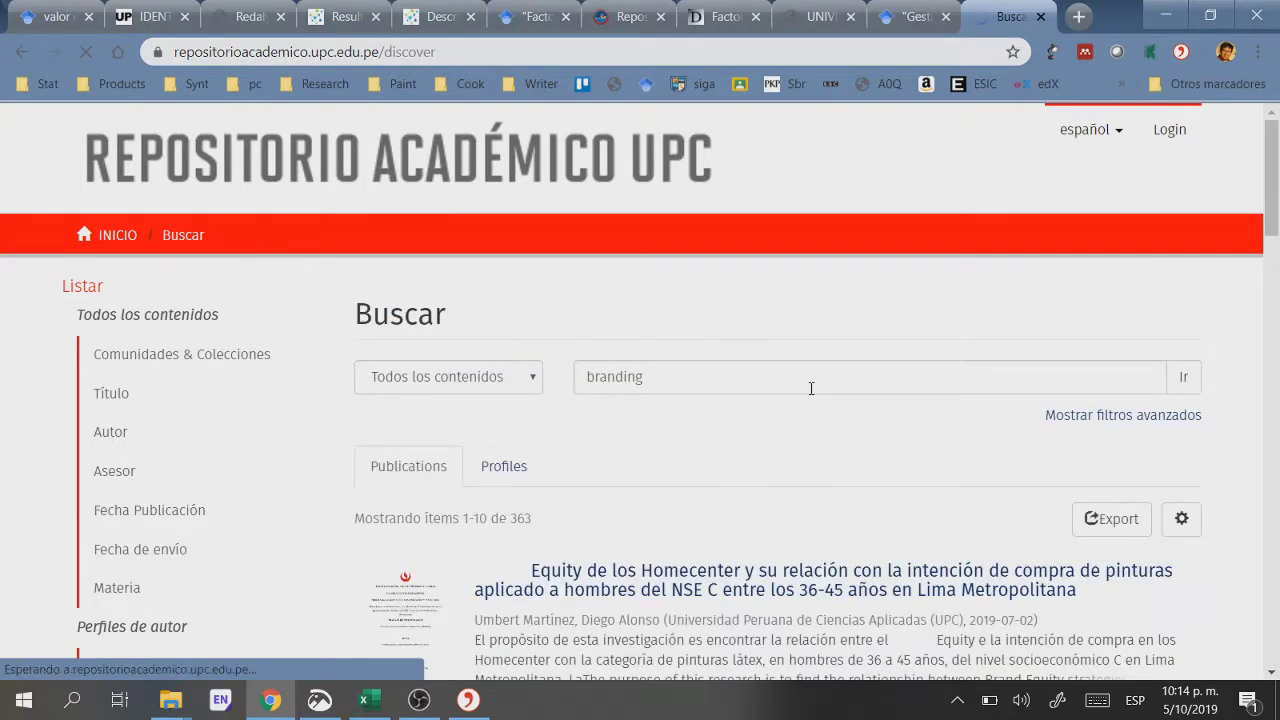
Step: Skim the UPC search results and open the thesis "Influencia de la comunicación de Branding digital de los bancos"
scroll(811, 388, down, 2)
scroll(820, 400, down, 1)
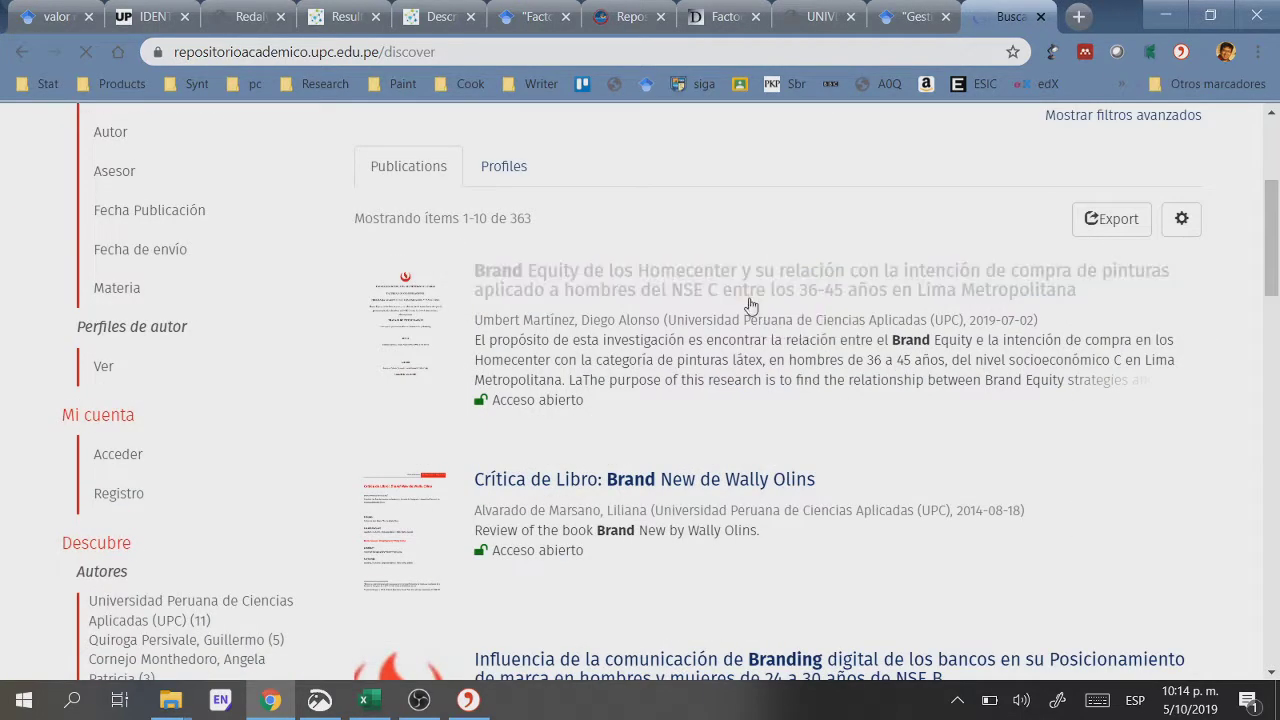
scroll(757, 397, down, 1)
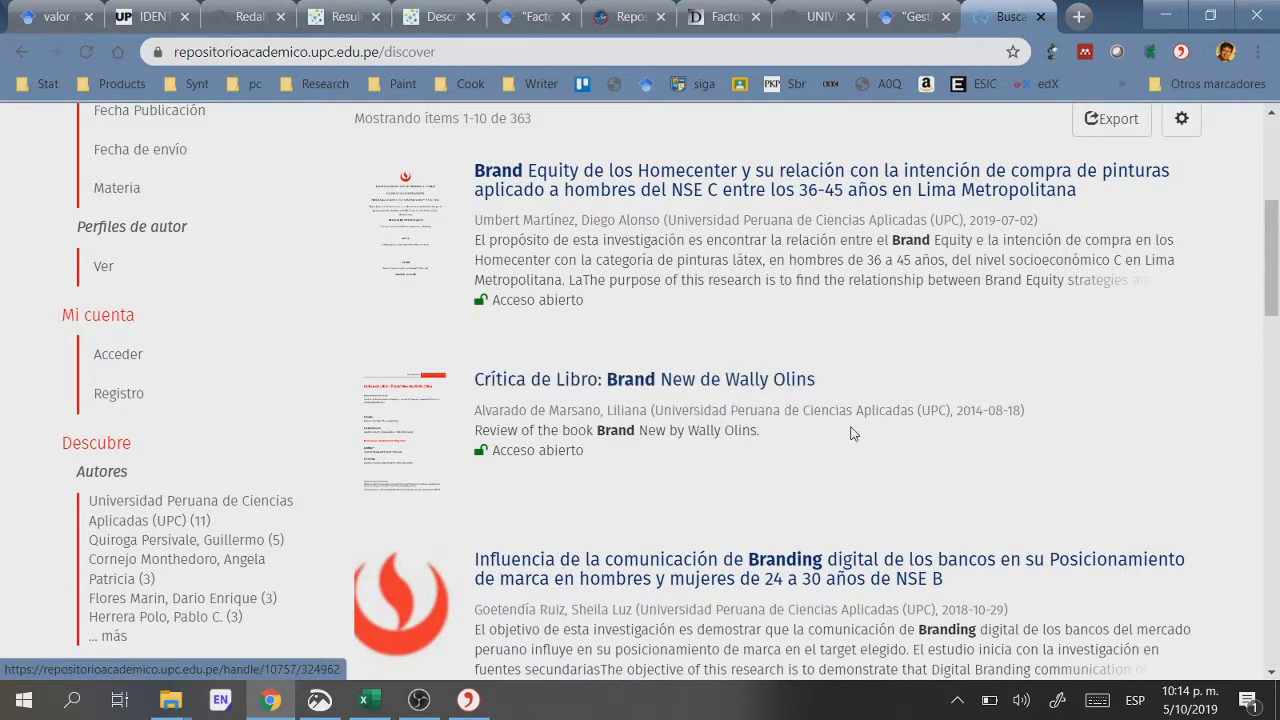
scroll(851, 426, down, 1)
scroll(851, 426, down, 1)
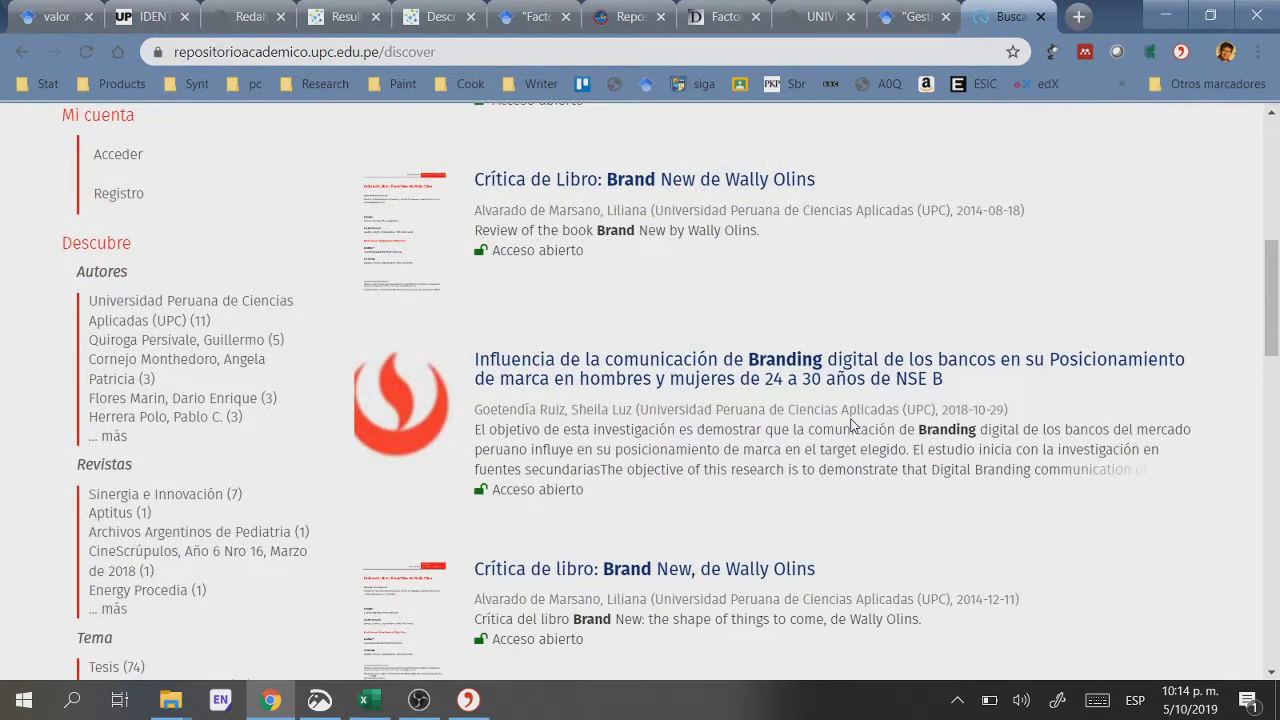
click(734, 376)
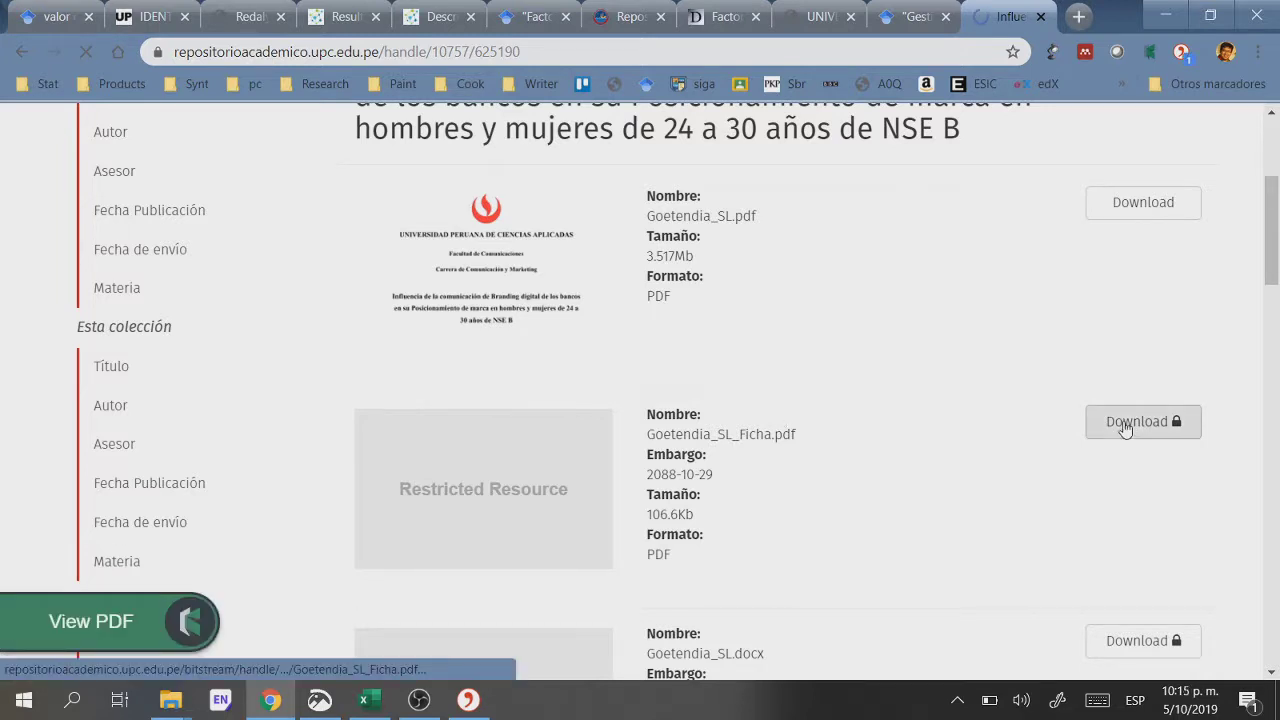
Step: Look through the thesis record's files, citation, DOI and abstract, and export its reference in RefMan format
scroll(785, 378, down, 4)
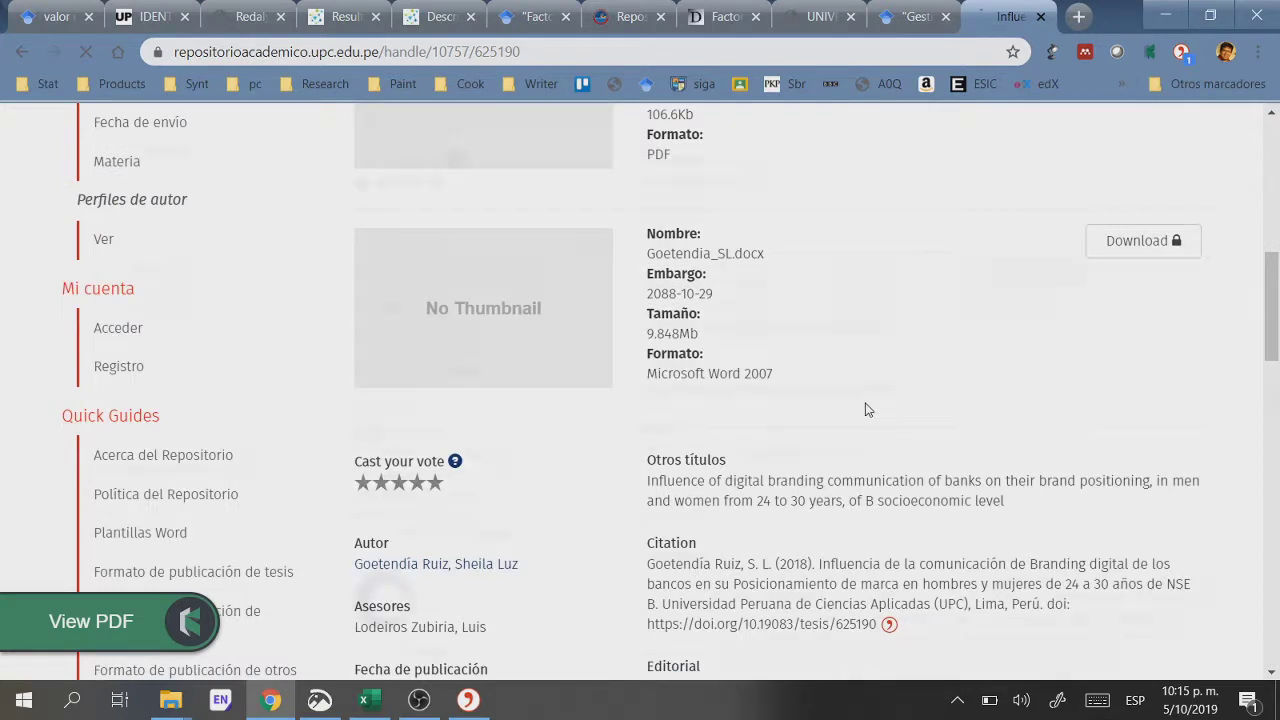
scroll(866, 408, down, 3)
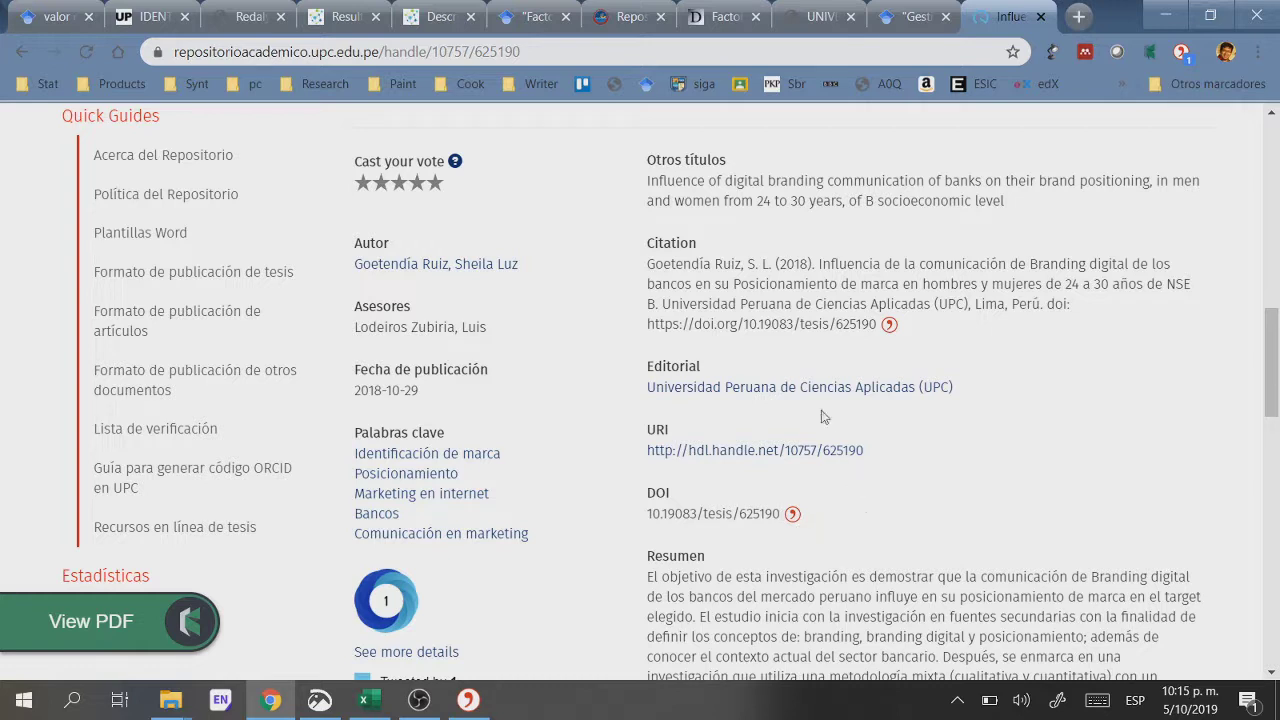
scroll(895, 433, down, 10)
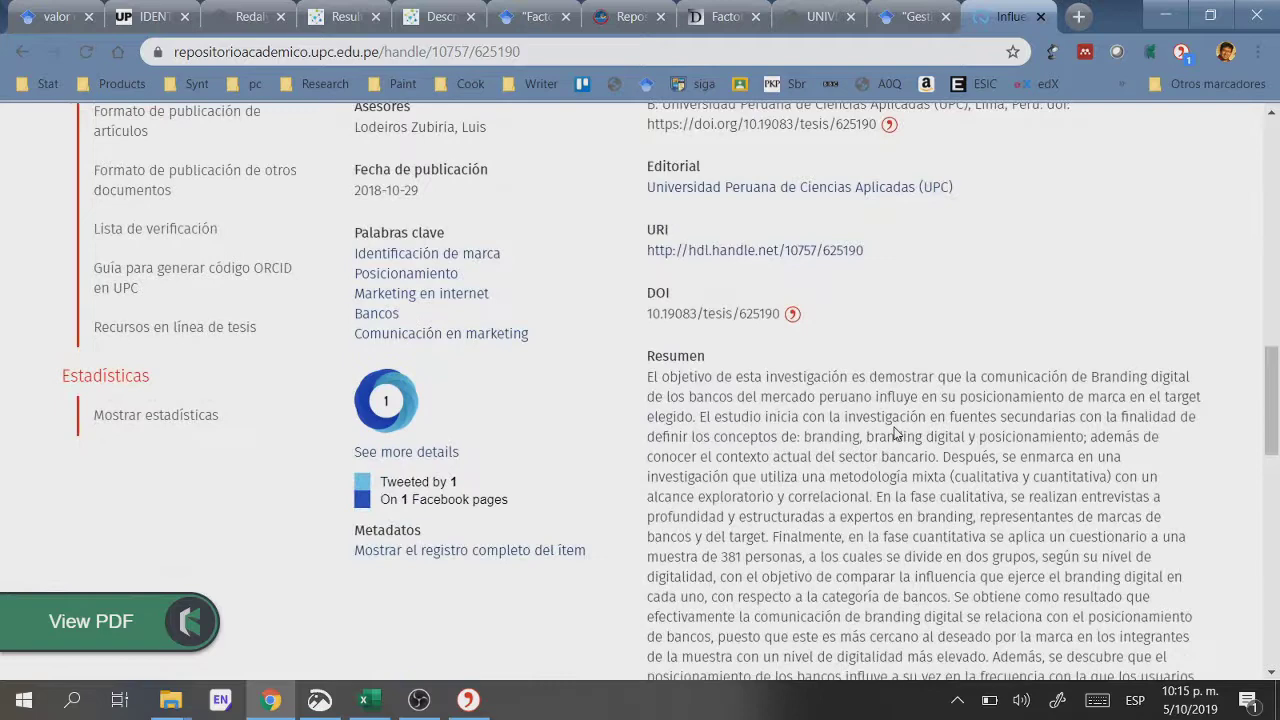
scroll(952, 474, up, 3)
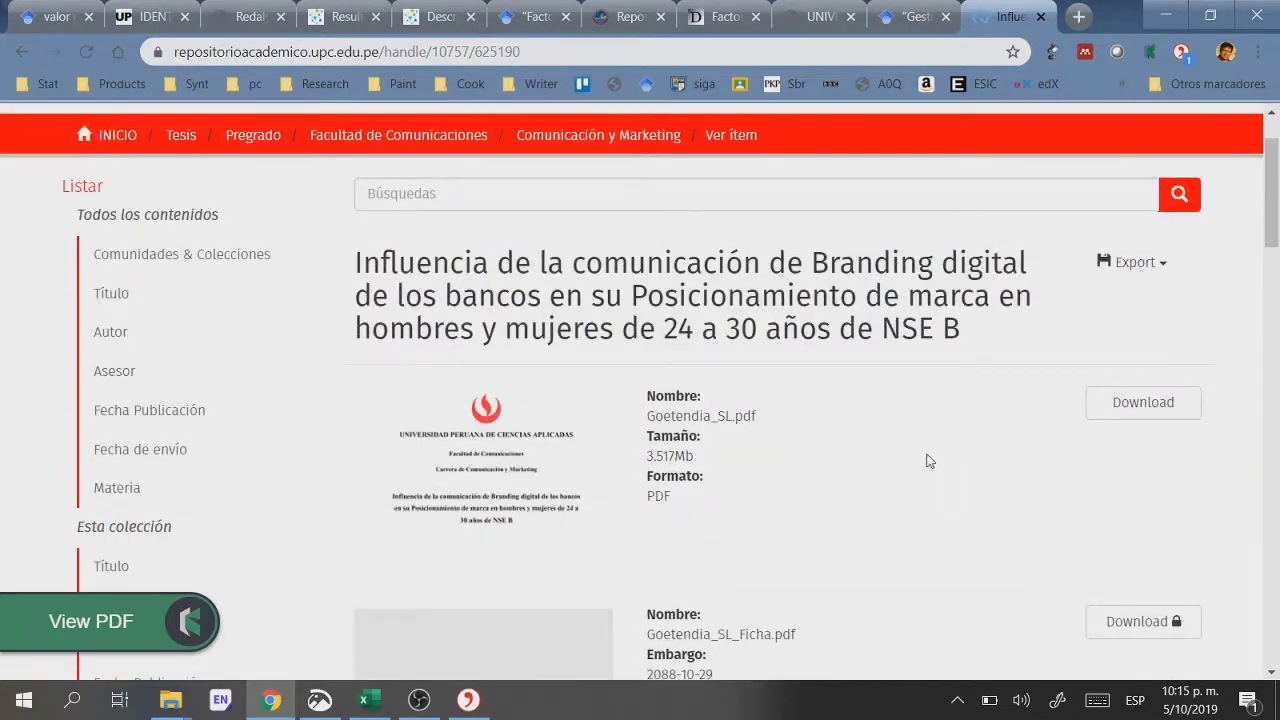
click(1163, 274)
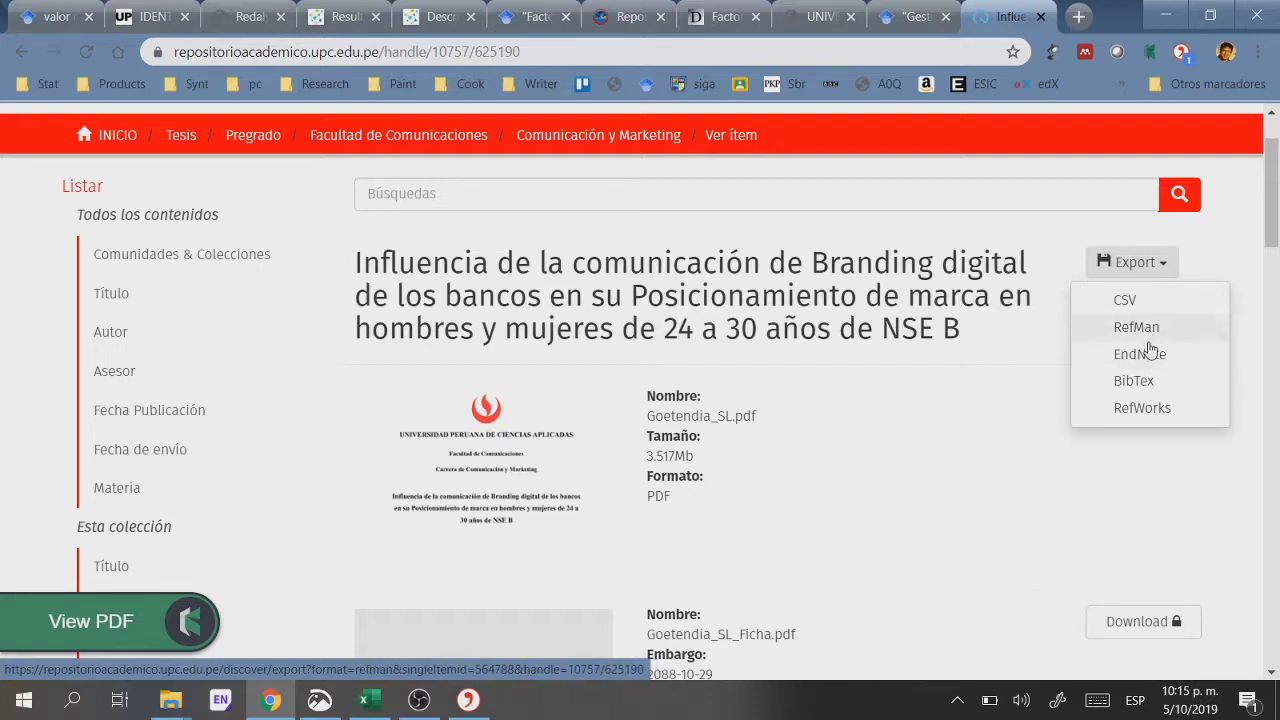
click(1154, 334)
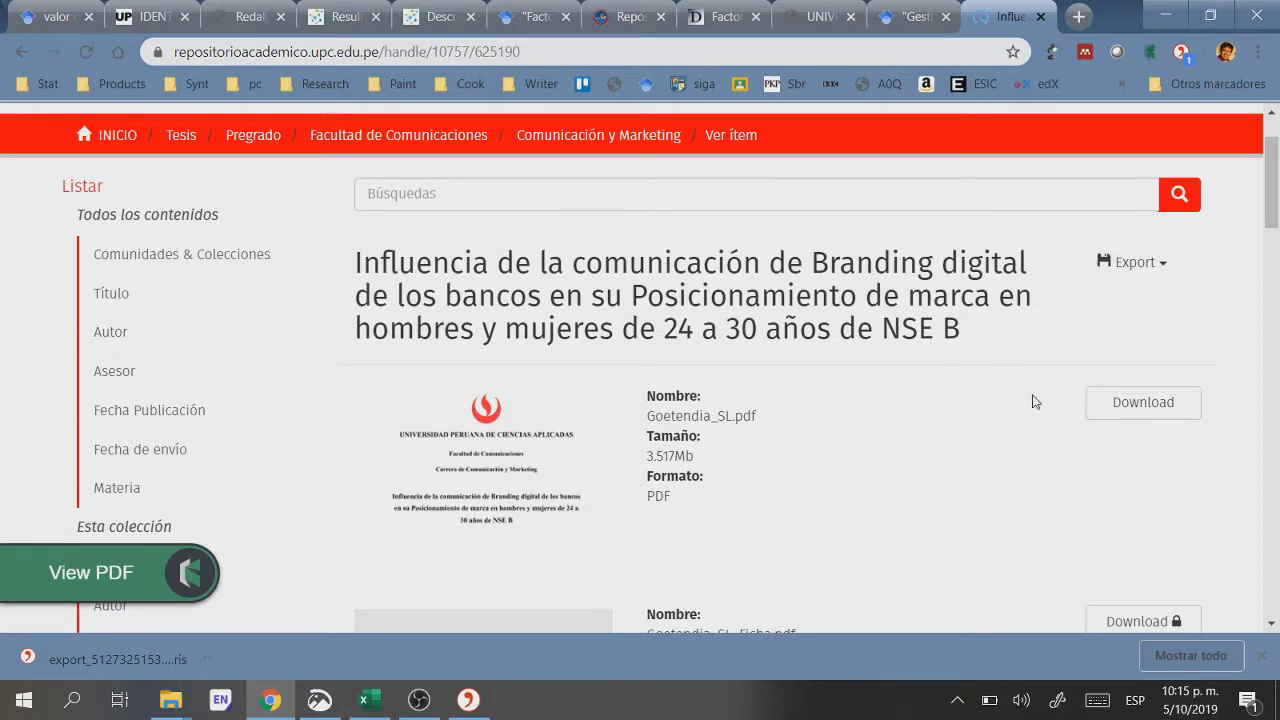
Step: Add the thesis to the Citavi project using the DOI shown in the record's citation
scroll(1035, 402, down, 15)
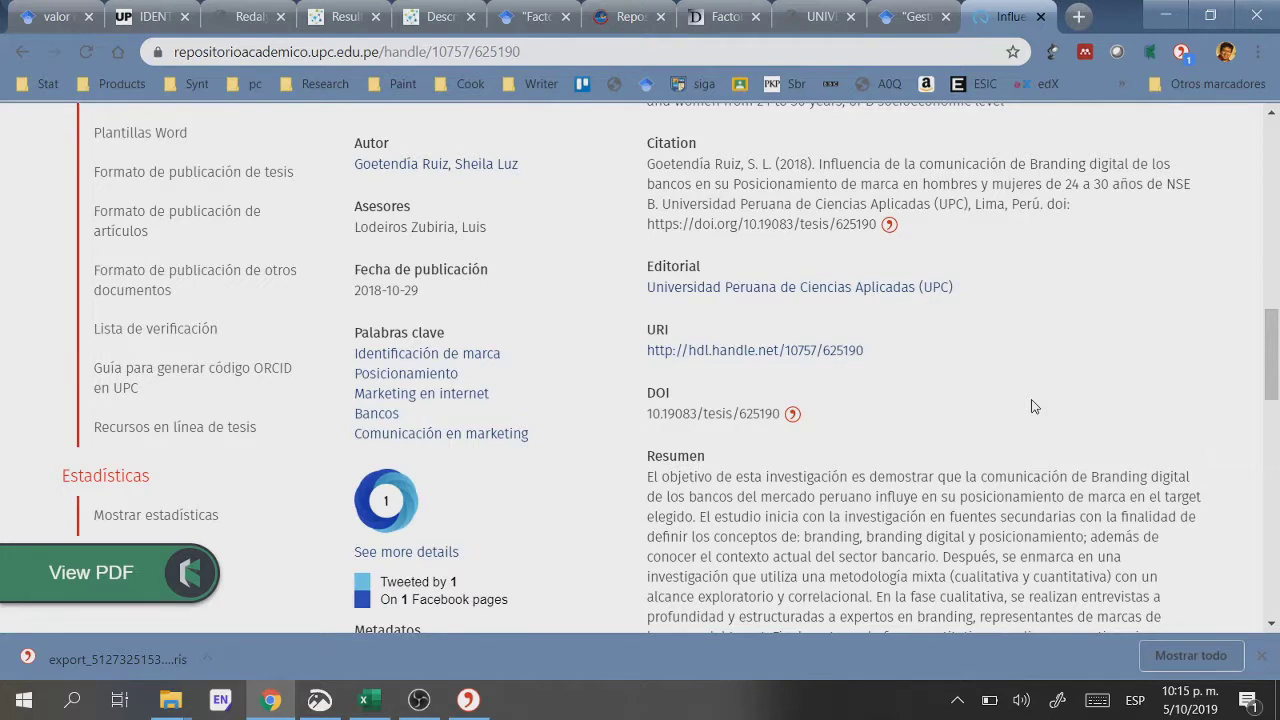
scroll(1035, 406, up, 1)
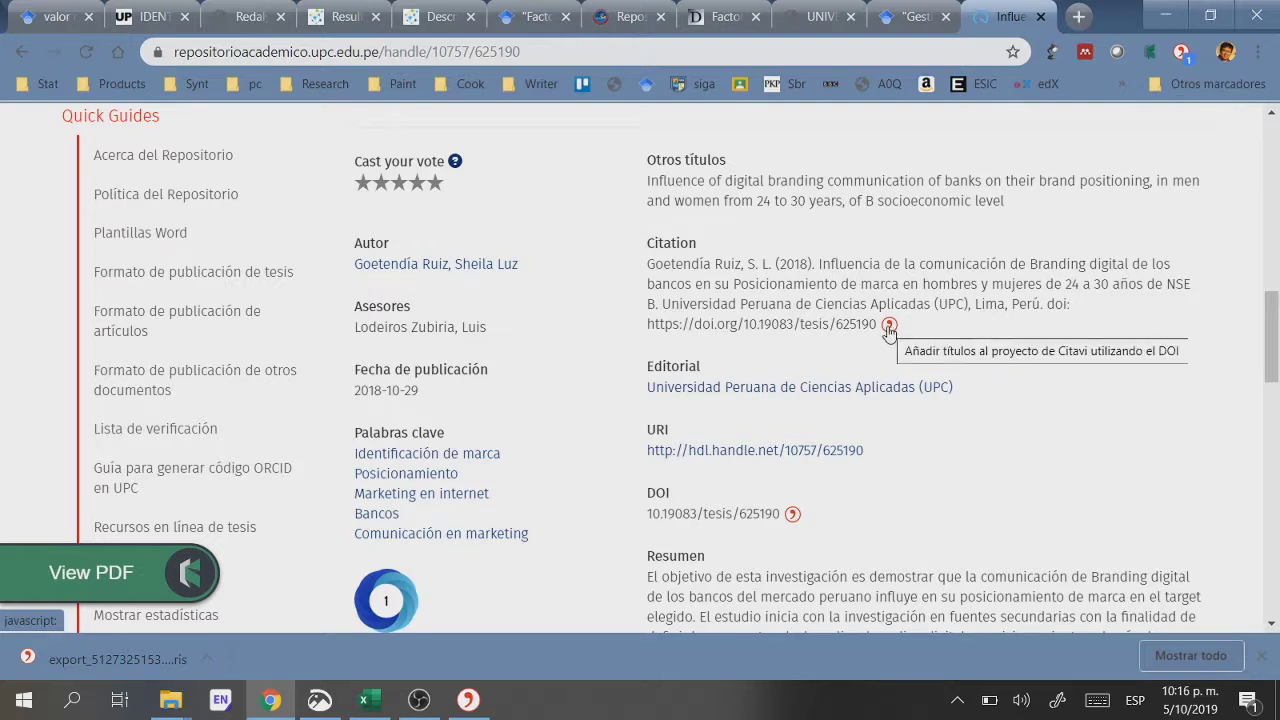
click(469, 700)
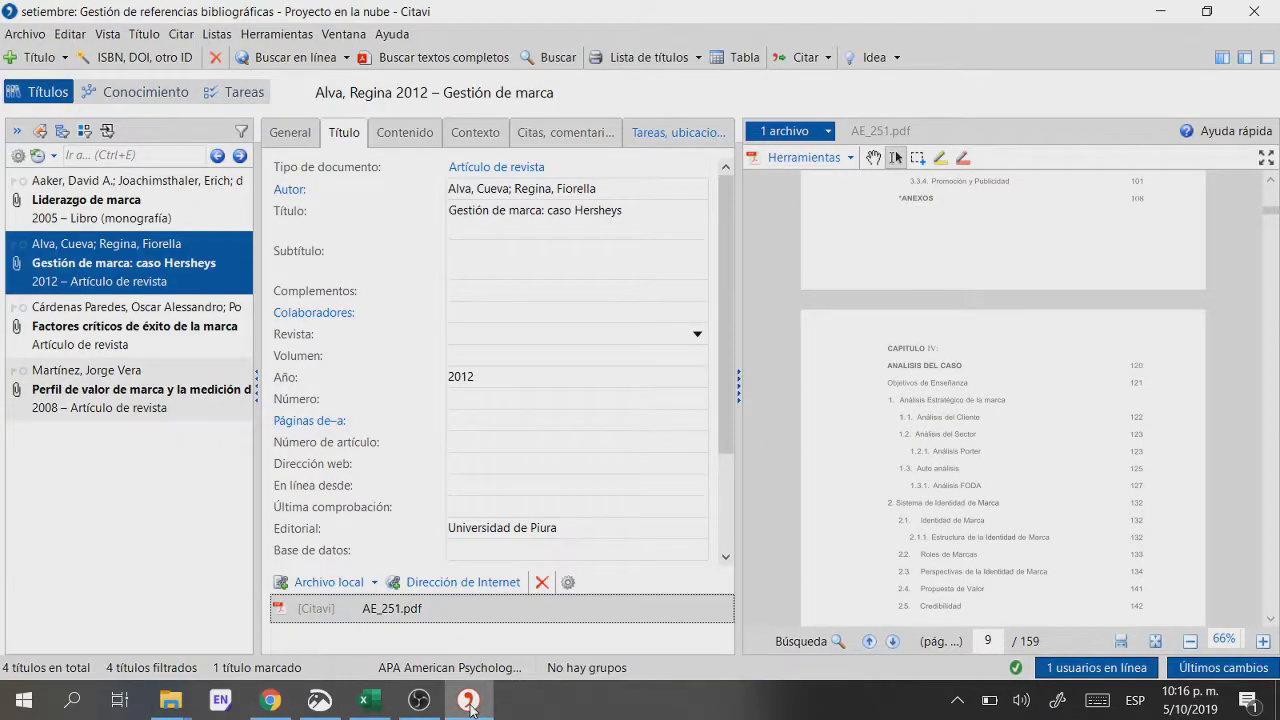
click(469, 700)
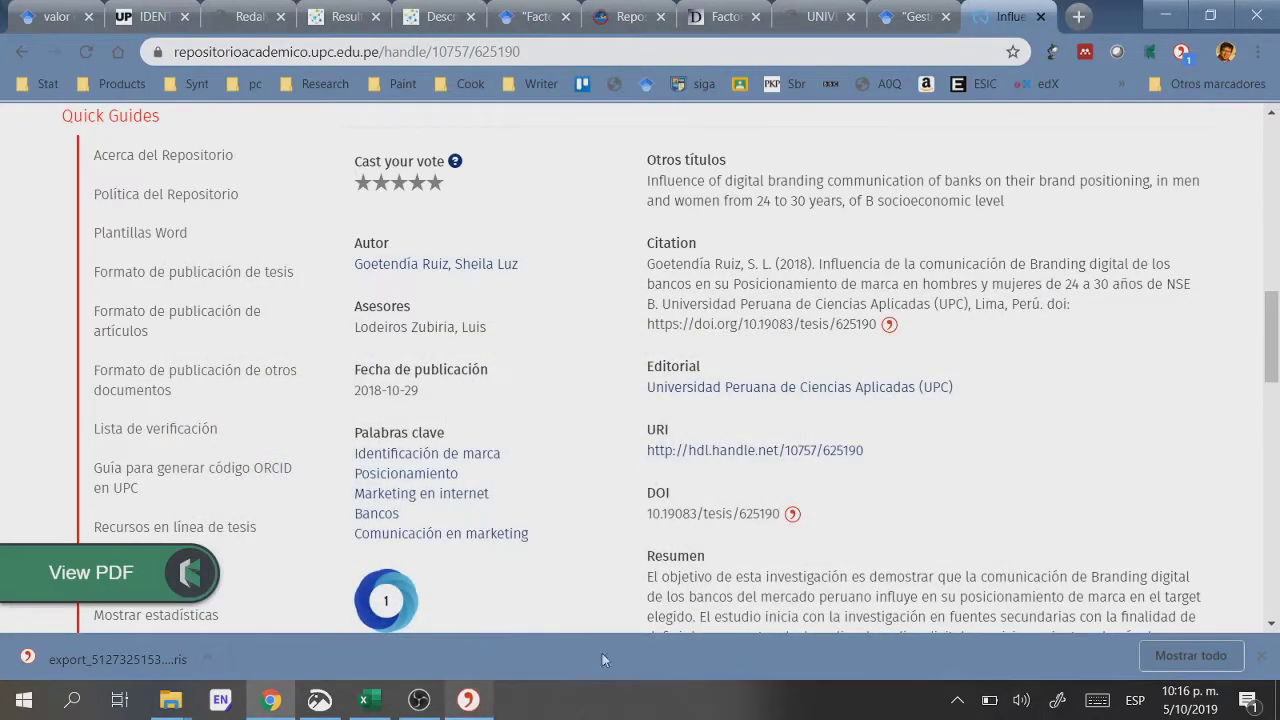
click(889, 326)
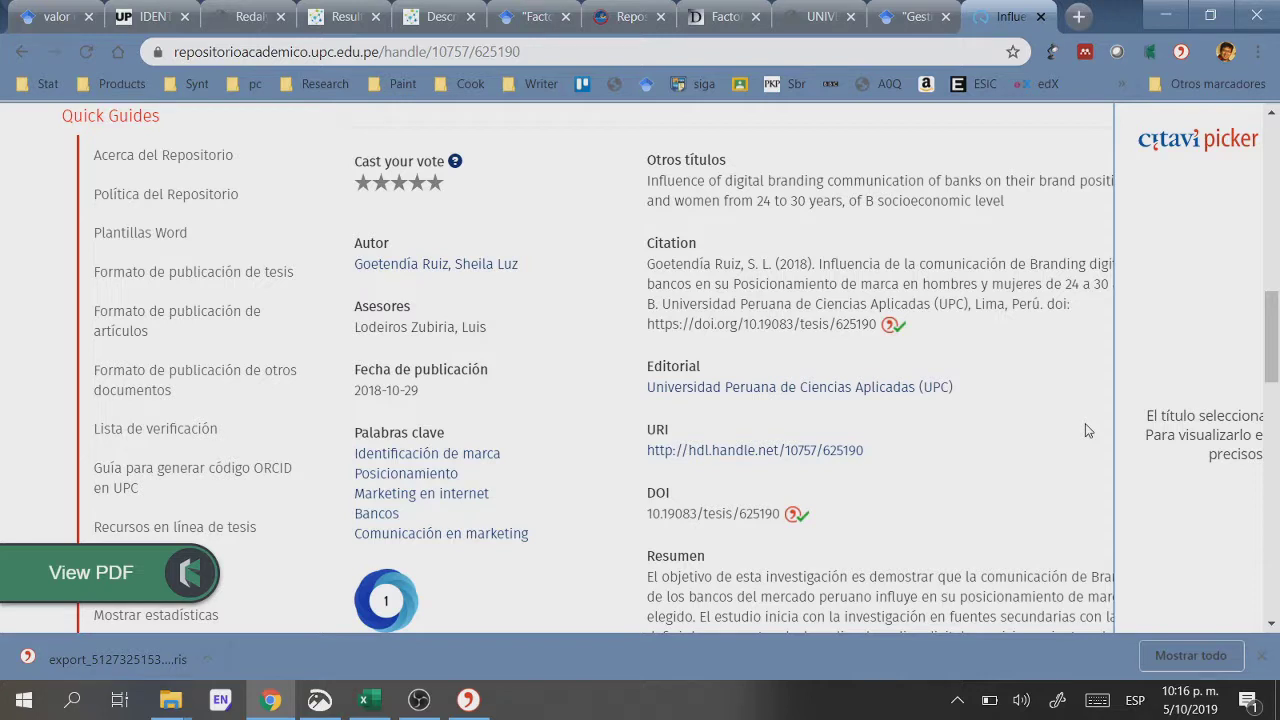
Step: Switch to Citavi and skim the imported branding thesis PDF's cover, general index and list of tables
key(alt+Tab)
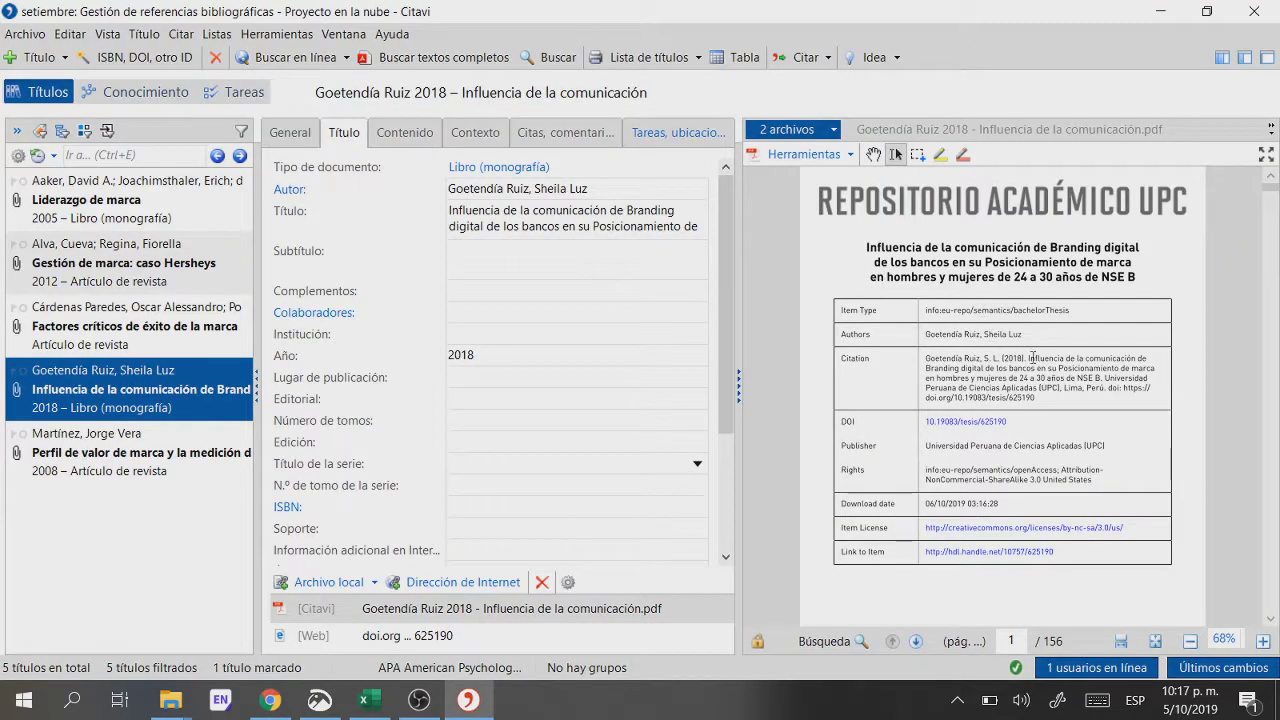
scroll(1086, 341, down, 15)
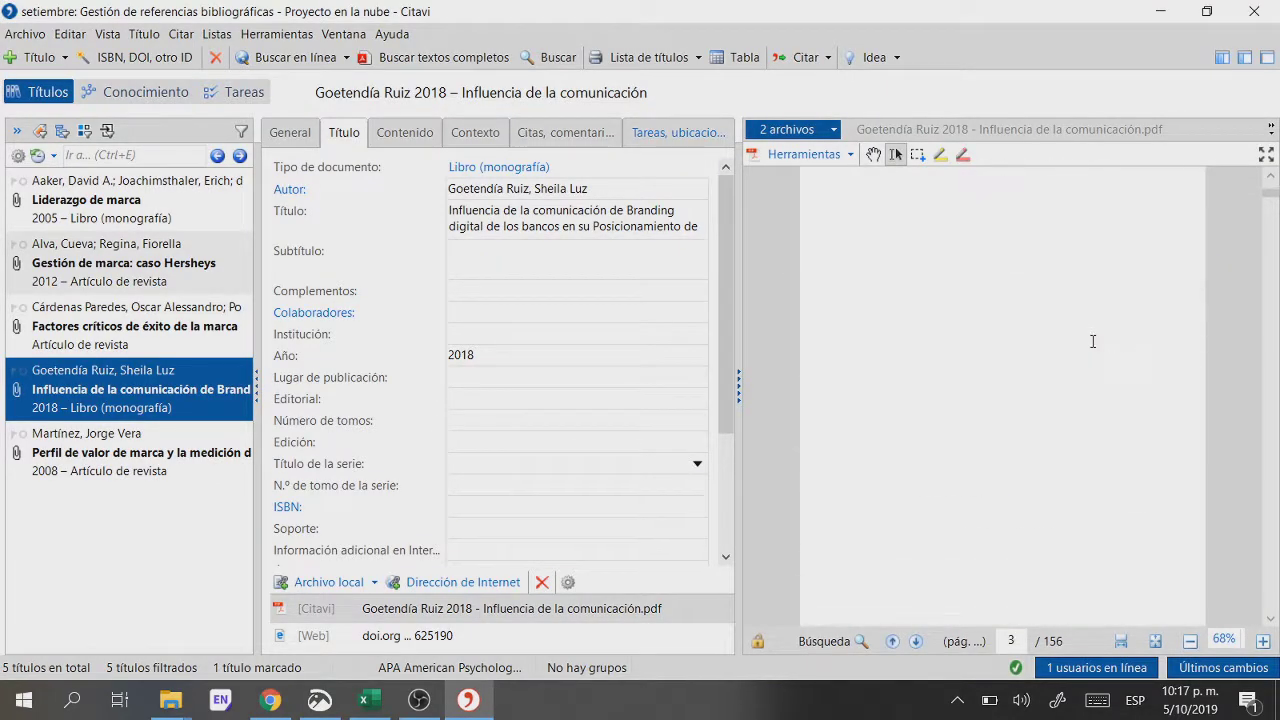
scroll(1096, 341, down, 20)
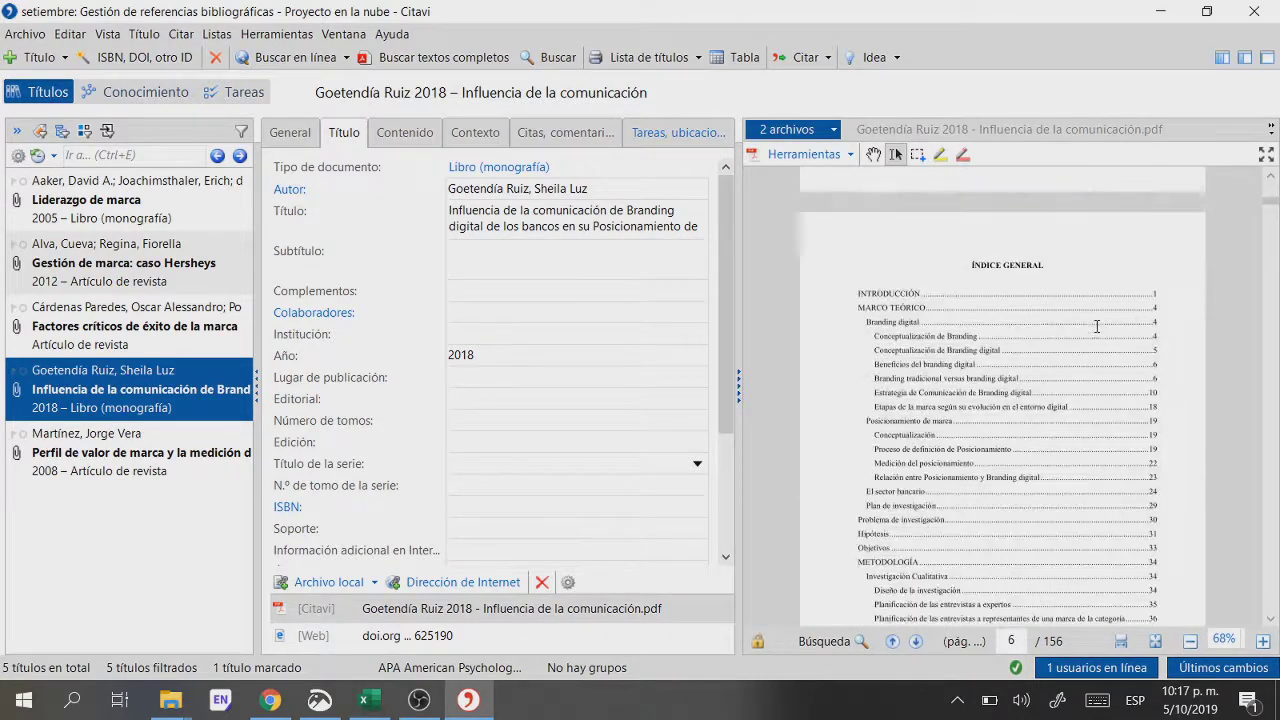
scroll(1096, 318, down, 10)
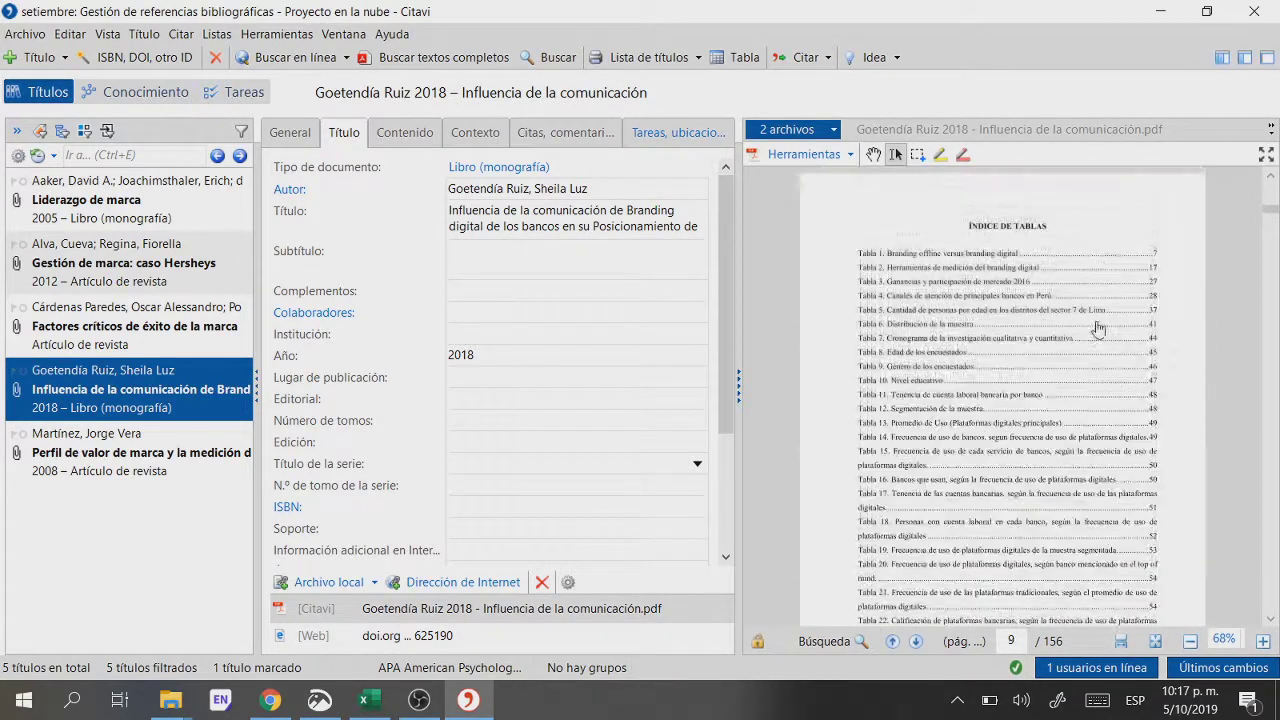
scroll(540, 420, down, 3)
scroll(537, 418, up, 3)
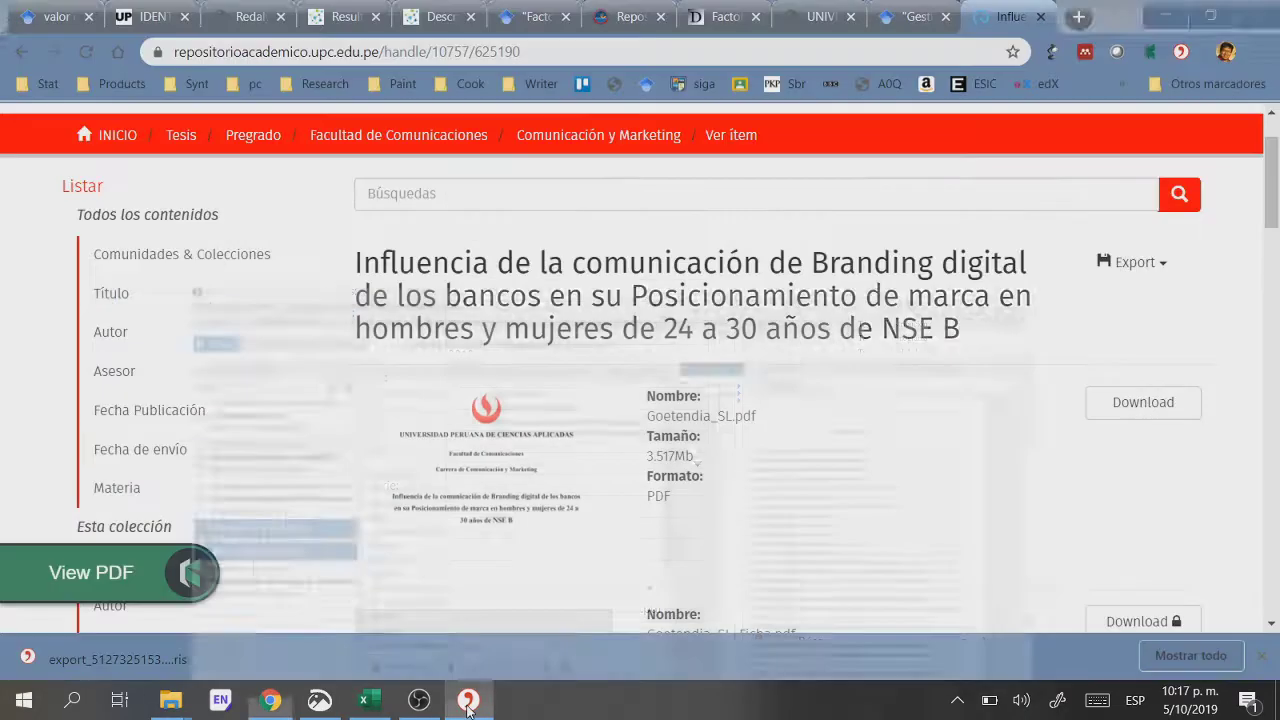
Step: Go back to the UPC thesis record, glance at its files, and return to the Excel table to view its last rows
click(468, 702)
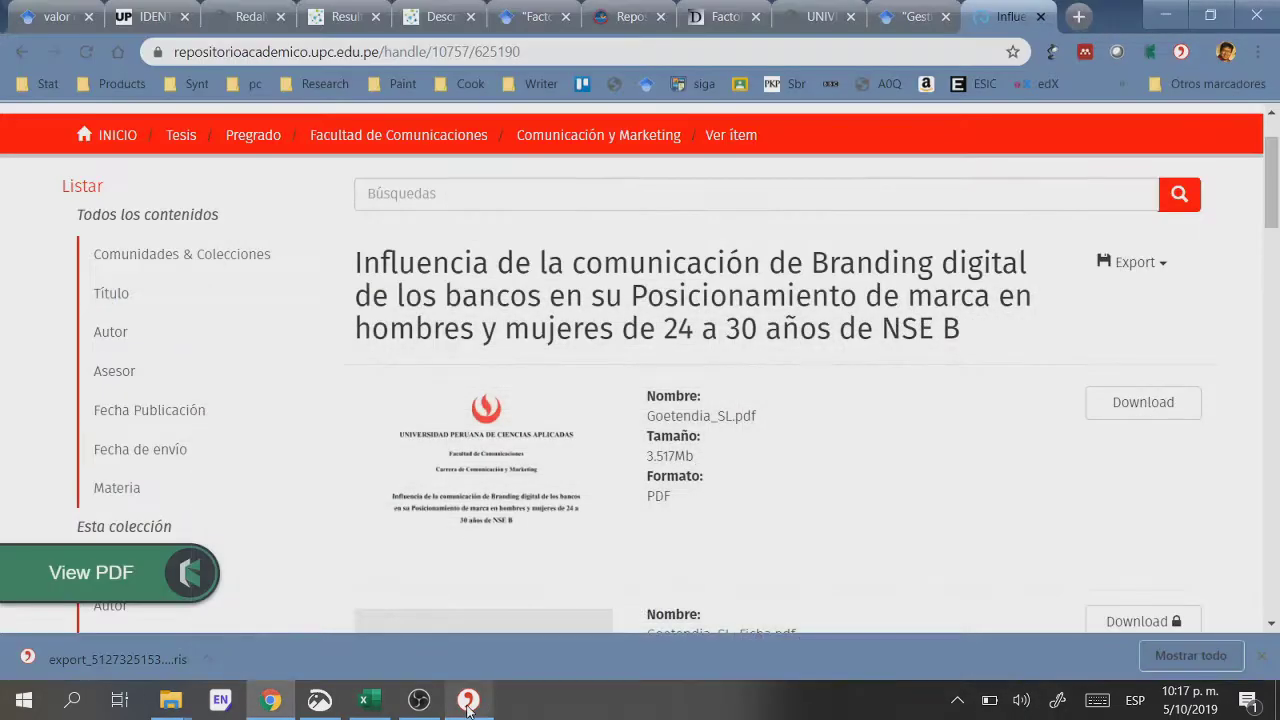
scroll(583, 543, down, 2)
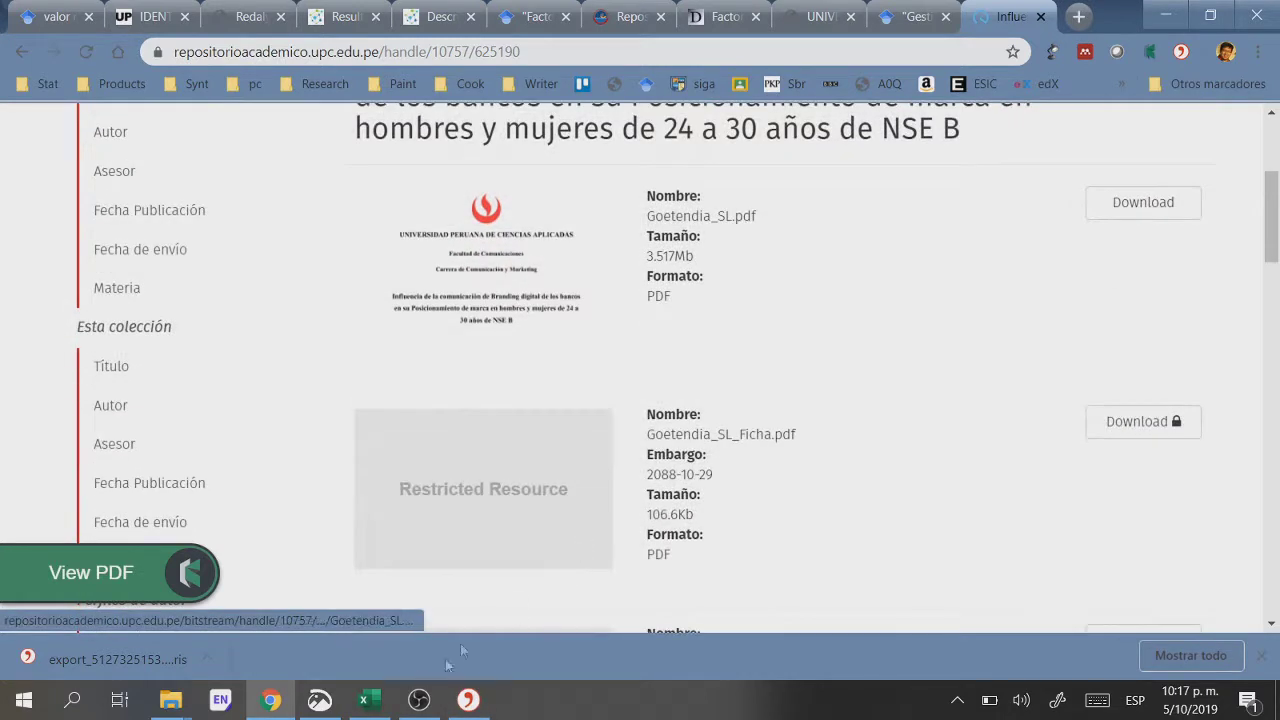
click(370, 702)
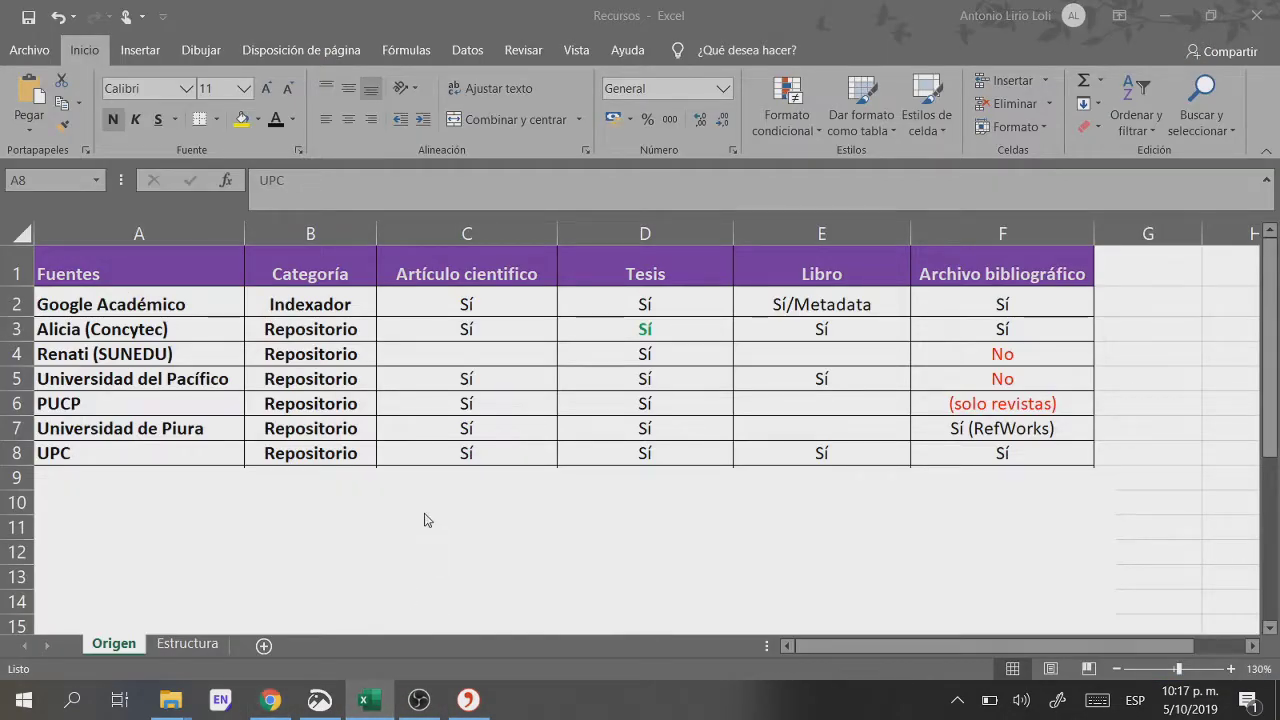
scroll(425, 515, down, 1)
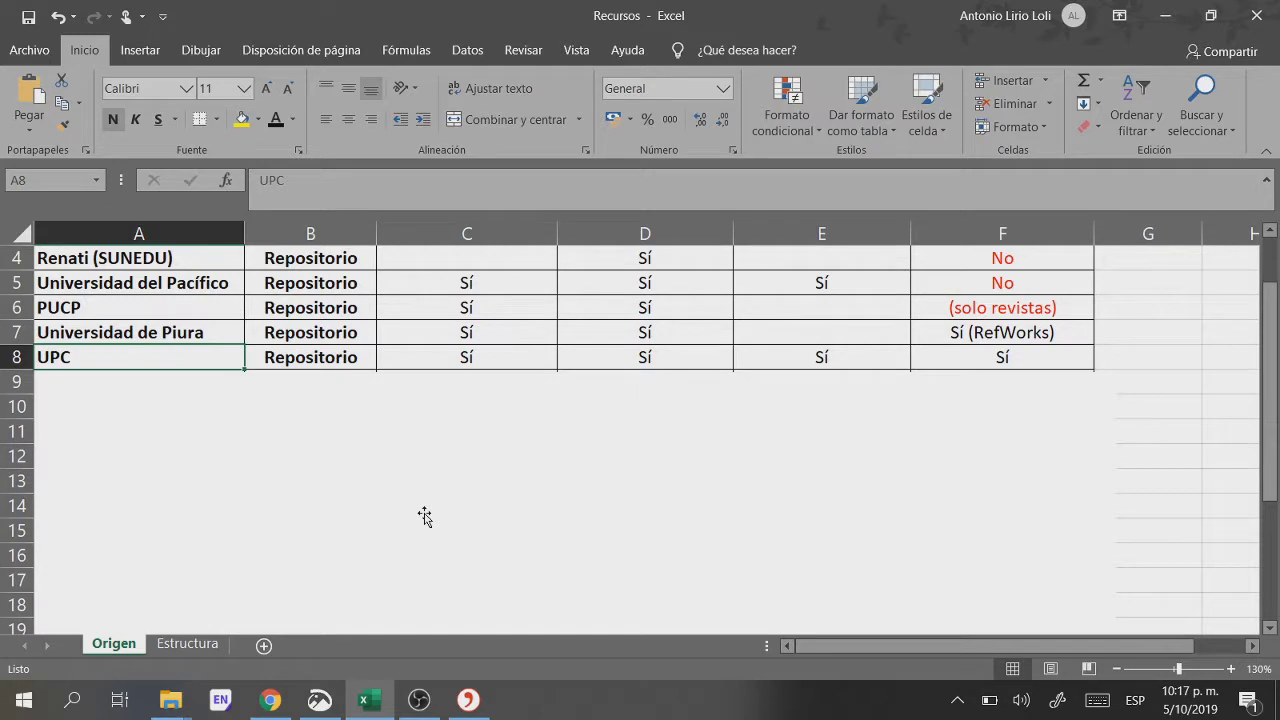
Step: Move the covering rectangle down to uncover the ESAN row and review its Tesis, Libro and Archivo bibliográfico cells
drag(415, 445, 408, 463)
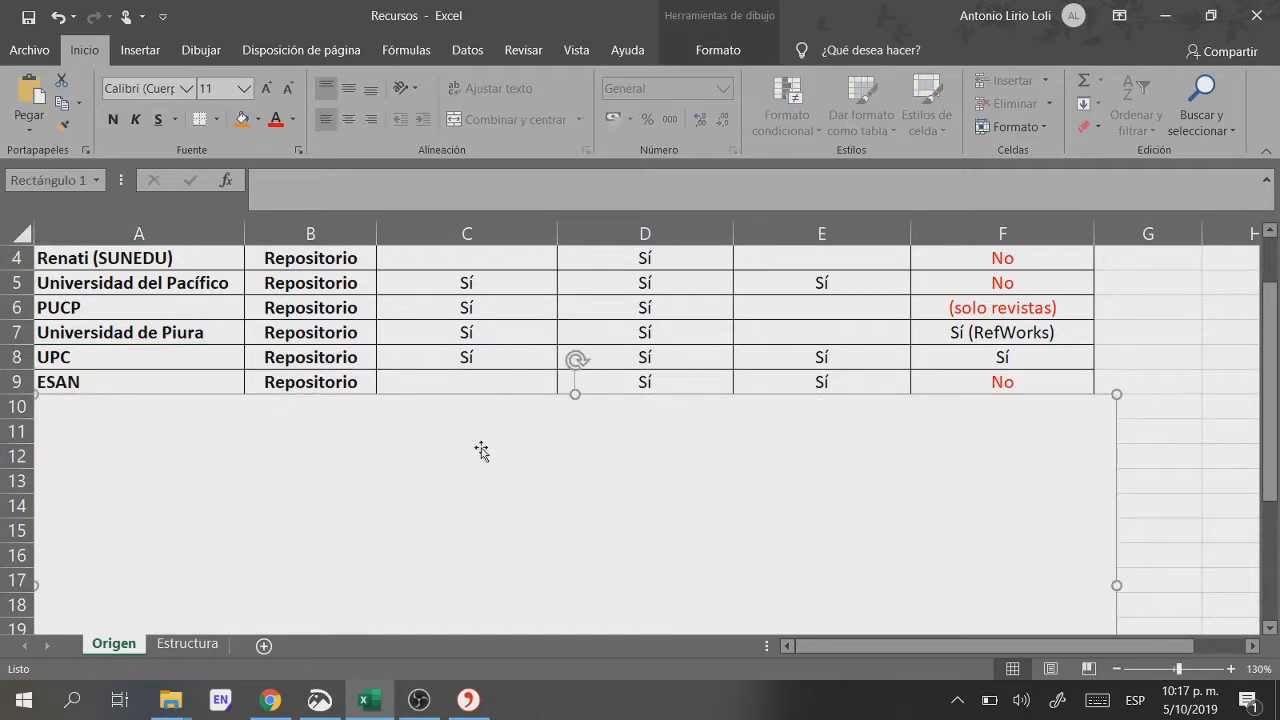
click(1154, 358)
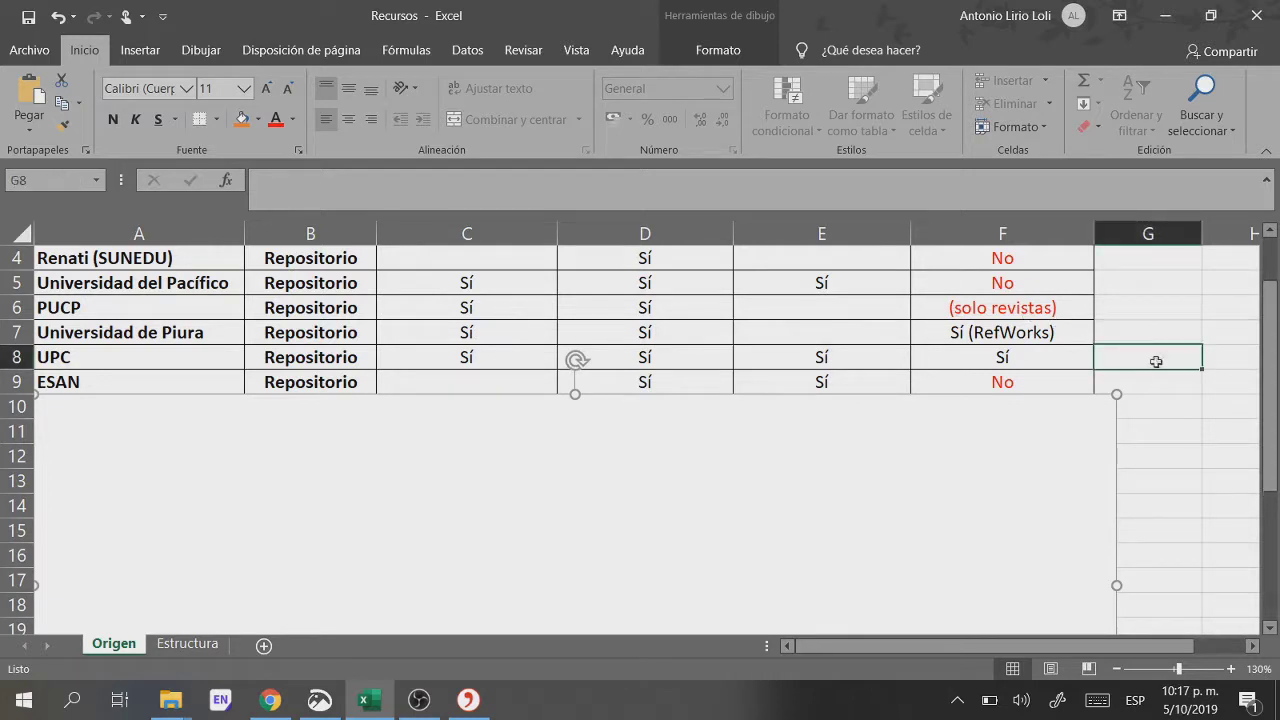
scroll(1154, 394, up, 1)
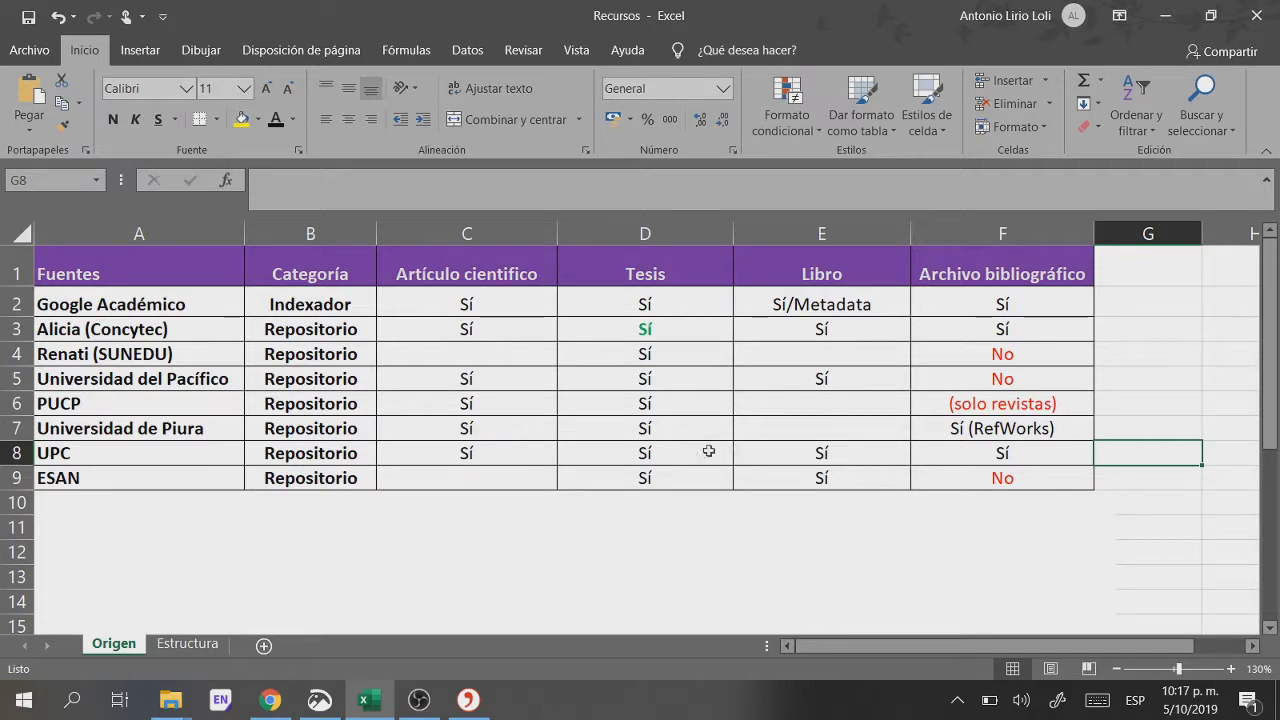
click(672, 477)
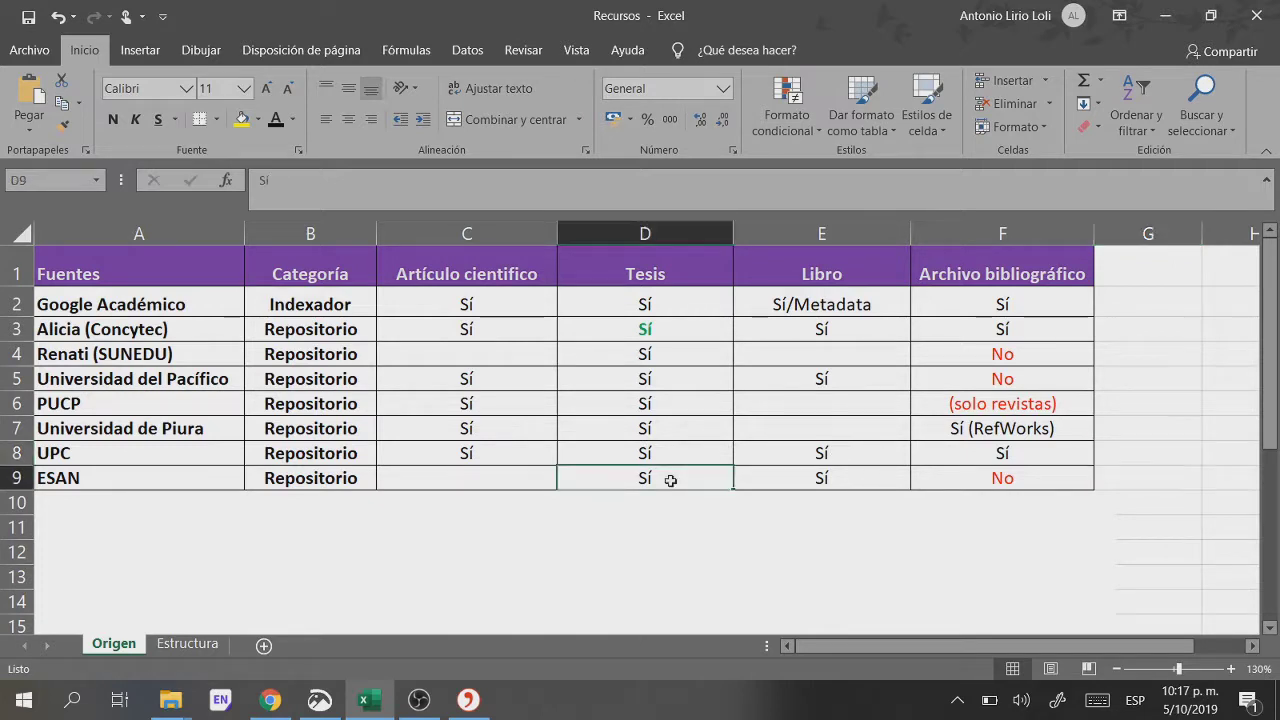
click(800, 489)
click(958, 482)
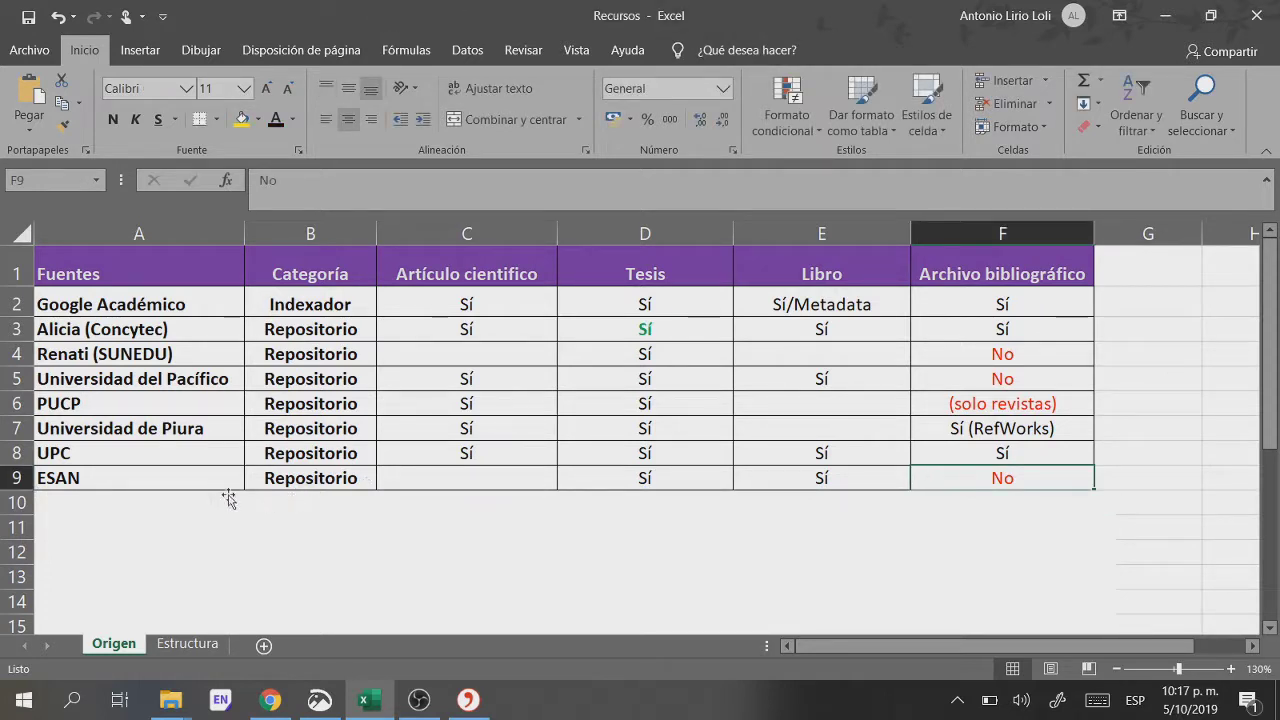
Step: Open the ESAN repository from the source table and open the recently added thesis on online impulse buying among Millennials
click(72, 482)
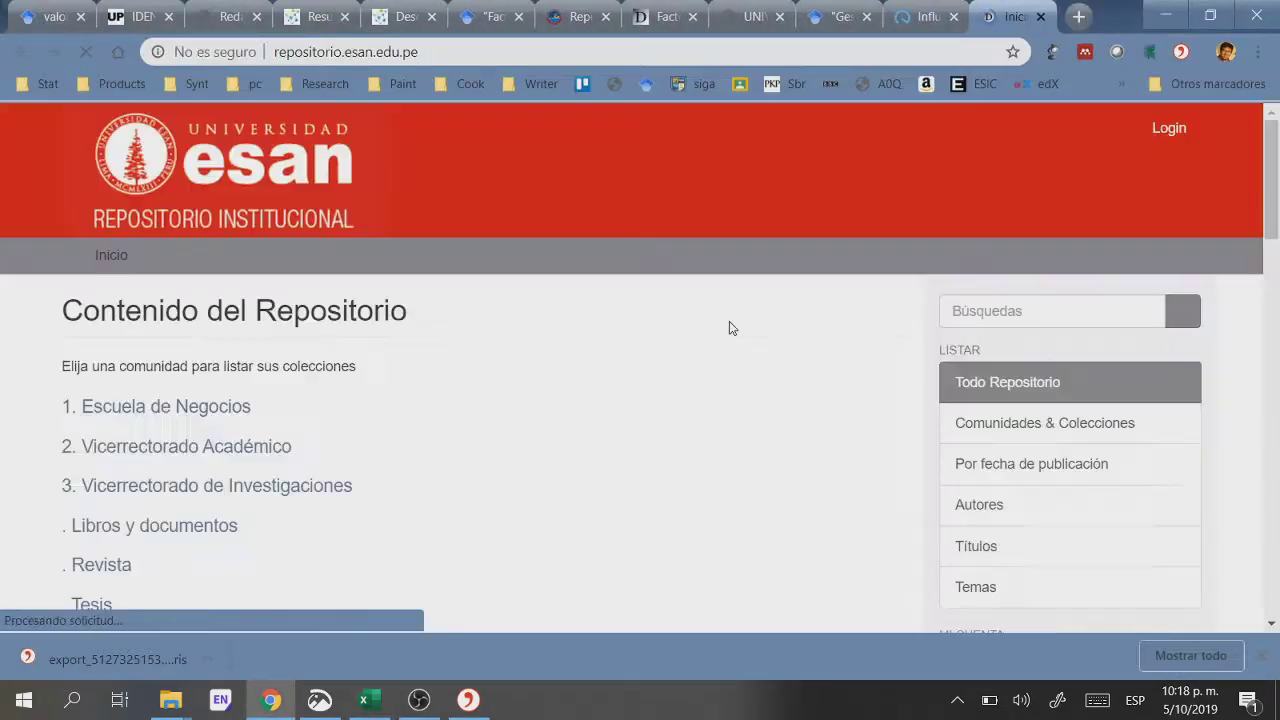
scroll(728, 362, down, 5)
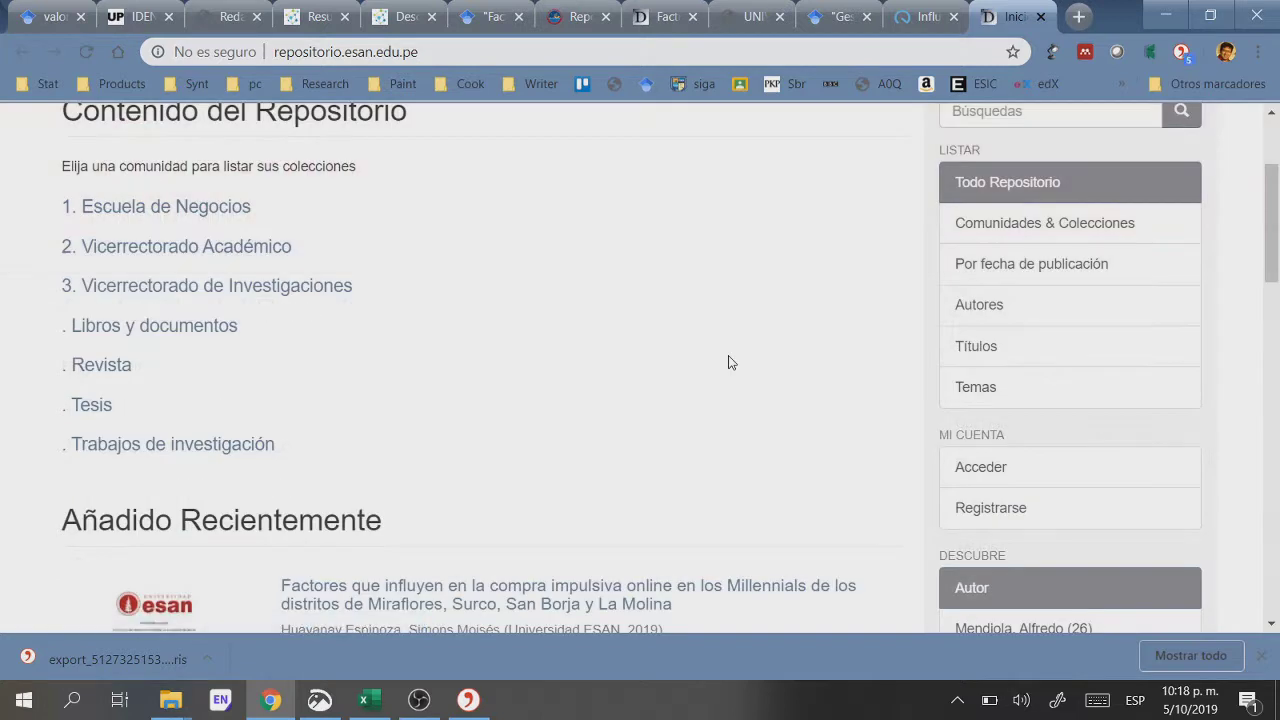
scroll(728, 362, down, 1)
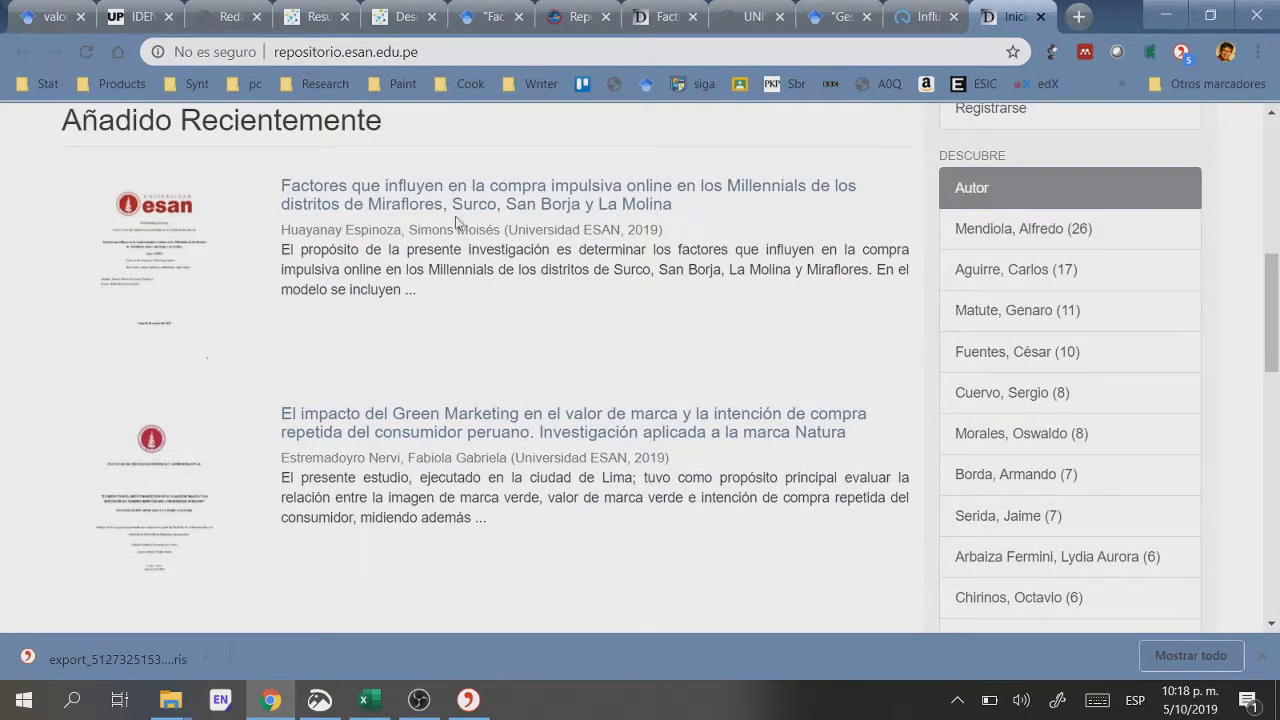
click(545, 202)
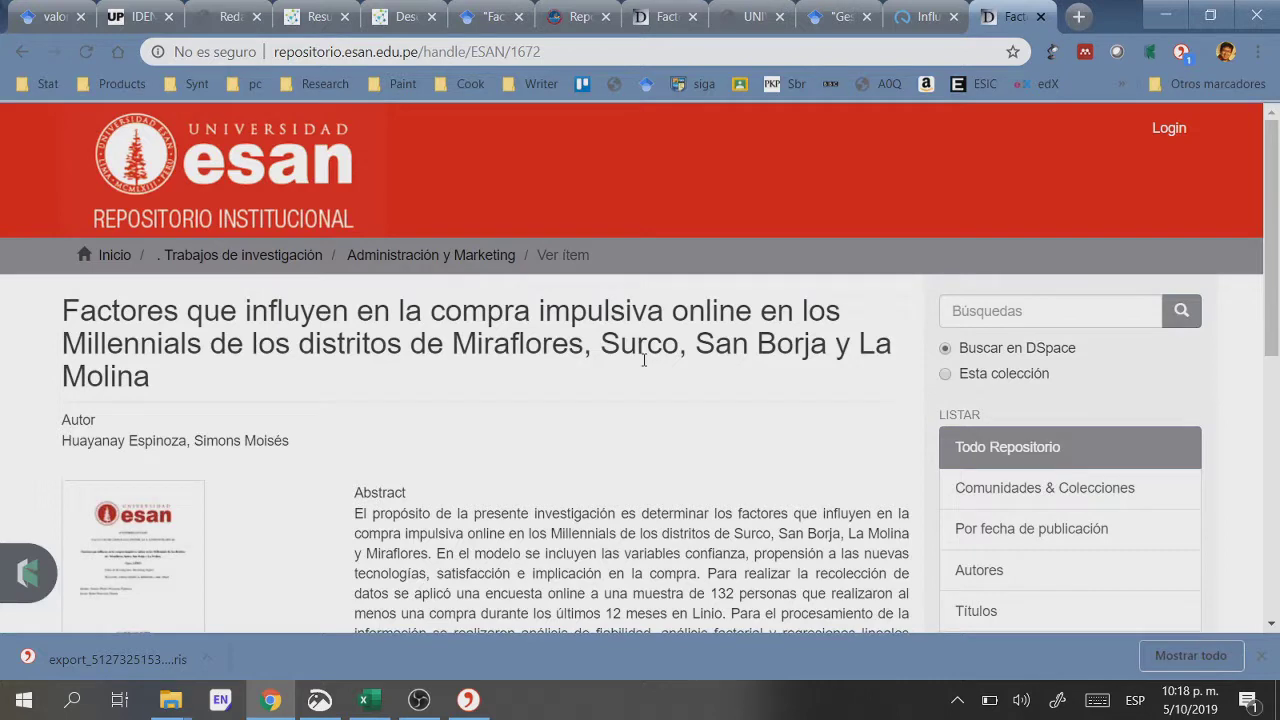
Step: Read through the thesis record's abstract and open its PDF, 2019_ADYFI_19-1_01_TI.pdf, in a separate tab
scroll(644, 360, down, 2)
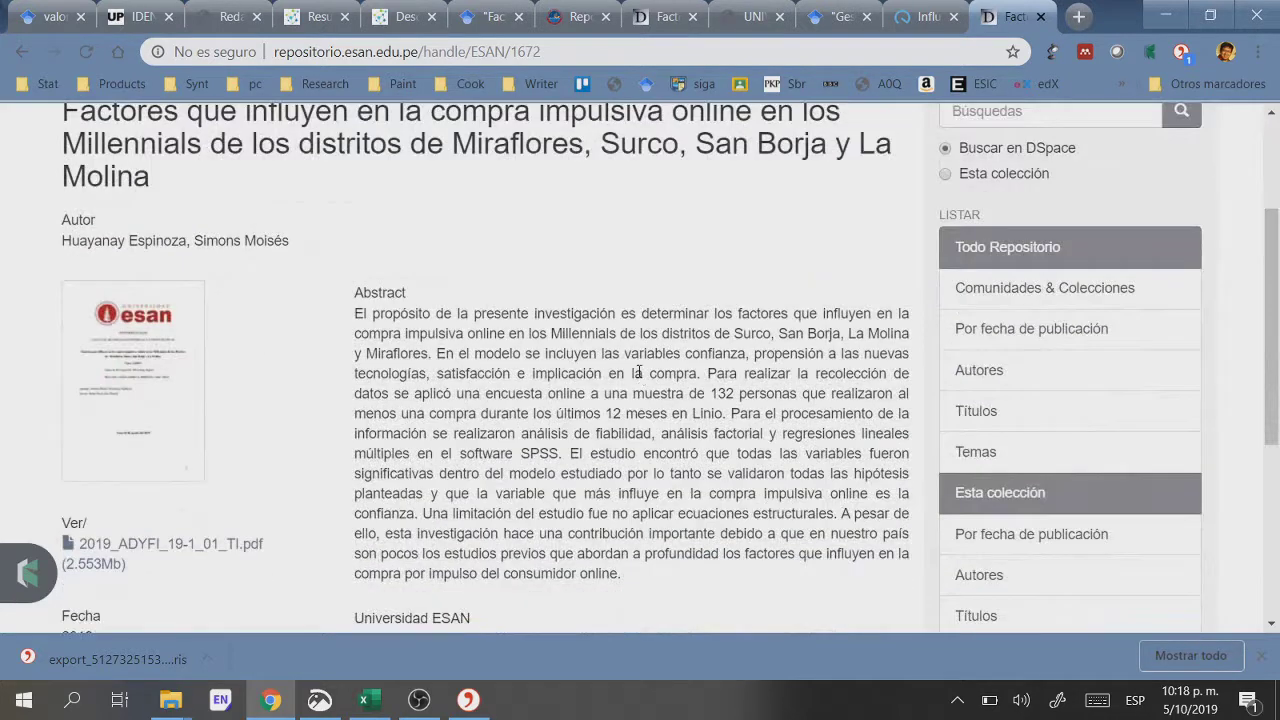
scroll(639, 371, down, 1)
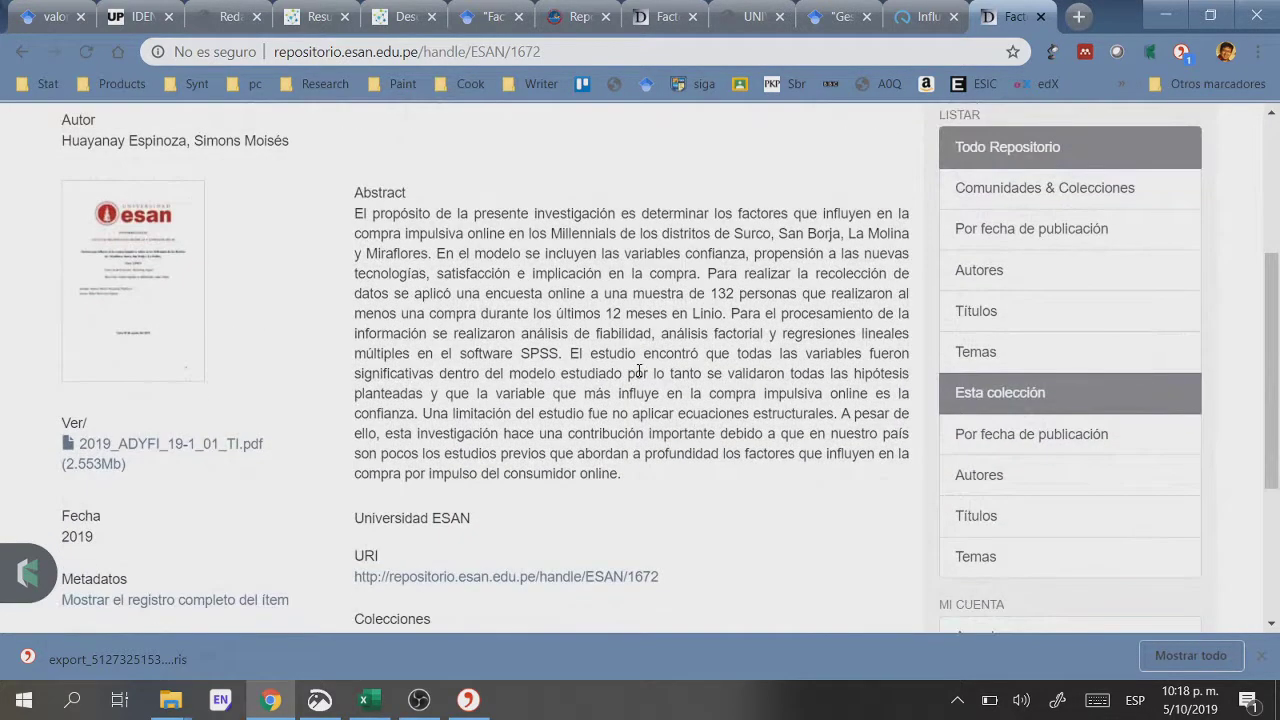
scroll(638, 372, down, 1)
right_click(208, 363)
click(208, 363)
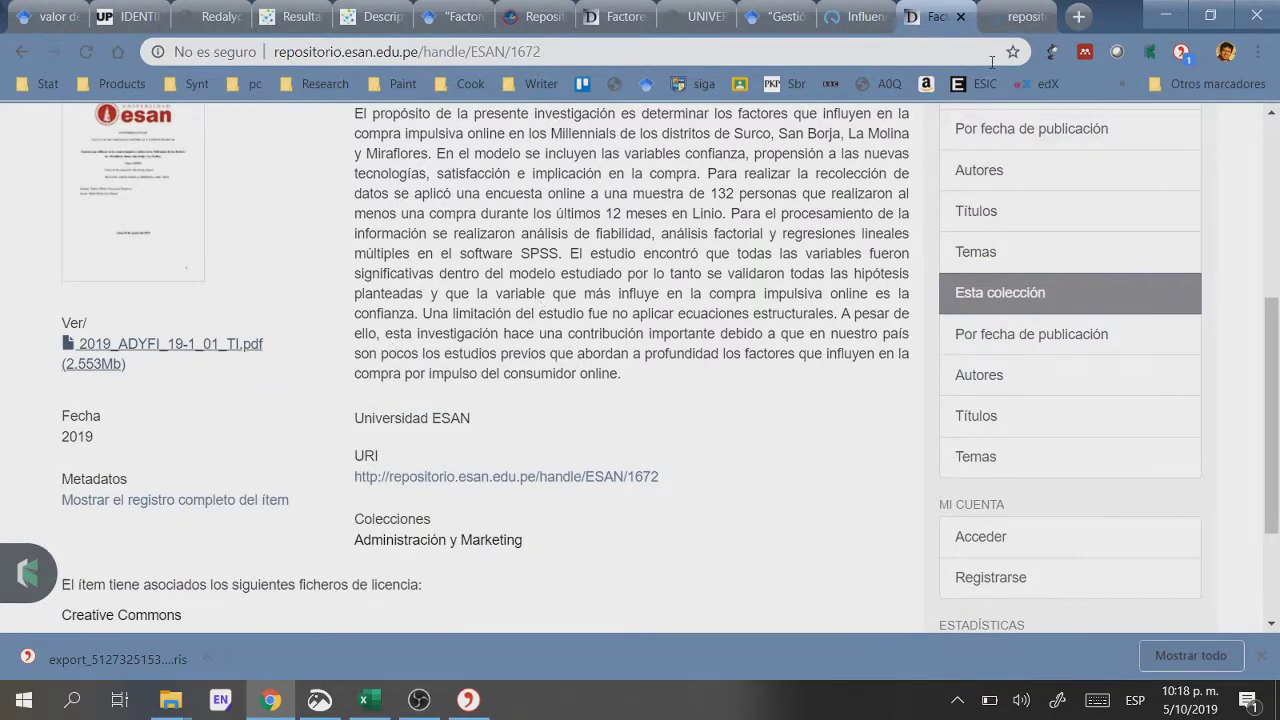
click(1005, 17)
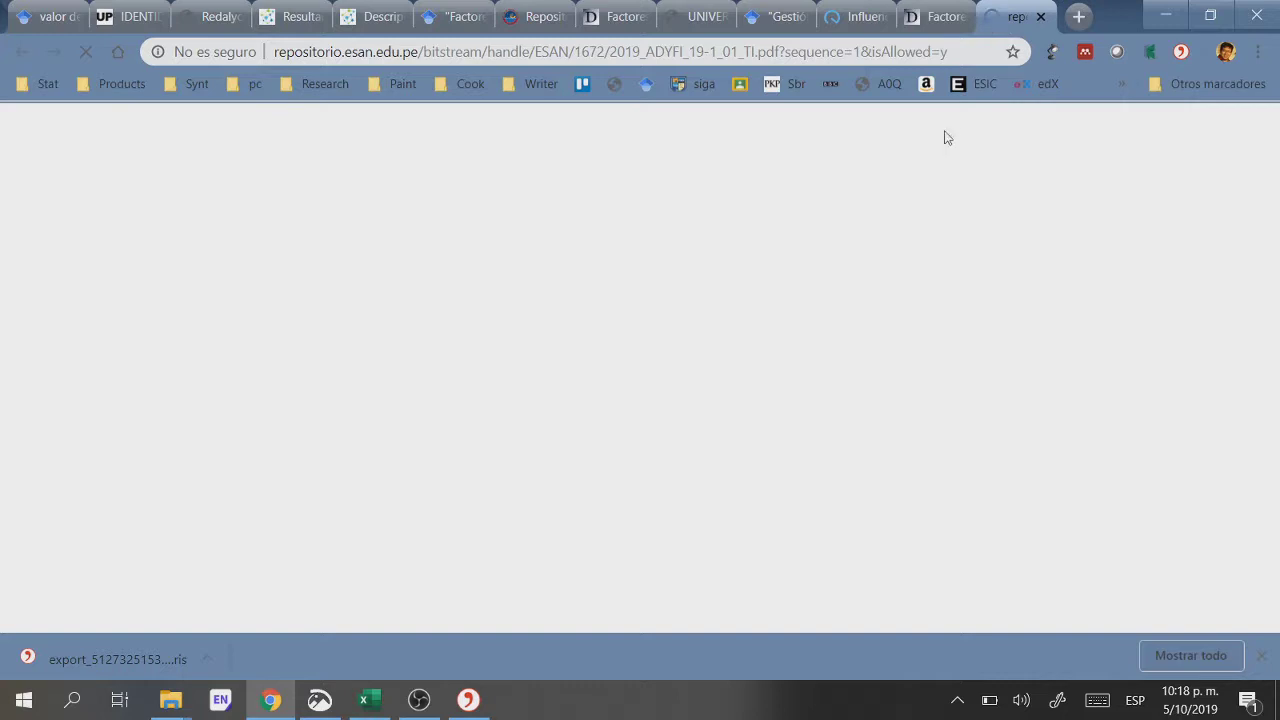
Step: Examine the whole ESAN thesis record for citation or reference export options and check on the loading PDF
click(935, 17)
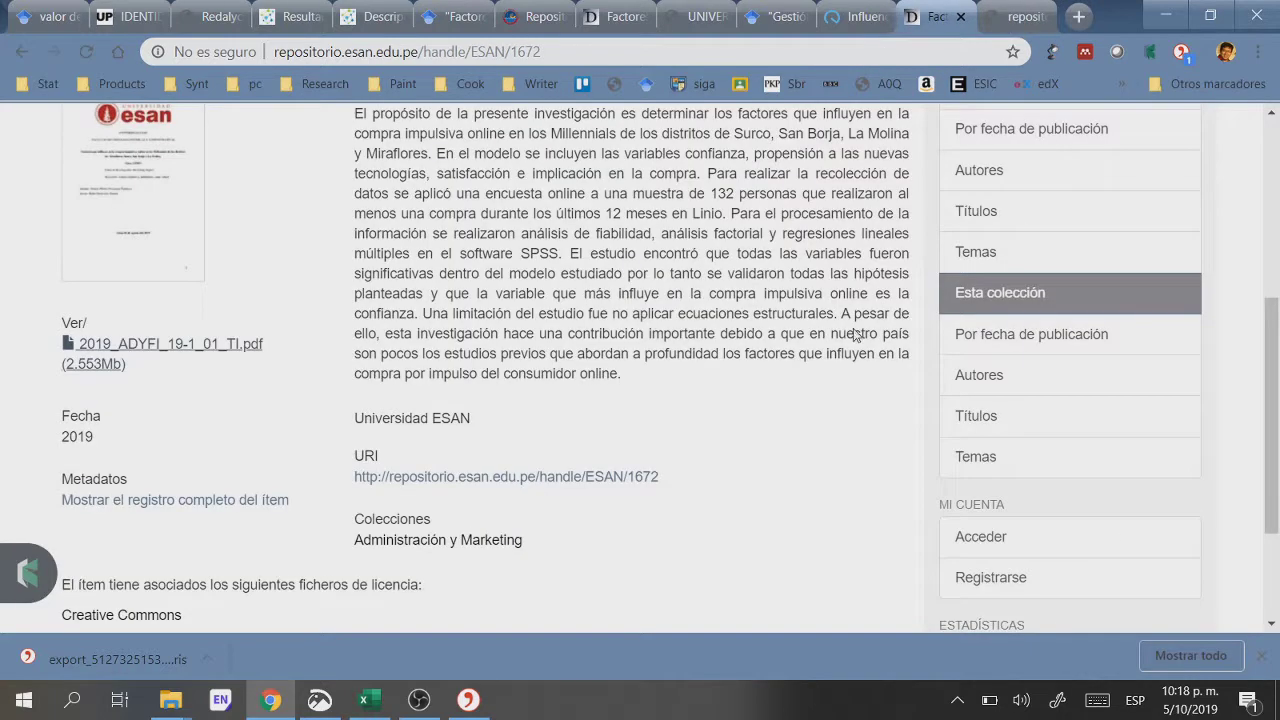
scroll(822, 395, down, 3)
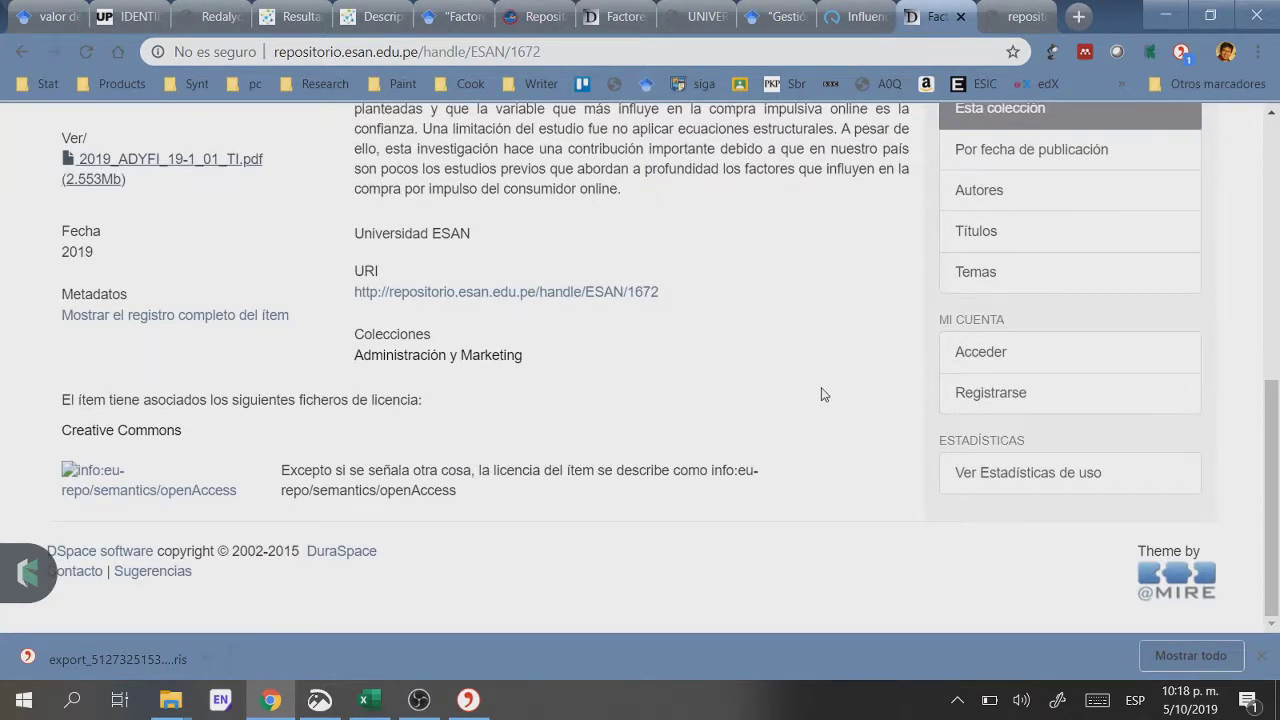
scroll(822, 395, up, 5)
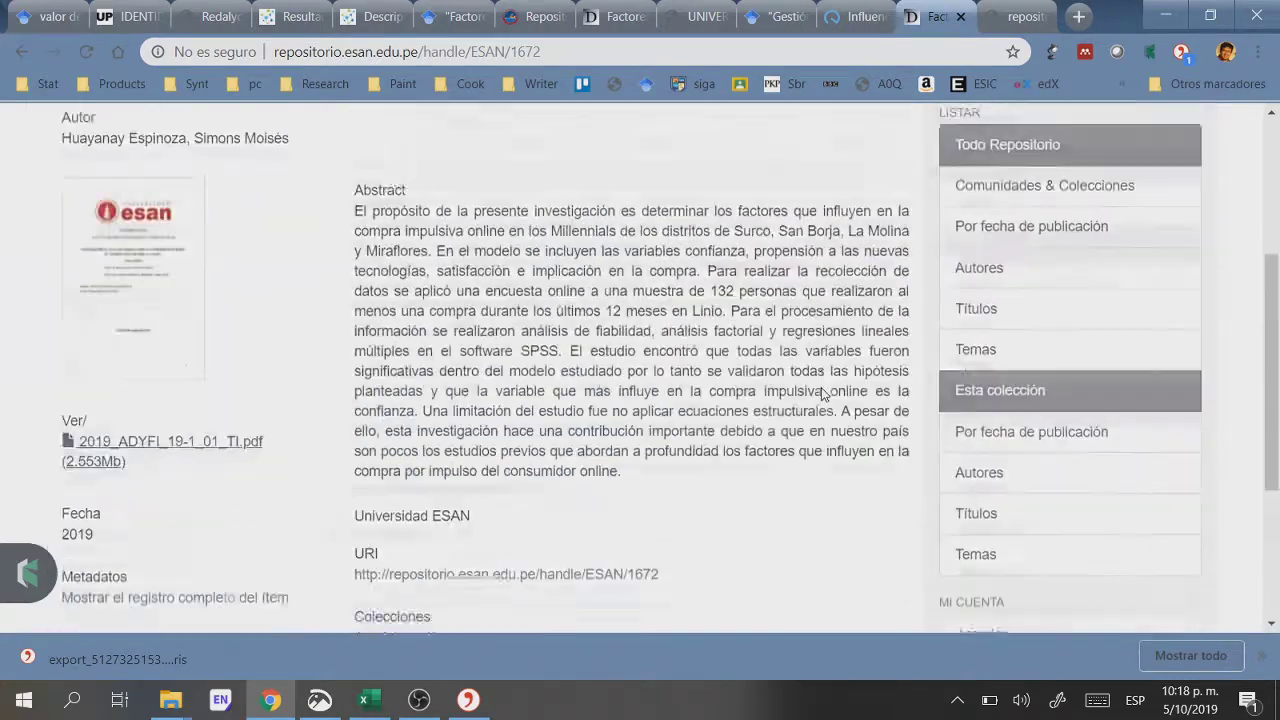
scroll(822, 395, down, 2)
scroll(822, 395, up, 3)
scroll(822, 392, down, 3)
scroll(822, 390, up, 2)
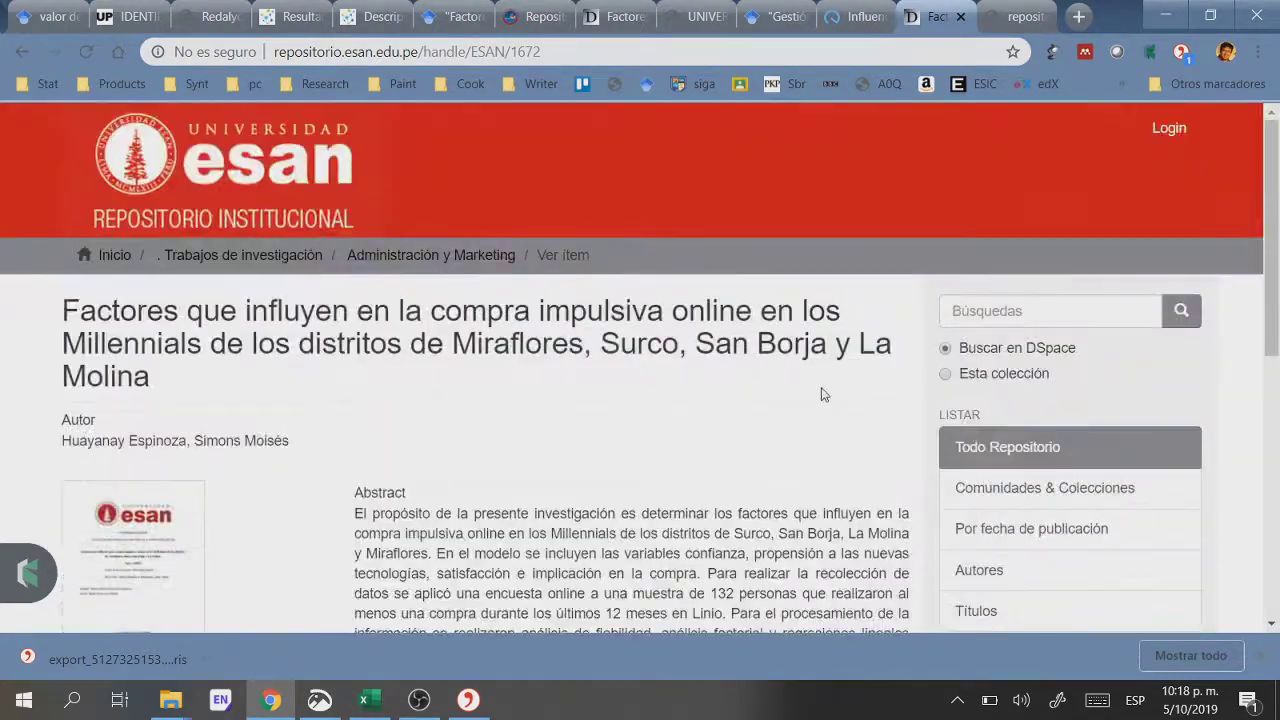
scroll(820, 394, down, 6)
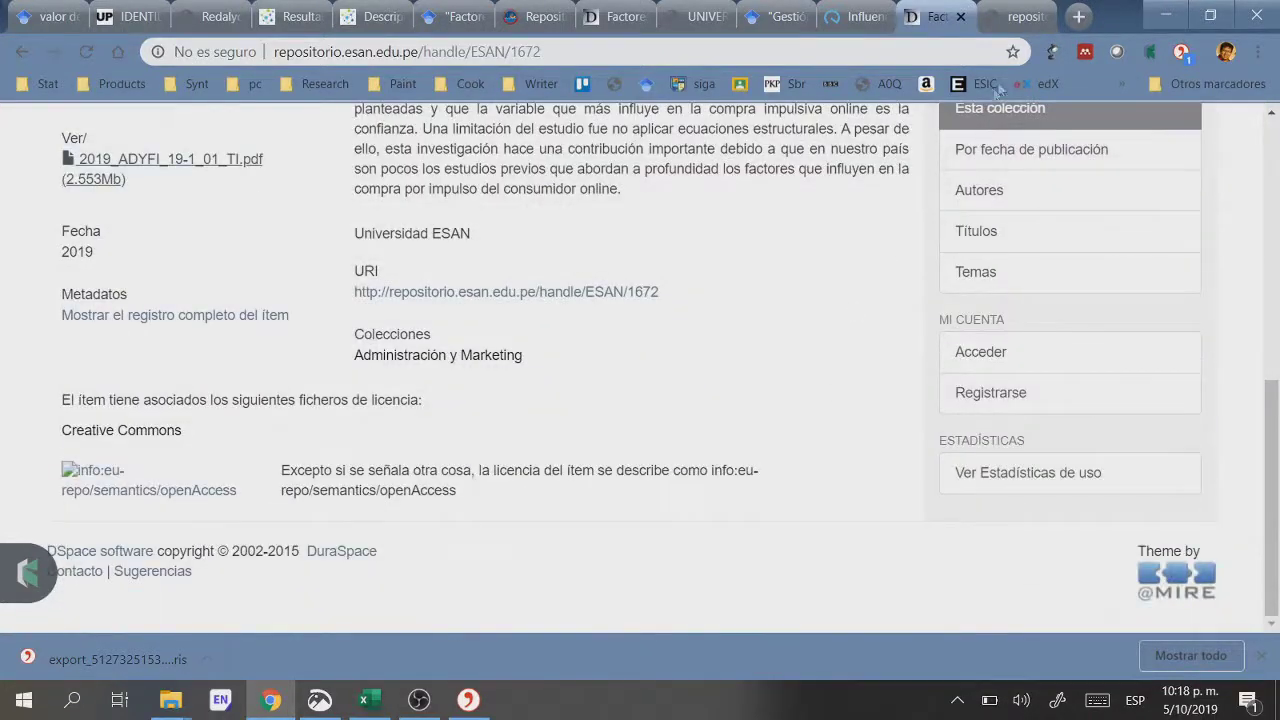
click(1015, 17)
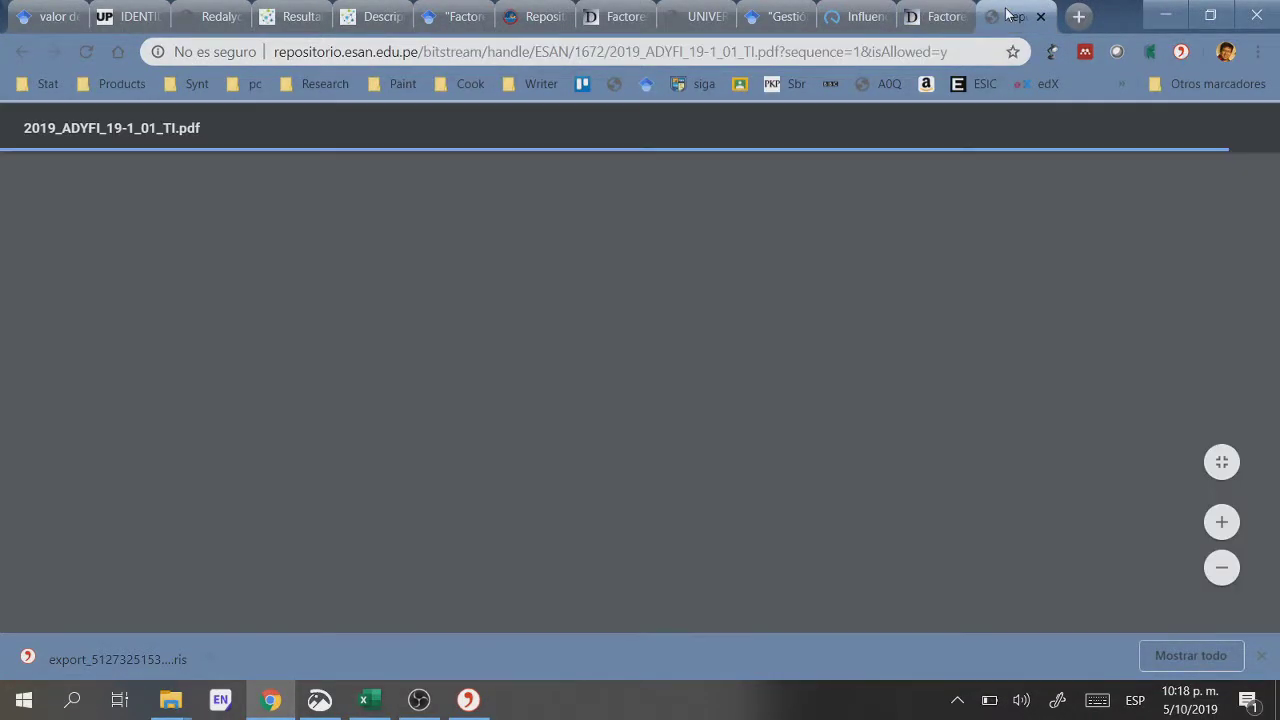
Step: Copy the thesis title up to "Millennials" from the ESAN record and search for it in Google Académico
click(1076, 20)
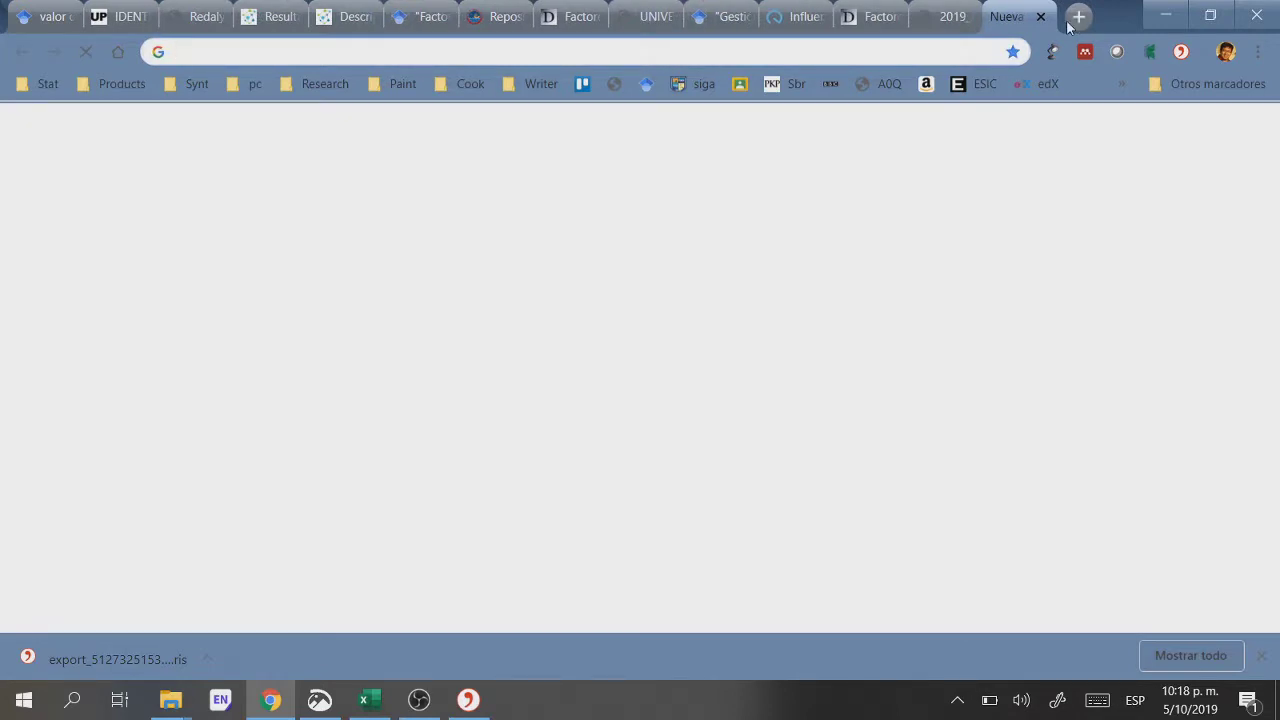
click(866, 17)
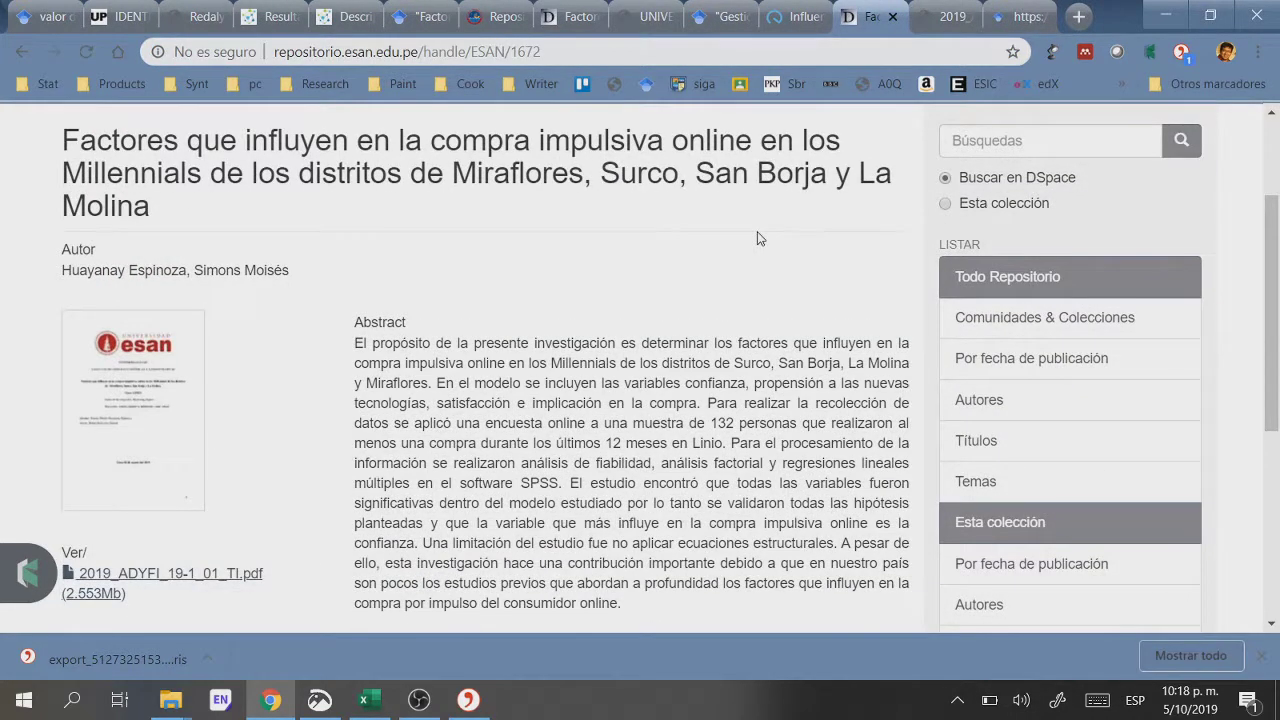
scroll(757, 238, up, 2)
drag(62, 310, 201, 357)
key(ctrl+c)
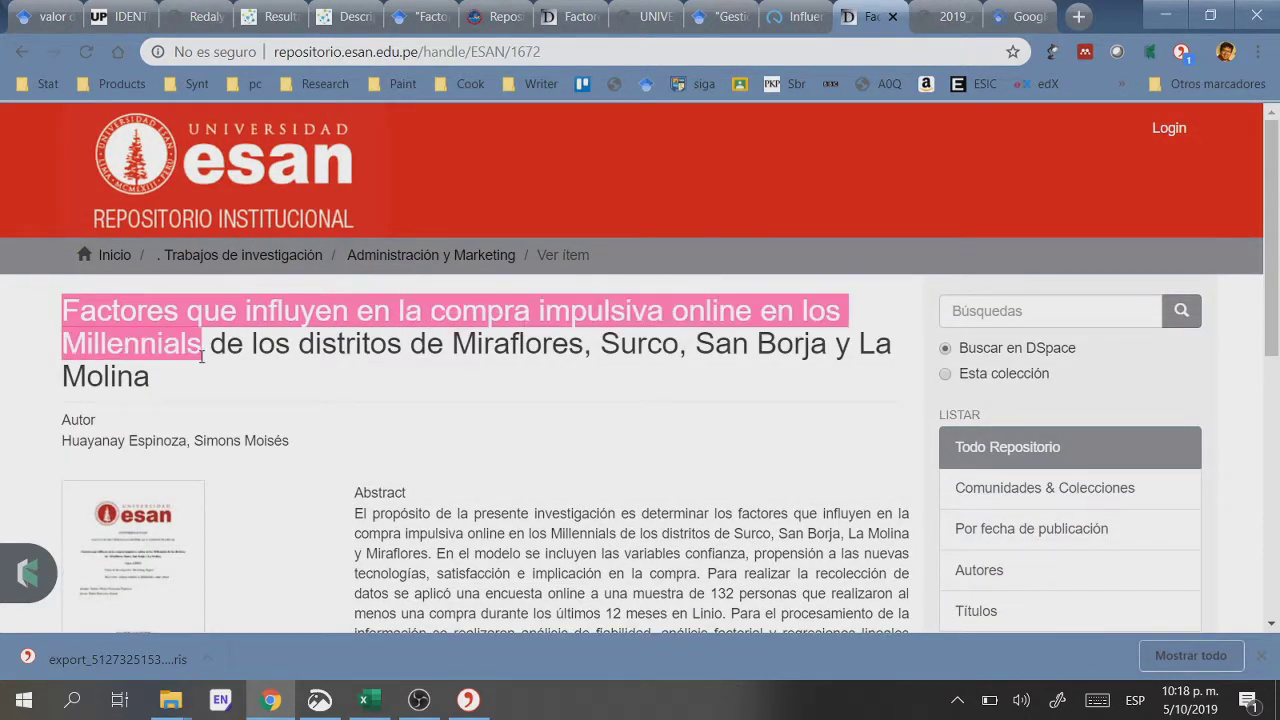
click(1018, 16)
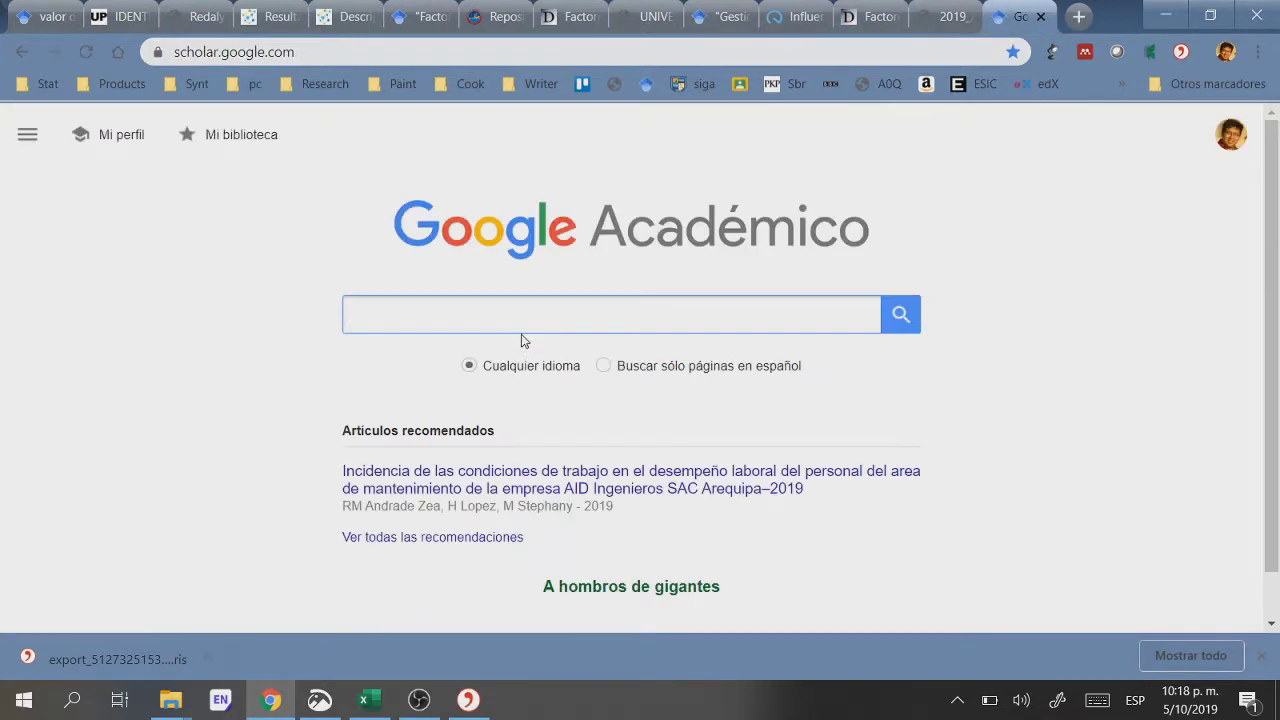
key(ctrl+v)
click(900, 314)
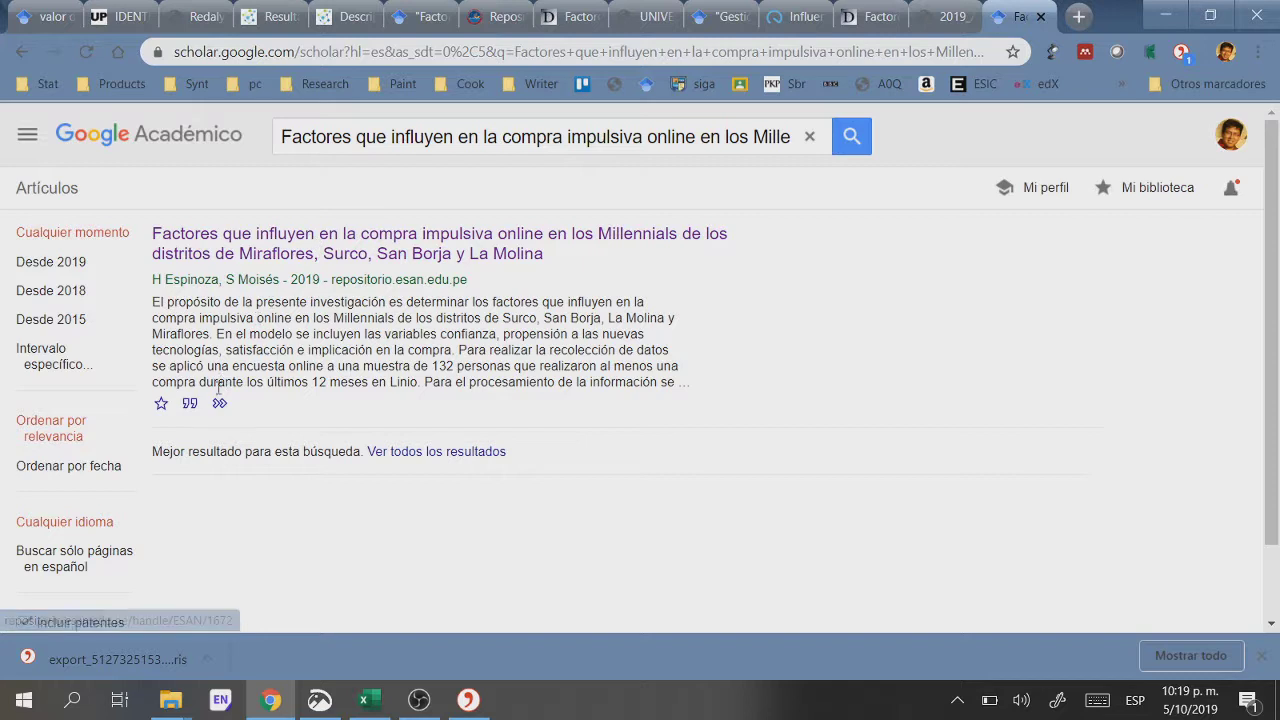
Step: Export the found thesis's citation in RefMan format and load the downloaded scholar (4).ris into Citavi's import window
click(190, 405)
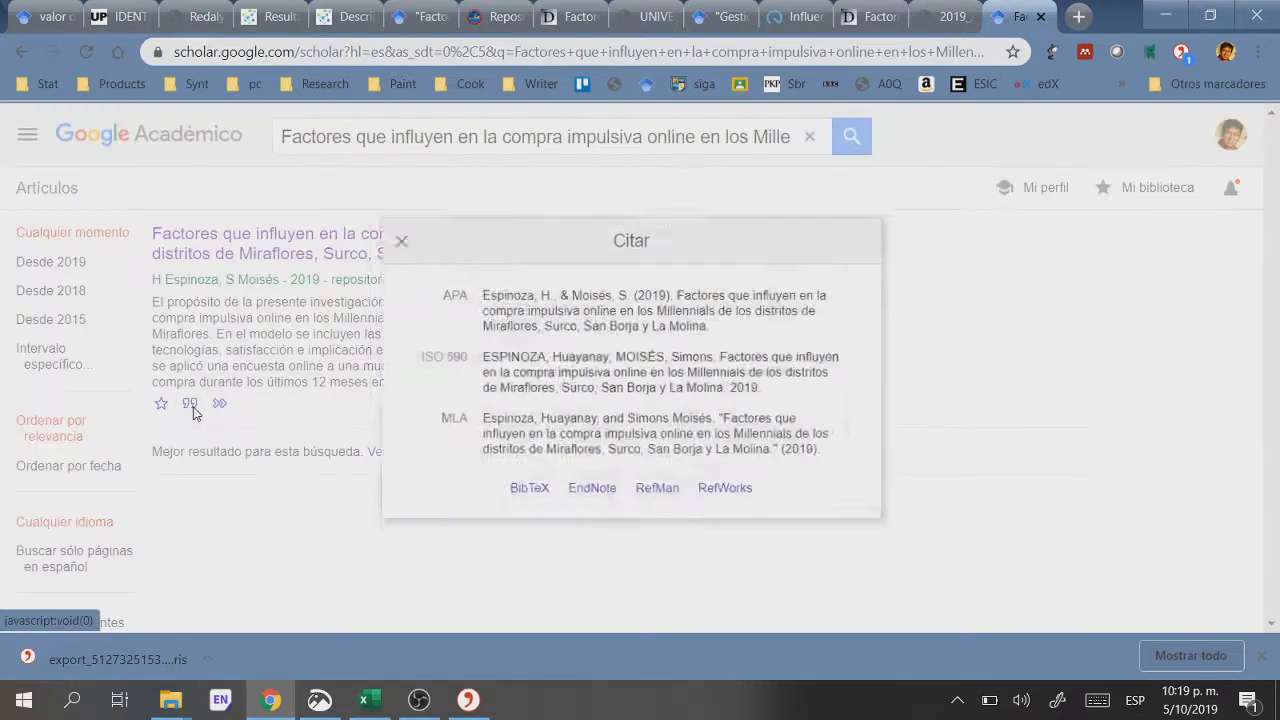
click(658, 494)
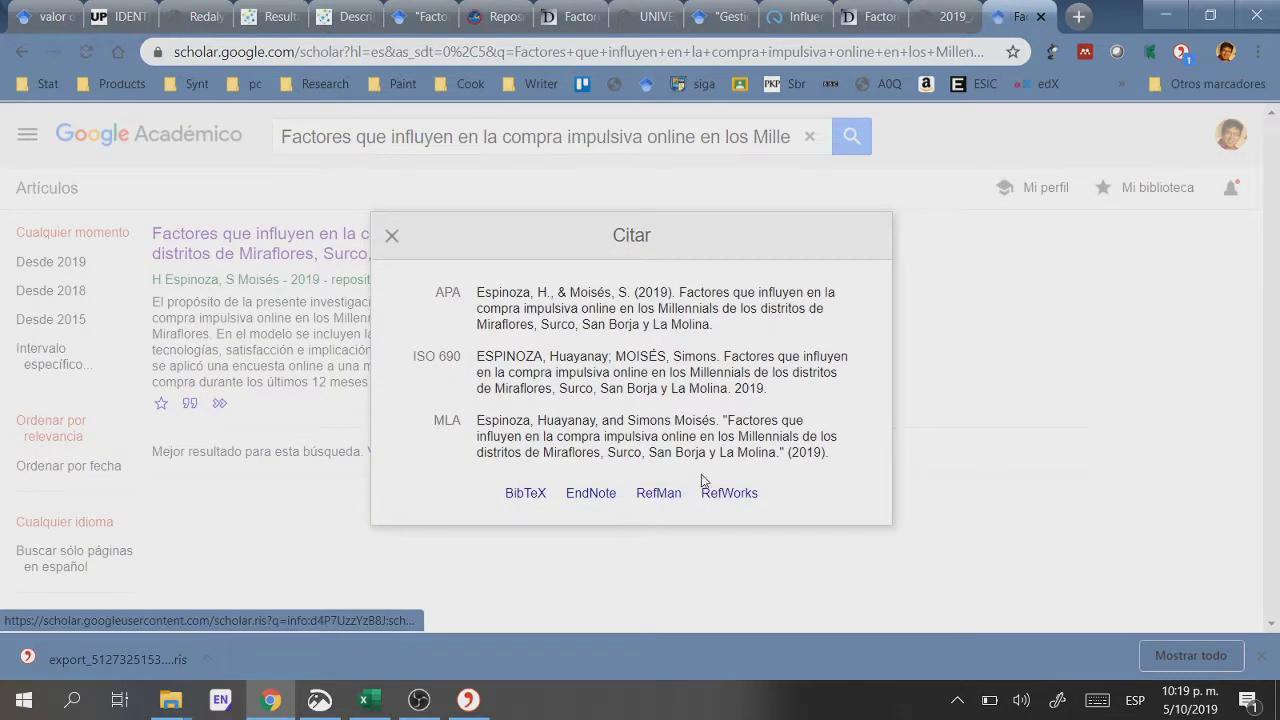
click(94, 660)
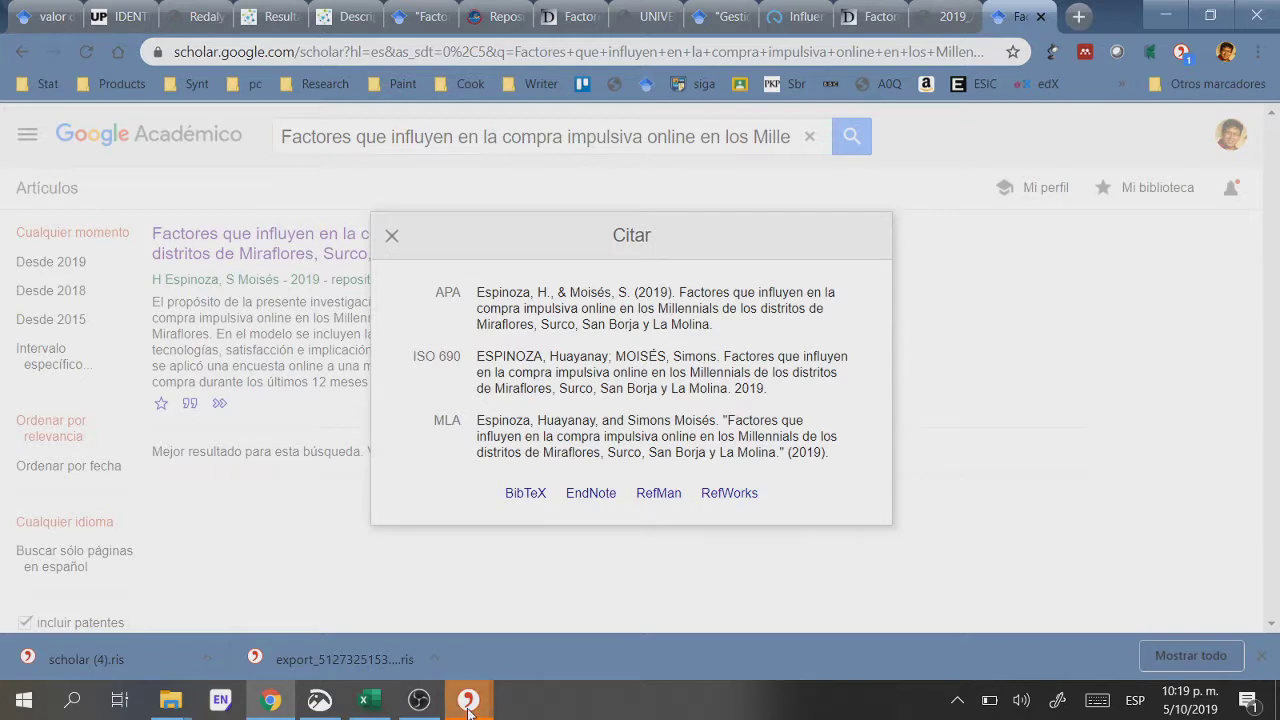
mouse_move(469, 705)
click(550, 658)
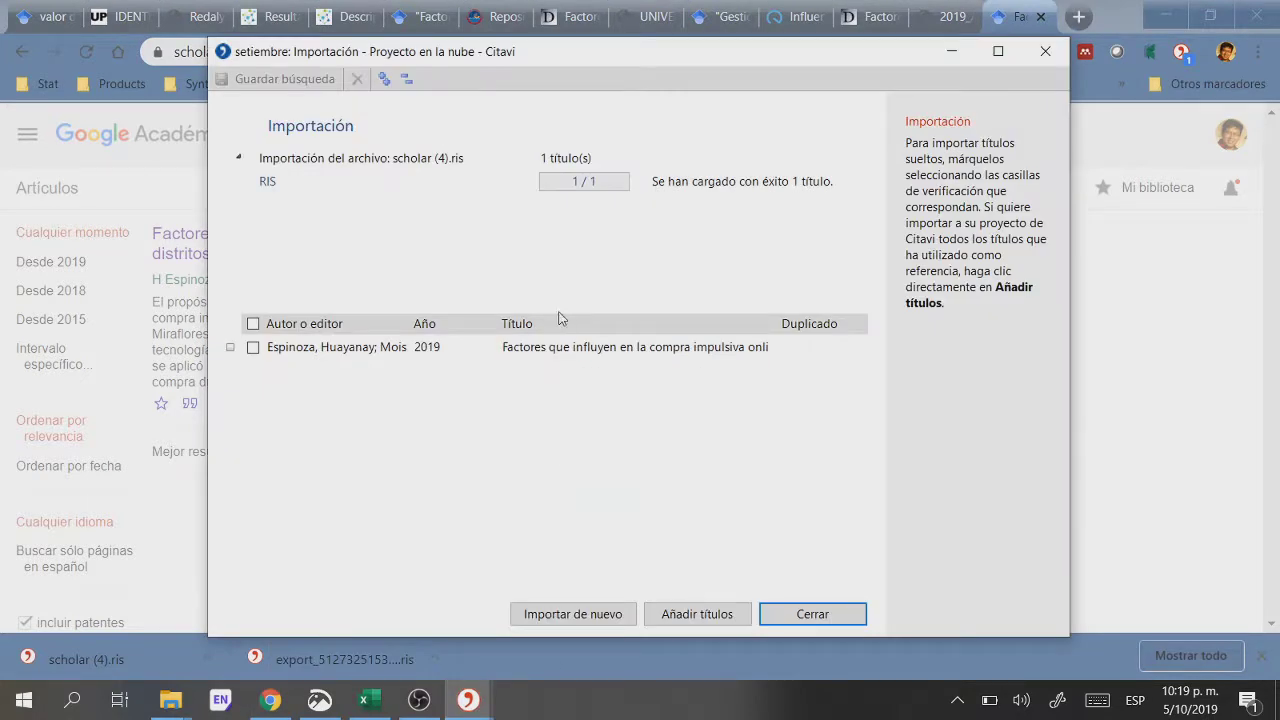
Step: Add the loaded impulse-buying title to the Citavi project and view its record in Citavi
click(260, 340)
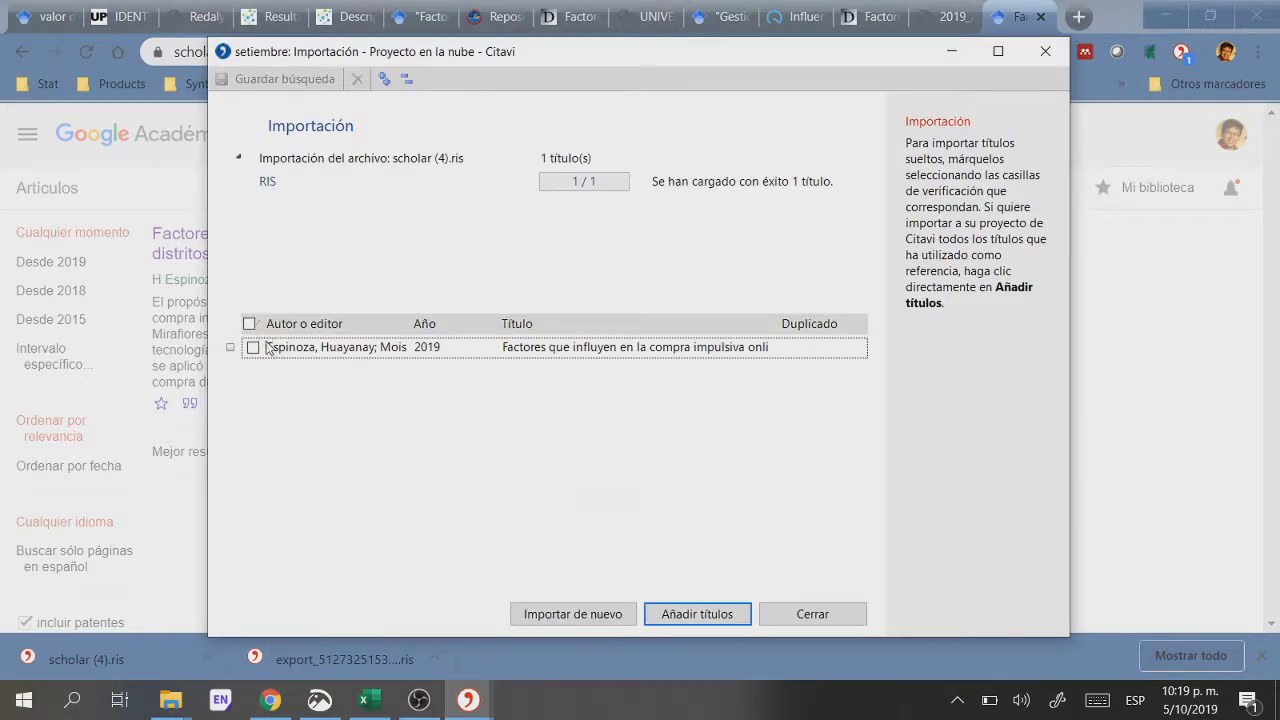
click(693, 614)
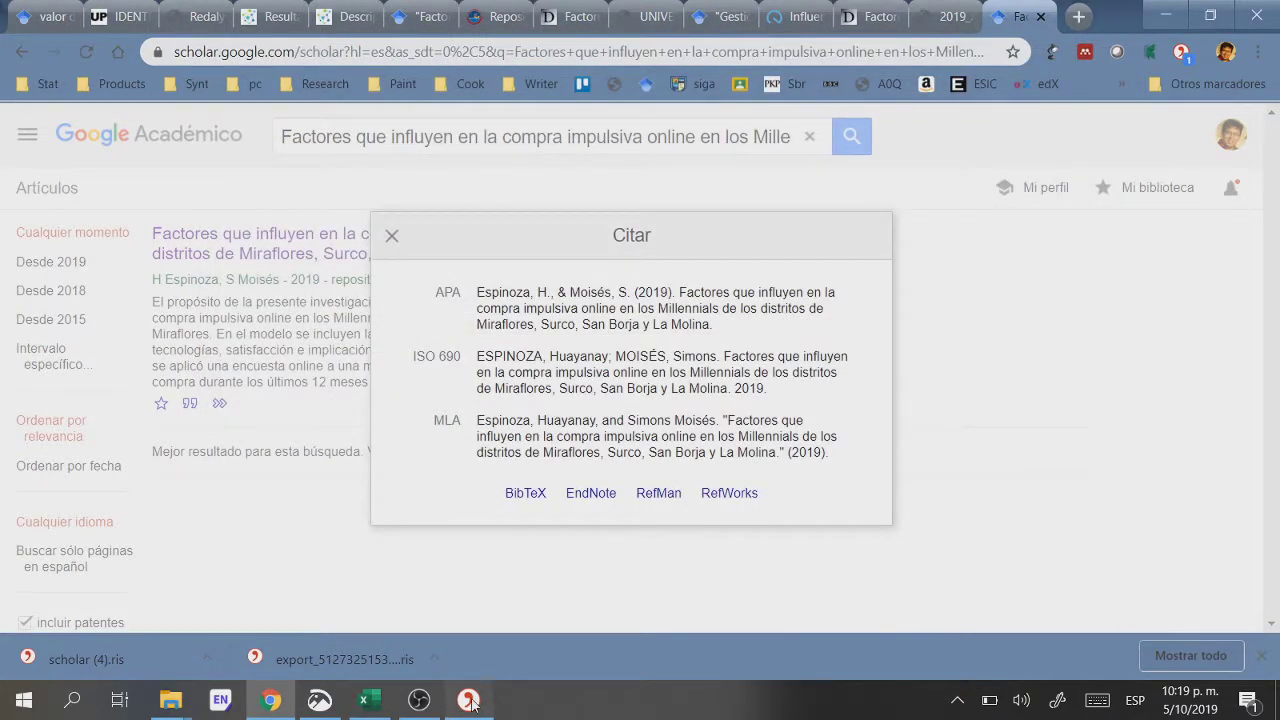
click(472, 703)
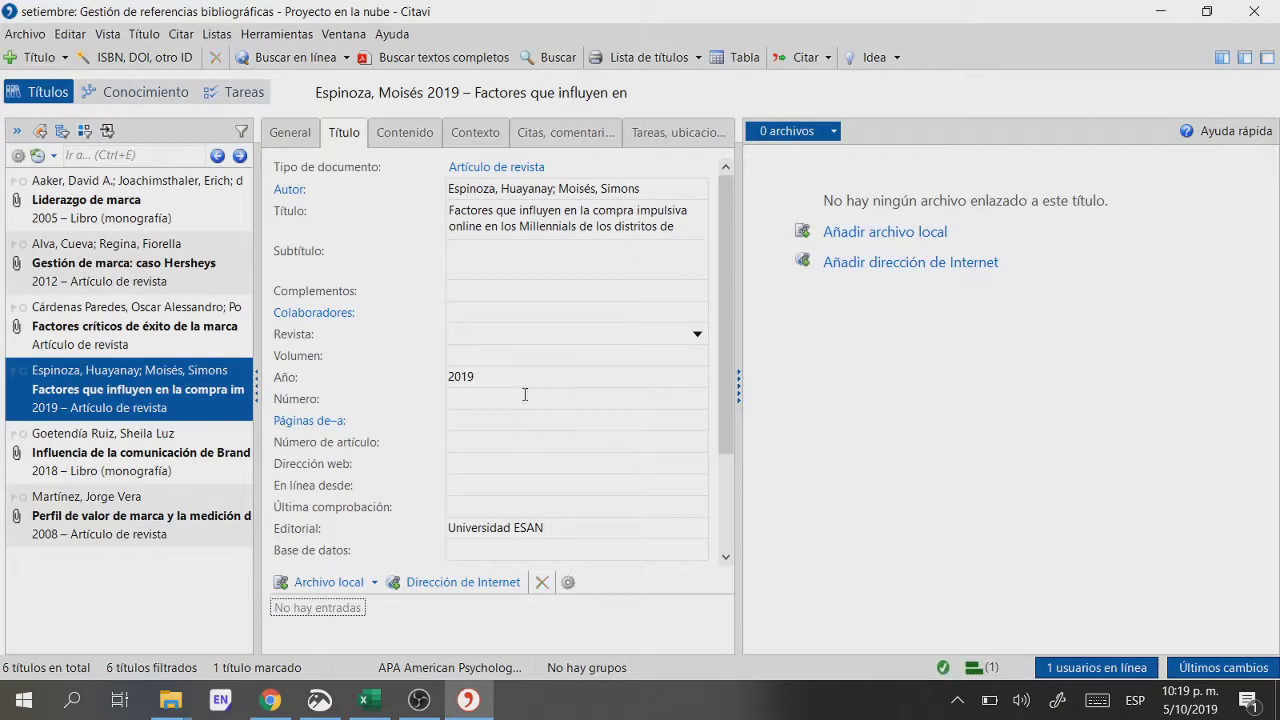
Step: Return to the browser, close the citation window, and look at the cover page of the ESAN thesis PDF
click(270, 700)
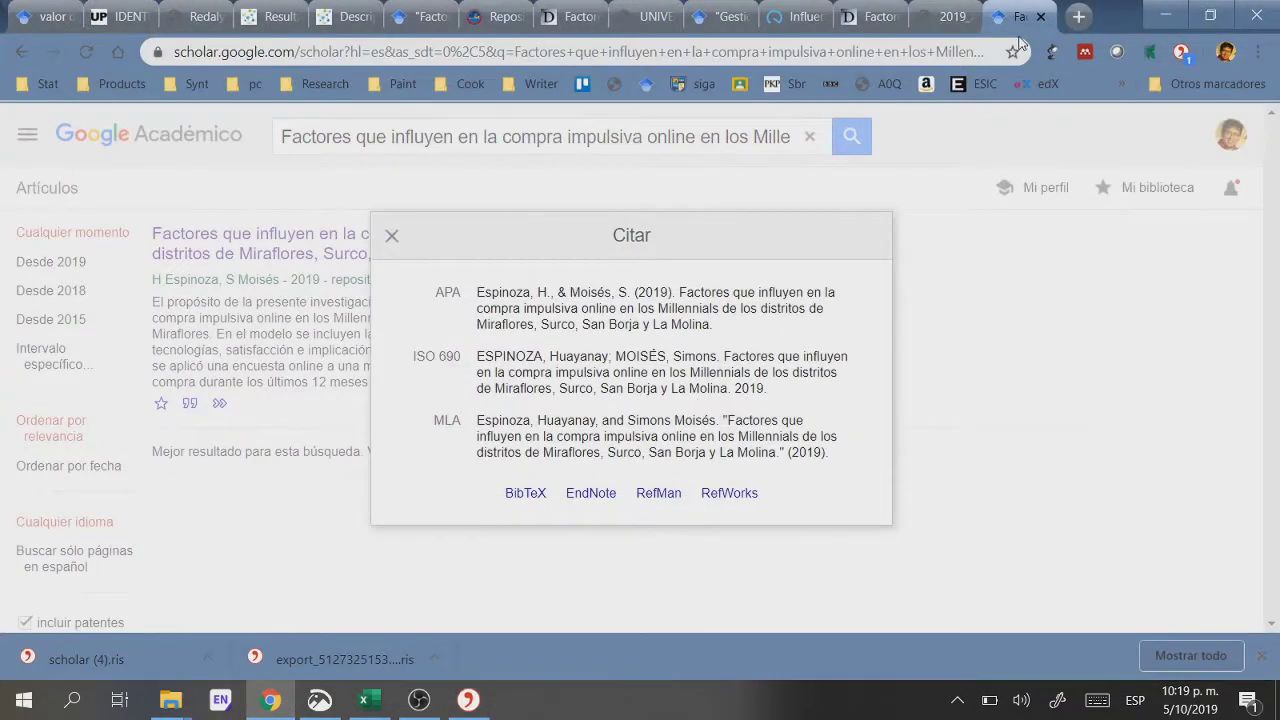
click(391, 235)
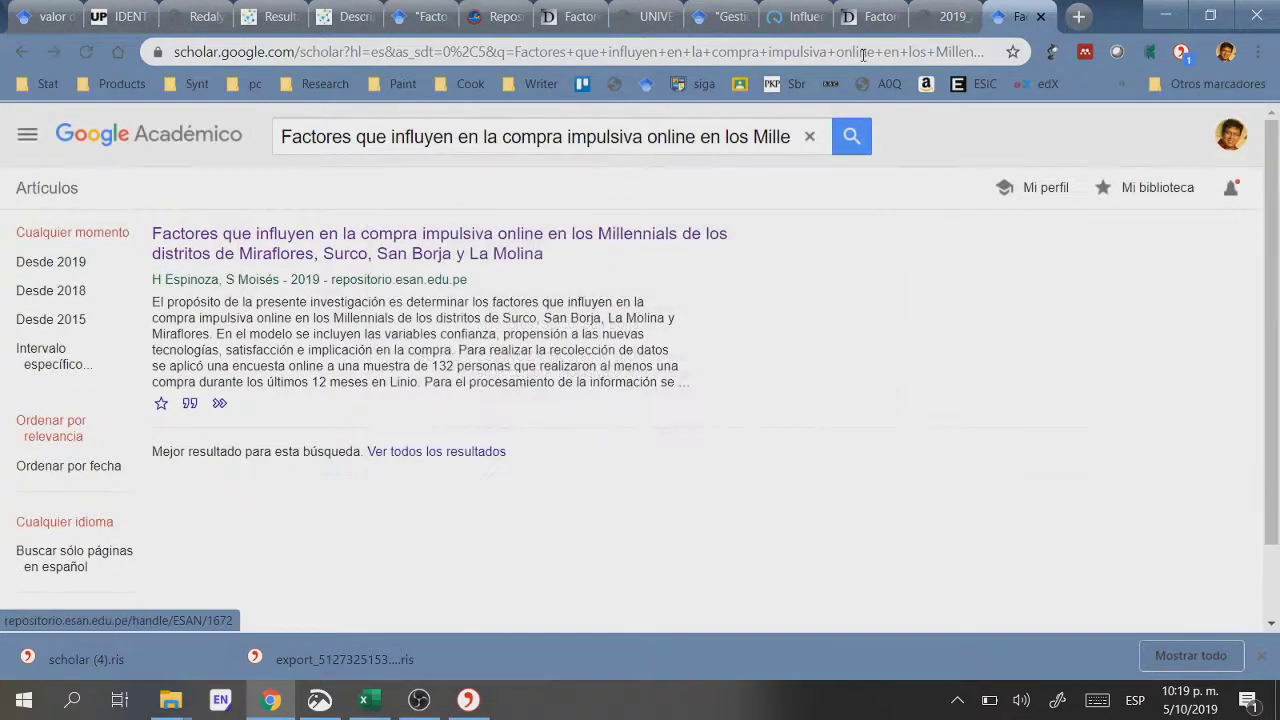
click(925, 23)
scroll(965, 235, down, 3)
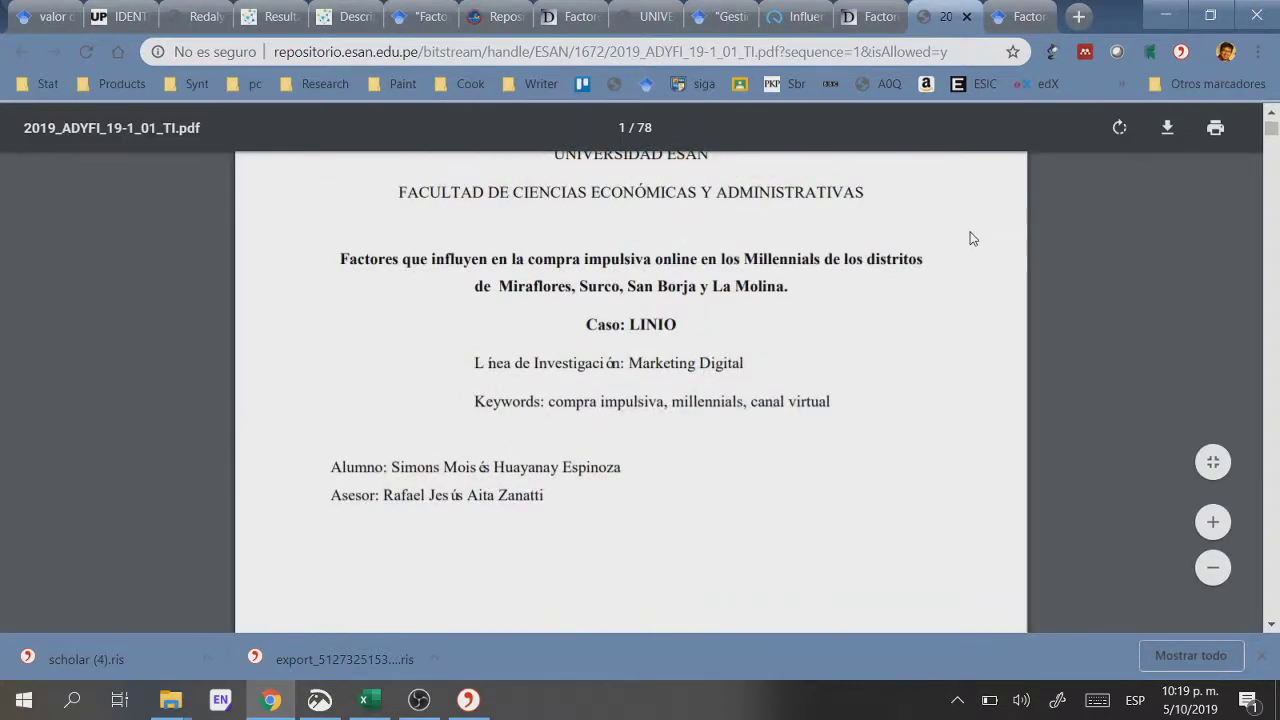
scroll(941, 236, up, 3)
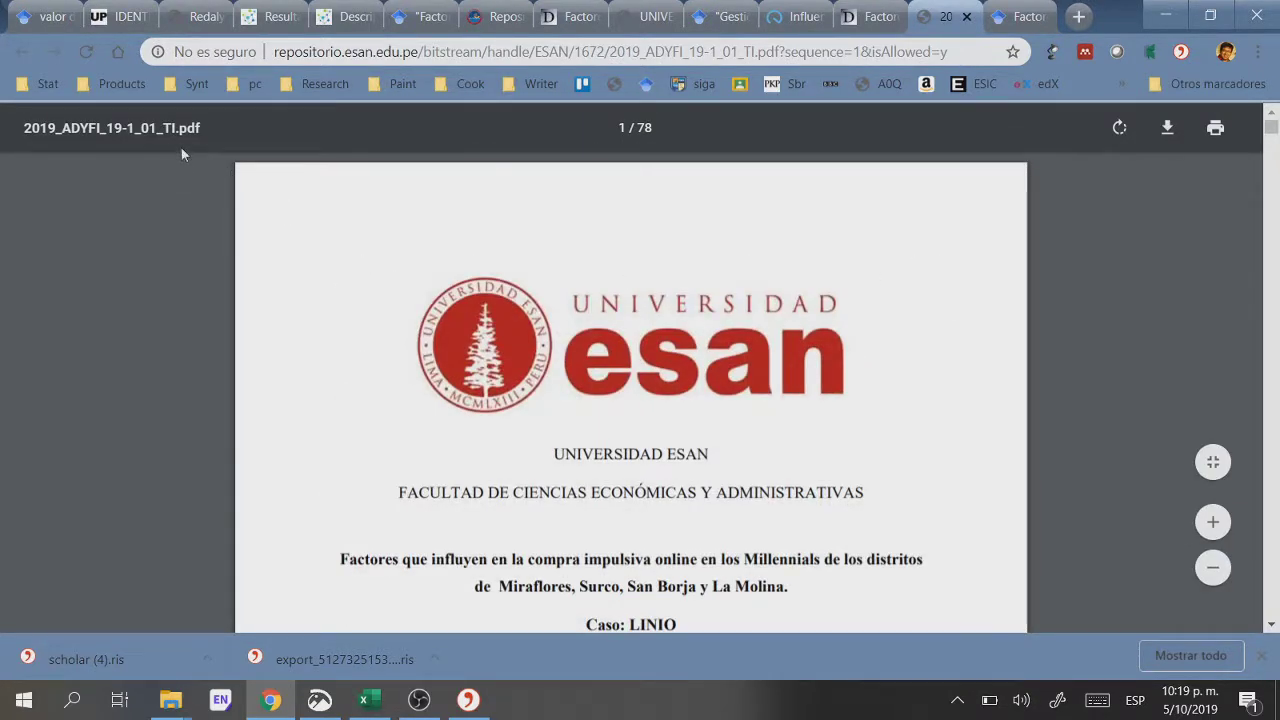
Step: Switch to Citavi and attach the local file 2019_ADYFI_19-1_01_TI from Descargas to the impulse-buying thesis title
click(468, 699)
click(326, 582)
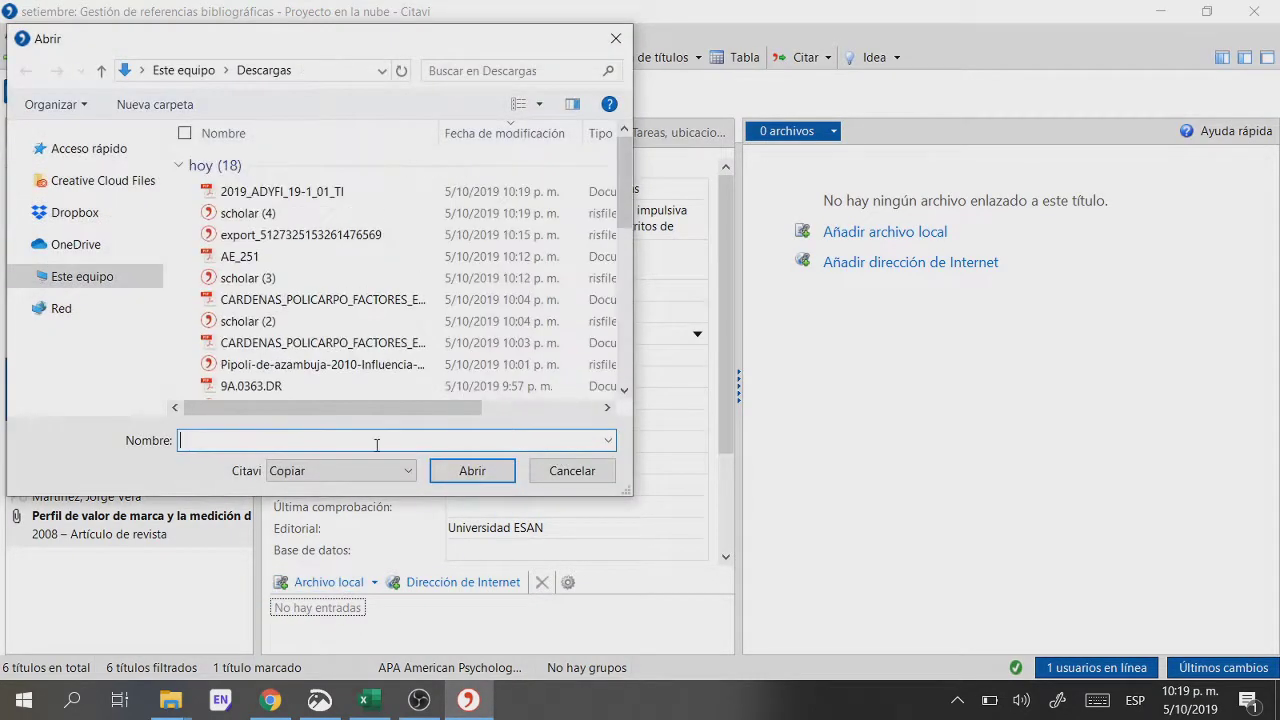
double_click(358, 194)
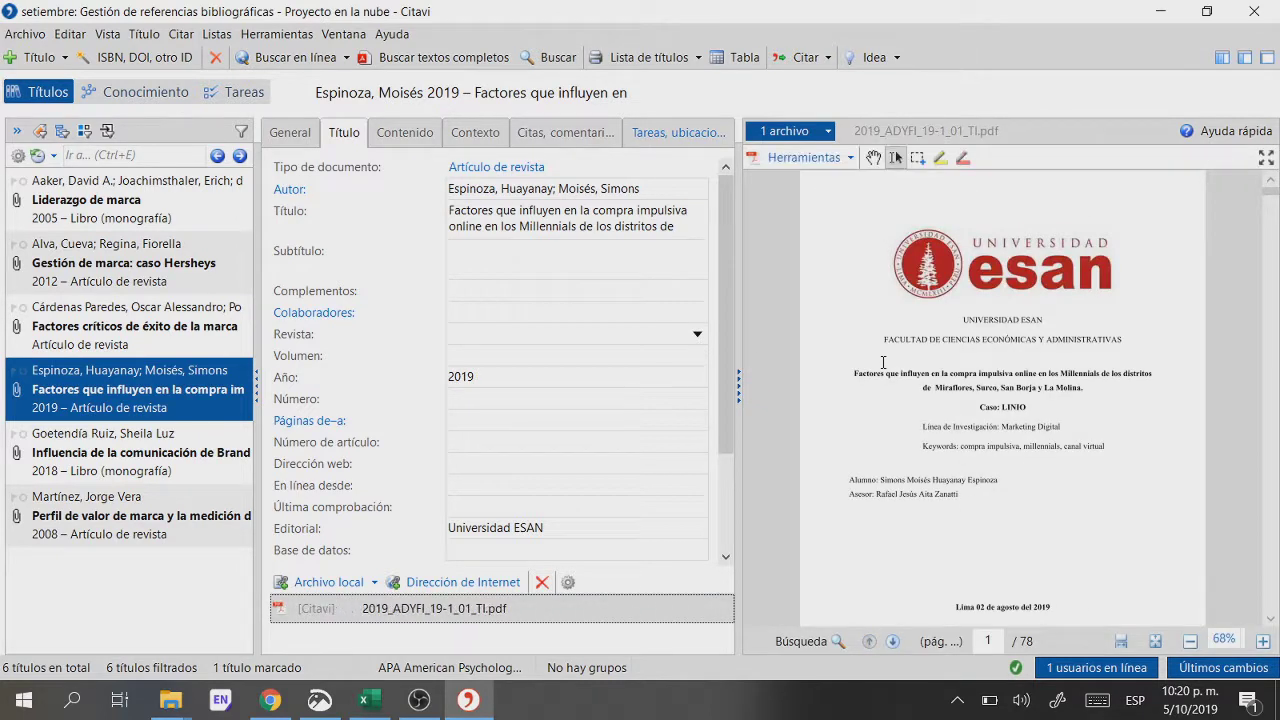
Step: Look through the attached thesis PDF's cover, index and table list, both in the enlarged reading view and beside the record
scroll(927, 358, down, 5)
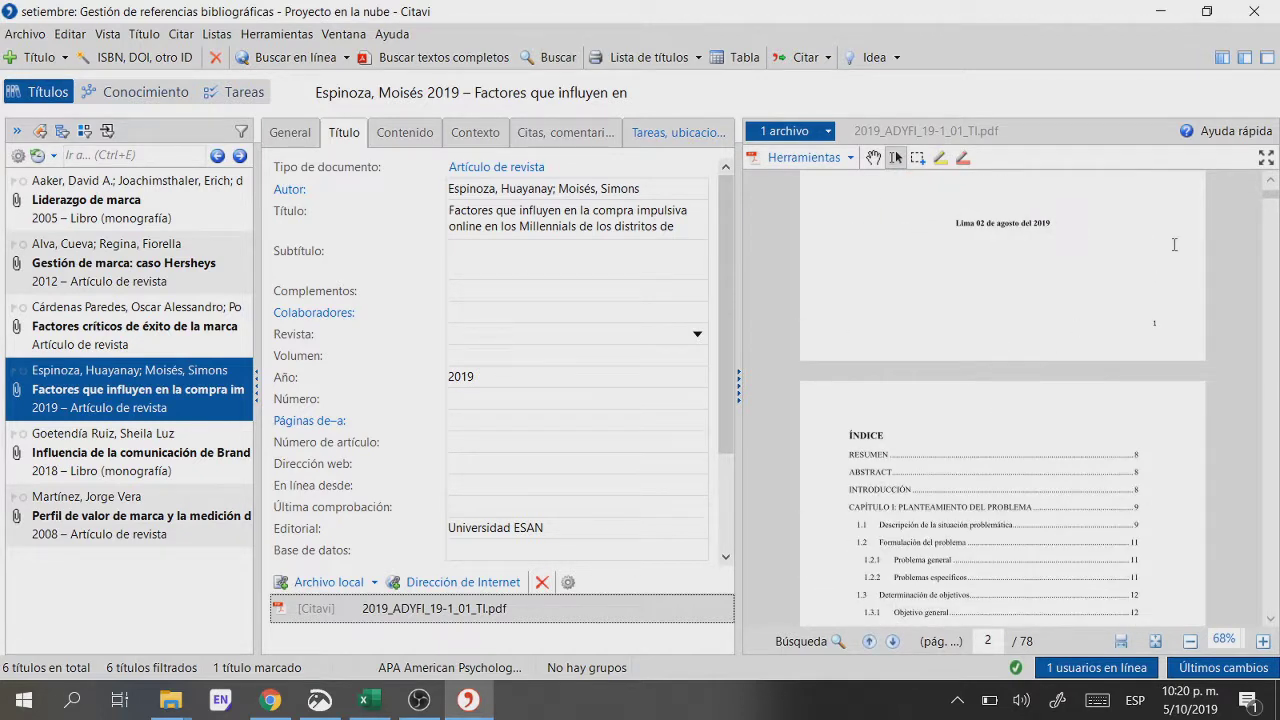
click(1266, 157)
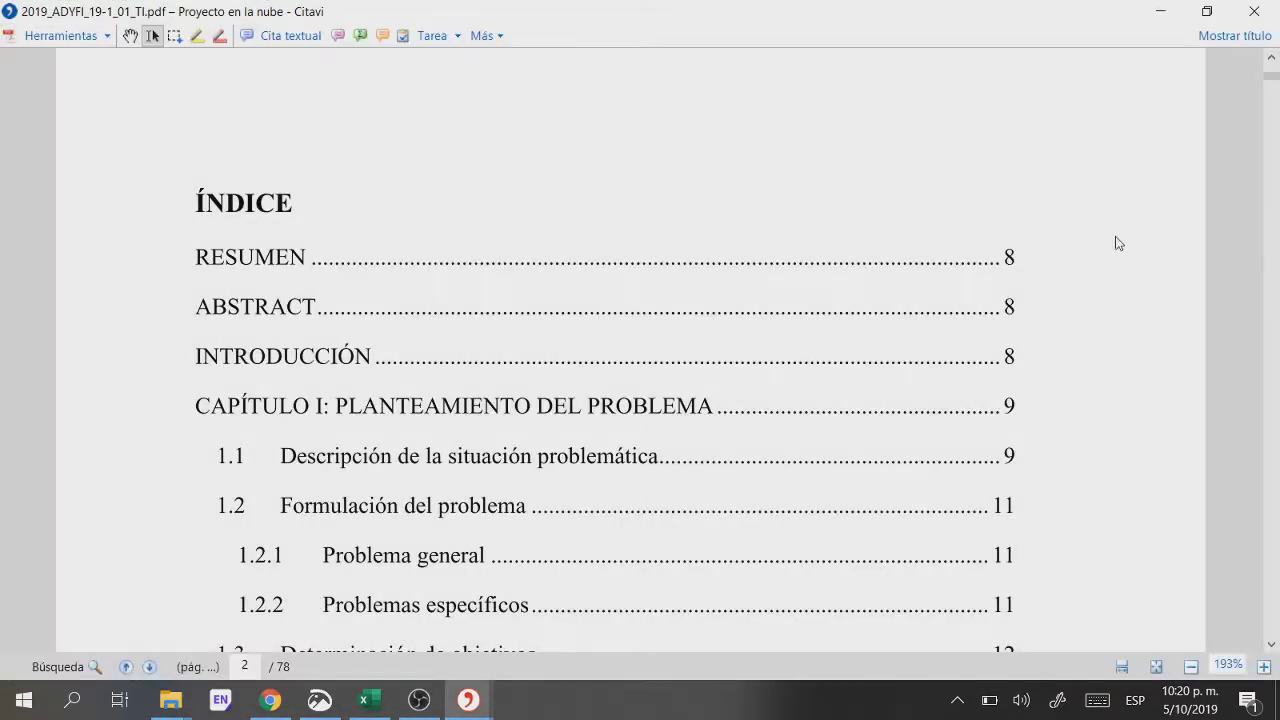
scroll(1118, 243, down, 15)
scroll(1015, 332, down, 15)
scroll(967, 328, down, 15)
scroll(951, 344, down, 15)
scroll(946, 330, down, 15)
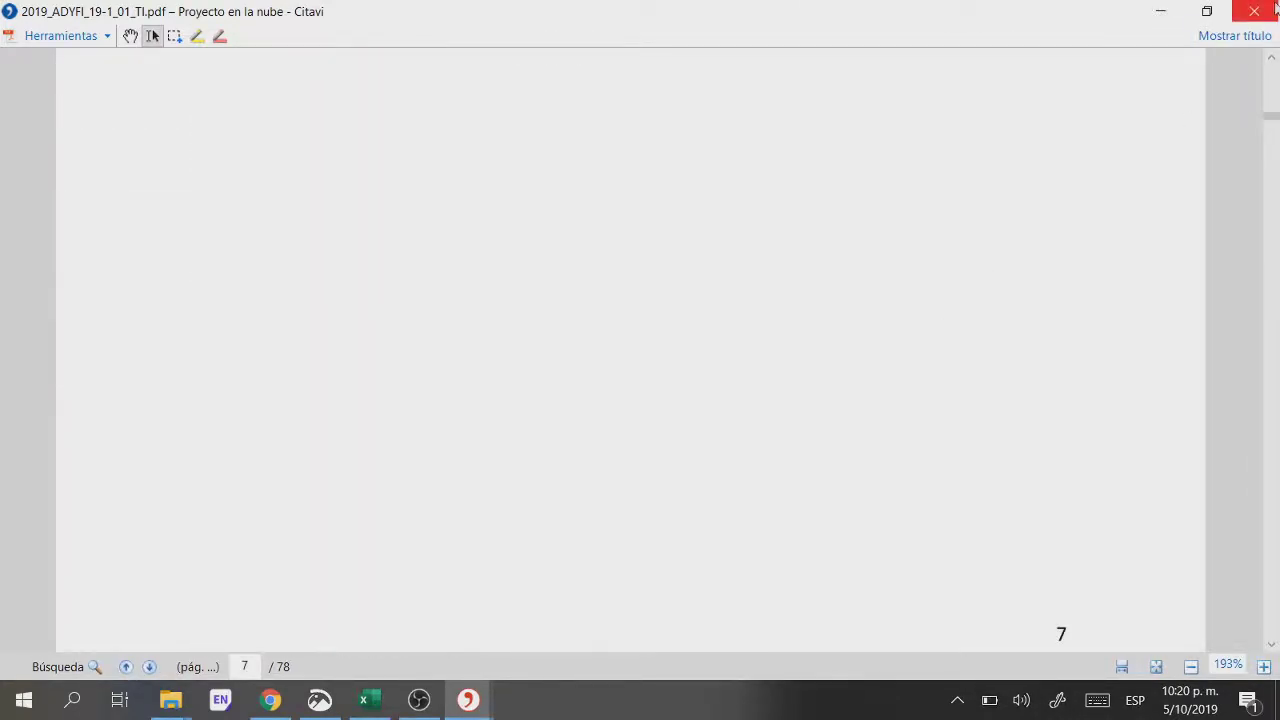
click(1275, 9)
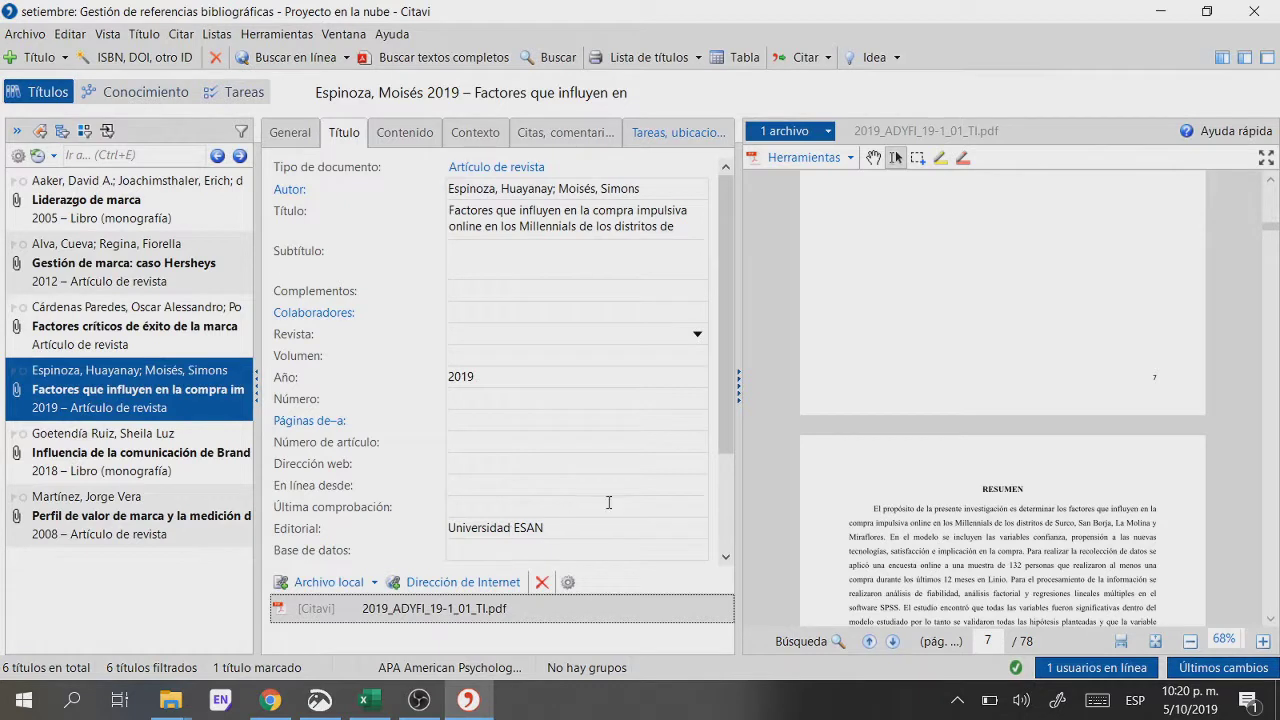
scroll(1016, 410, up, 10)
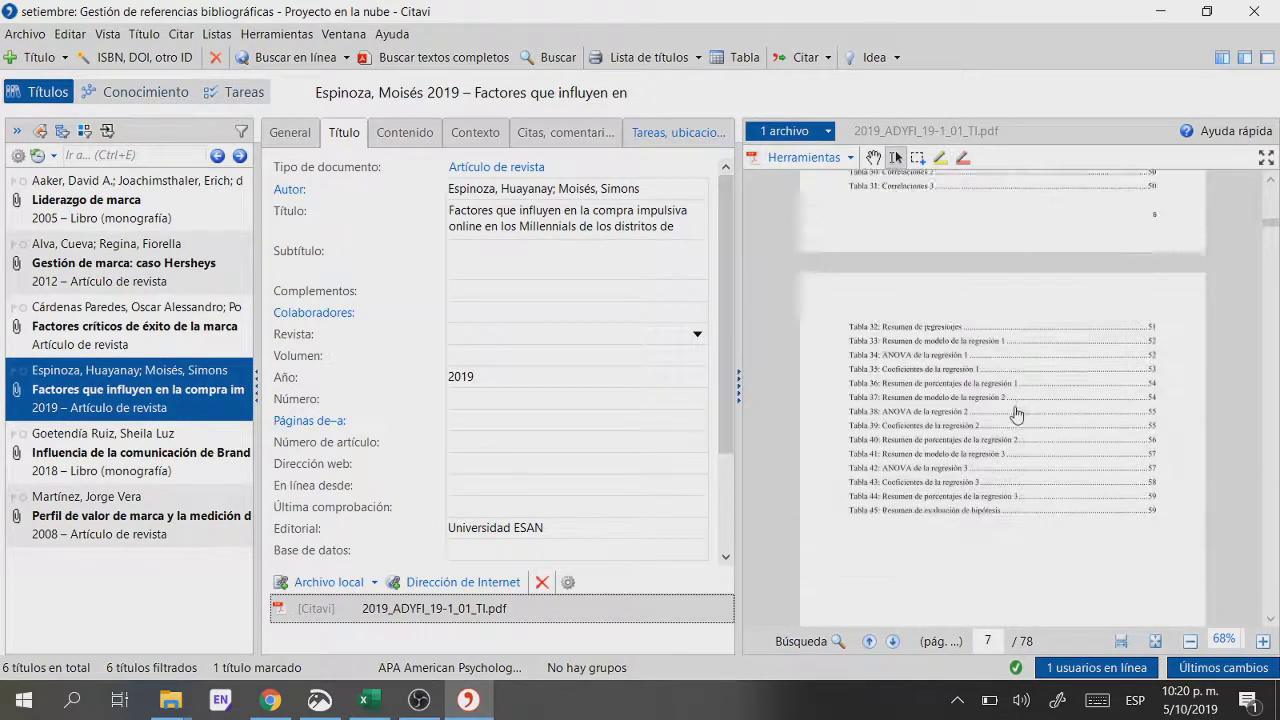
scroll(1016, 410, up, 10)
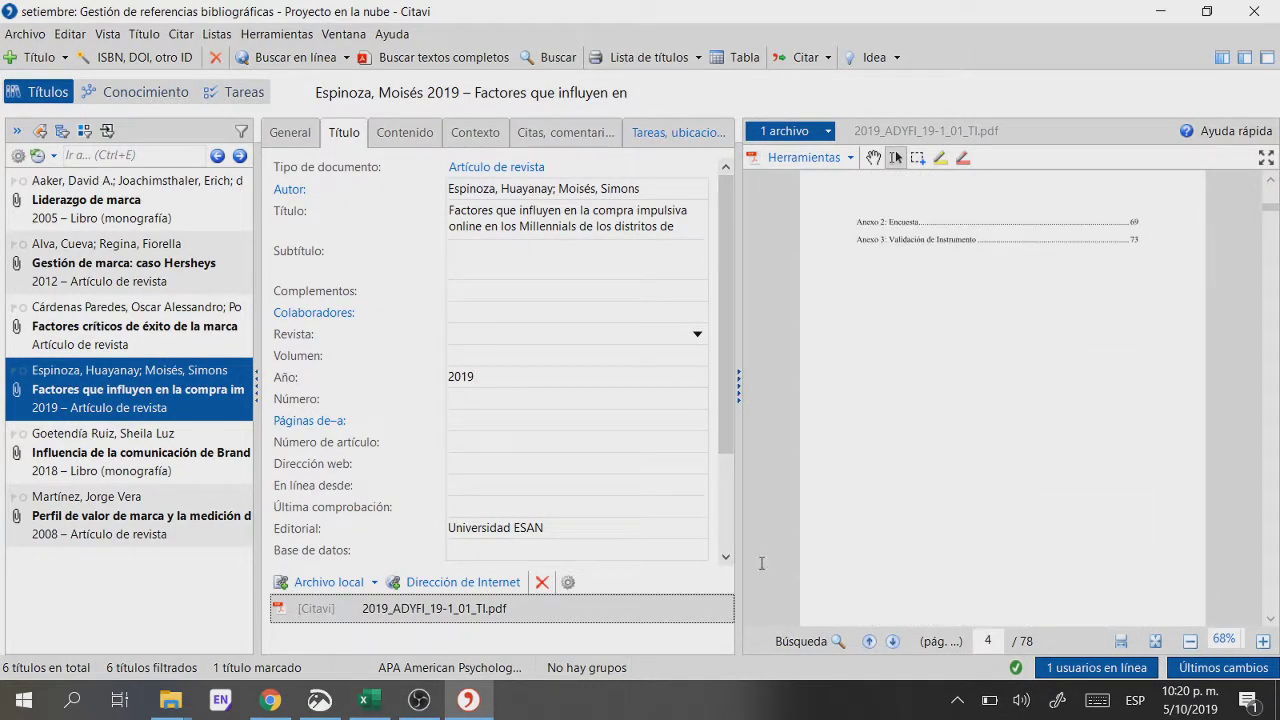
Step: Switch to Excel and review the ESAN row of the sources comparison table
click(369, 700)
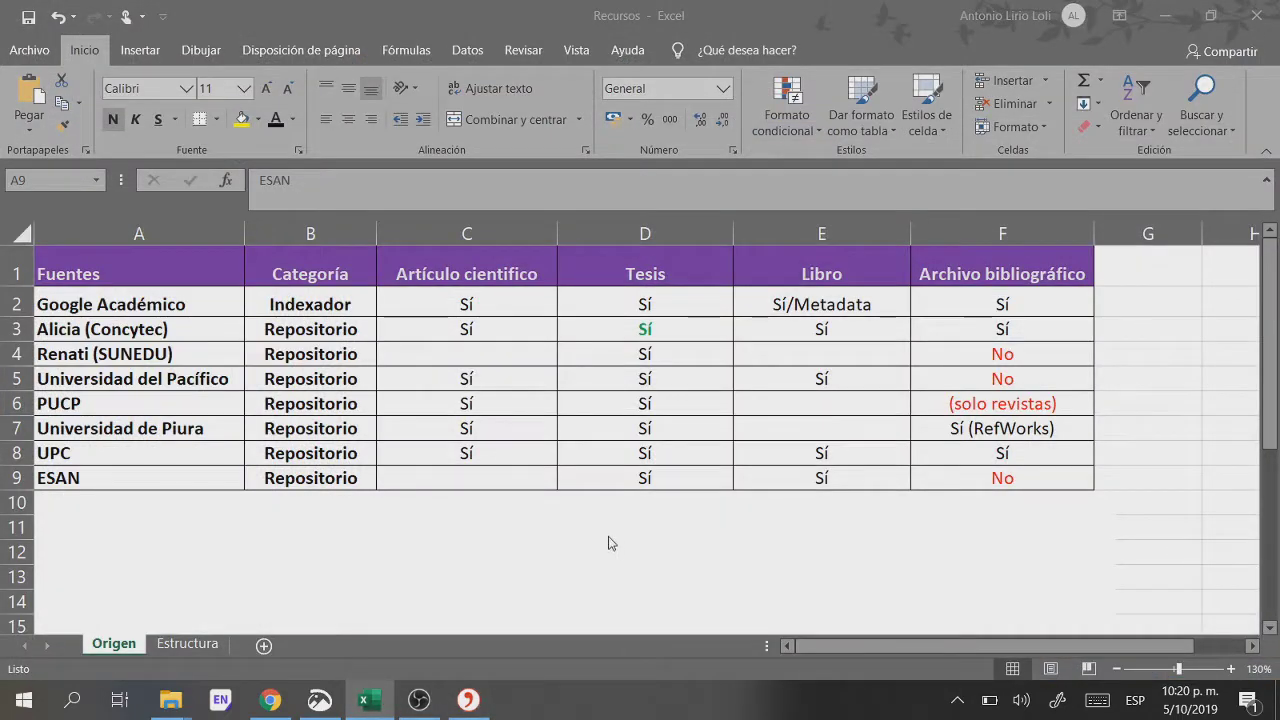
click(1132, 480)
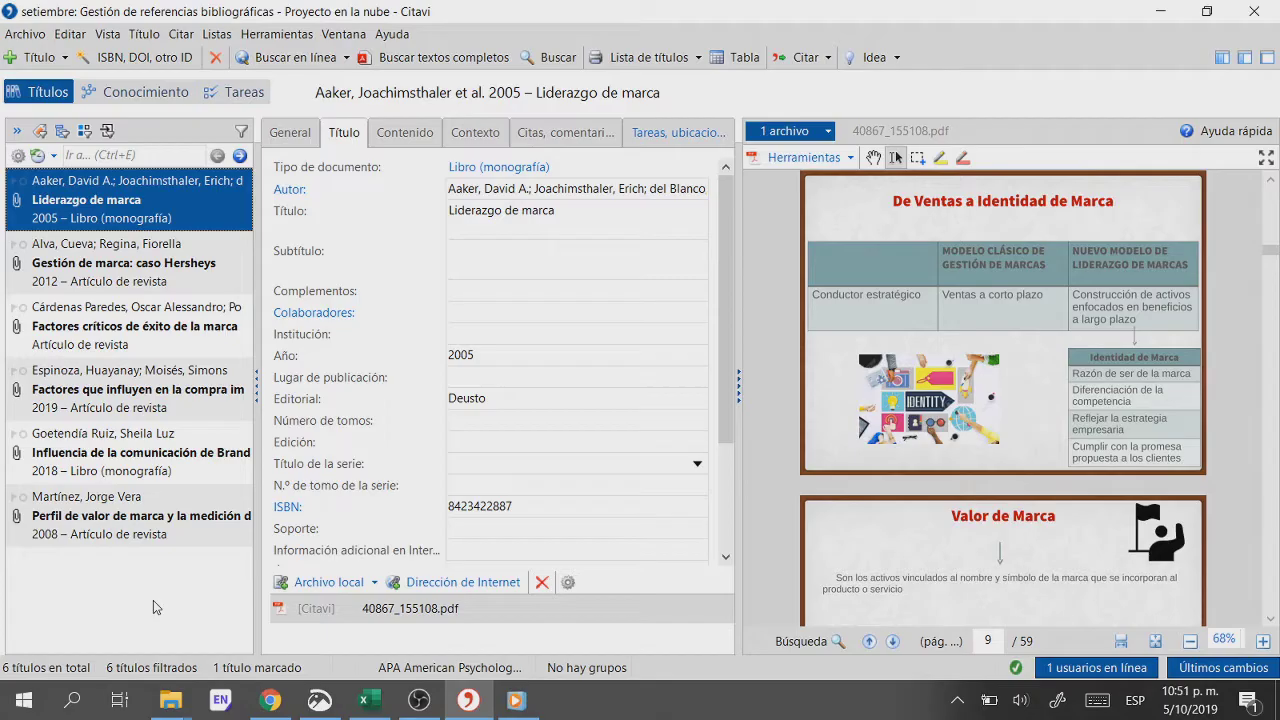
Step: Preview the project's reference list for printing in the current citation style, enlarge the preview to read it, and close it
click(26, 35)
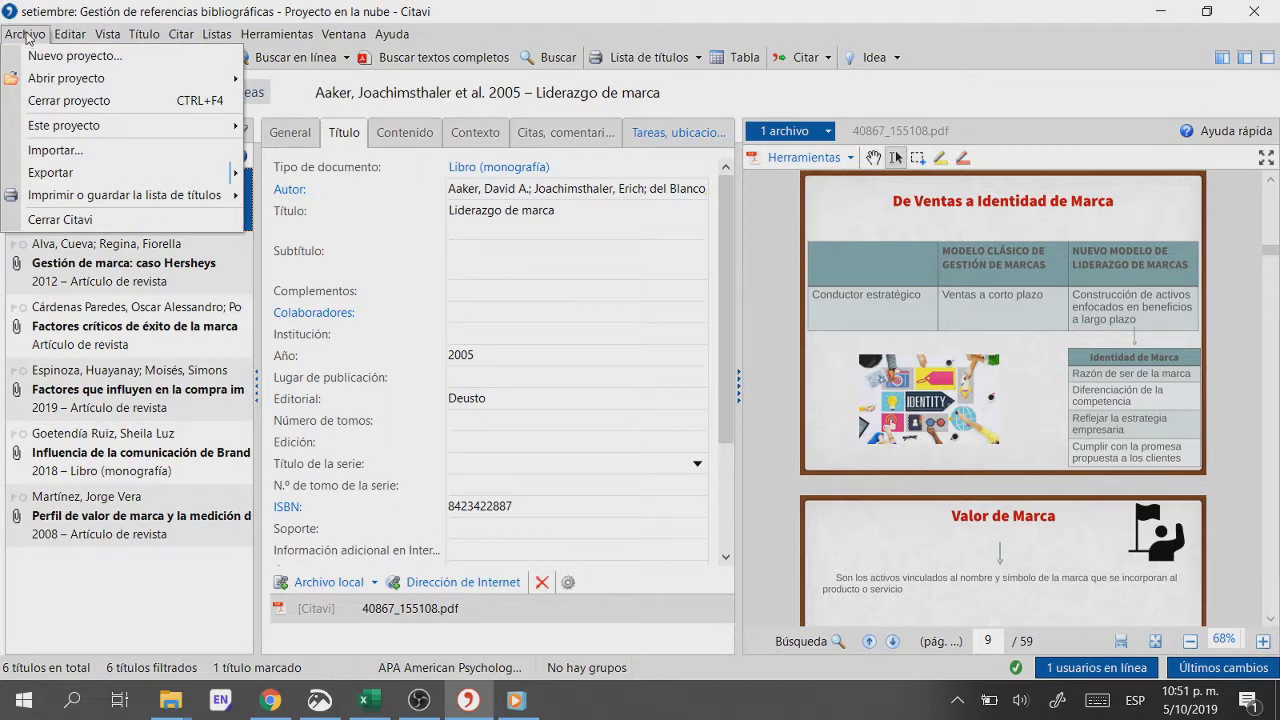
mouse_move(146, 197)
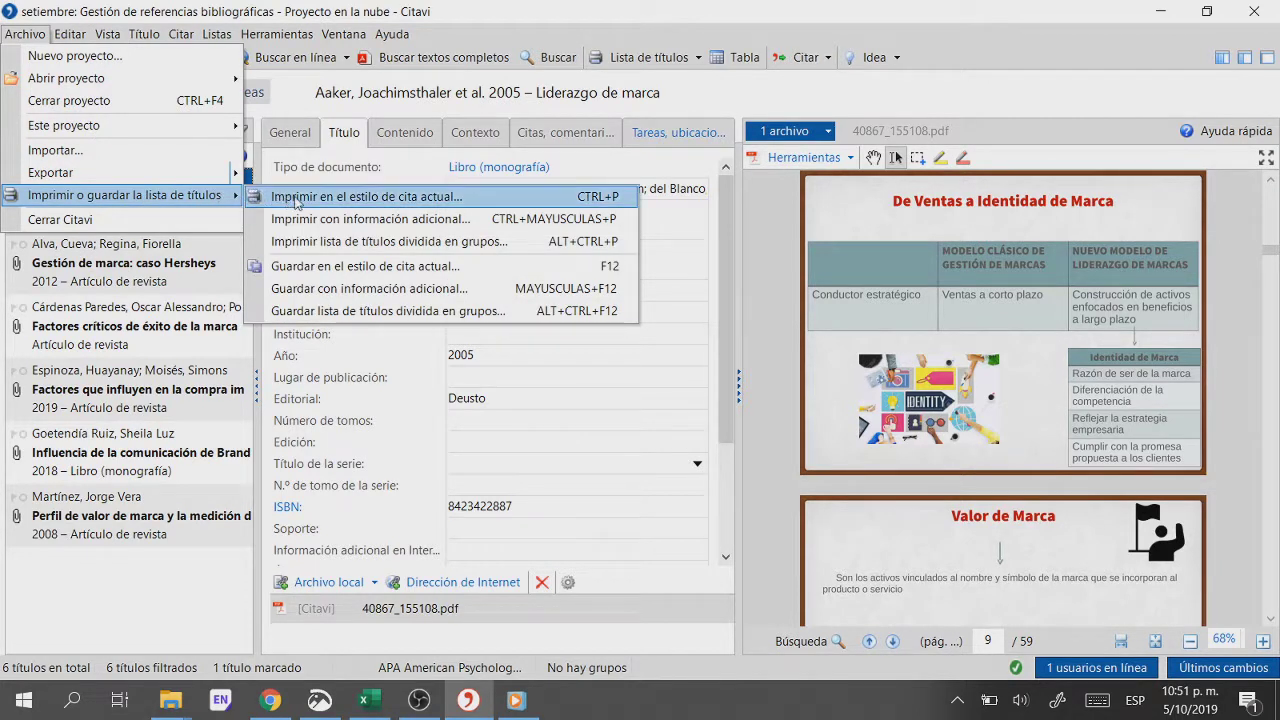
click(302, 200)
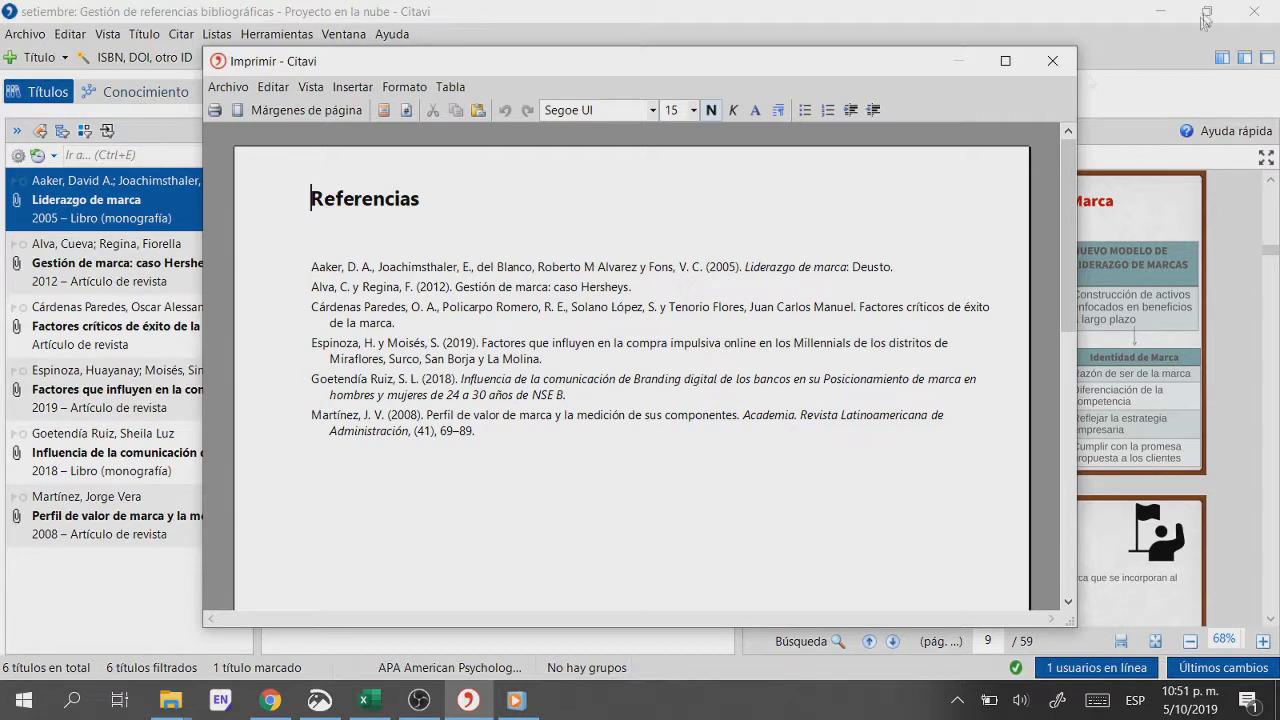
click(997, 63)
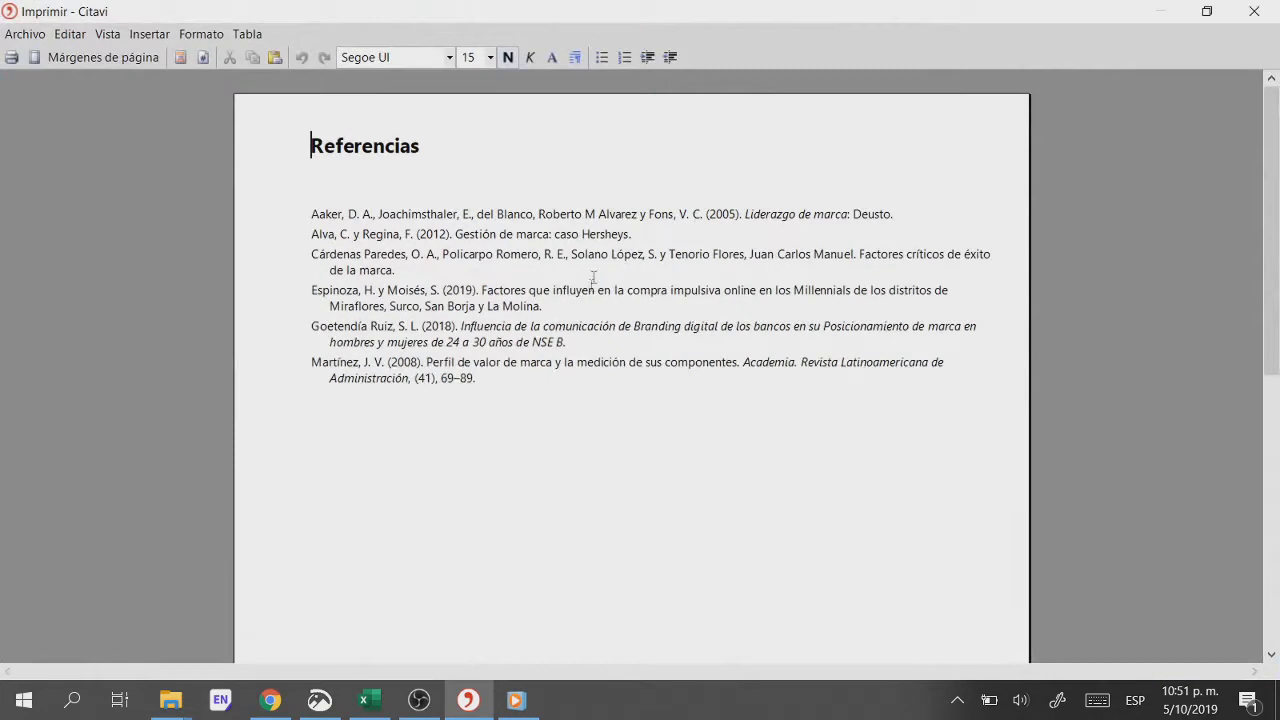
click(1254, 12)
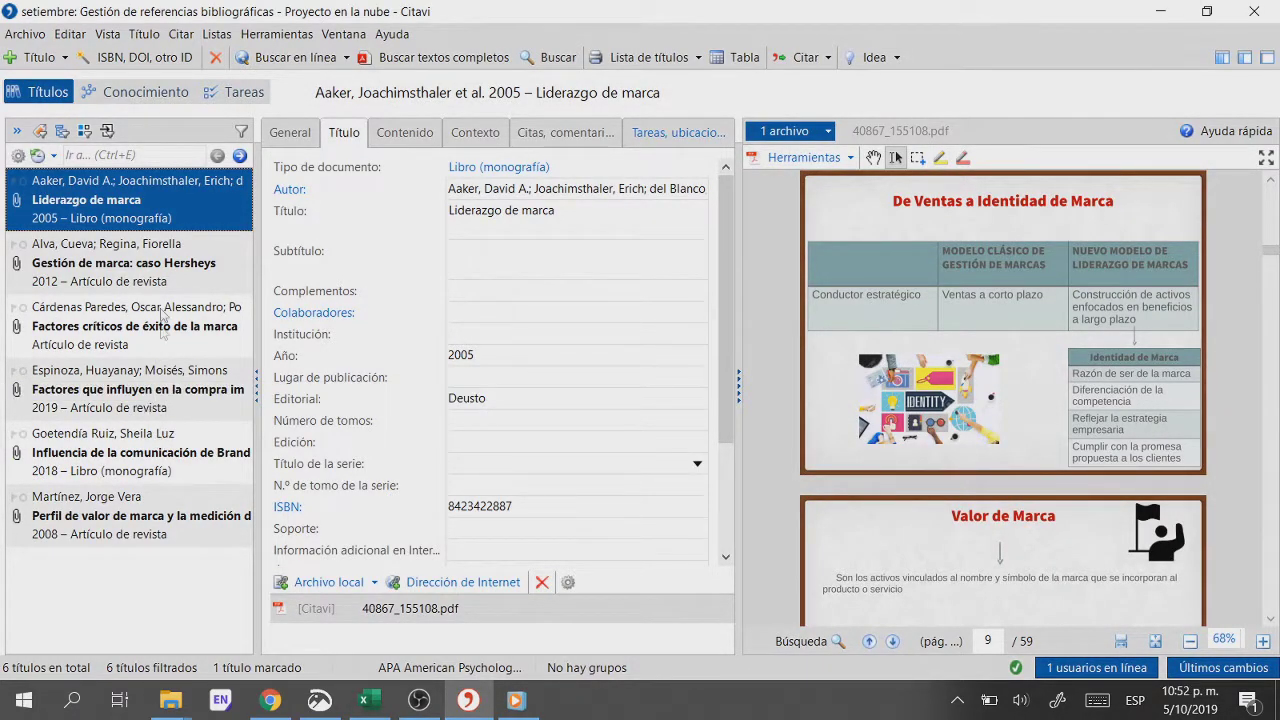
Step: Sort the Citavi title list by year, starting with the oldest title
click(16, 160)
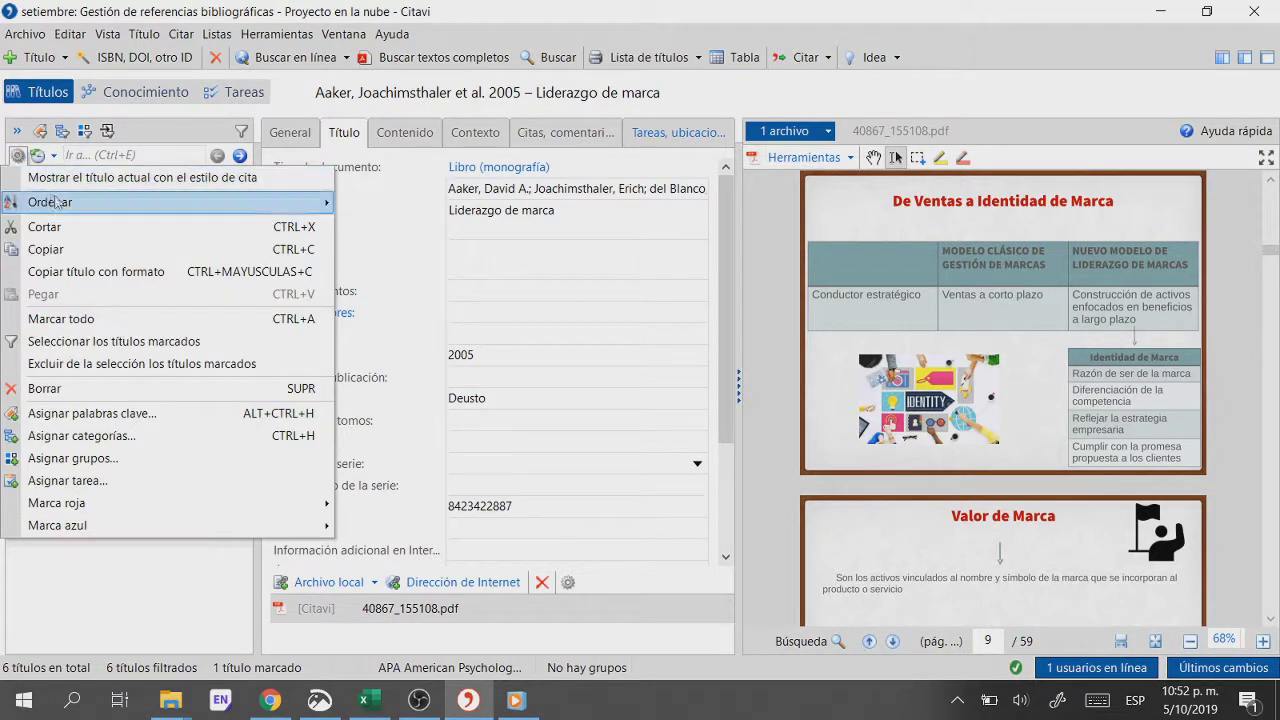
mouse_move(68, 206)
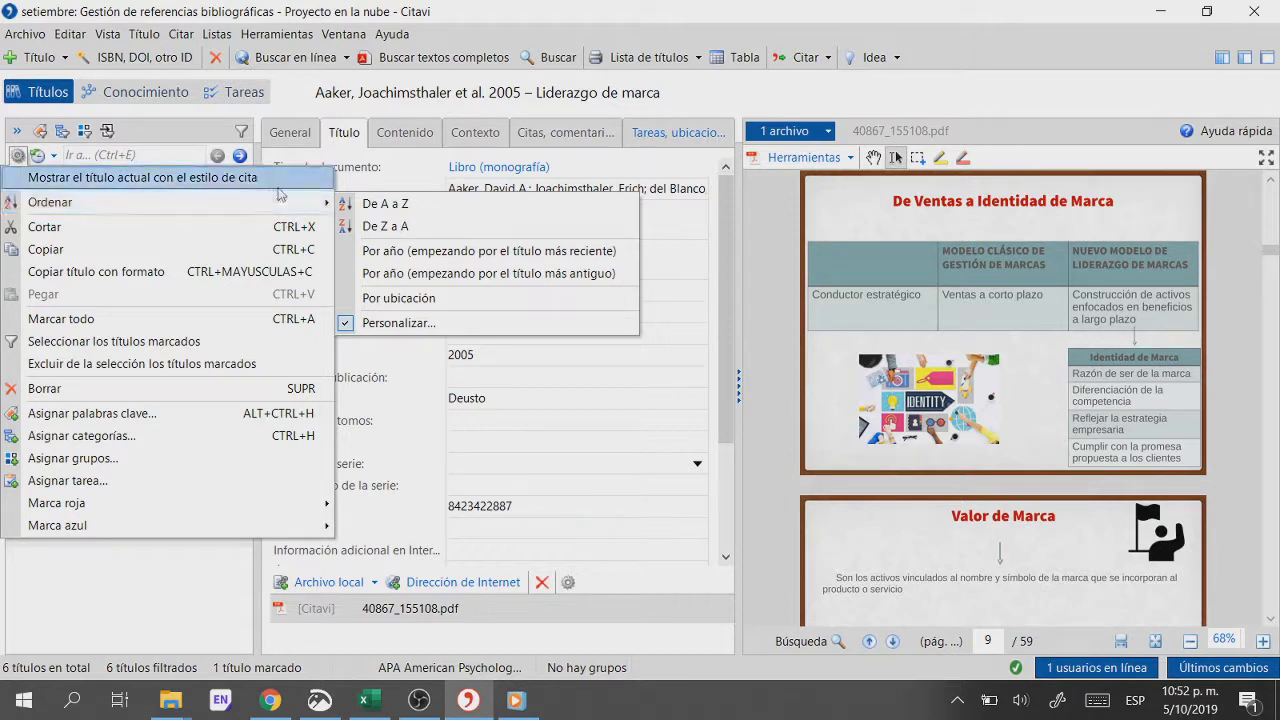
click(397, 273)
Step: Browse the year-sorted Citavi titles from "Liderazgo de marca" to the 2019 impulse-buying thesis, and return to the UPC row in Excel's sources table
click(140, 262)
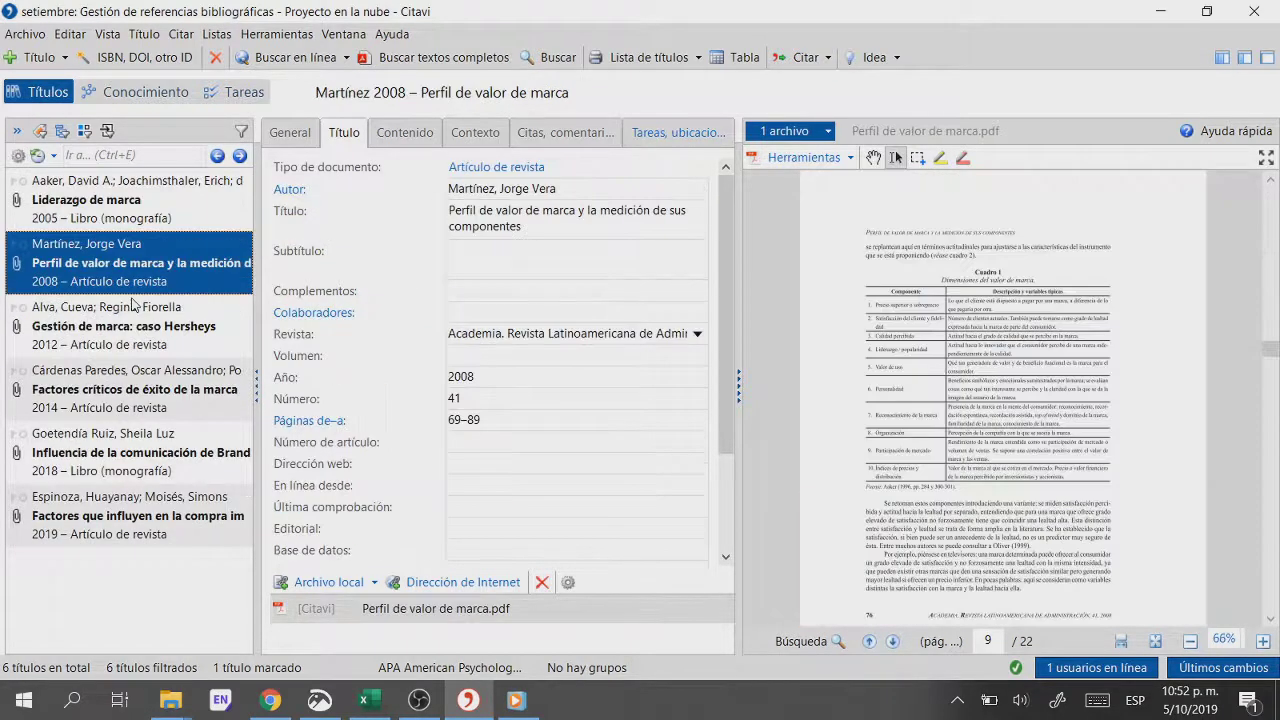
click(143, 200)
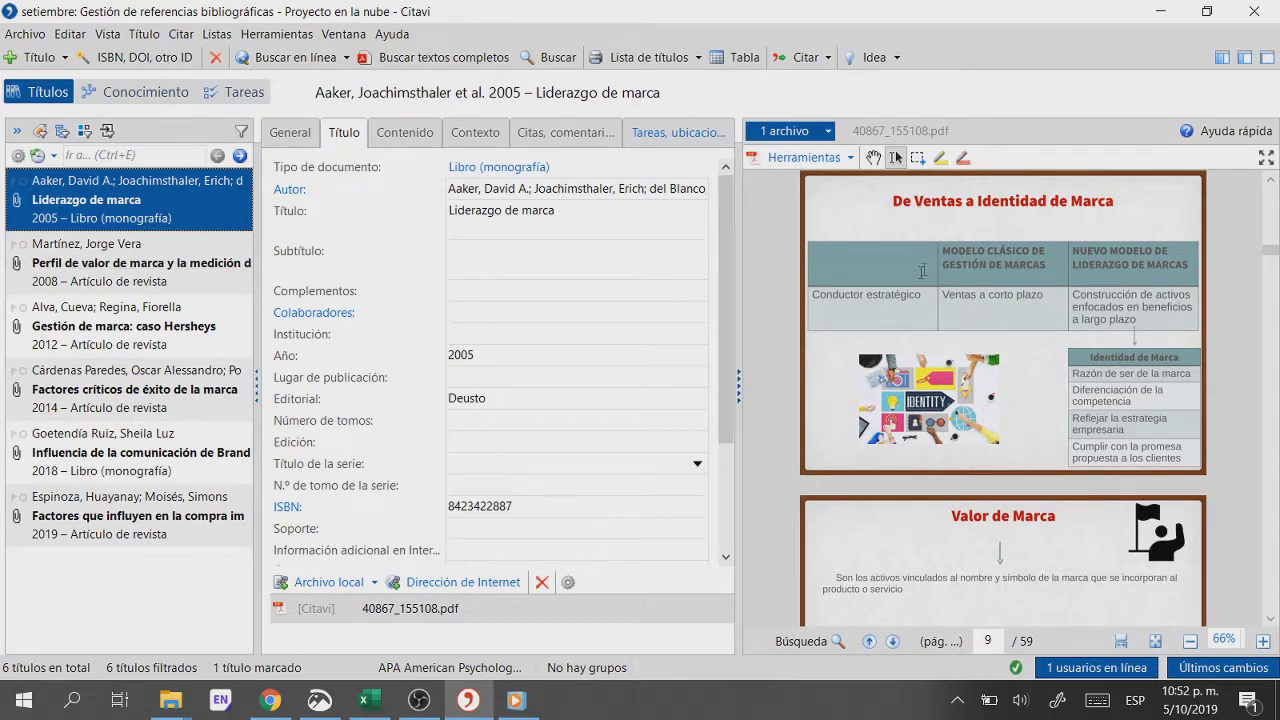
click(115, 265)
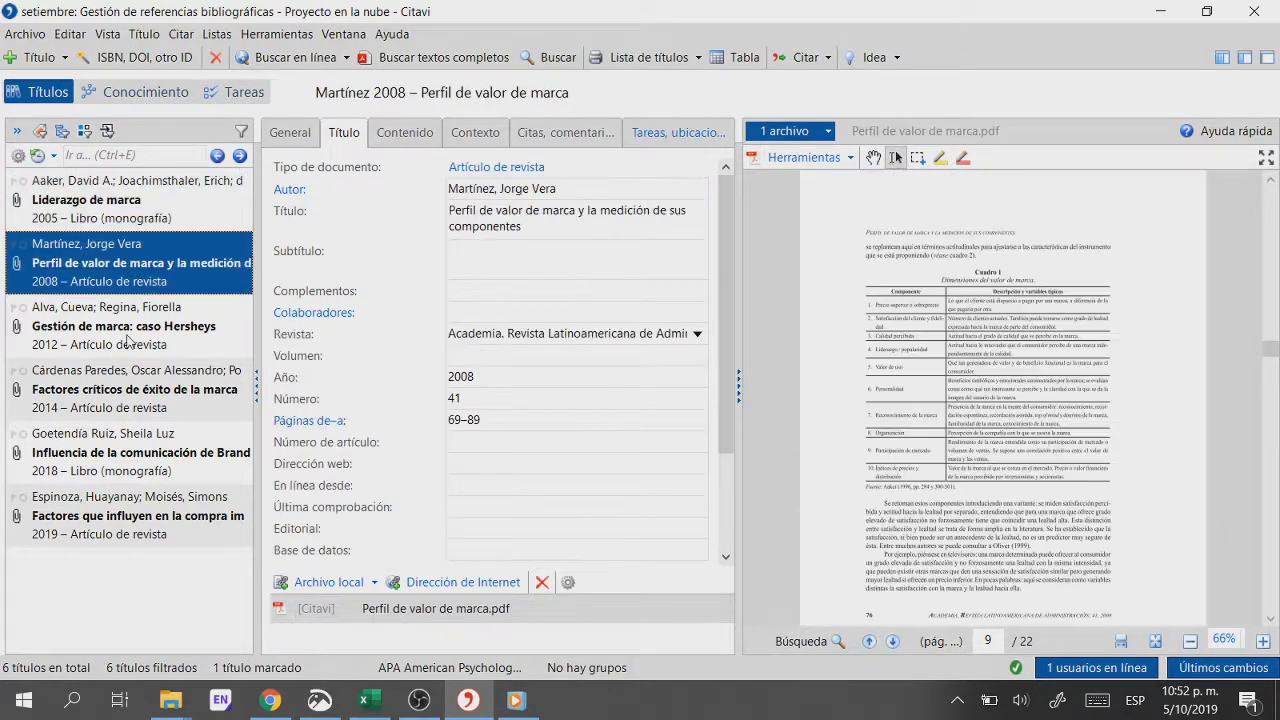
key(Down)
click(152, 530)
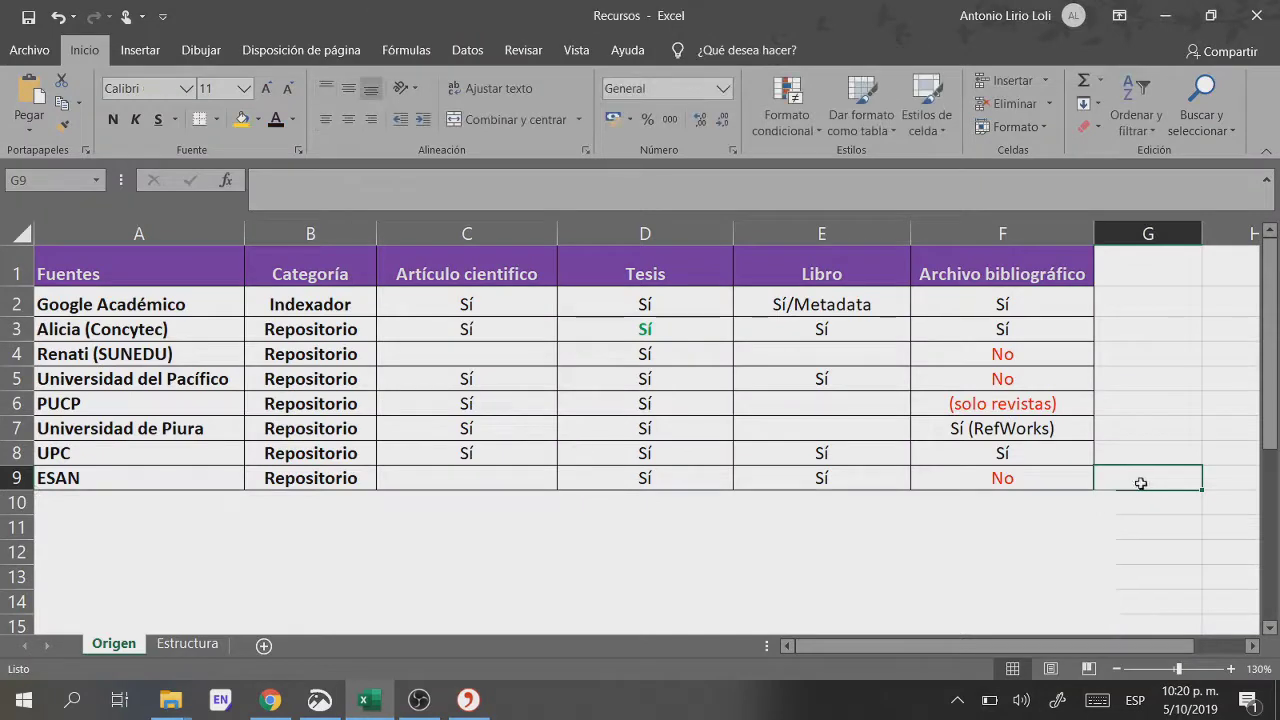
click(1145, 455)
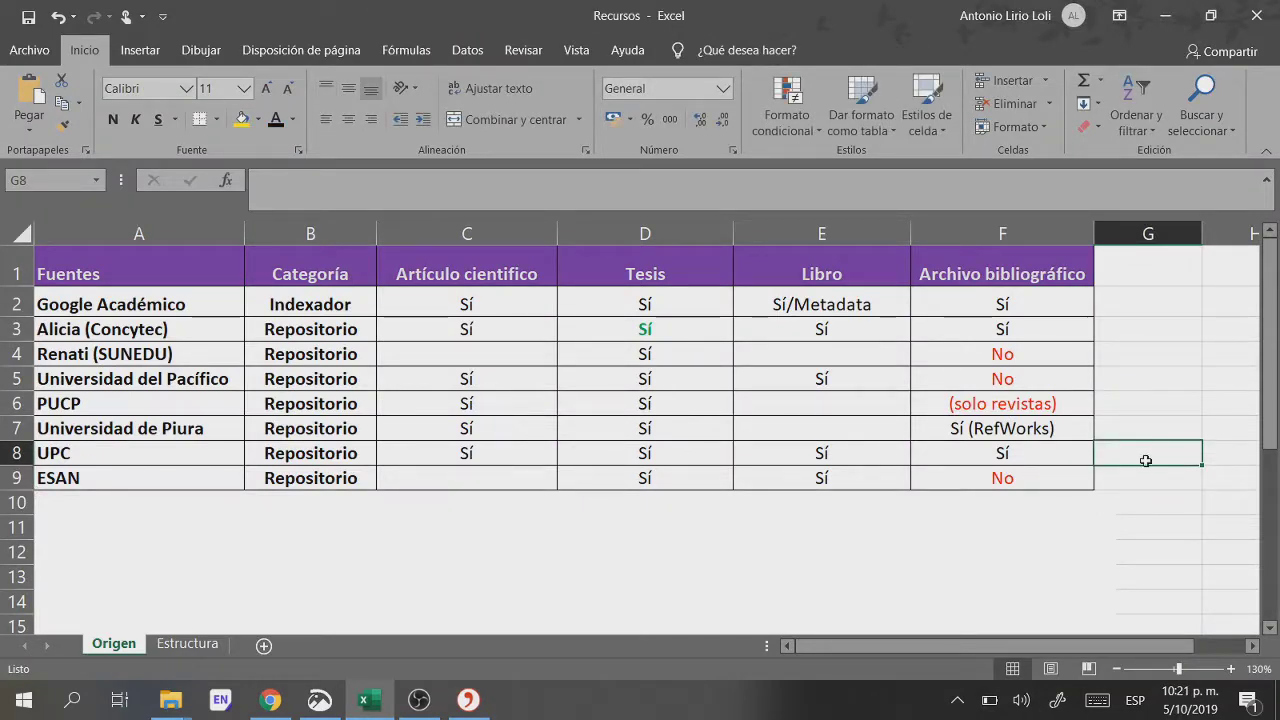